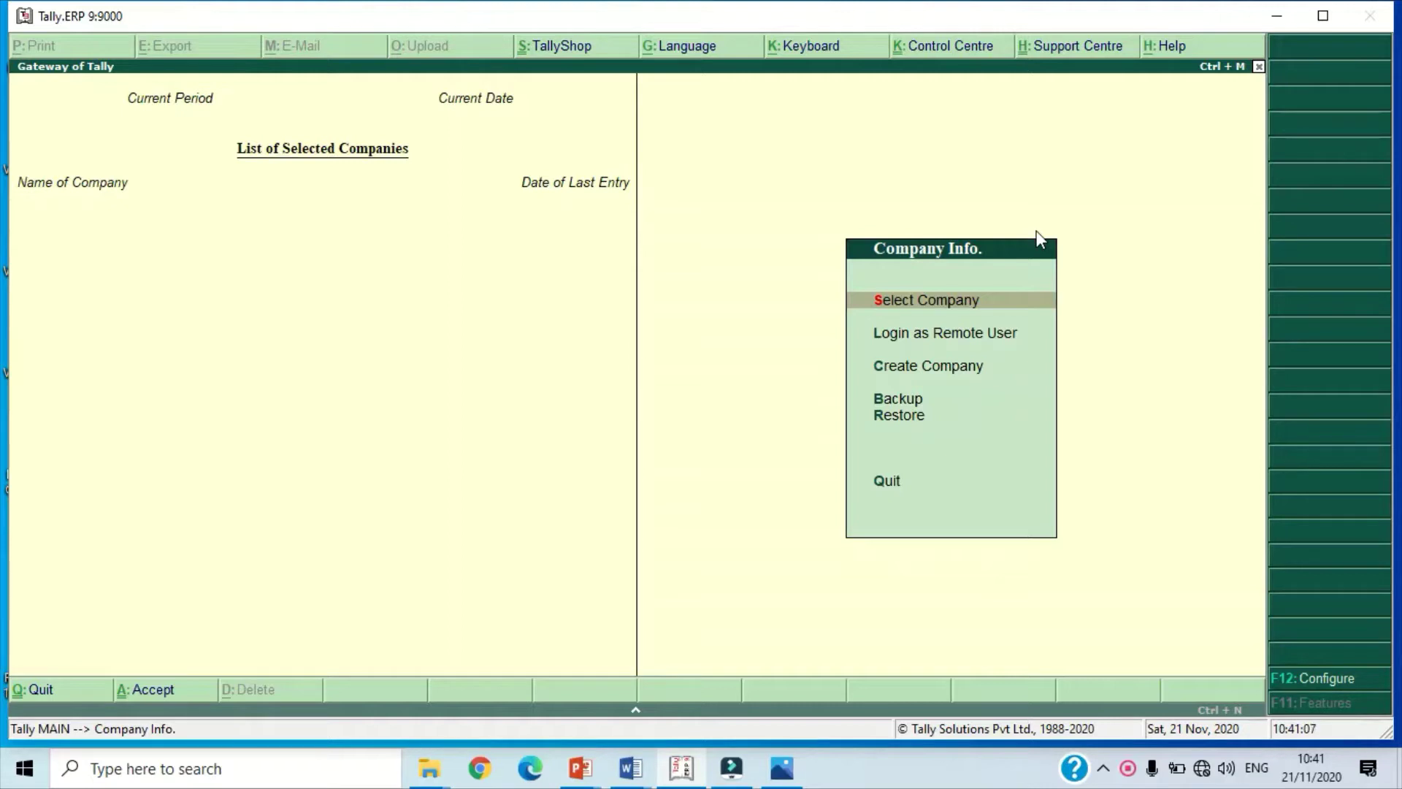
Step: Start creating a new company and enter MoneyGuru Solutions as its name
{"action": "key", "text": "Down"}
{"action": "key", "text": "Down"}
{"action": "key", "text": "Return"}
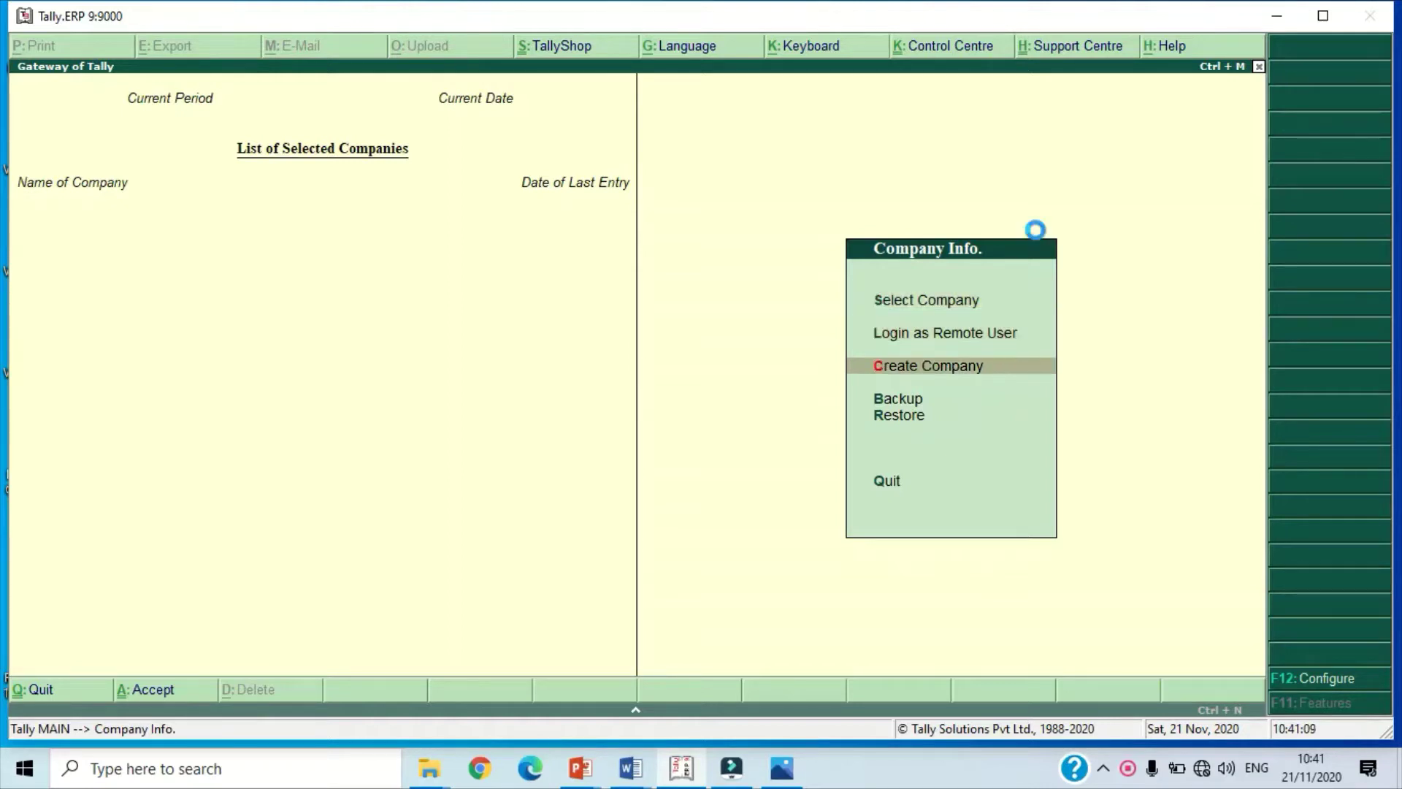
{"action": "type", "text": "MOne"}
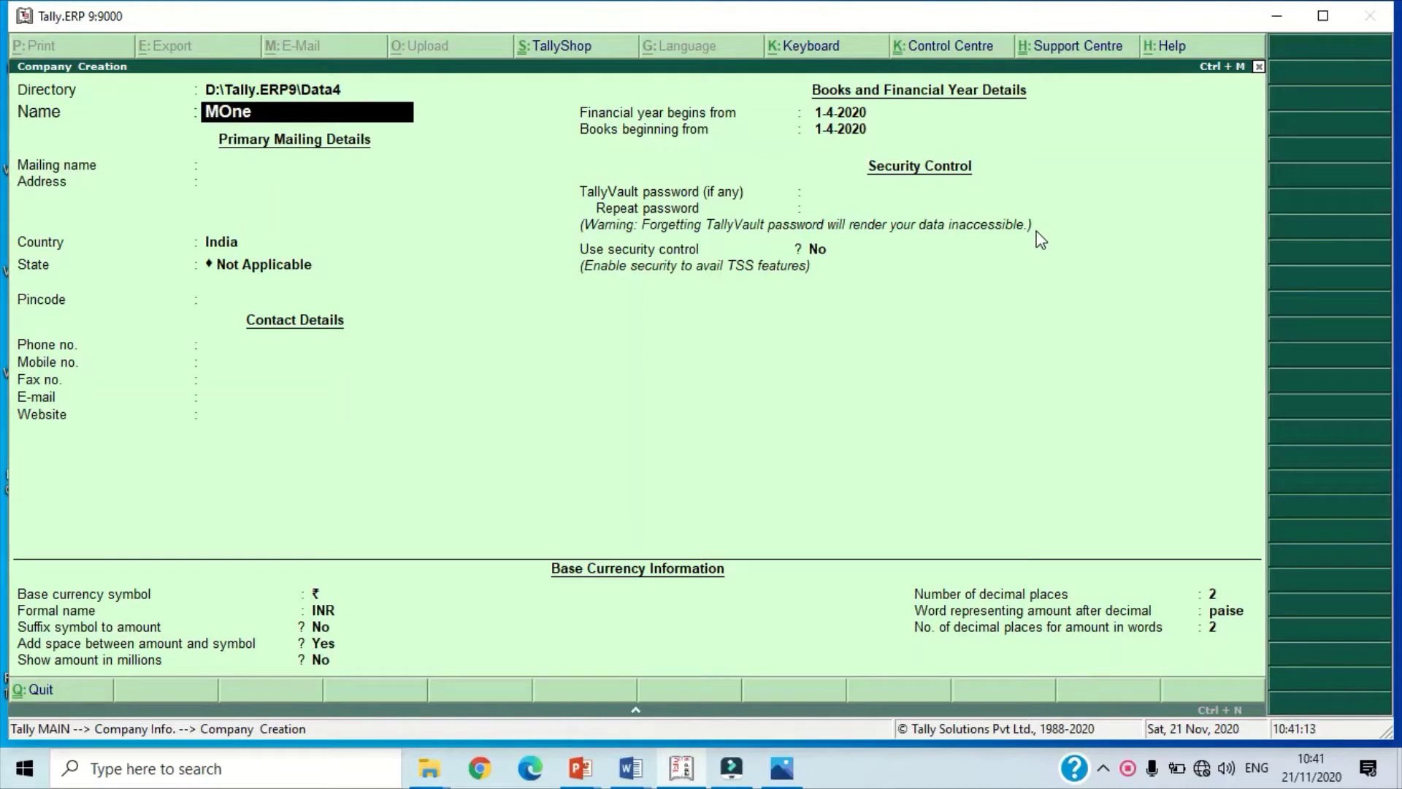
{"action": "key", "text": "BackSpace"}
{"action": "key", "text": "BackSpace"}
{"action": "key", "text": "BackSpace"}
{"action": "key", "text": "BackSpace"}
{"action": "type", "text": "Mone"}
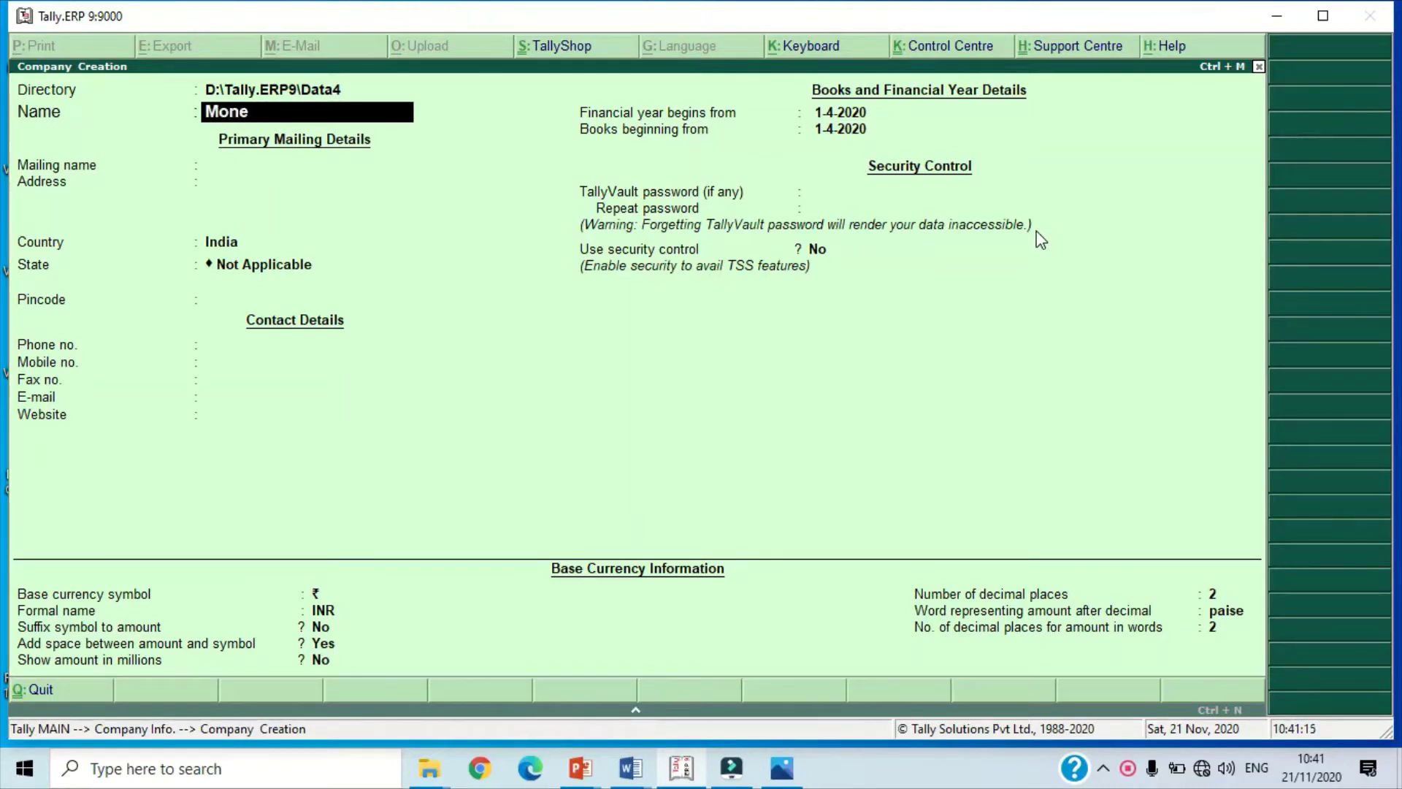
{"action": "type", "text": "yGuru Solutions"}
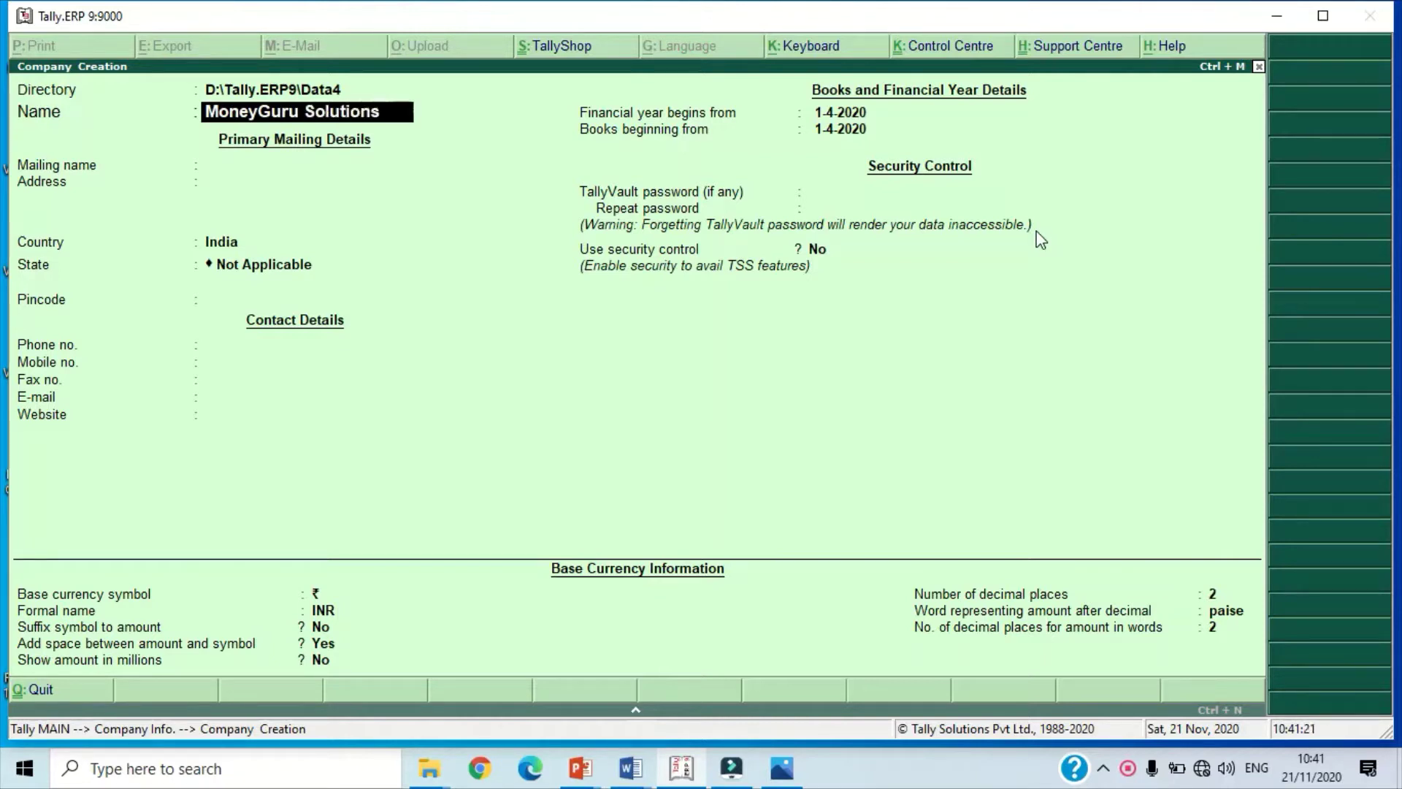
{"action": "key", "text": "Return"}
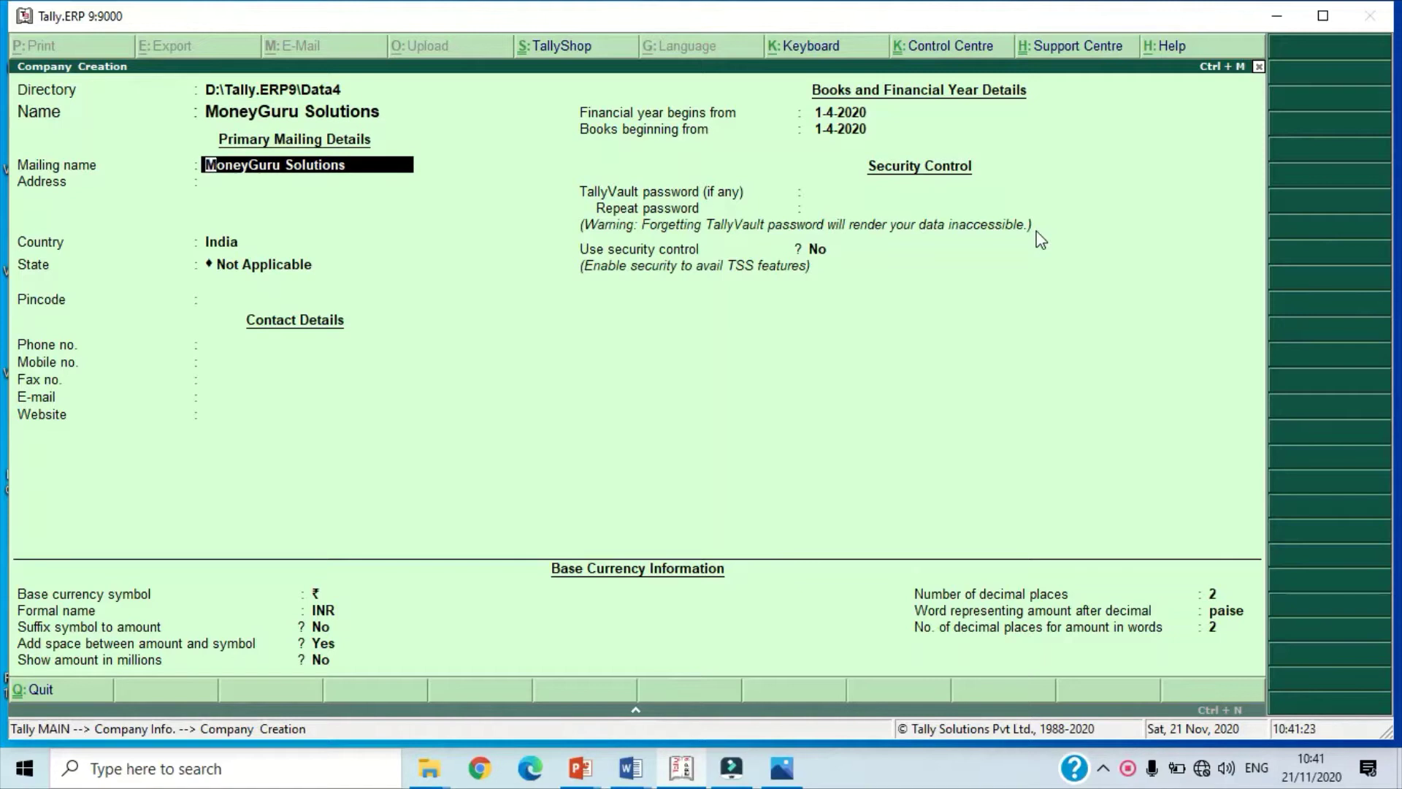
Step: Keep the mailing name, choose Madhya Pradesh as the company's state, and save the company with the remaining defaults
{"action": "key", "text": "Return"}
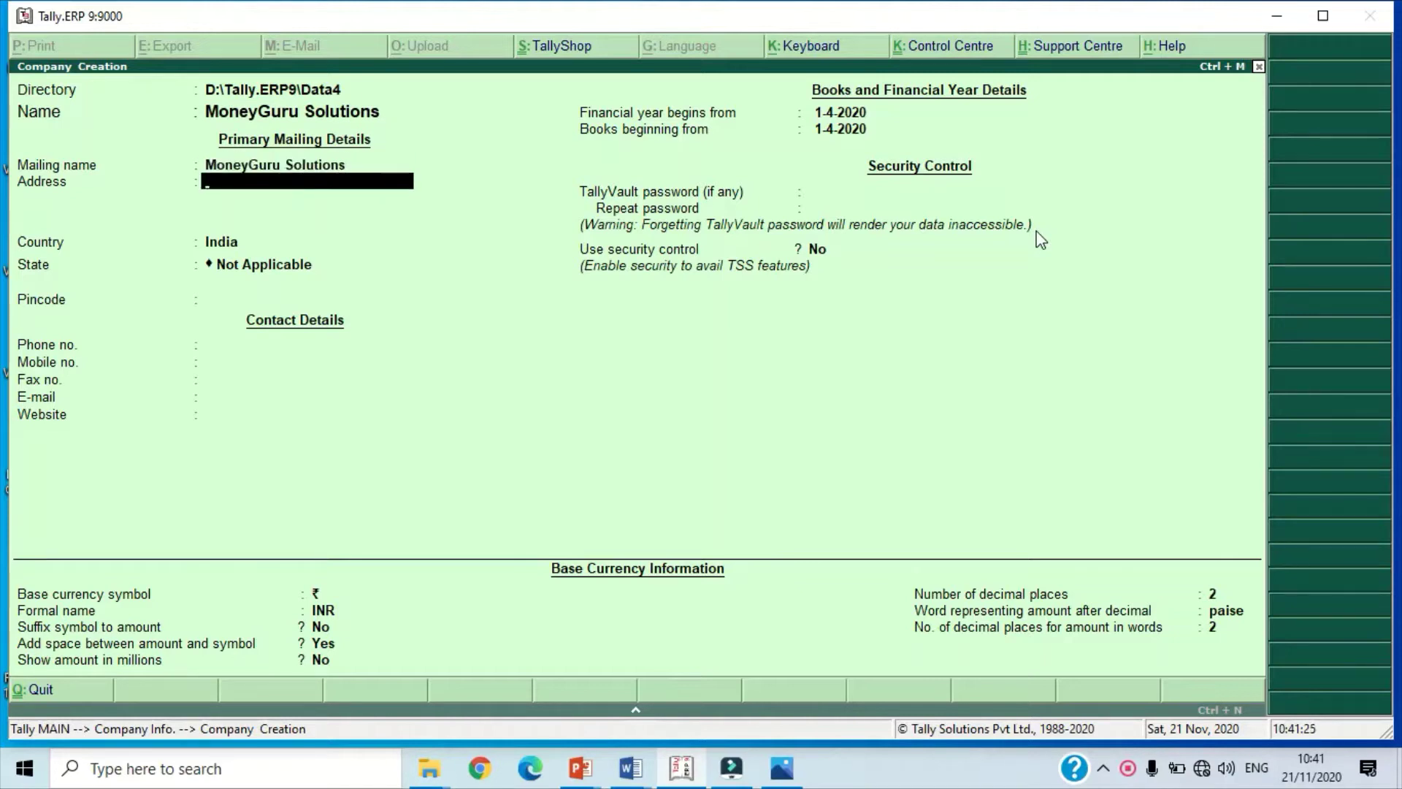
{"action": "key", "text": "Return"}
{"action": "key", "text": "Return"}
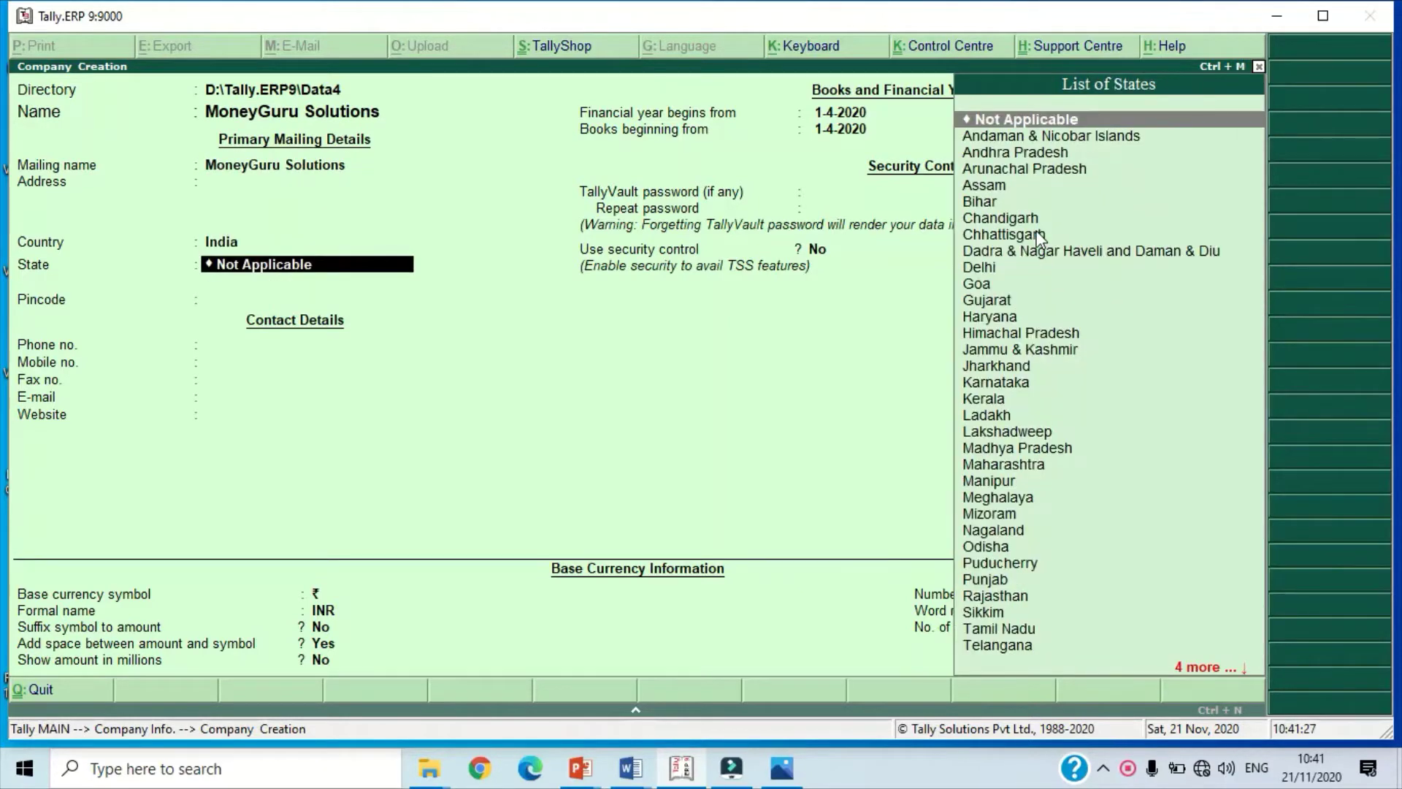
{"action": "type", "text": "Mad"}
{"action": "key", "text": "Return"}
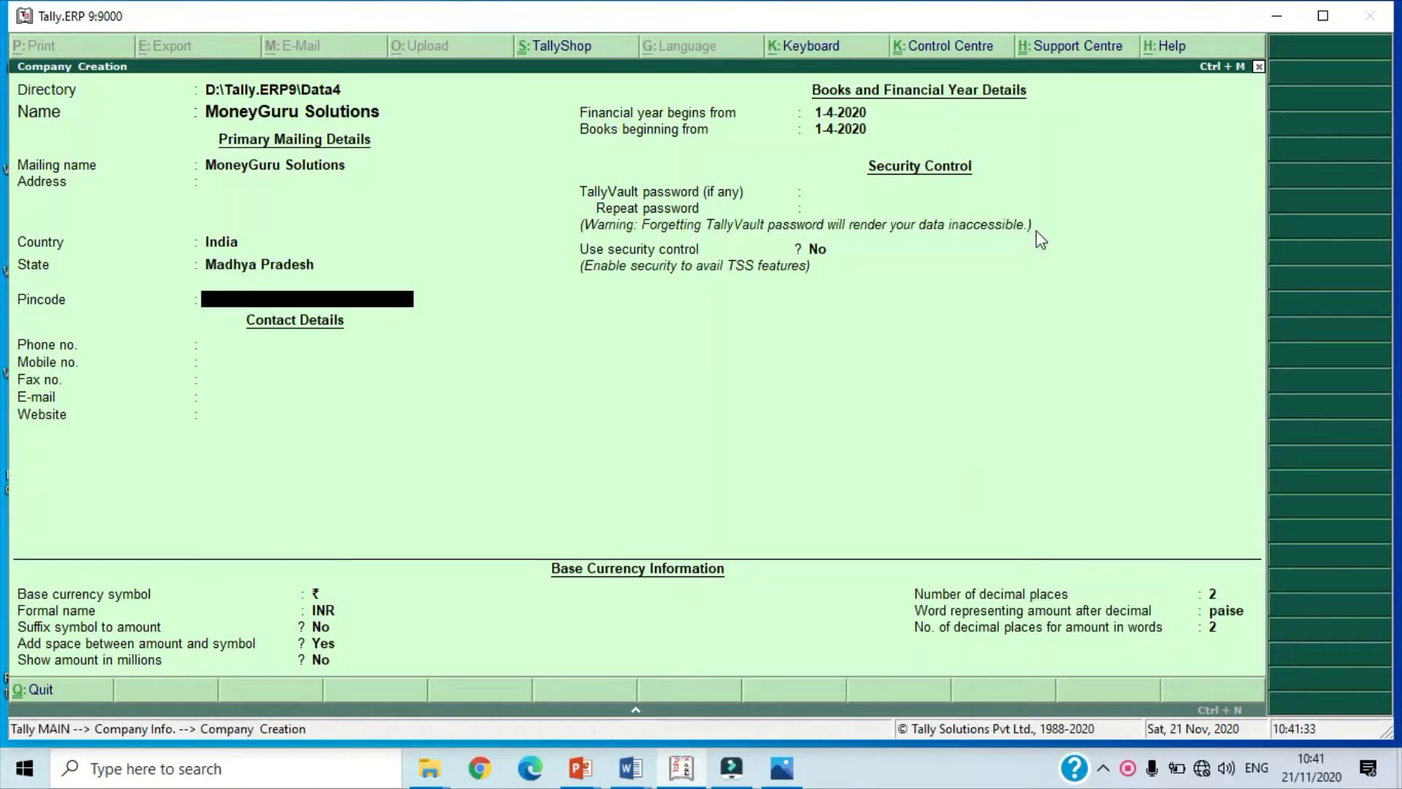
{"action": "key", "text": "Return"}
{"action": "key", "text": "Return"}
{"action": "key", "text": "Return"}
{"action": "key", "text": "Return"}
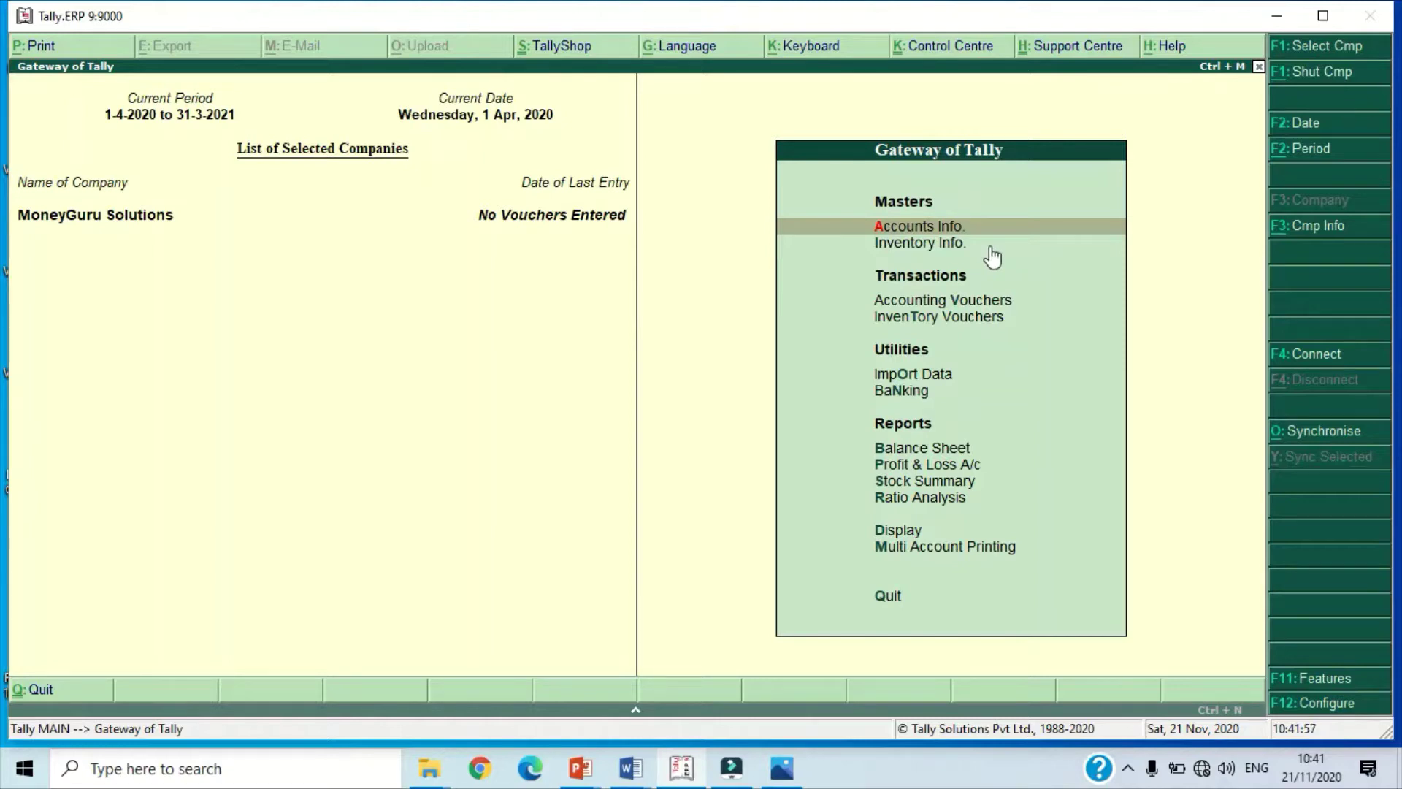
Step: Open the accounts masters of the MoneyGuru Solutions company
{"action": "key", "text": "Return"}
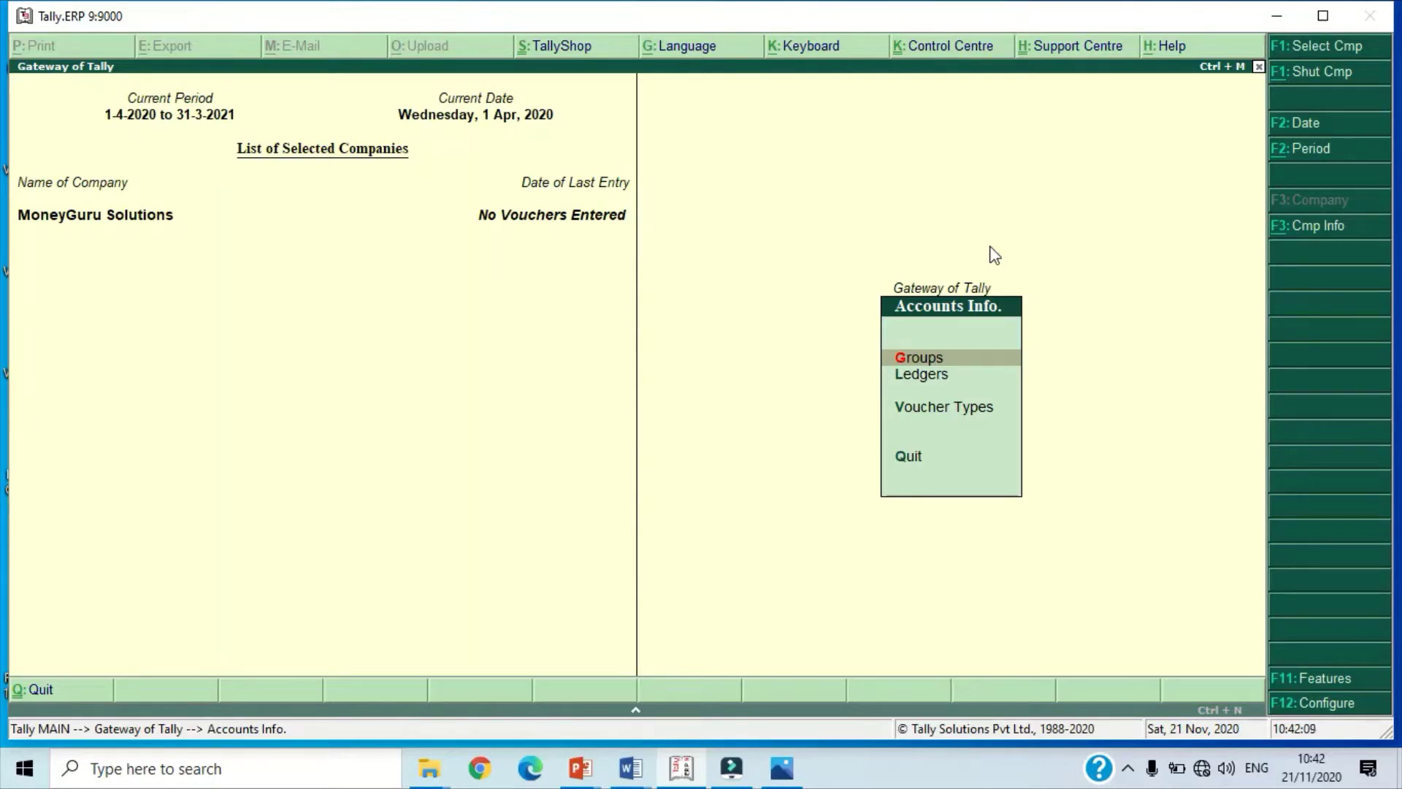
{"action": "key", "text": "Down"}
{"action": "key", "text": "Down"}
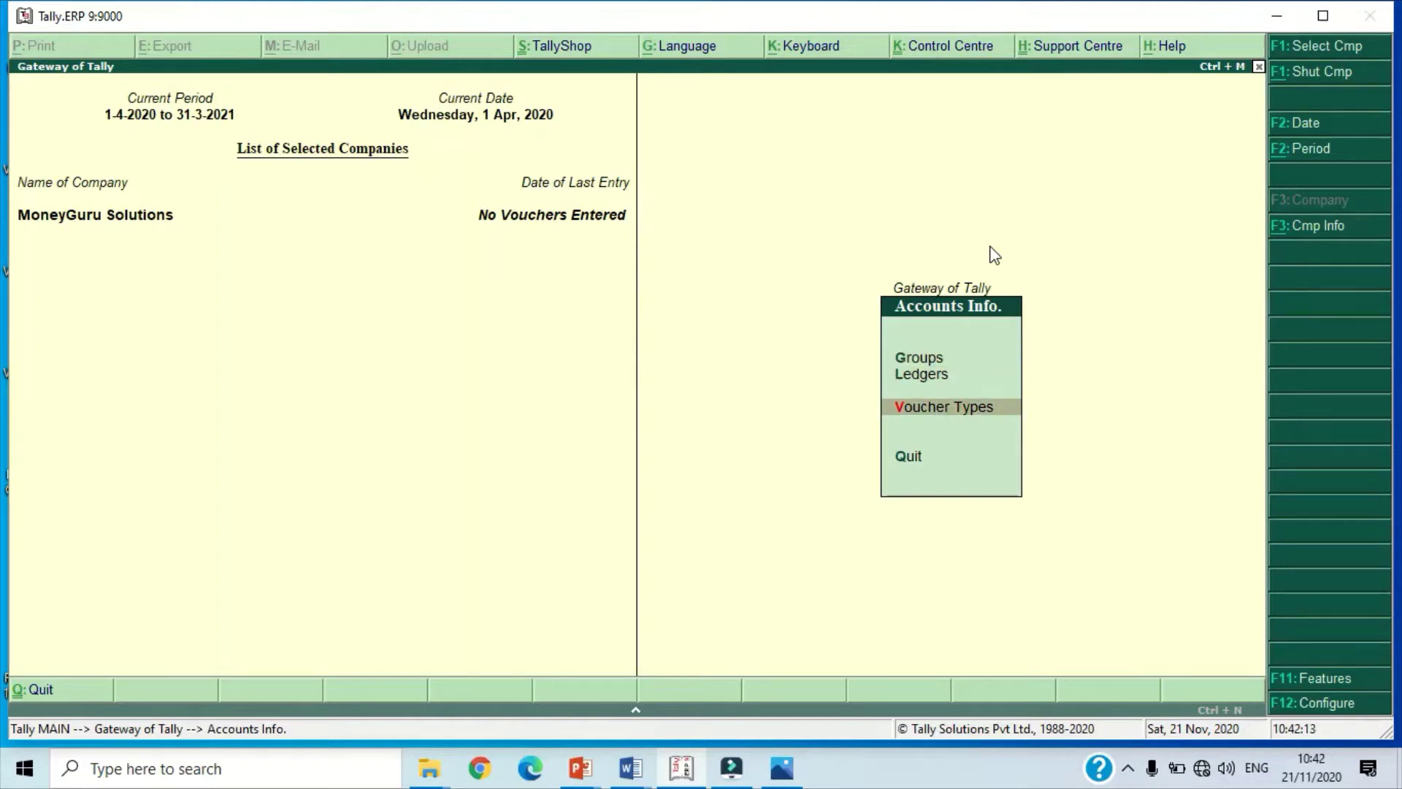
{"action": "key", "text": "Up"}
{"action": "key", "text": "Up"}
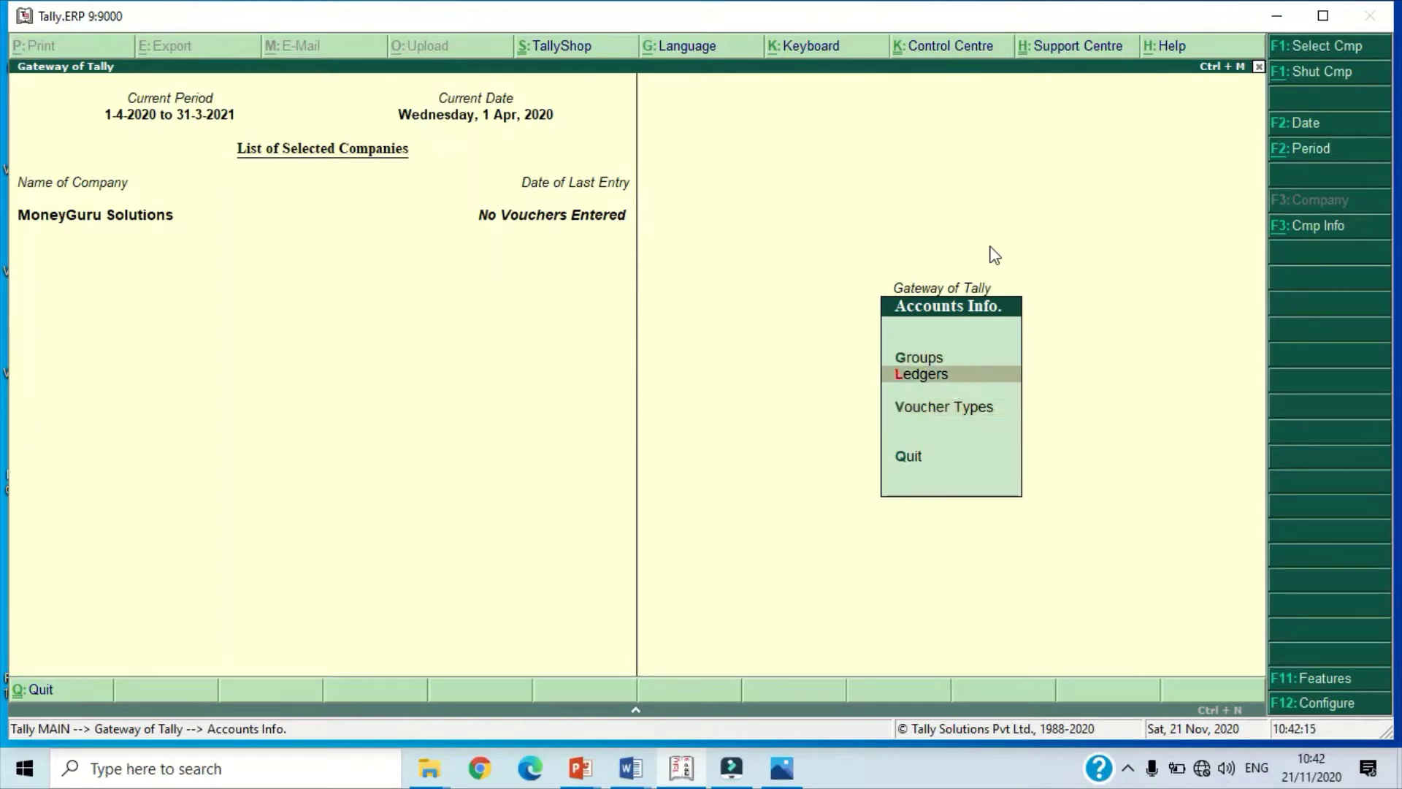
{"action": "key", "text": "Down"}
{"action": "key", "text": "Down"}
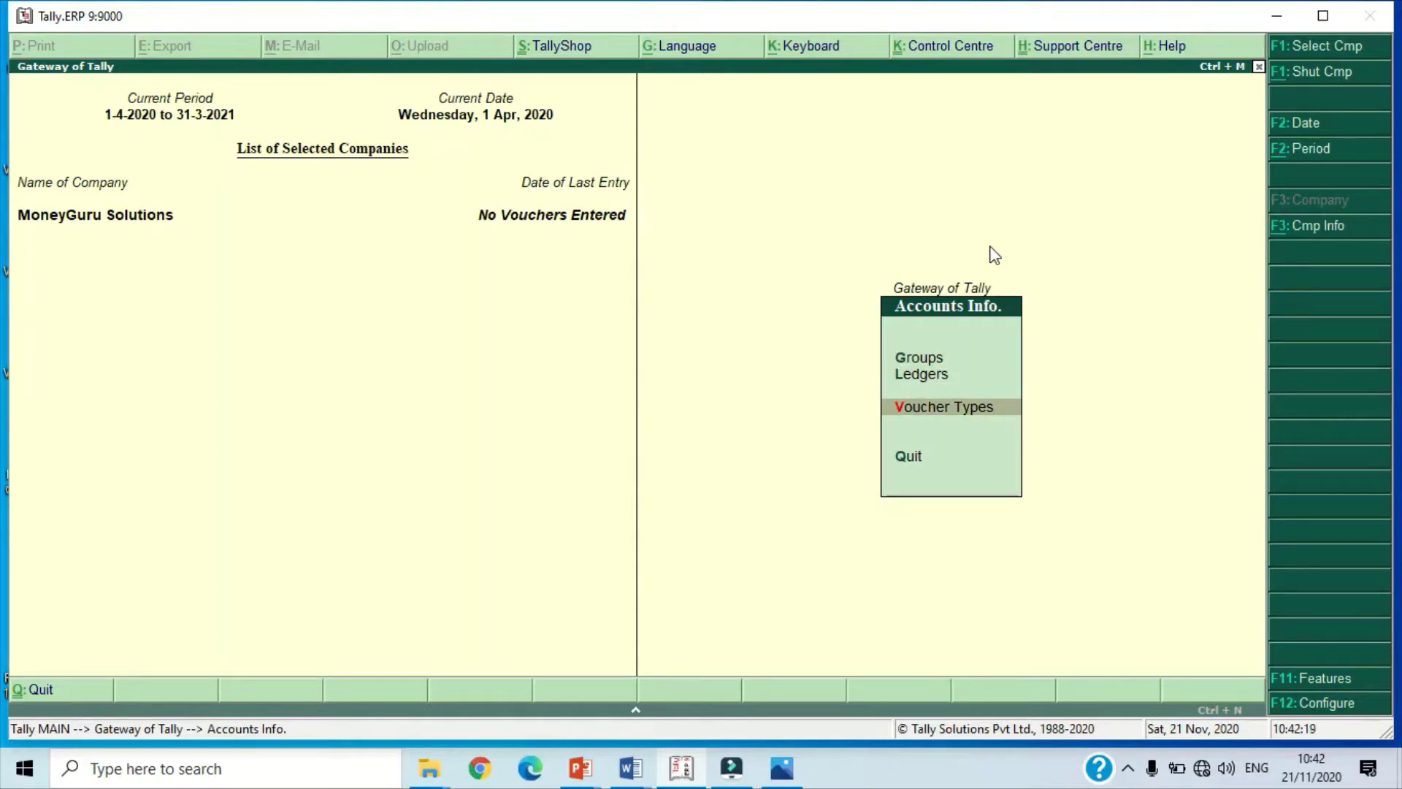
{"action": "key", "text": "Up"}
{"action": "key", "text": "Up"}
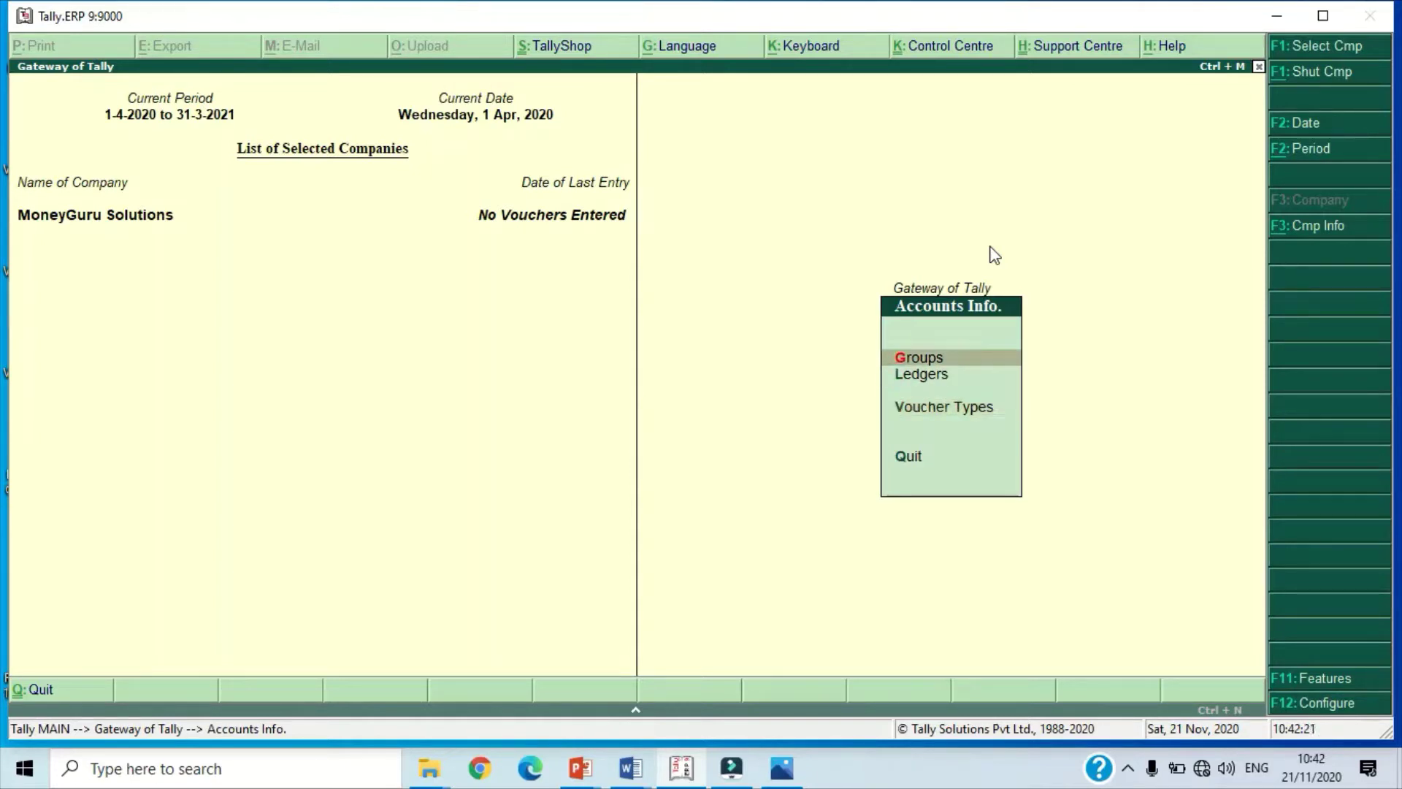
Step: Display the list of existing ledgers in the accounts masters and close it again
{"action": "key", "text": "Down"}
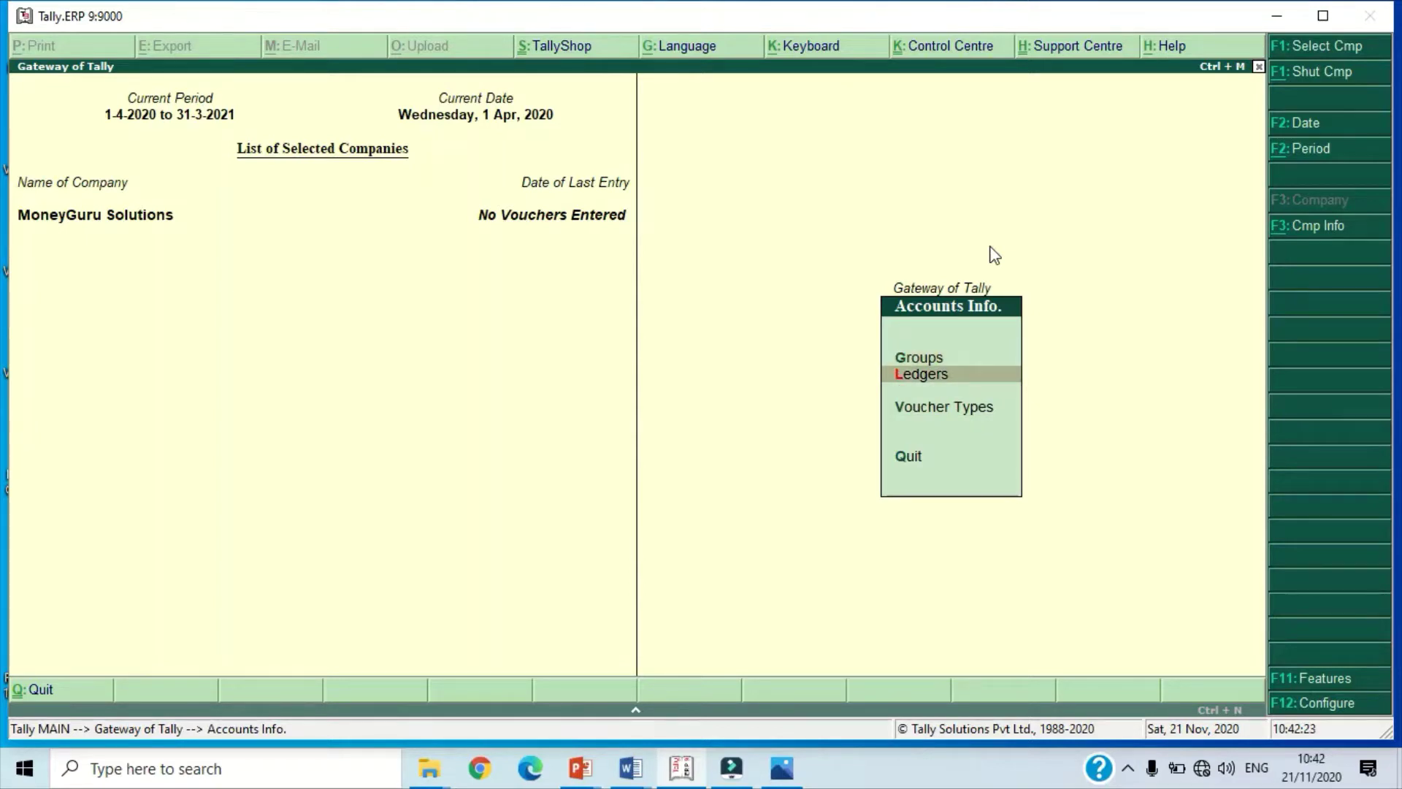
{"action": "key", "text": "Return"}
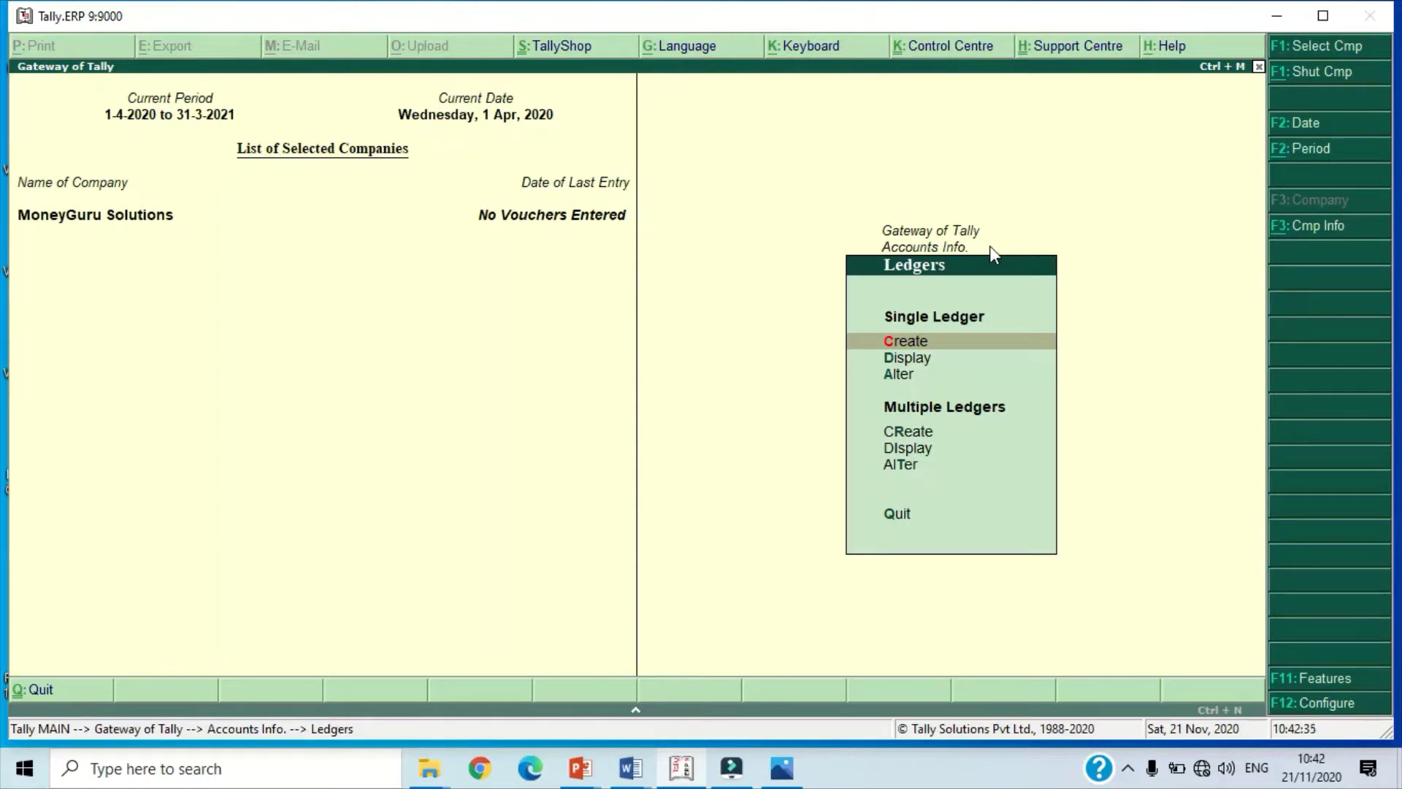
{"action": "key", "text": "Down"}
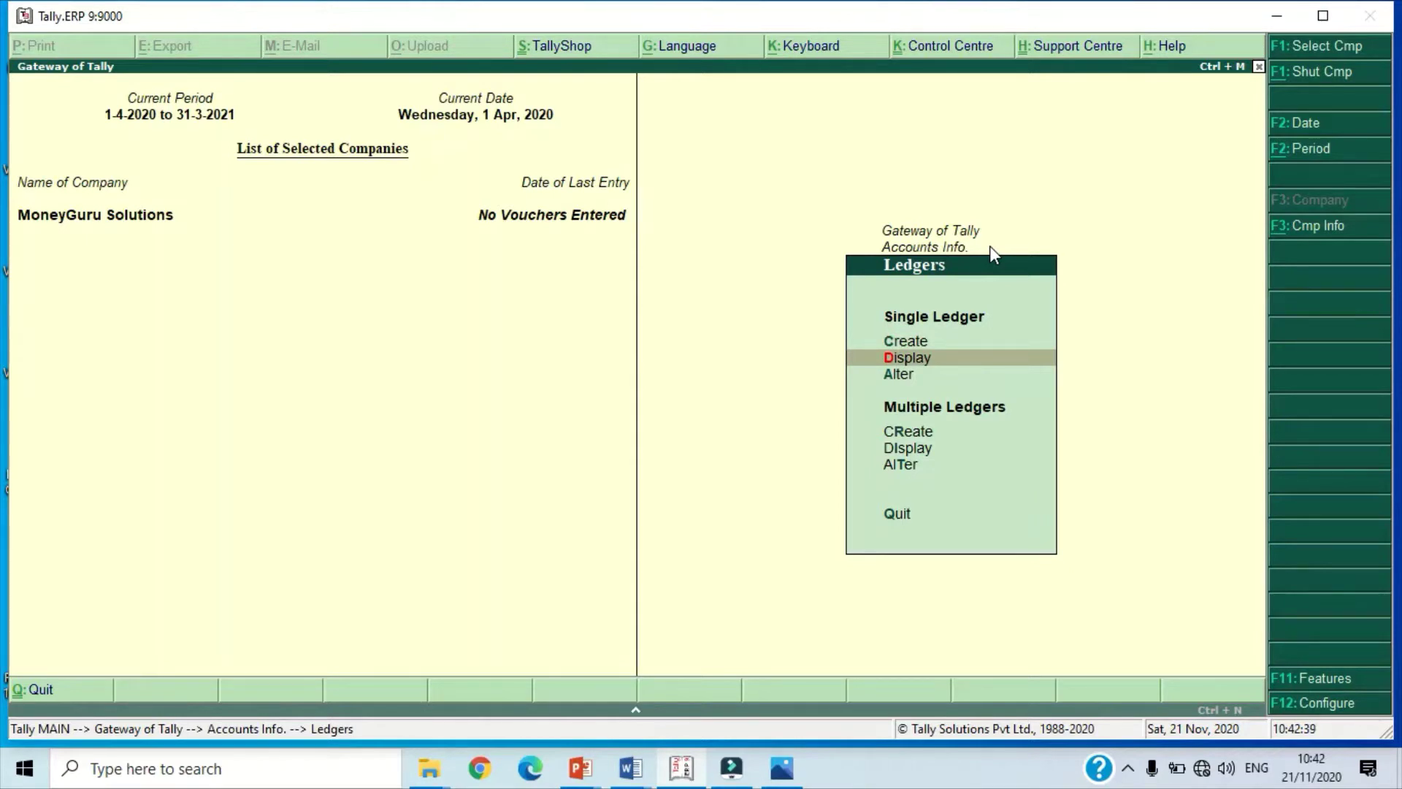
{"action": "key", "text": "Return"}
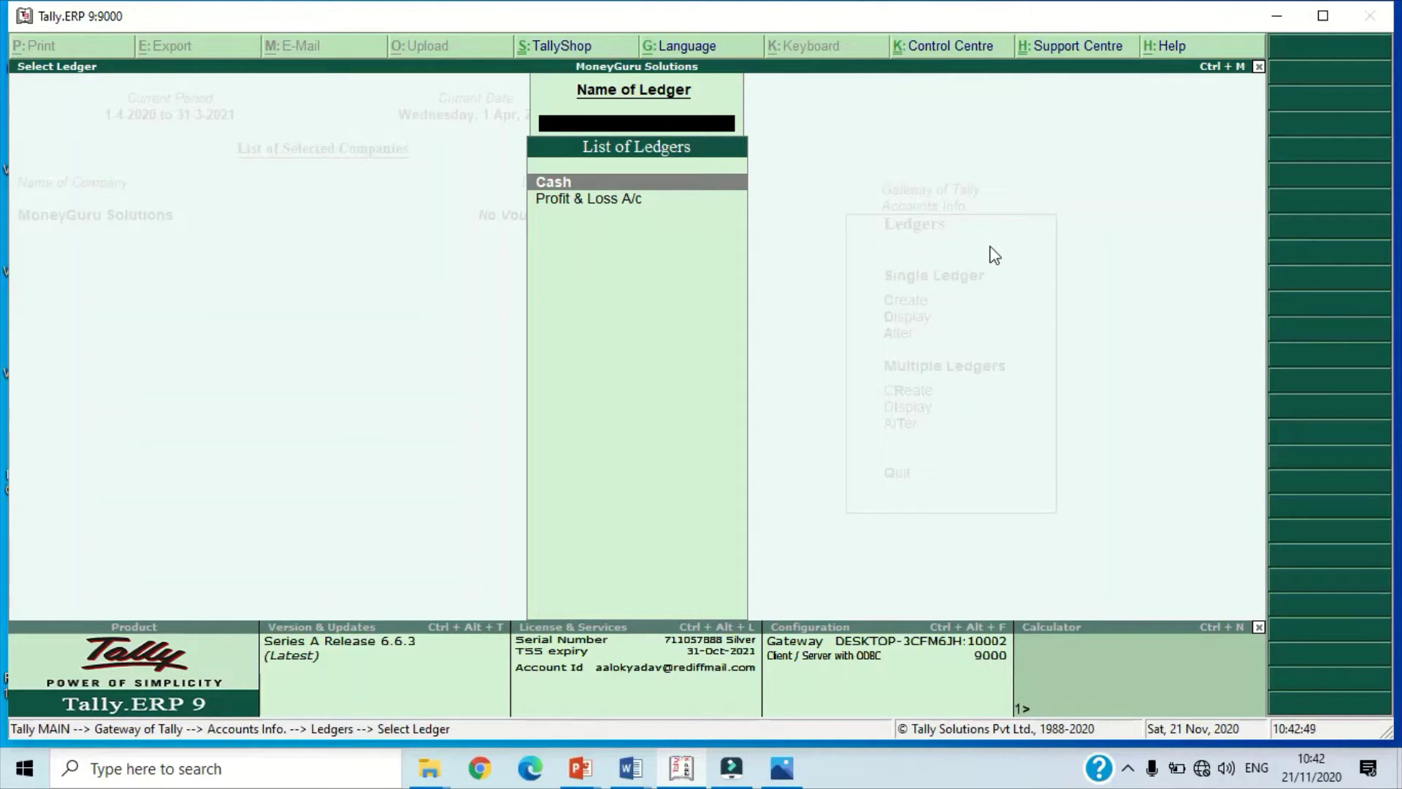
{"action": "key", "text": "Escape"}
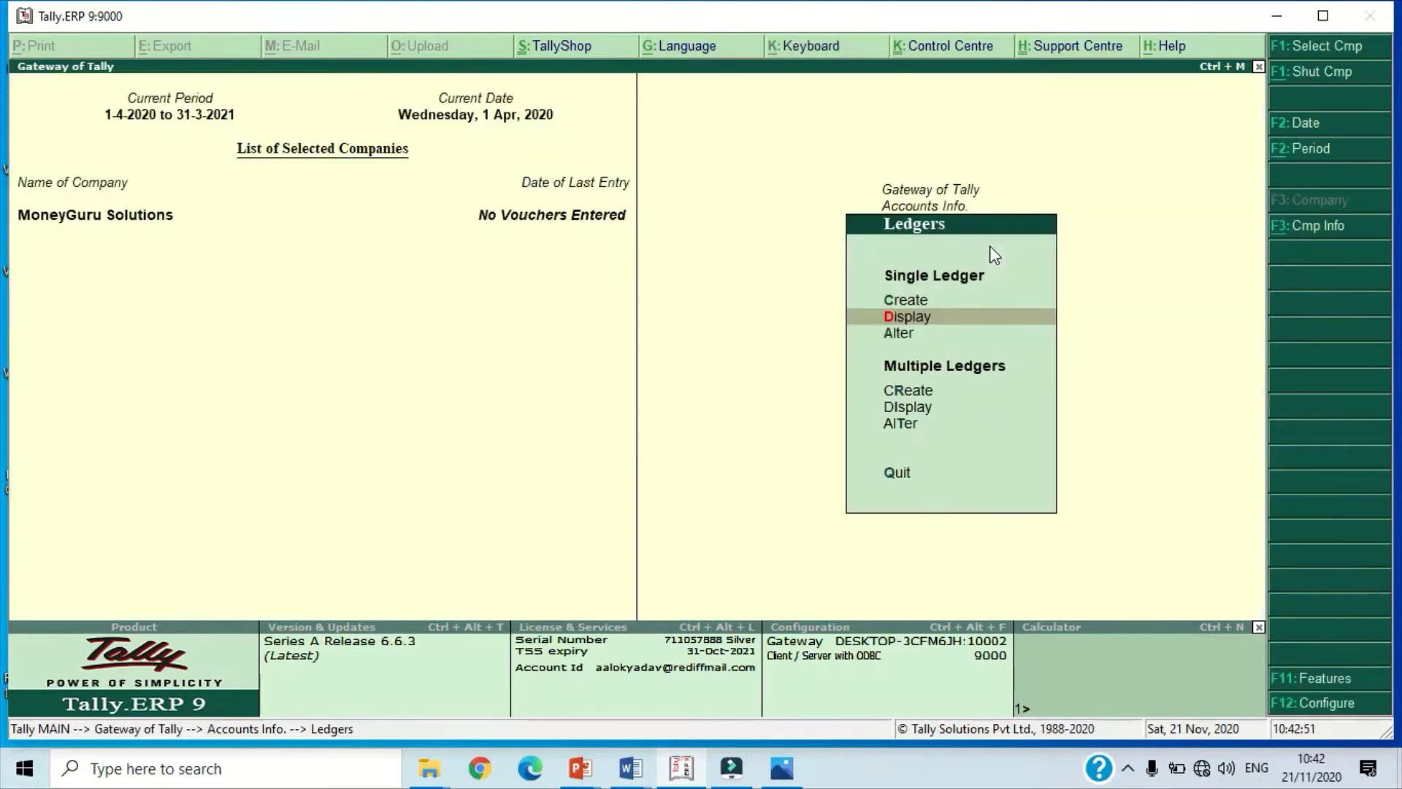
Step: Start a new single ledger named Proprietor's Capital A/c and enter the proprietor's first name as its alias
{"action": "key", "text": "Up"}
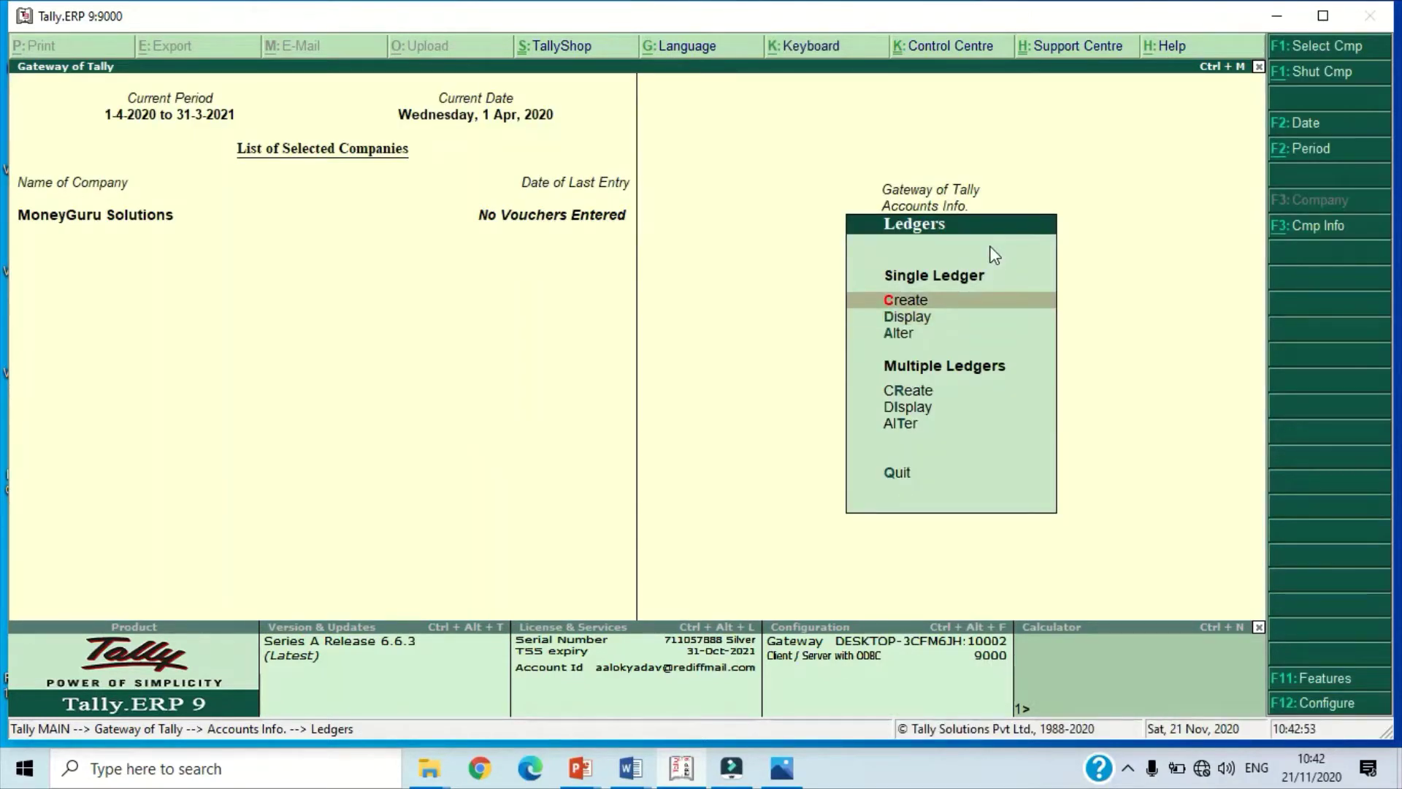
{"action": "key", "text": "Return"}
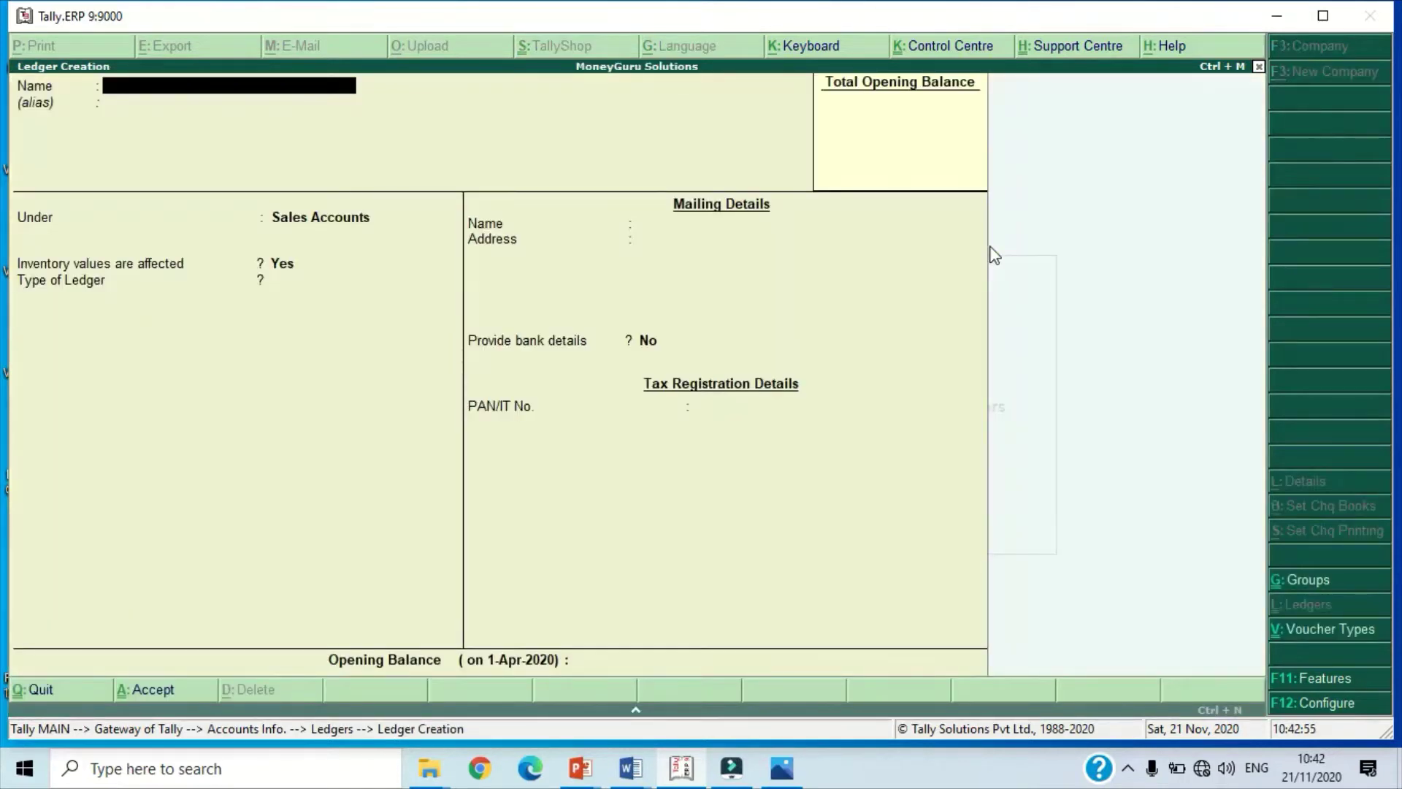
{"action": "type", "text": "Proprietor's Capital"}
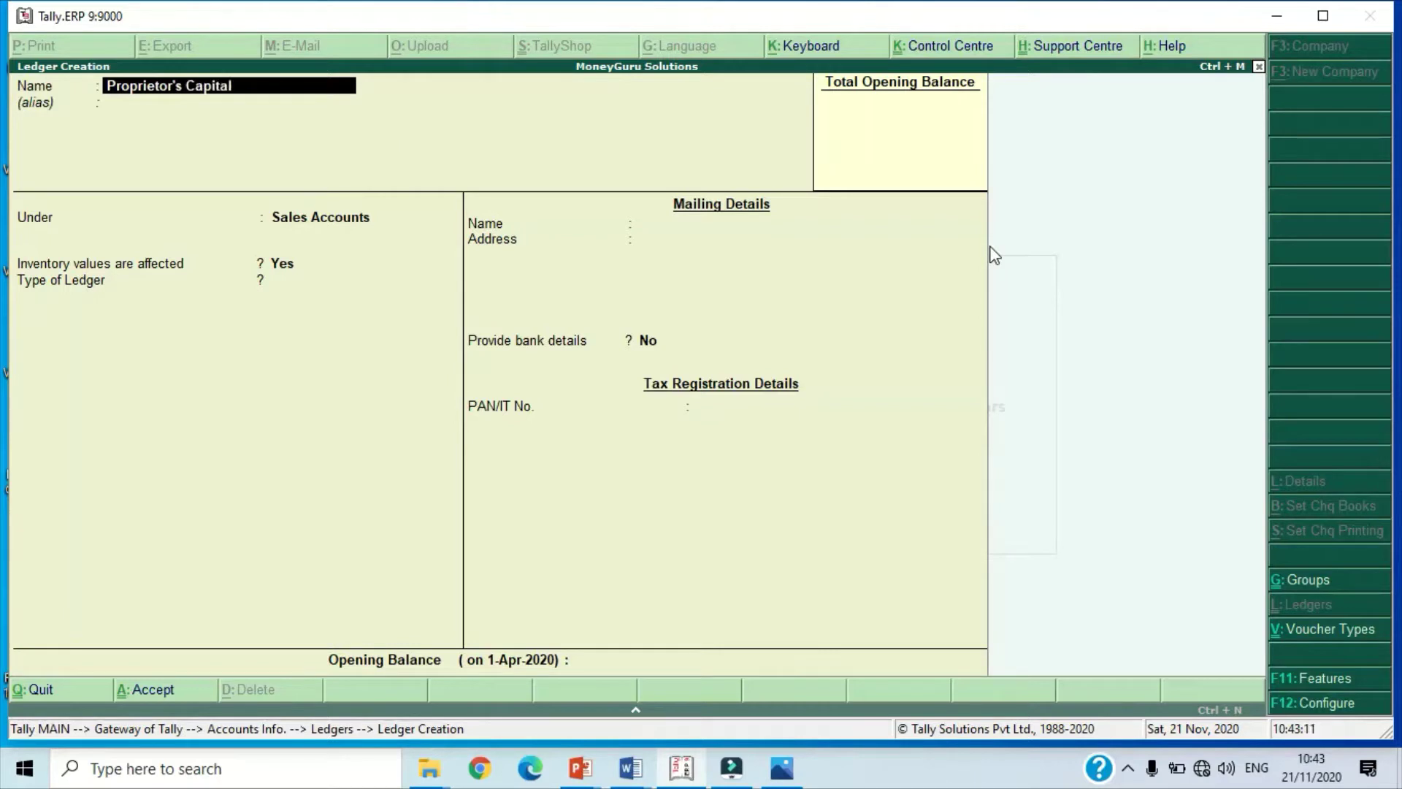
{"action": "type", "text": " A/c"}
{"action": "key", "text": "Return"}
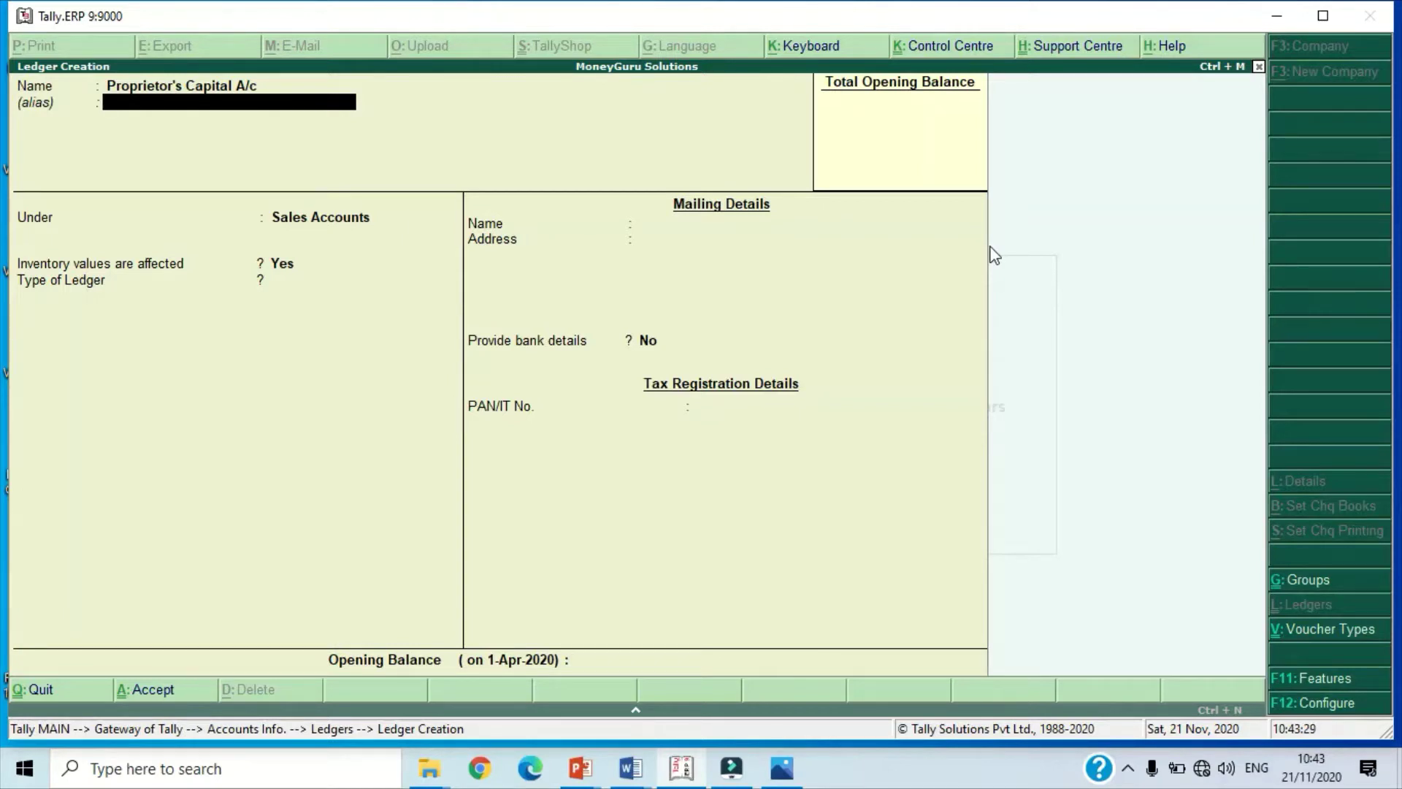
{"action": "type", "text": "Dushyant"}
{"action": "key", "text": "Return"}
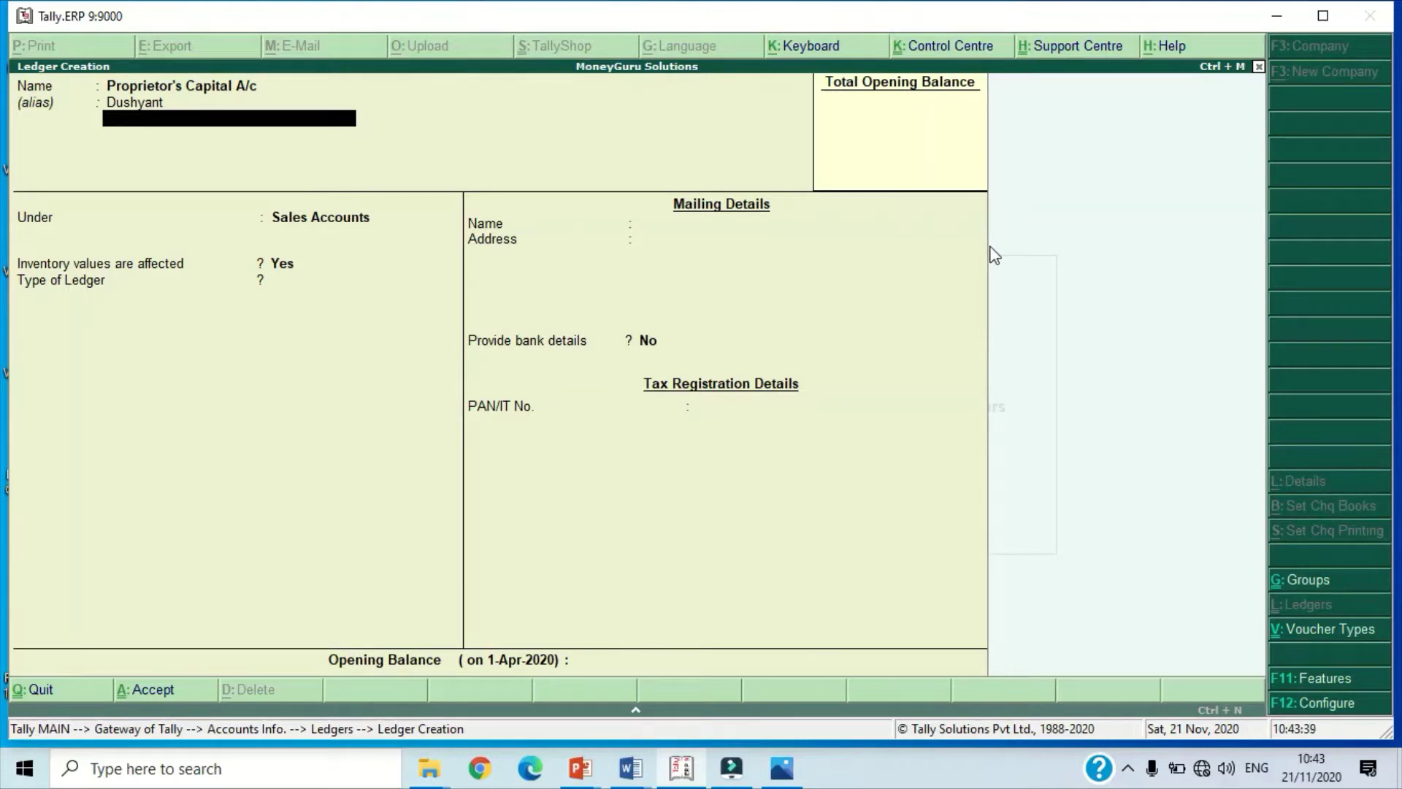
{"action": "key", "text": "Return"}
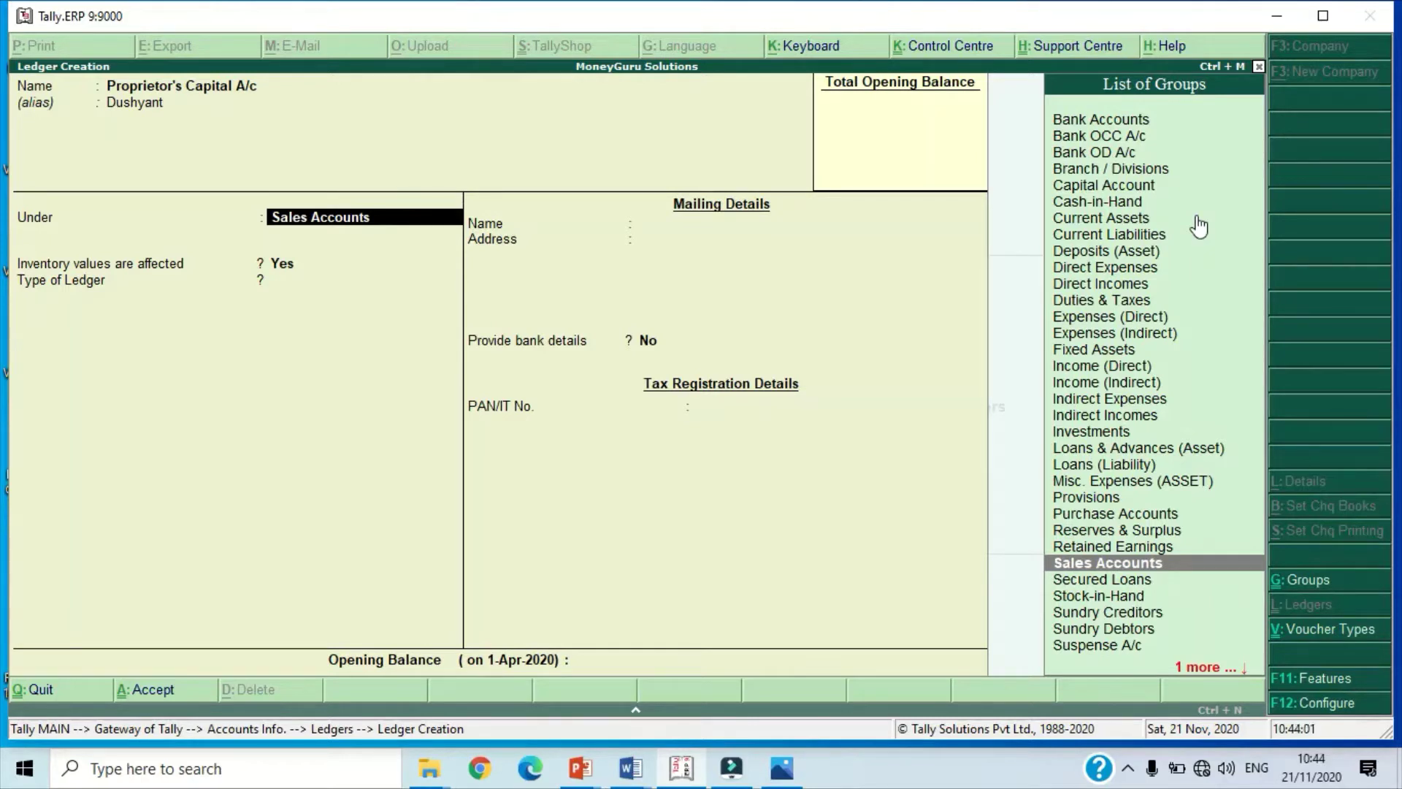
Step: Place the ledger under the Capital Account group and leave inventory values affected at No
{"action": "type", "text": "C"}
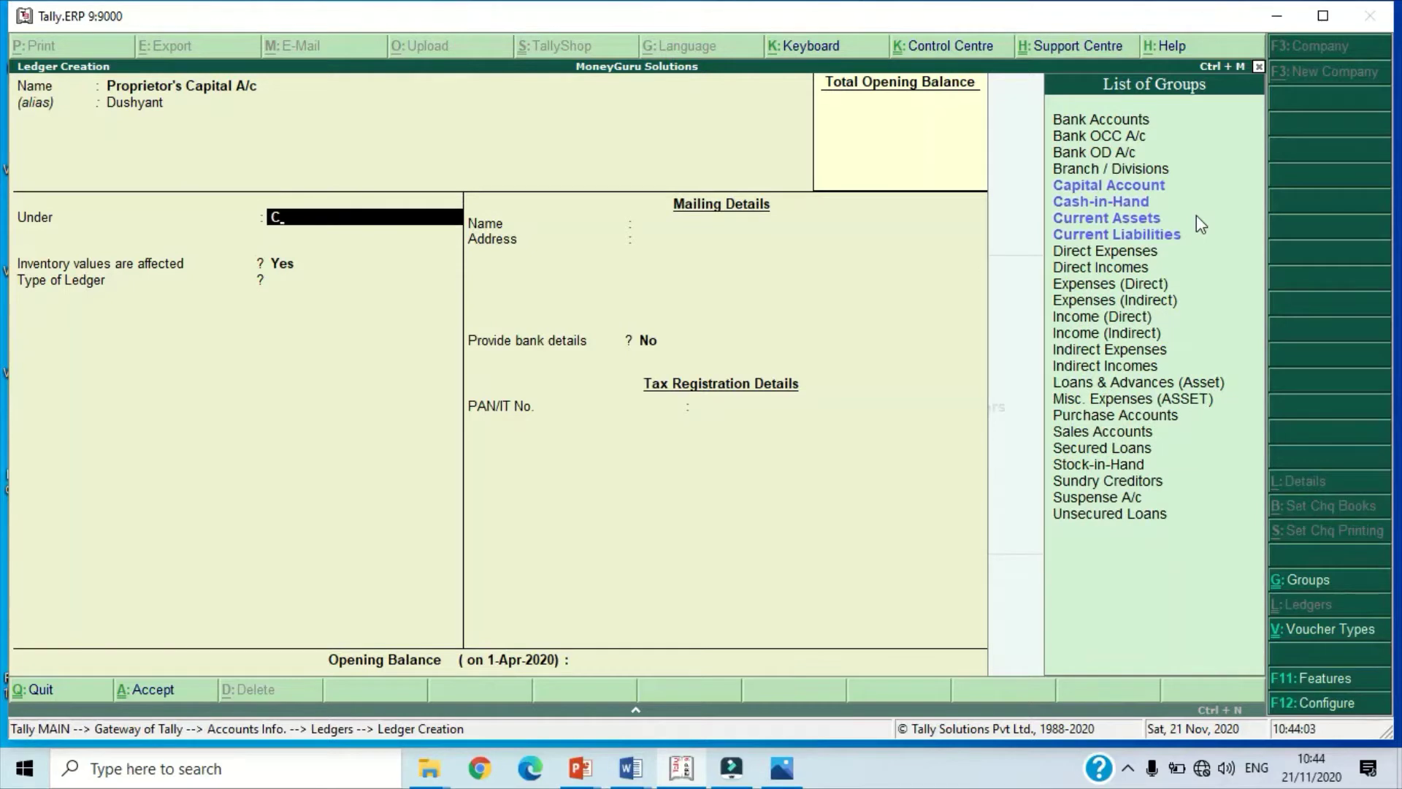
{"action": "type", "text": "a"}
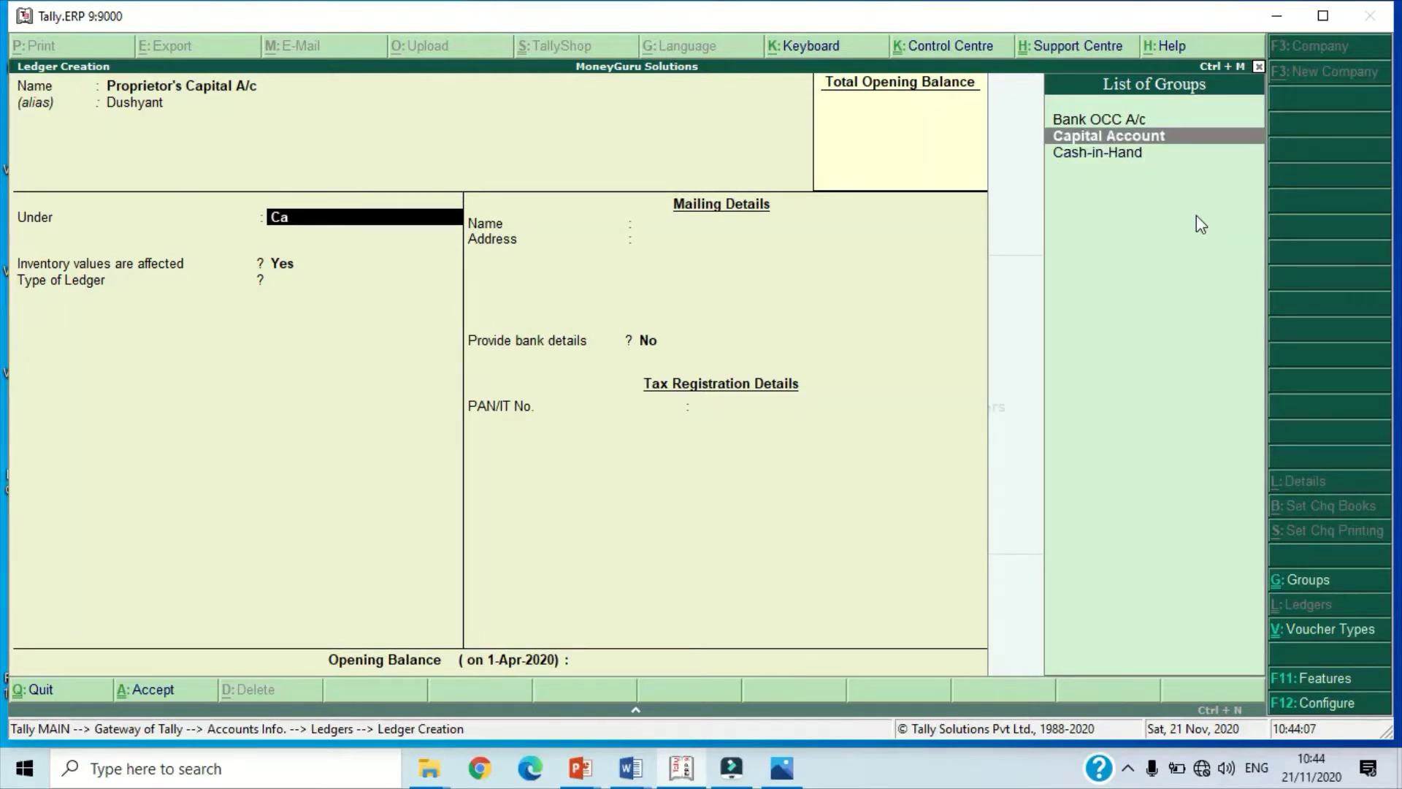
{"action": "key", "text": "Return"}
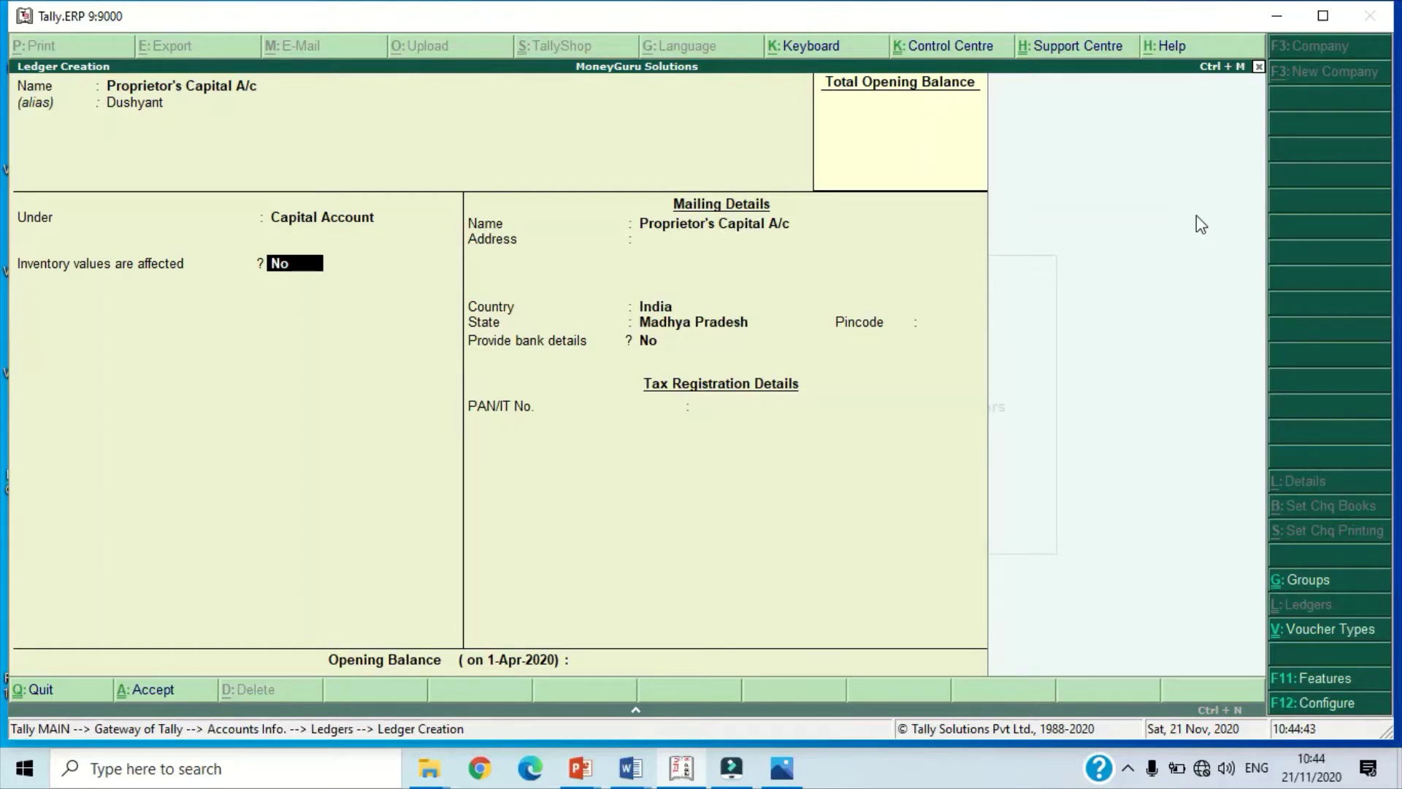
{"action": "key", "text": "Return"}
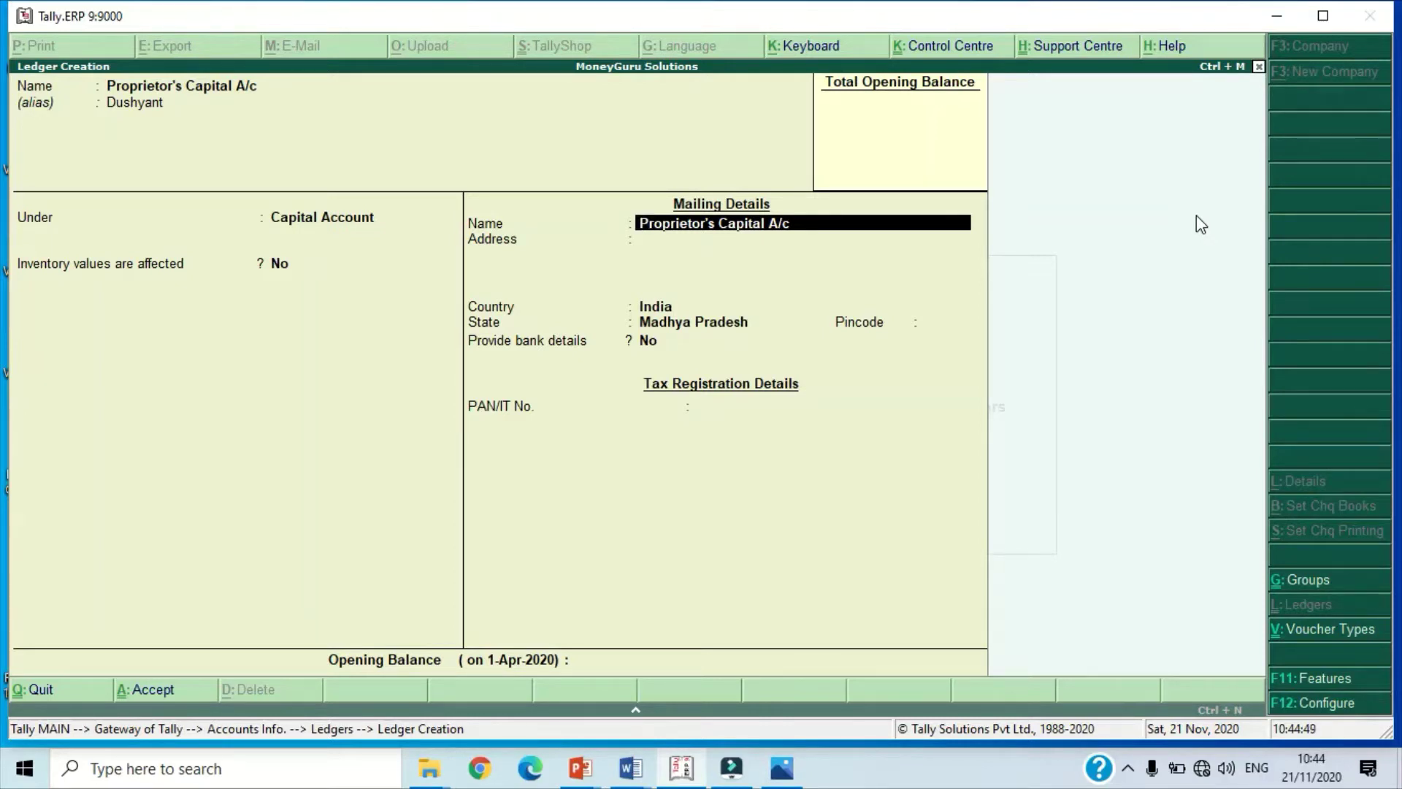
Step: Accept the ledger's mailing details with country India and state Madhya Pradesh, leaving address and pincode blank and bank details at No
{"action": "key", "text": "Return"}
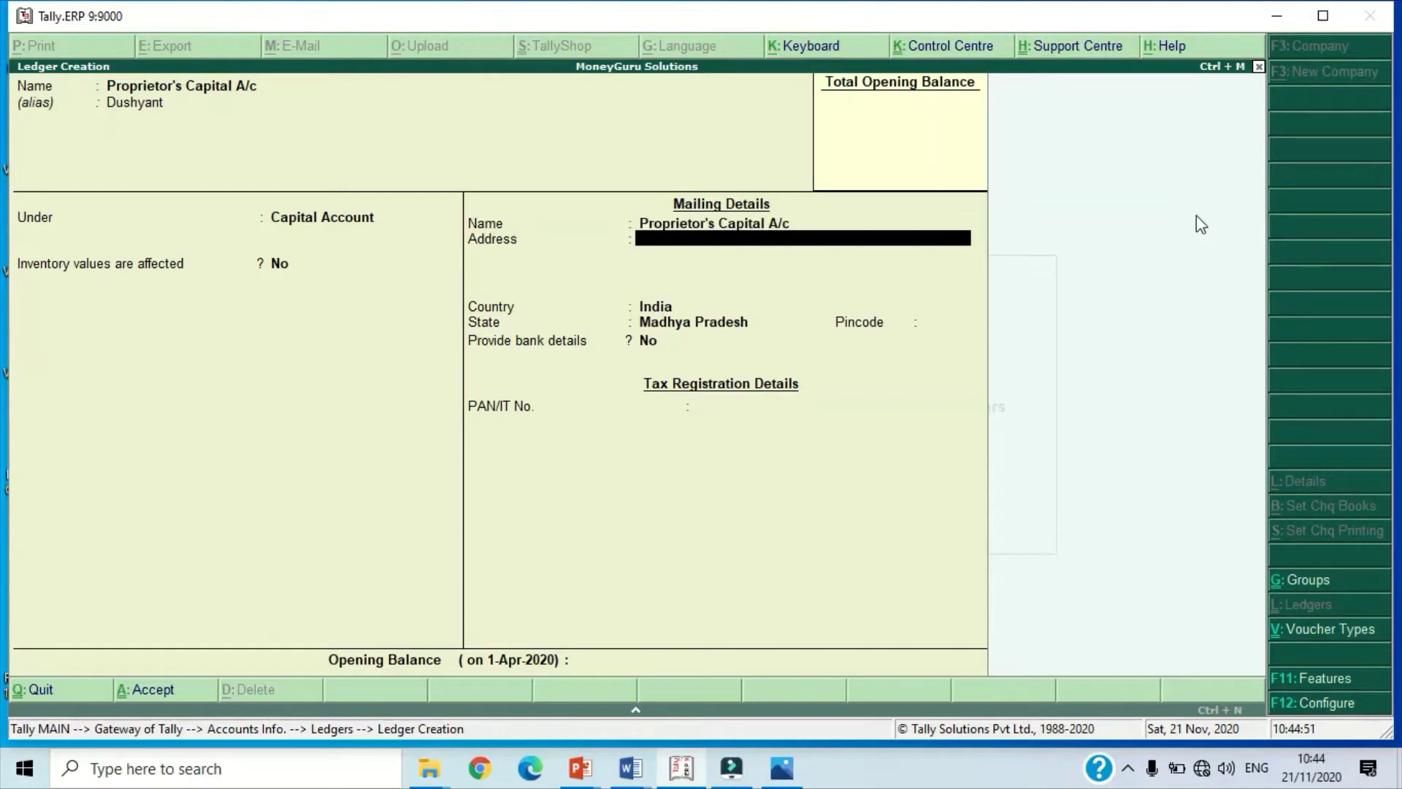
{"action": "key", "text": "Return"}
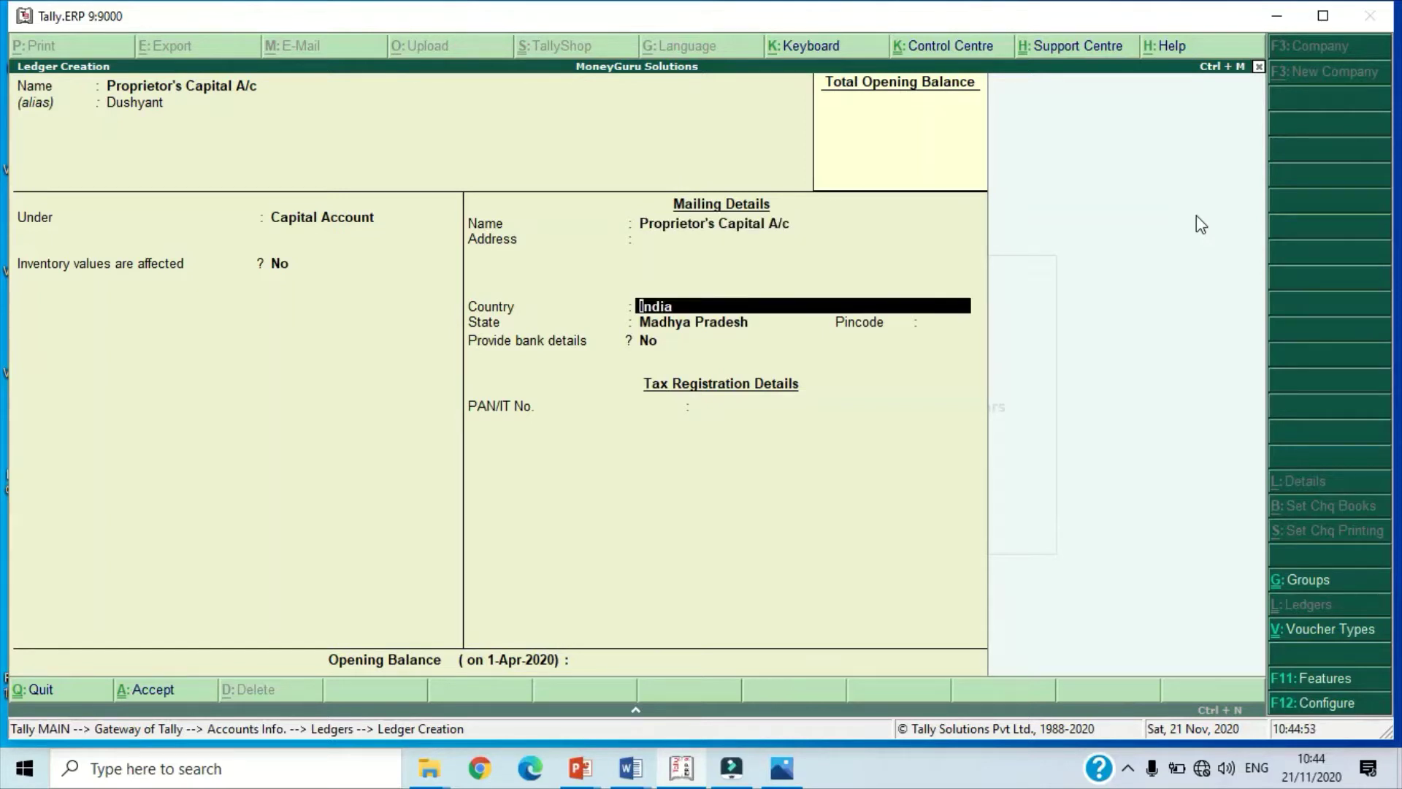
{"action": "key", "text": "Return"}
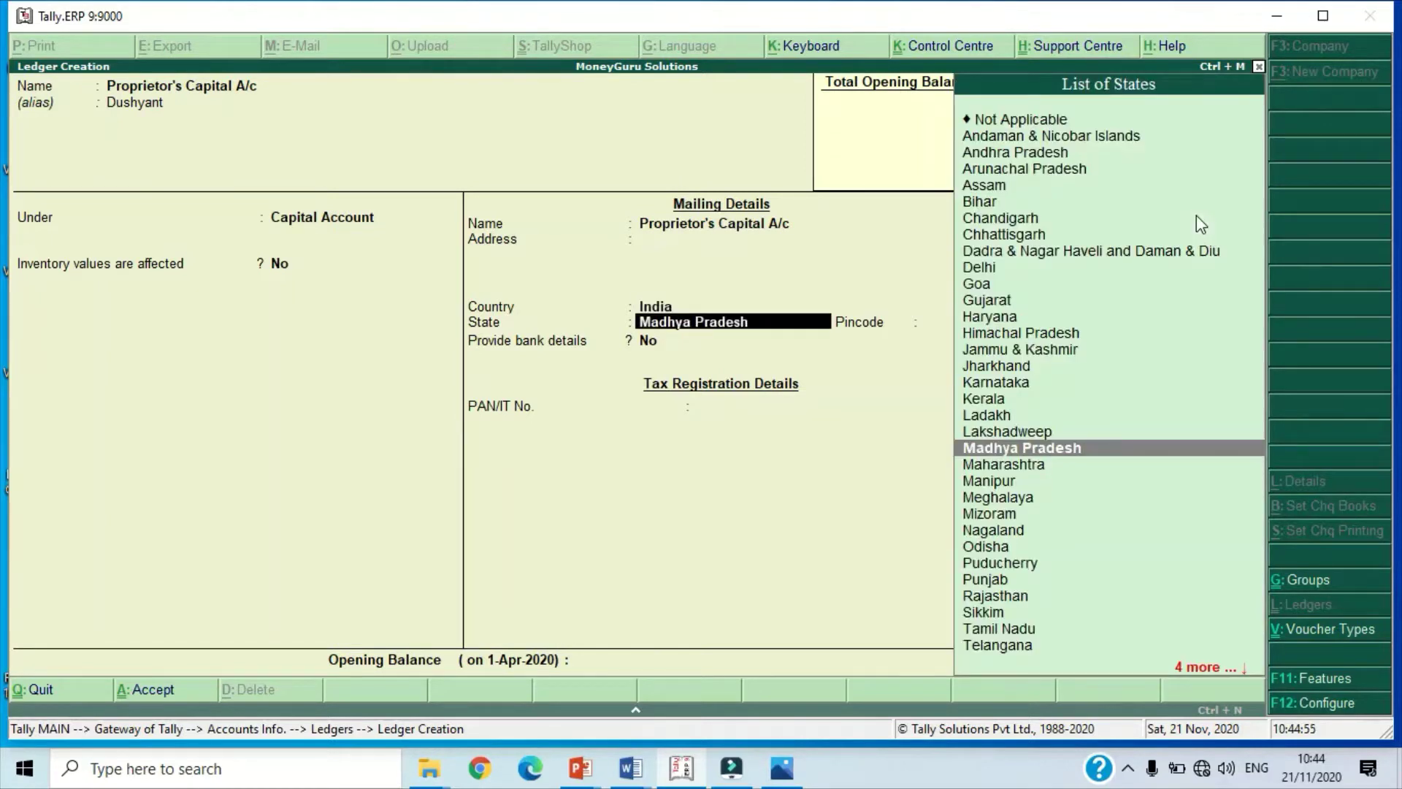
{"action": "key", "text": "Return"}
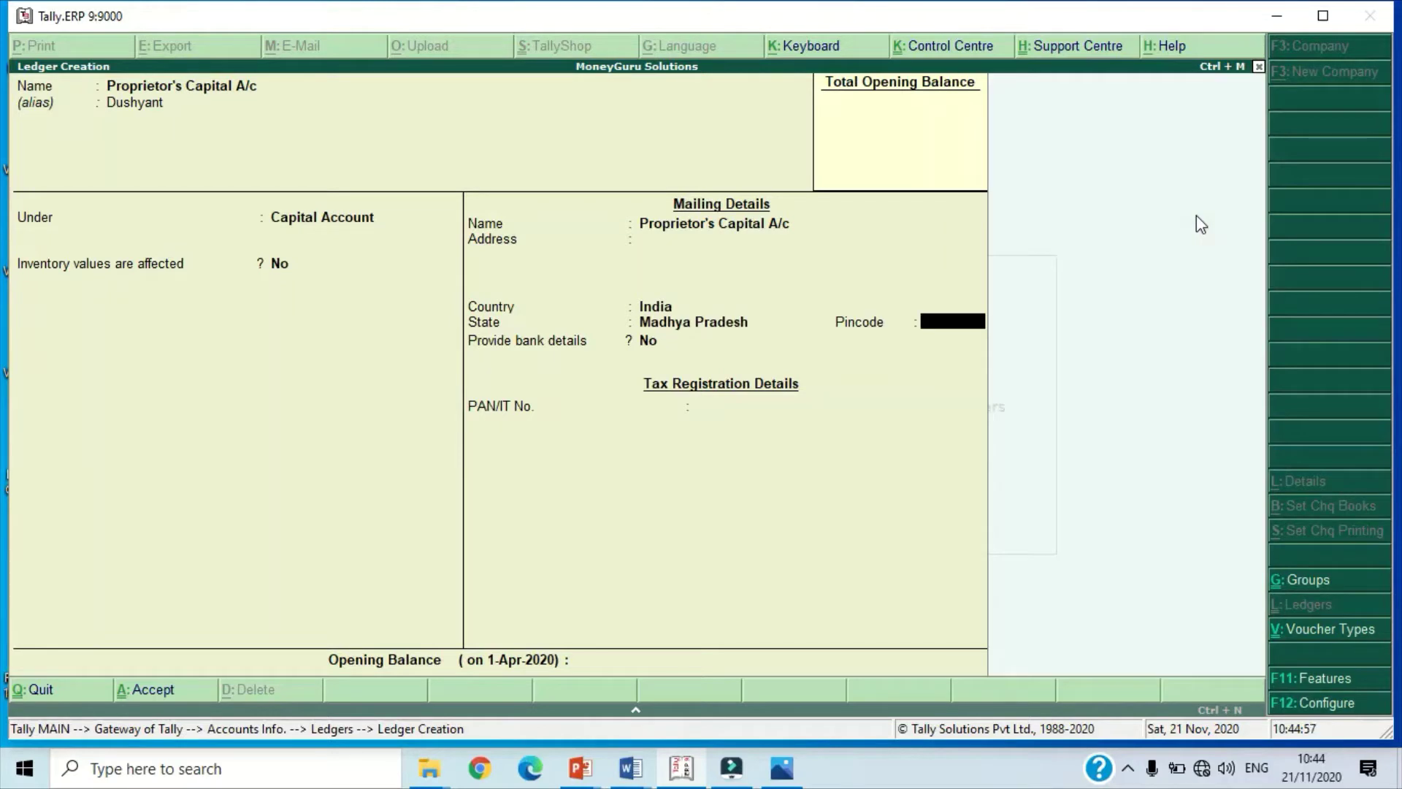
{"action": "key", "text": "Return"}
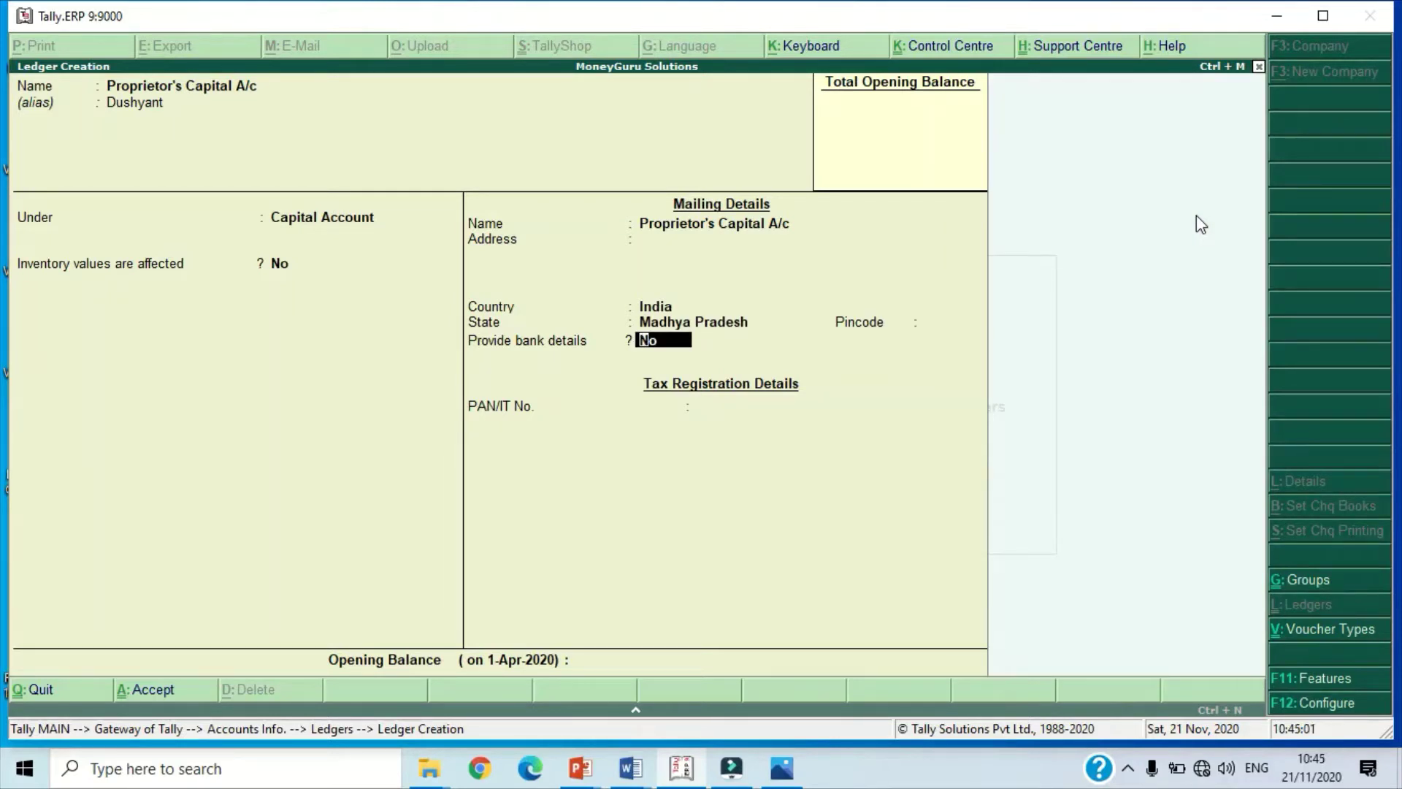
{"action": "key", "text": "Return"}
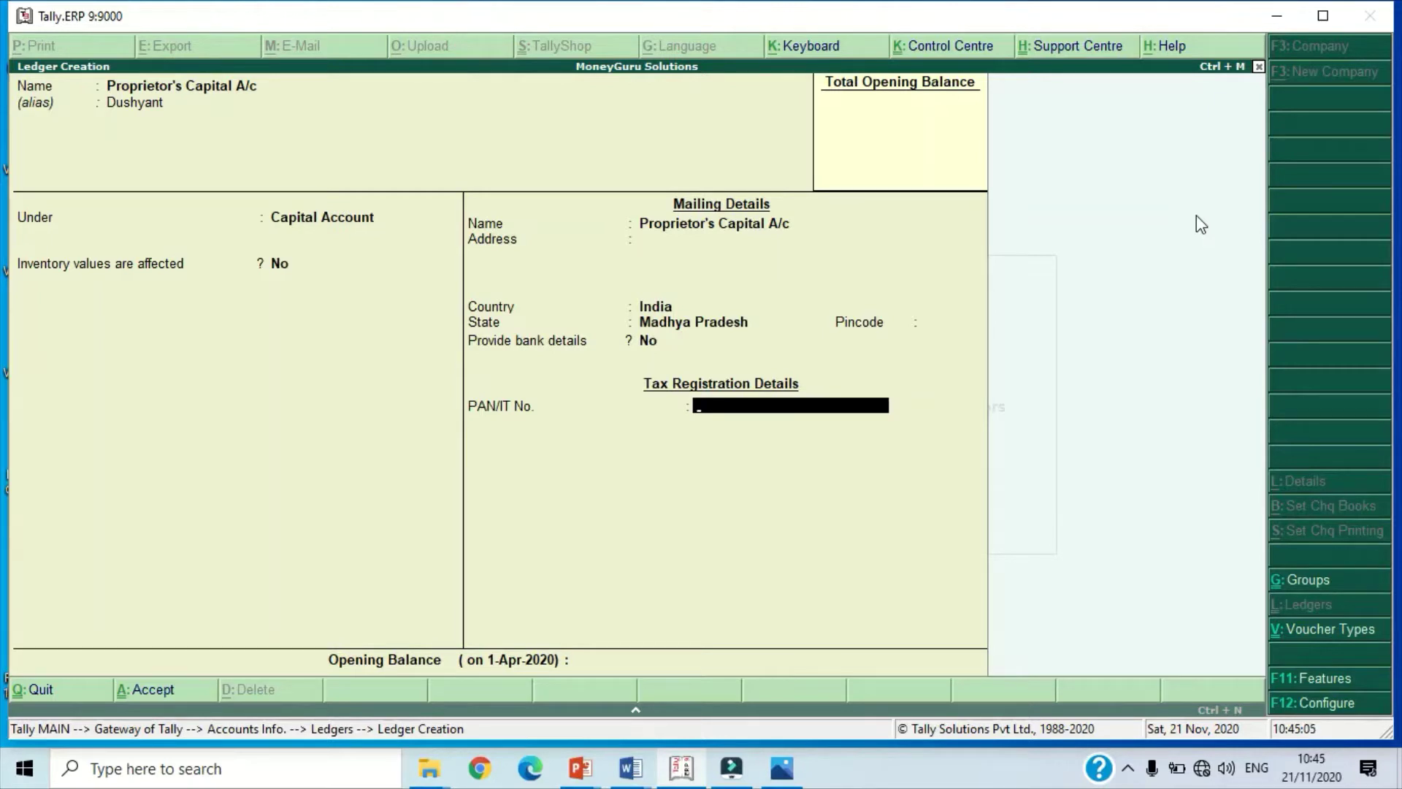
Step: Leave the PAN/IT No. blank, set the capital ledger's opening balance to 50,00,000.00 Cr and save the ledger
{"action": "key", "text": "Return"}
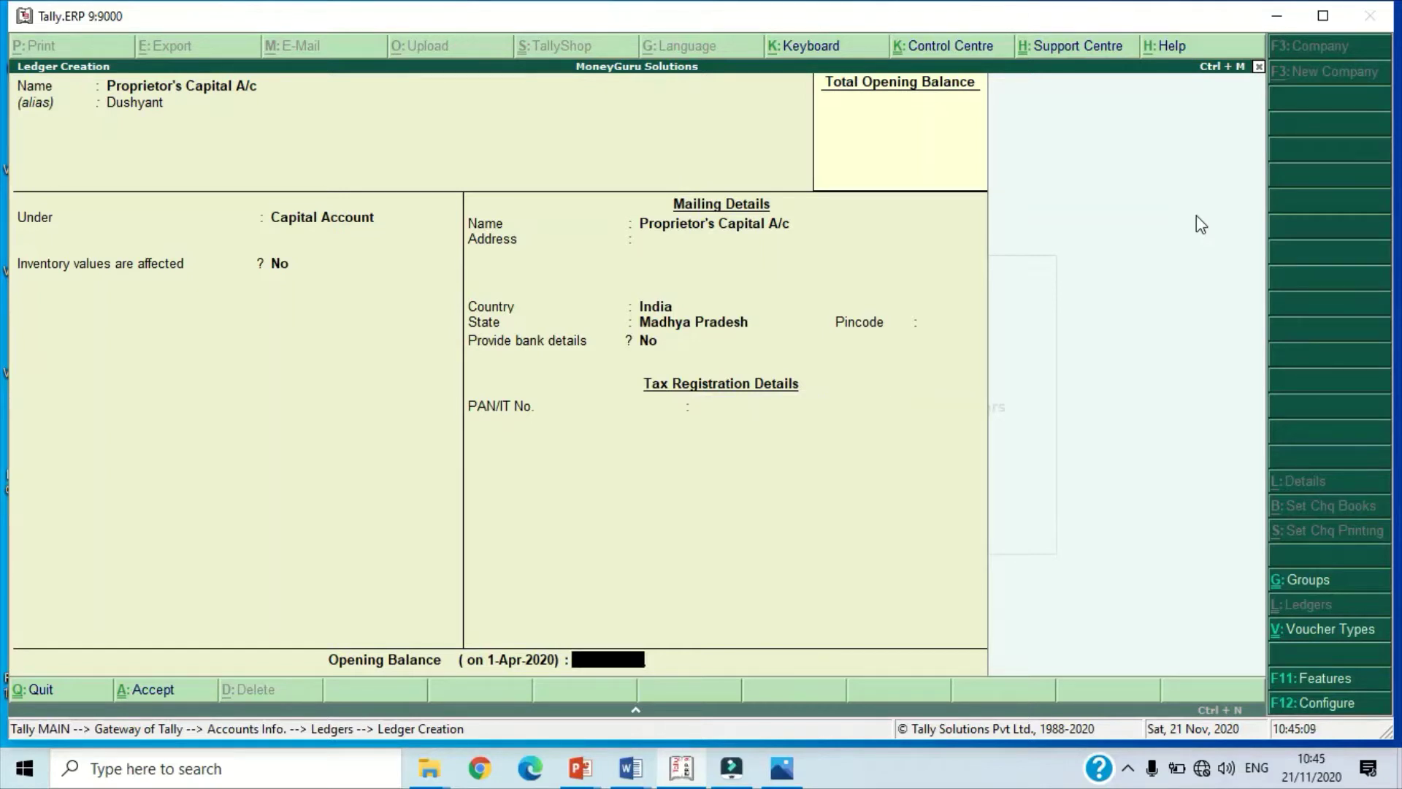
{"action": "type", "text": "5000000"}
{"action": "key", "text": "Return"}
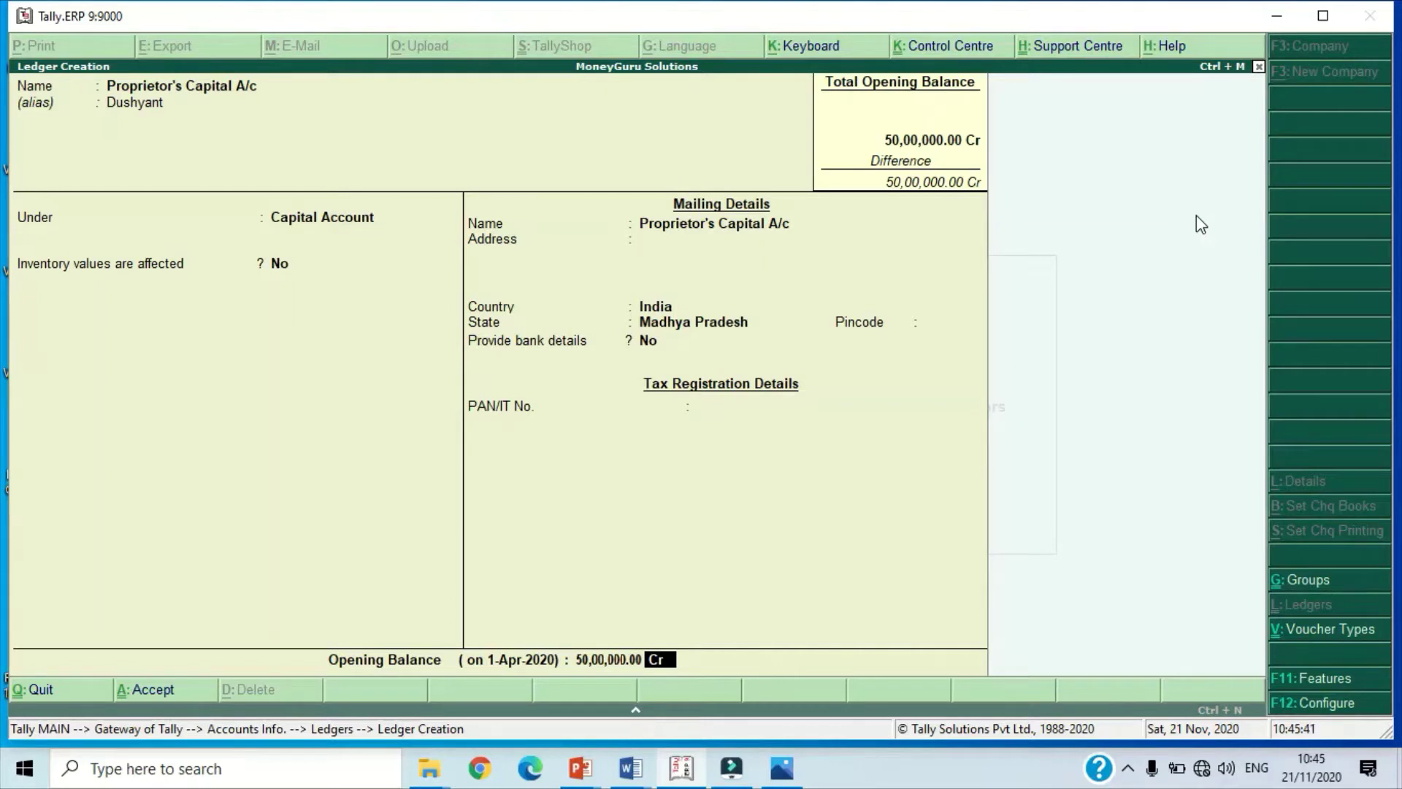
{"action": "key", "text": "Return"}
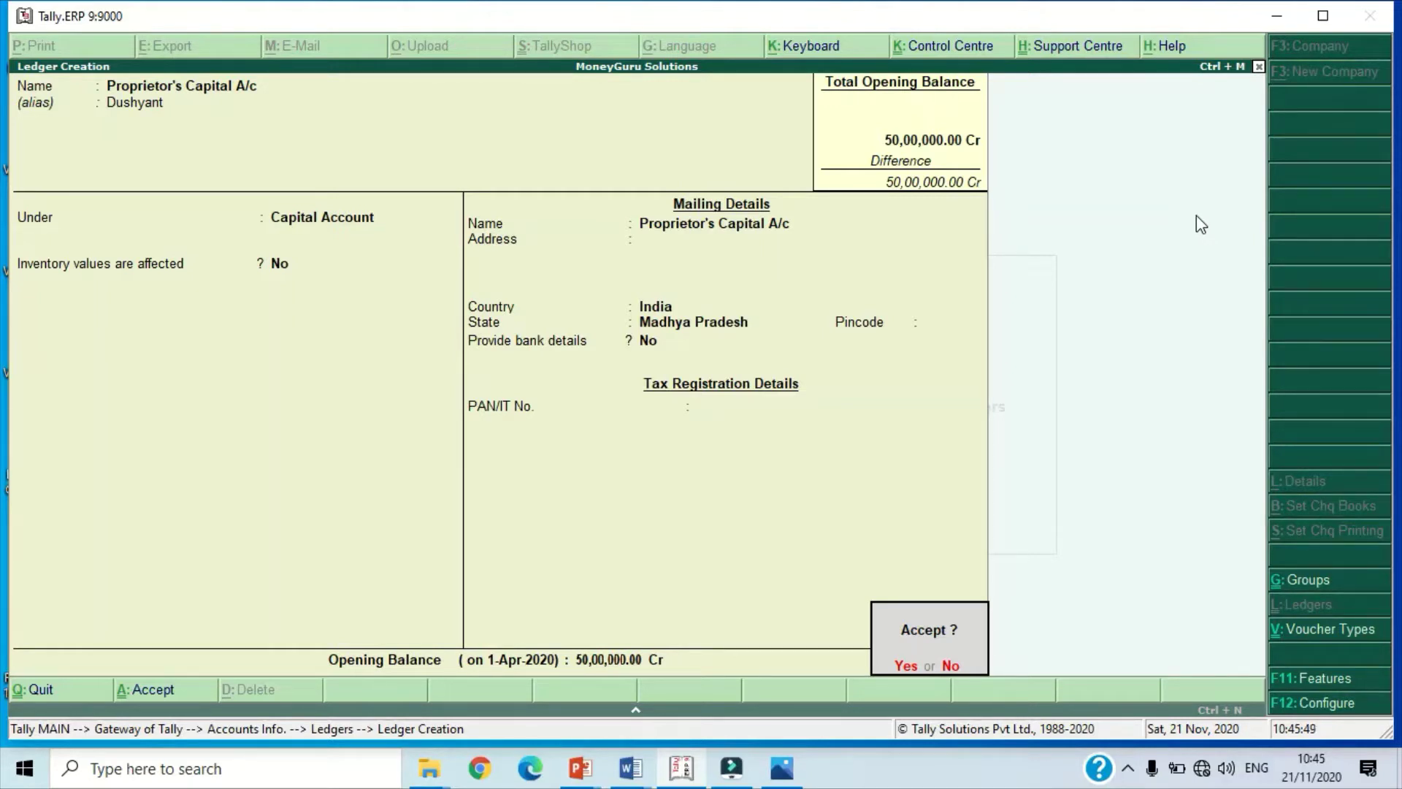
{"action": "key", "text": "Return"}
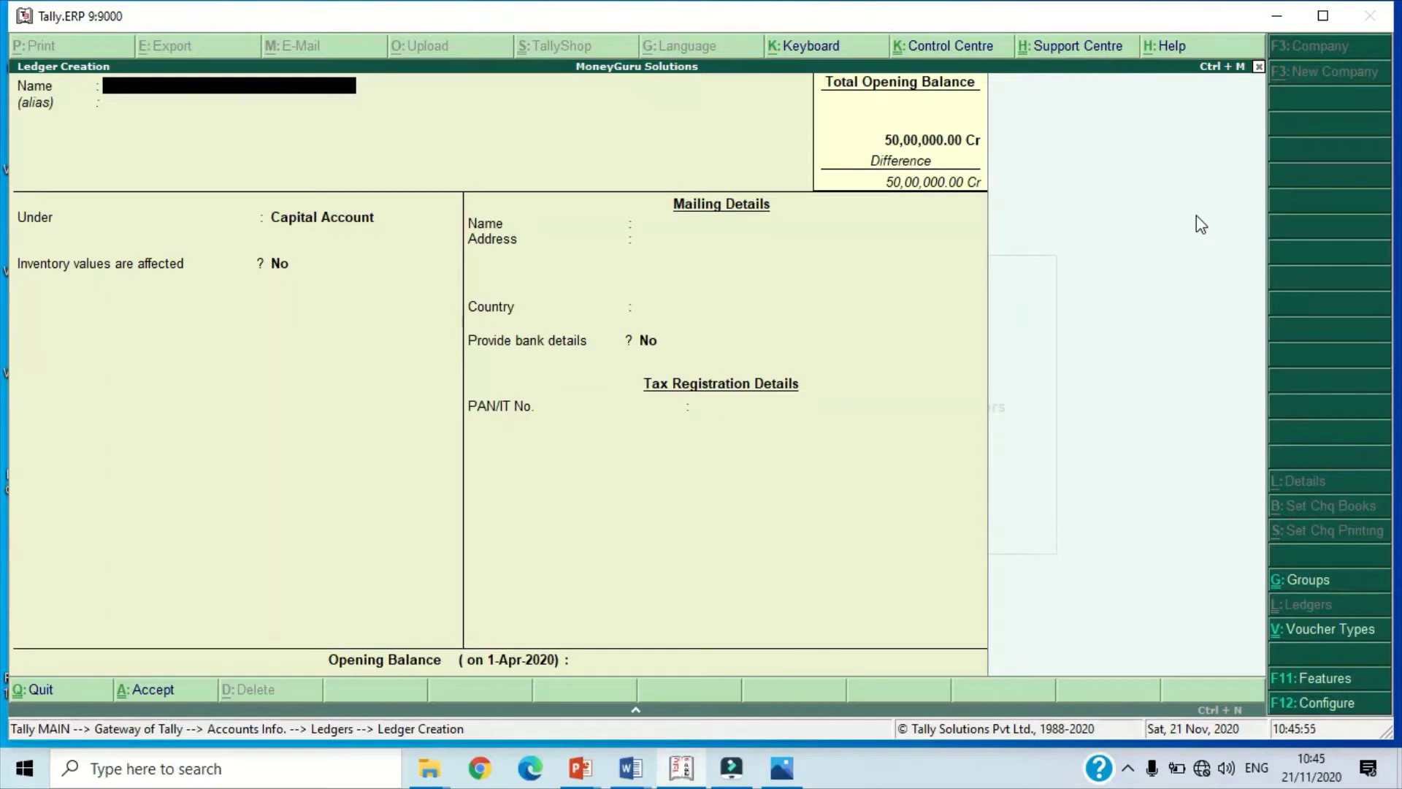
Step: Start a new ledger named Local Tax without an alias and place it under the Duties & Taxes group
{"action": "type", "text": "Local Tax"}
{"action": "key", "text": "Return"}
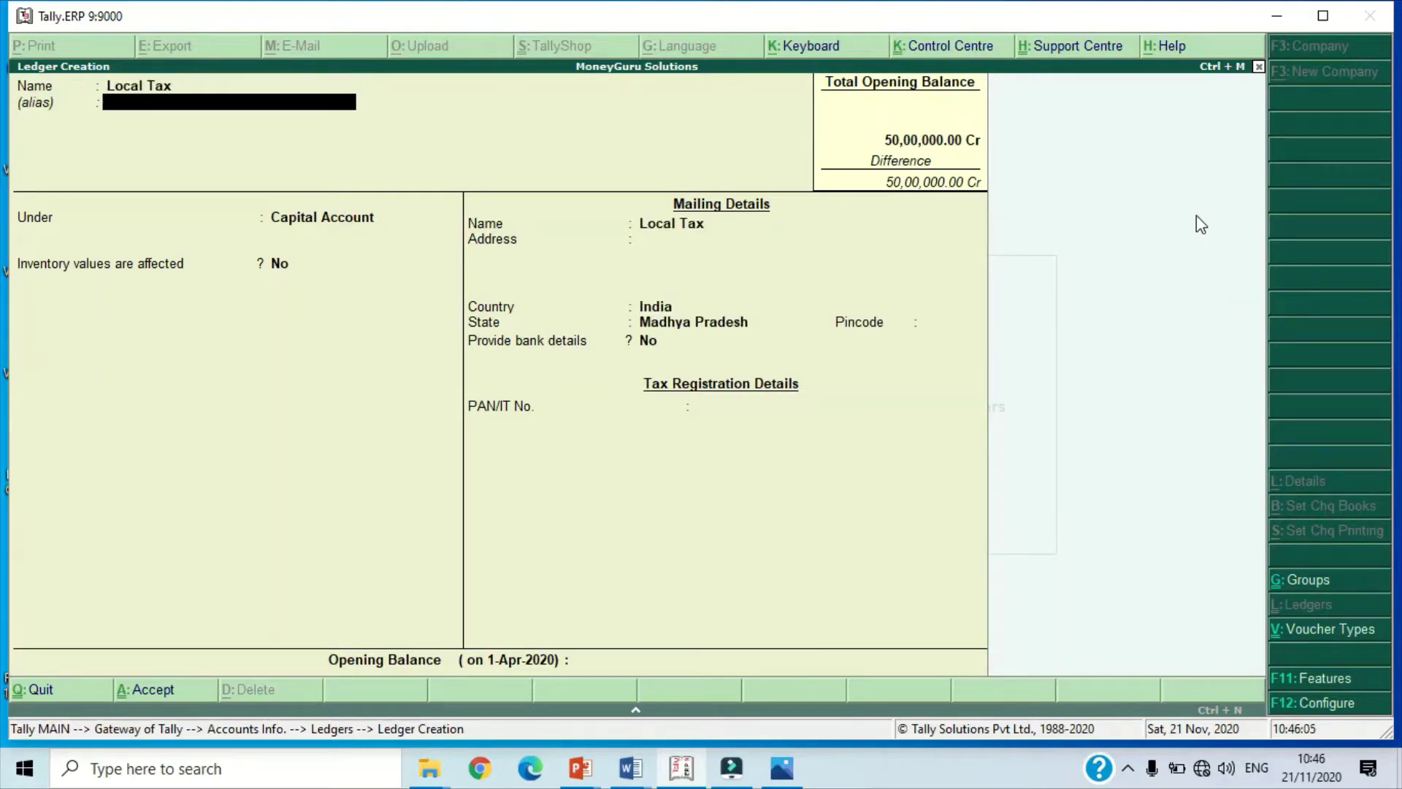
{"action": "key", "text": "Return"}
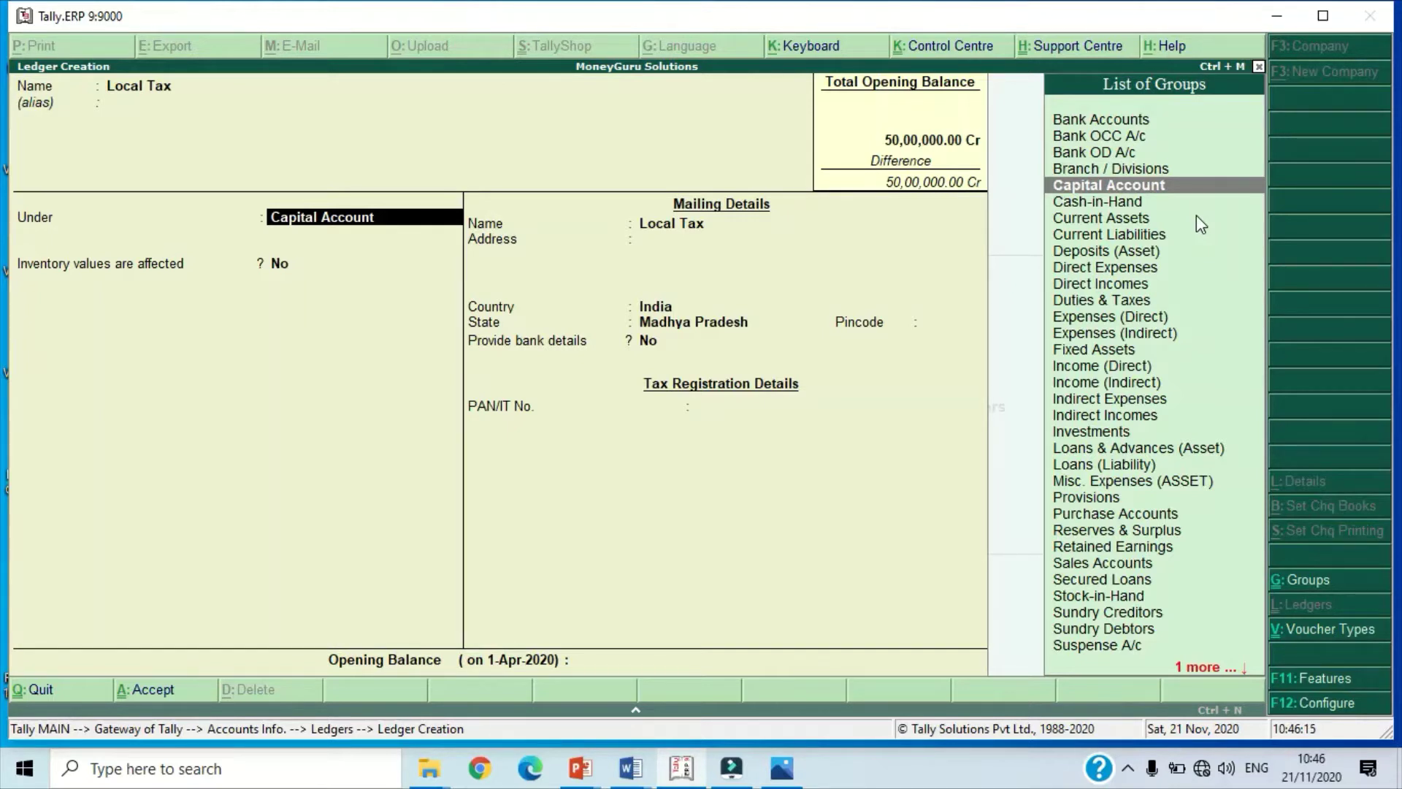
{"action": "type", "text": "Du"}
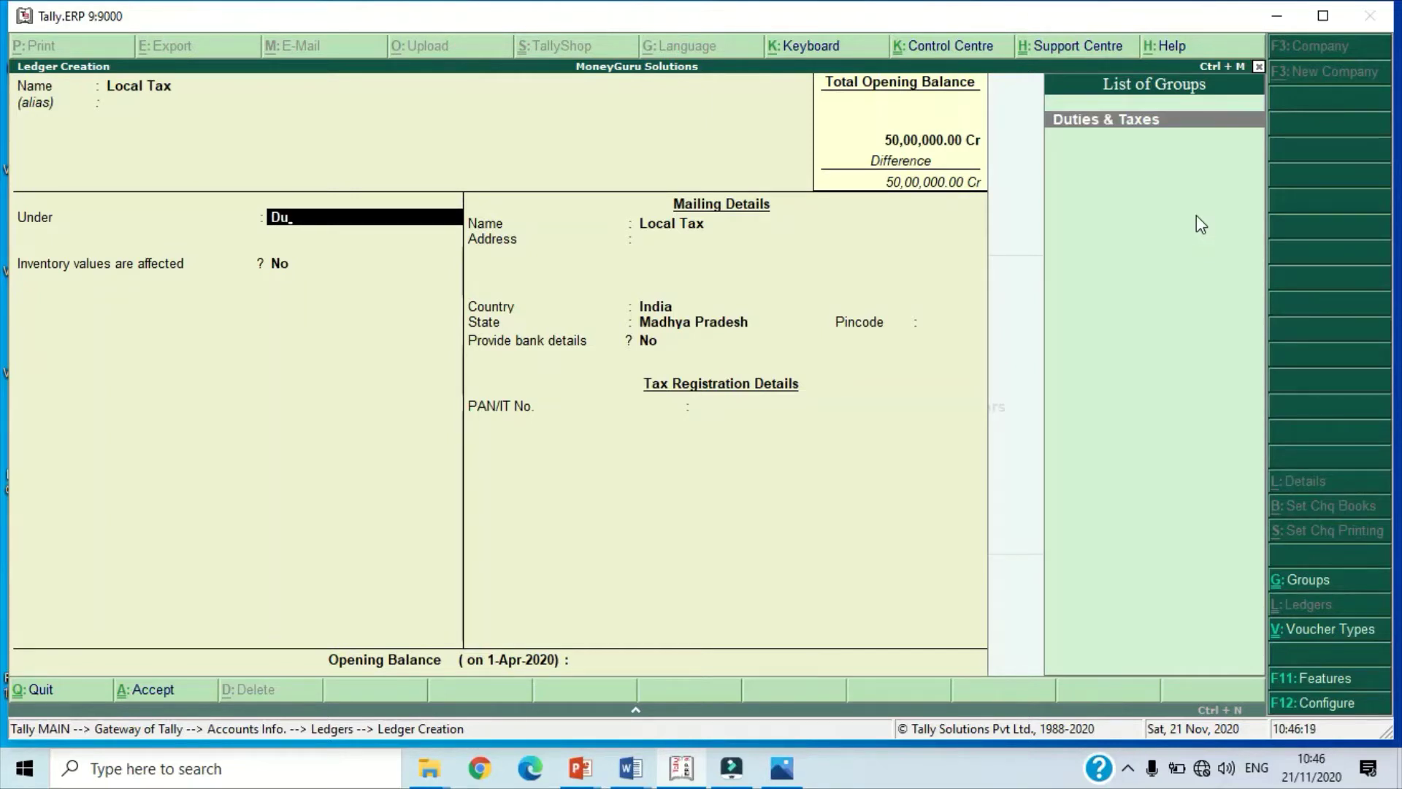
{"action": "key", "text": "Return"}
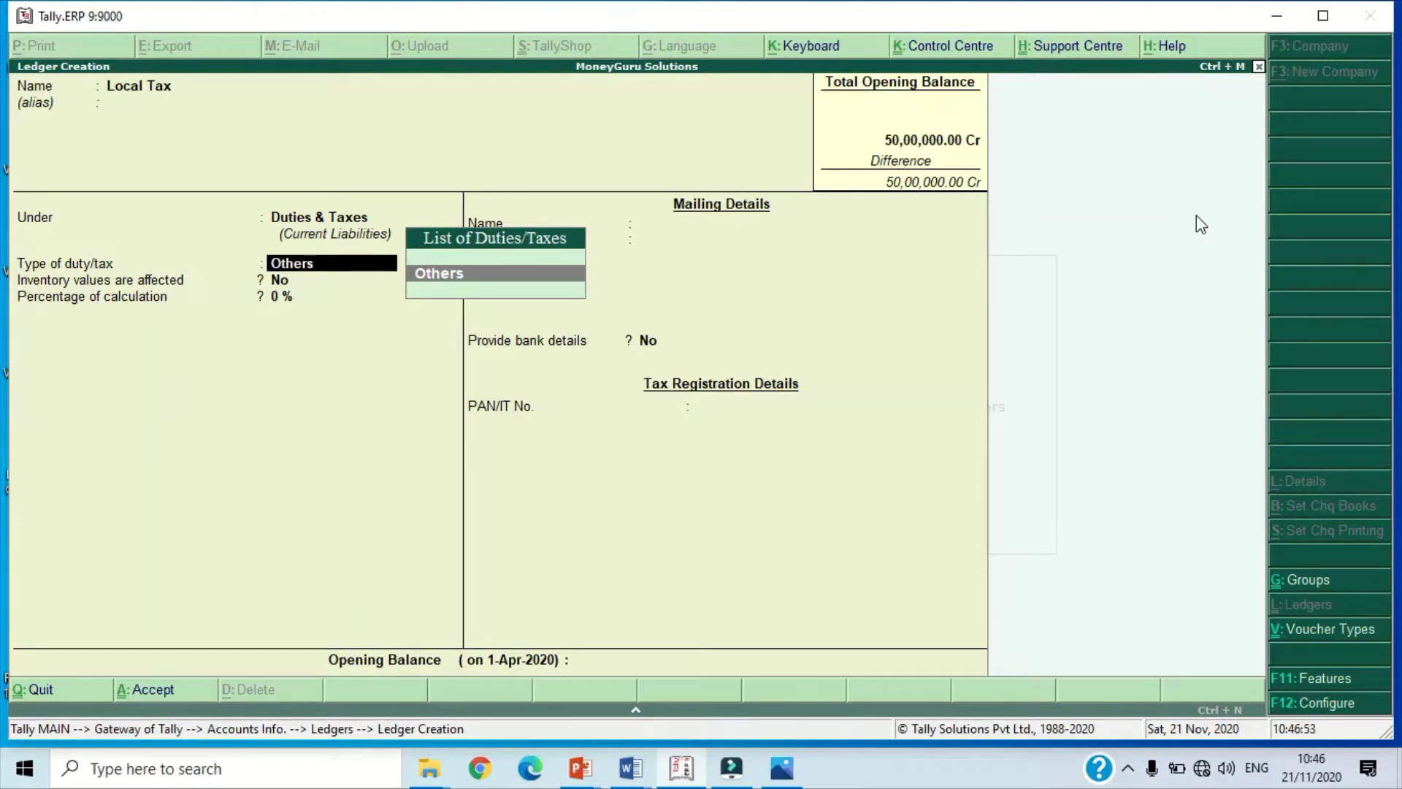
Step: Save the Local Tax ledger with duty type Others, inventory values No, calculation 0 %, bank details No and no opening balance
{"action": "key", "text": "Return"}
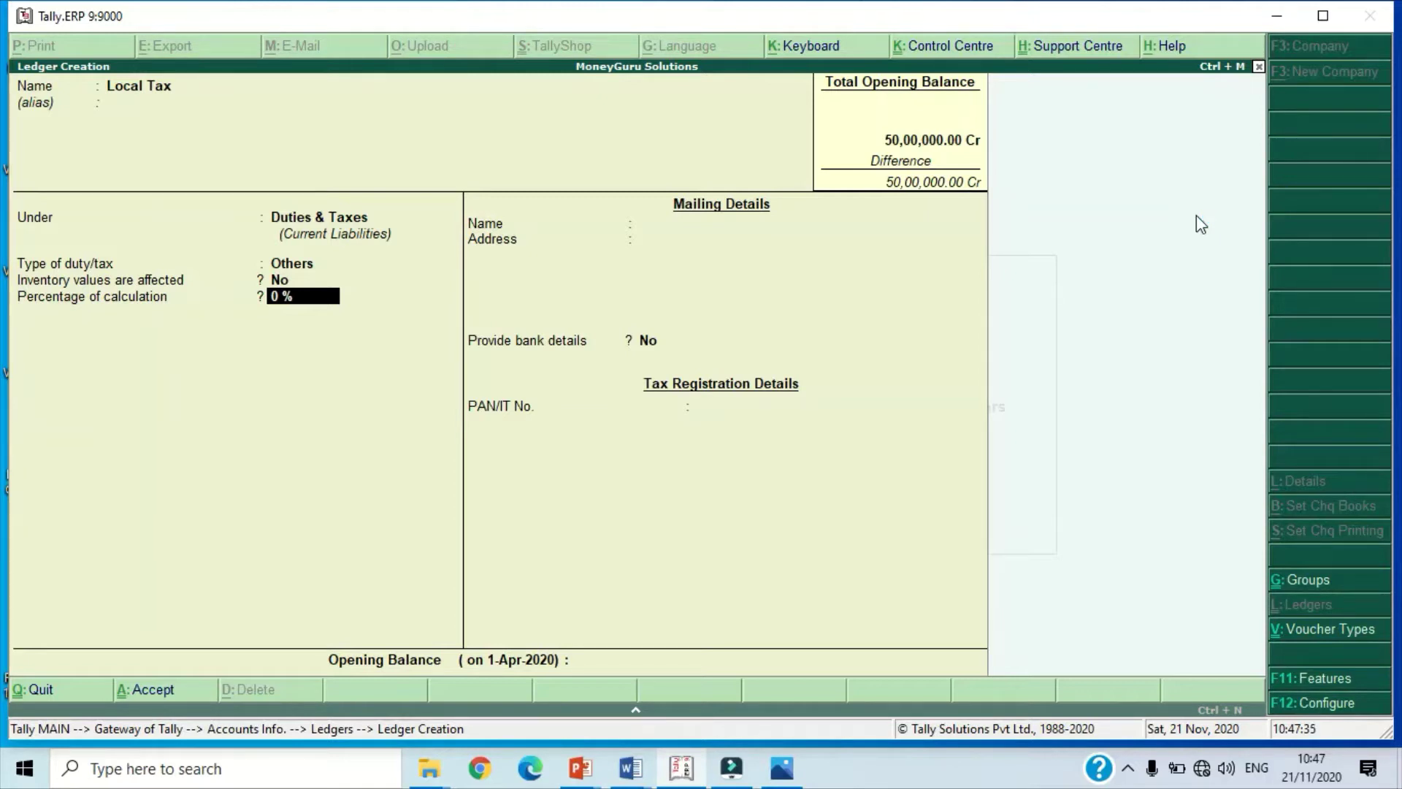
{"action": "key", "text": "Return"}
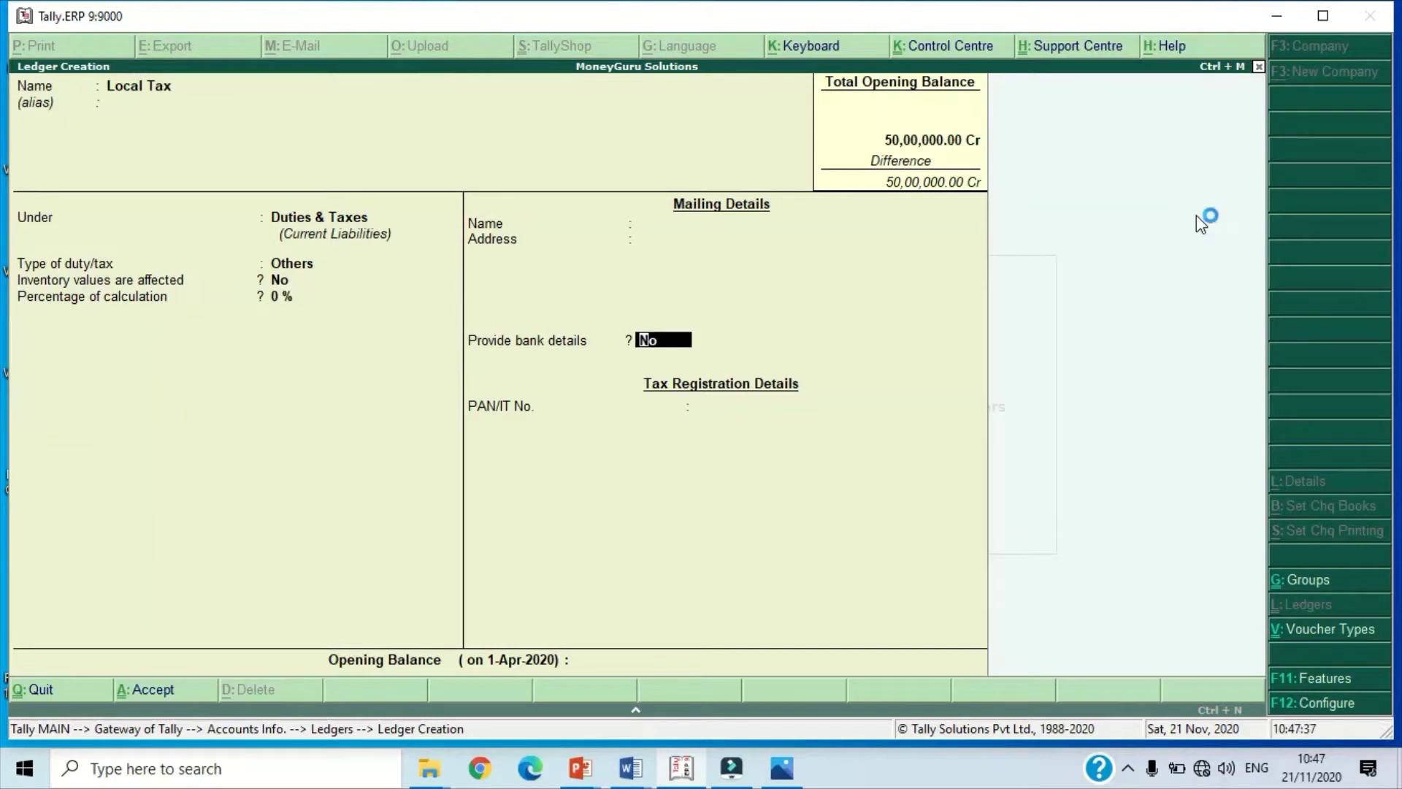
{"action": "key", "text": "Return"}
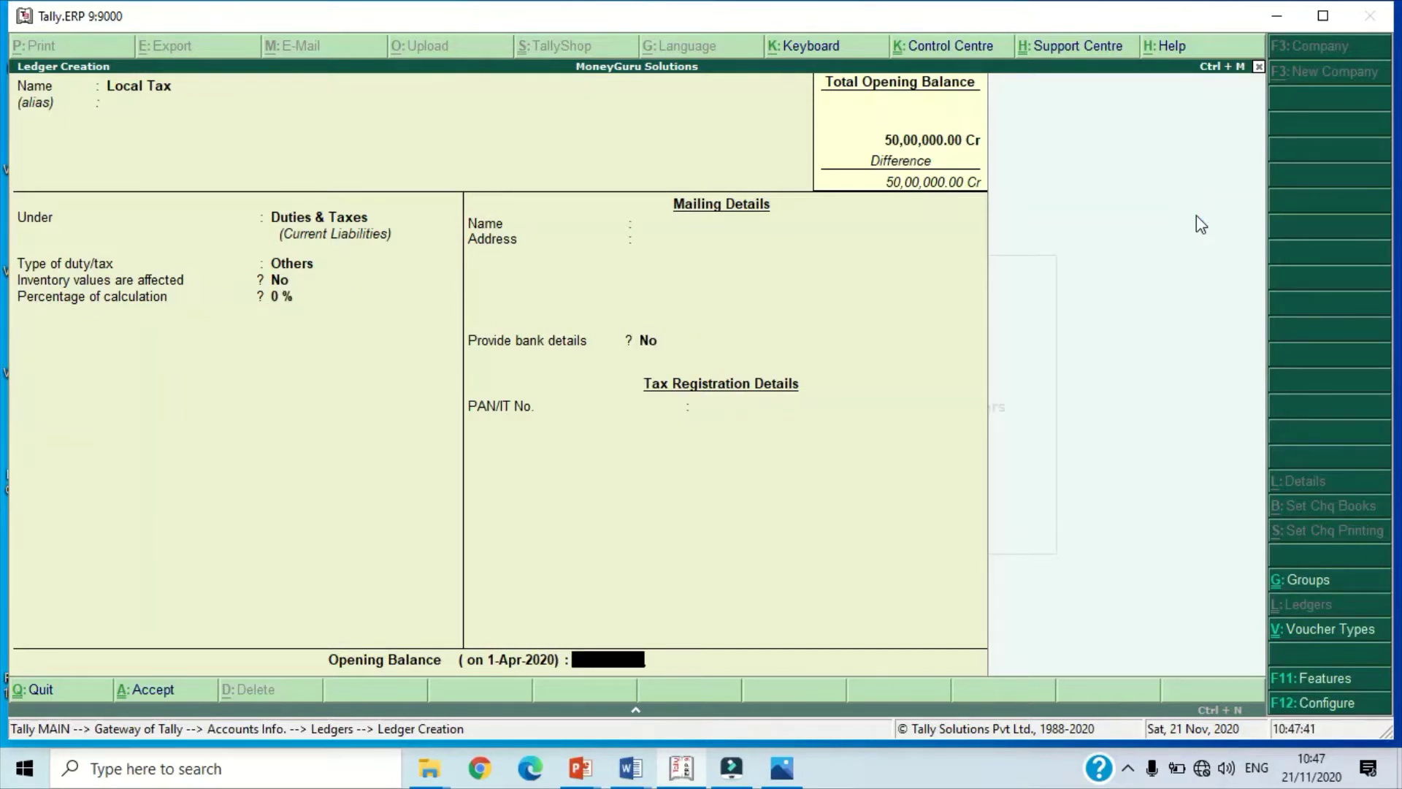
{"action": "key", "text": "Return"}
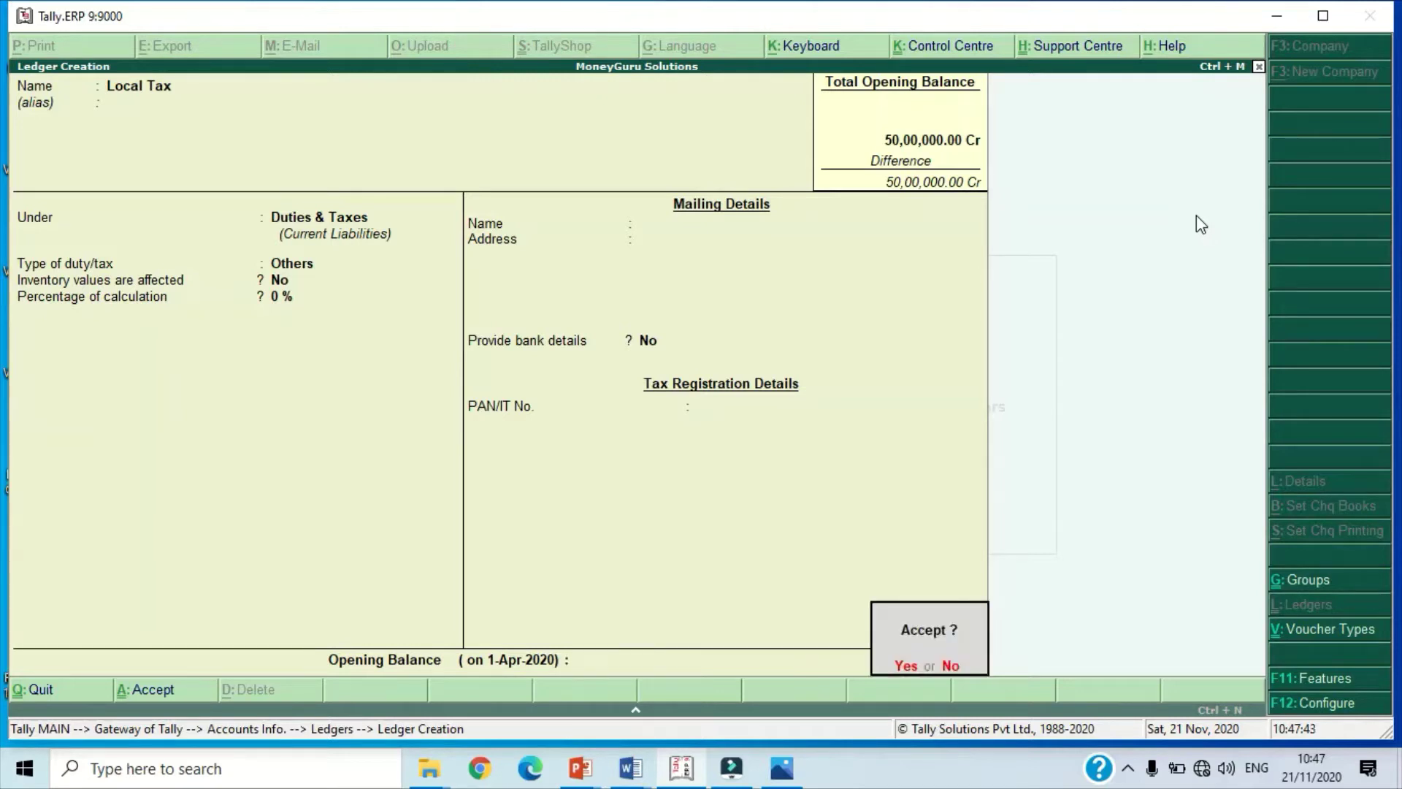
{"action": "key", "text": "Return"}
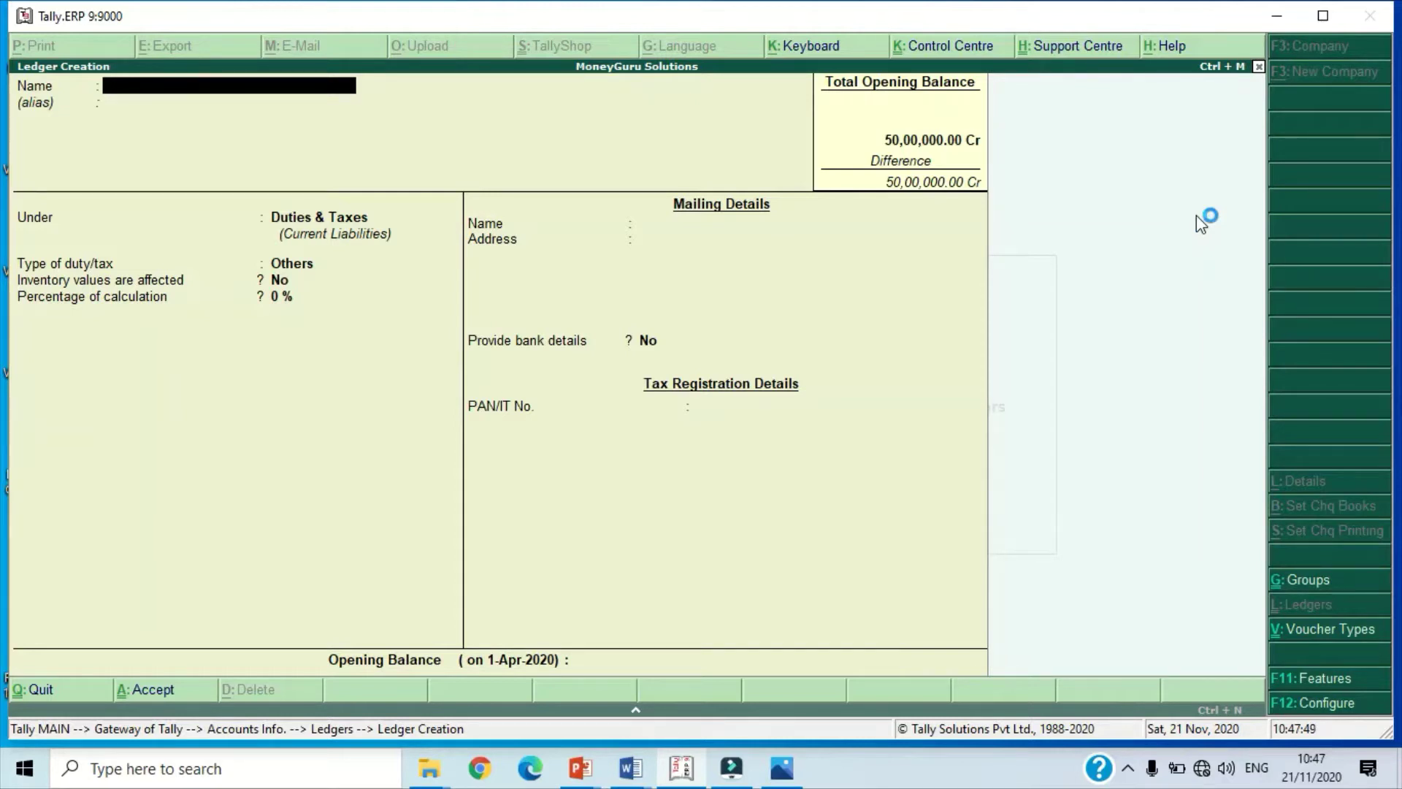
Step: Start a ledger named State Bank of India with the account number as alias and place it under Bank Accounts
{"action": "type", "text": "State Bank of India"}
{"action": "key", "text": "Return"}
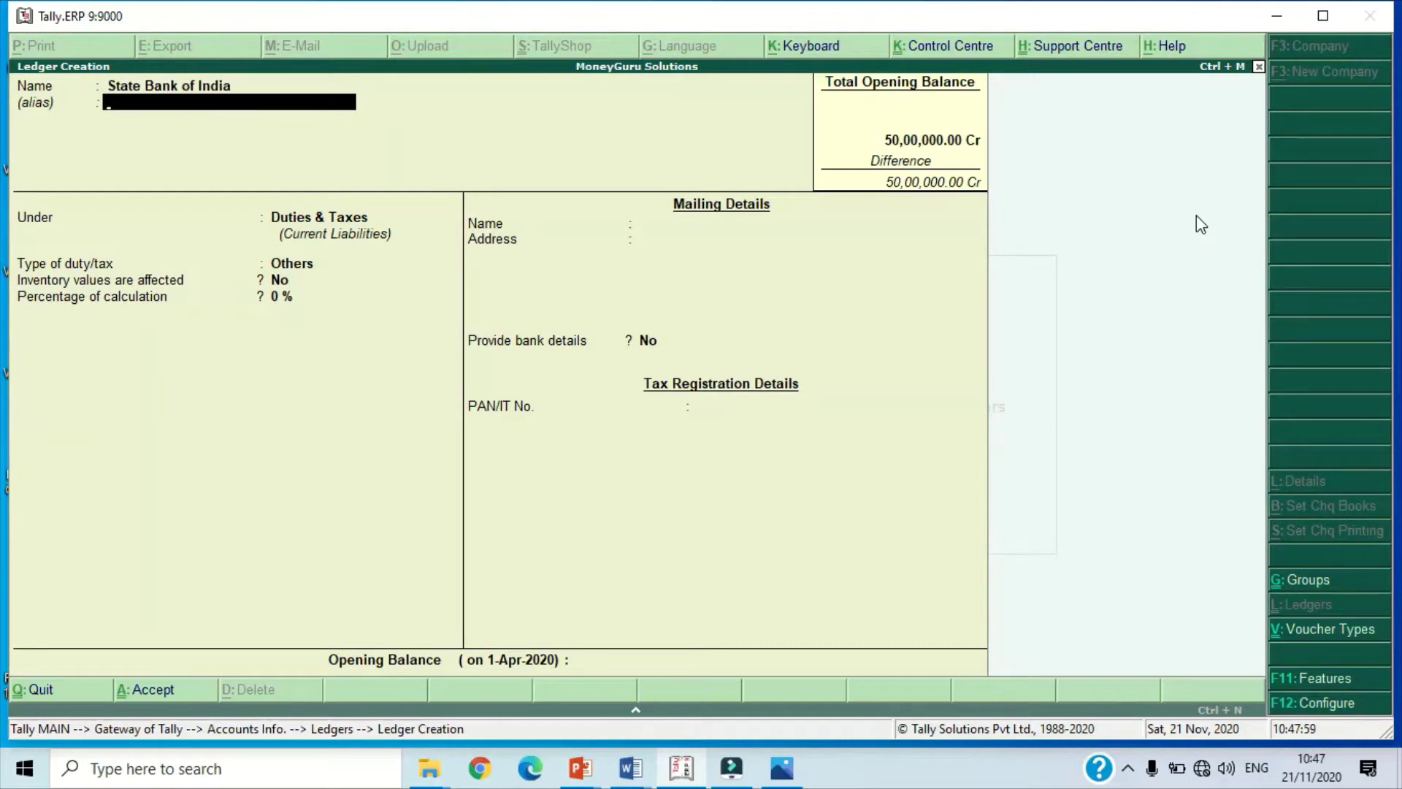
{"action": "type", "text": "10002314"}
{"action": "key", "text": "Return"}
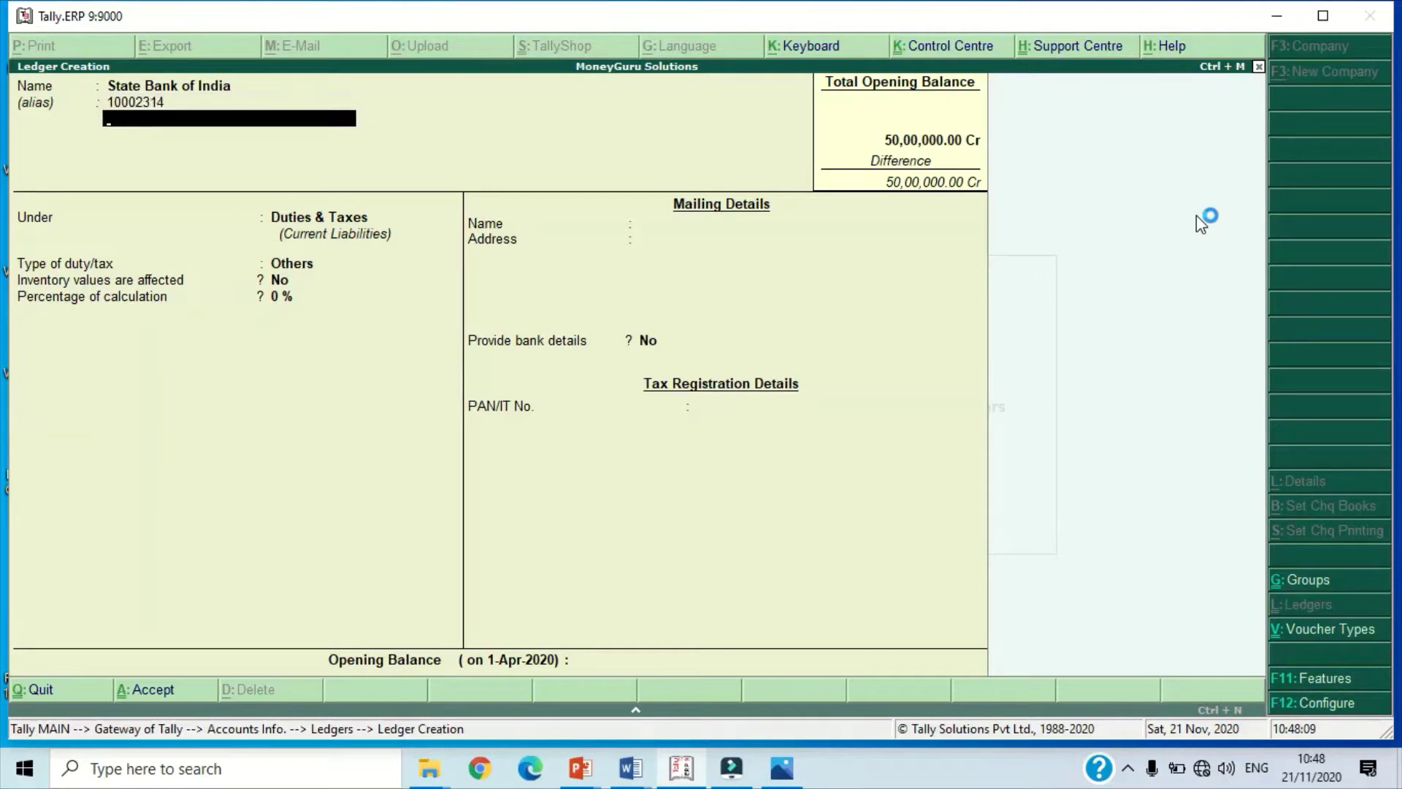
{"action": "key", "text": "Return"}
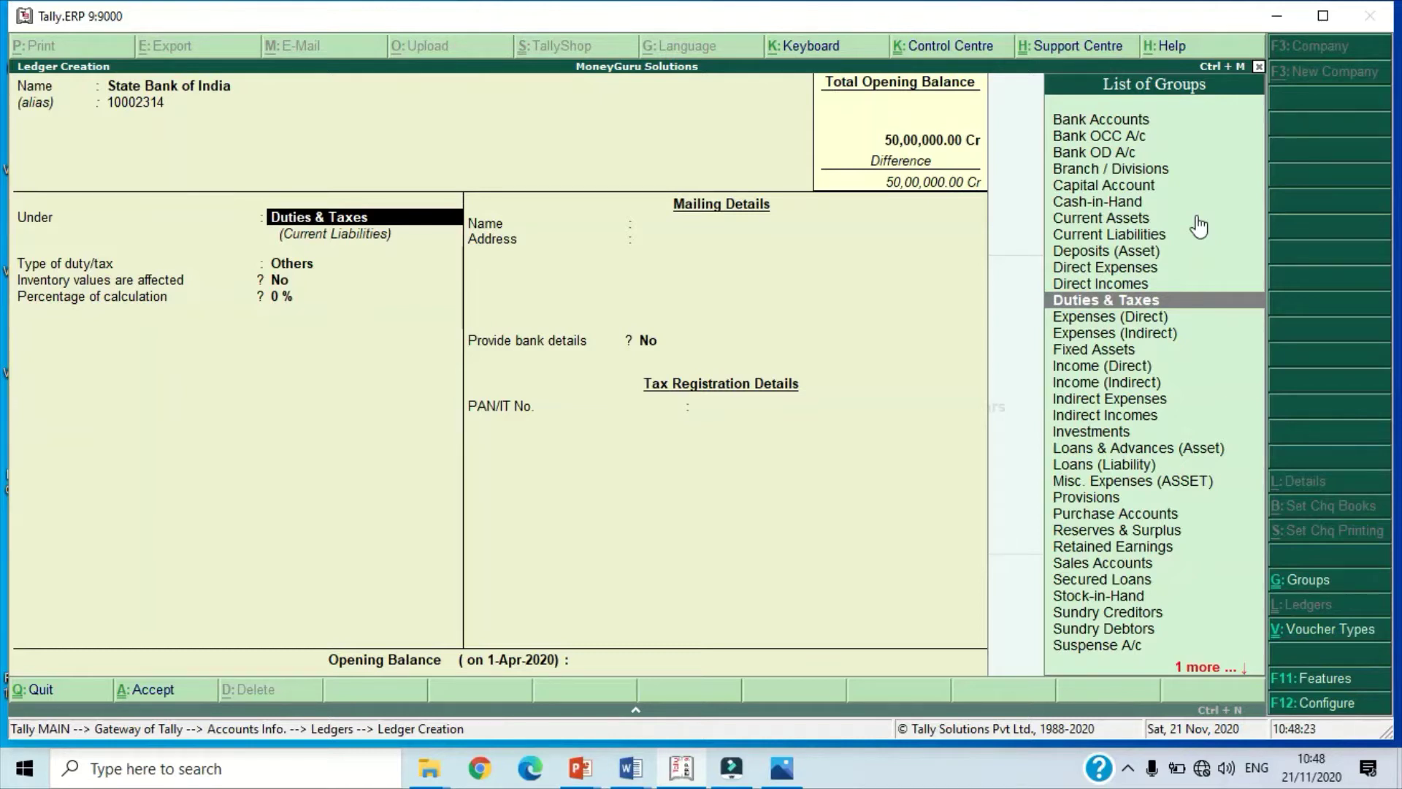
{"action": "type", "text": "Ba"}
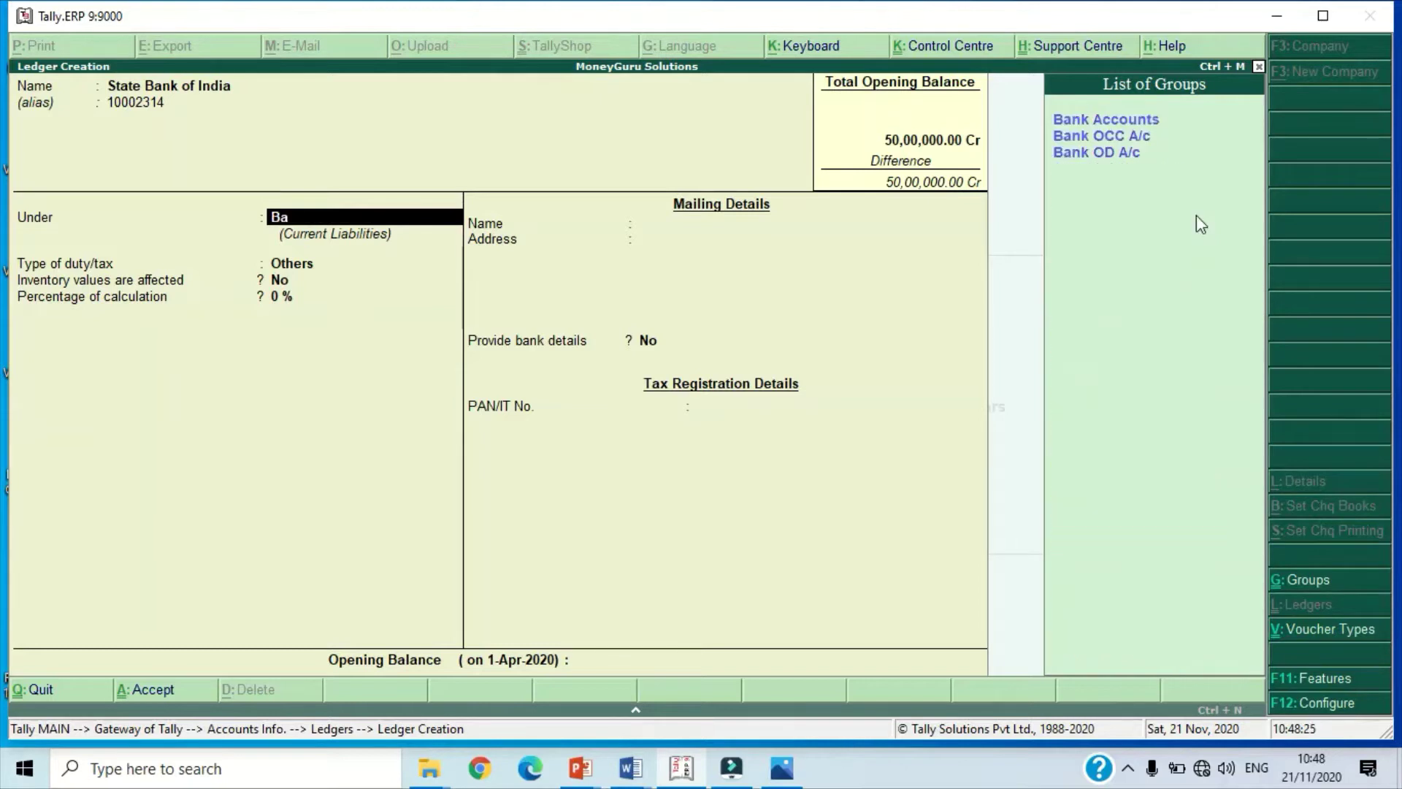
{"action": "key", "text": "Return"}
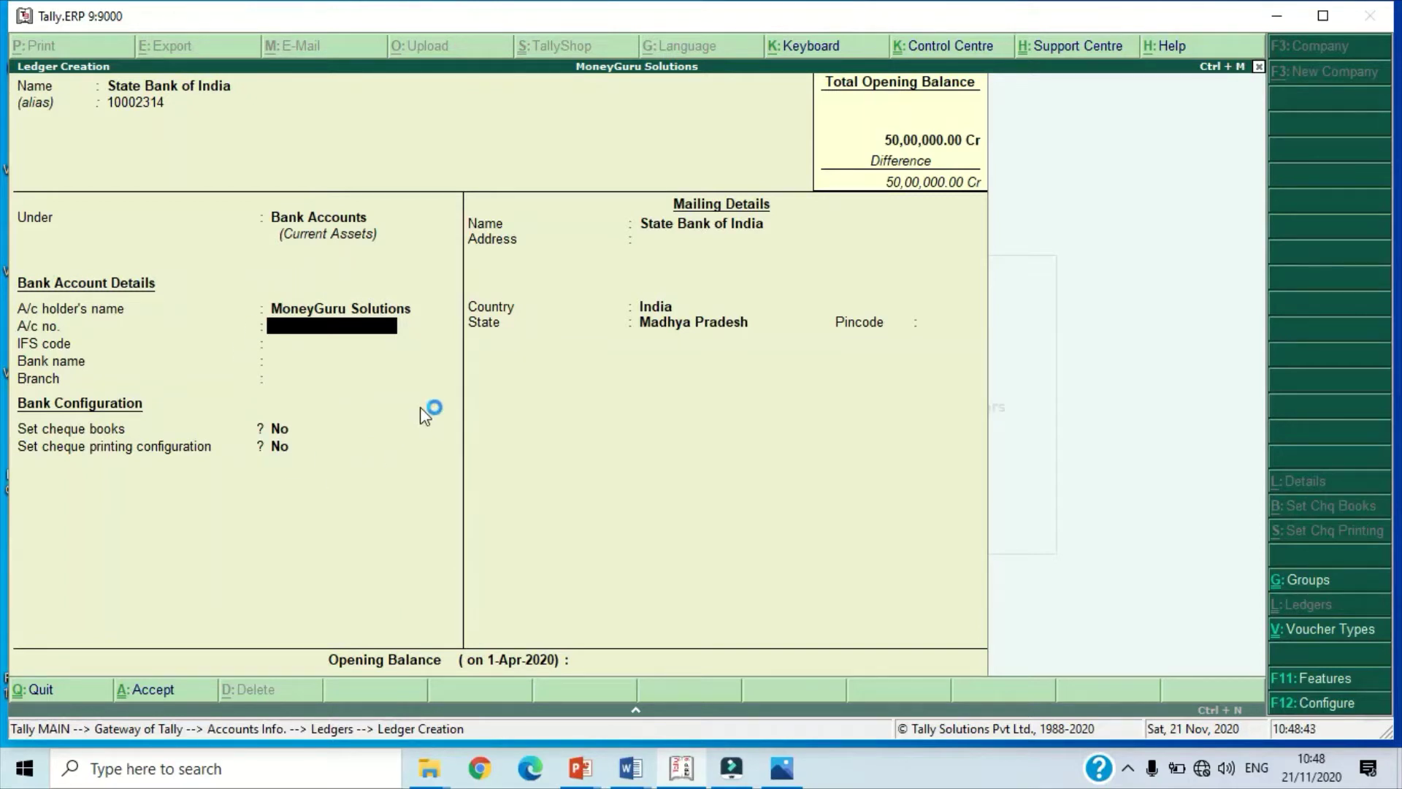
Step: Fill in the bank account number, IFS code SBIN000012, bank name Not Applicable and branch Chhindwara
{"action": "type", "text": "10002314"}
{"action": "key", "text": "Return"}
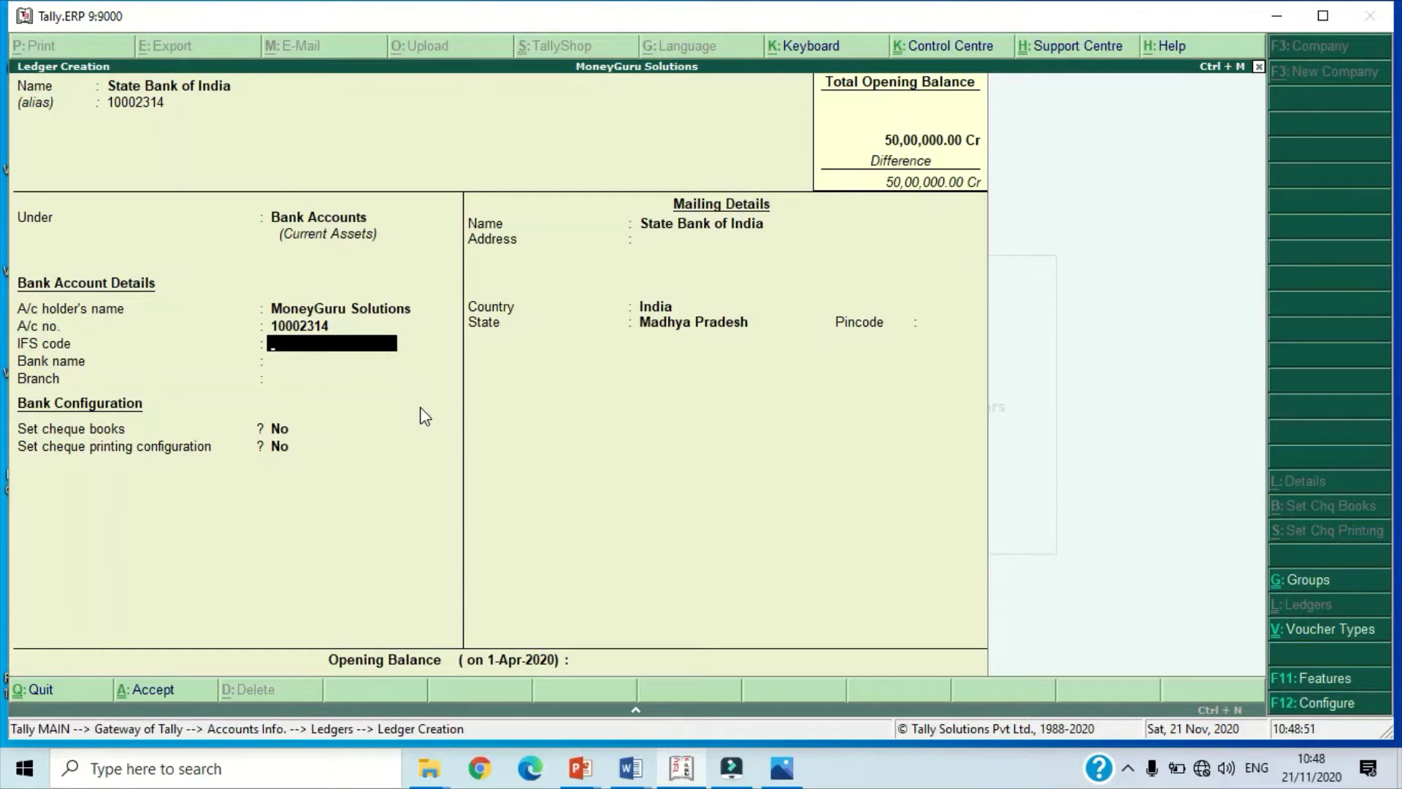
{"action": "type", "text": "SBIN000012"}
{"action": "key", "text": "Return"}
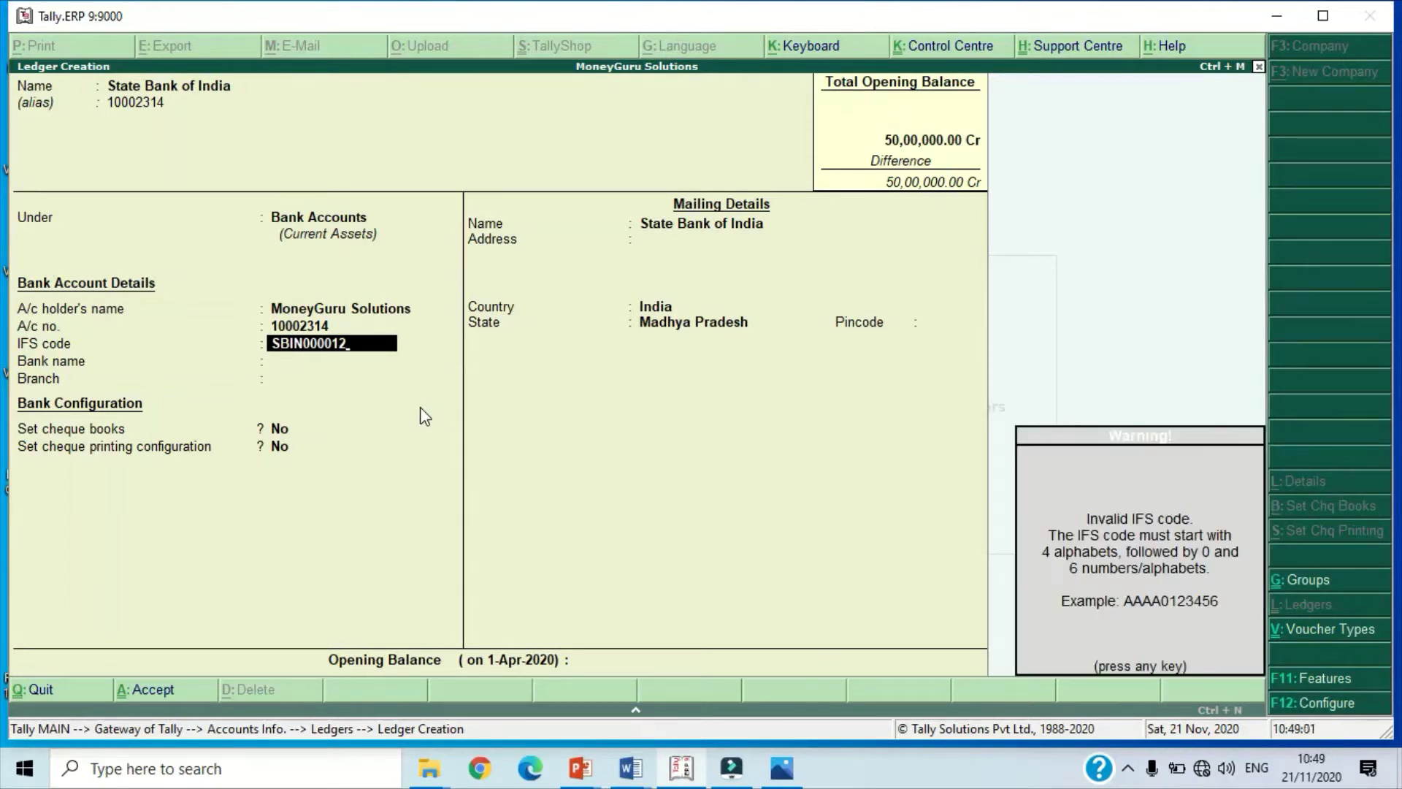
{"action": "key", "text": "Return"}
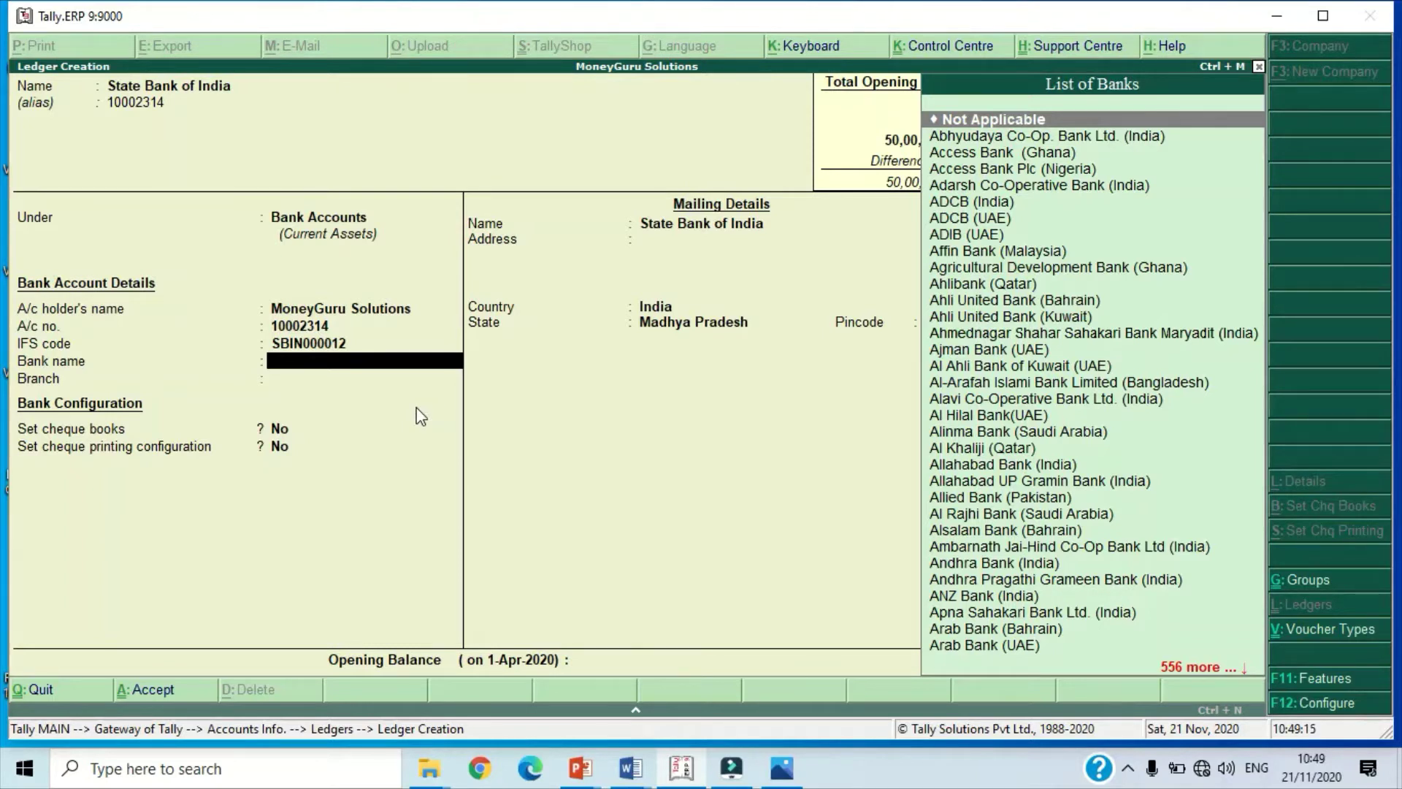
{"action": "key", "text": "Return"}
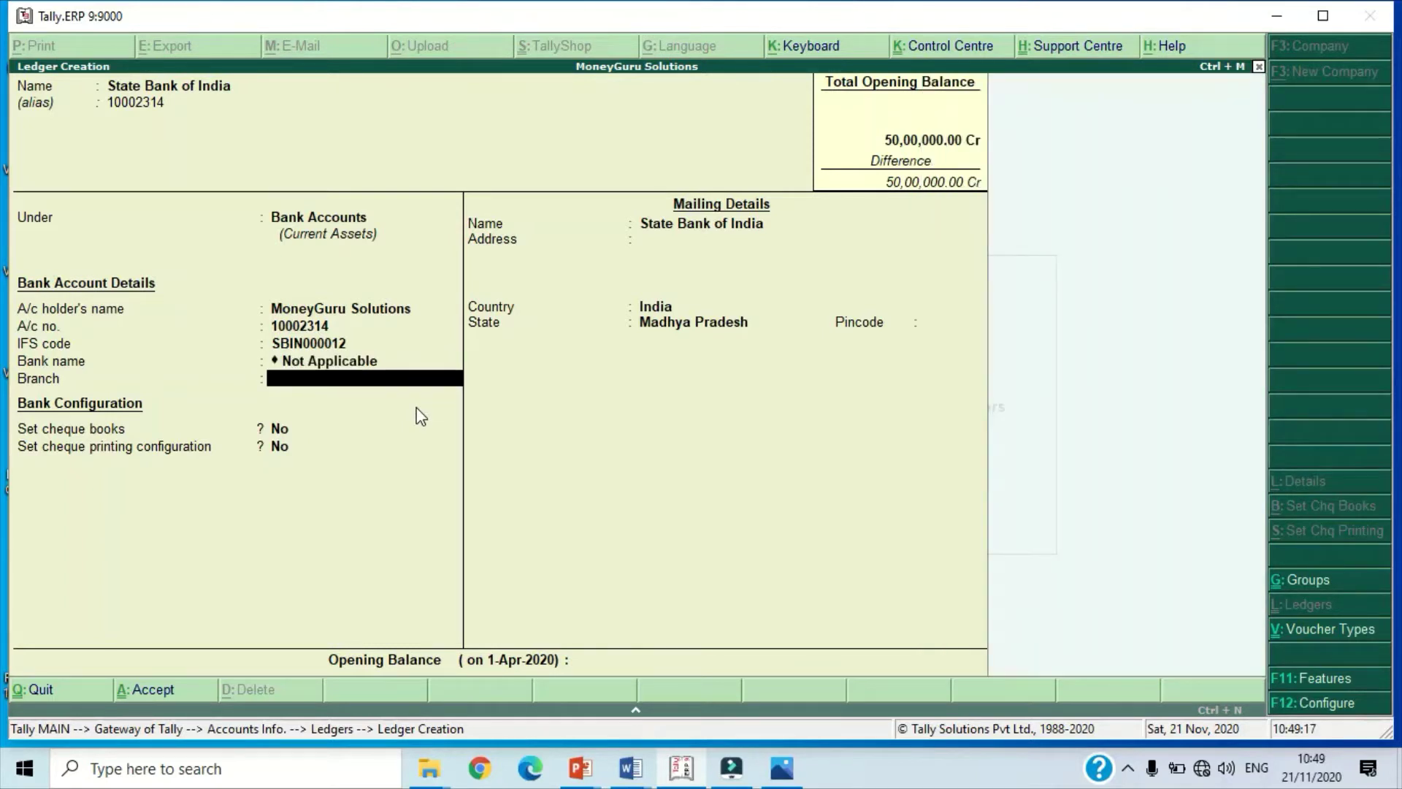
{"action": "type", "text": "Chhindwara"}
{"action": "key", "text": "Return"}
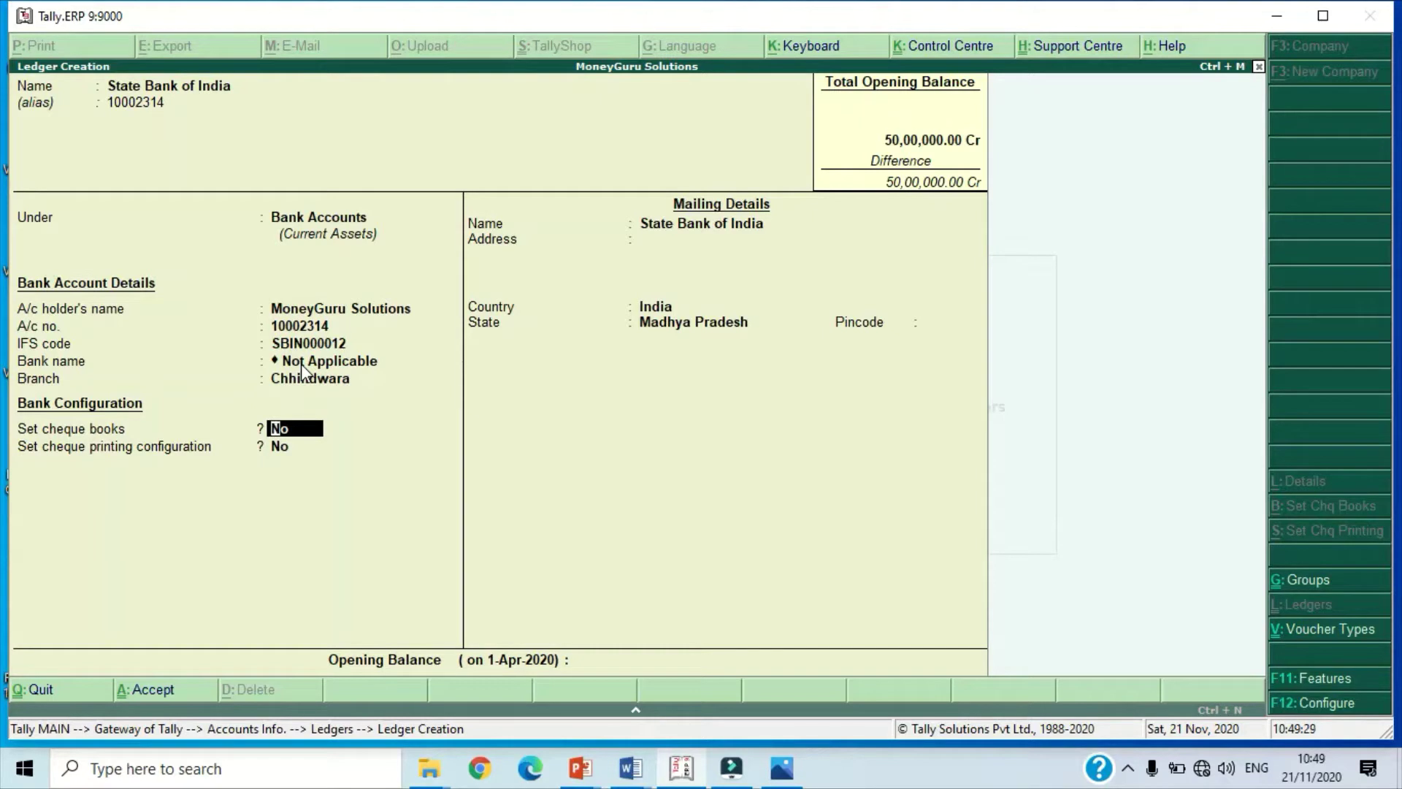
Step: Enable cheque books for the bank ledger and add cheque book MG1 covering numbers 120001 to 120100
{"action": "type", "text": "y"}
{"action": "key", "text": "Return"}
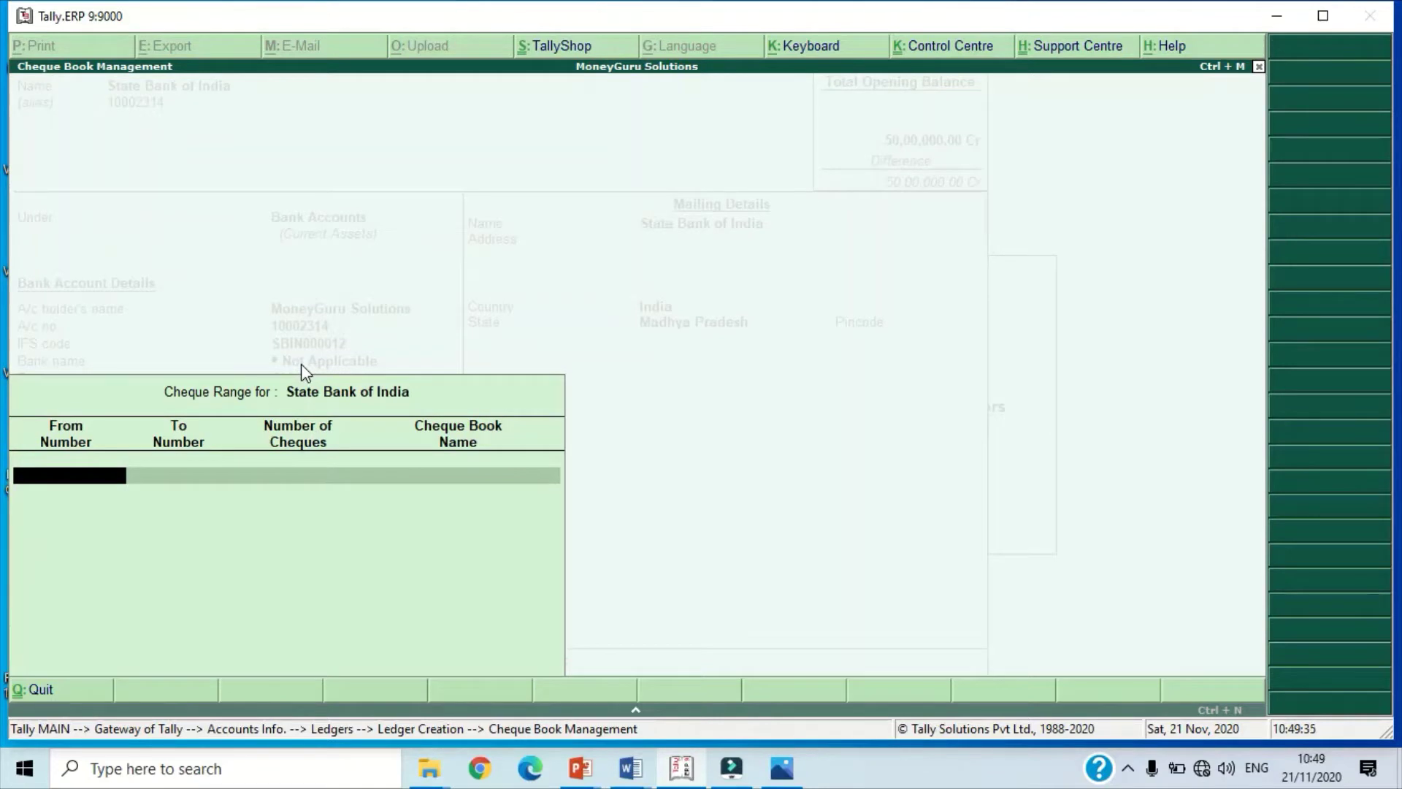
{"action": "type", "text": "120001"}
{"action": "key", "text": "Return"}
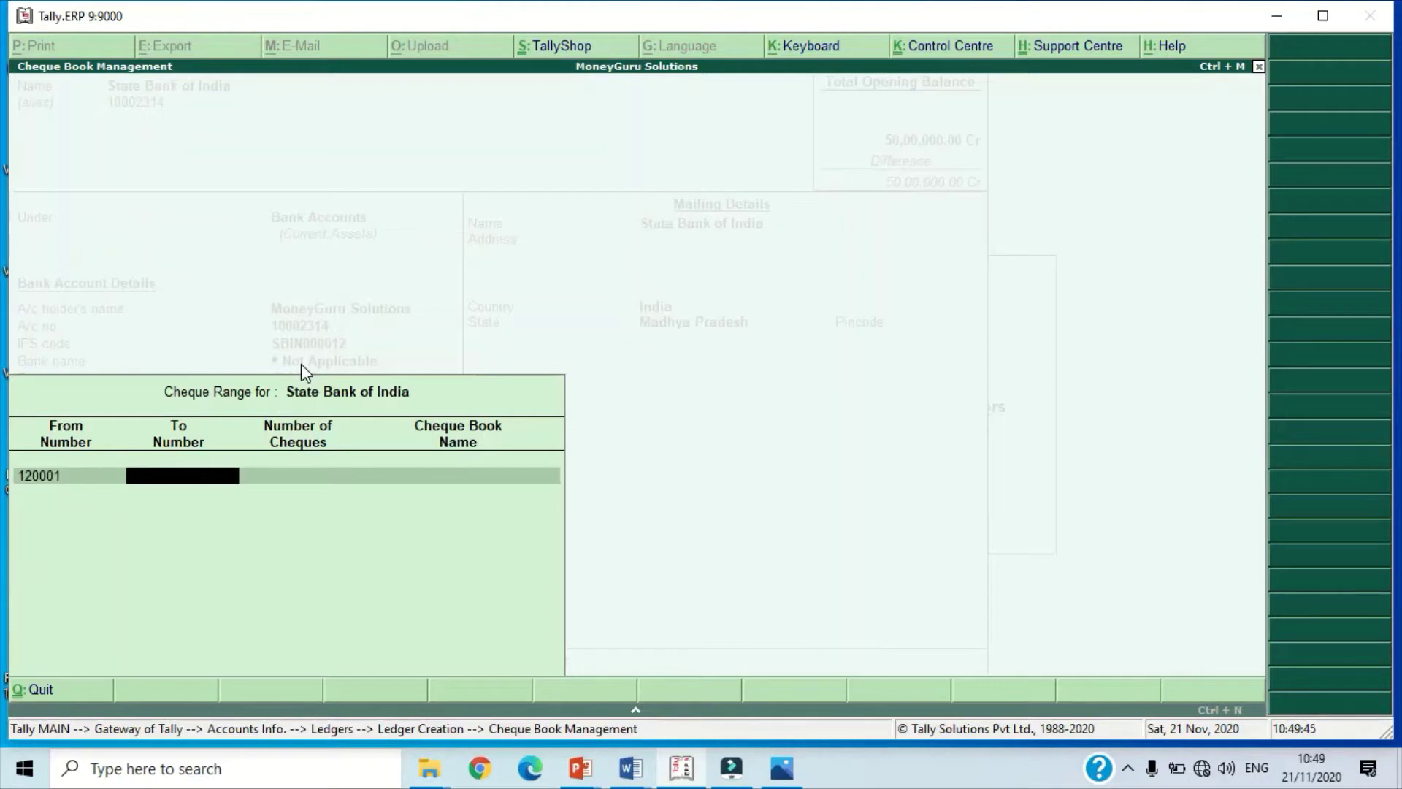
{"action": "type", "text": "120100"}
{"action": "key", "text": "Return"}
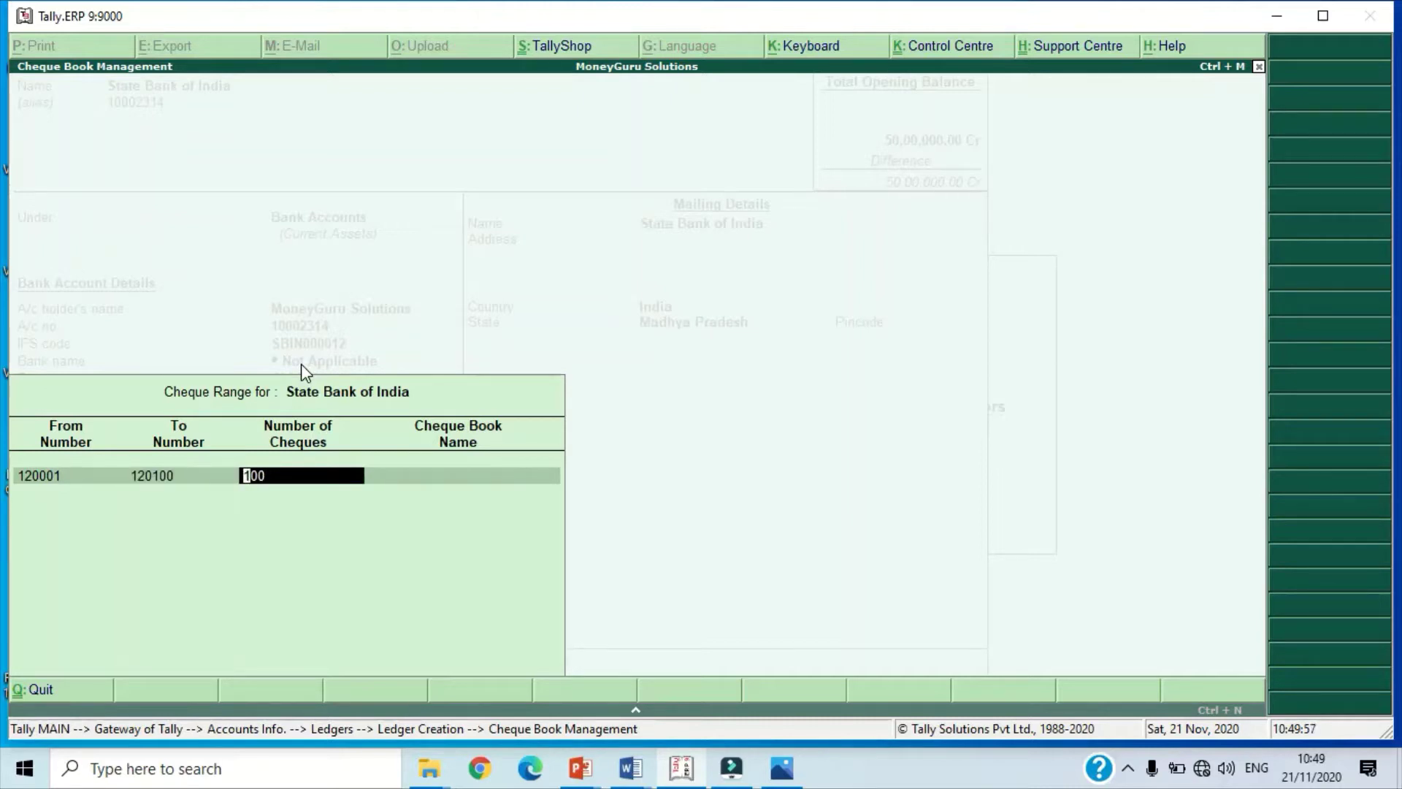
{"action": "key", "text": "Return"}
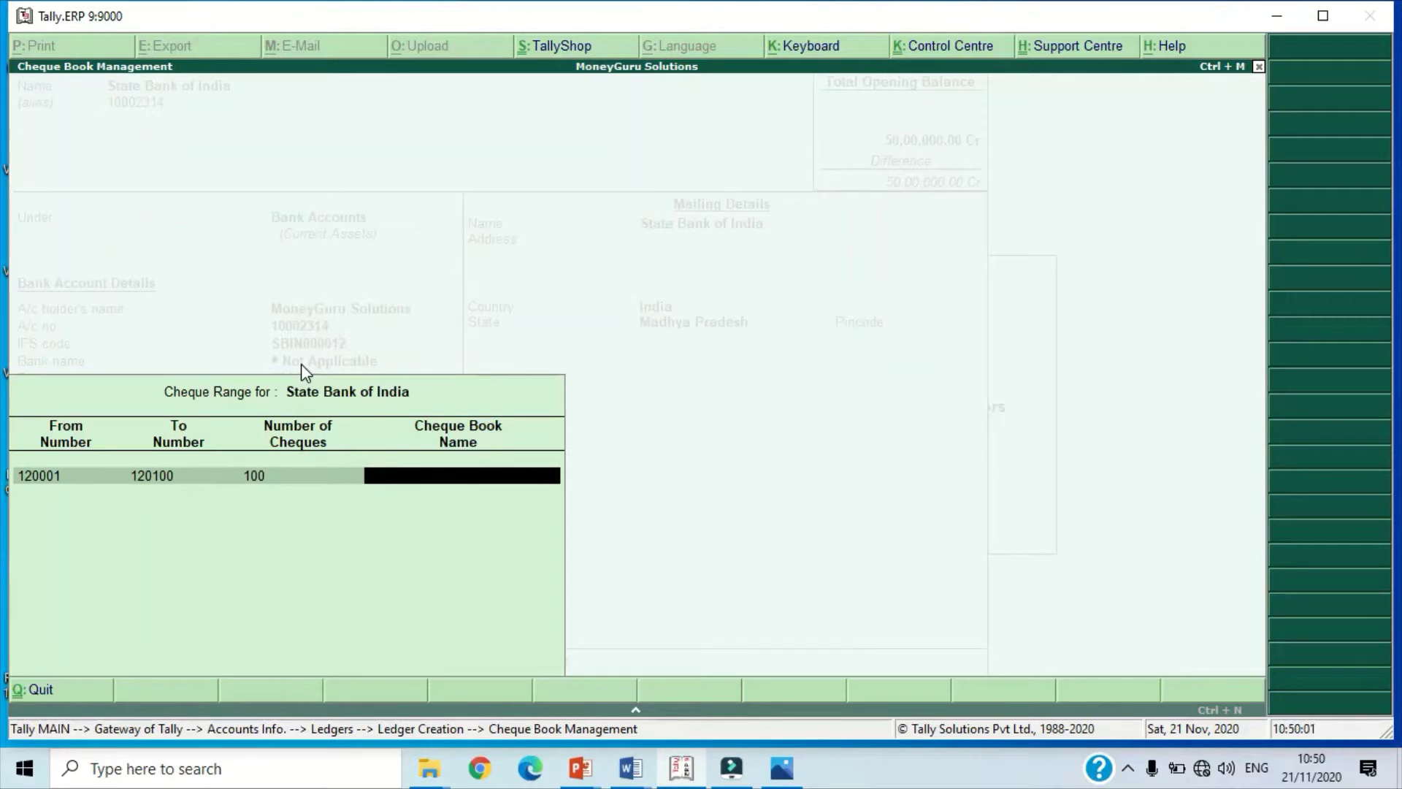
{"action": "type", "text": "MG1"}
{"action": "key", "text": "Return"}
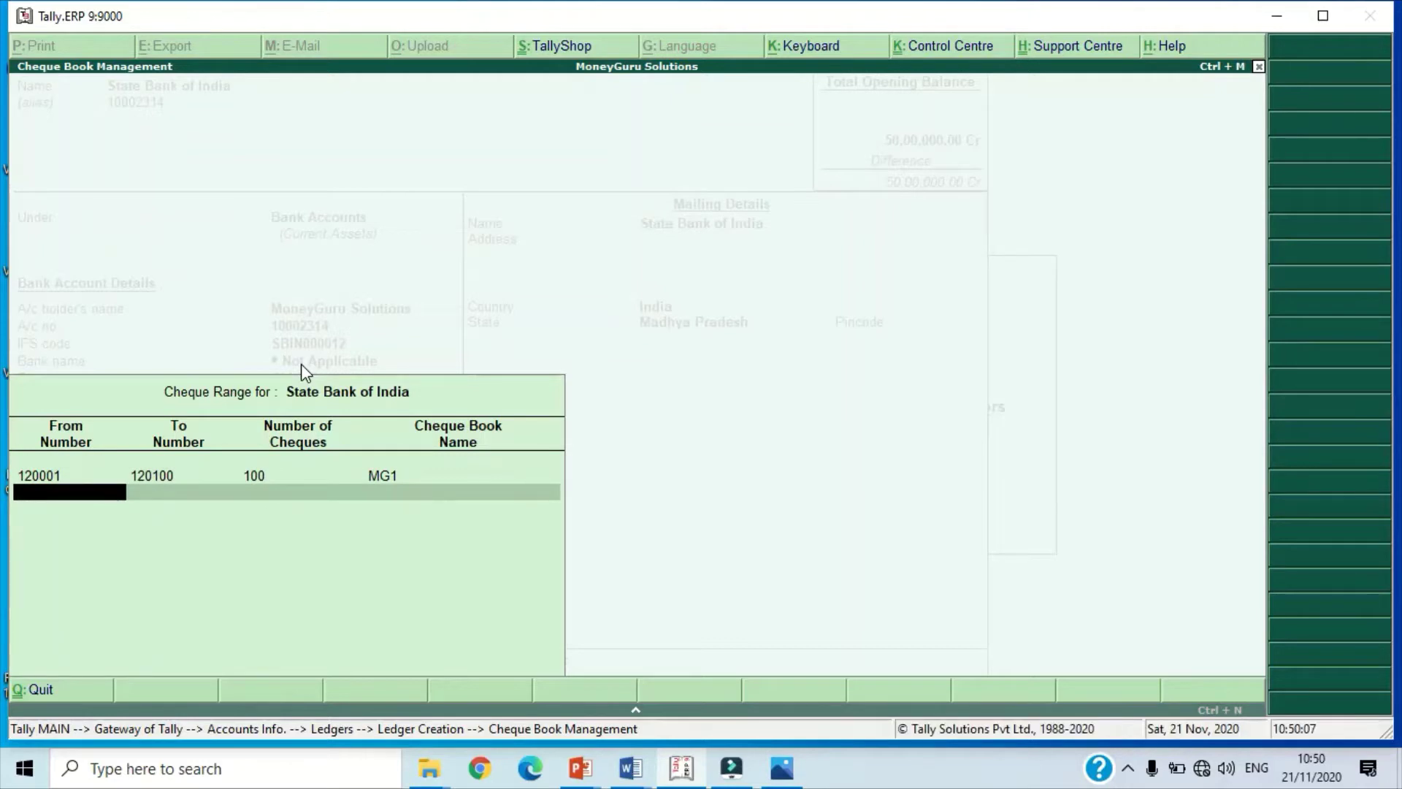
Step: Add a second cheque book MG2 covering numbers 430001 to 430050 and finish the cheque range list
{"action": "type", "text": "430001"}
{"action": "key", "text": "Return"}
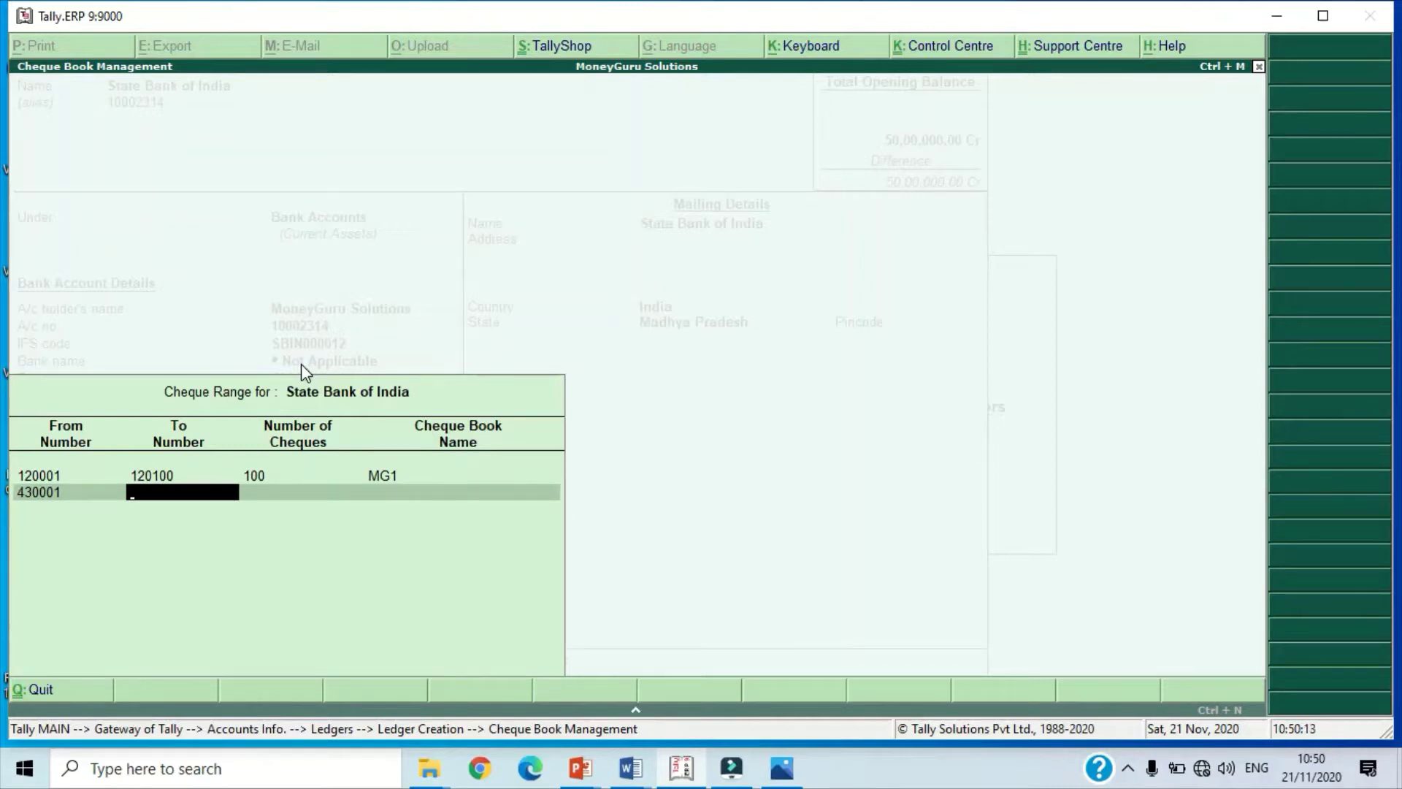
{"action": "type", "text": "430050"}
{"action": "key", "text": "Return"}
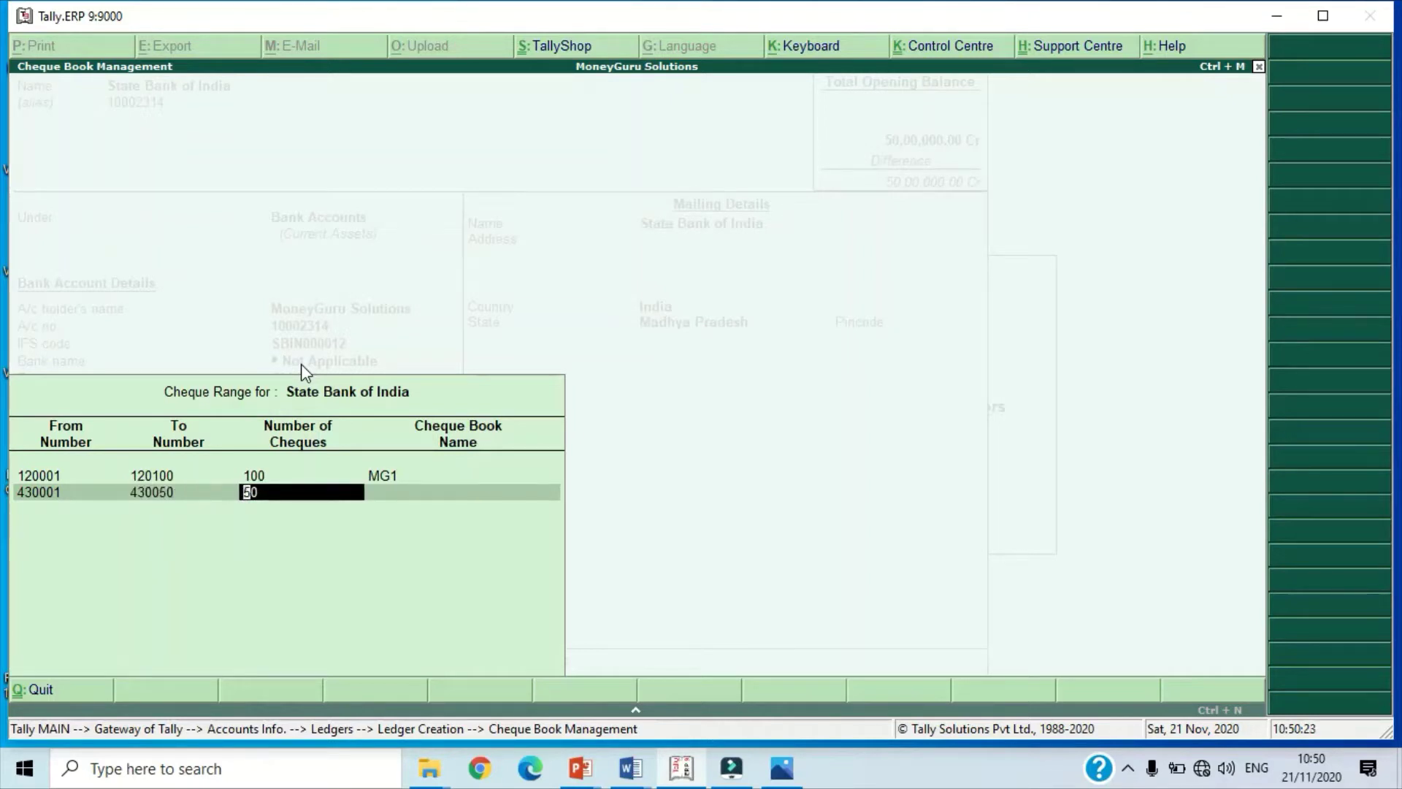
{"action": "key", "text": "Return"}
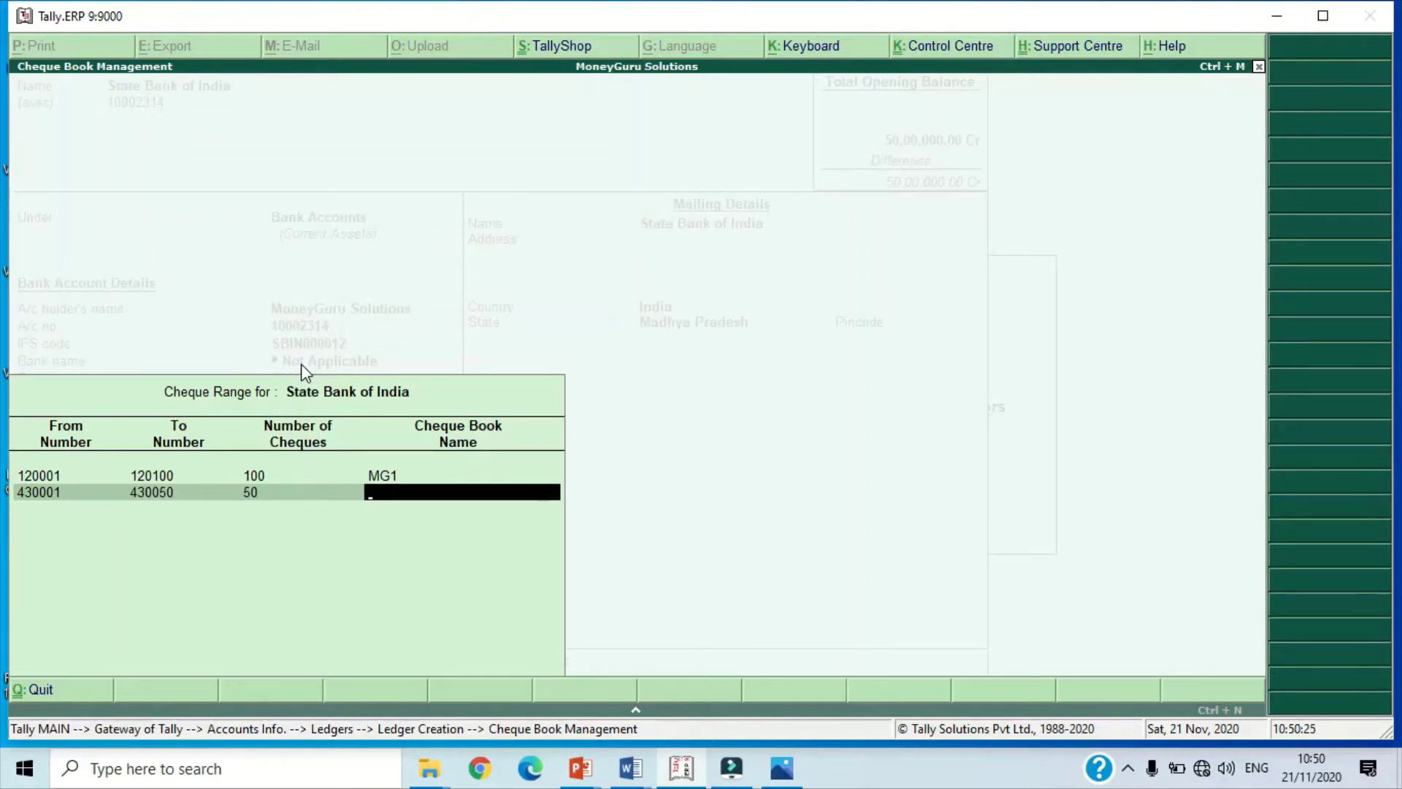
{"action": "type", "text": "MG2"}
{"action": "key", "text": "Return"}
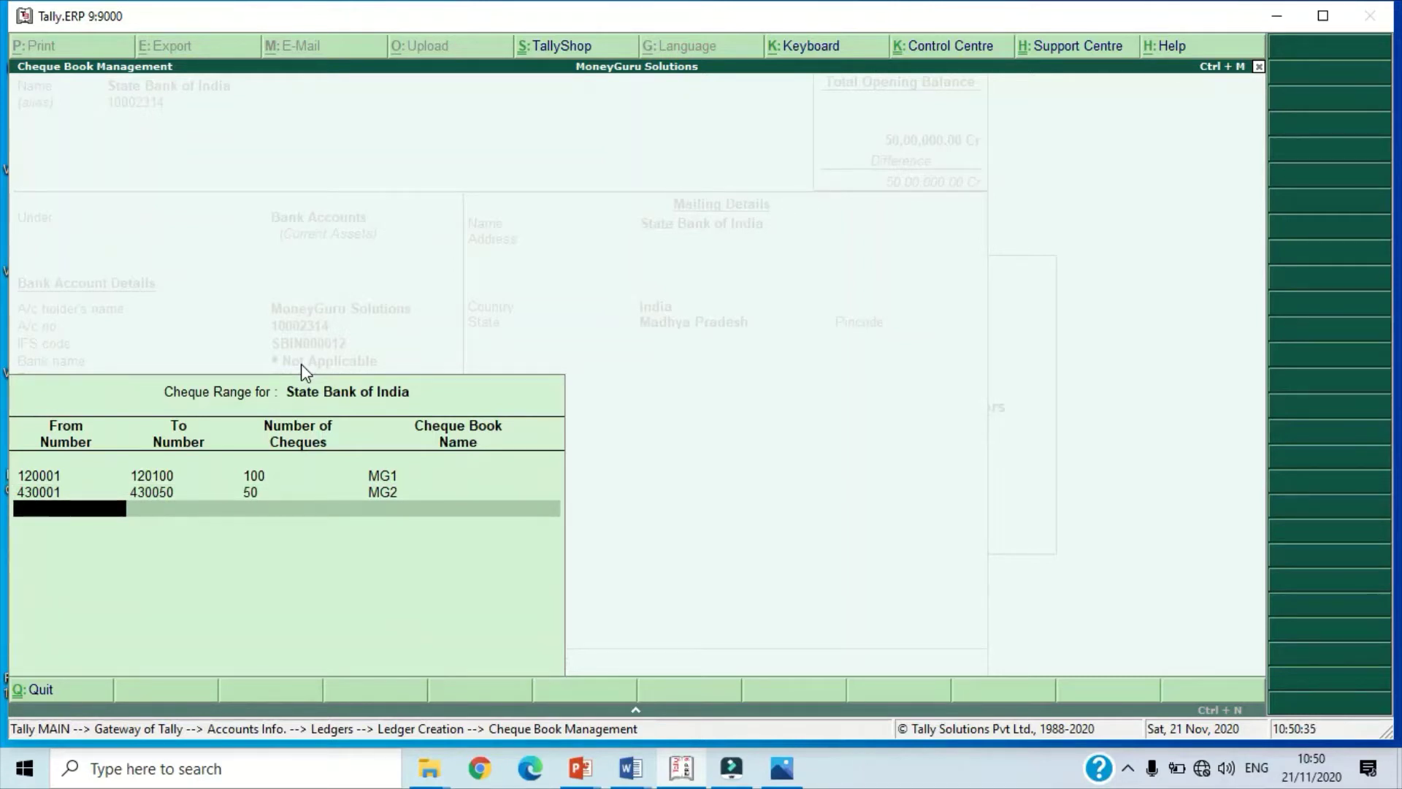
{"action": "key", "text": "Return"}
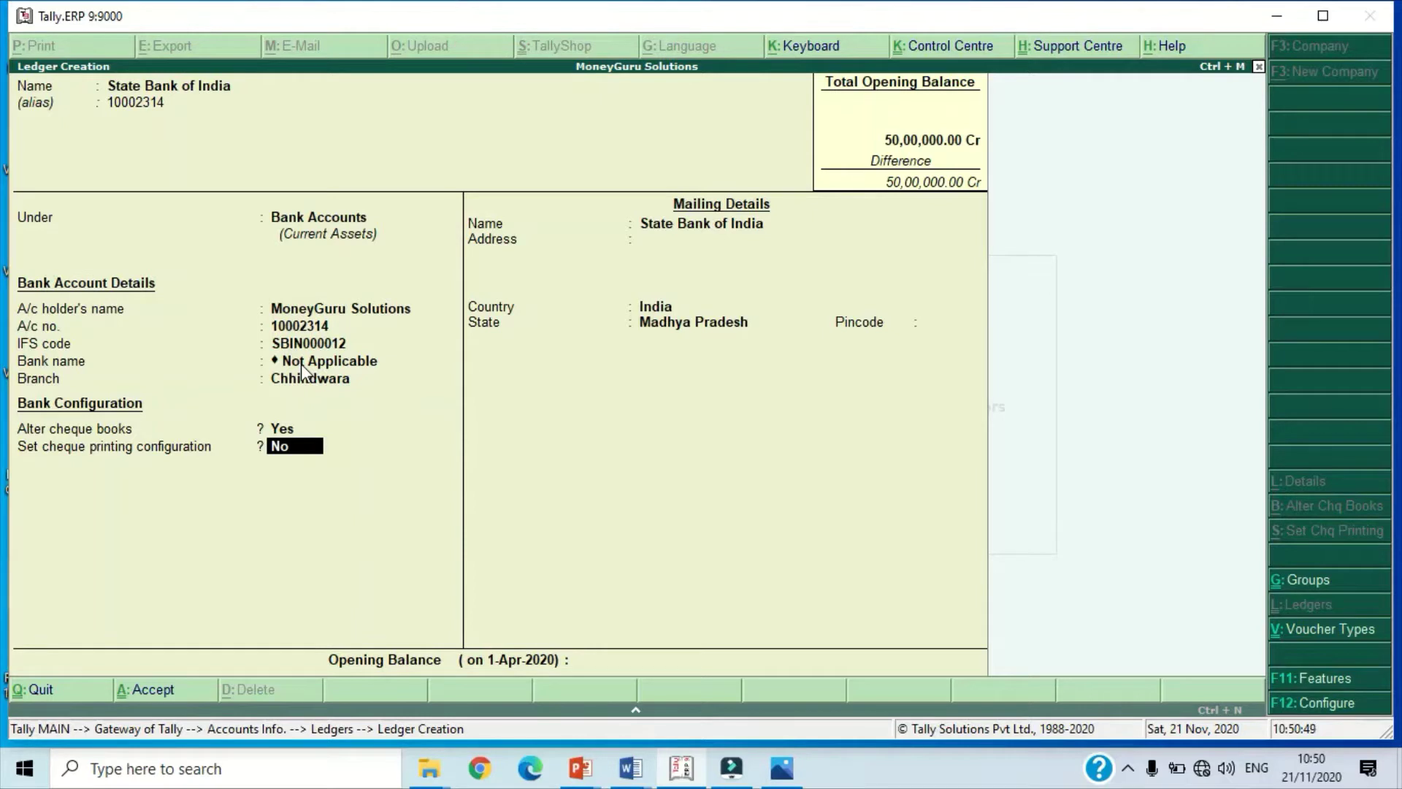
Step: Leave cheque printing configuration at No and accept the bank's mailing details with India and Madhya Pradesh, leaving address and pincode blank
{"action": "key", "text": "Return"}
{"action": "key", "text": "Return"}
{"action": "key", "text": "Return"}
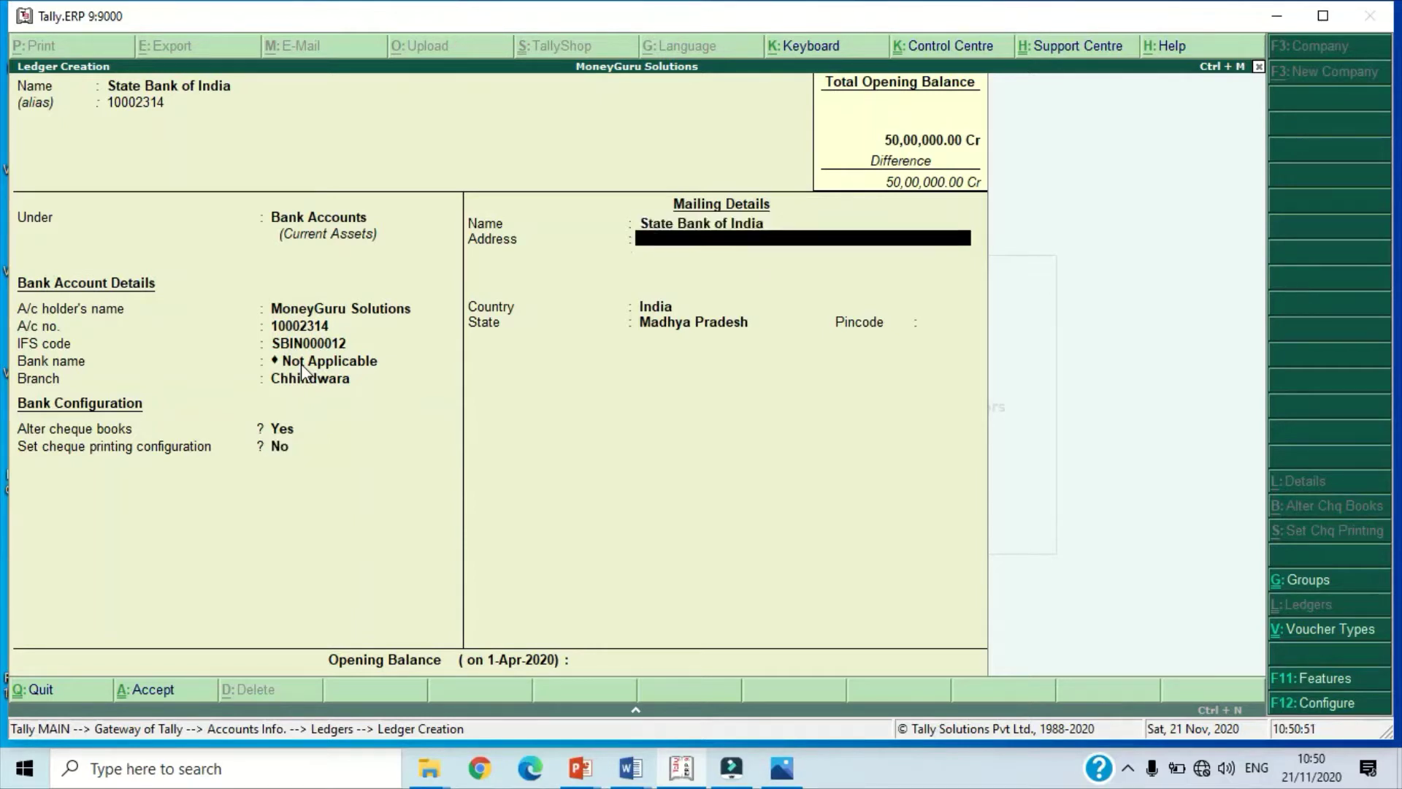
{"action": "key", "text": "Return"}
{"action": "key", "text": "Return"}
{"action": "key", "text": "Return"}
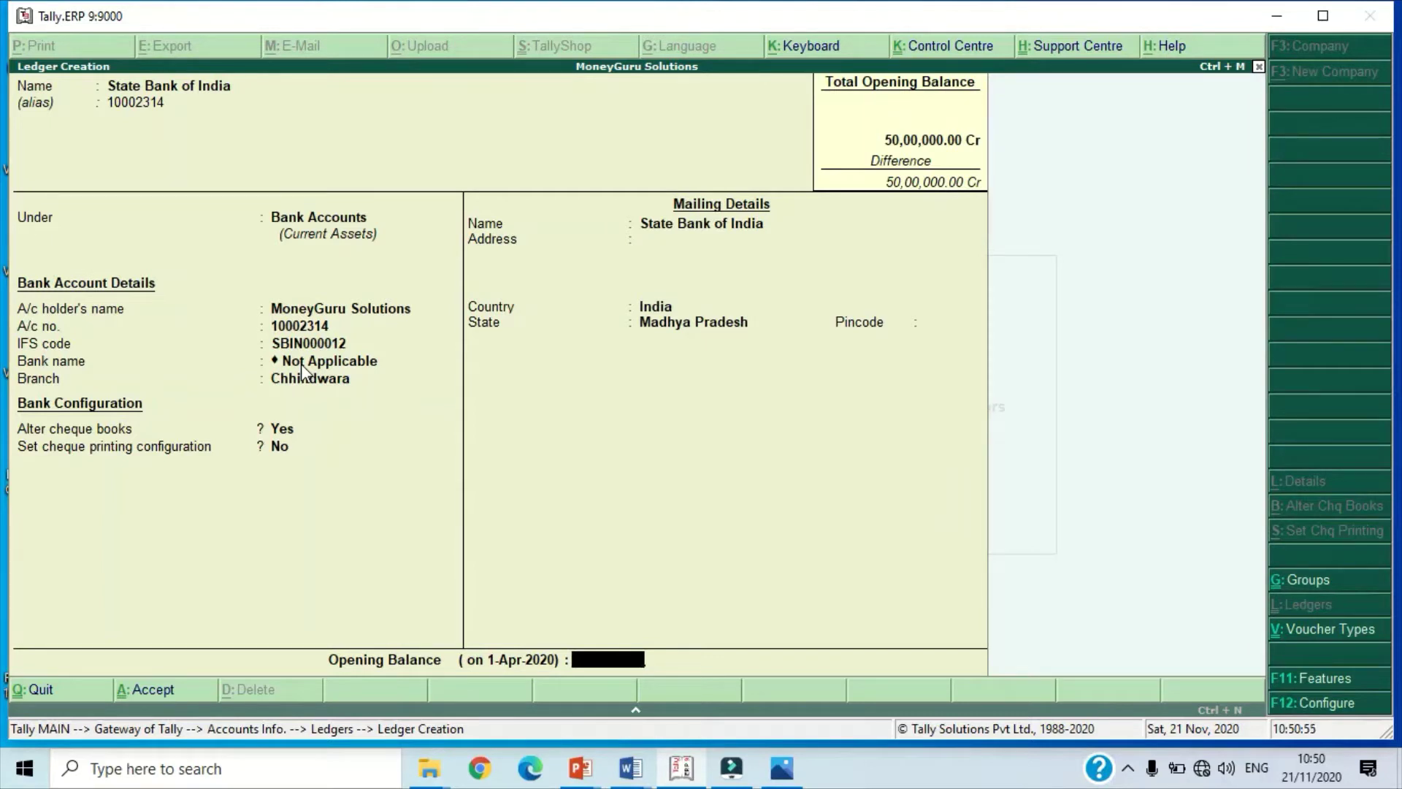
Step: Set the State Bank of India opening balance to 2,09,500 Dr, save the ledger and leave single ledger creation
{"action": "type", "text": "2095000"}
{"action": "key", "text": "BackSpace"}
{"action": "key", "text": "Return"}
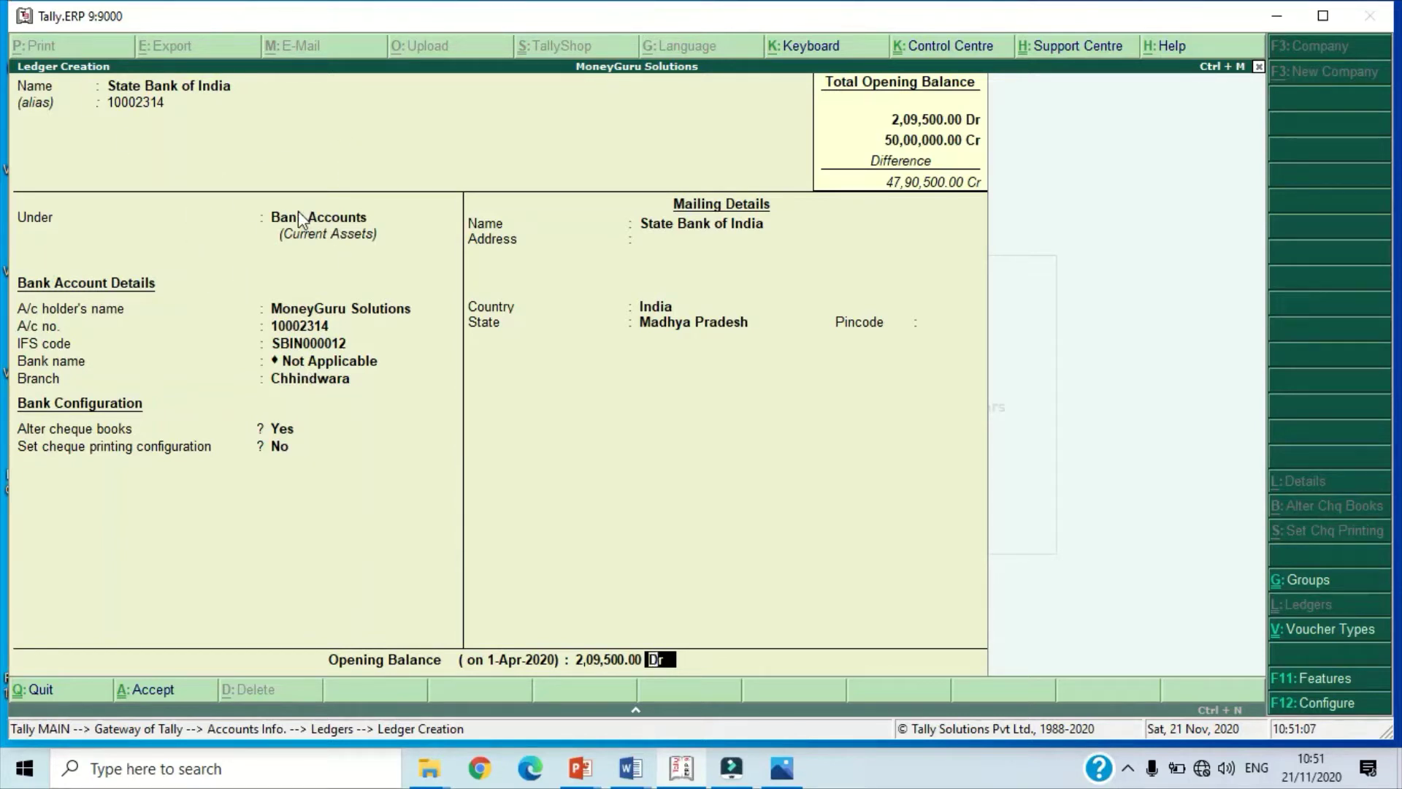
{"action": "key", "text": "Return"}
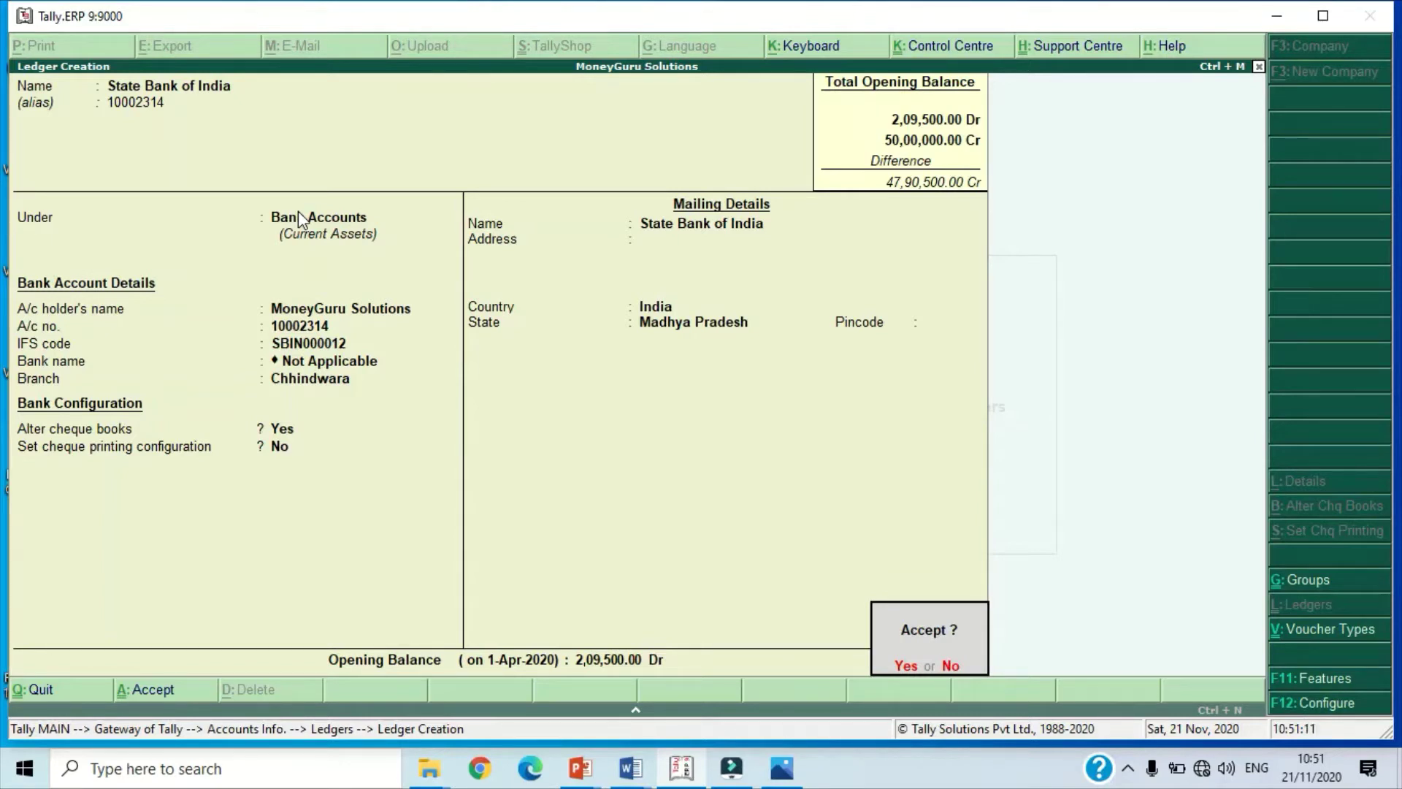
{"action": "key", "text": "y"}
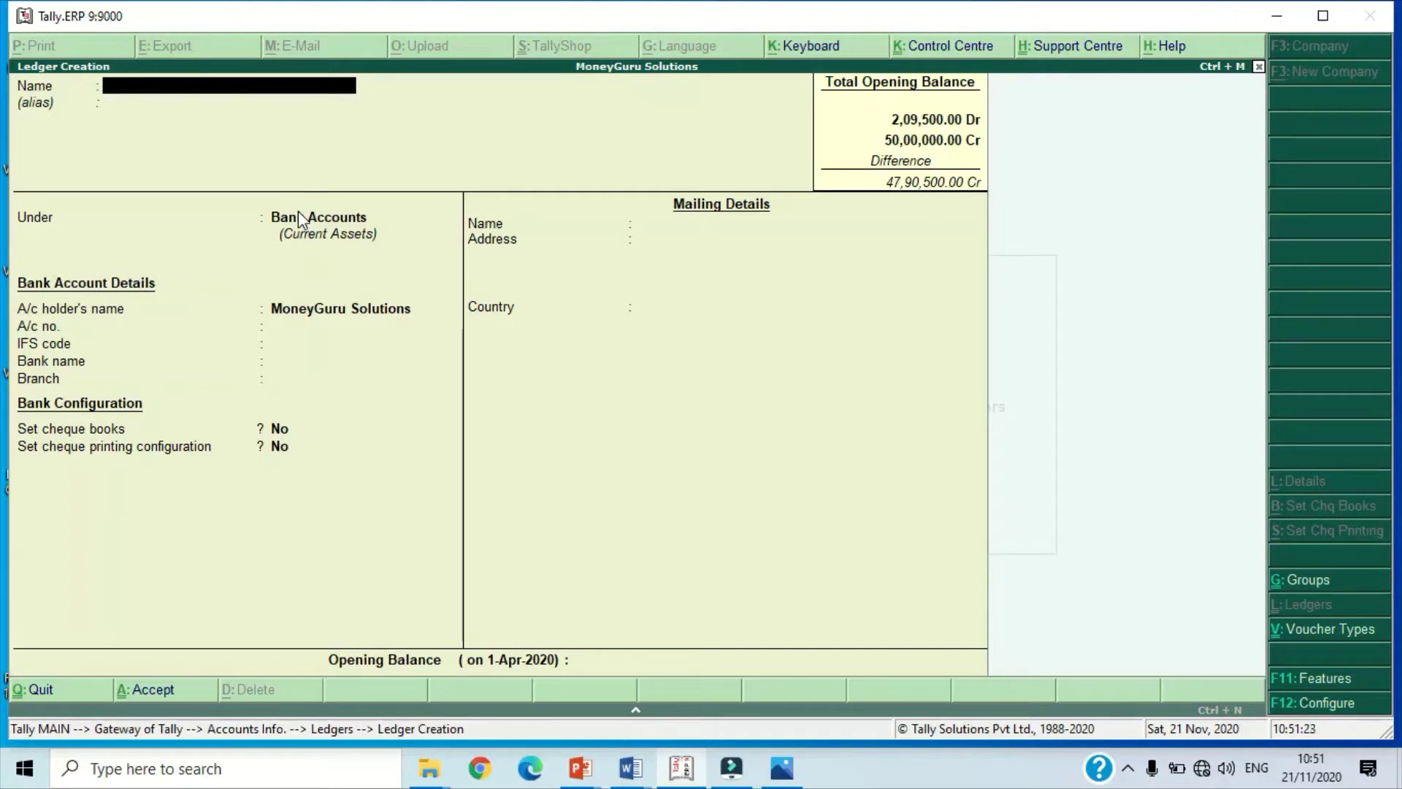
{"action": "key", "text": "Escape"}
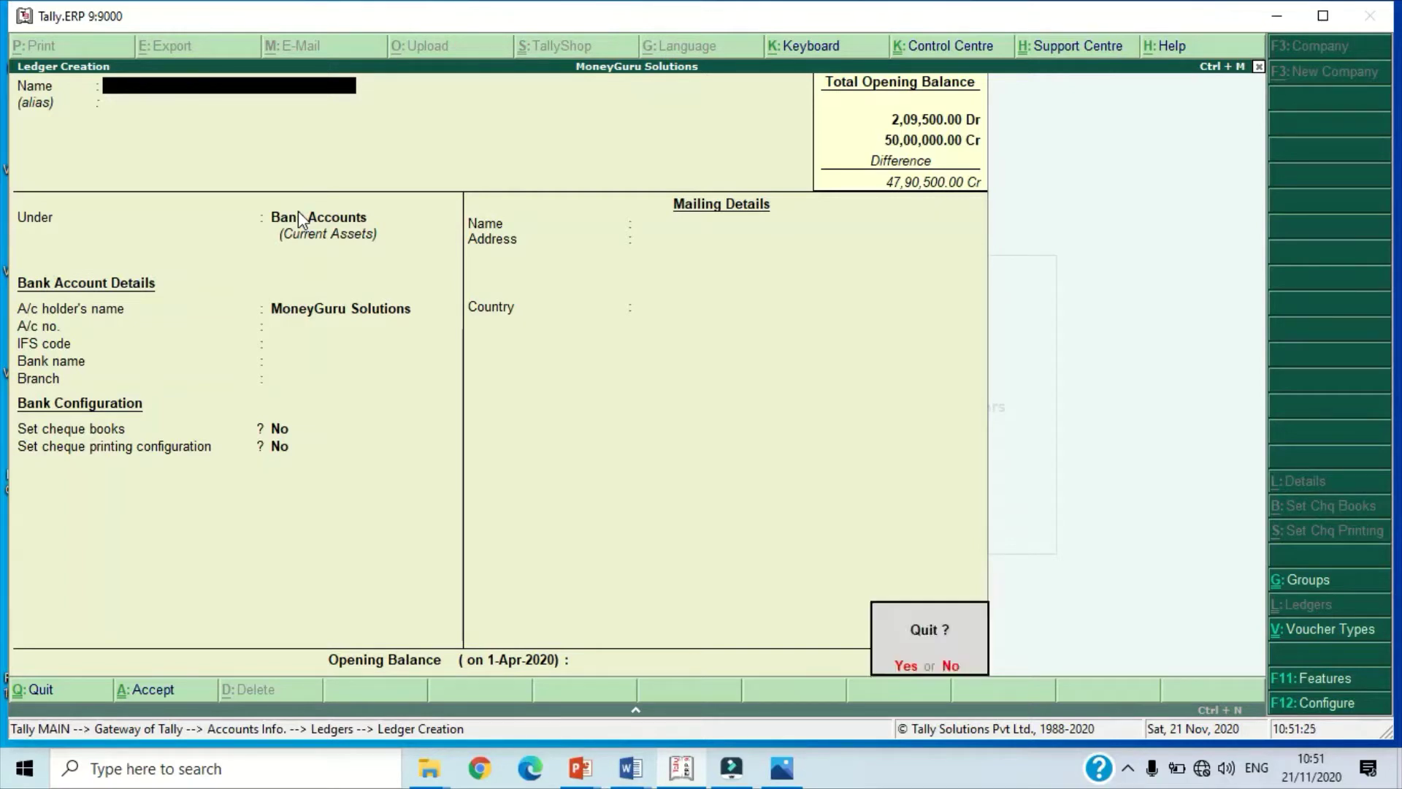
{"action": "key", "text": "y"}
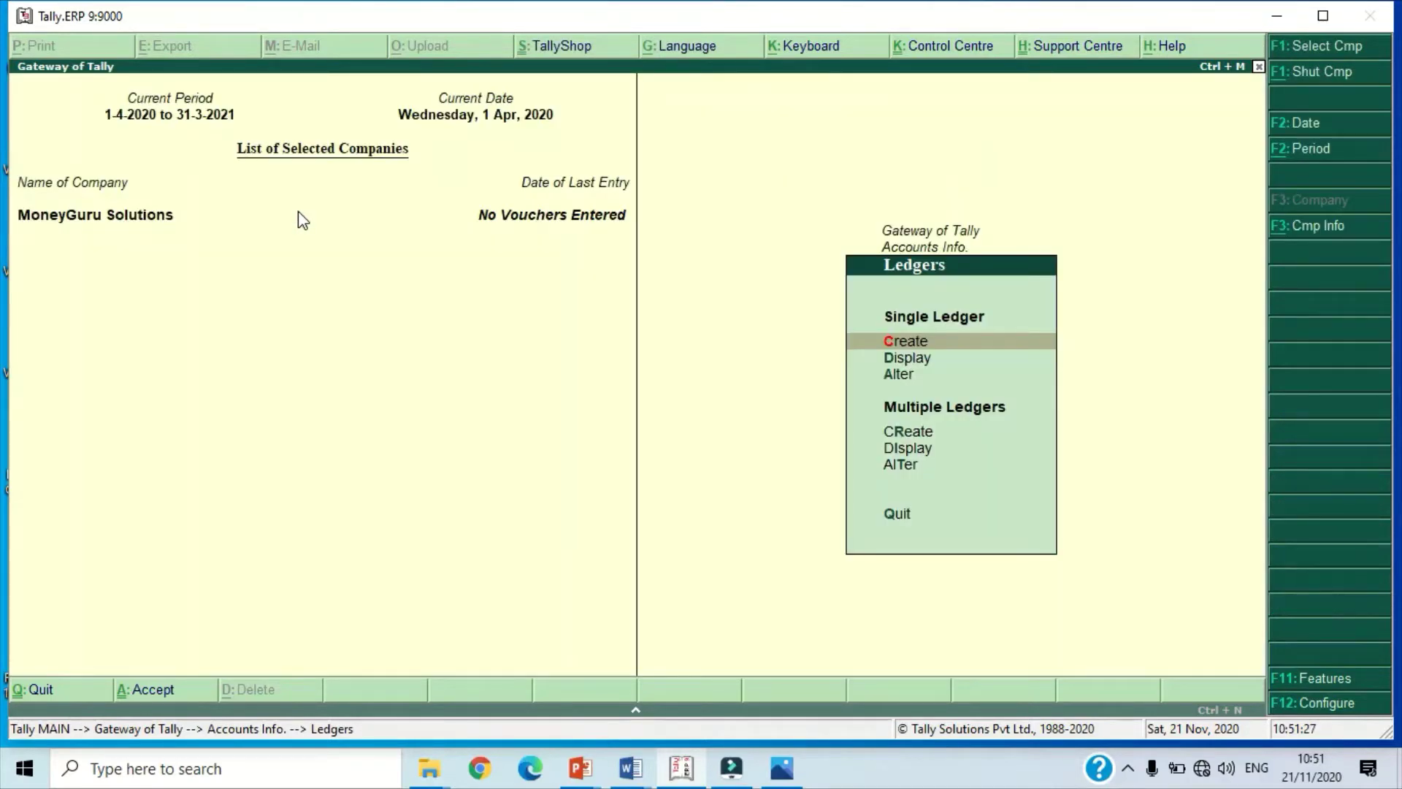
Step: Start creating multiple ledgers with Loans (Liability) as the parent group
{"action": "key", "text": "Down"}
{"action": "key", "text": "Down"}
{"action": "key", "text": "Down"}
{"action": "key", "text": "Return"}
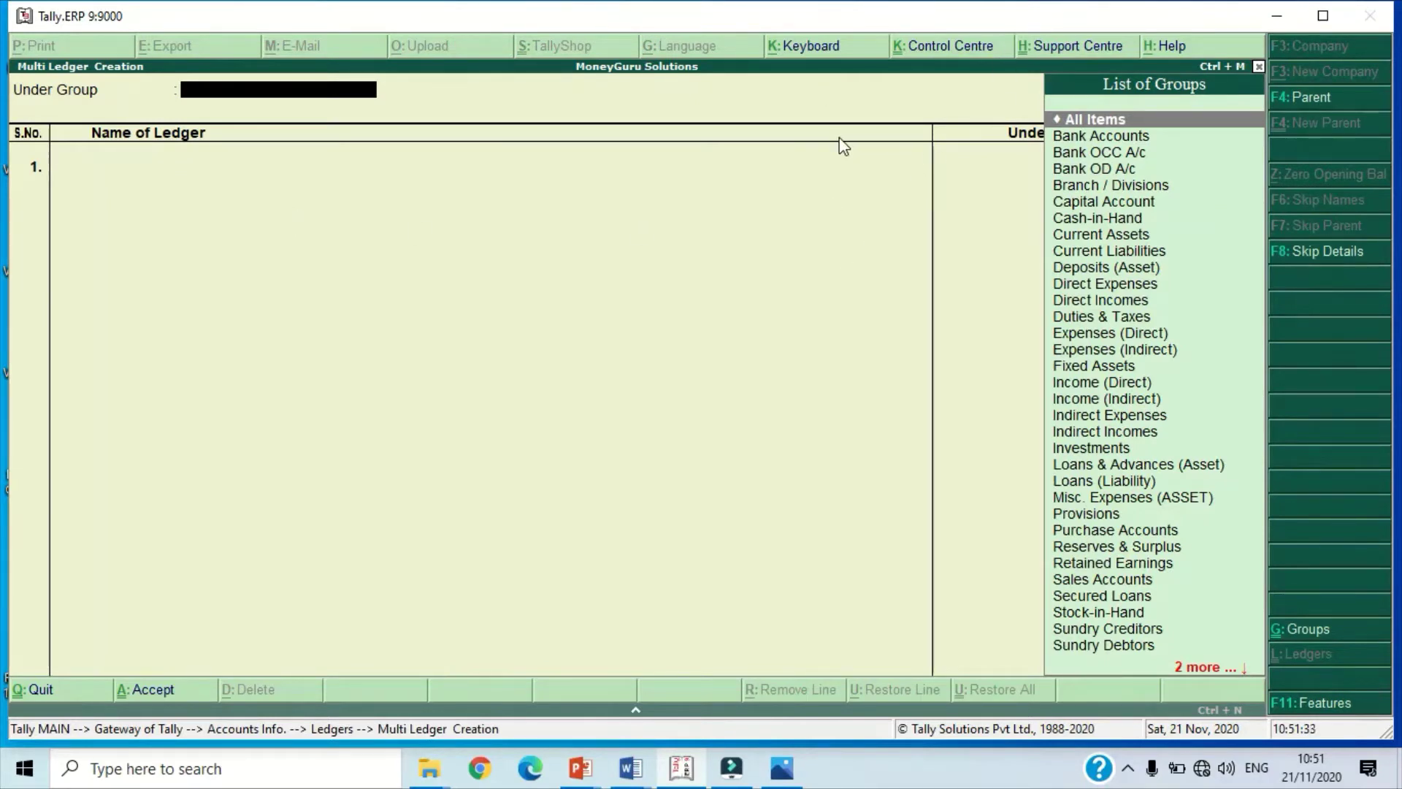
{"action": "key", "text": "Down"}
{"action": "key", "text": "Down"}
{"action": "key", "text": "Down"}
{"action": "key", "text": "Down"}
{"action": "key", "text": "Down"}
{"action": "key", "text": "Down"}
{"action": "key", "text": "Down"}
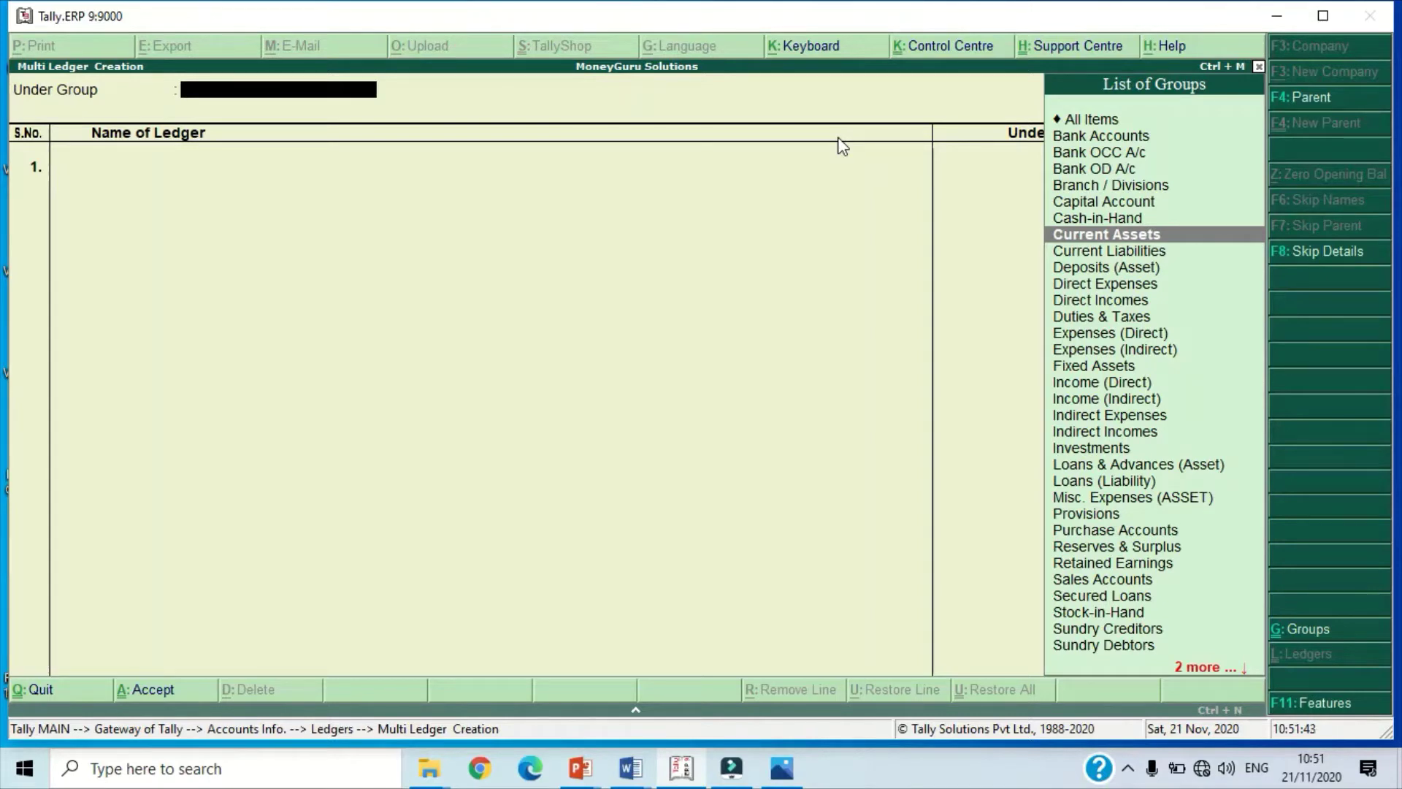
{"action": "type", "text": "Lo"}
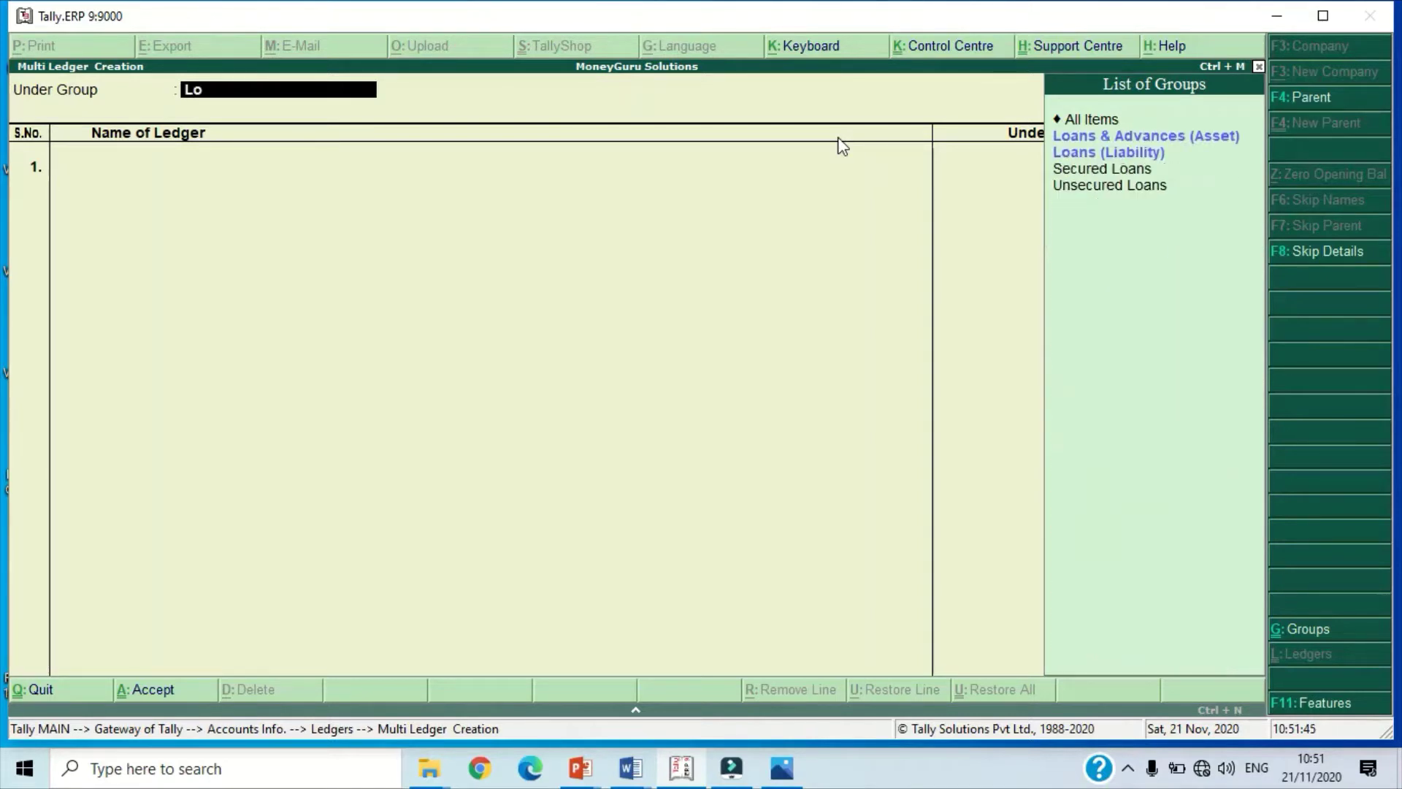
{"action": "key", "text": "Down"}
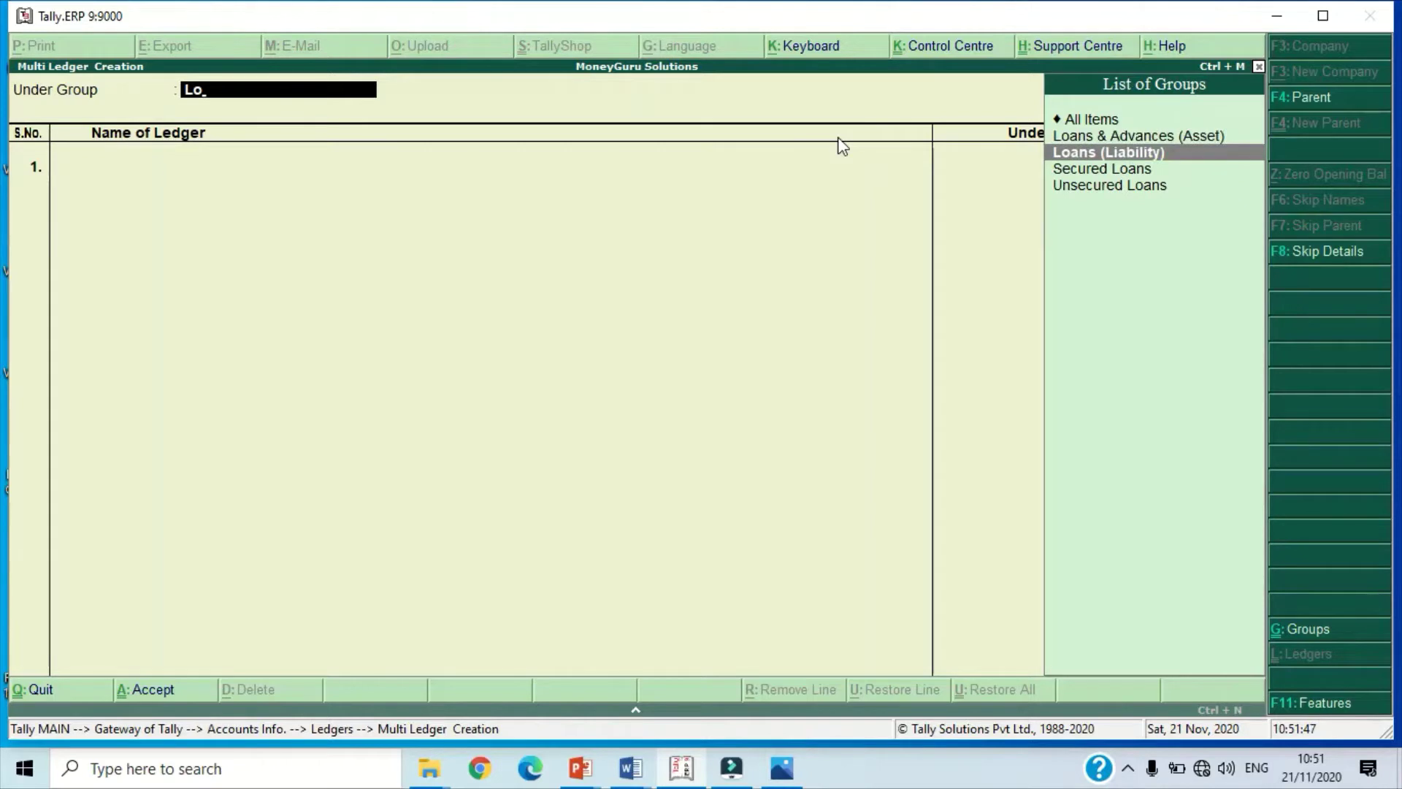
{"action": "key", "text": "Return"}
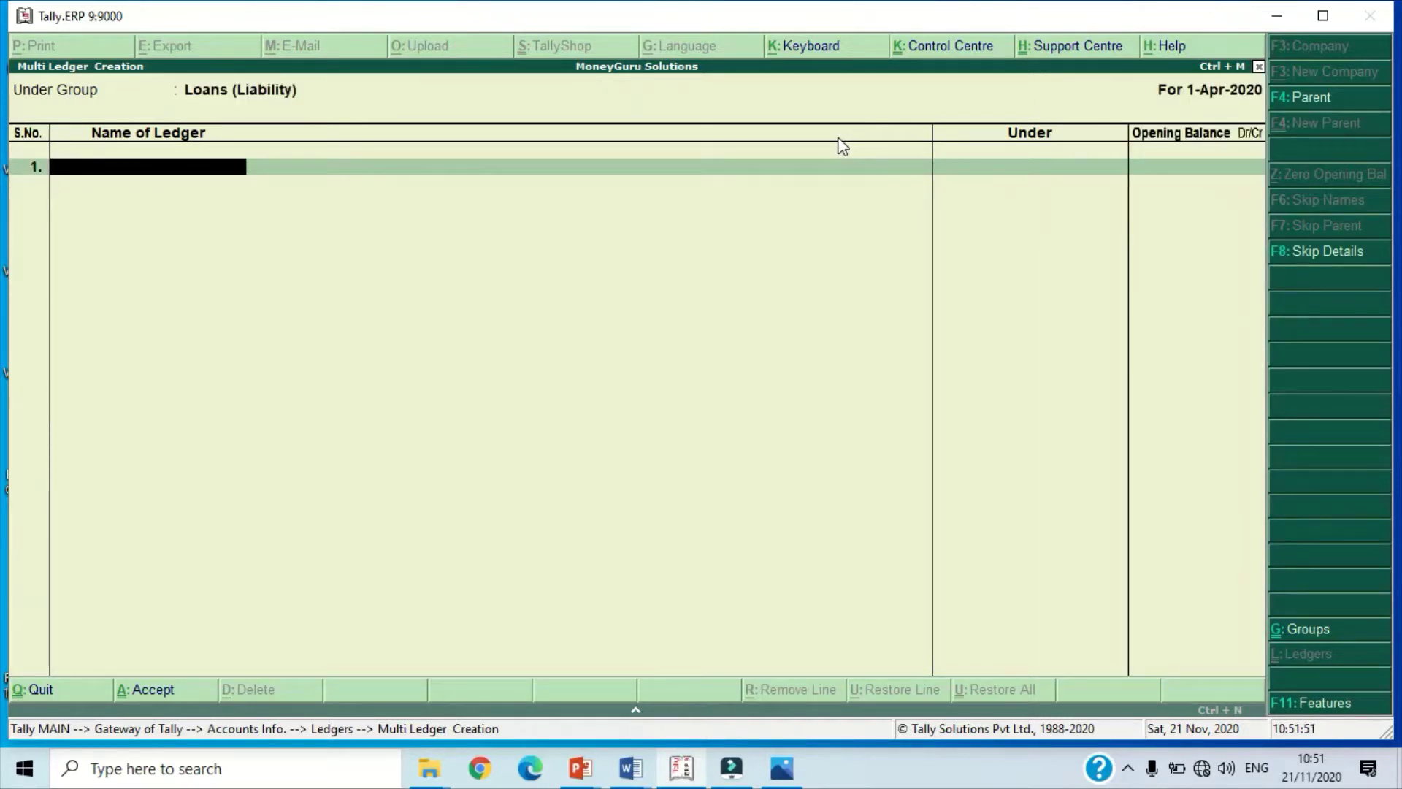
Step: Add the ledger Loan From HSBC with an opening balance of 4,00,000 Cr
{"action": "type", "text": "Loan From HSBC"}
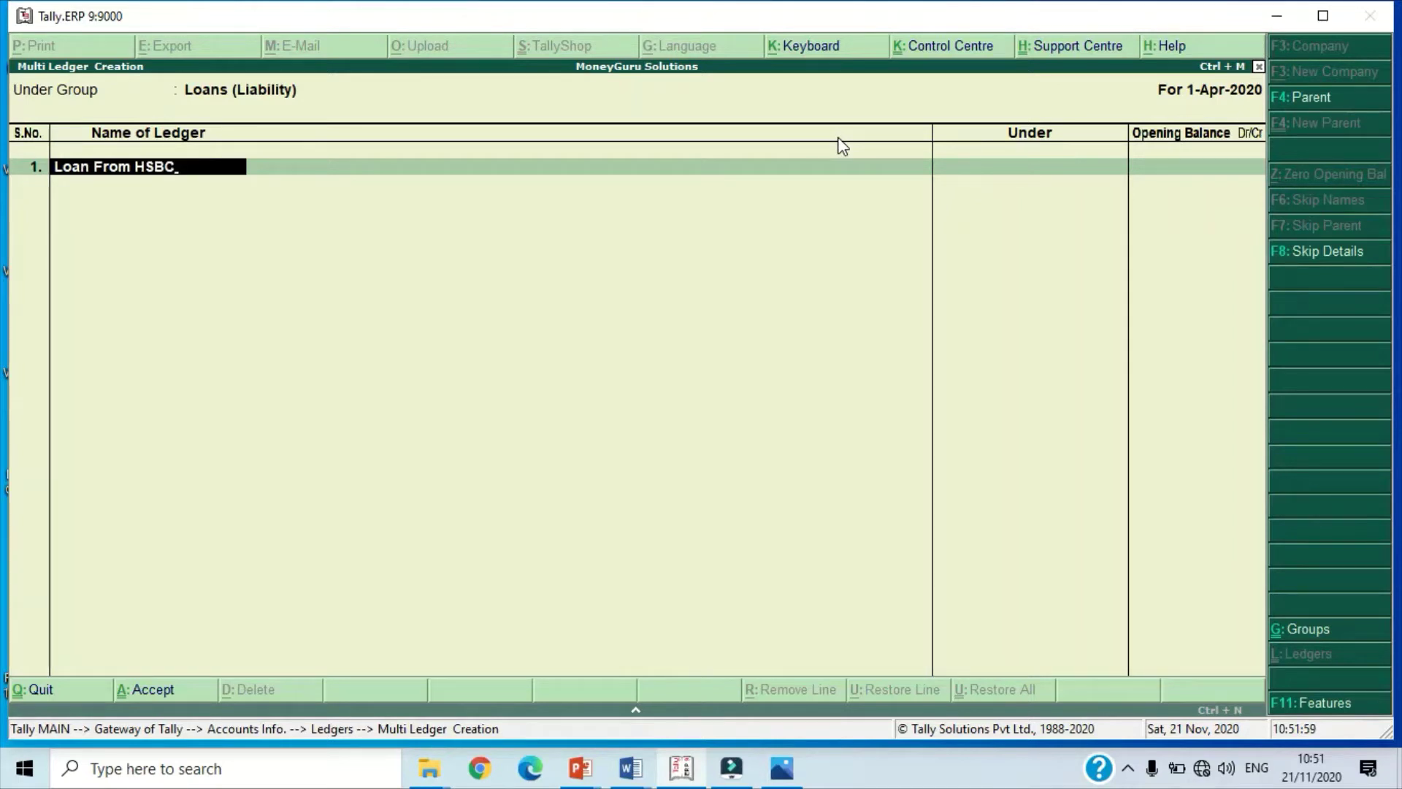
{"action": "key", "text": "Return"}
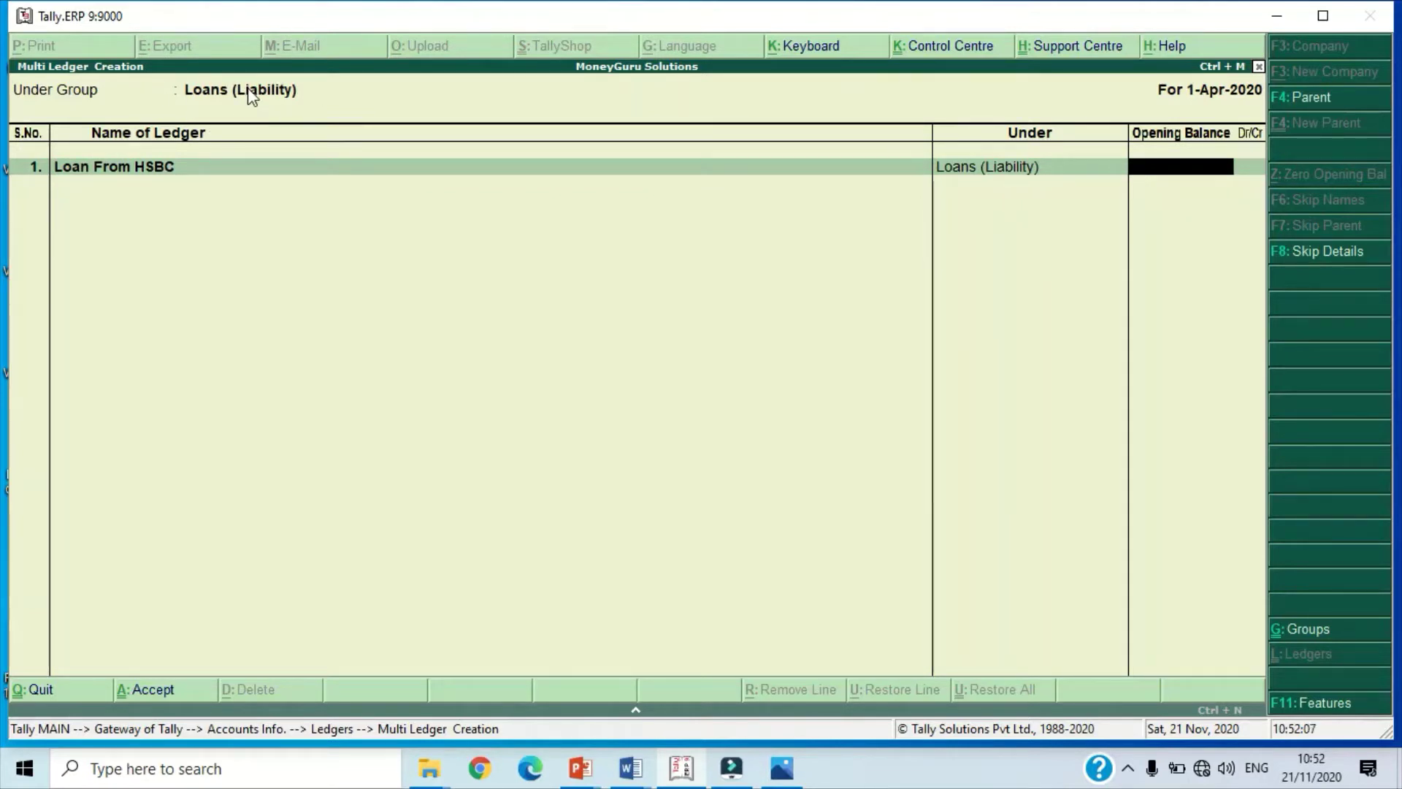
{"action": "type", "text": "400000"}
{"action": "key", "text": "Return"}
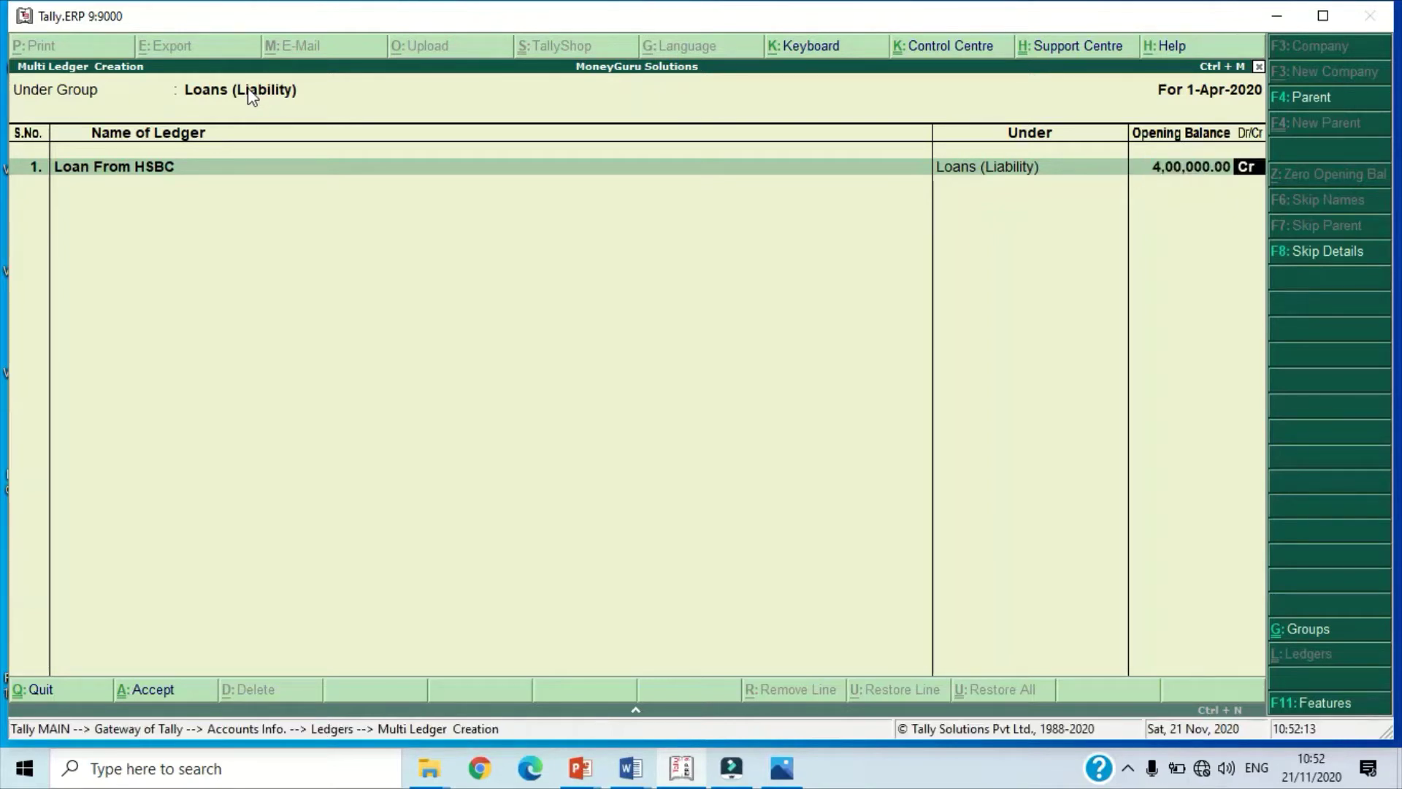
{"action": "key", "text": "Return"}
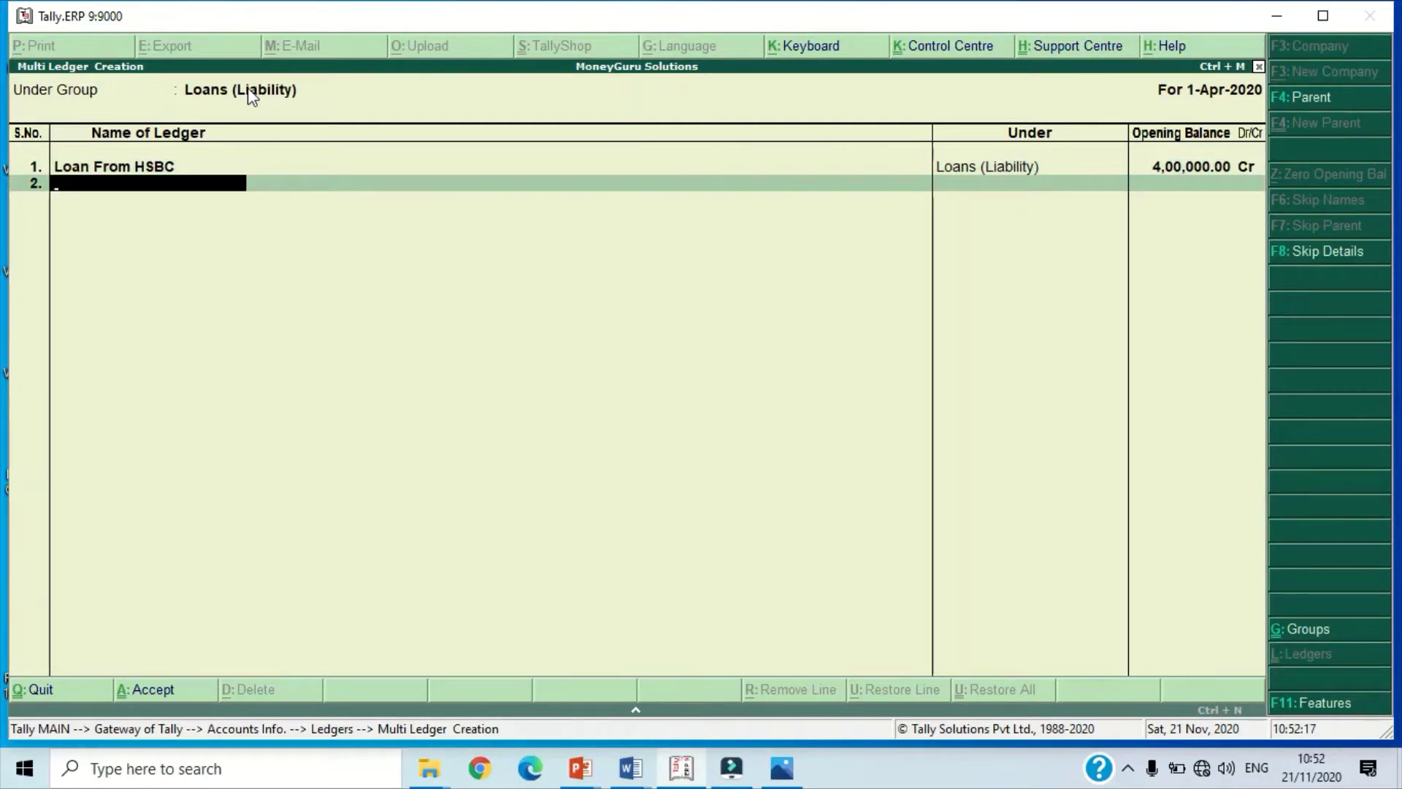
Step: Add a second loan ledger named Loan From plus the lender's name, with opening balance 70,000 Cr, and save both loan ledgers
{"action": "type", "text": "Loan "}
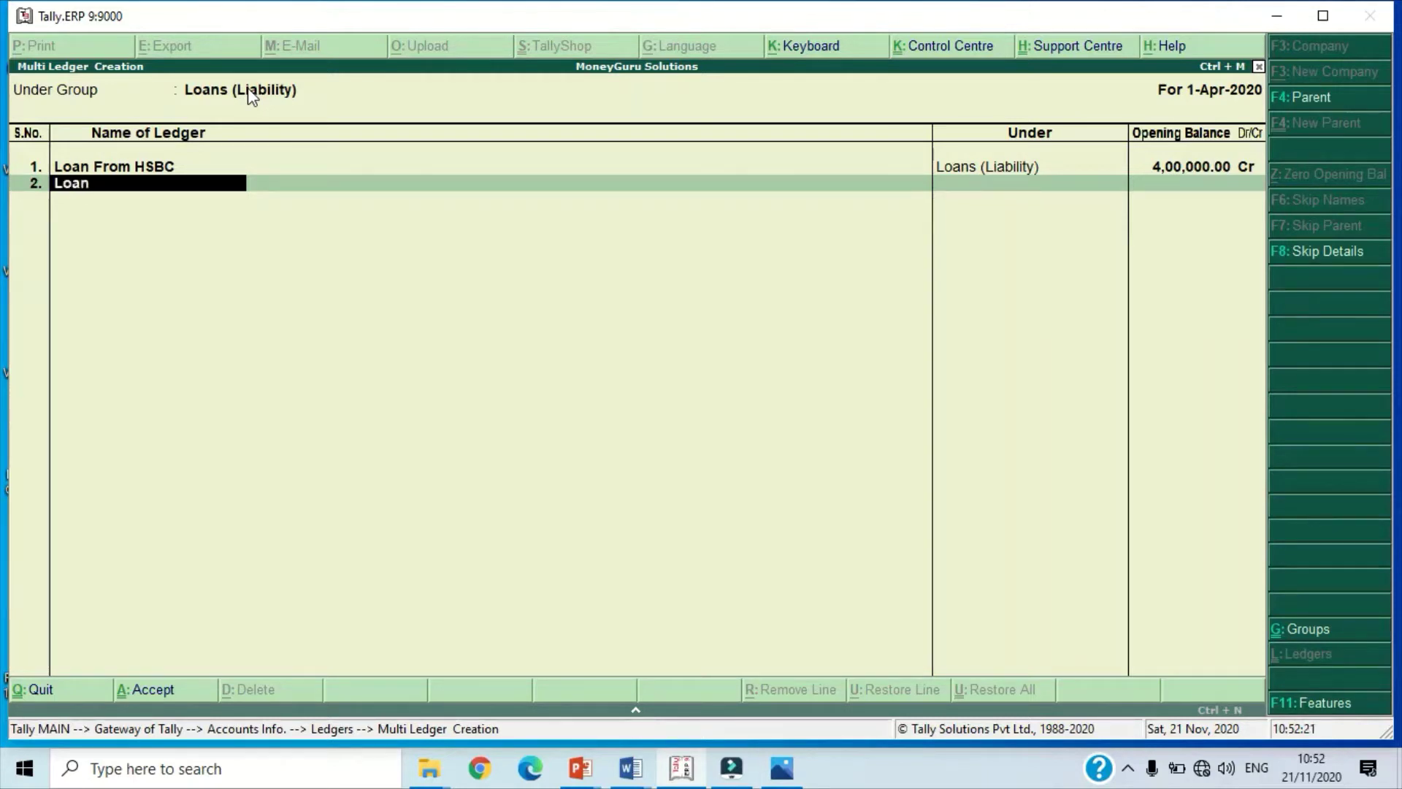
{"action": "type", "text": "From Krishna"}
{"action": "key", "text": "Return"}
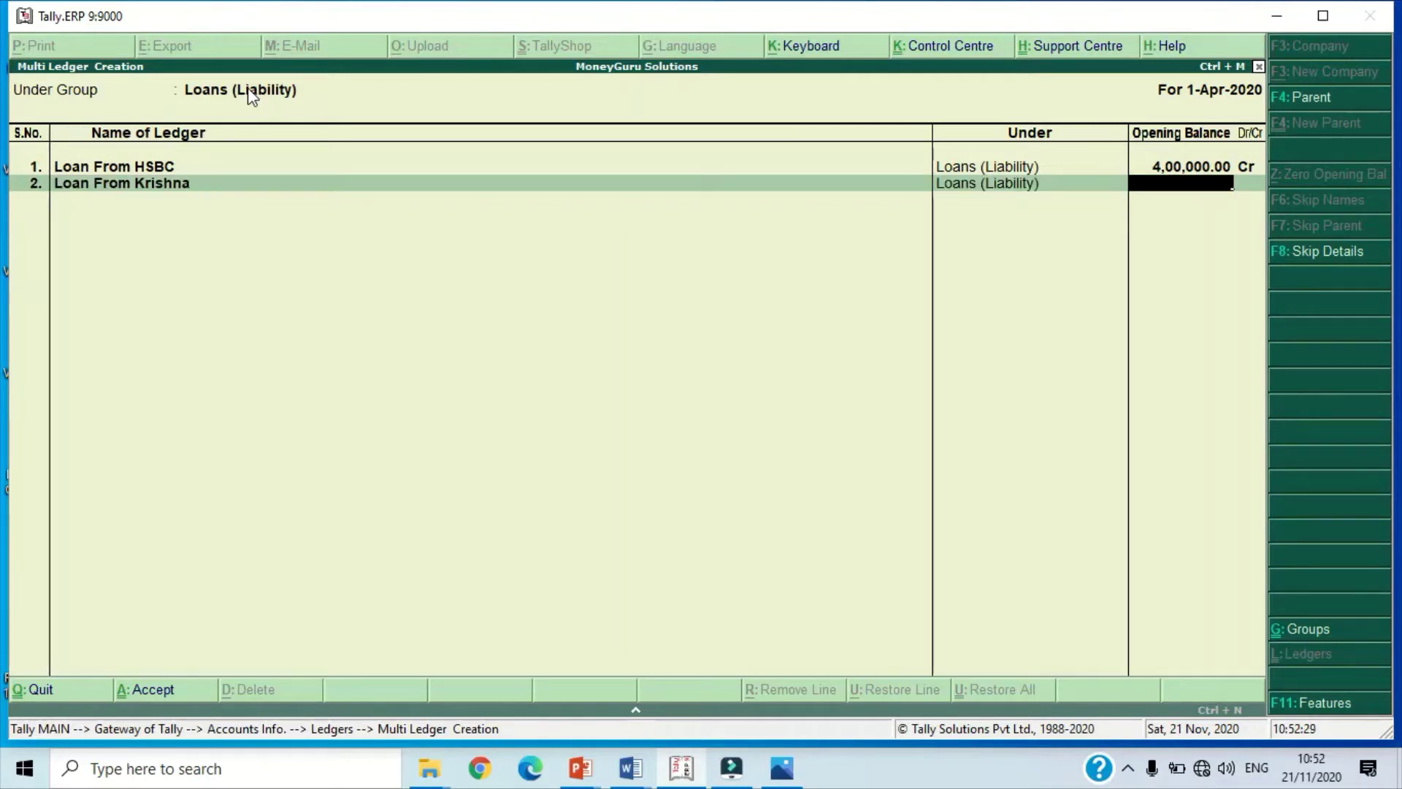
{"action": "type", "text": "70000"}
{"action": "key", "text": "Return"}
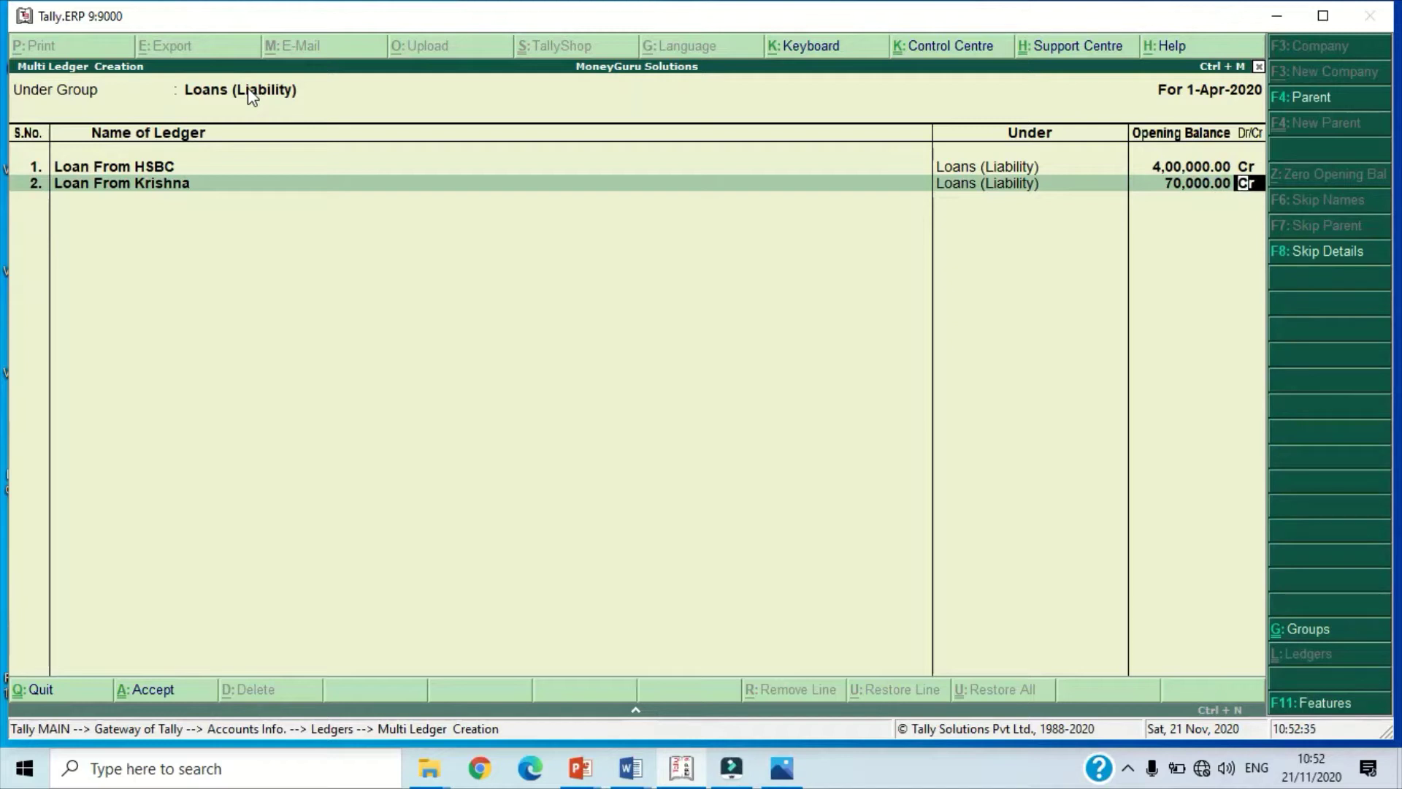
{"action": "key", "text": "Return"}
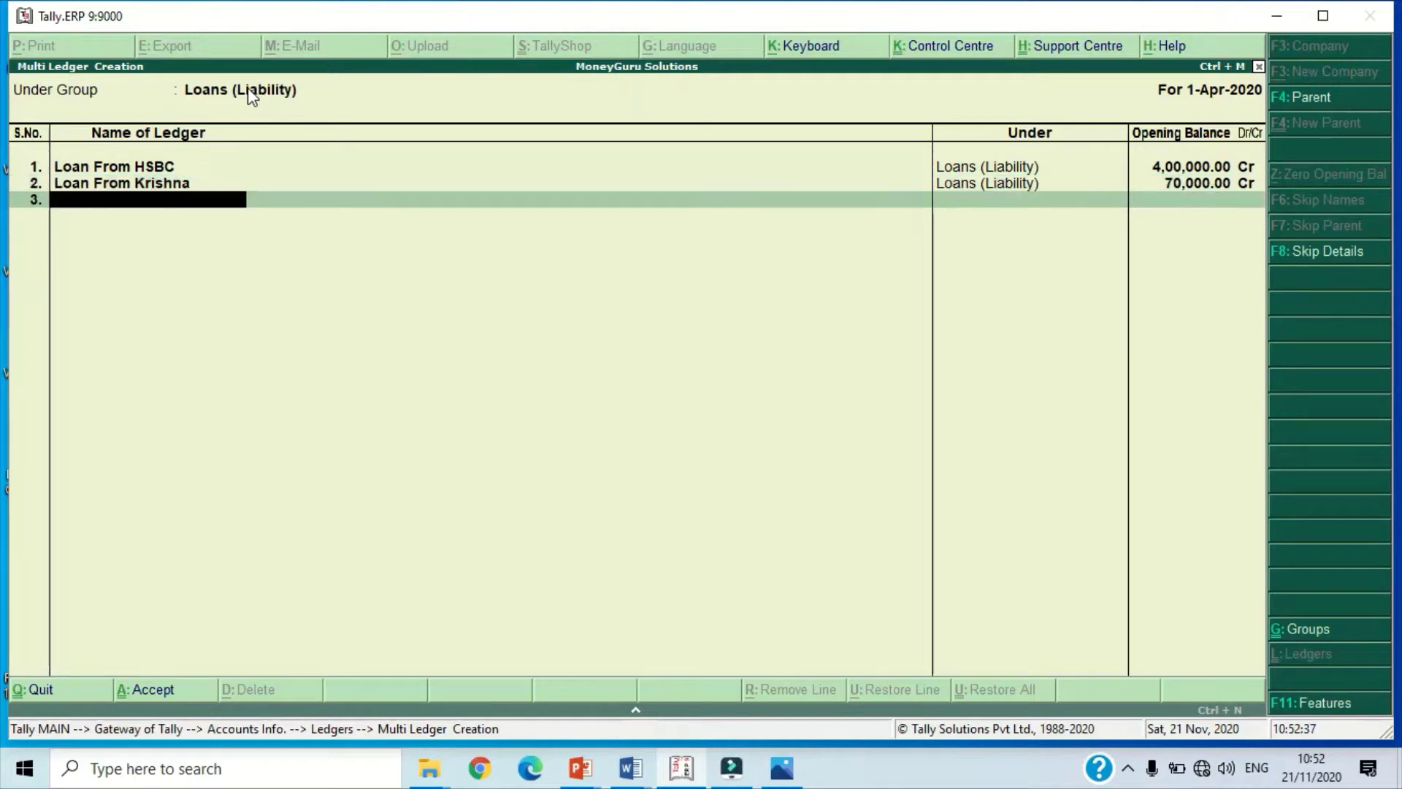
{"action": "key", "text": "Return"}
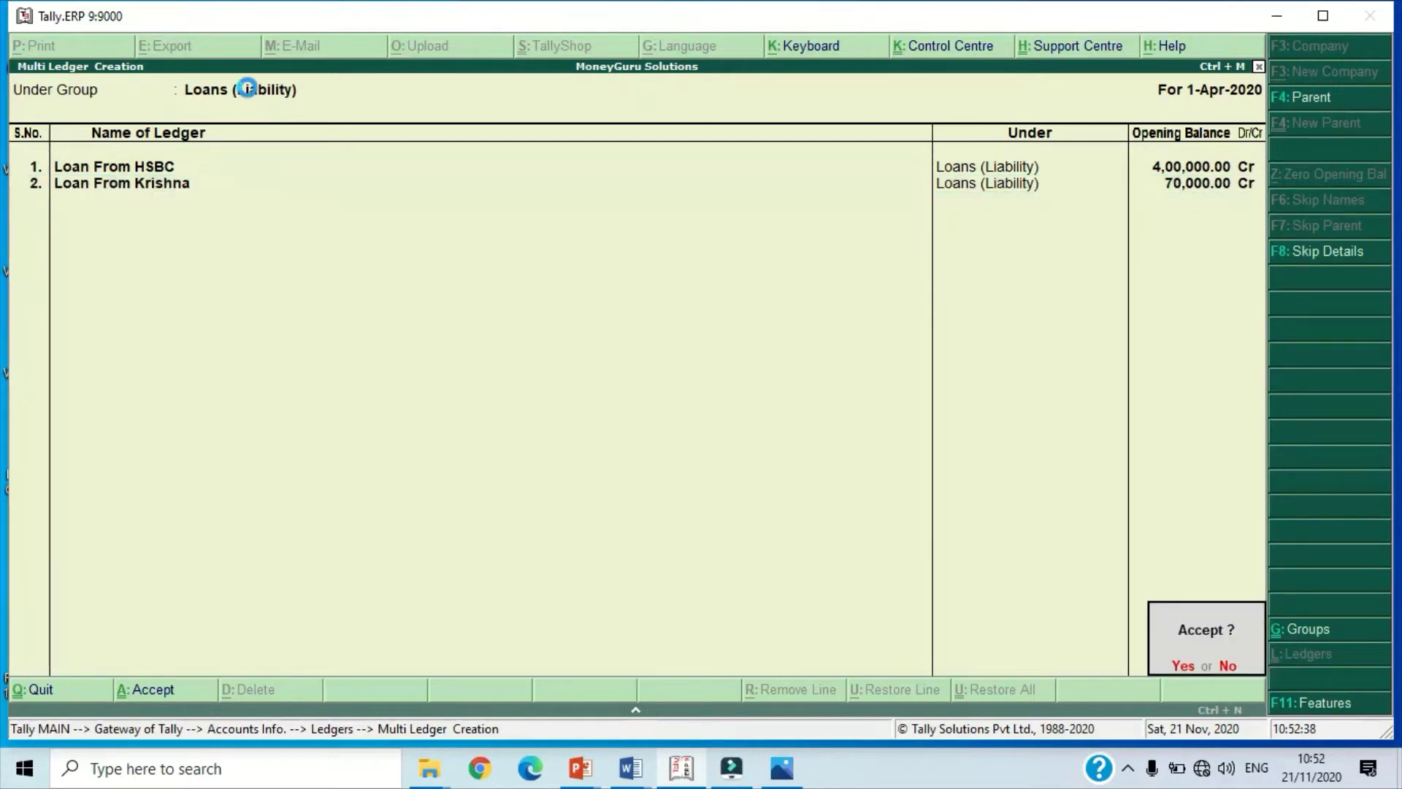
{"action": "key", "text": "Return"}
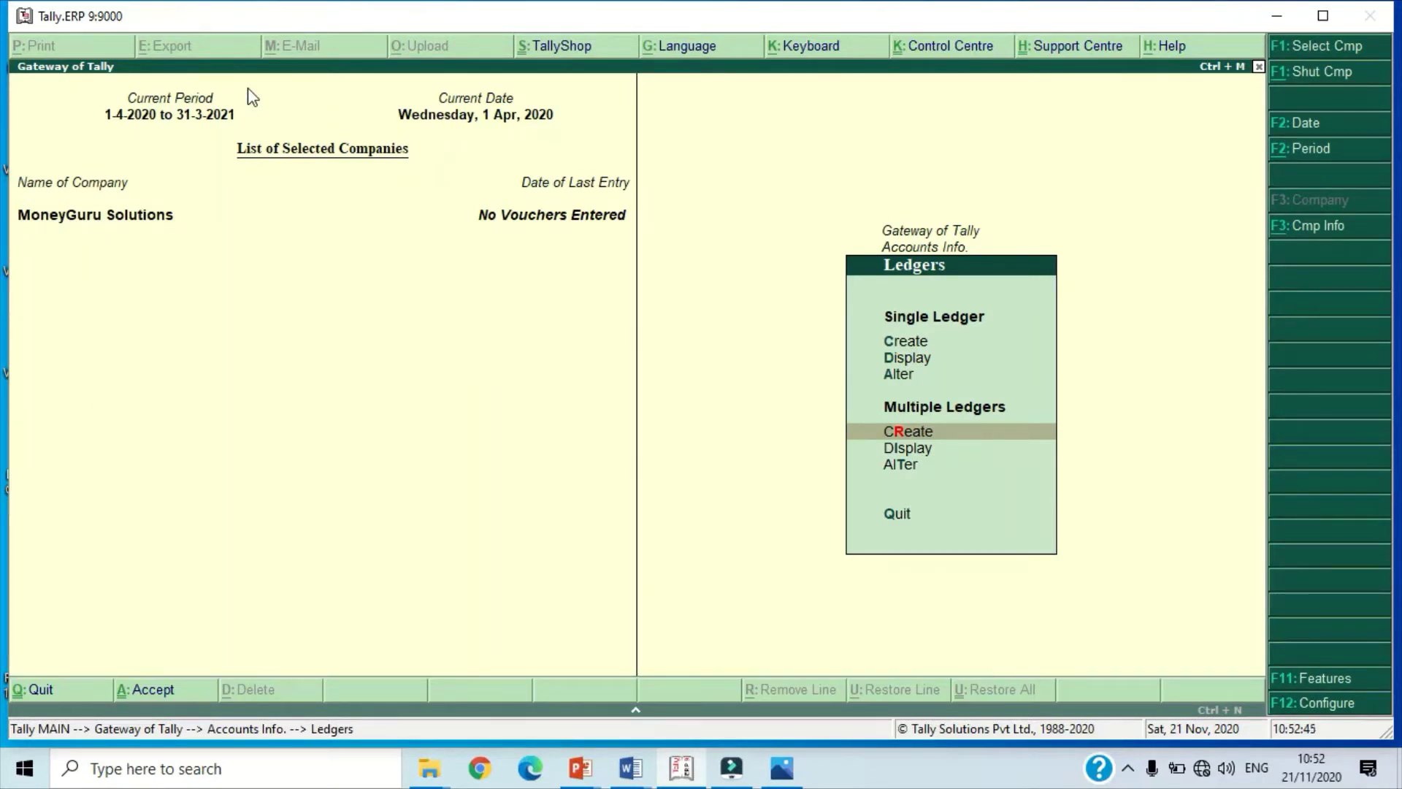
Step: Start another multiple ledger creation for All Items and add Capital Reserve under Reserves & Surplus with opening balance 1,50,000 Cr
{"action": "key", "text": "Return"}
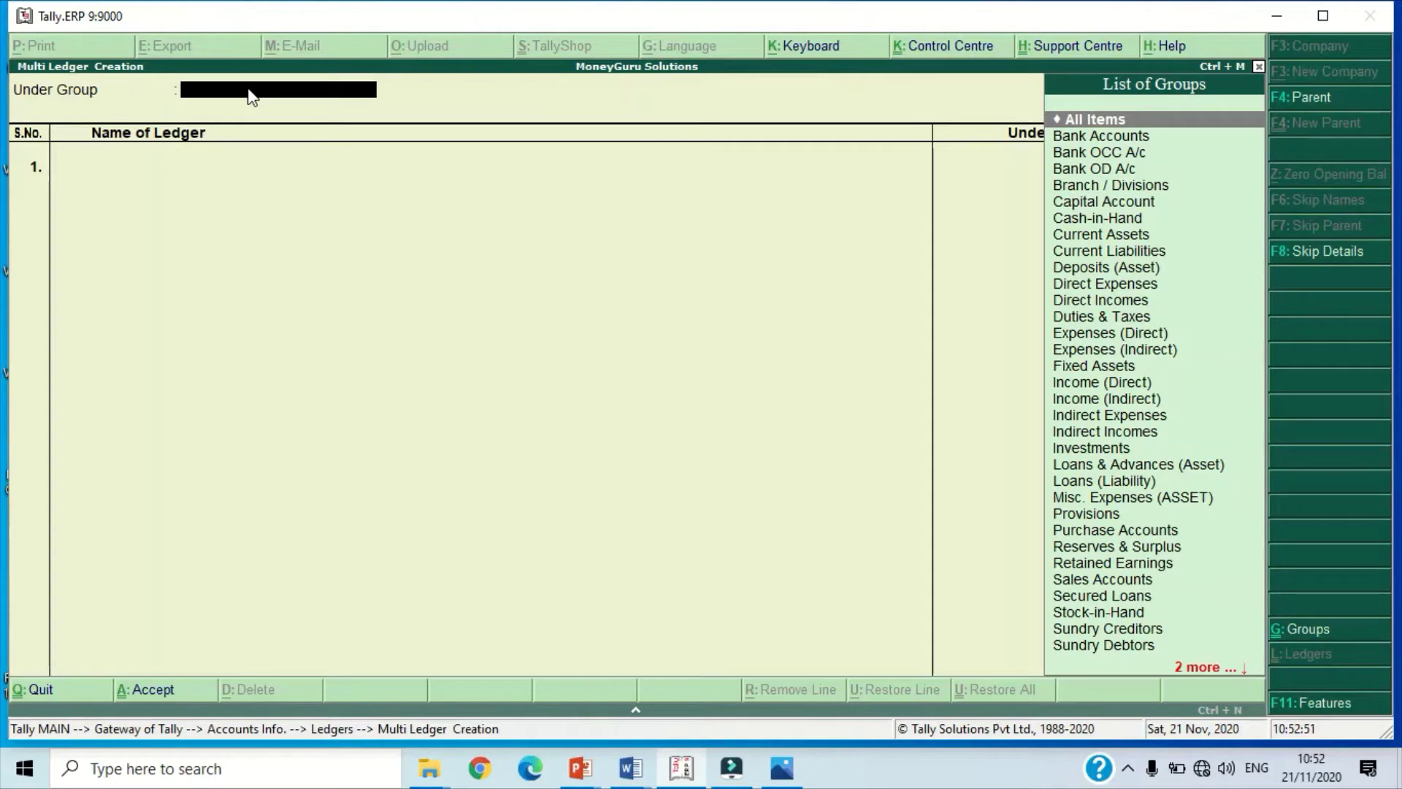
{"action": "key", "text": "Return"}
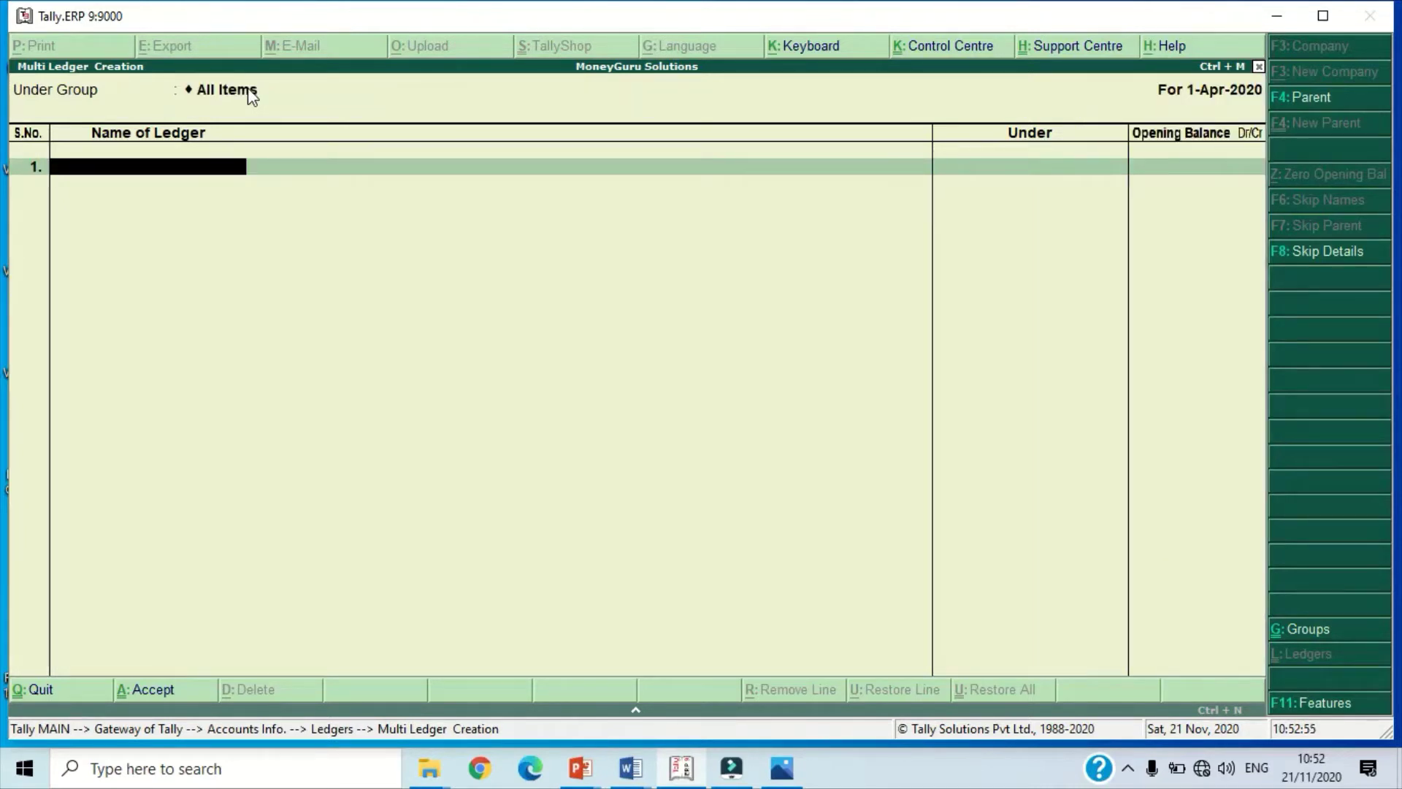
{"action": "type", "text": "Capital Reser"}
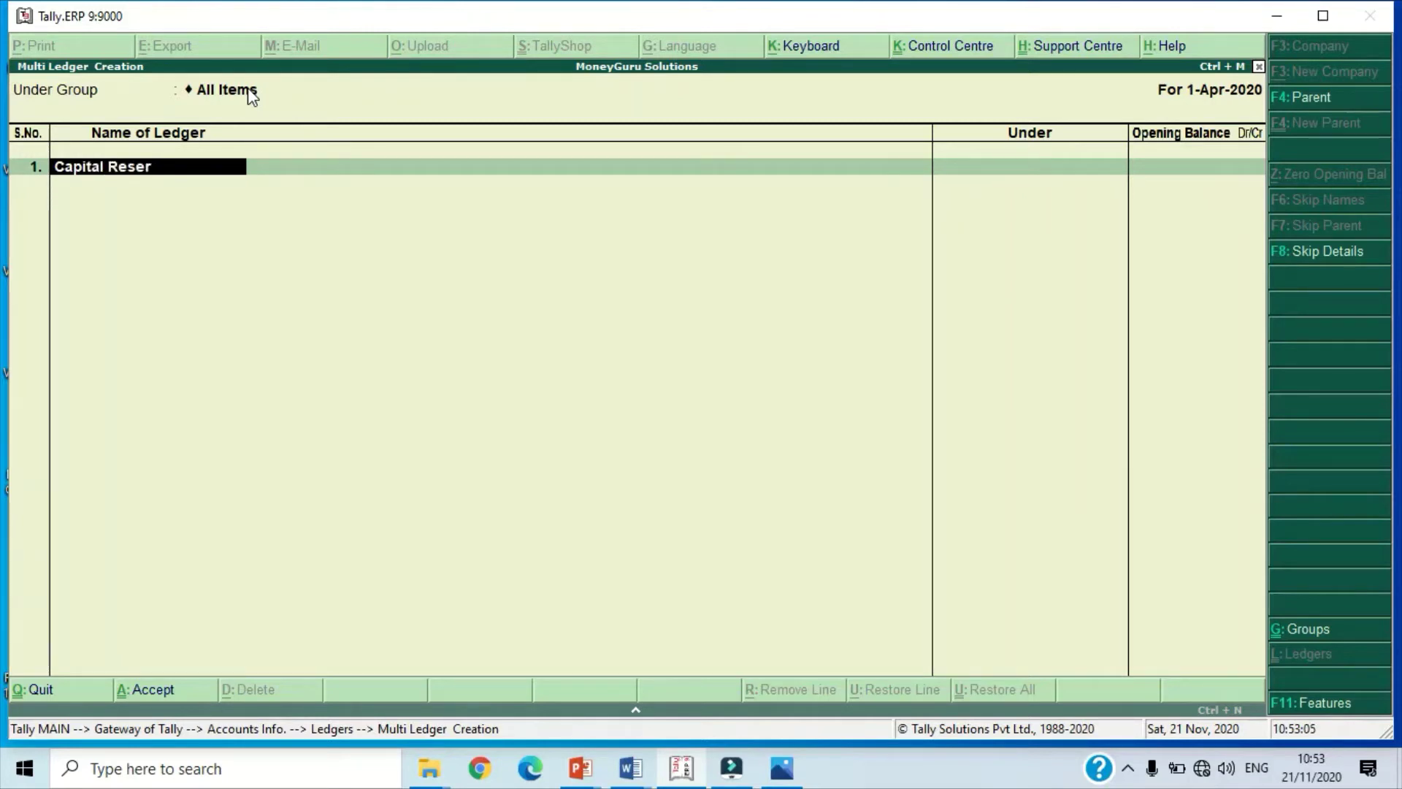
{"action": "type", "text": "ve"}
{"action": "key", "text": "Return"}
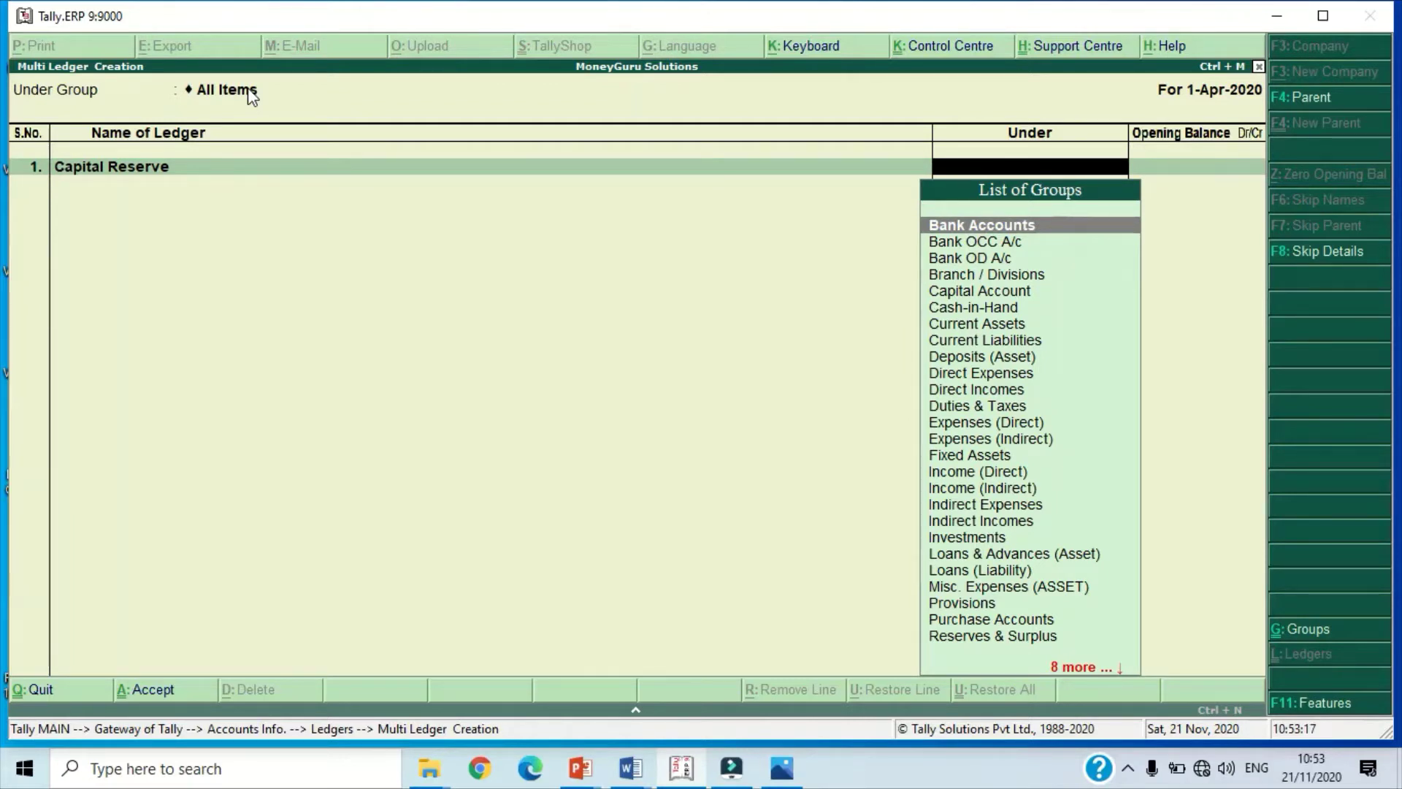
{"action": "type", "text": "Re"}
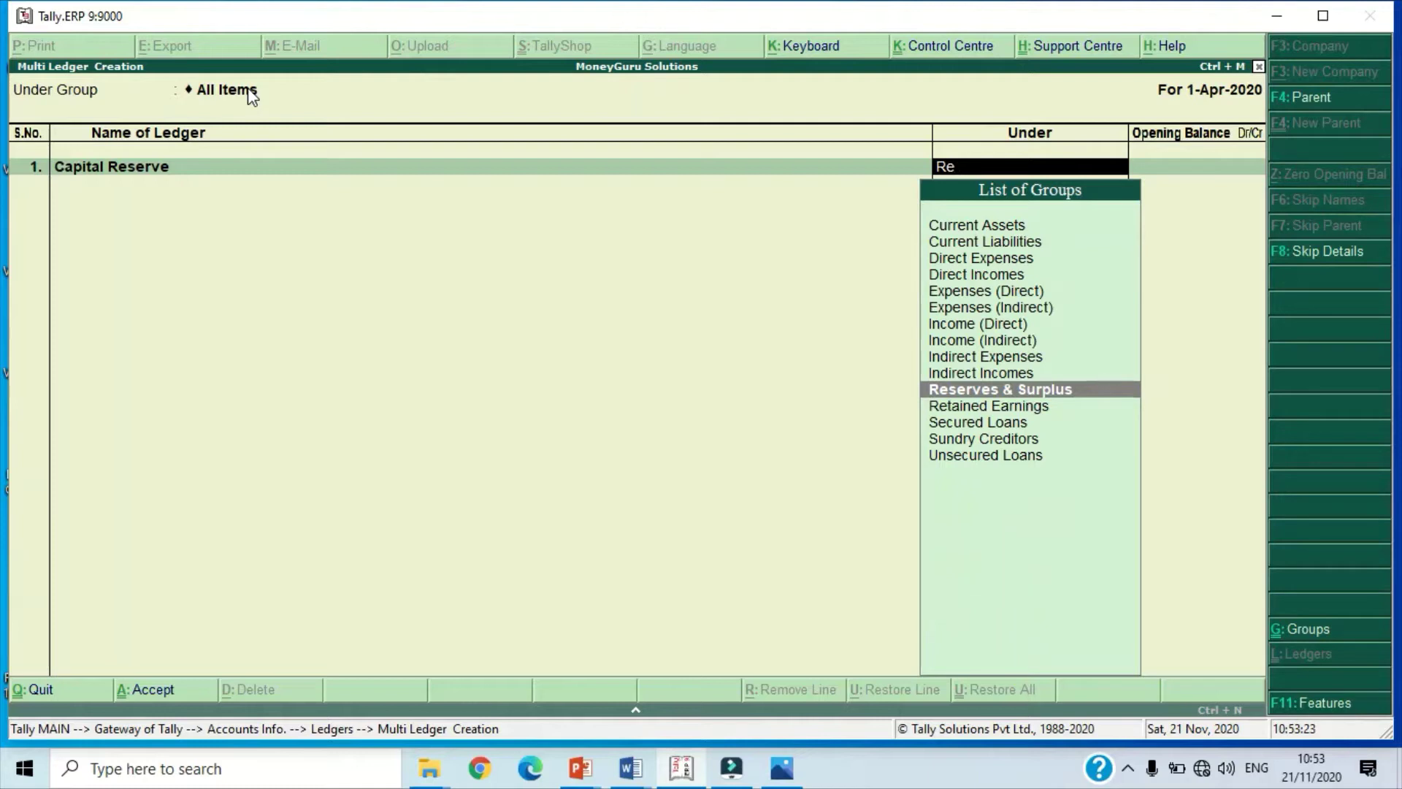
{"action": "key", "text": "Return"}
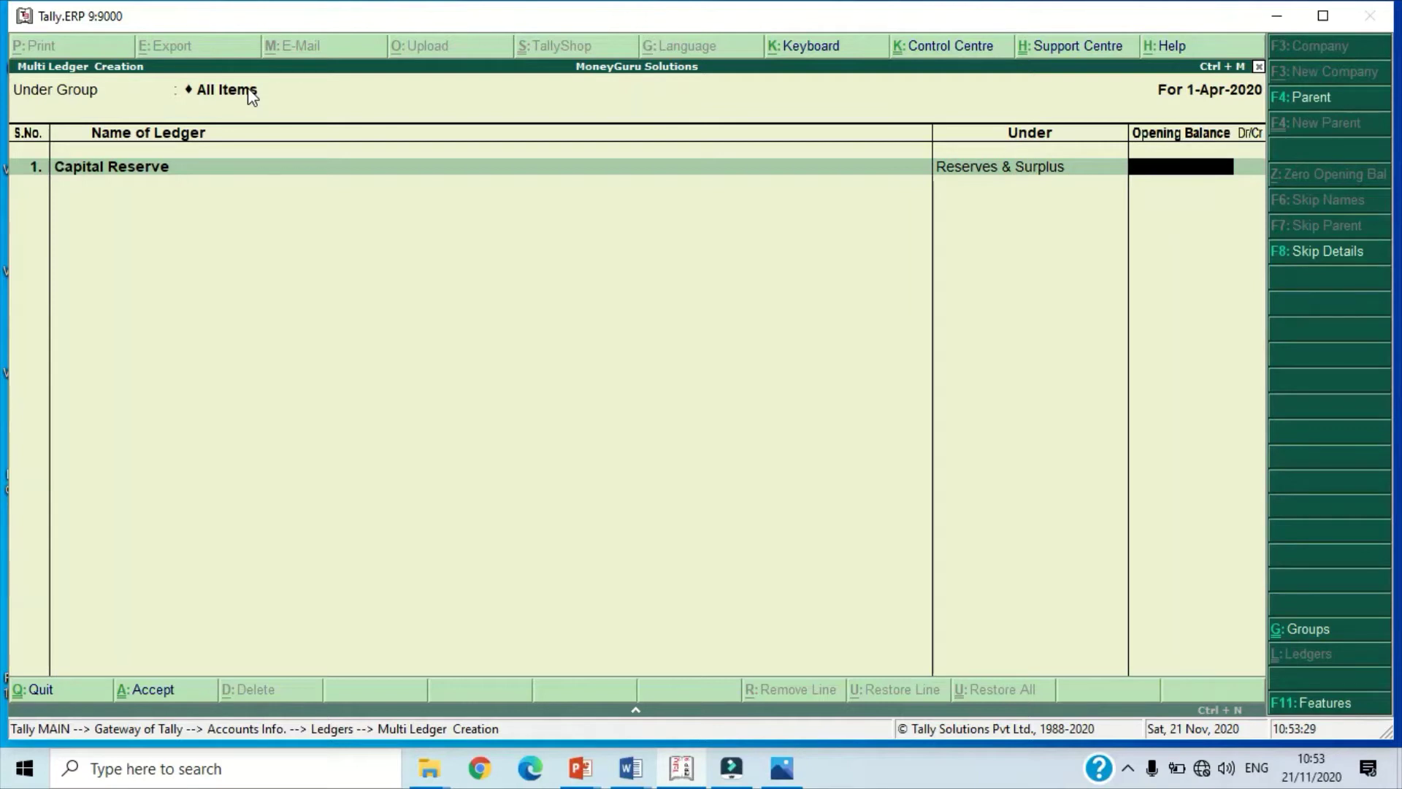
{"action": "type", "text": "150000"}
{"action": "key", "text": "Return"}
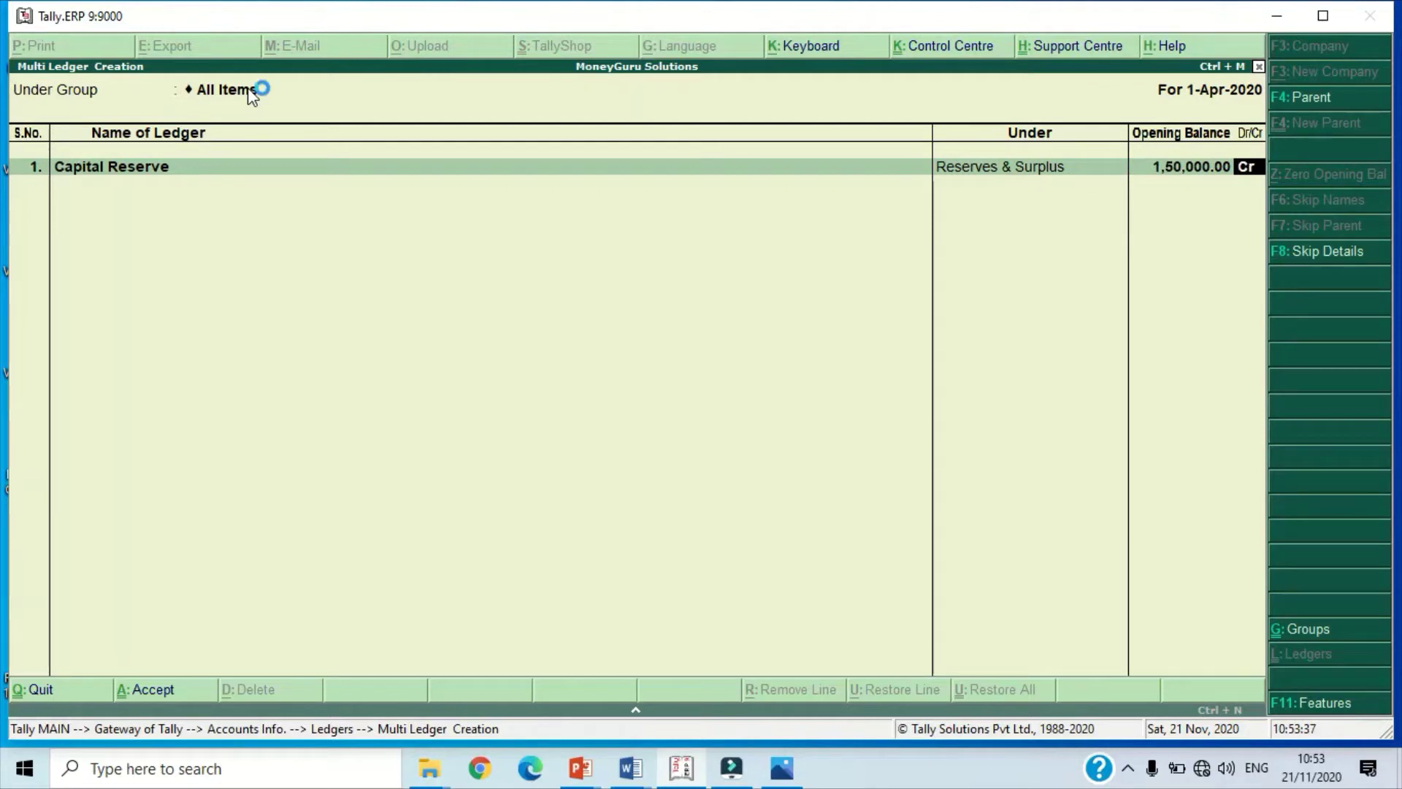
{"action": "key", "text": "Return"}
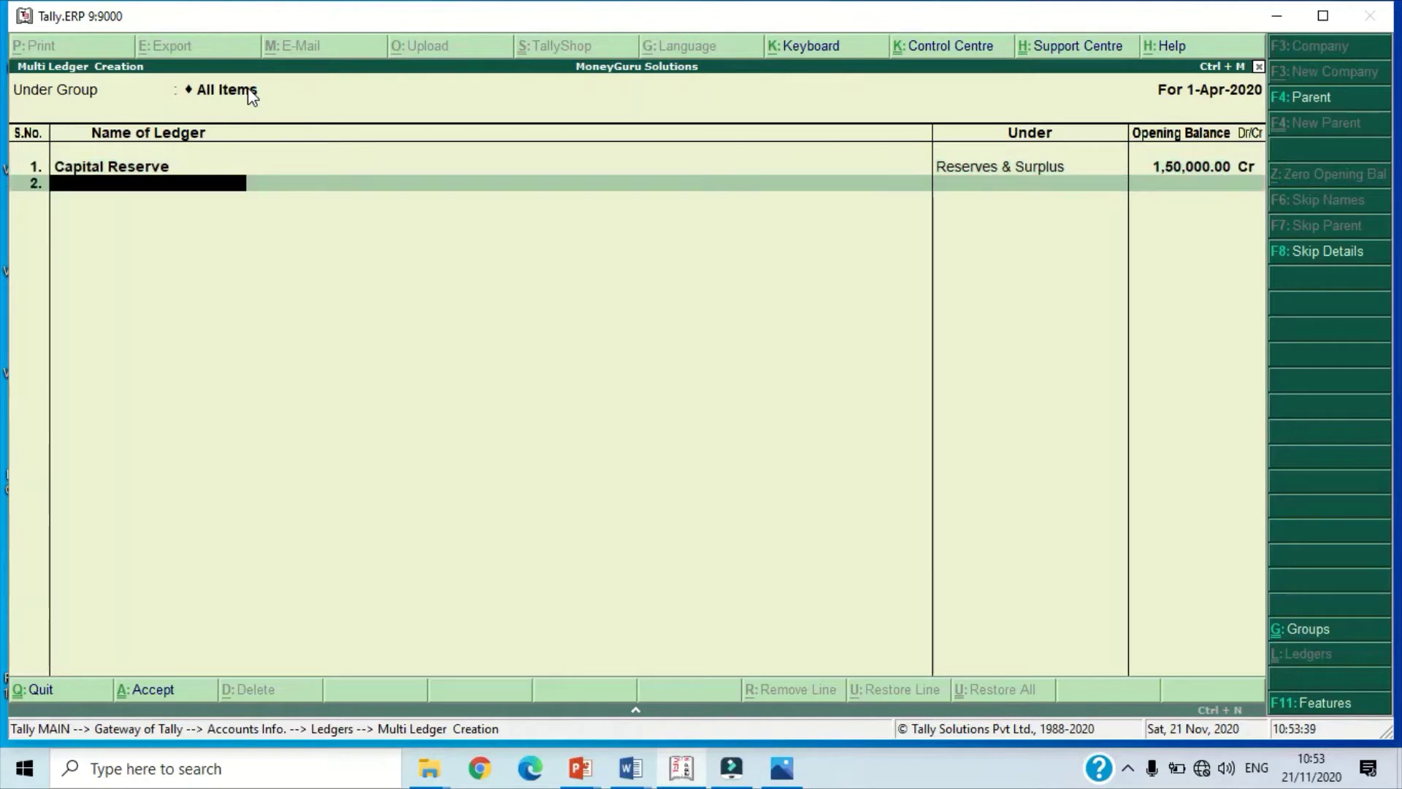
Step: Add the ledger General Reserve under Reserves & Surplus with an opening balance of 50,000 Cr
{"action": "type", "text": "G"}
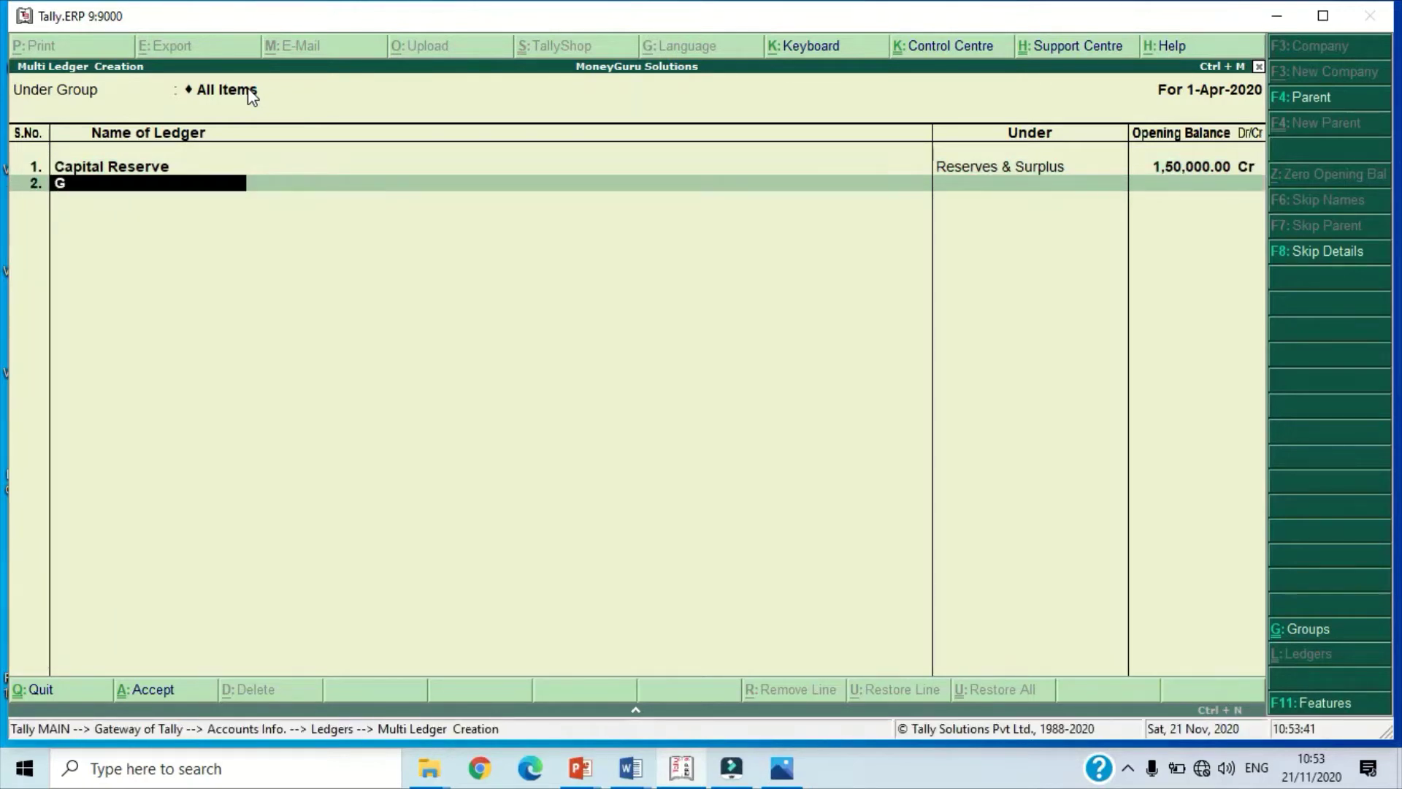
{"action": "type", "text": "eneral Reserve"}
{"action": "key", "text": "Return"}
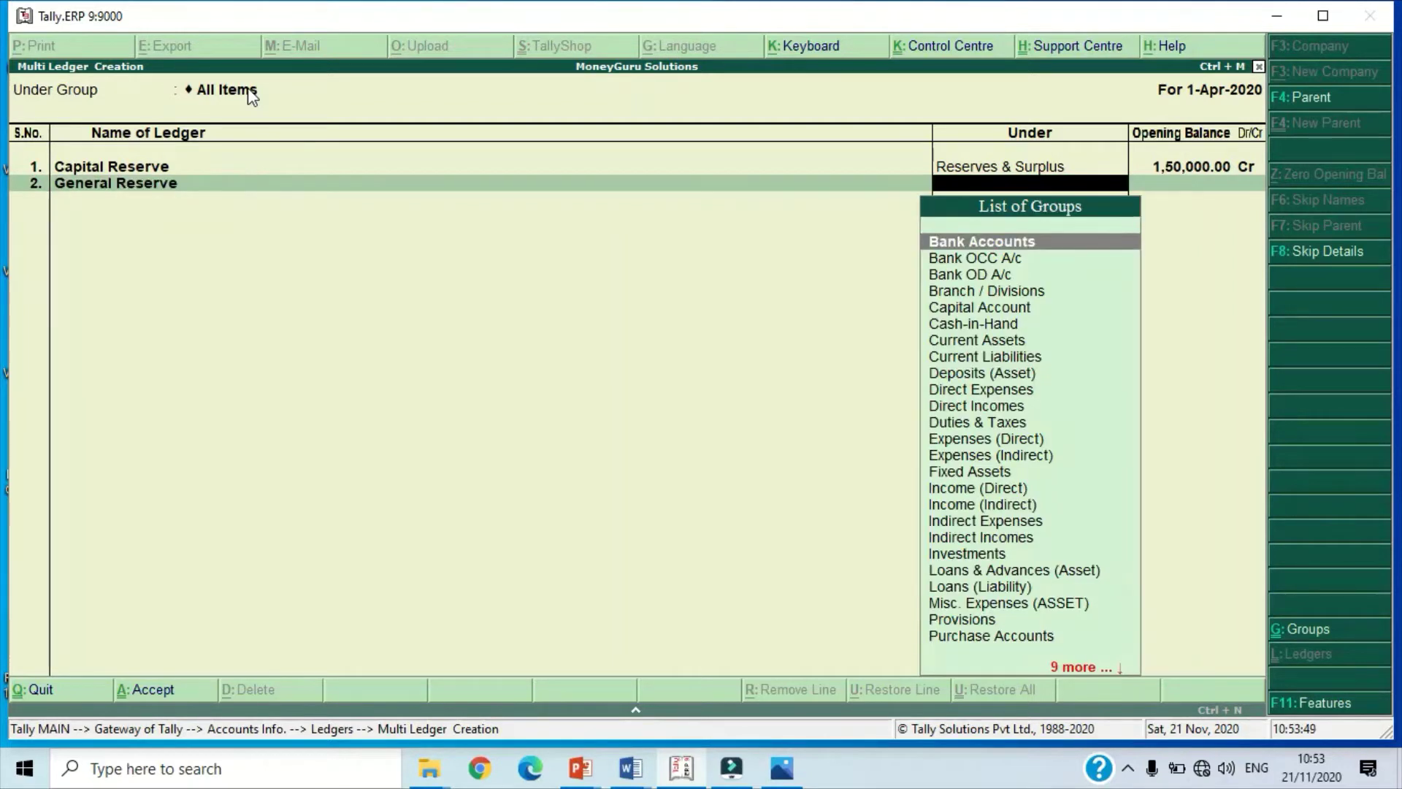
{"action": "type", "text": "Rec"}
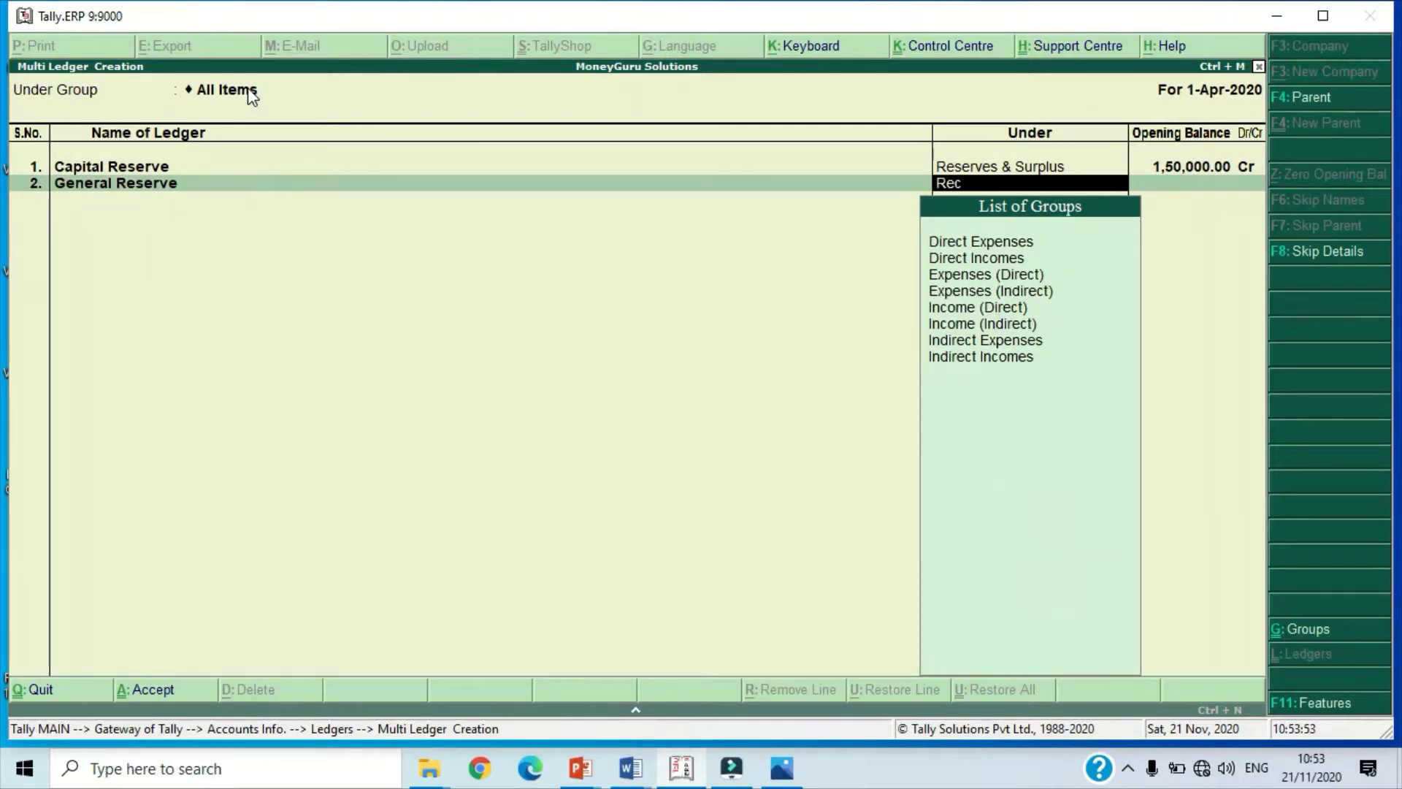
{"action": "key", "text": "BackSpace"}
{"action": "type", "text": "se"}
{"action": "key", "text": "Return"}
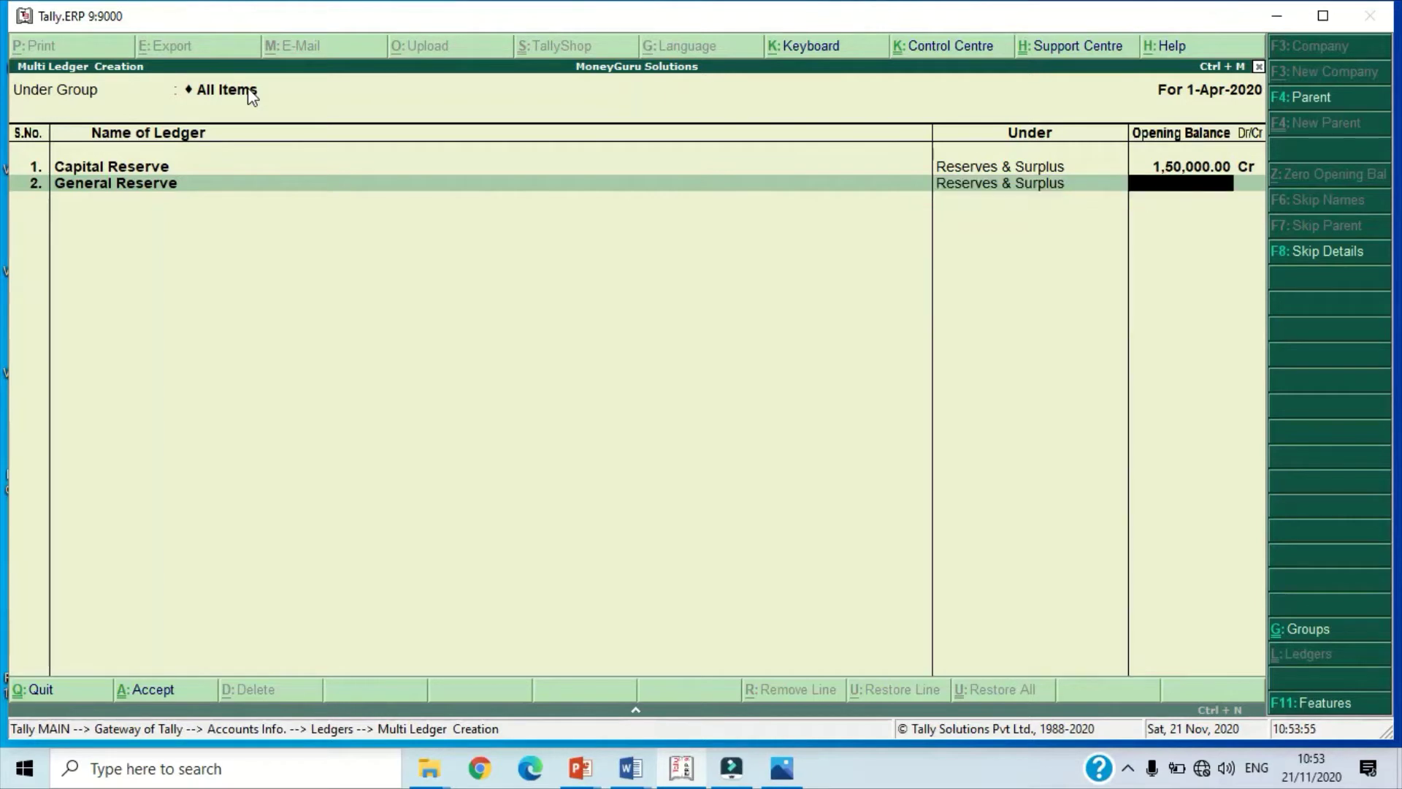
{"action": "type", "text": "50000"}
{"action": "key", "text": "Return"}
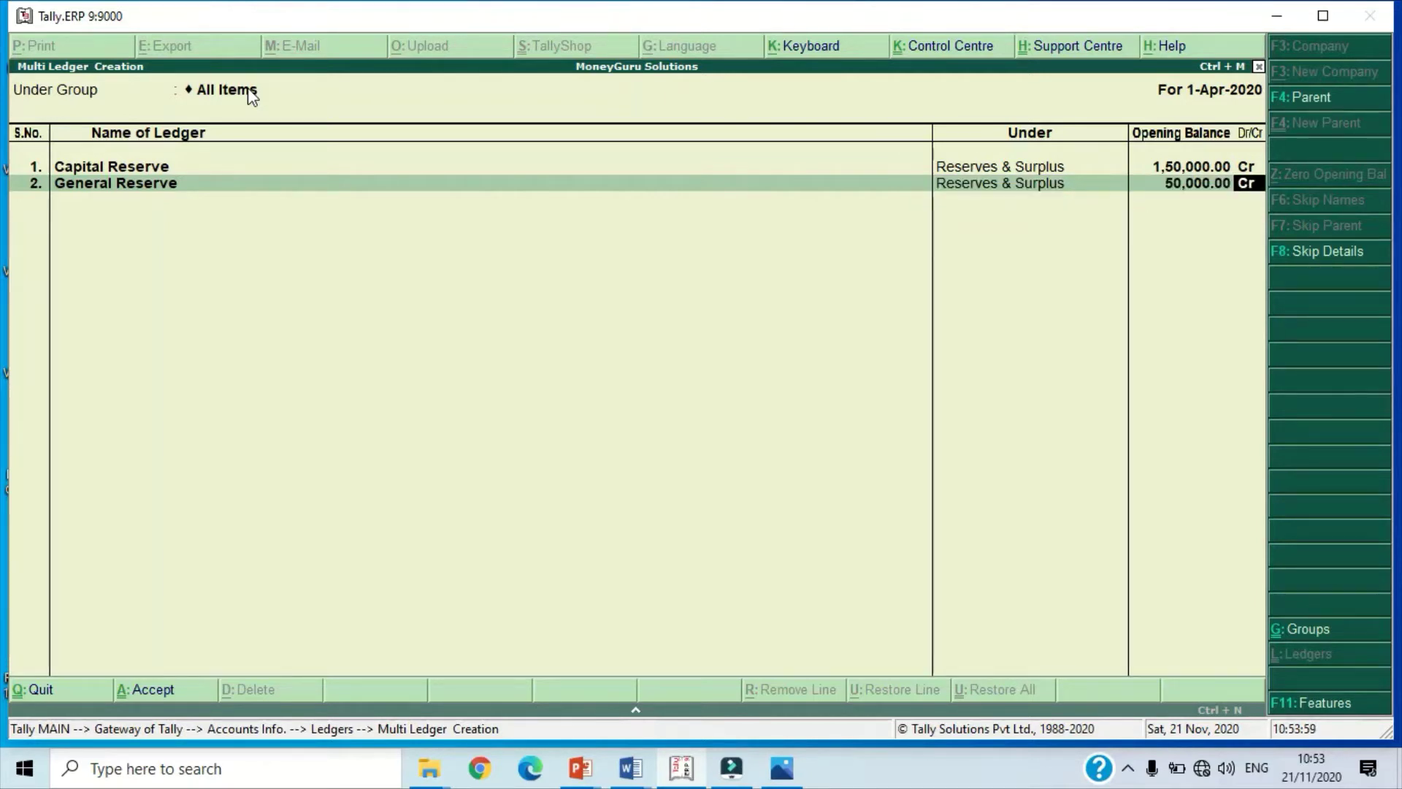
{"action": "key", "text": "Return"}
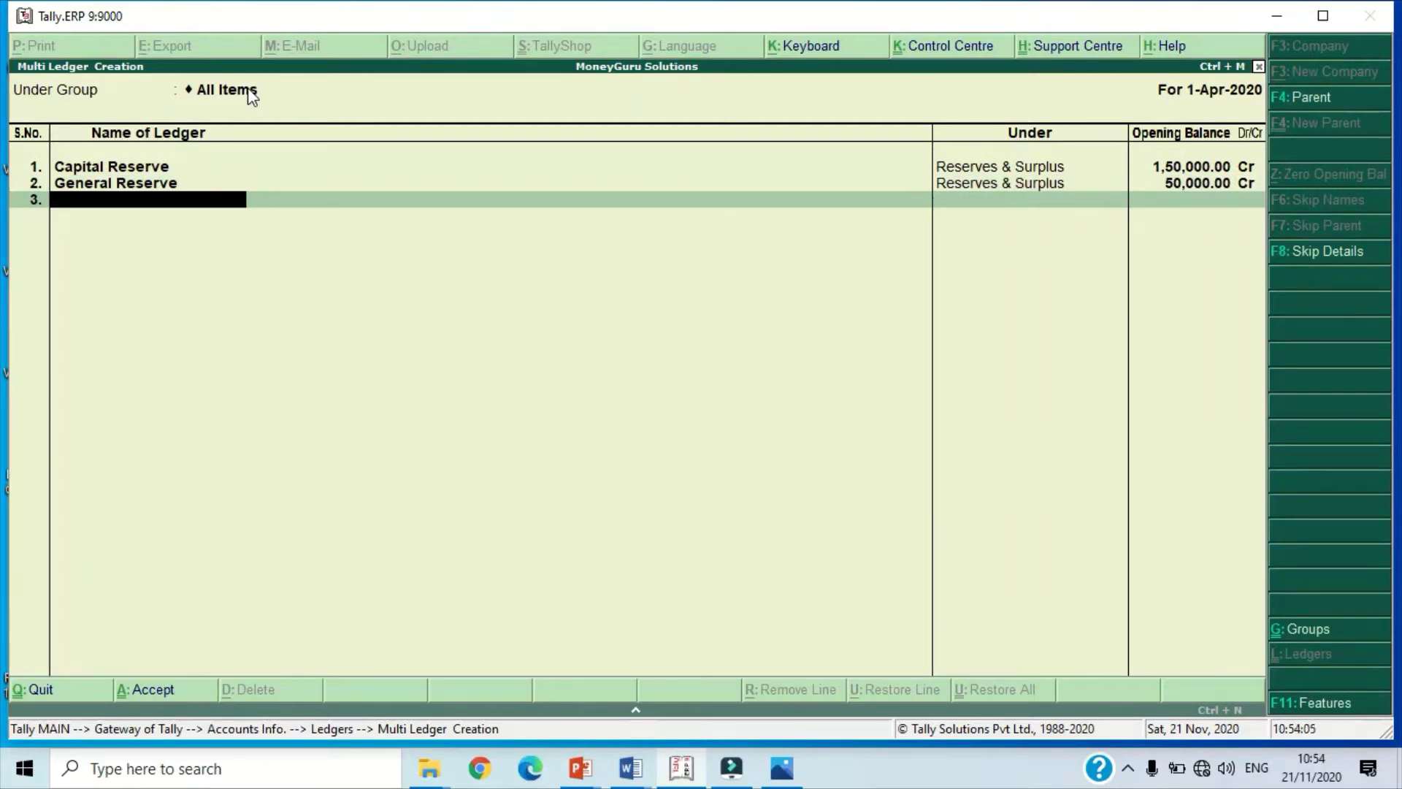
Step: Add the ledger Sony Electronics under Sundry Creditors with an opening balance of 5,000 Cr
{"action": "type", "text": "Sony Electronics"}
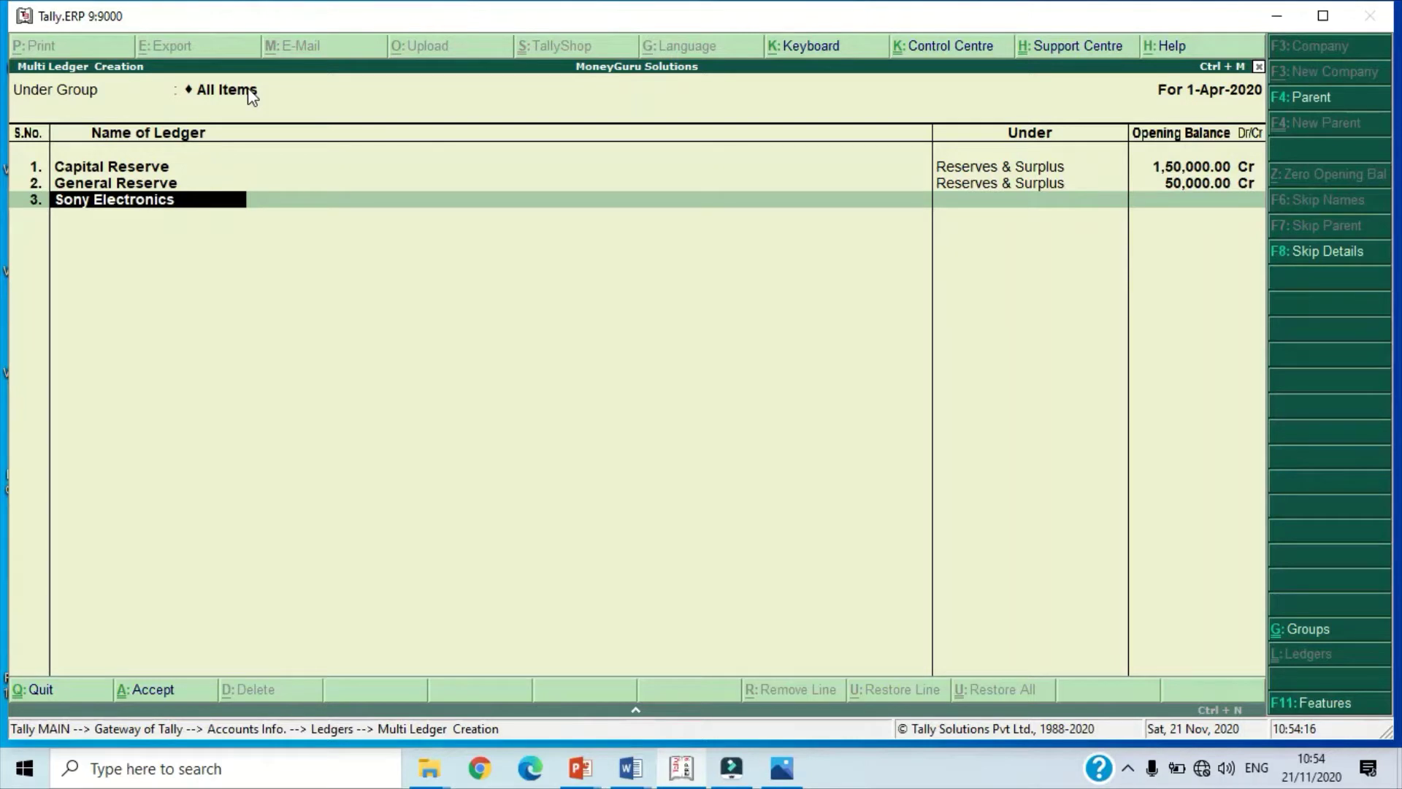
{"action": "key", "text": "Return"}
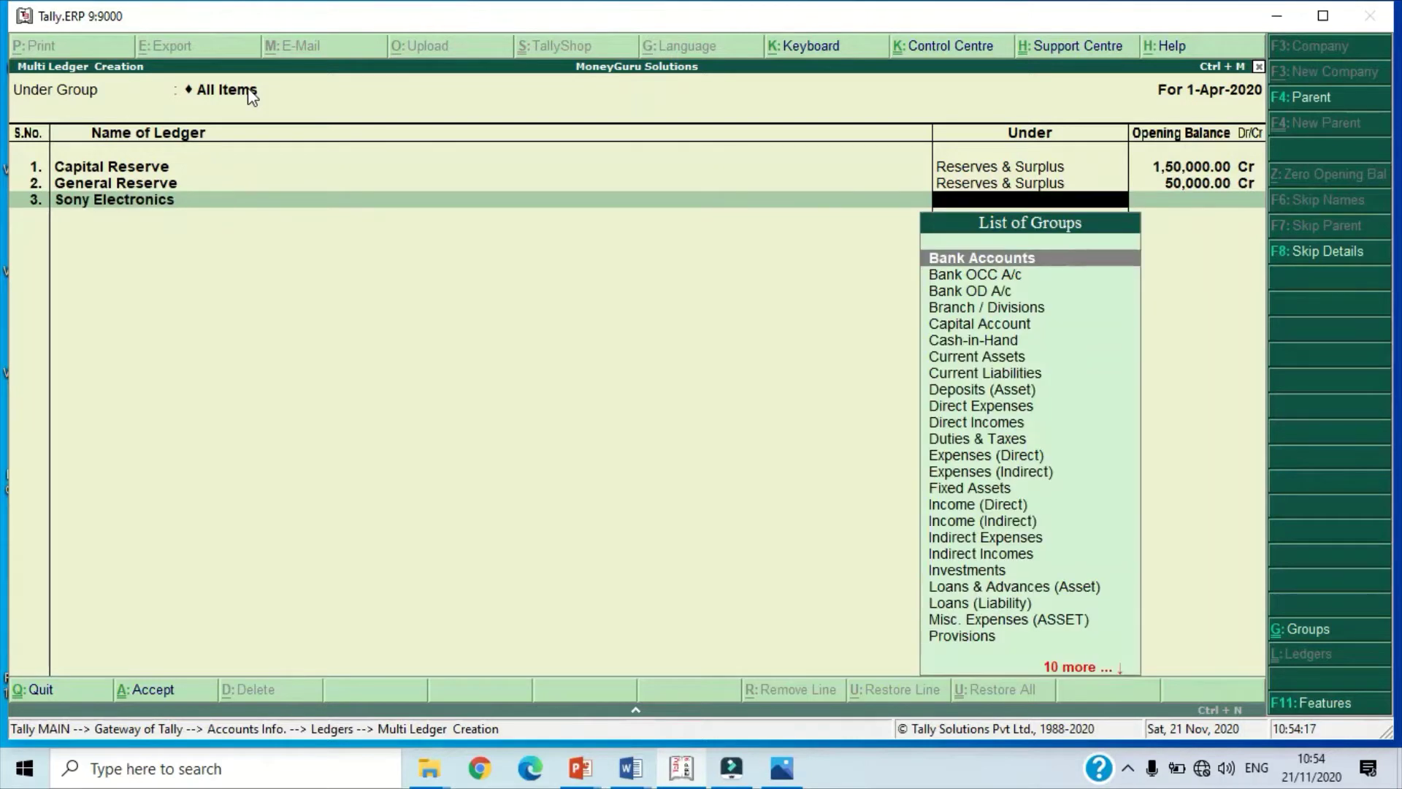
{"action": "type", "text": "Su"}
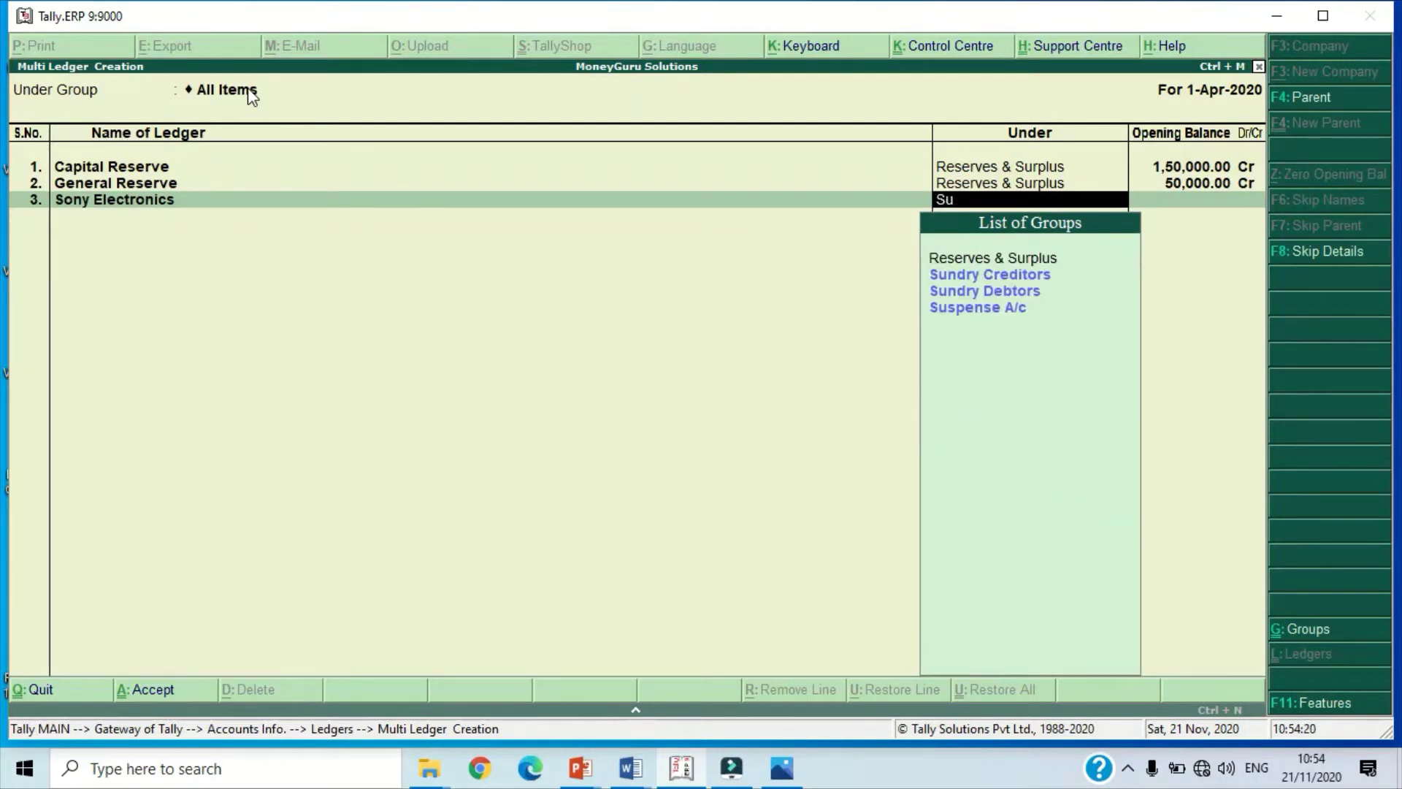
{"action": "key", "text": "Down"}
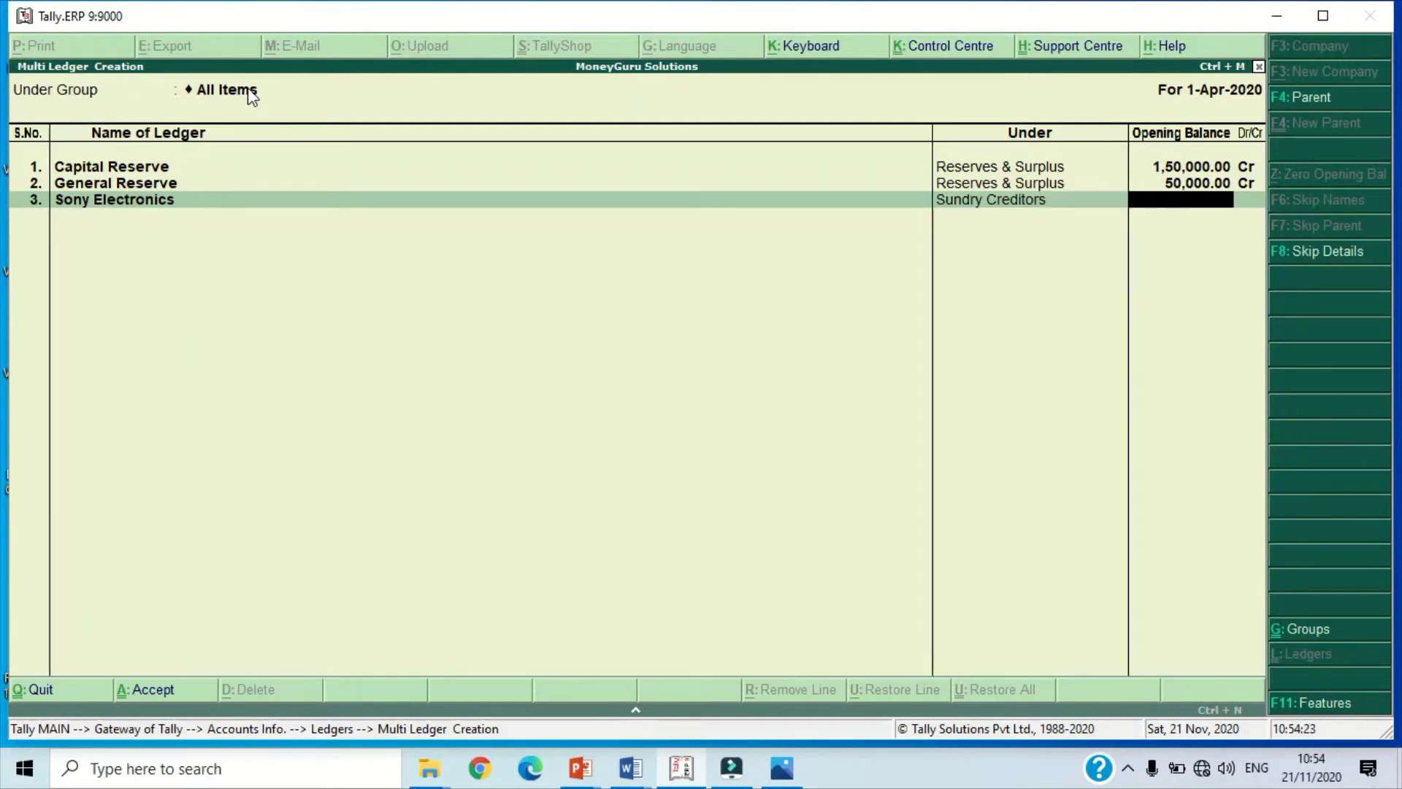
{"action": "key", "text": "Return"}
{"action": "type", "text": "5000"}
{"action": "key", "text": "Return"}
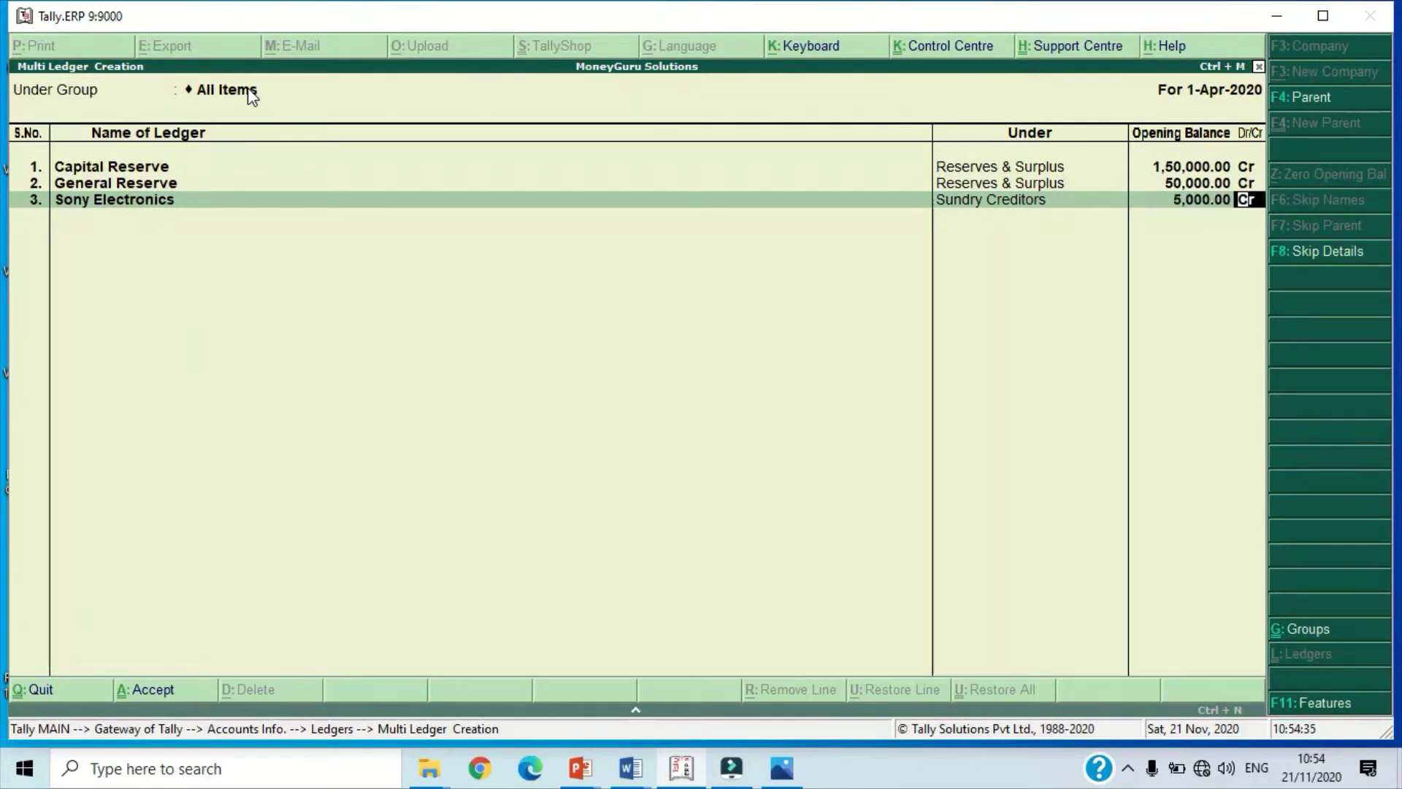
{"action": "key", "text": "Return"}
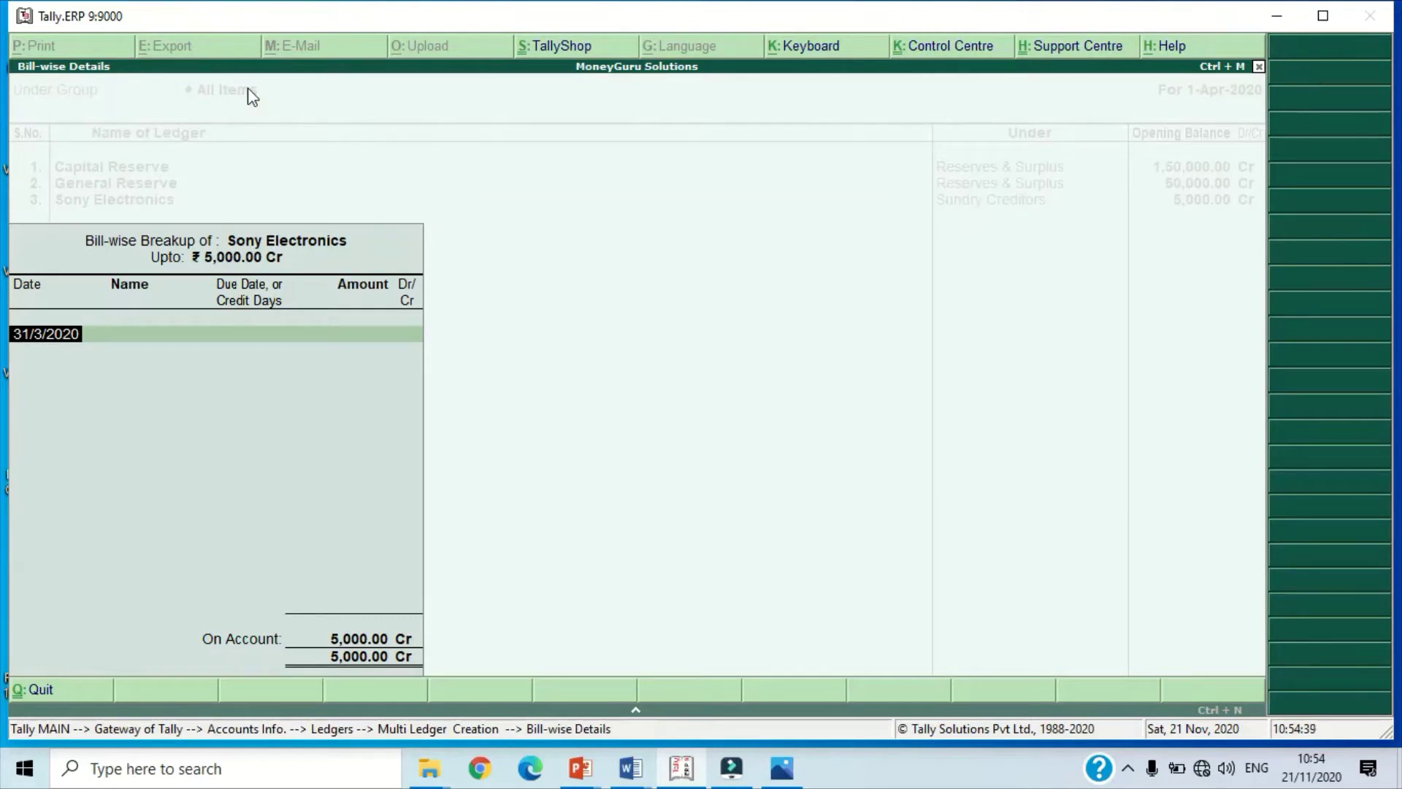
Step: Enter Sony Electronics' first opening bill SE/106, dated 31/3/2020 and due 31-Mar-2020, for 2,500 Cr
{"action": "key", "text": "Return"}
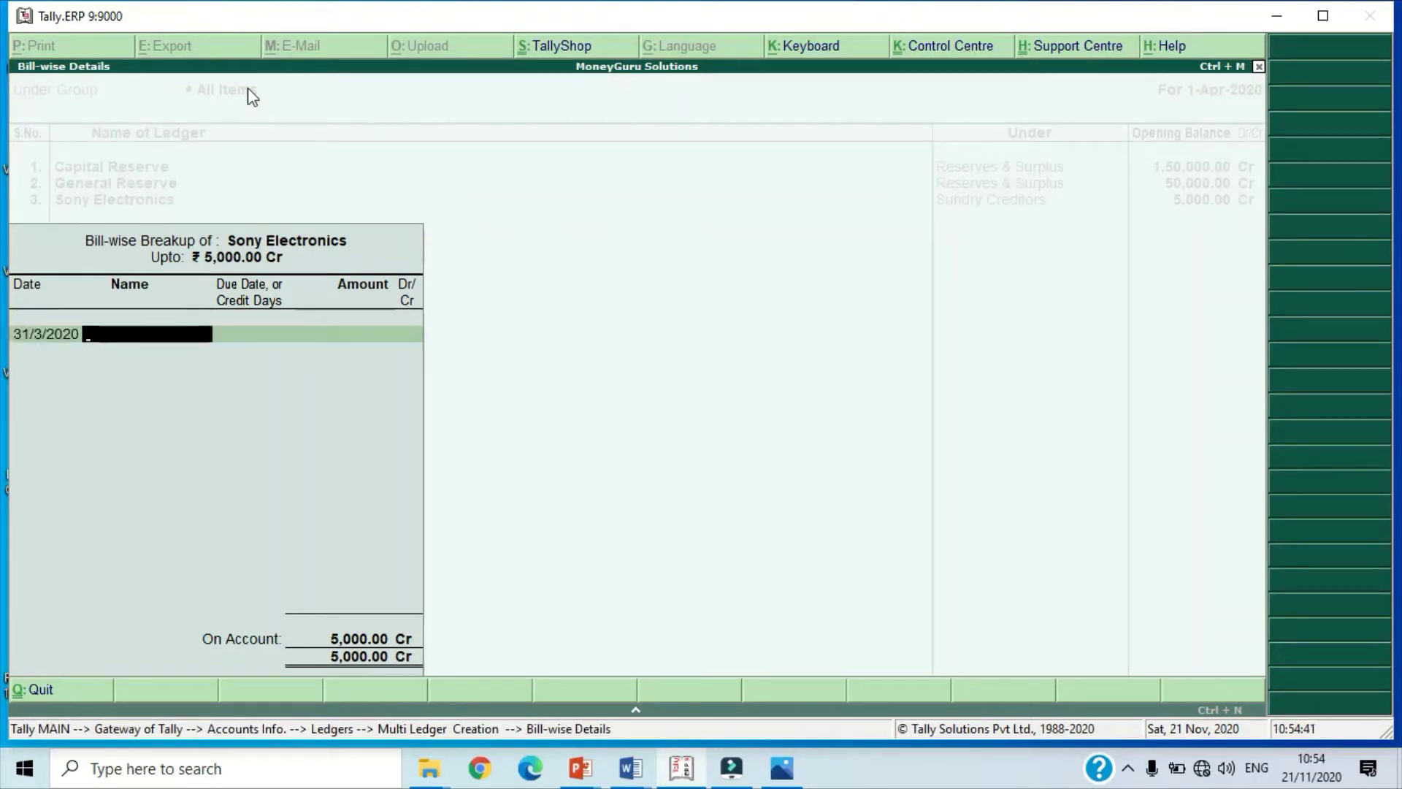
{"action": "type", "text": "SE/106"}
{"action": "key", "text": "Return"}
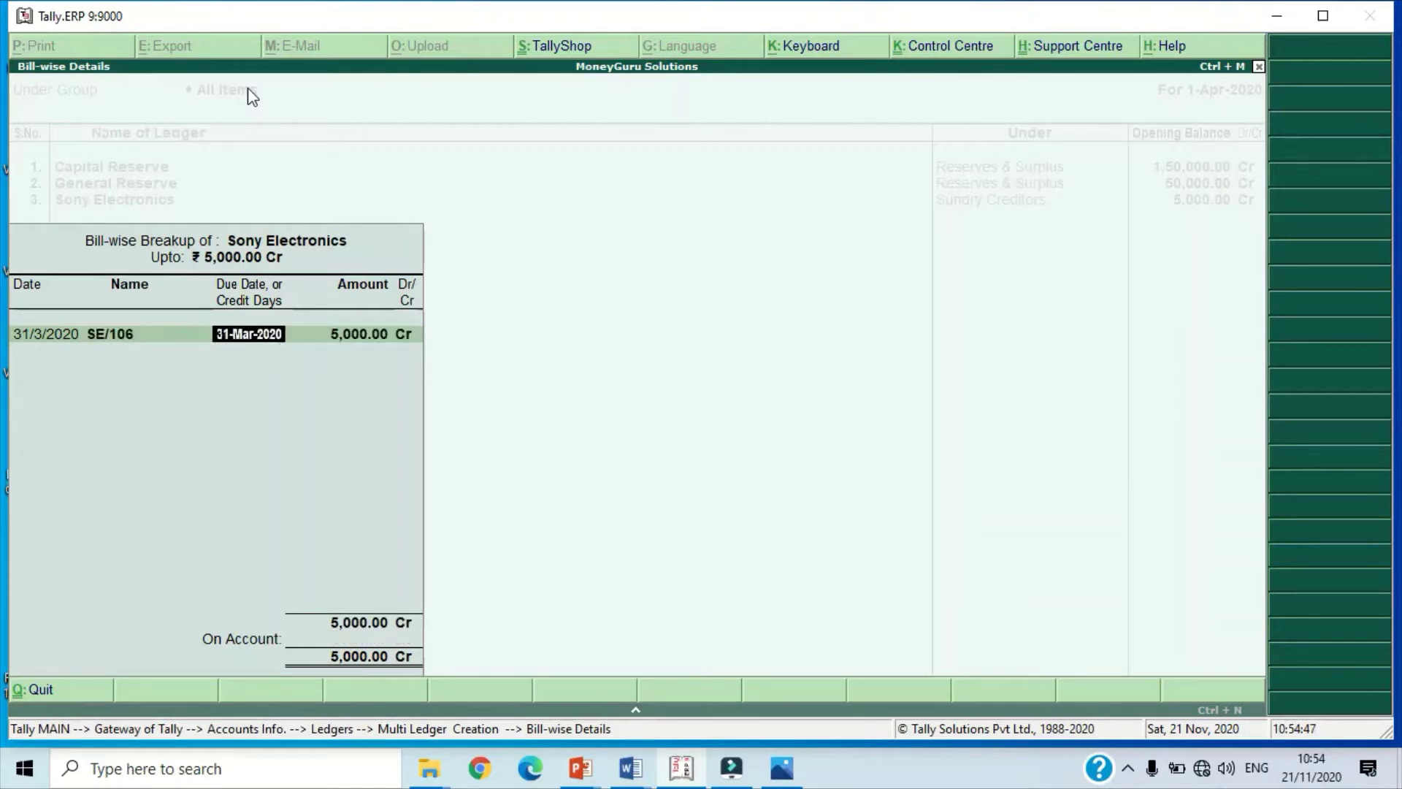
{"action": "key", "text": "Return"}
{"action": "type", "text": "2500"}
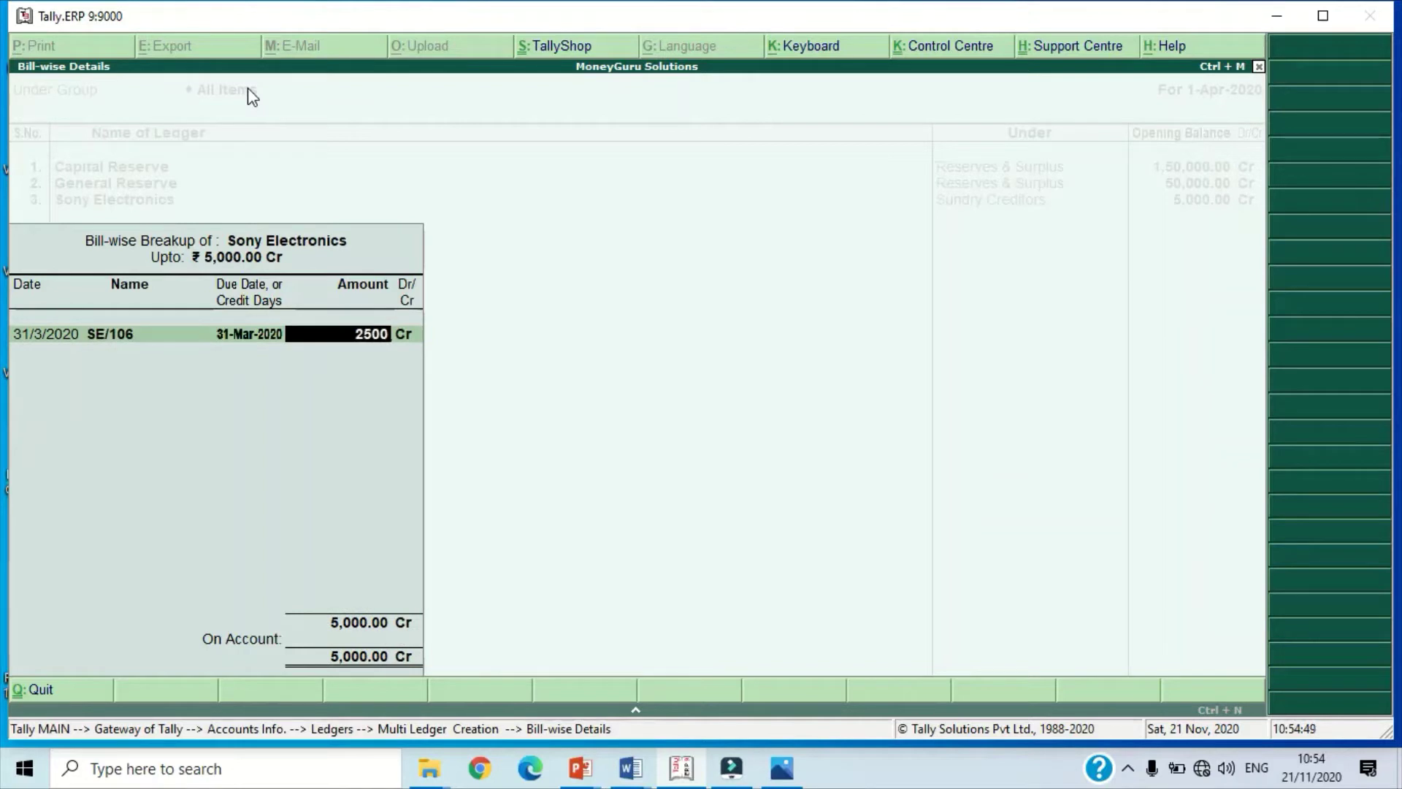
{"action": "key", "text": "Return"}
{"action": "key", "text": "Return"}
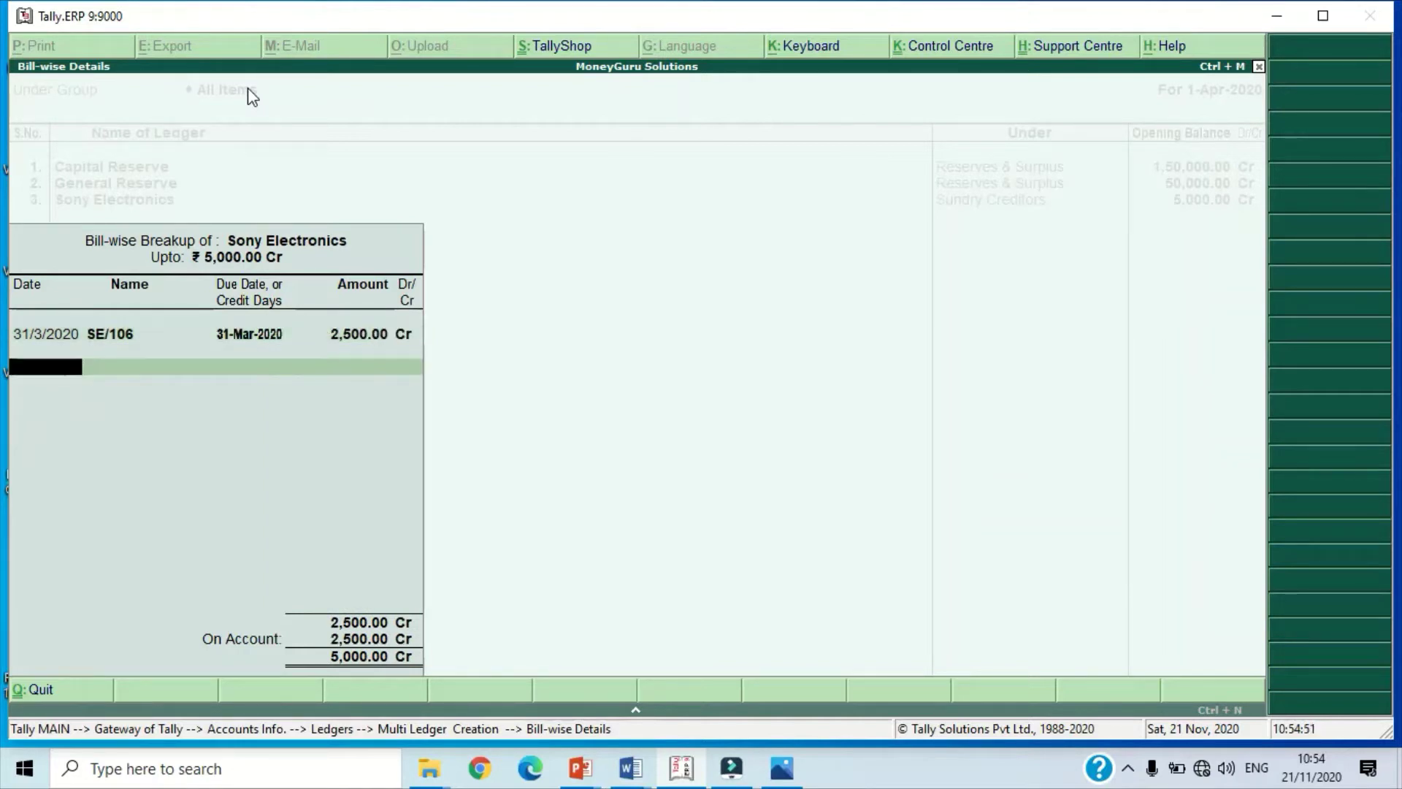
Step: Enter the second opening bill SE/177 dated 31/3/2020 for 2,500 Cr and complete Sony Electronics' bill-wise breakup
{"action": "type", "text": "31-"}
{"action": "key", "text": "BackSpace"}
{"action": "key", "text": "BackSpace"}
{"action": "key", "text": "BackSpace"}
{"action": "type", "text": "31/"}
{"action": "type", "text": "0"}
{"action": "type", "text": "3"}
{"action": "key", "text": "Return"}
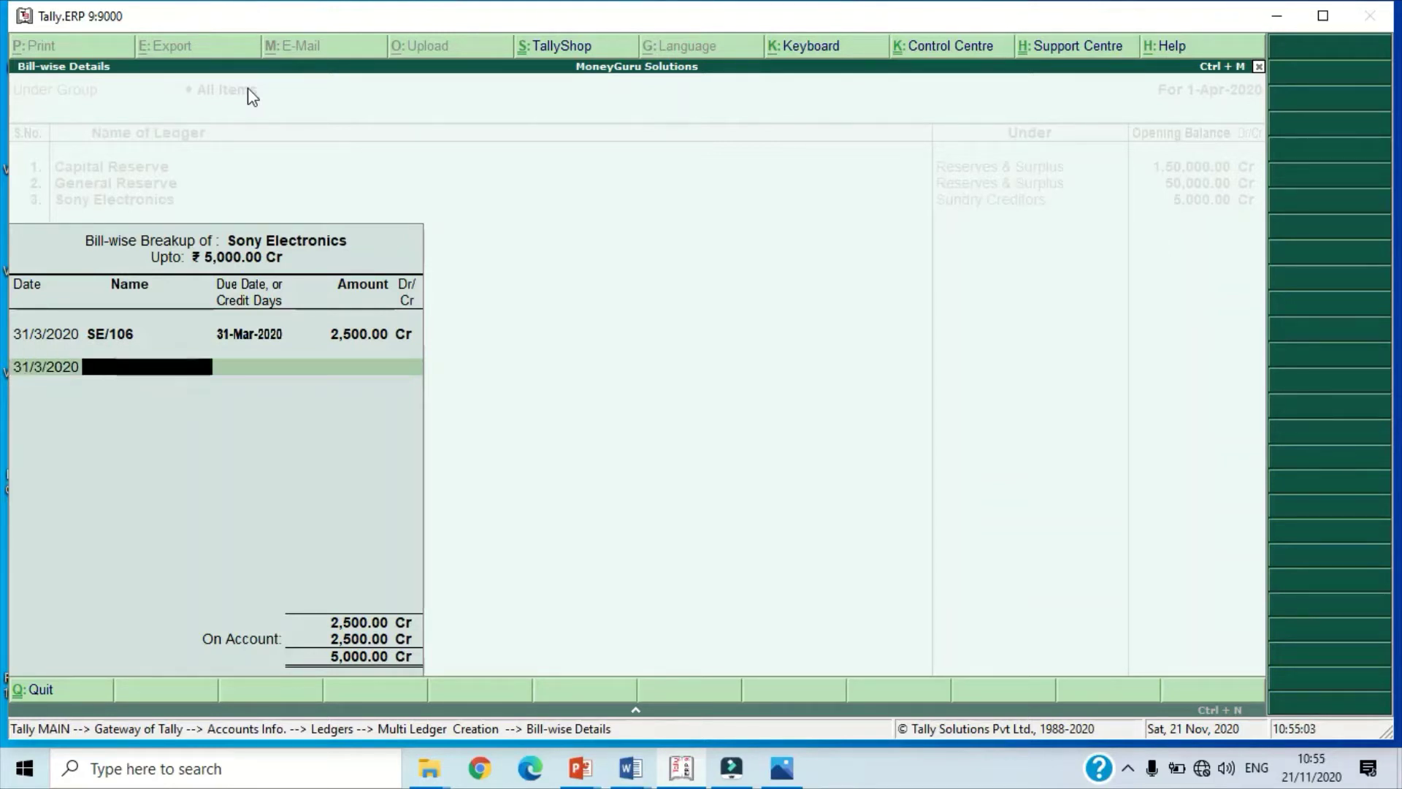
{"action": "type", "text": "SE/177"}
{"action": "key", "text": "Return"}
{"action": "key", "text": "Return"}
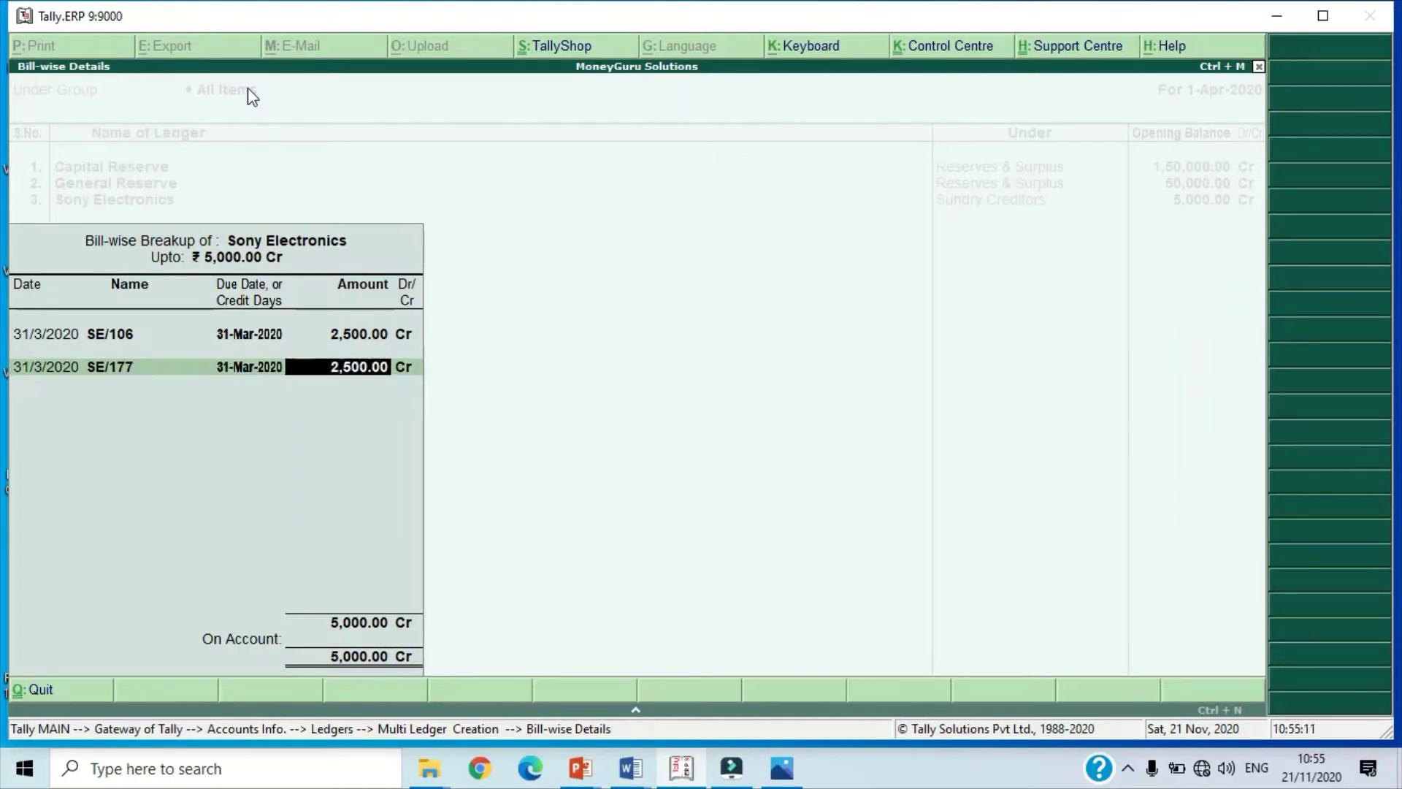
{"action": "key", "text": "Return"}
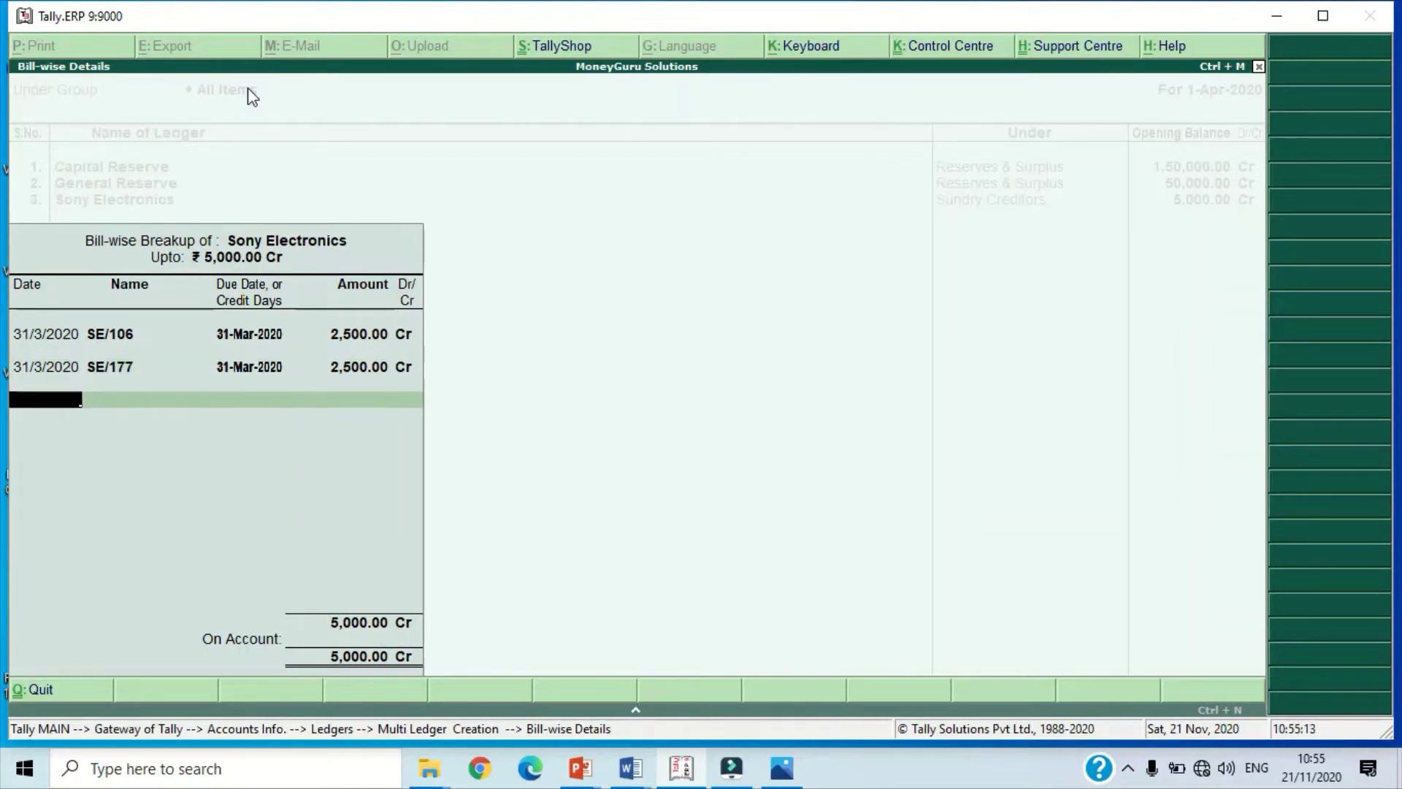
{"action": "key", "text": "Return"}
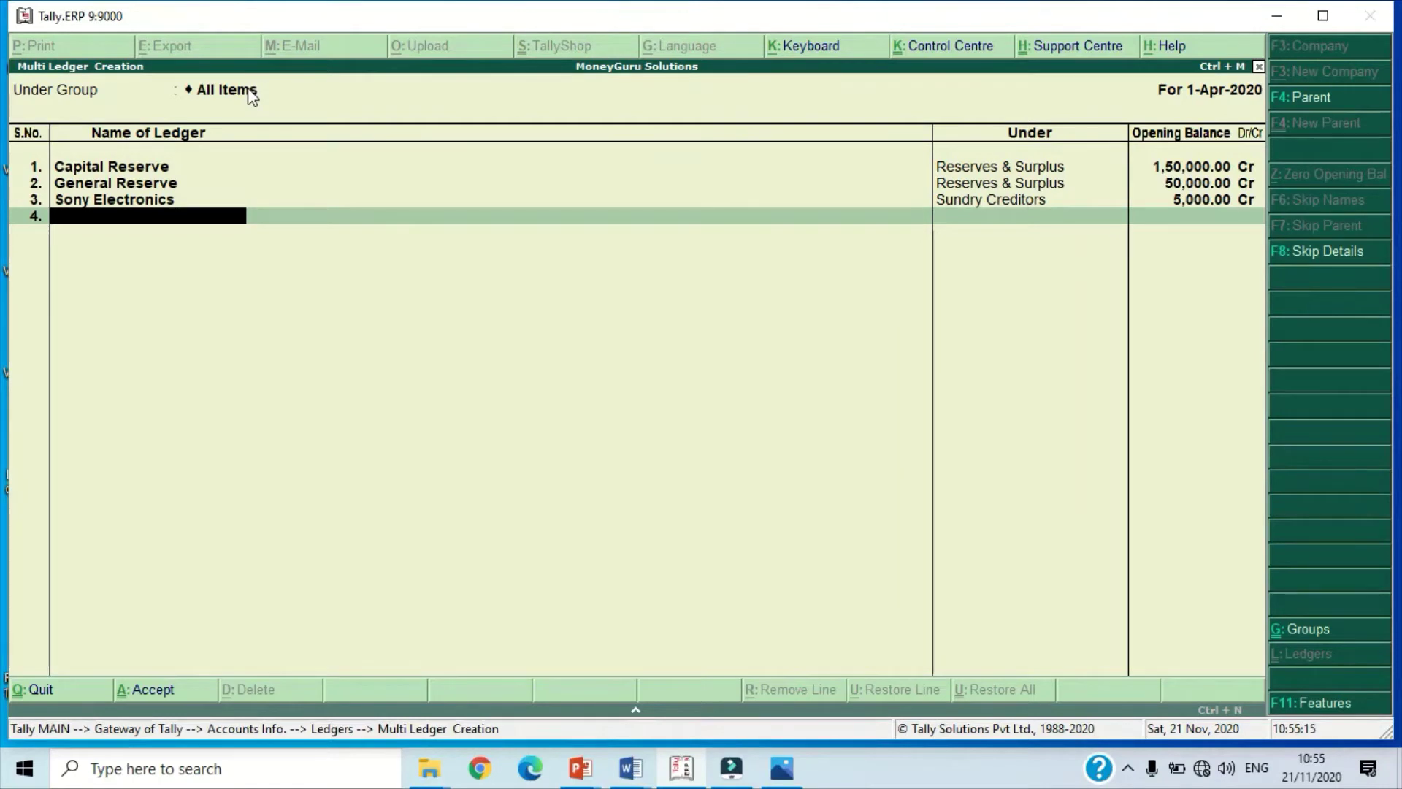
Step: Add the ledger Ishan Ltd under Sundry Creditors with an opening balance of 8,500 Cr
{"action": "type", "text": "Ishan Ltd"}
{"action": "key", "text": "Return"}
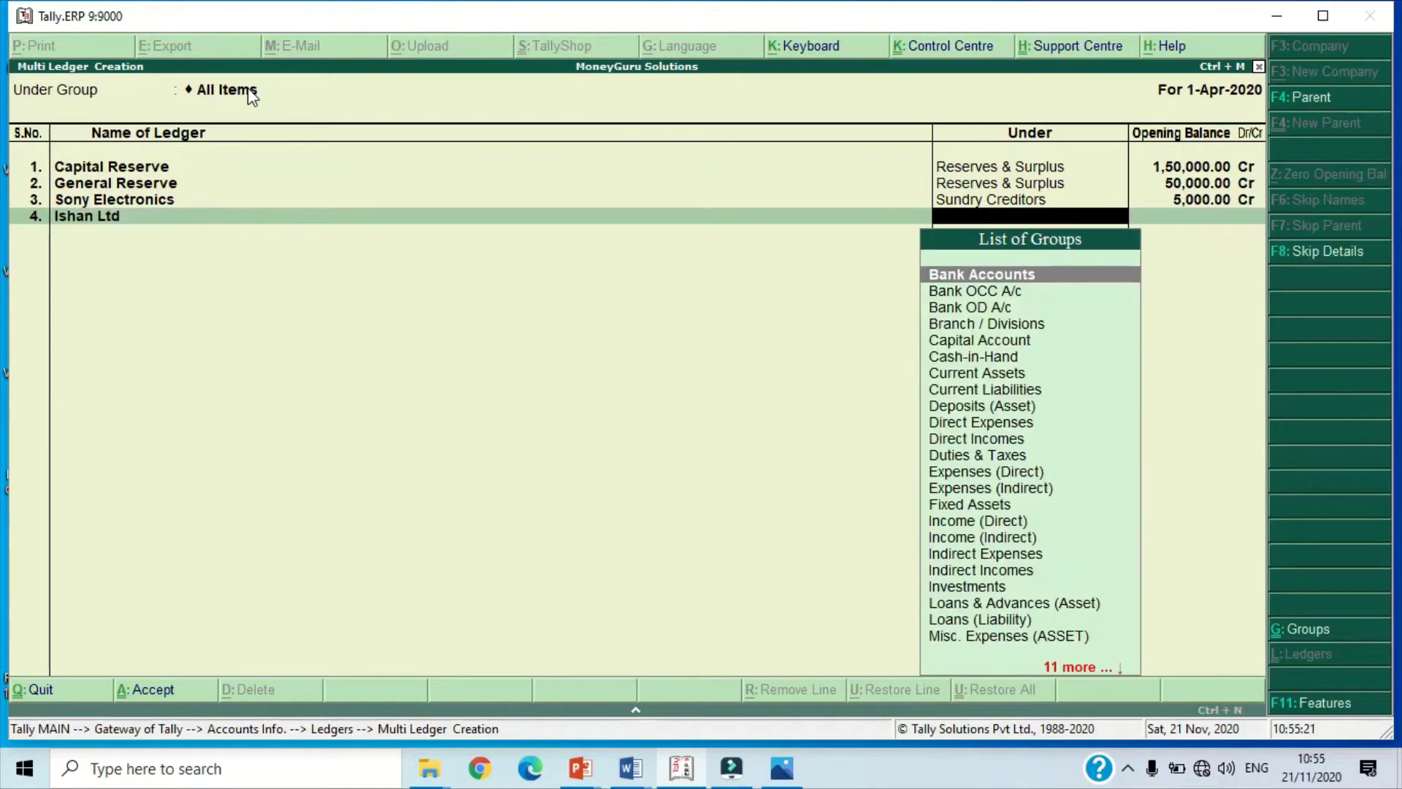
{"action": "type", "text": "Su"}
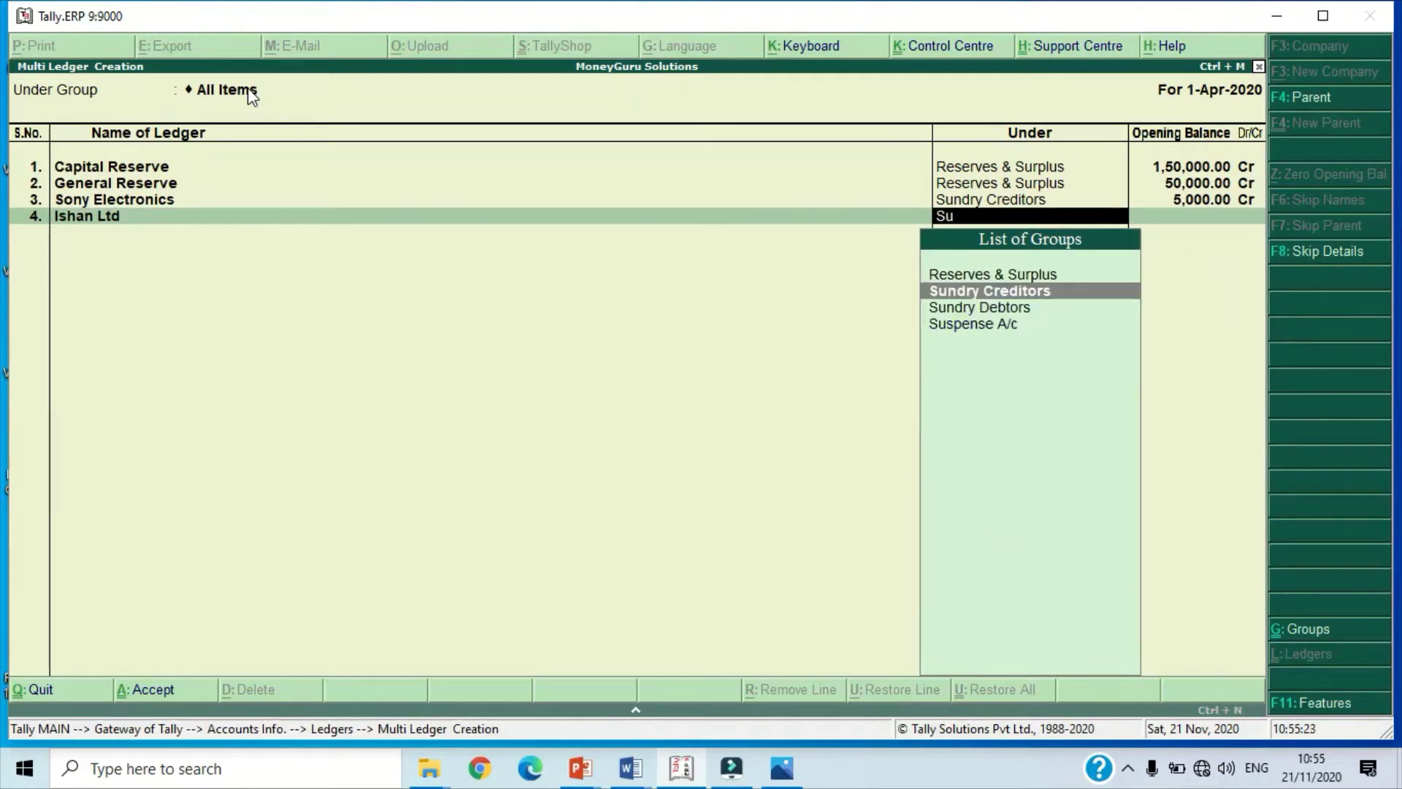
{"action": "key", "text": "Return"}
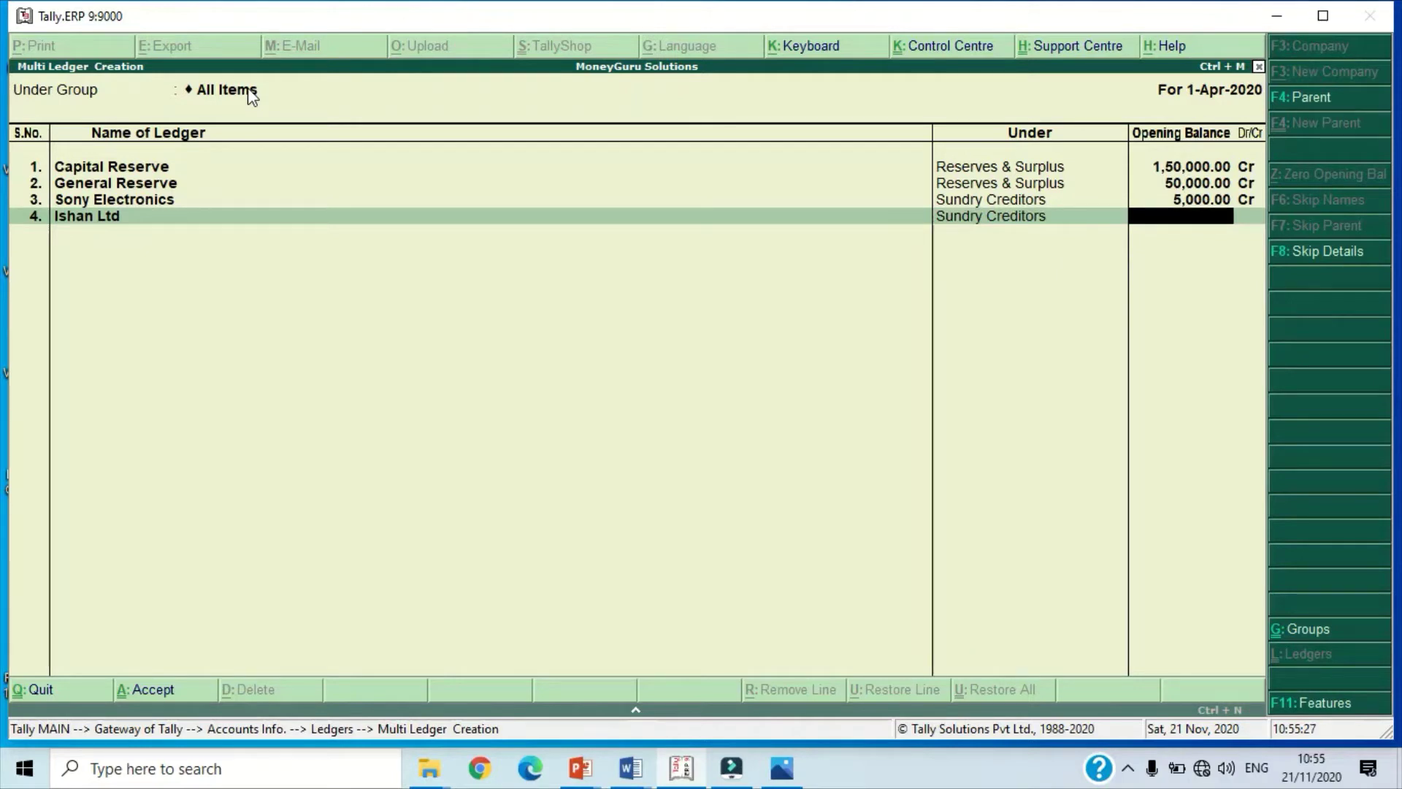
{"action": "type", "text": "8500"}
{"action": "key", "text": "Return"}
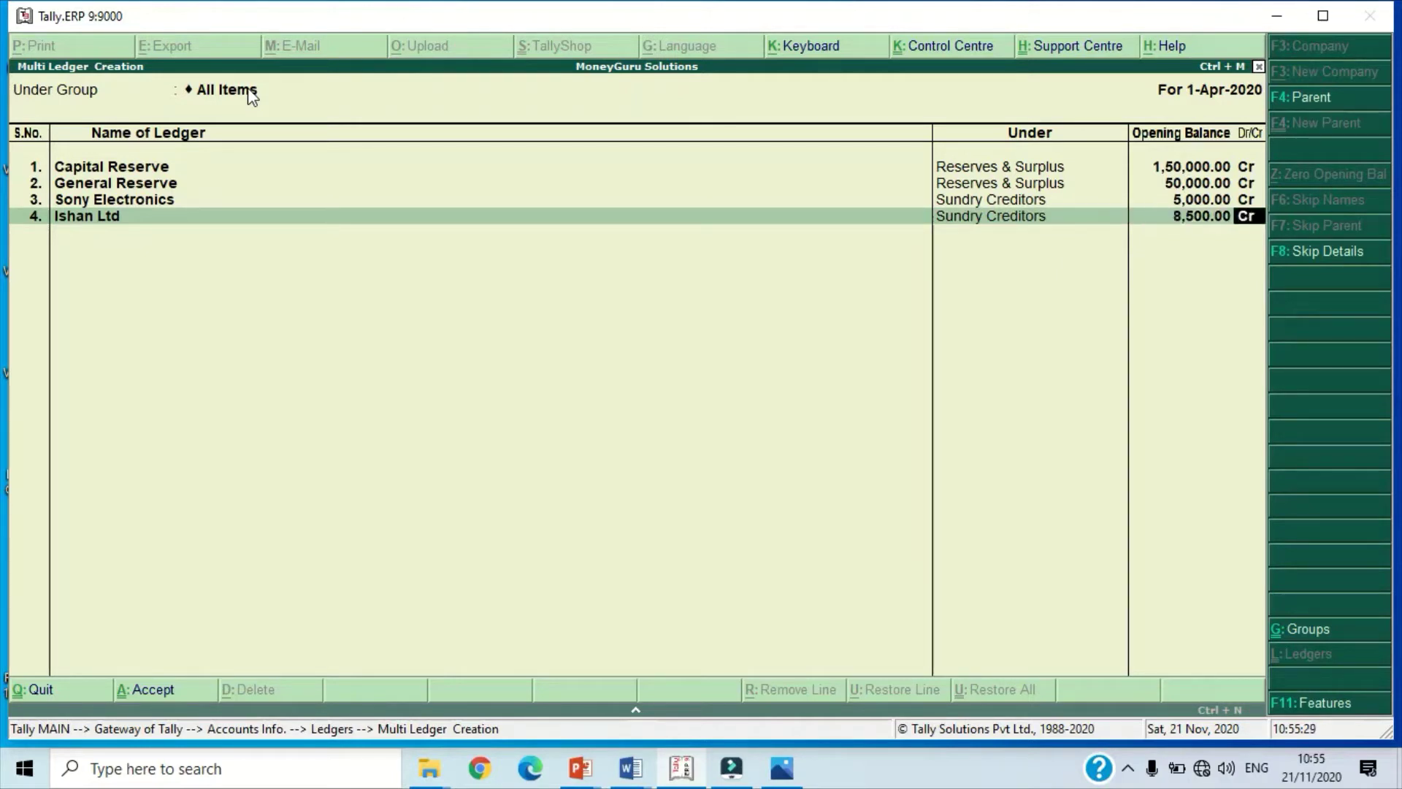
{"action": "key", "text": "Return"}
Step: Allocate Ishan Ltd's full opening balance to bill IL/589 dated 31/3/2020 and complete its bill-wise breakup
{"action": "key", "text": "Return"}
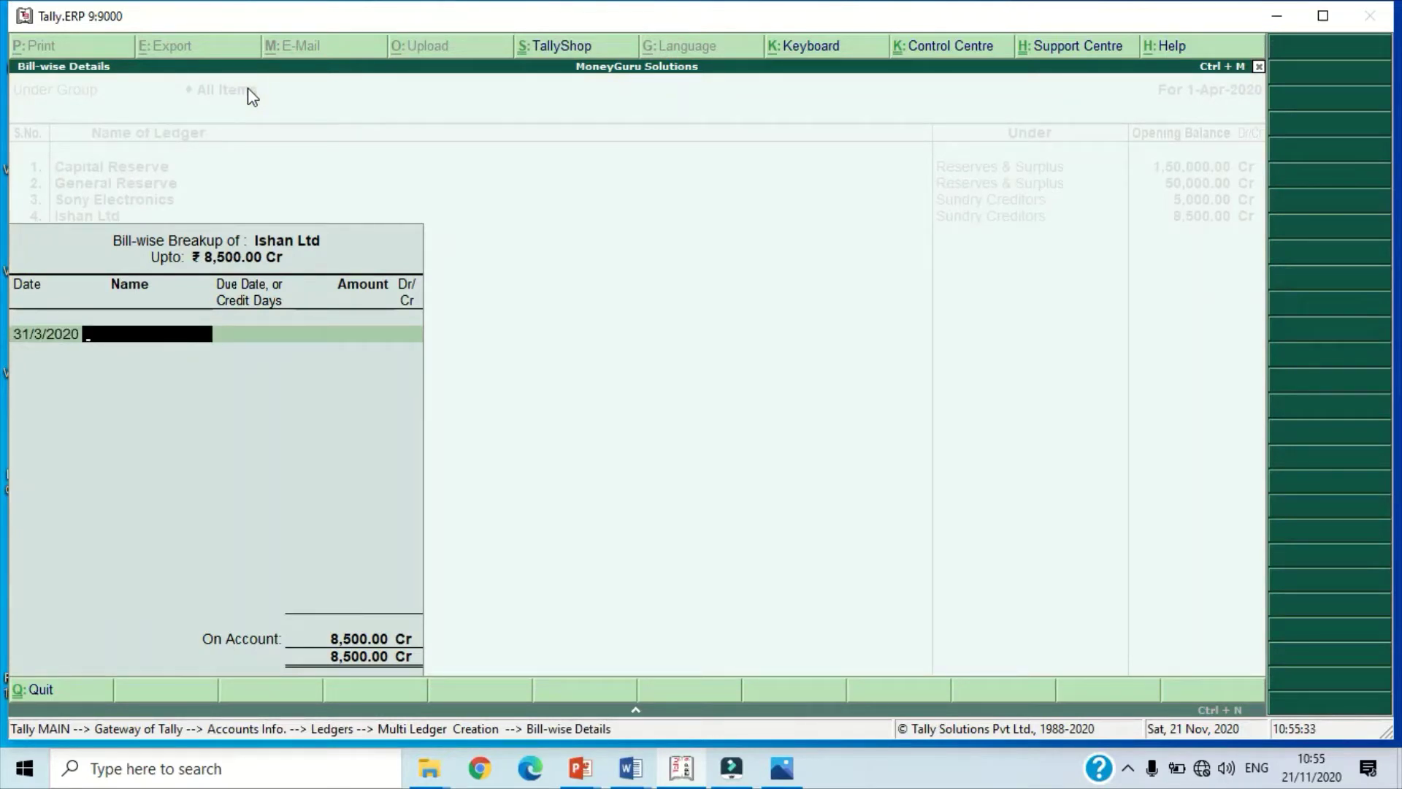
{"action": "type", "text": "IL/589"}
{"action": "key", "text": "Return"}
{"action": "key", "text": "Return"}
{"action": "key", "text": "Return"}
{"action": "key", "text": "Return"}
{"action": "key", "text": "Return"}
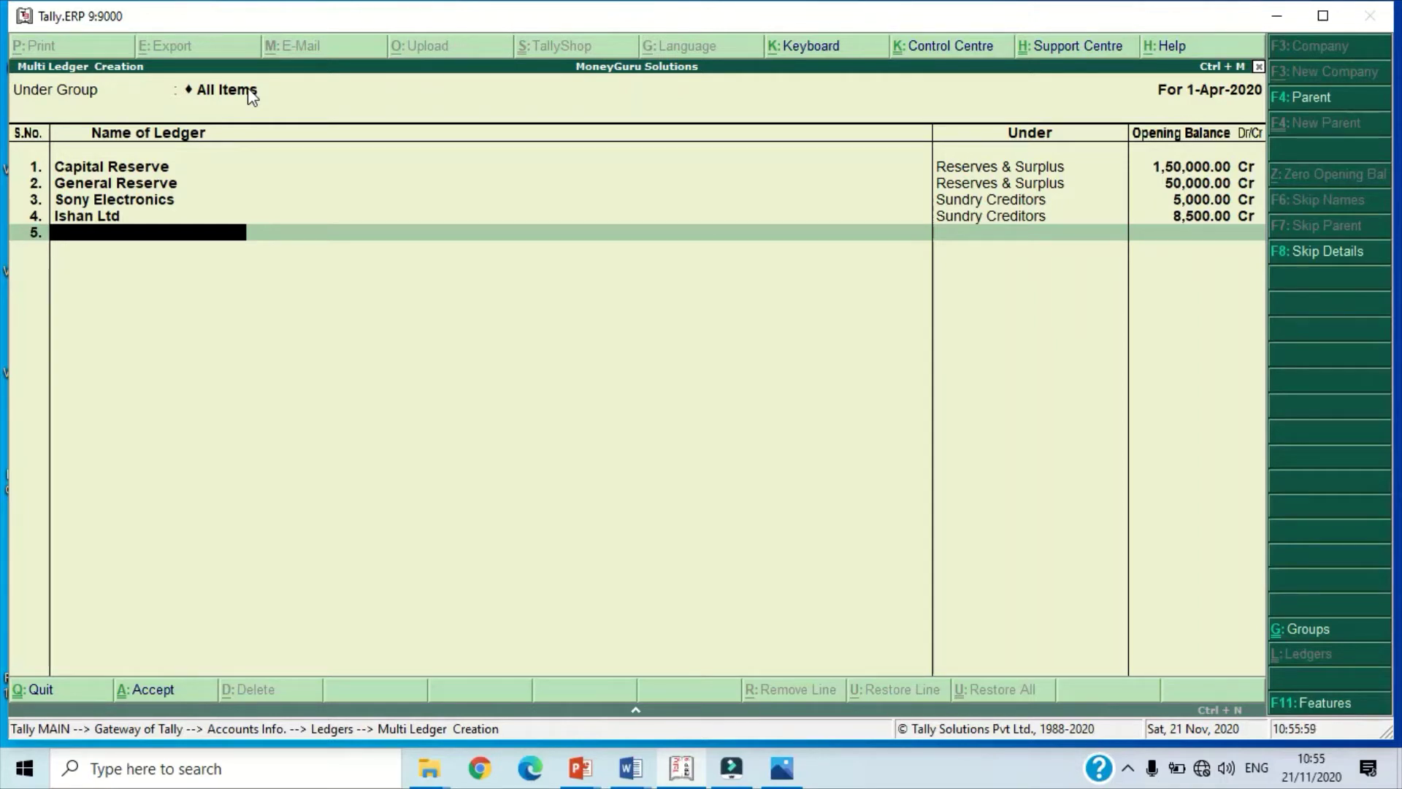
Step: Name the fifth ledger O/s Rent and start creating a new group named Outstanding Expenses for it
{"action": "type", "text": "O/s Rent"}
{"action": "key", "text": "Return"}
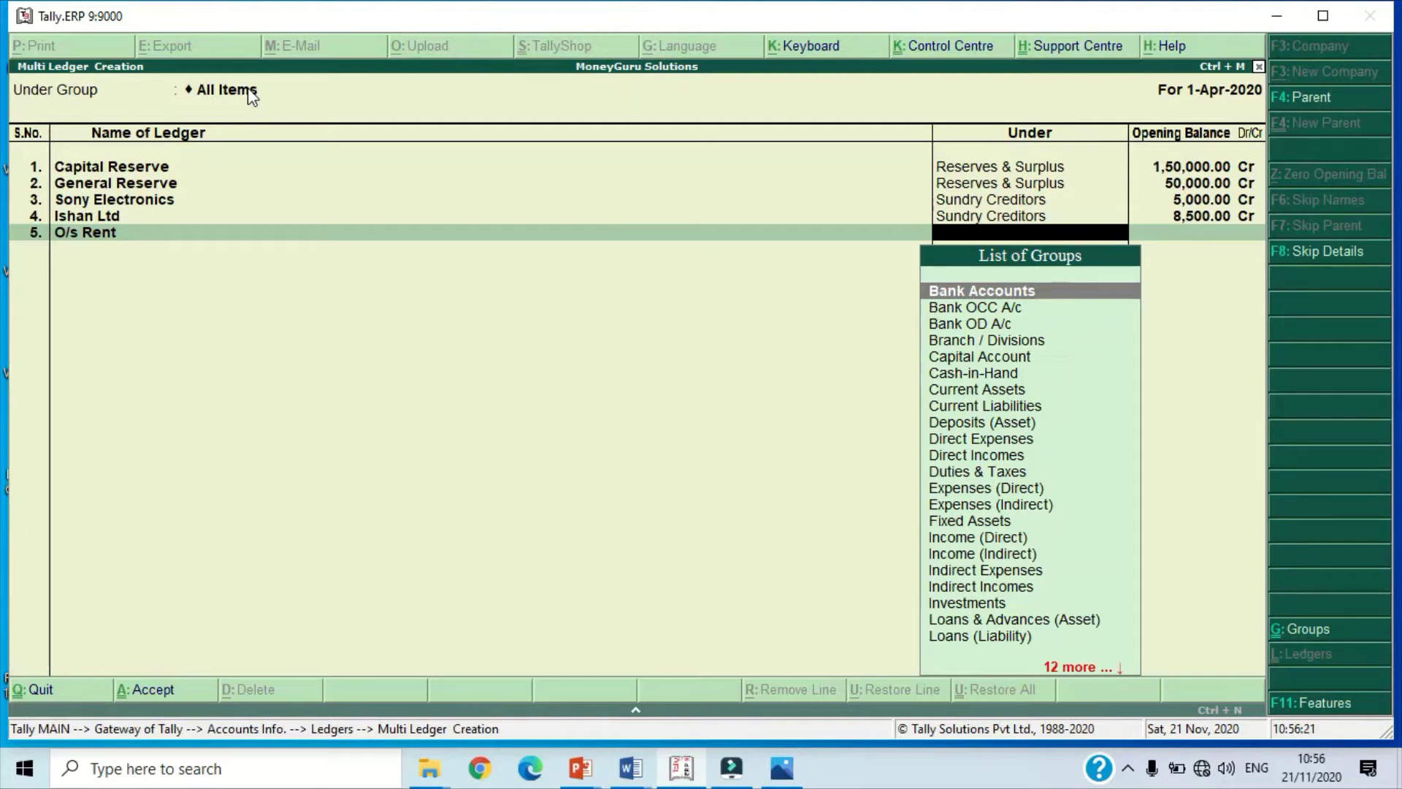
{"action": "type", "text": "O"}
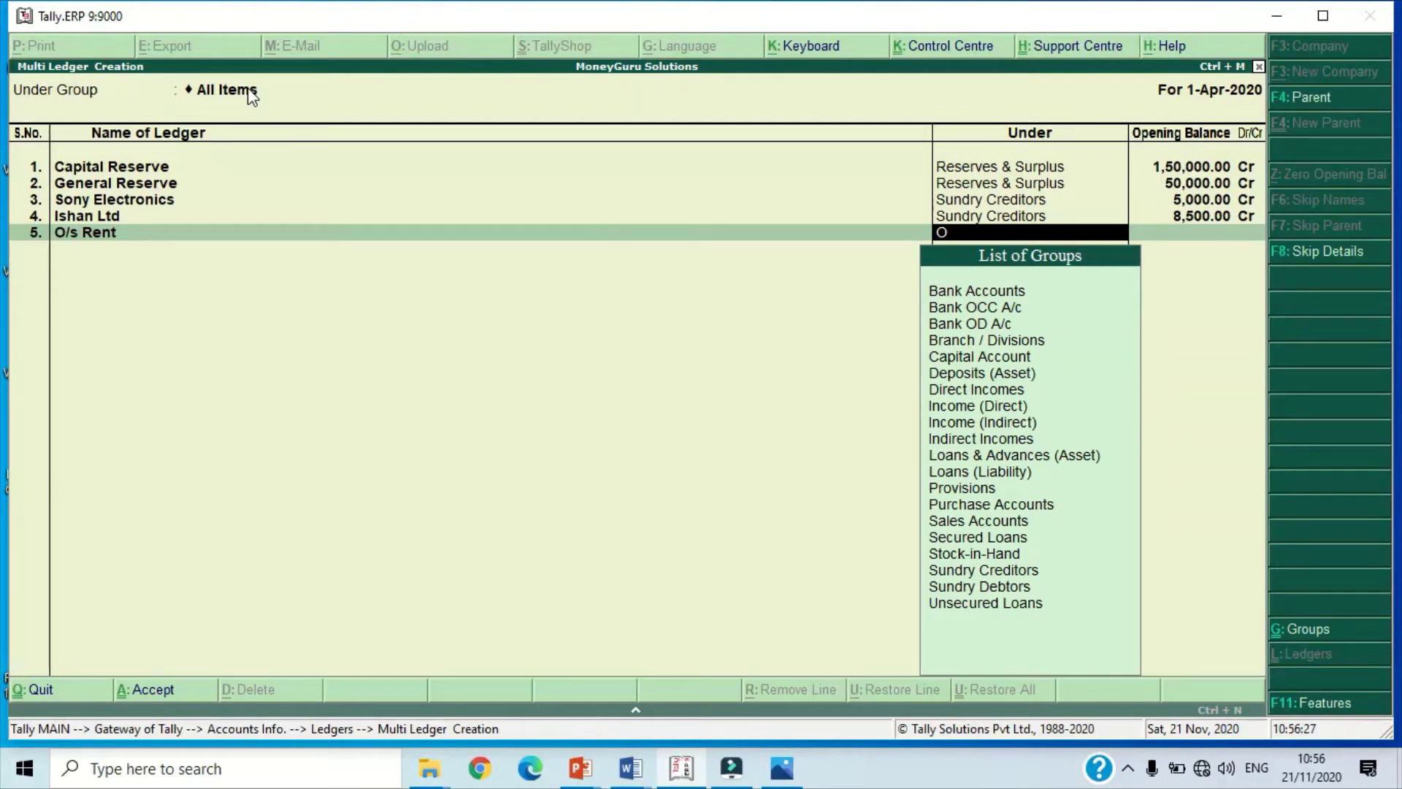
{"action": "key", "text": "alt+c"}
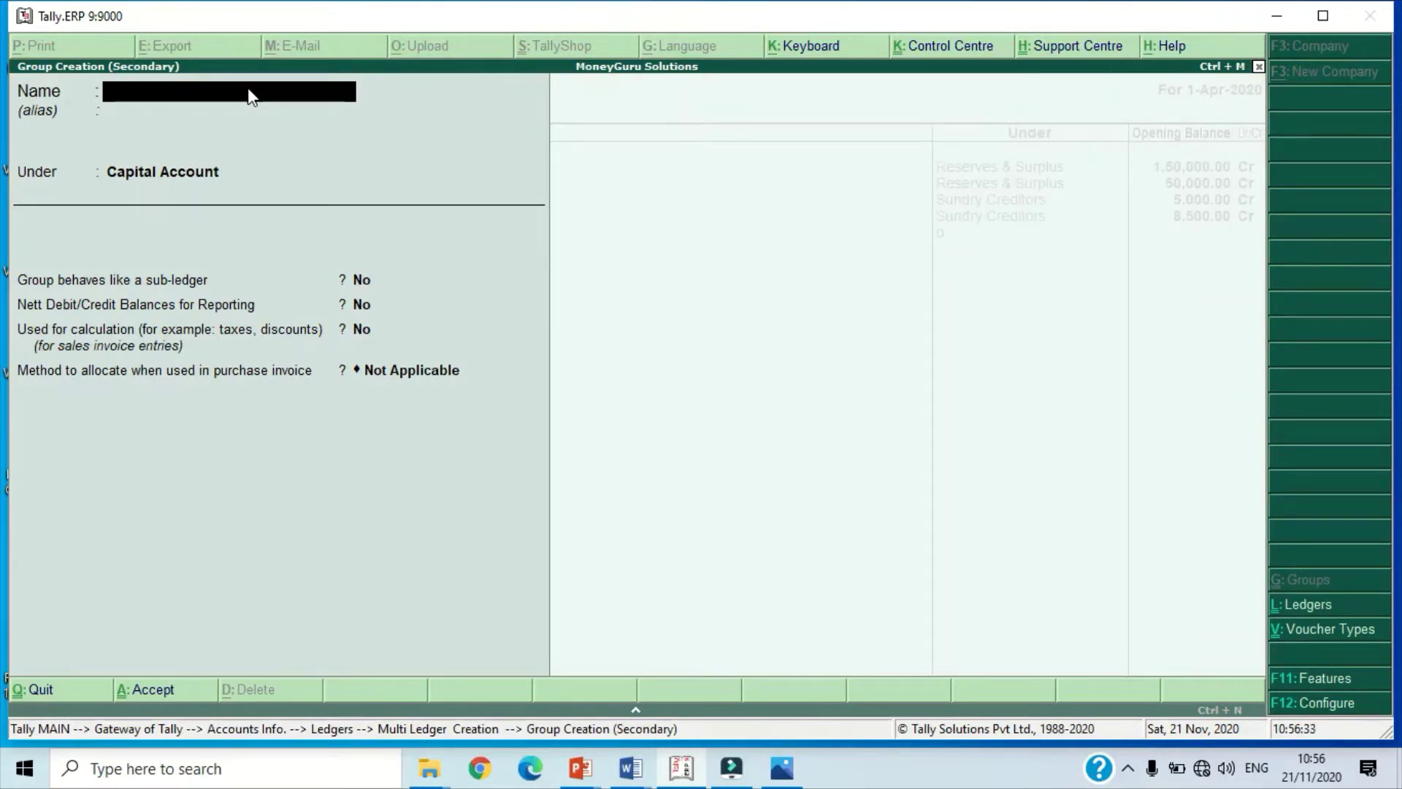
{"action": "type", "text": "Outstanding"}
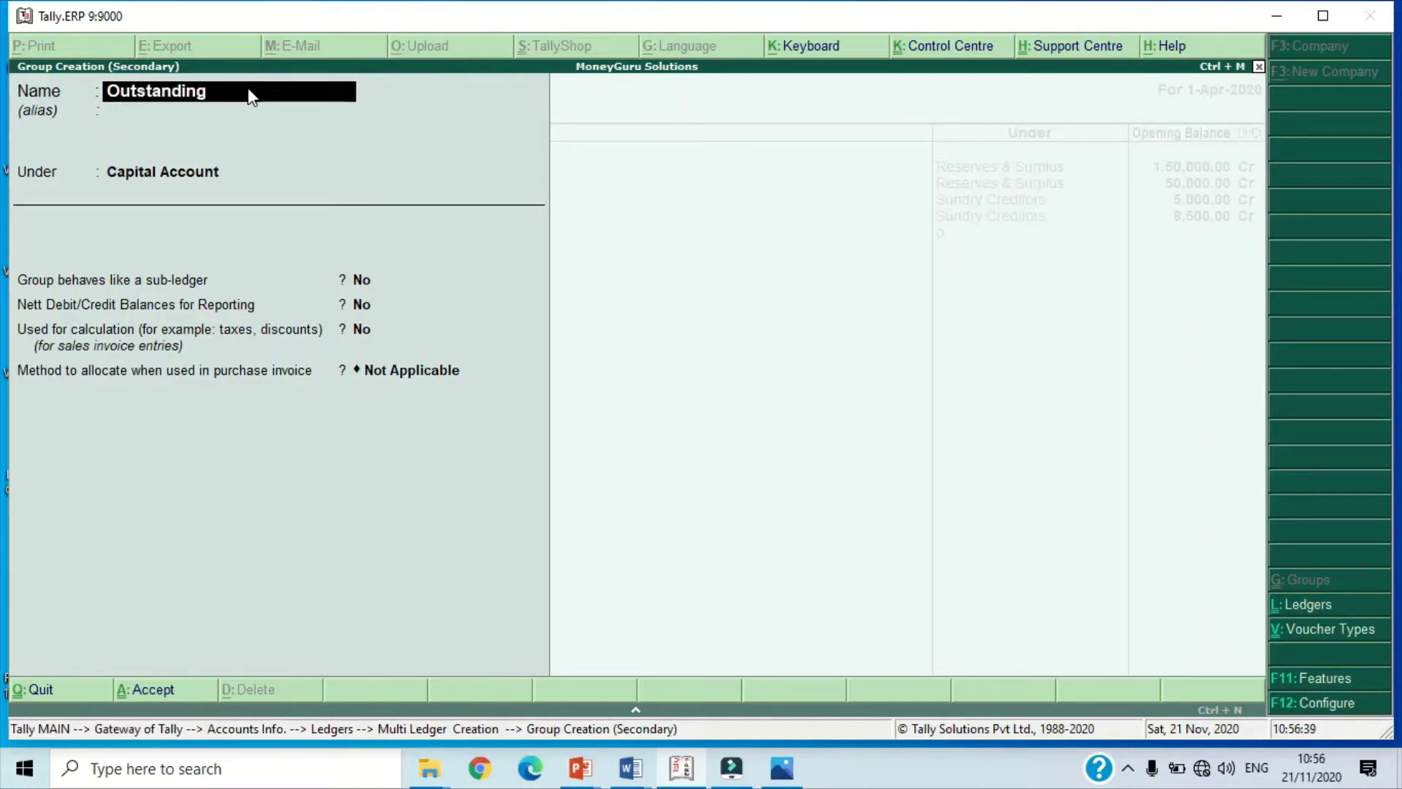
{"action": "type", "text": " Expenses"}
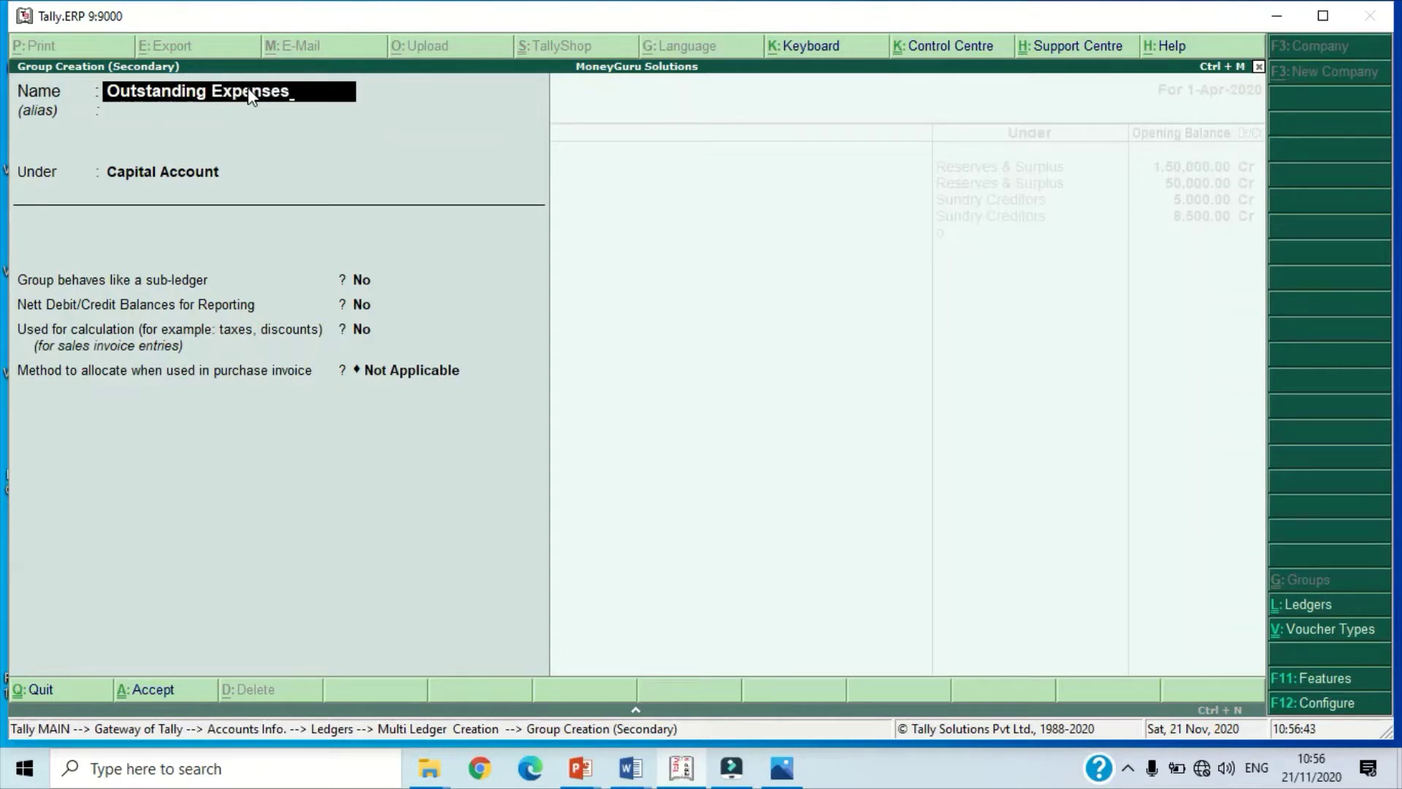
Step: Place the Outstanding Expenses group under Current Liabilities, keep its remaining options at their defaults, and save it
{"action": "key", "text": "Return"}
{"action": "key", "text": "Return"}
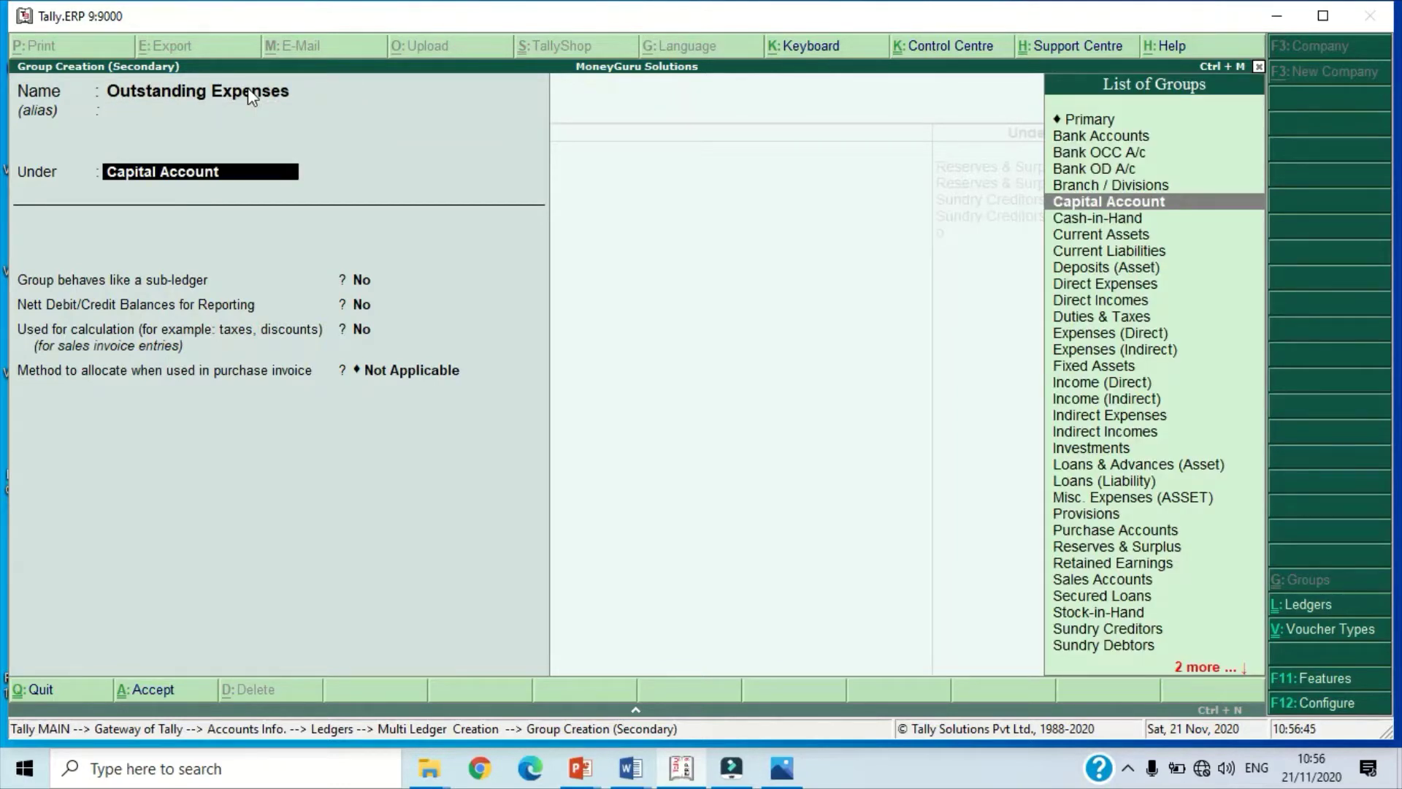
{"action": "type", "text": "Cu"}
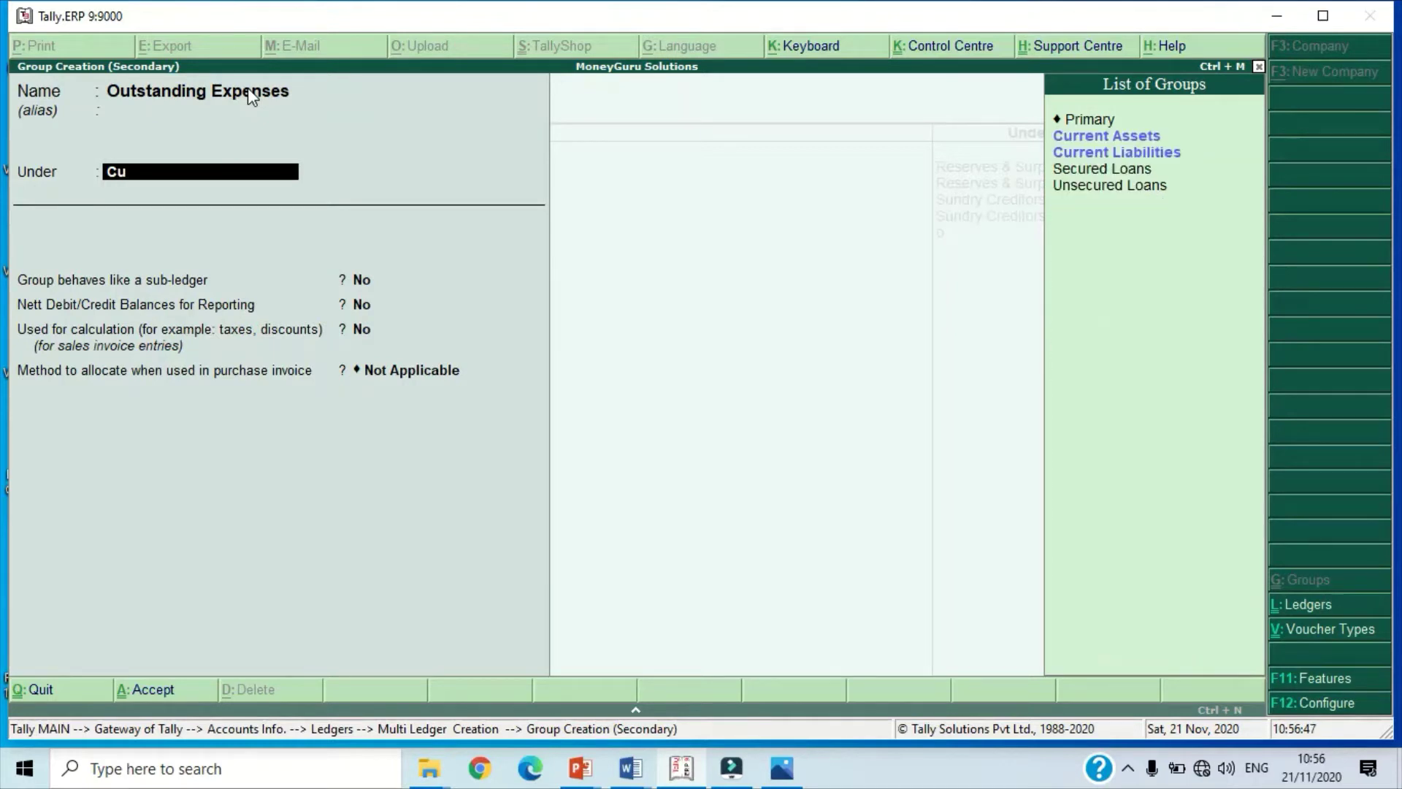
{"action": "key", "text": "Down"}
{"action": "key", "text": "Down"}
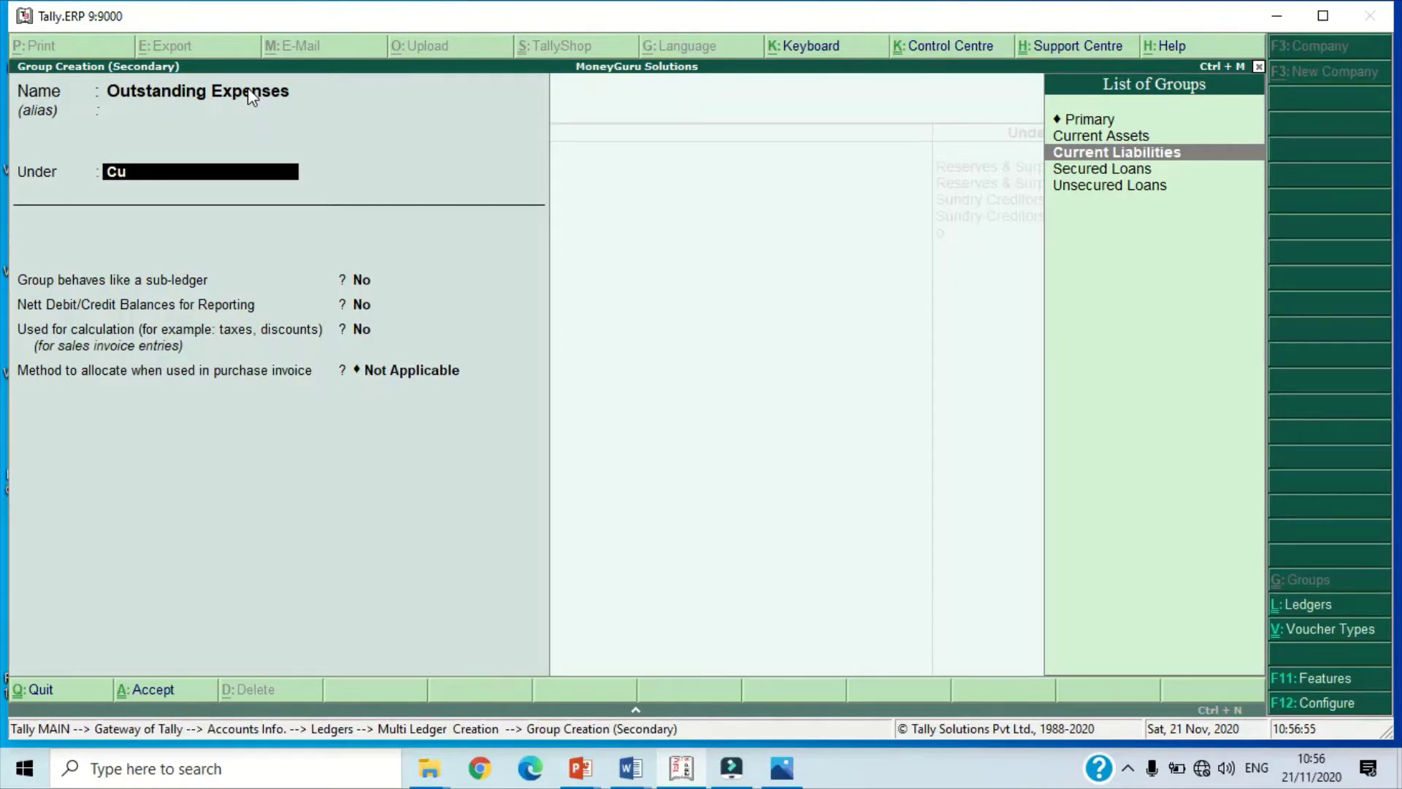
{"action": "key", "text": "Return"}
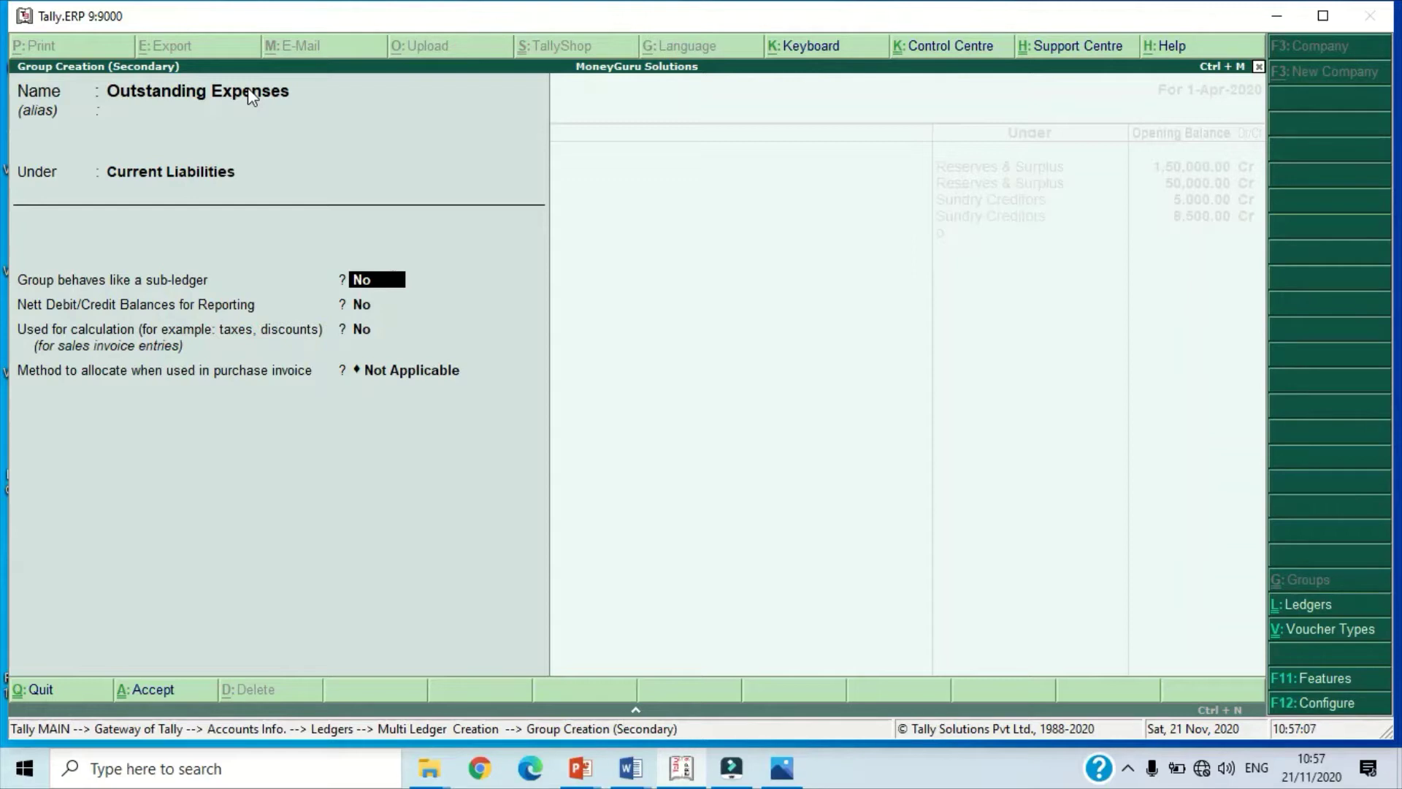
{"action": "key", "text": "Return"}
{"action": "key", "text": "Return"}
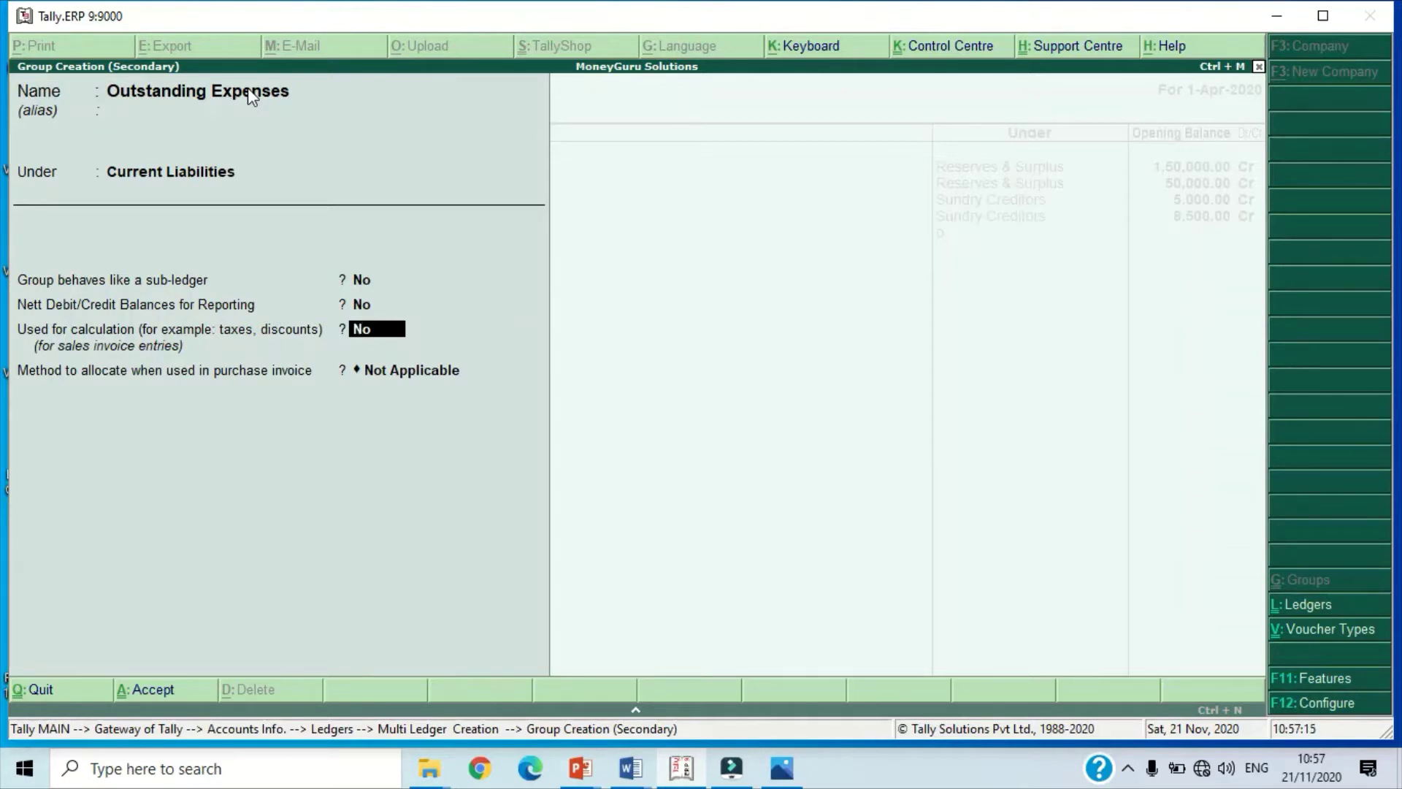
{"action": "key", "text": "Return"}
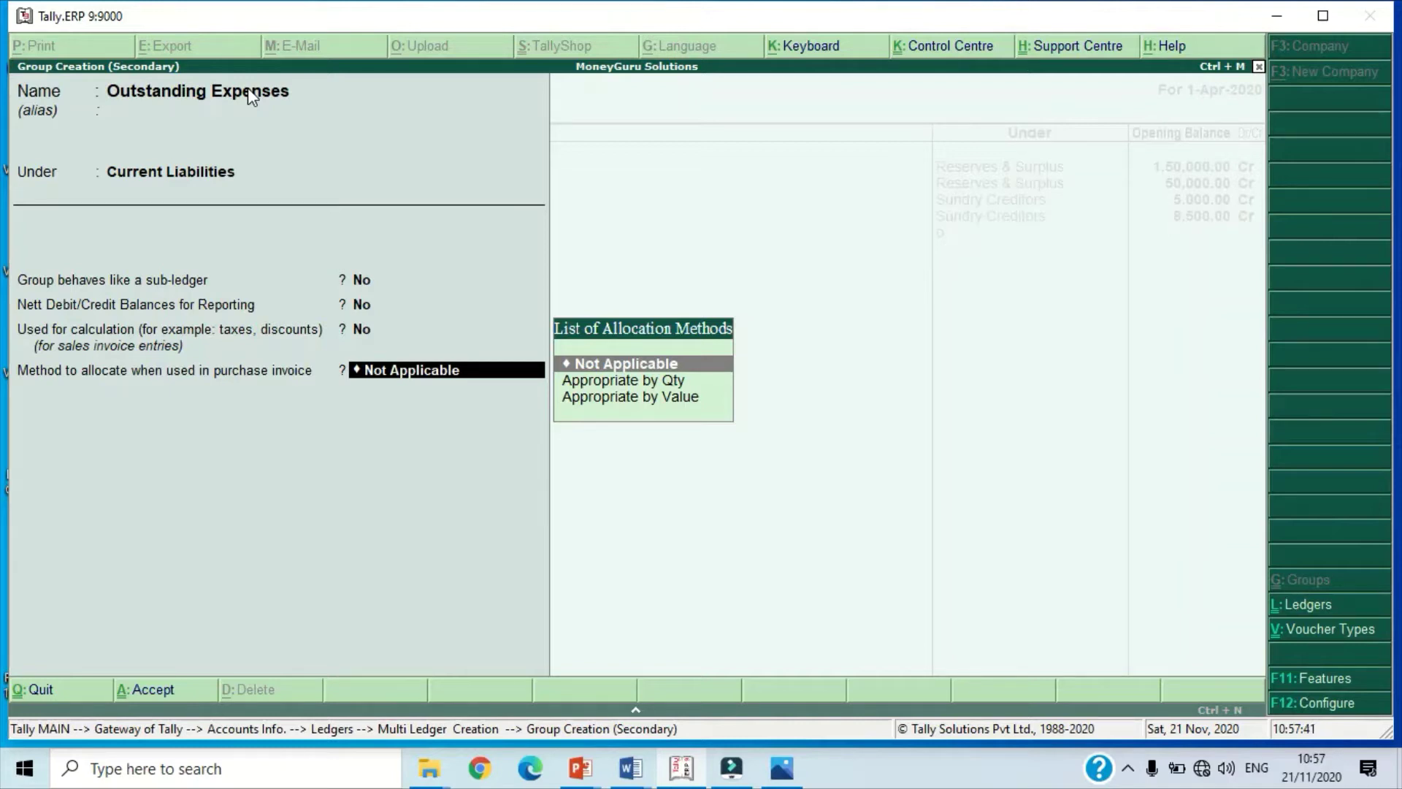
{"action": "key", "text": "Return"}
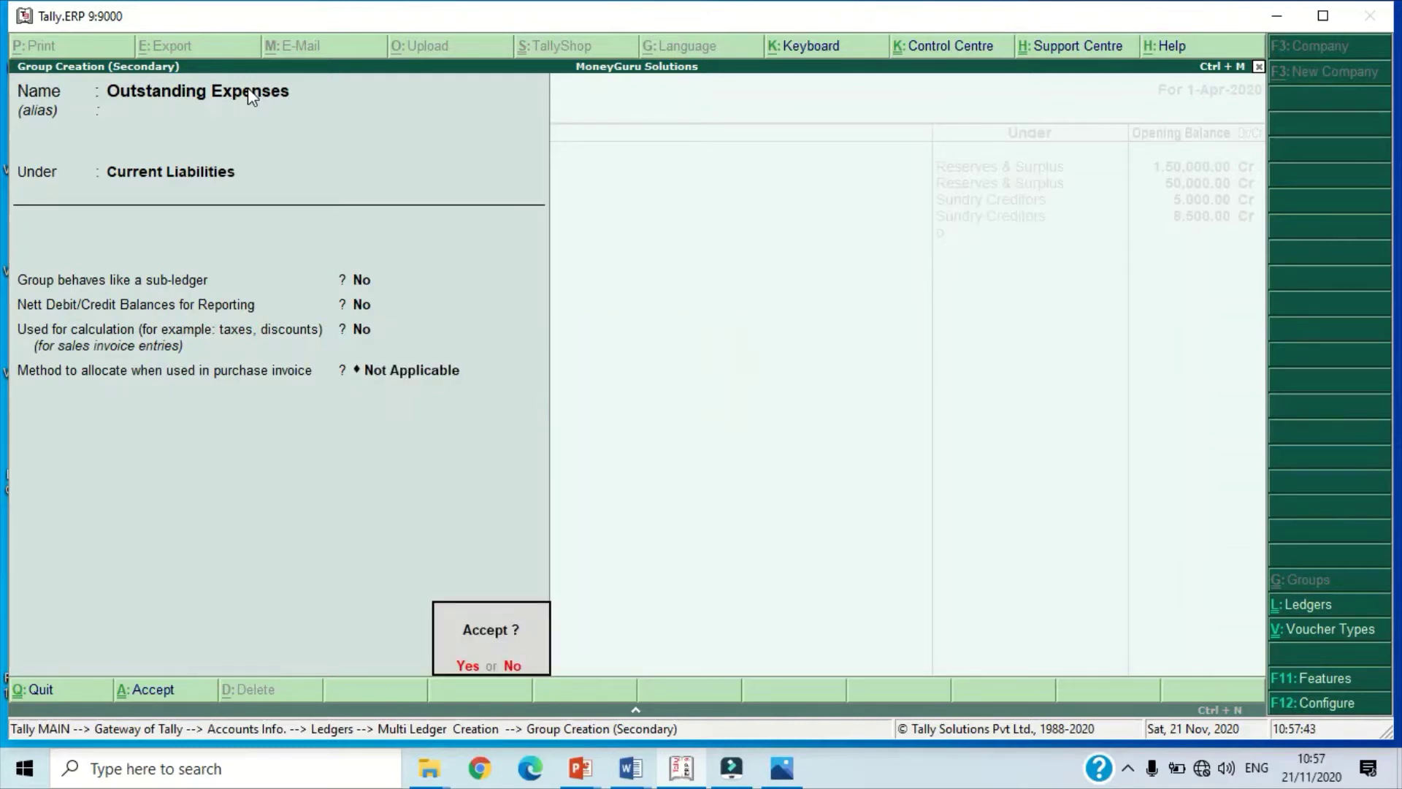
{"action": "key", "text": "Return"}
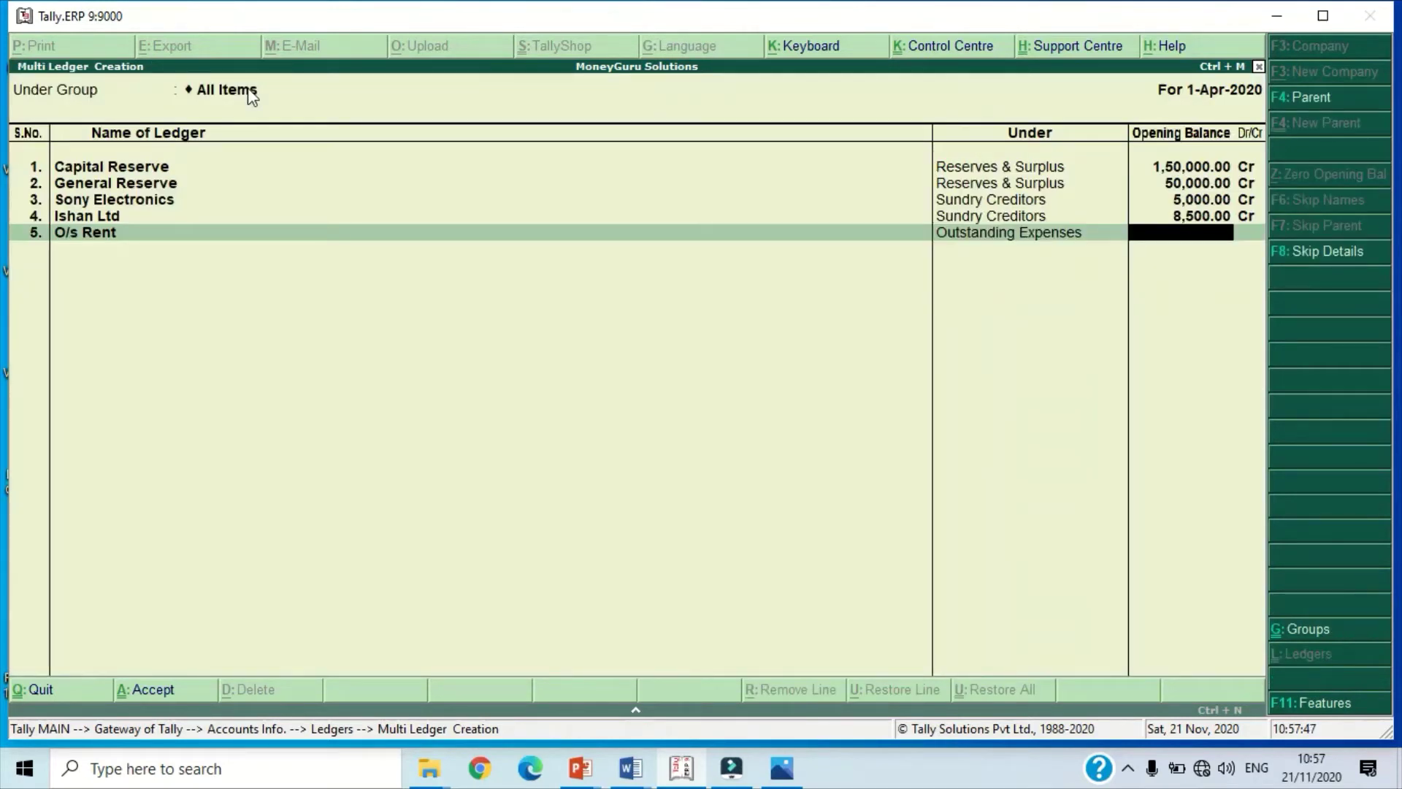
Step: Set the opening balance of the O/s Rent ledger to 2,000 Cr
{"action": "type", "text": "2000"}
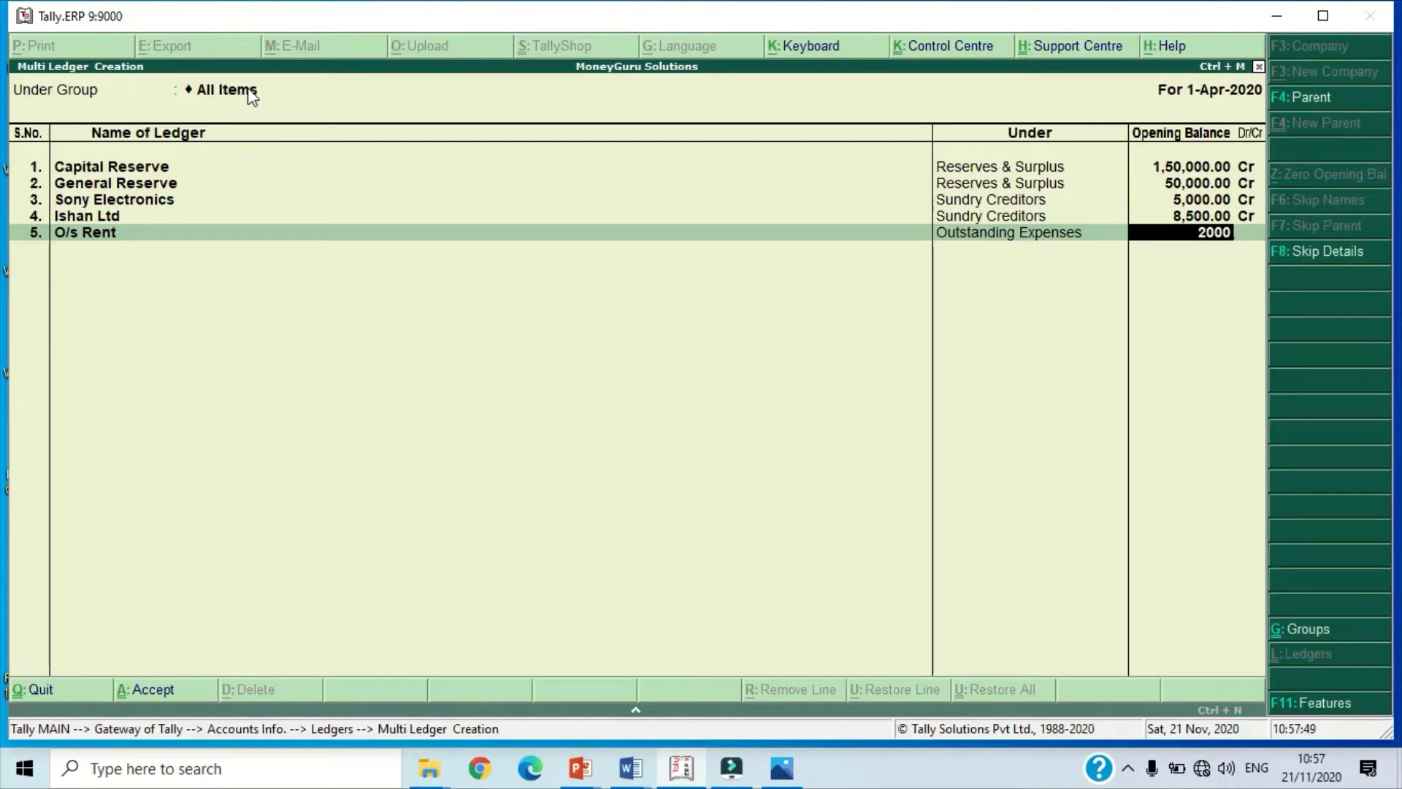
{"action": "key", "text": "Return"}
{"action": "key", "text": "Return"}
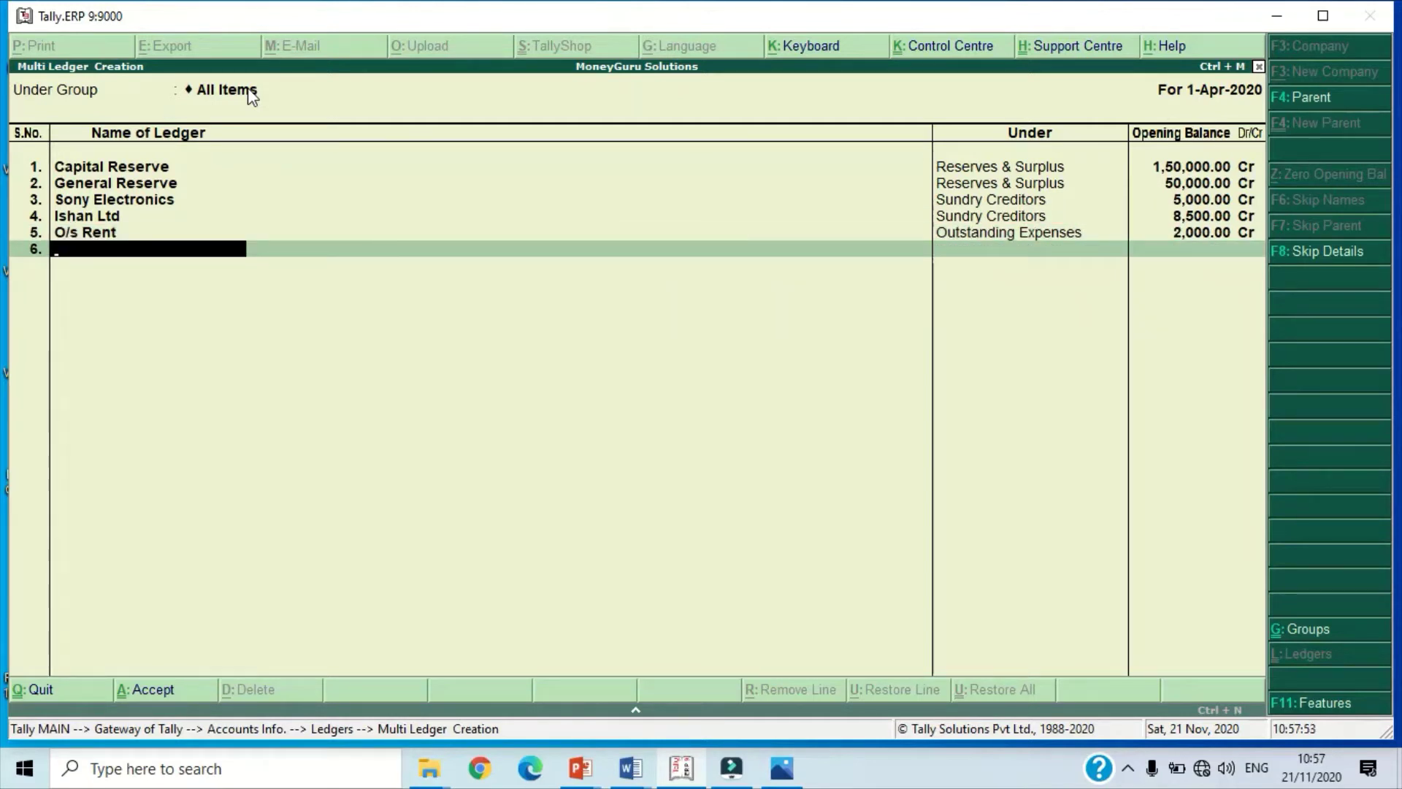
Step: Add the ledger O/s Interest on Loan under Outstanding Expenses with an opening balance of 1,000 Cr
{"action": "type", "text": "O/s Interest on Loan"}
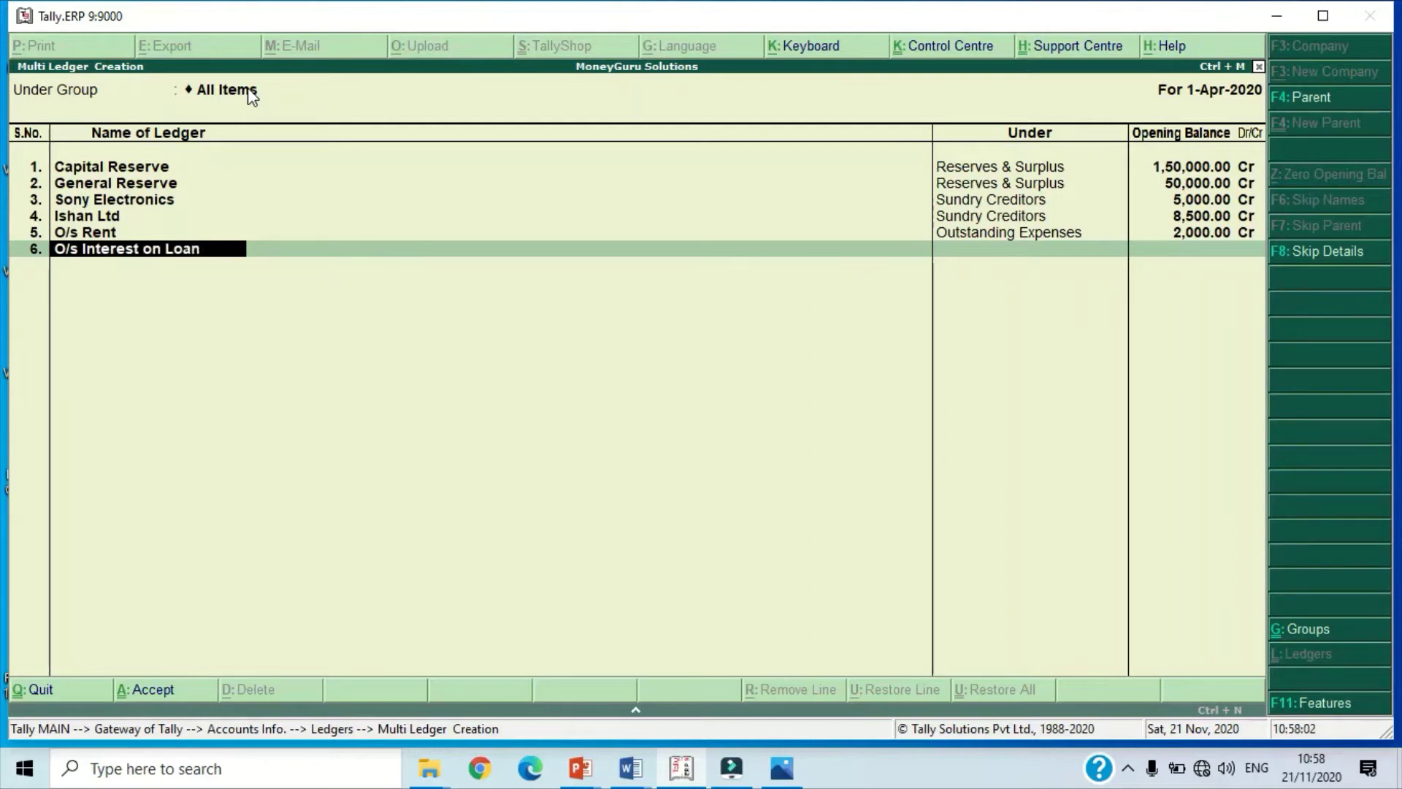
{"action": "key", "text": "Return"}
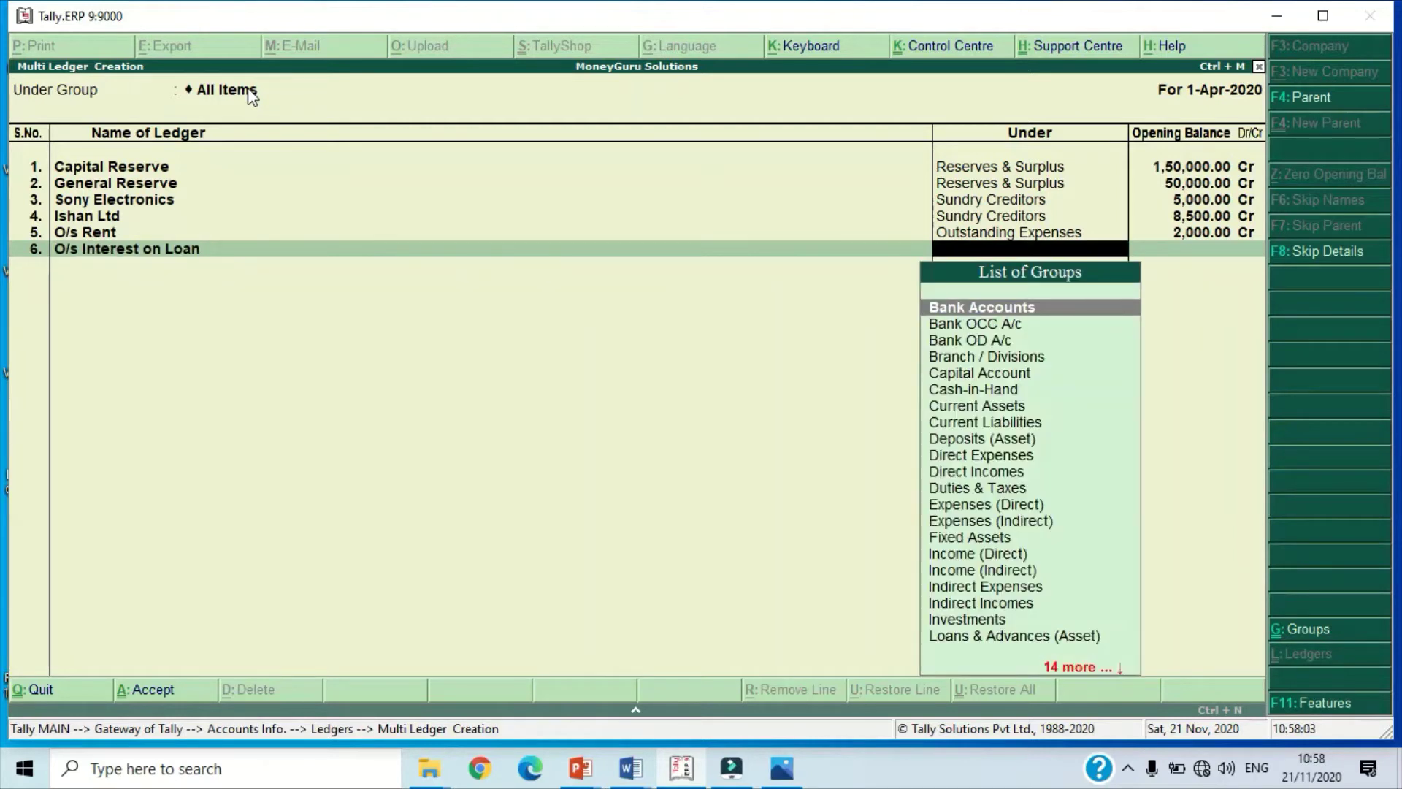
{"action": "type", "text": "Ou"}
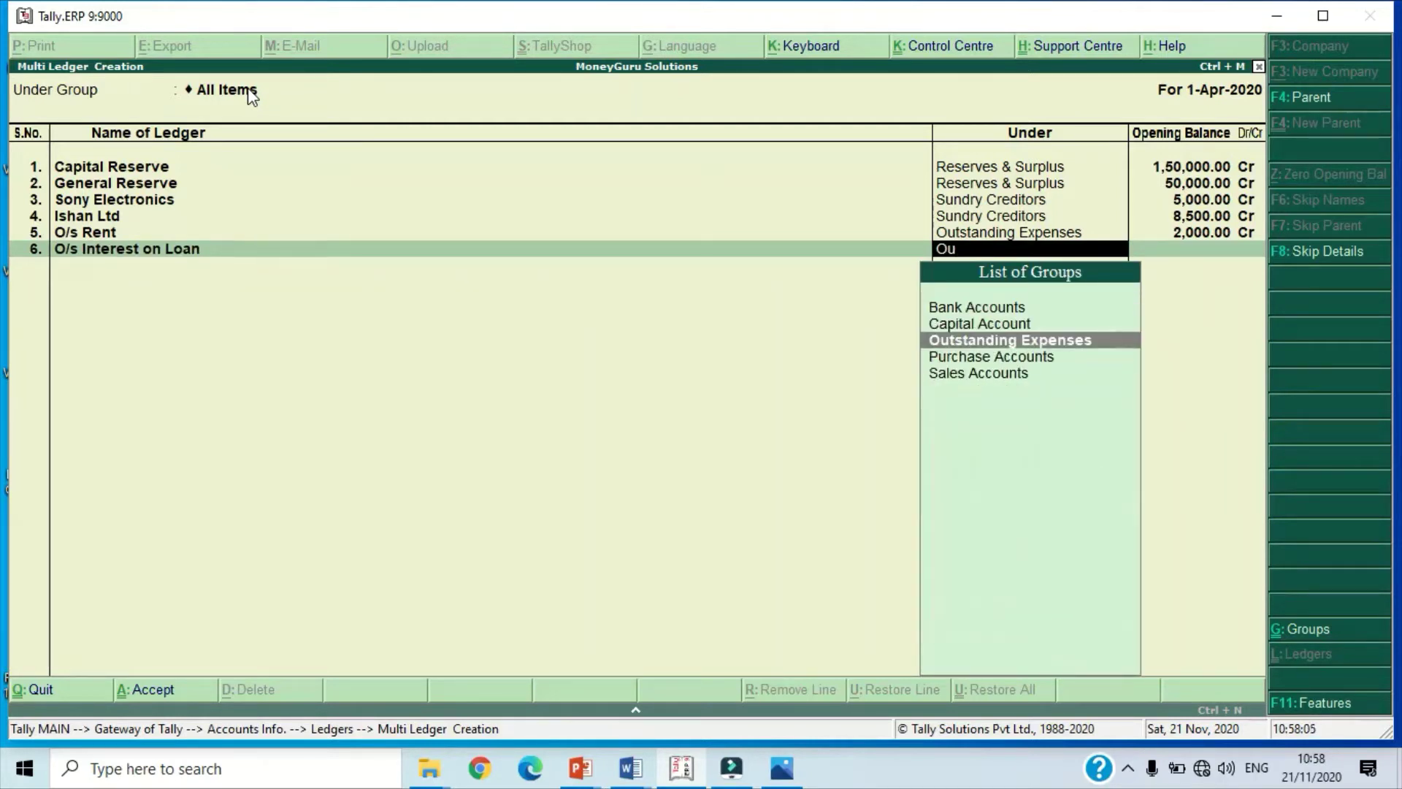
{"action": "key", "text": "Return"}
{"action": "type", "text": "1000"}
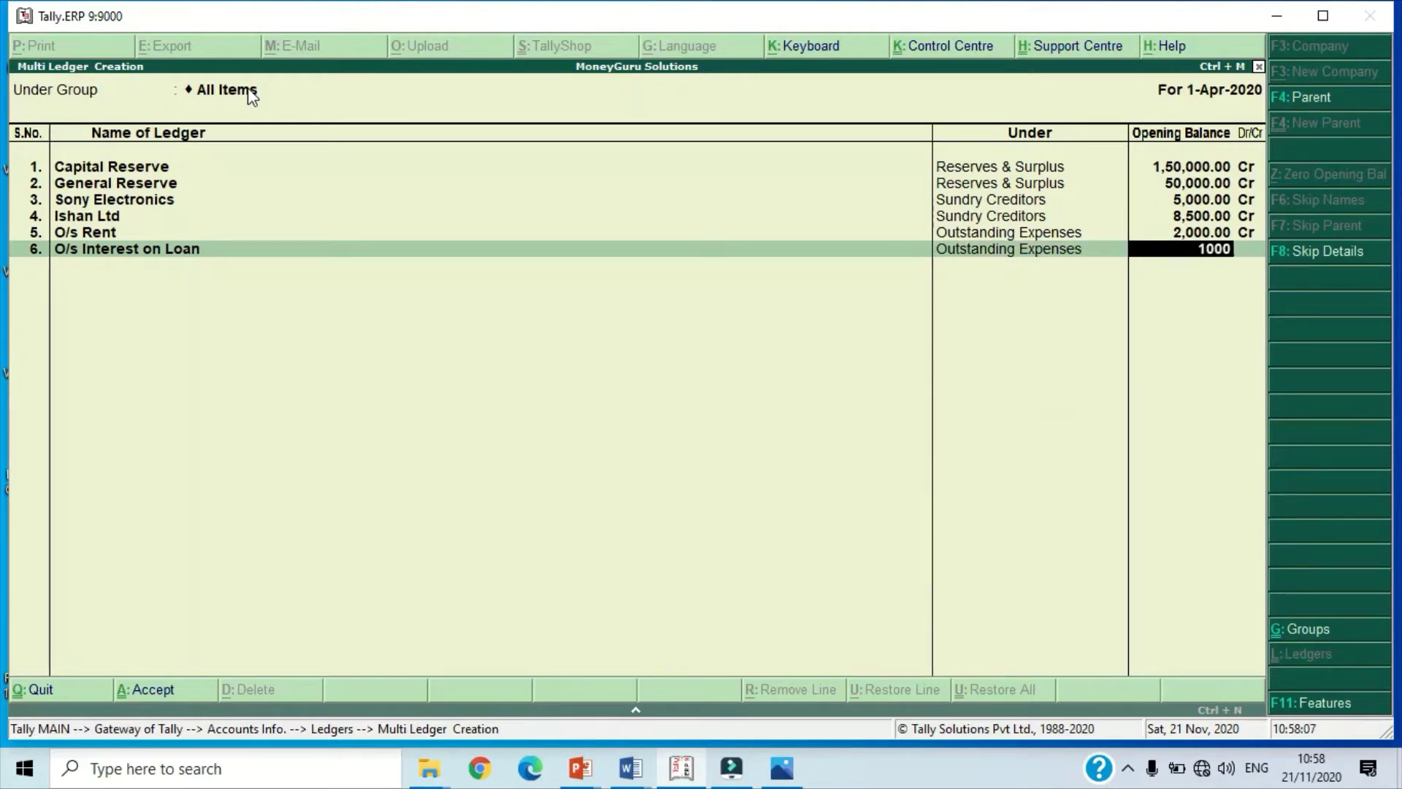
{"action": "key", "text": "Return"}
{"action": "key", "text": "Return"}
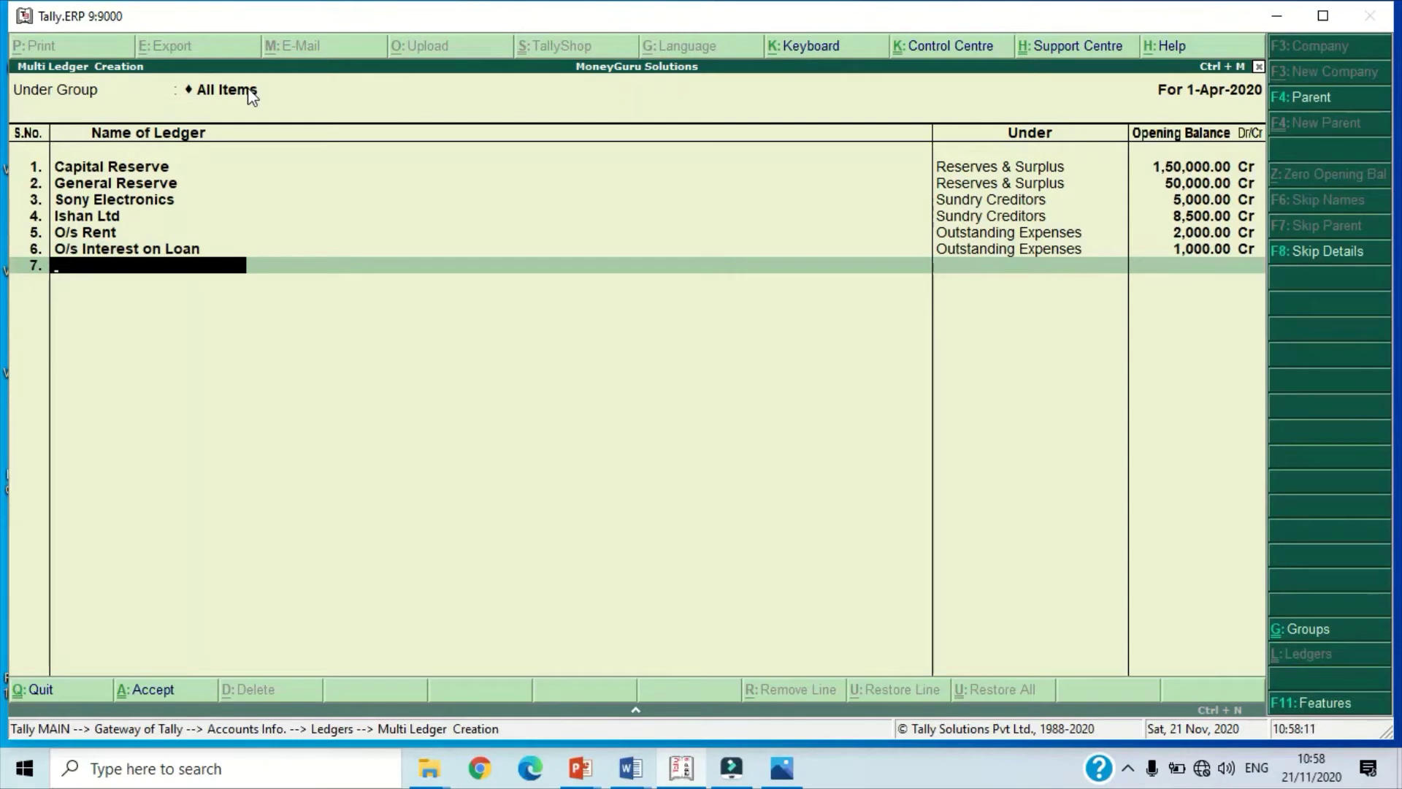
Step: Add the ledger O/s Commission under Outstanding Expenses with an opening balance of 500 Cr
{"action": "type", "text": "O"}
{"action": "type", "text": "/s "}
{"action": "type", "text": "Com"}
{"action": "type", "text": "m"}
{"action": "key", "text": "BackSpace"}
{"action": "type", "text": "mission"}
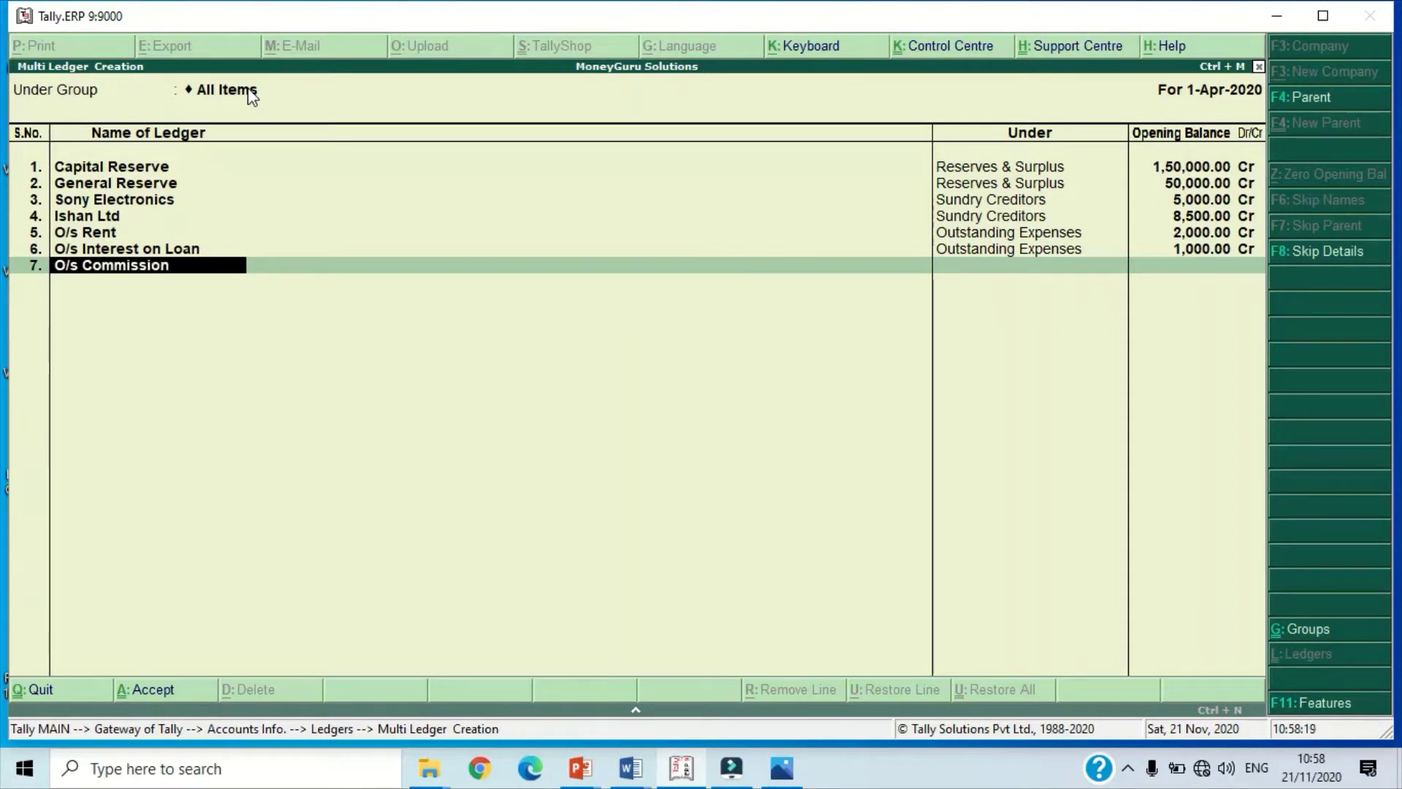
{"action": "key", "text": "Return"}
{"action": "type", "text": "O"}
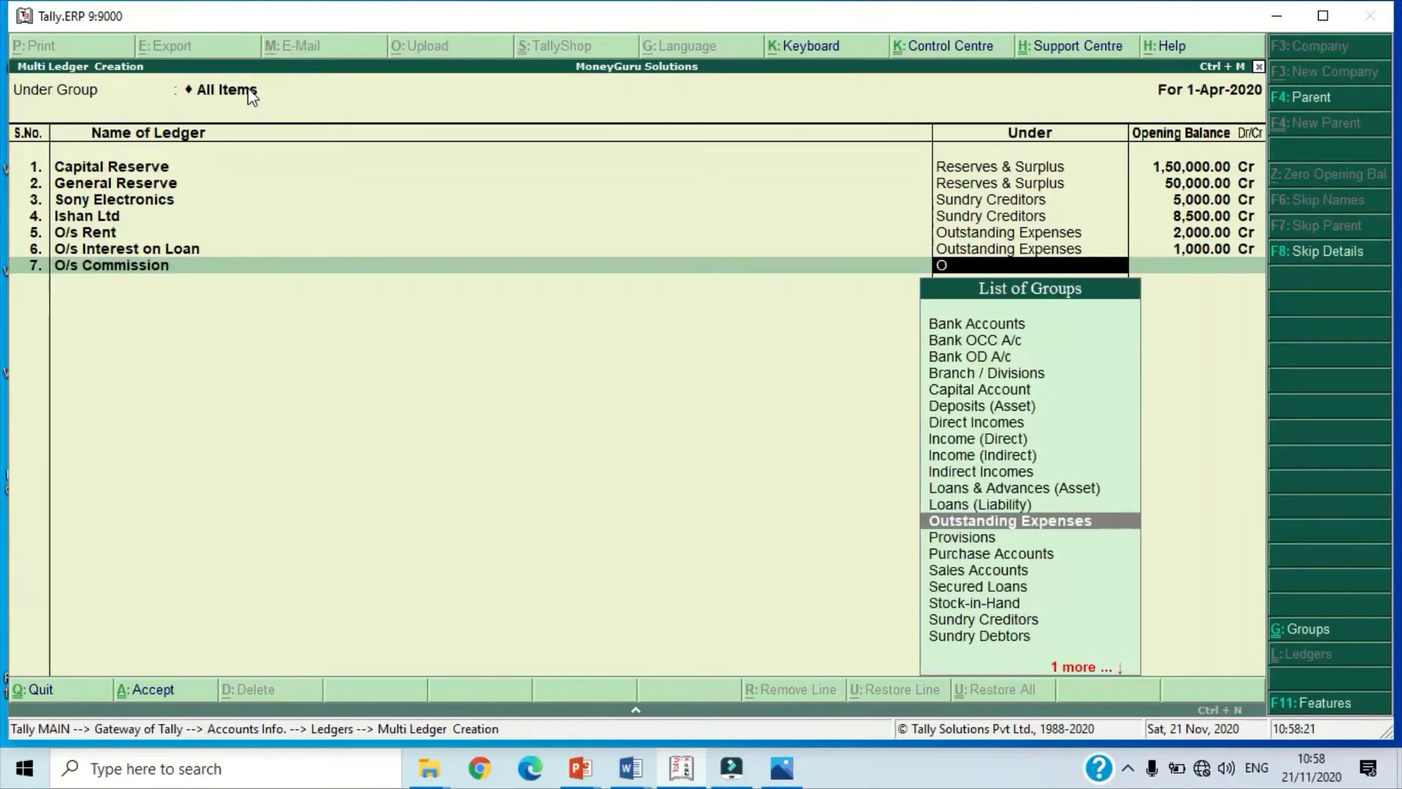
{"action": "key", "text": "Return"}
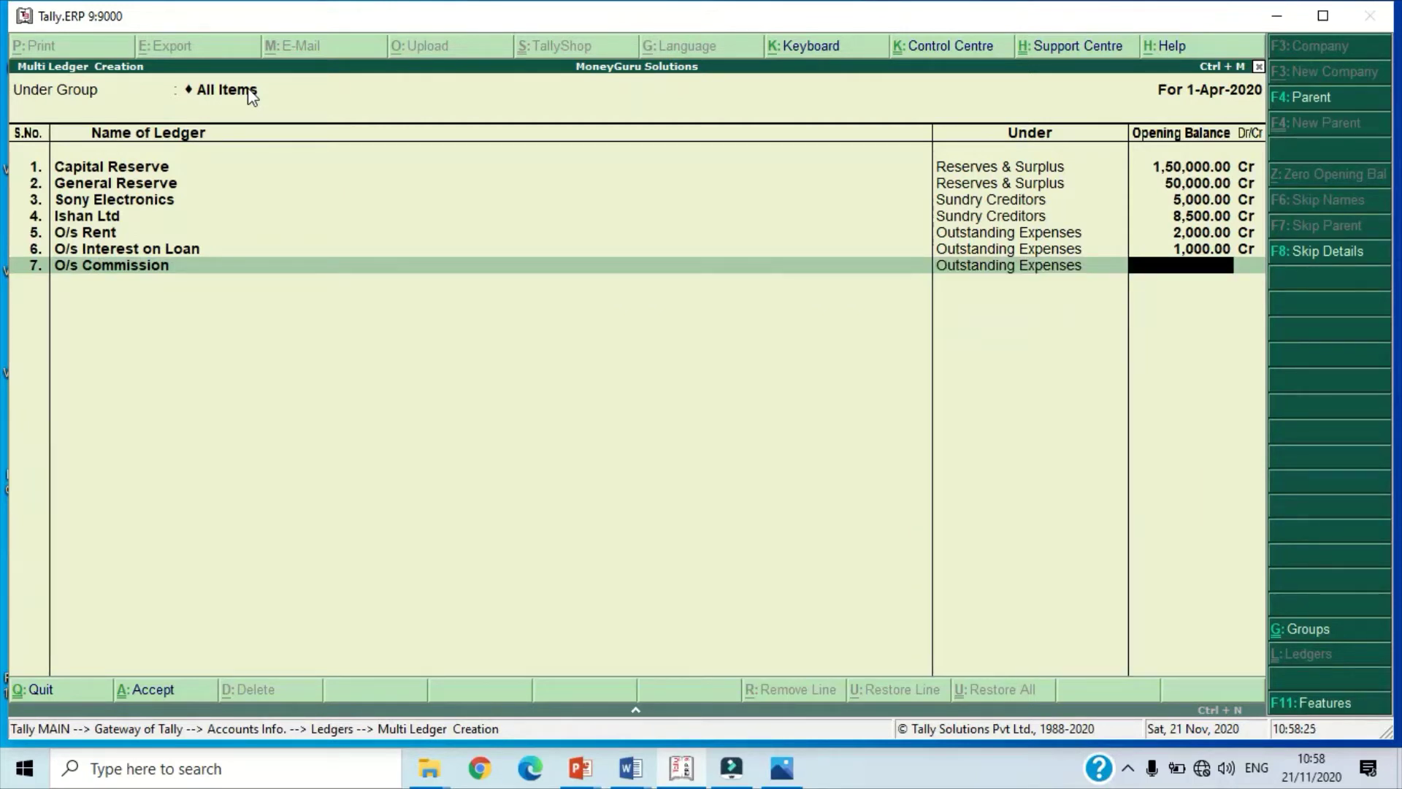
{"action": "type", "text": "500"}
{"action": "key", "text": "Return"}
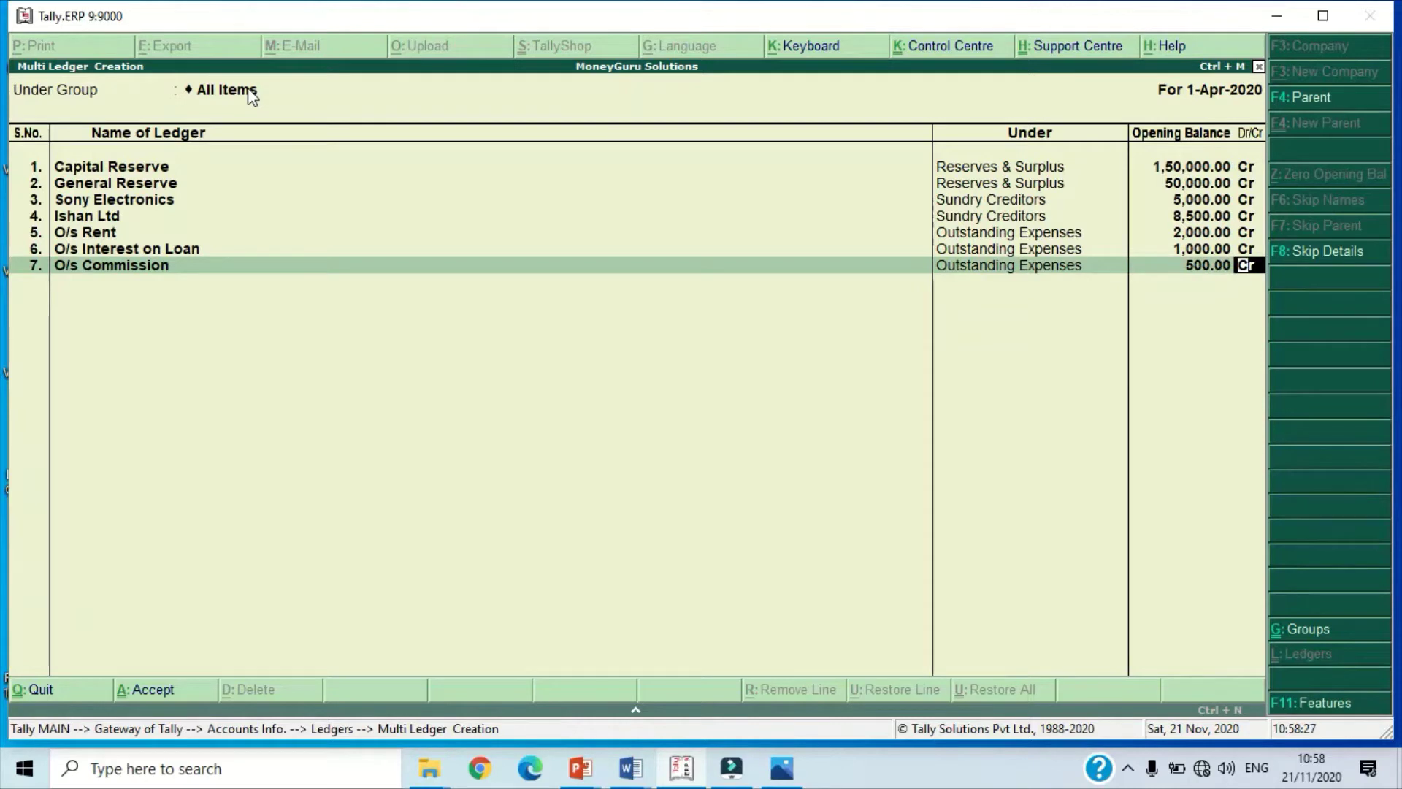
{"action": "key", "text": "Return"}
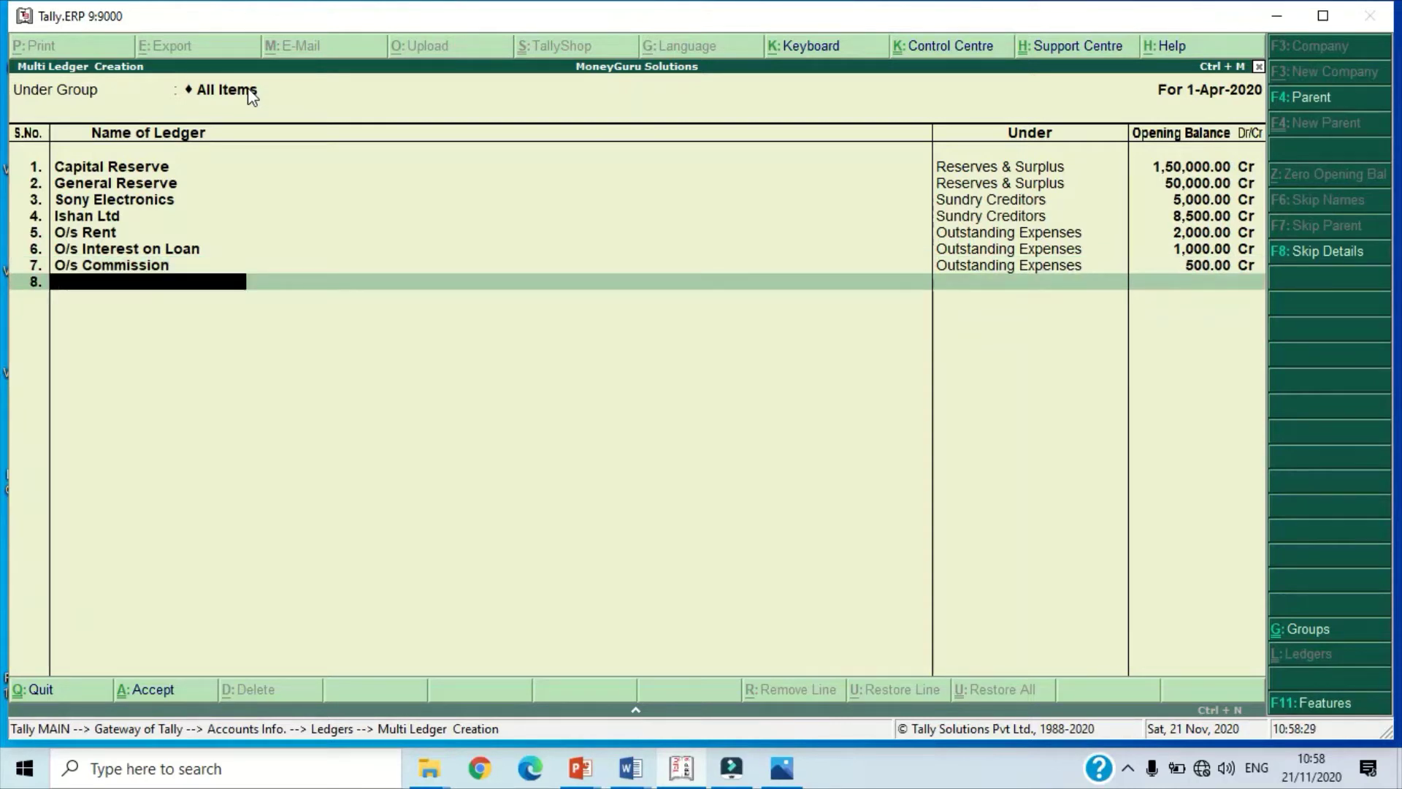
Step: Add the ledger Building under Fixed Assets with an opening balance of 20,50,000 Dr
{"action": "type", "text": "Building"}
{"action": "key", "text": "Return"}
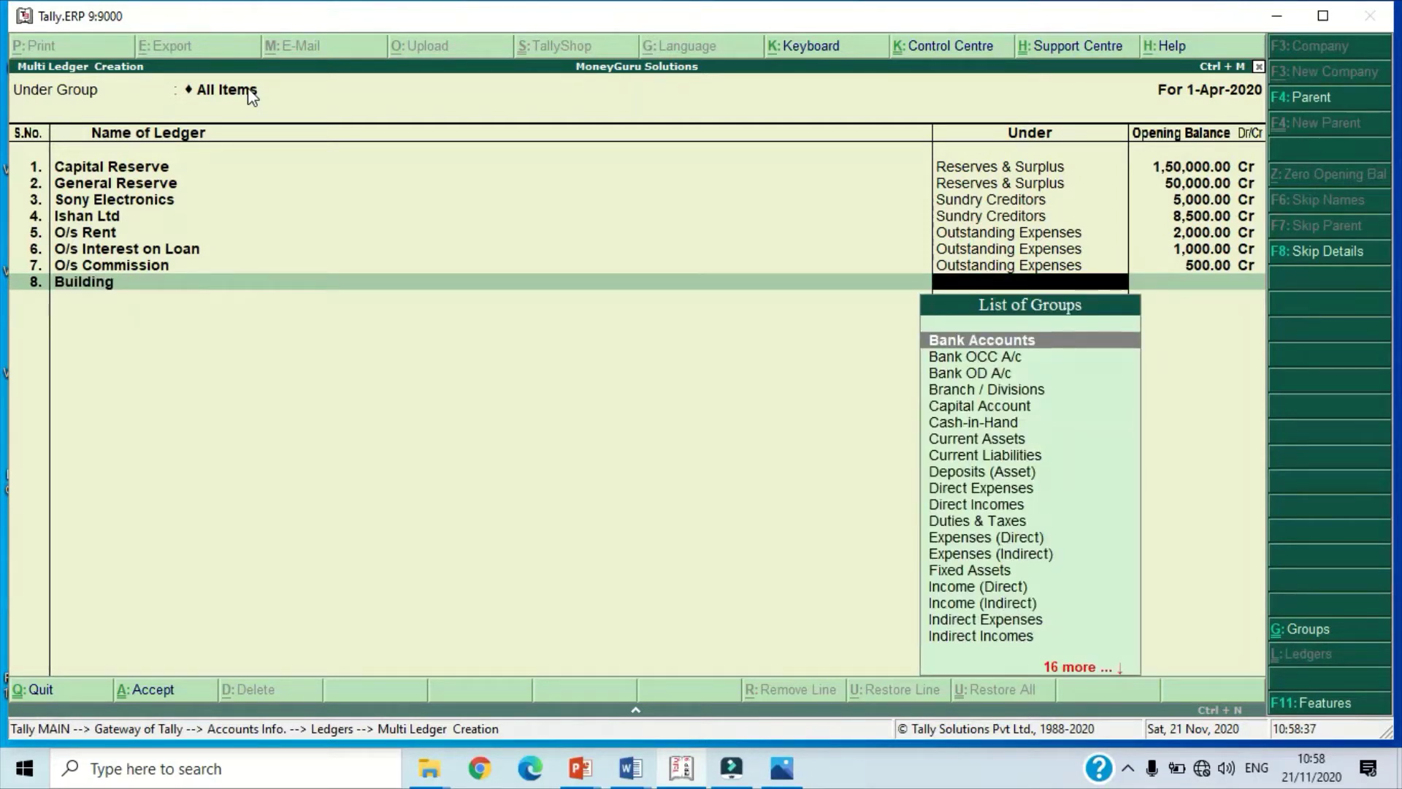
{"action": "type", "text": "g"}
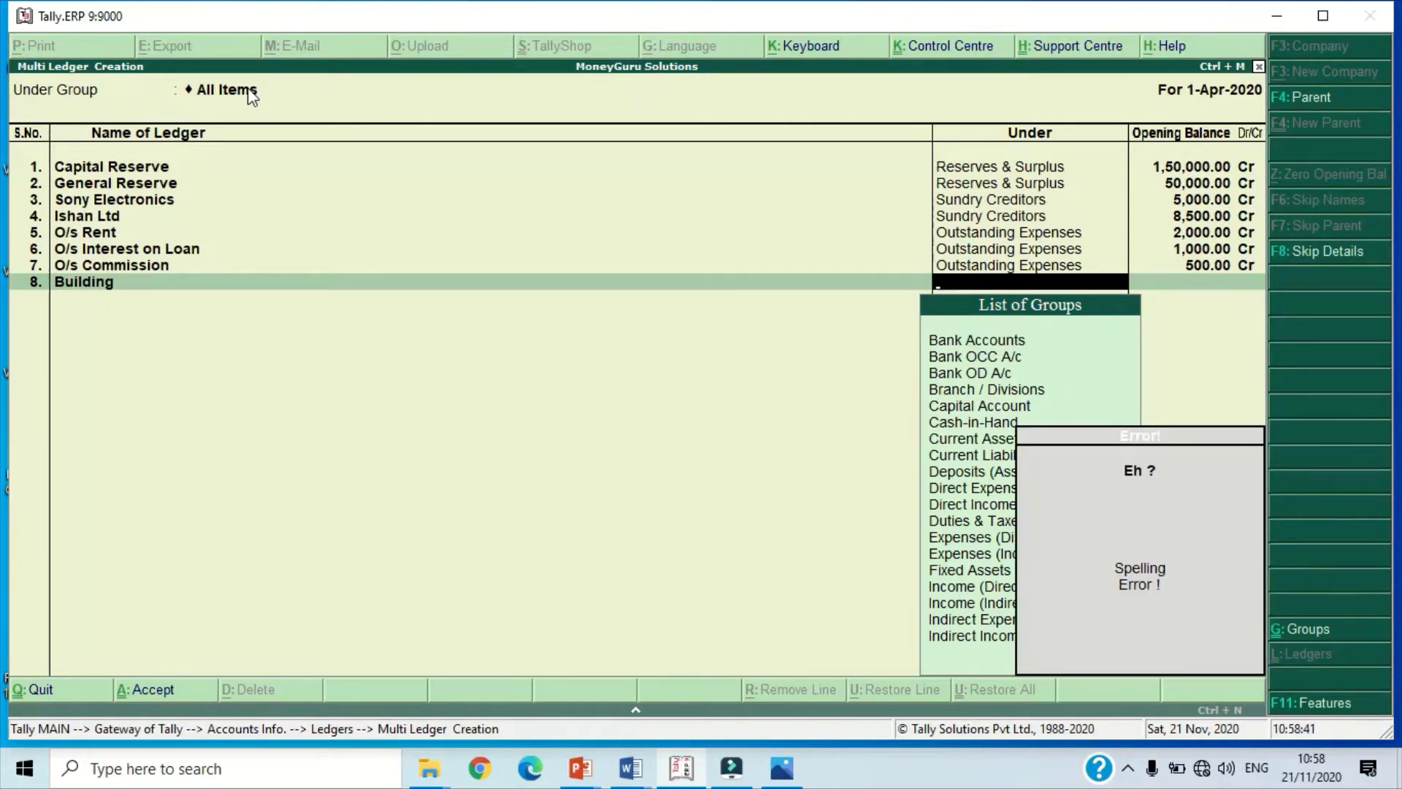
{"action": "type", "text": "Fi"}
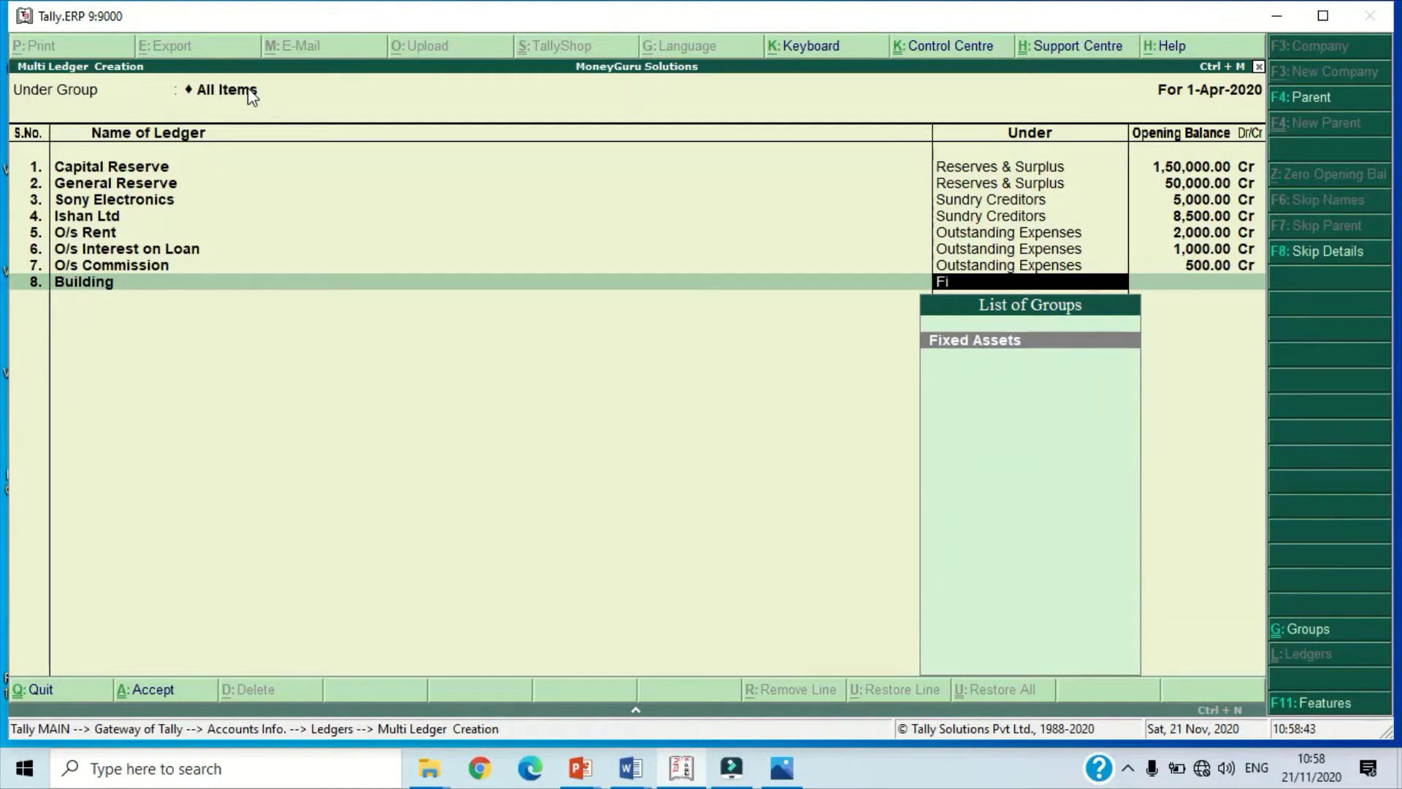
{"action": "key", "text": "Return"}
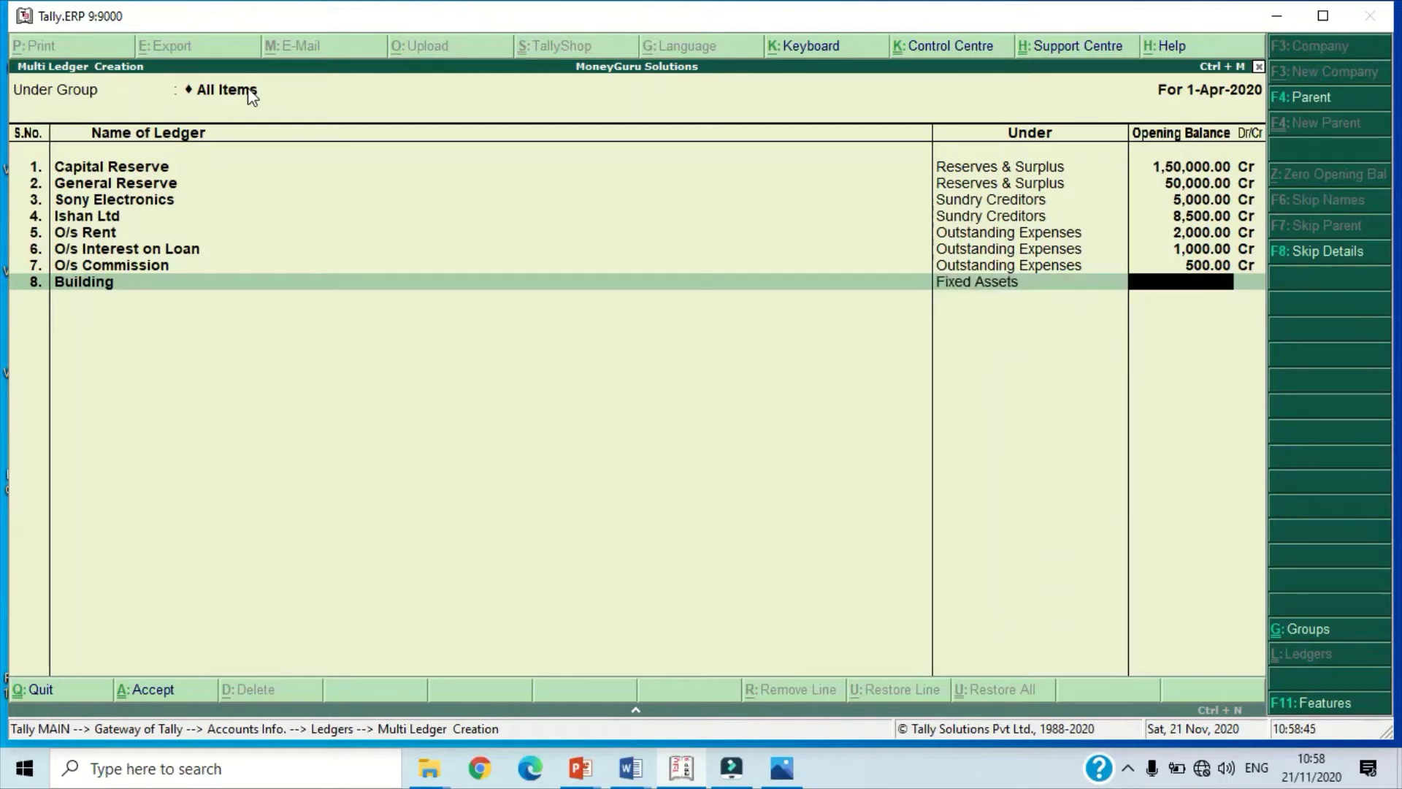
{"action": "type", "text": "2050000"}
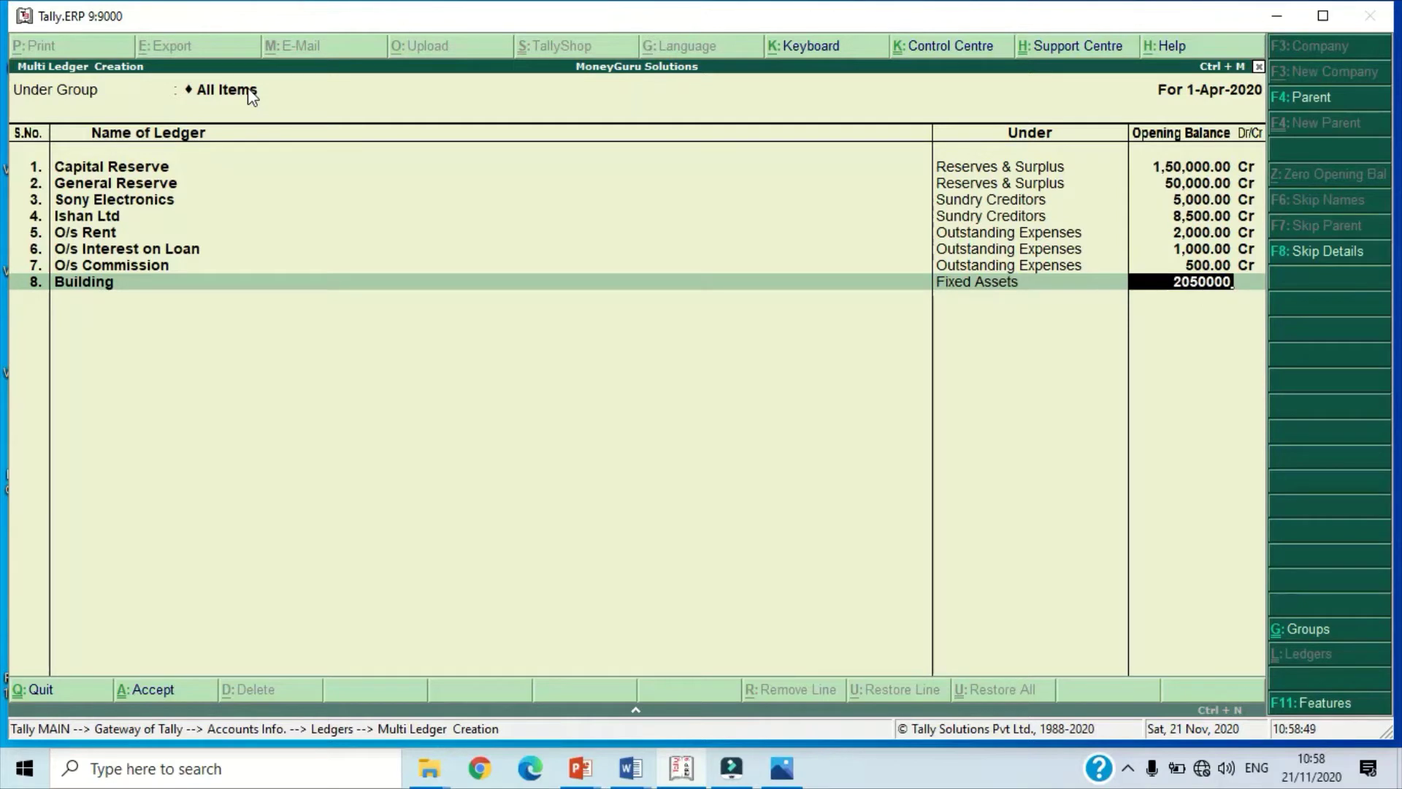
{"action": "key", "text": "Return"}
{"action": "key", "text": "Return"}
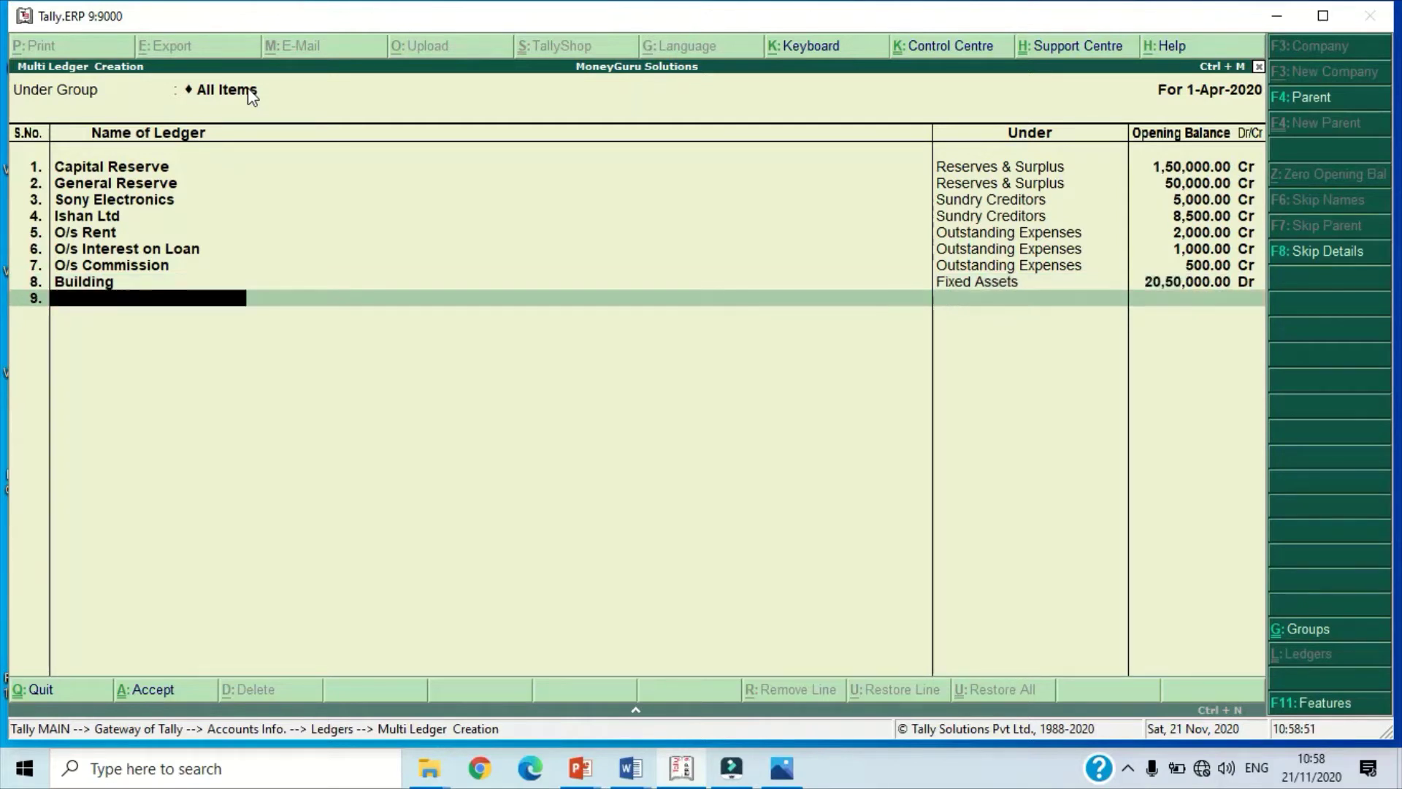
Step: Add the ledger Land under Fixed Assets with an opening balance of 25,00,000 Dr
{"action": "type", "text": "Land"}
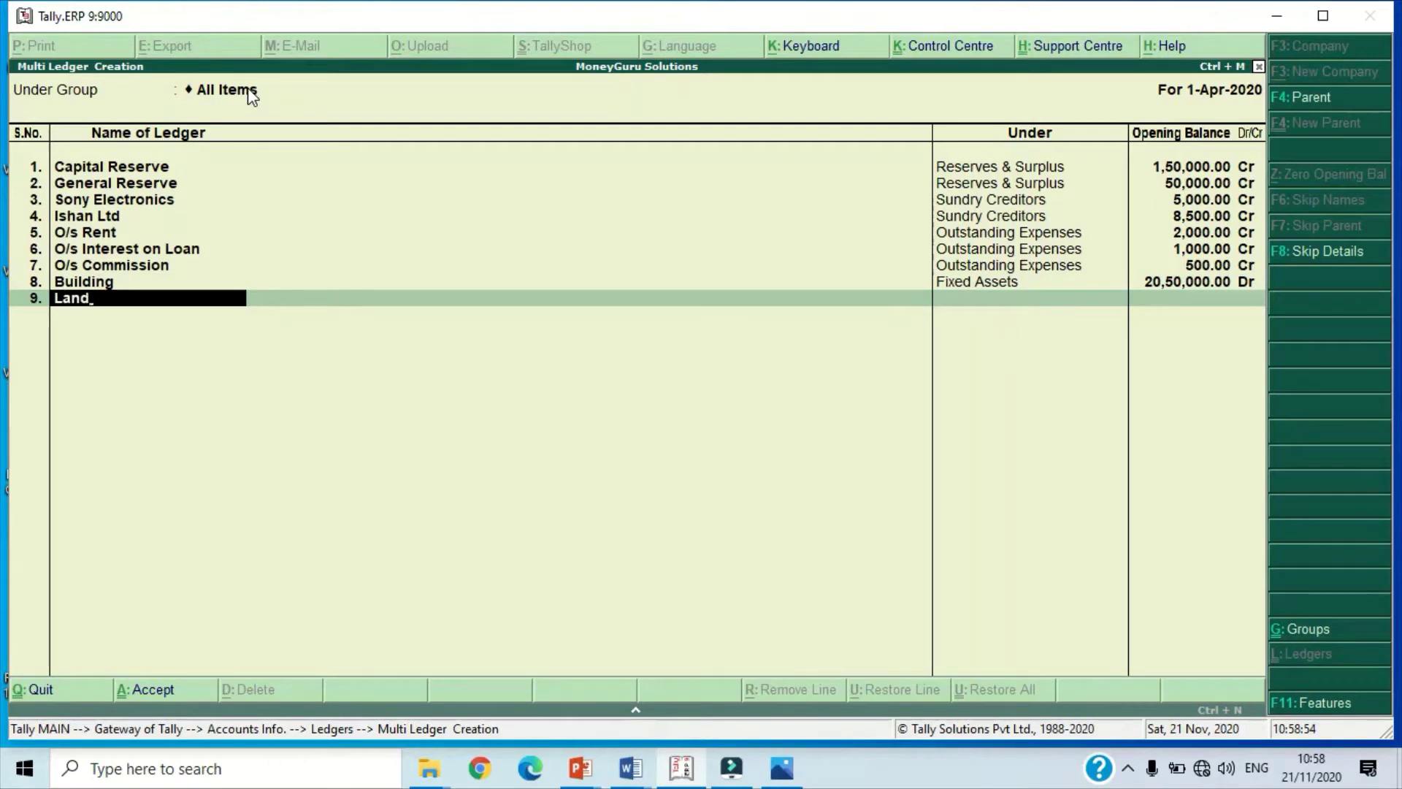
{"action": "key", "text": "Return"}
{"action": "type", "text": "Fi"}
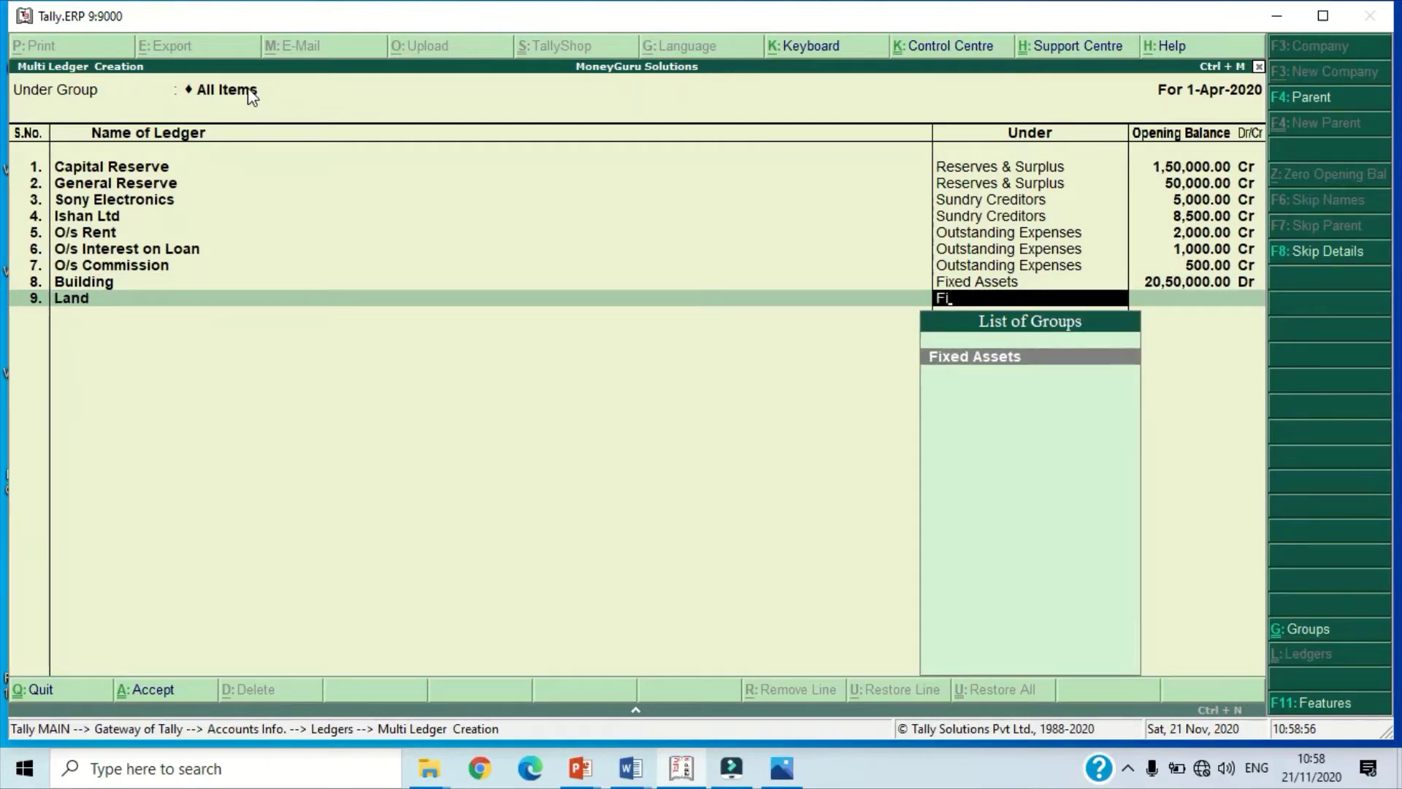
{"action": "key", "text": "Return"}
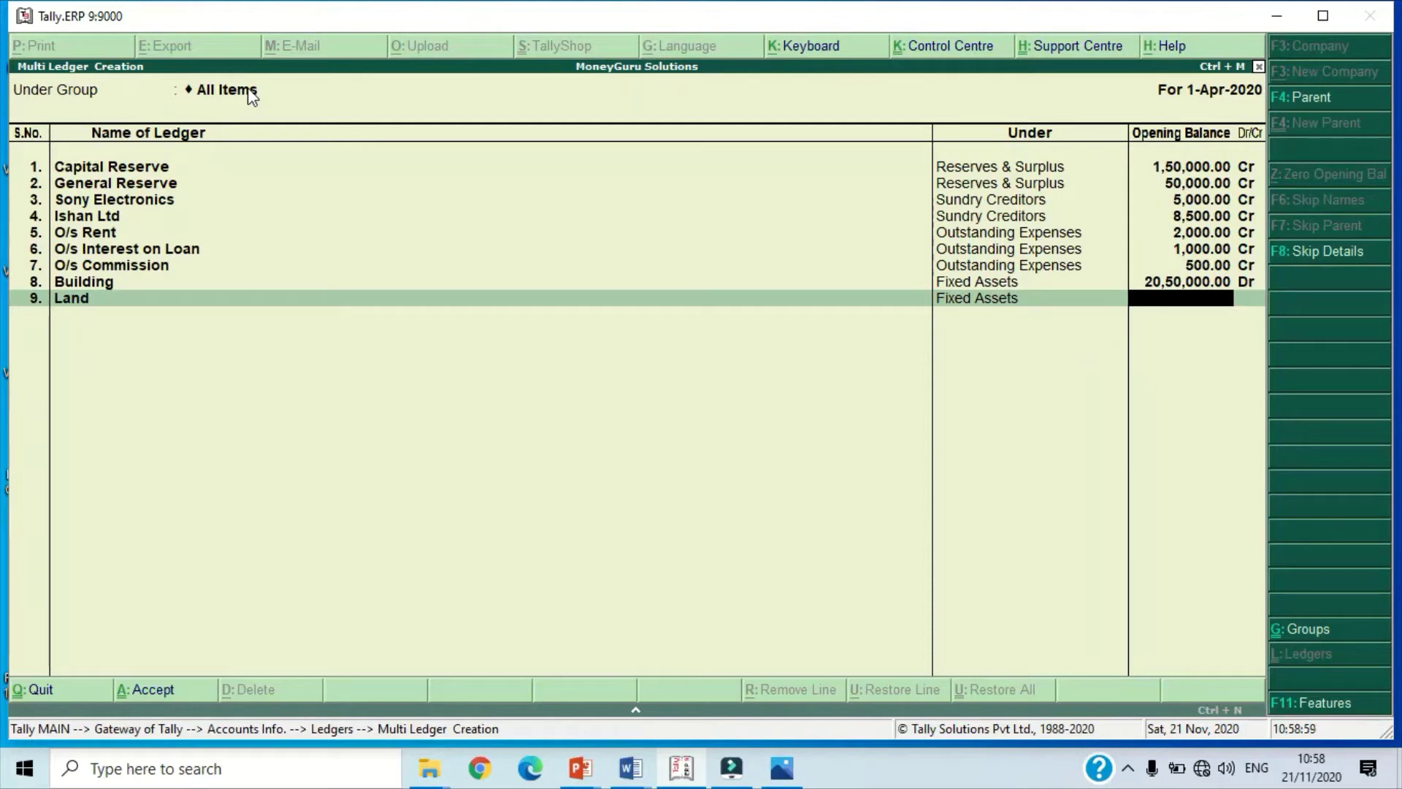
{"action": "type", "text": "25"}
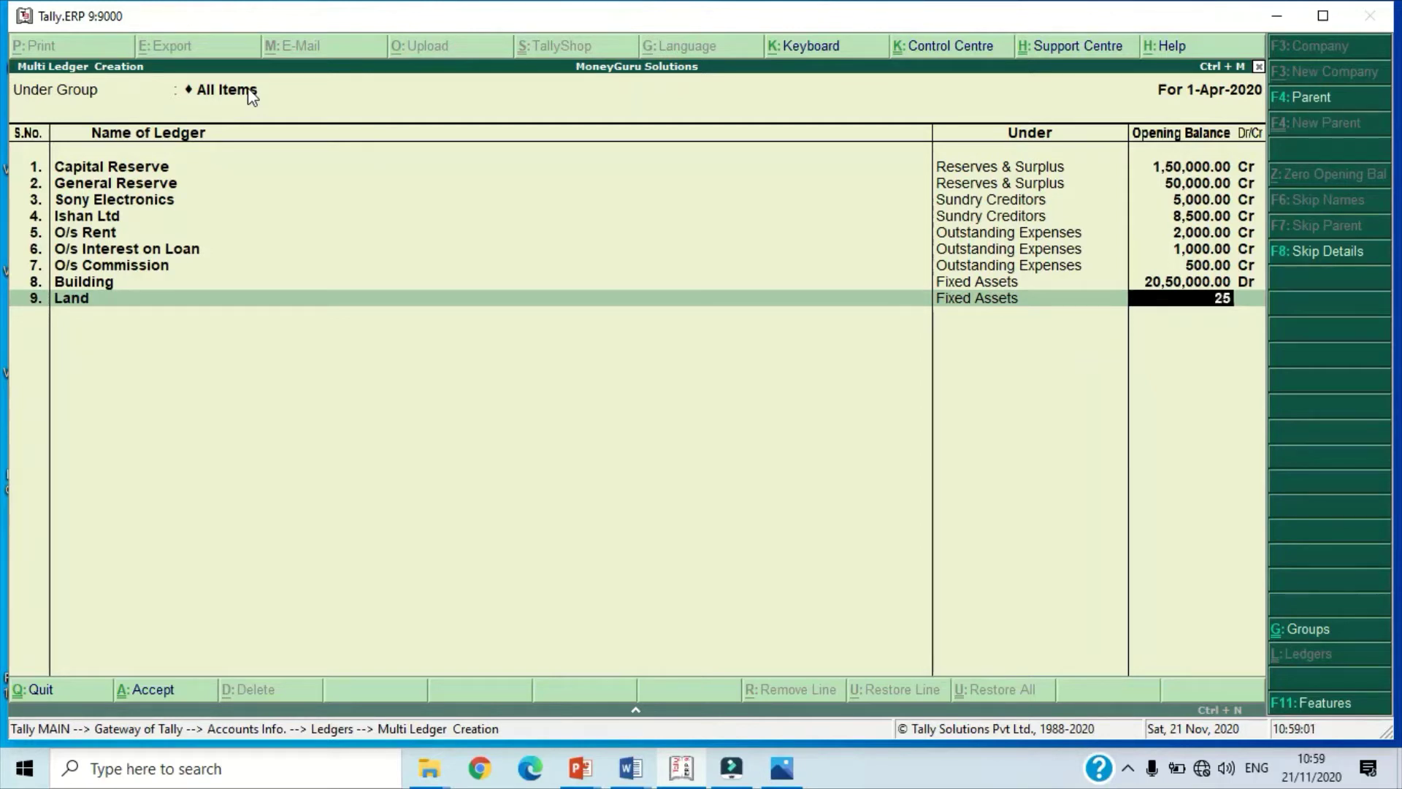
{"action": "type", "text": ",00,00"}
{"action": "type", "text": "0"}
{"action": "key", "text": "Return"}
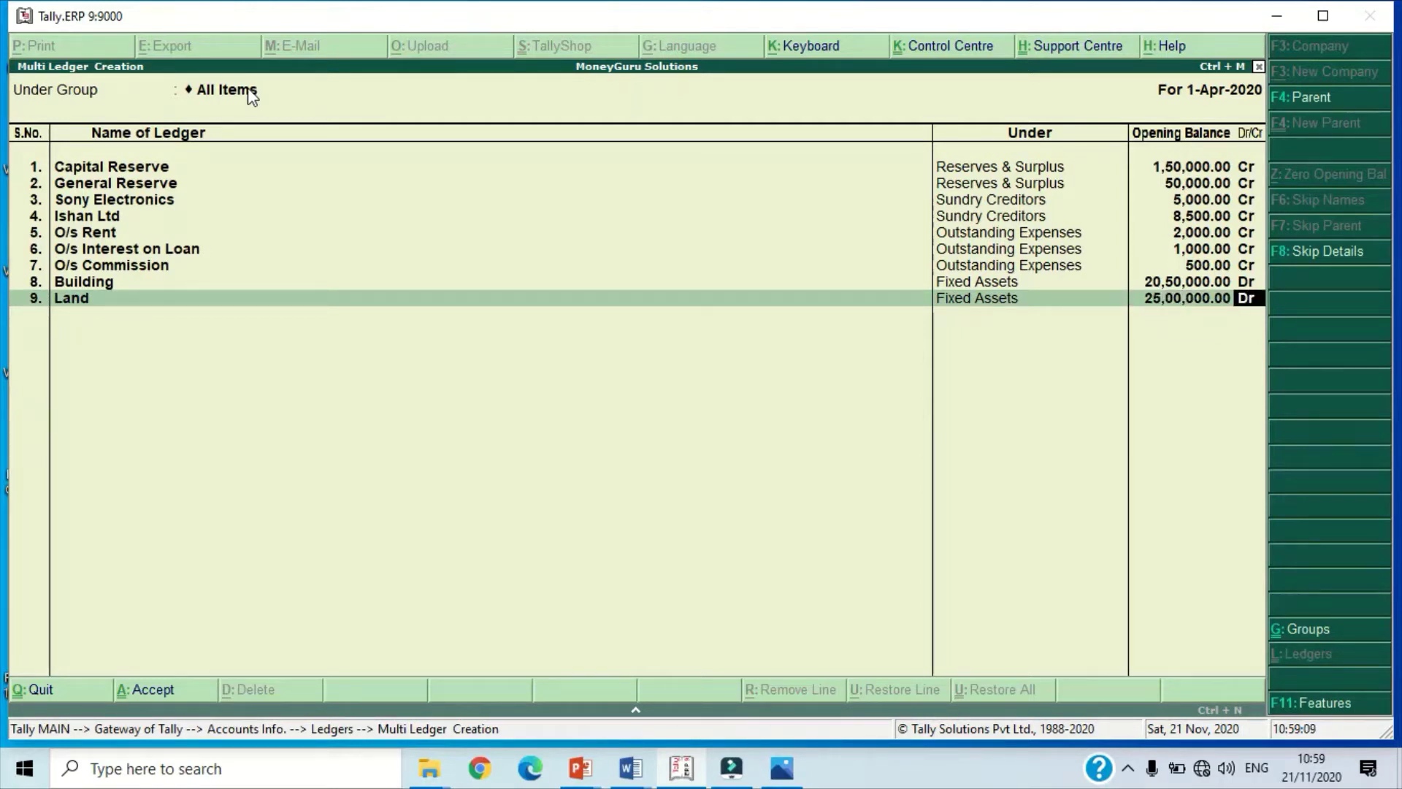
{"action": "key", "text": "Return"}
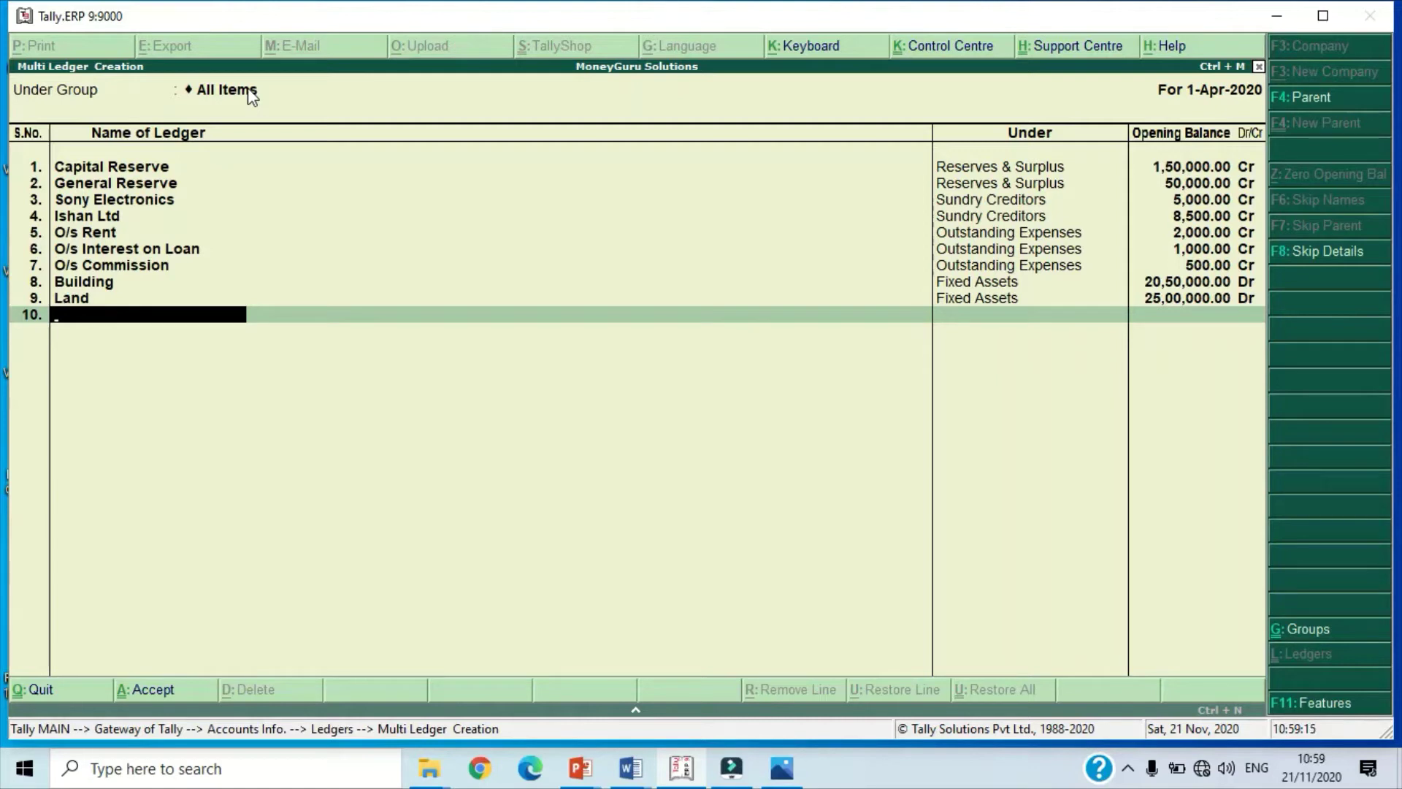
Step: Add the ledger Furniture and Fixtures under Fixed Assets with an opening balance of 50,000 Dr
{"action": "type", "text": "Furniture and Fixtu"}
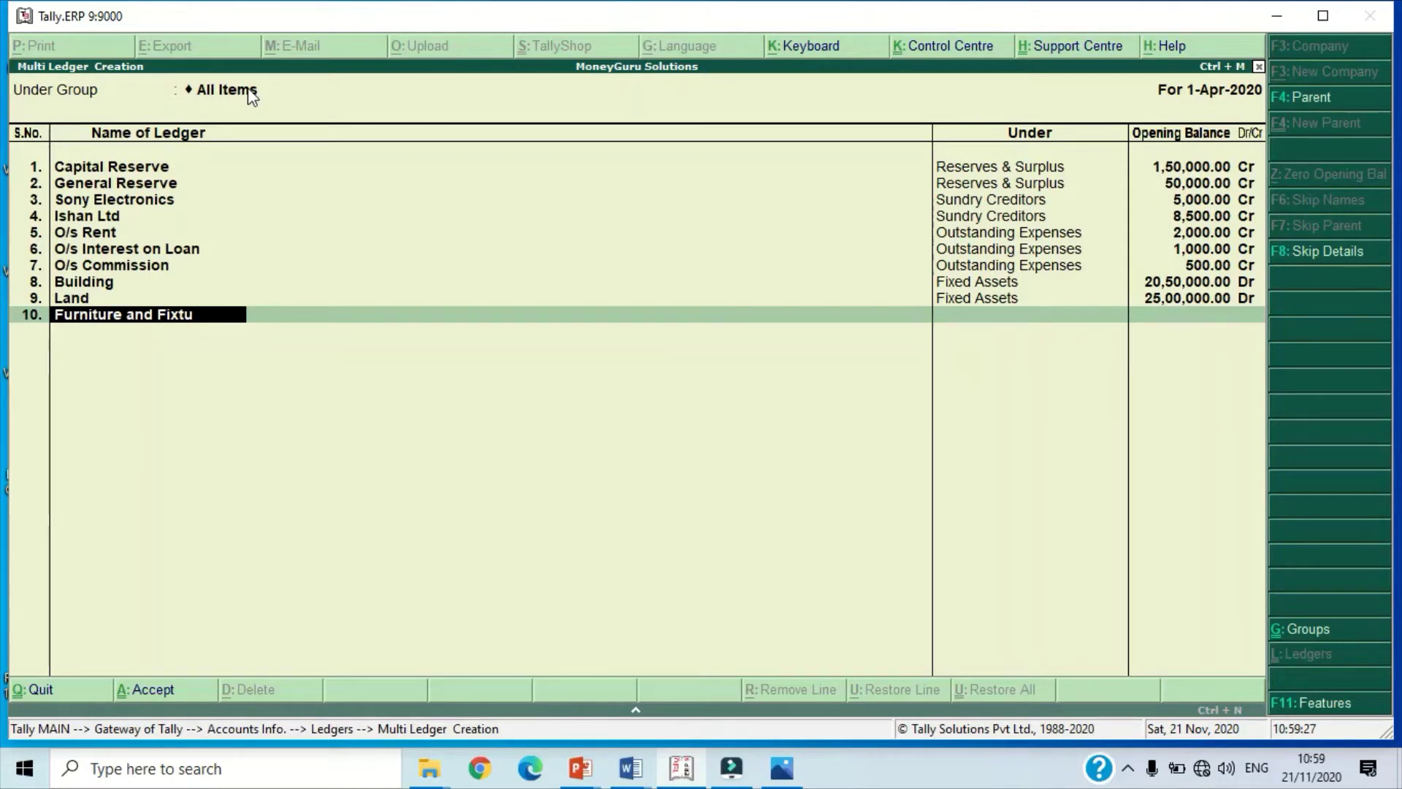
{"action": "key", "text": "BackSpace"}
{"action": "key", "text": "BackSpace"}
{"action": "type", "text": "tures"}
{"action": "key", "text": "Return"}
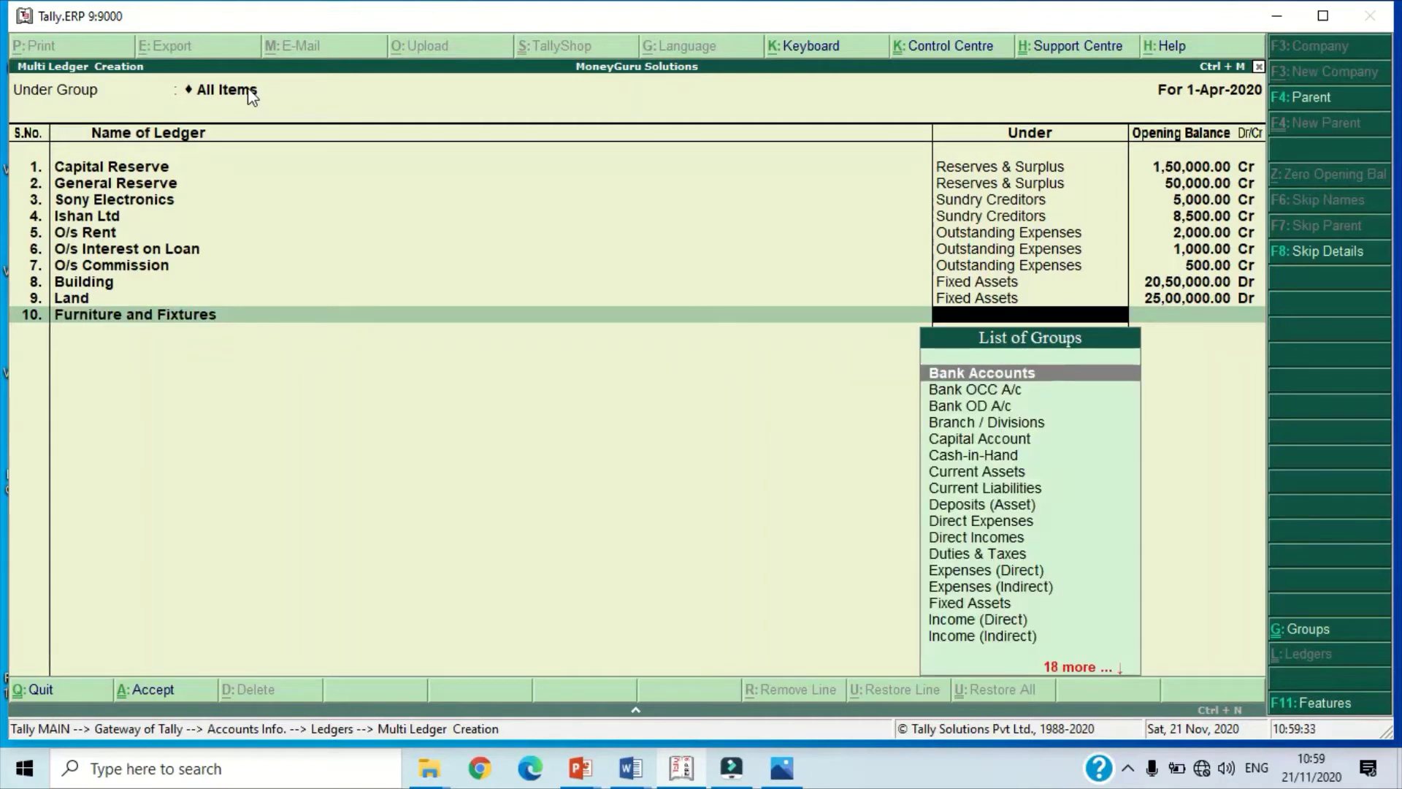
{"action": "type", "text": "fi"}
{"action": "key", "text": "Return"}
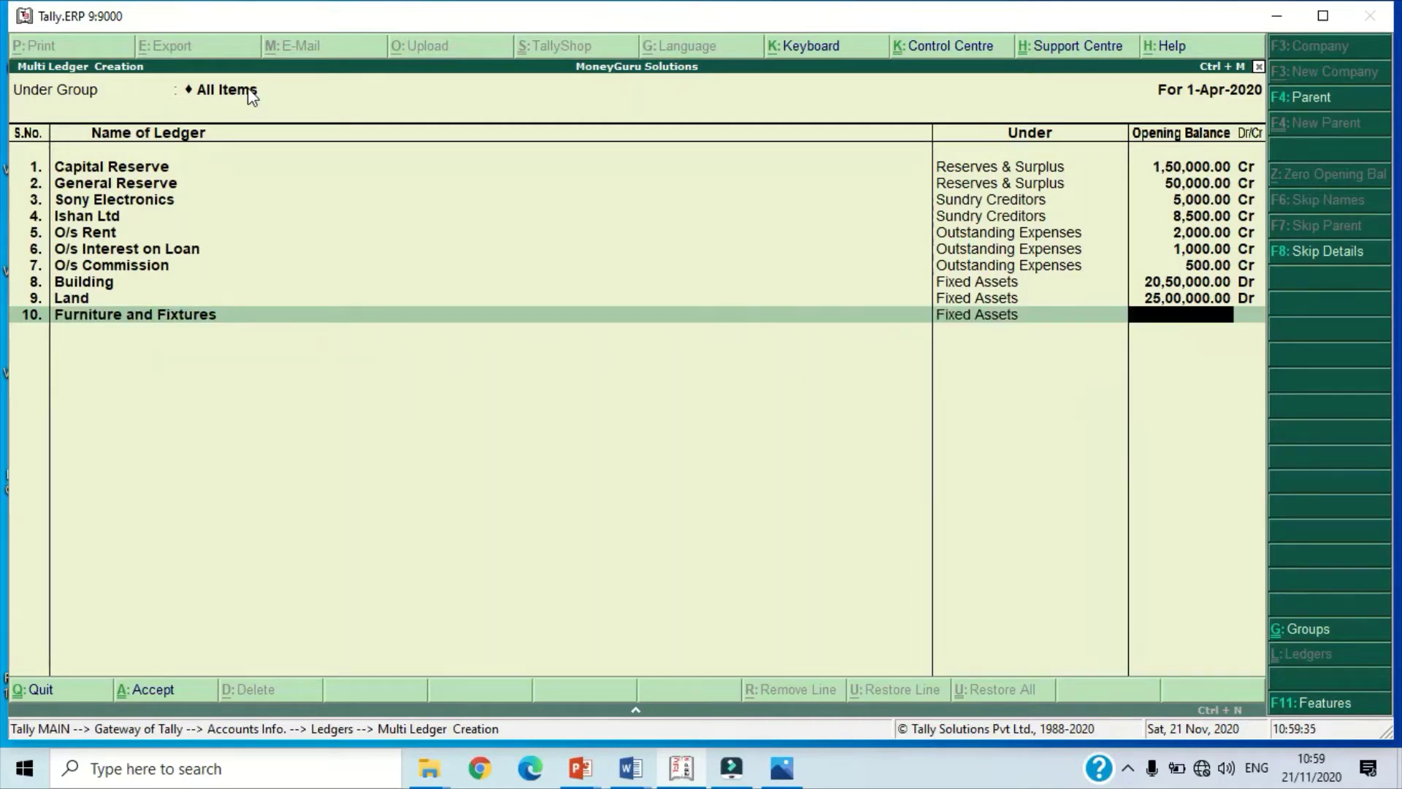
{"action": "type", "text": "50000"}
{"action": "key", "text": "Return"}
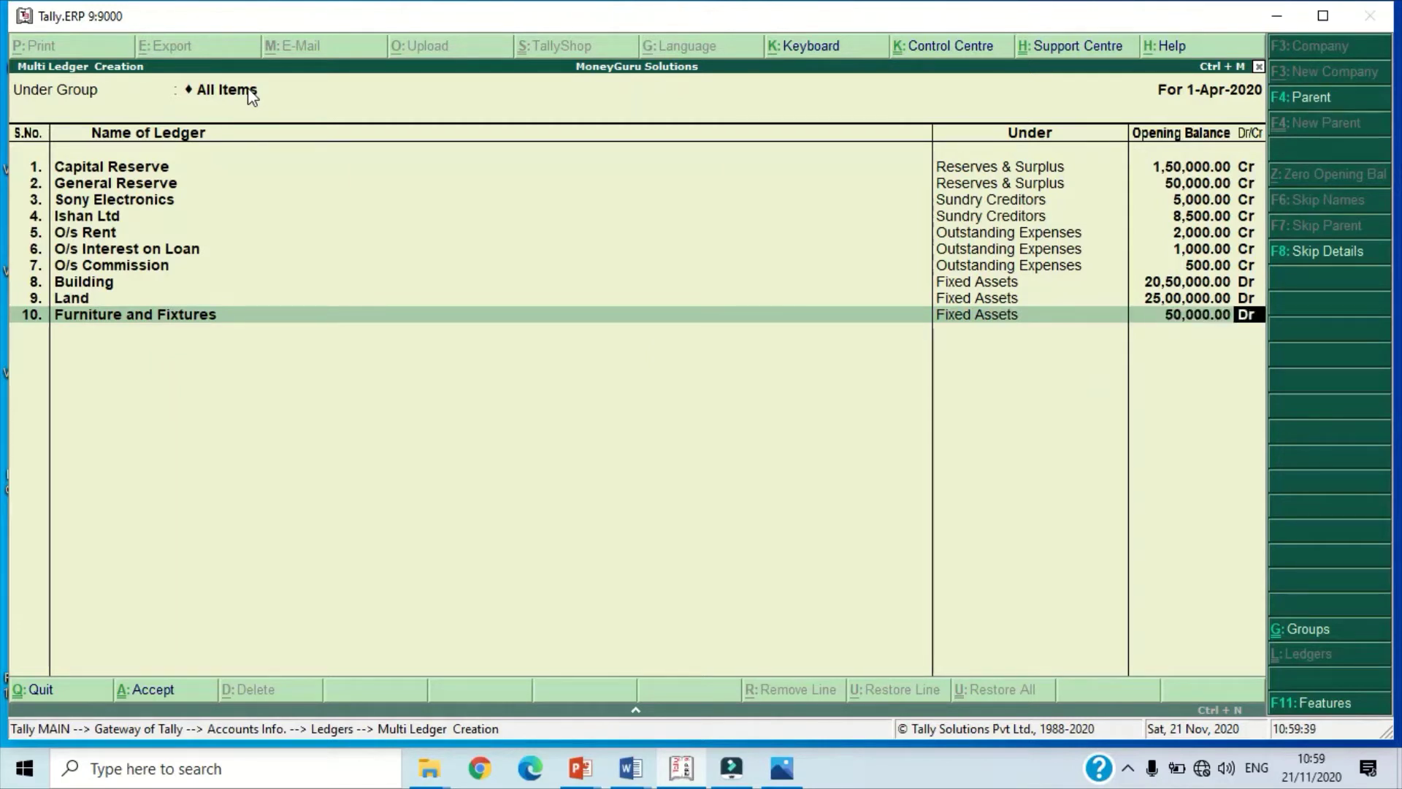
{"action": "key", "text": "Return"}
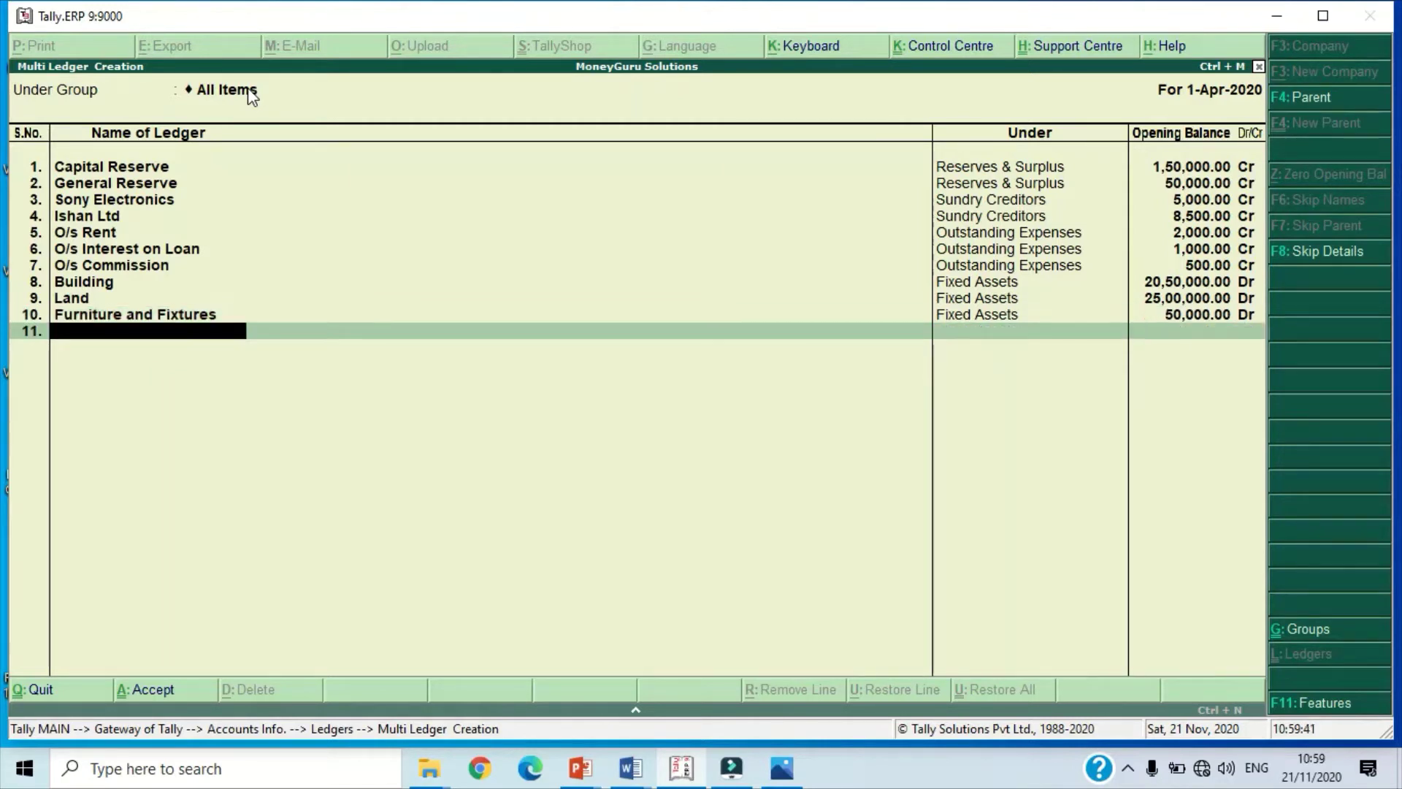
Step: Add the ledger Plant and Machinary under Fixed Assets with an opening balance of 1,50,000 Dr, and save the whole list of ledgers
{"action": "type", "text": "P"}
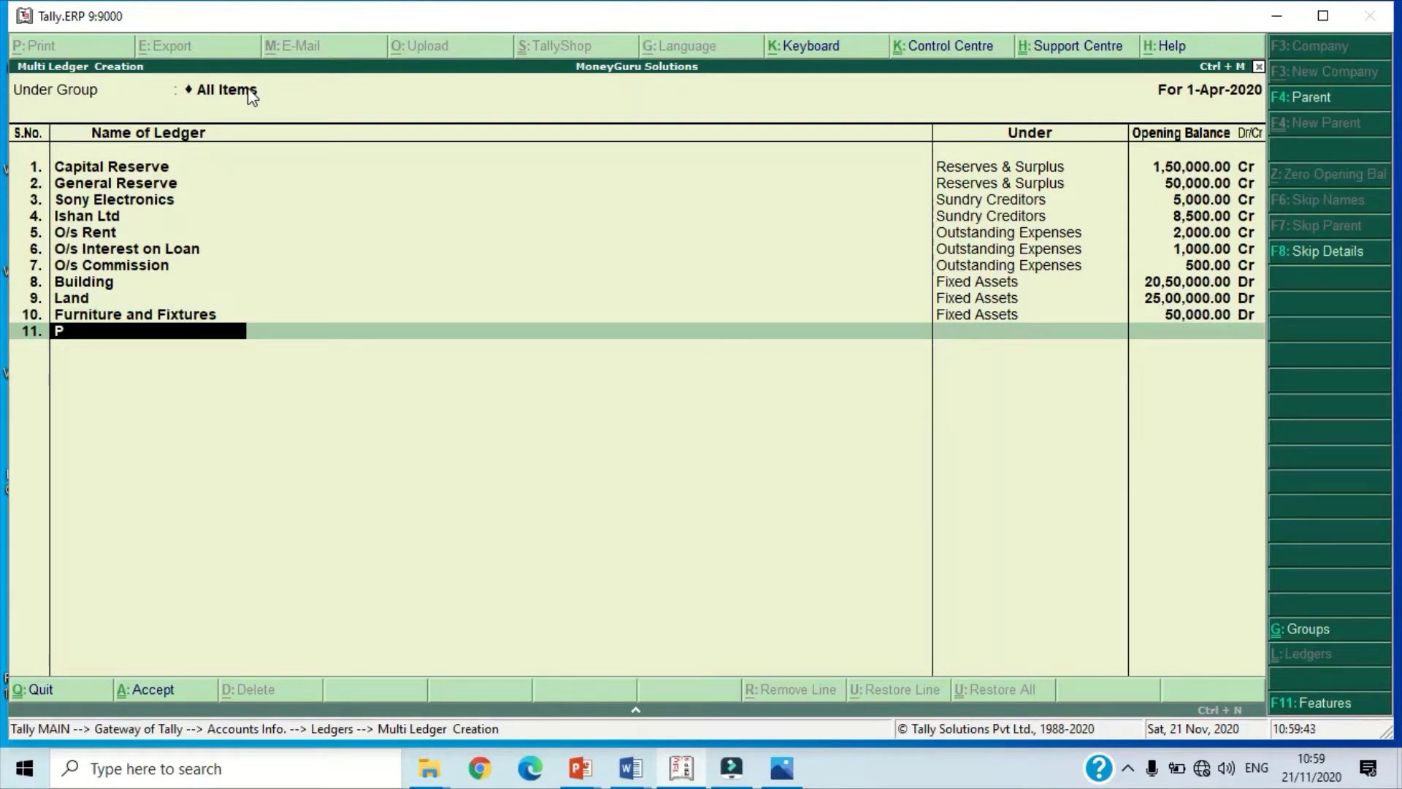
{"action": "type", "text": "lant and Ma"}
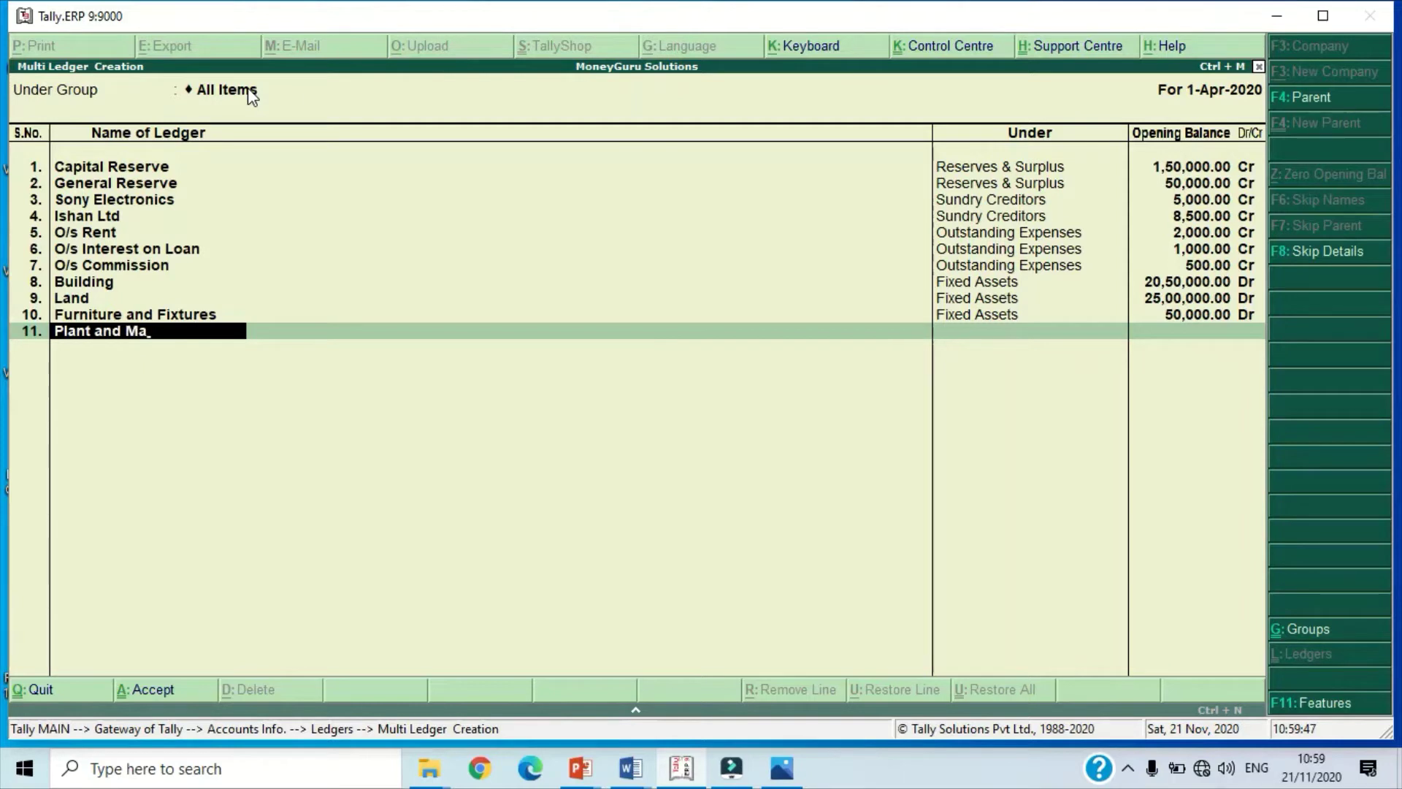
{"action": "type", "text": "chinary"}
{"action": "key", "text": "Return"}
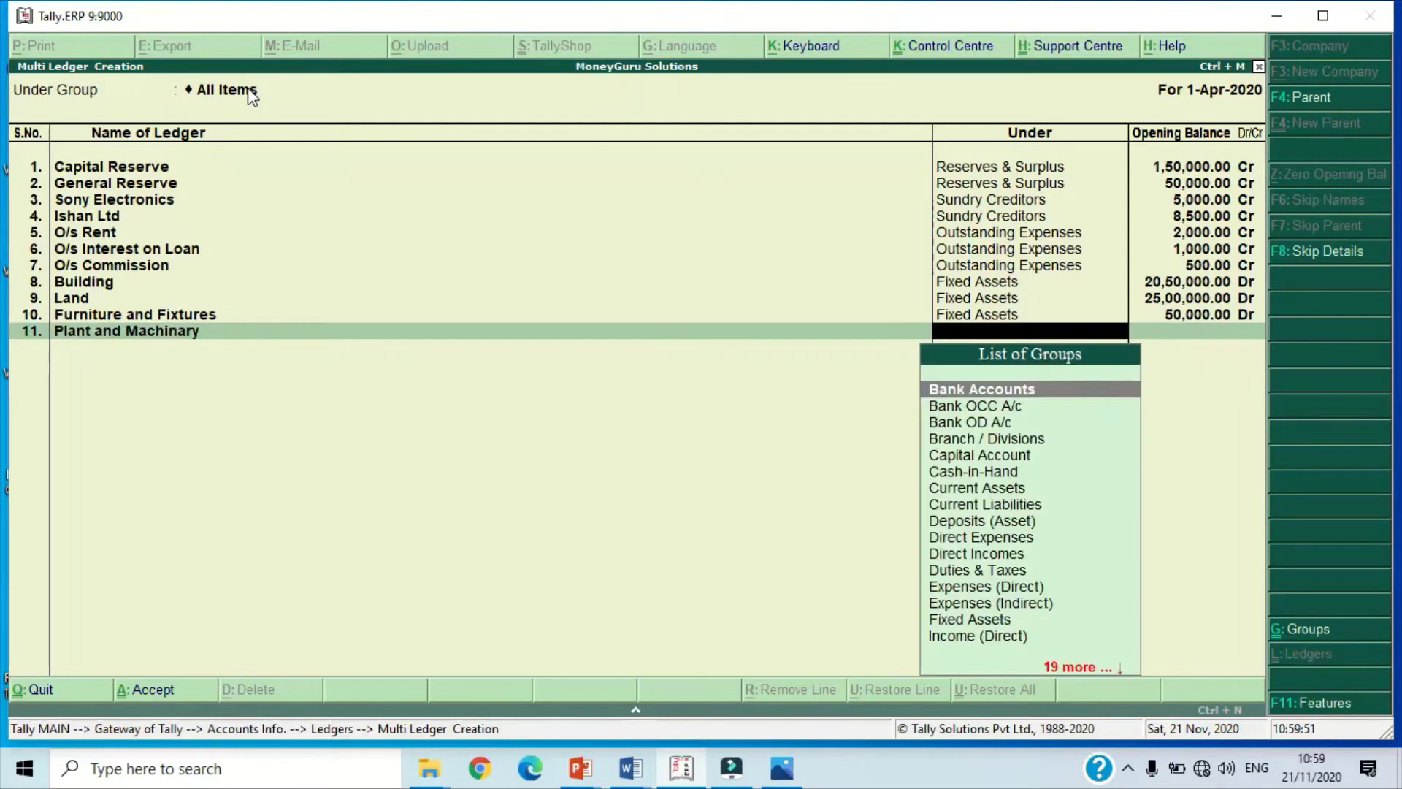
{"action": "type", "text": "Fi"}
{"action": "key", "text": "Return"}
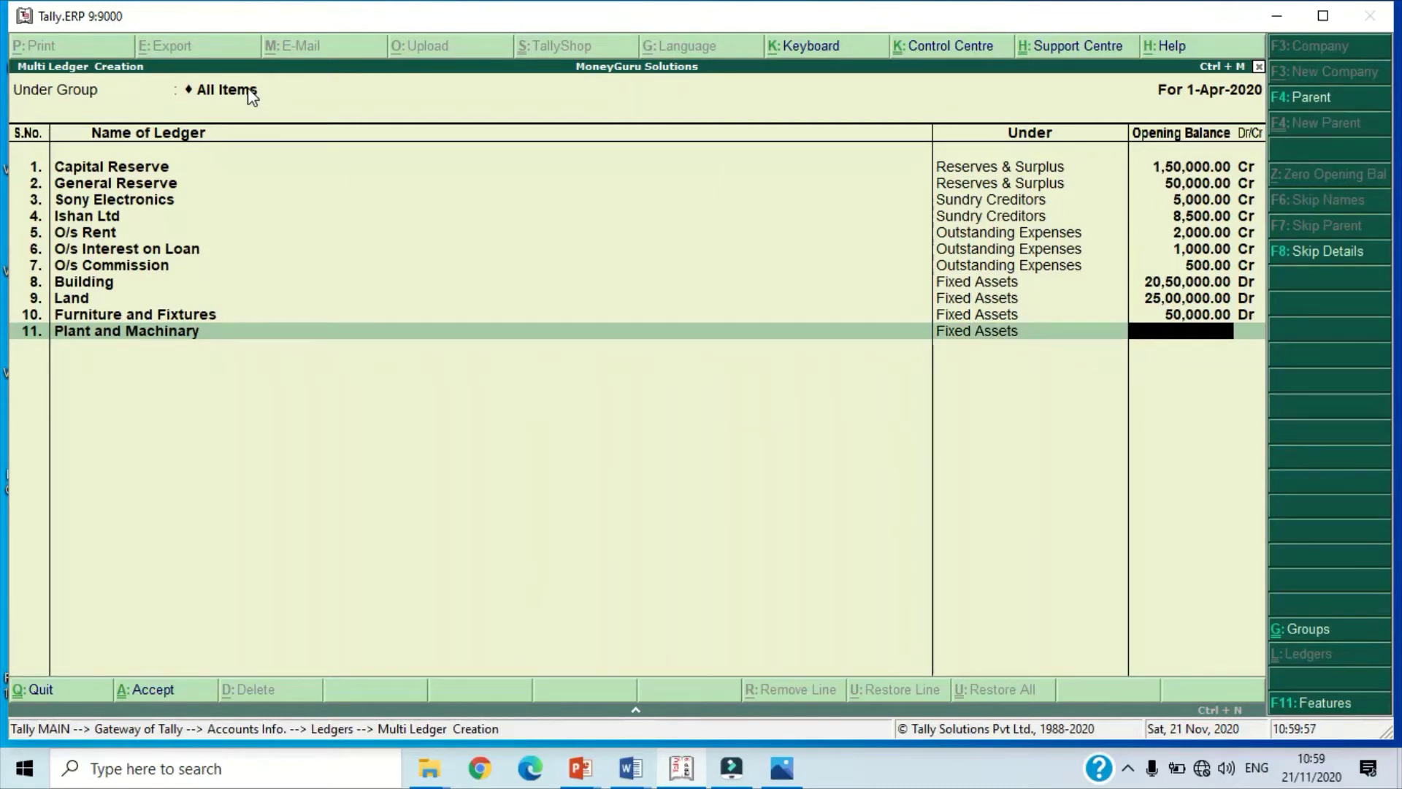
{"action": "type", "text": "150000"}
{"action": "key", "text": "Return"}
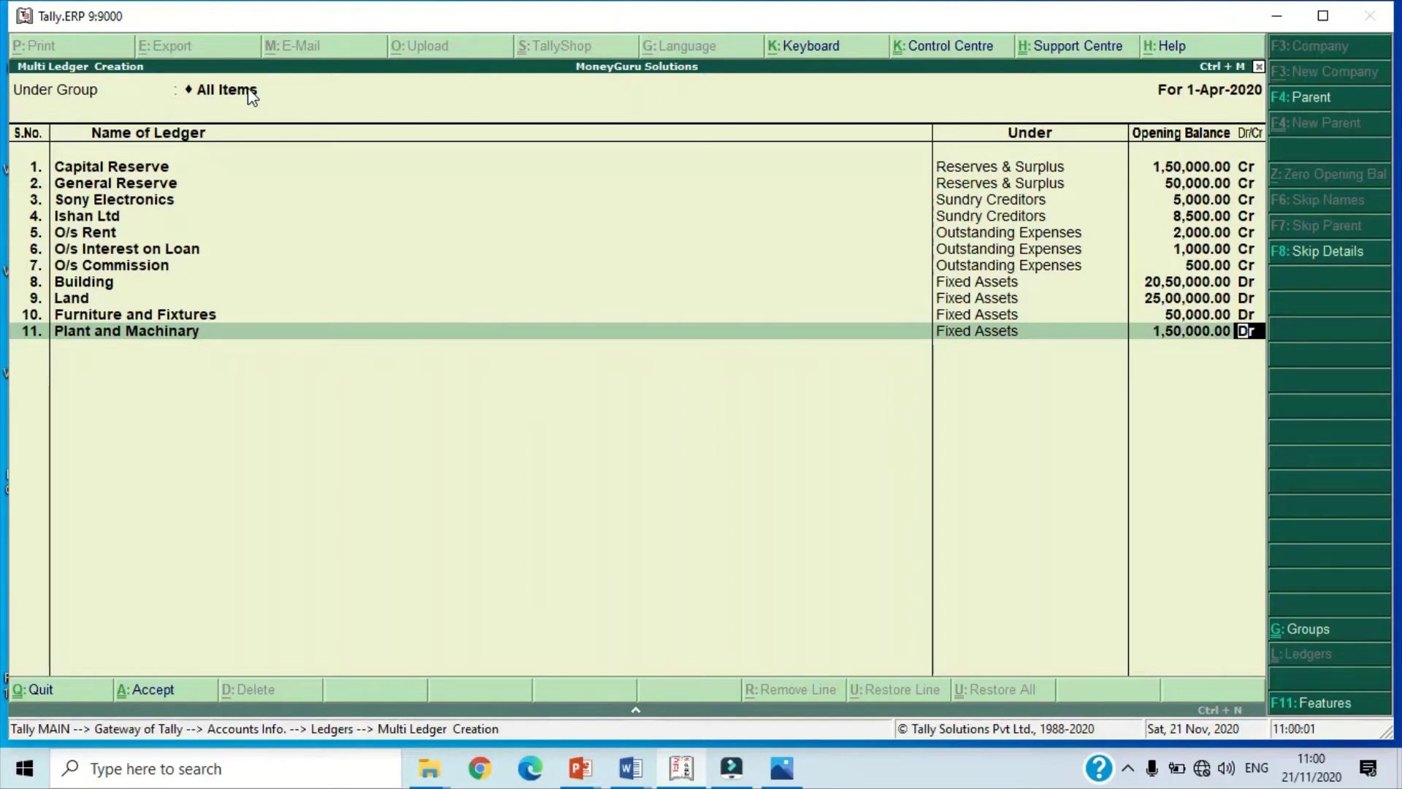
{"action": "key", "text": "Return"}
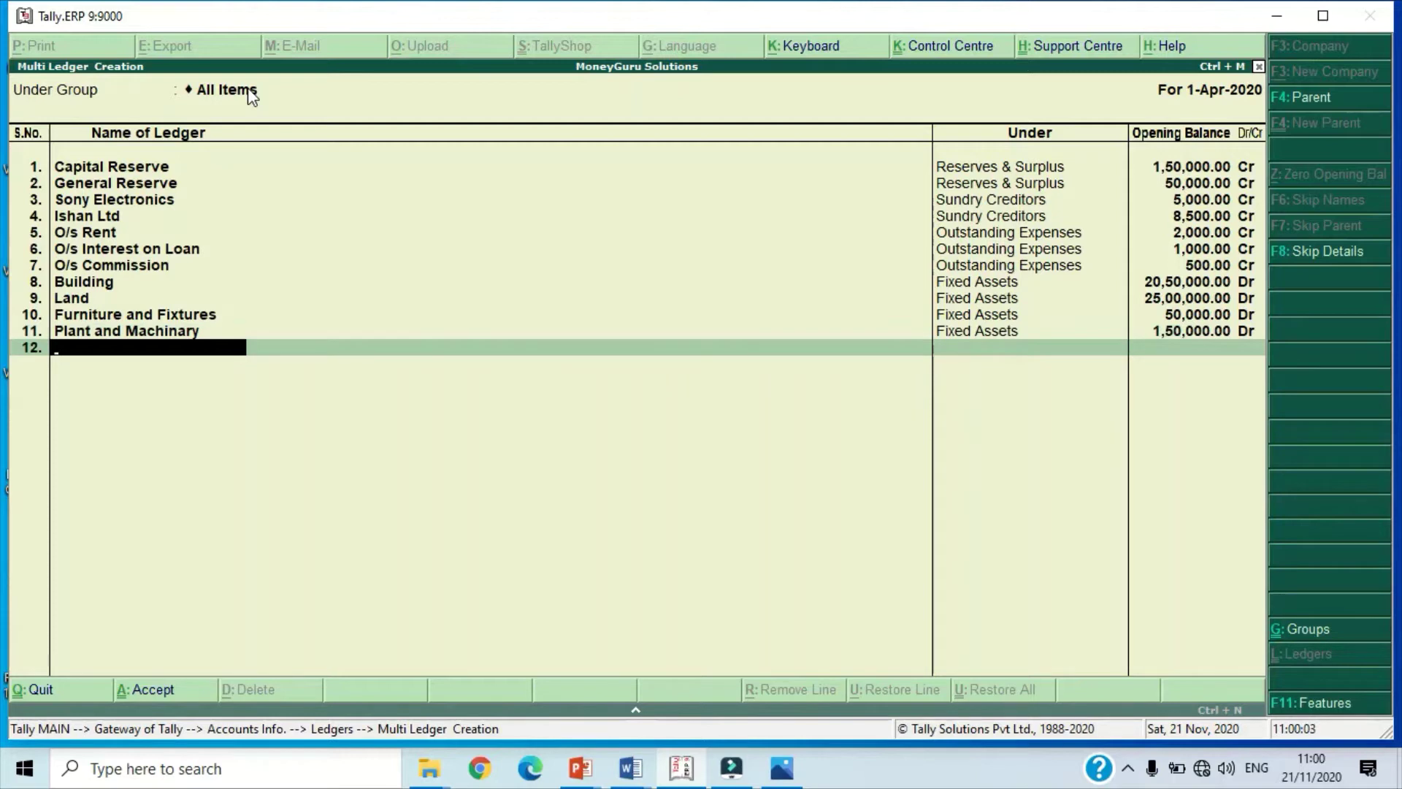
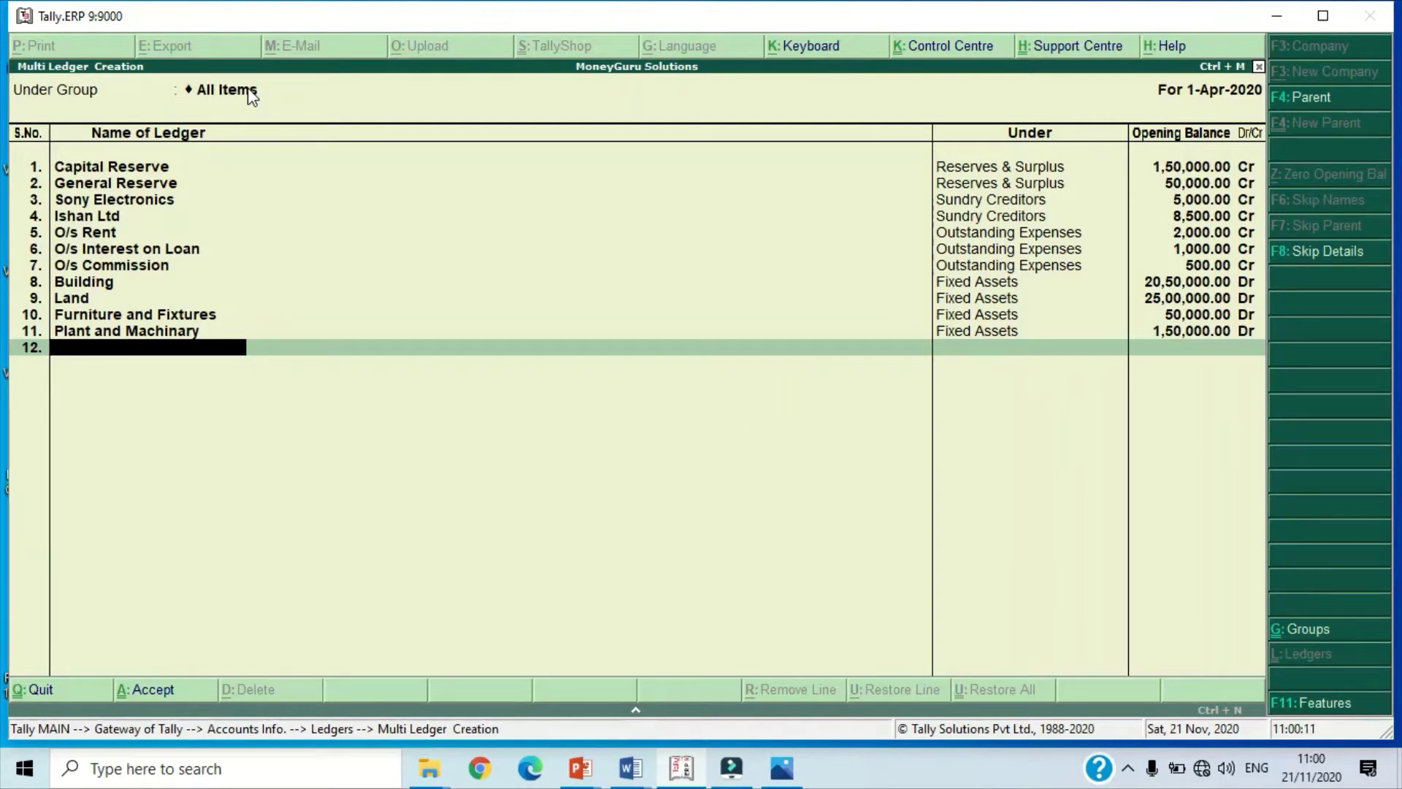
{"action": "key", "text": "Return"}
{"action": "key", "text": "Return"}
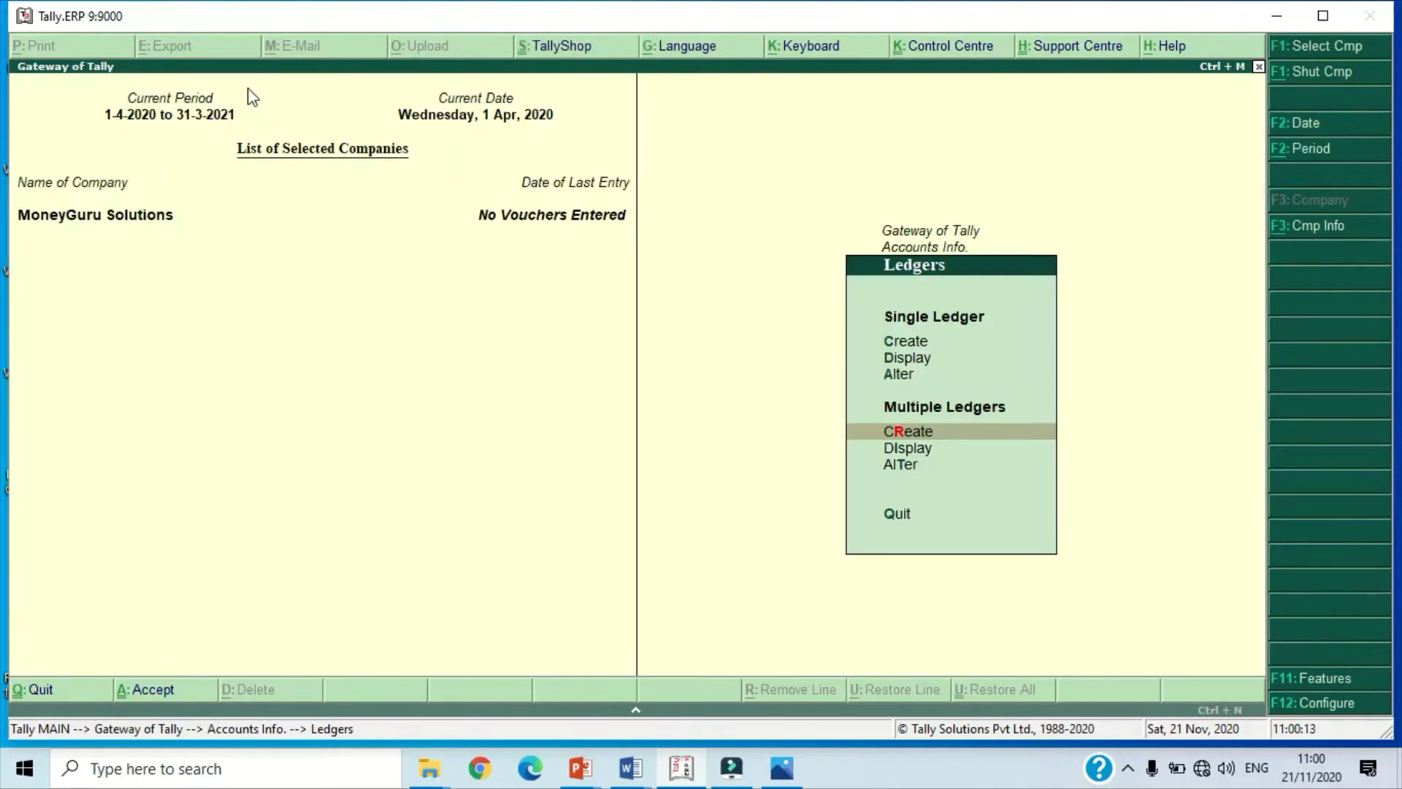
Step: Start a new single ledger named Investment in UTI under the Investments group
{"action": "key", "text": "Up"}
{"action": "key", "text": "Up"}
{"action": "key", "text": "Up"}
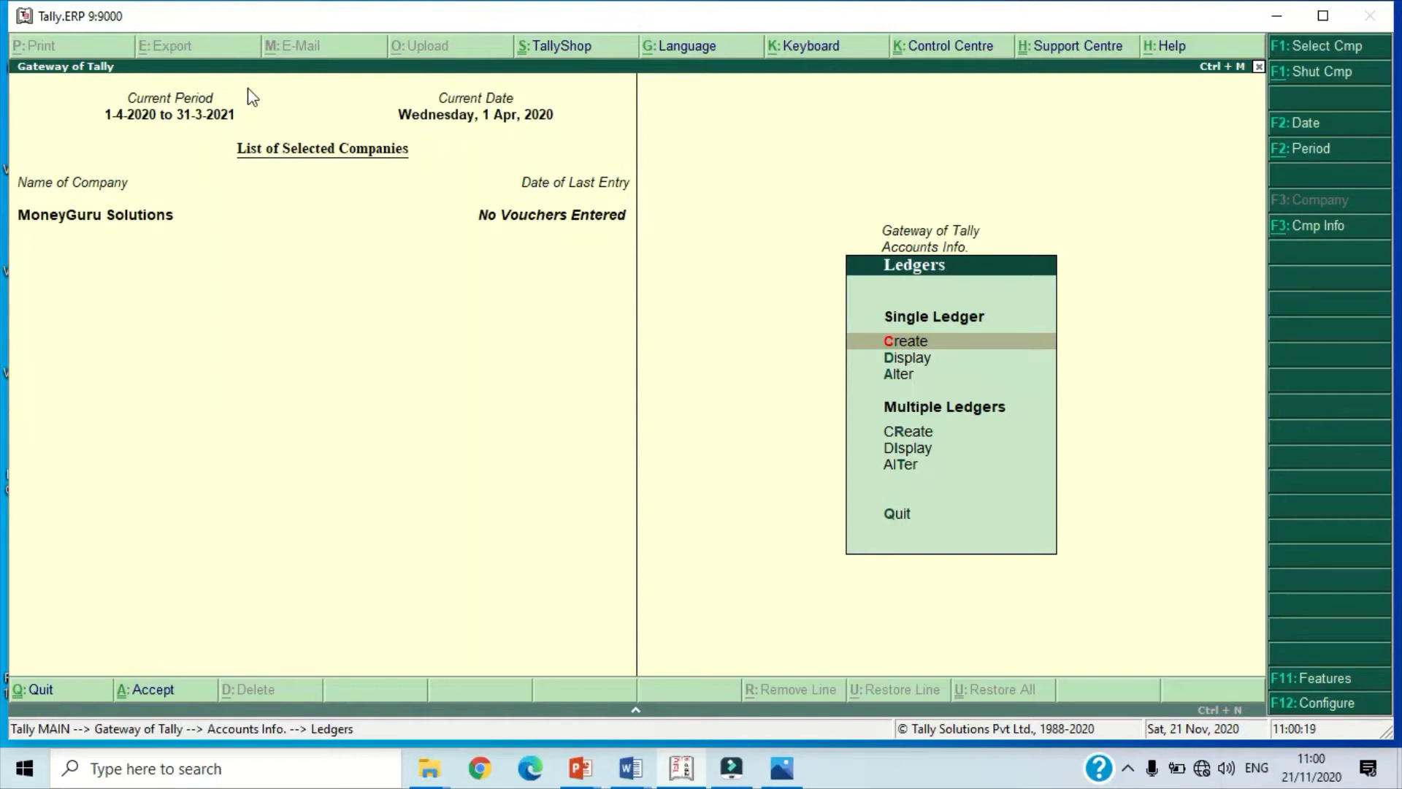
{"action": "key", "text": "Return"}
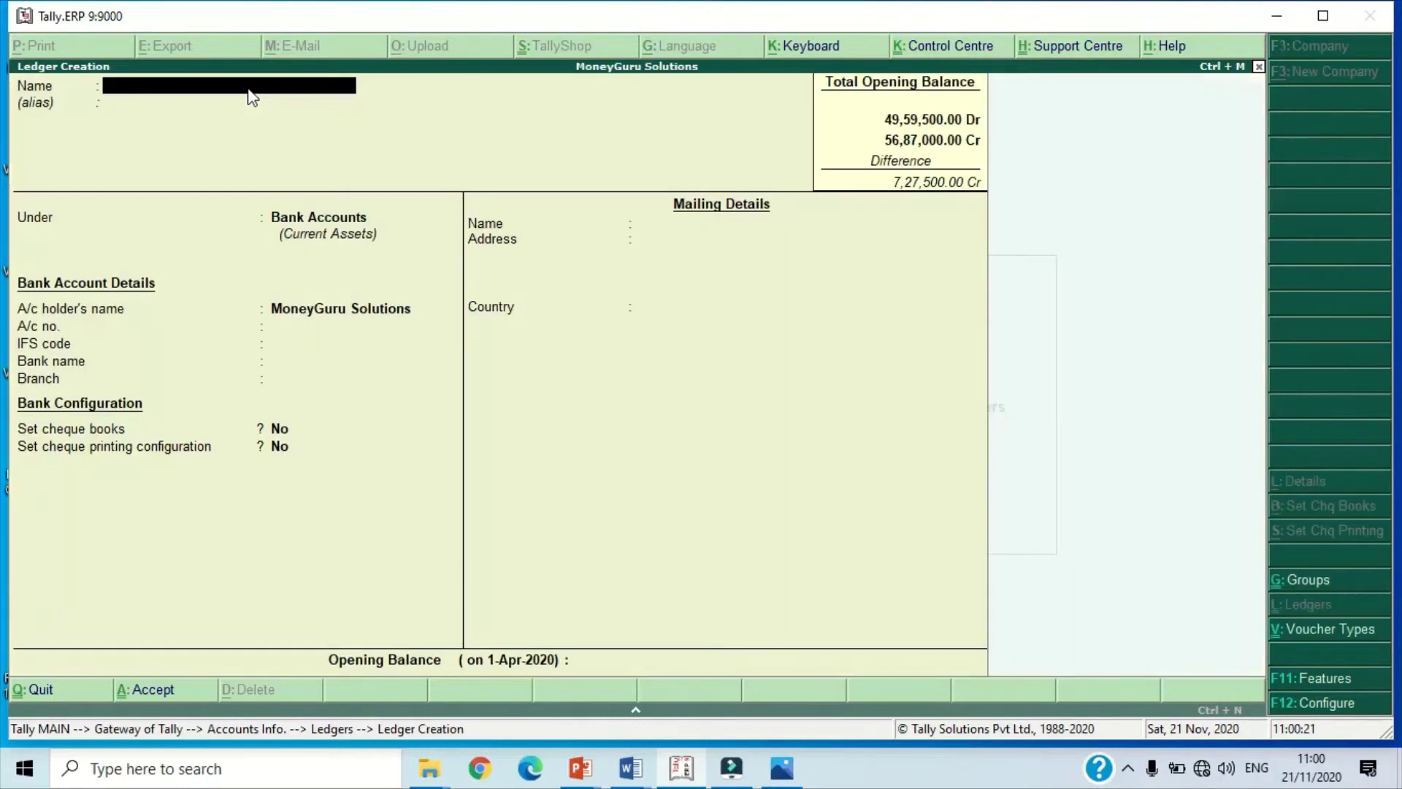
{"action": "type", "text": "Inve"}
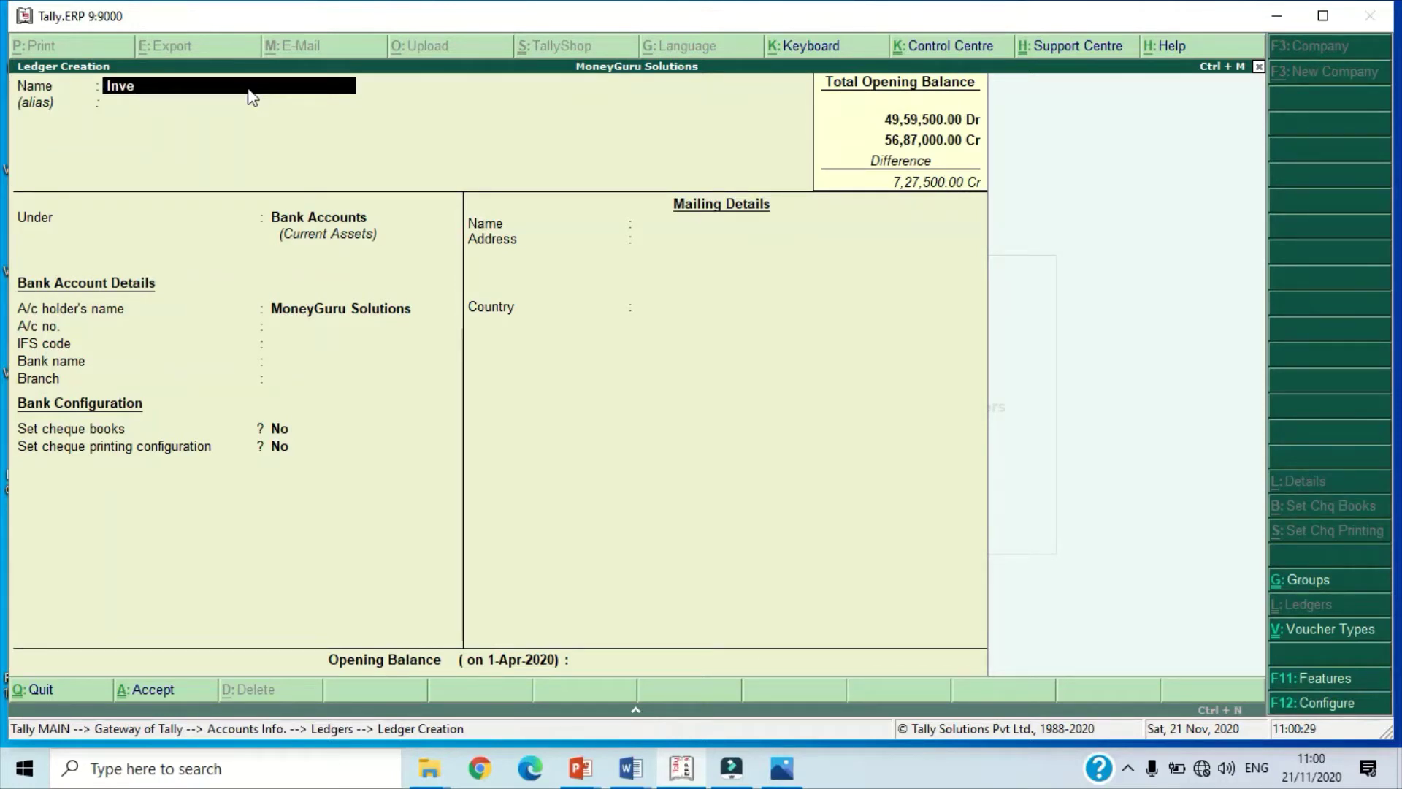
{"action": "type", "text": "stment in UTI"}
{"action": "key", "text": "Return"}
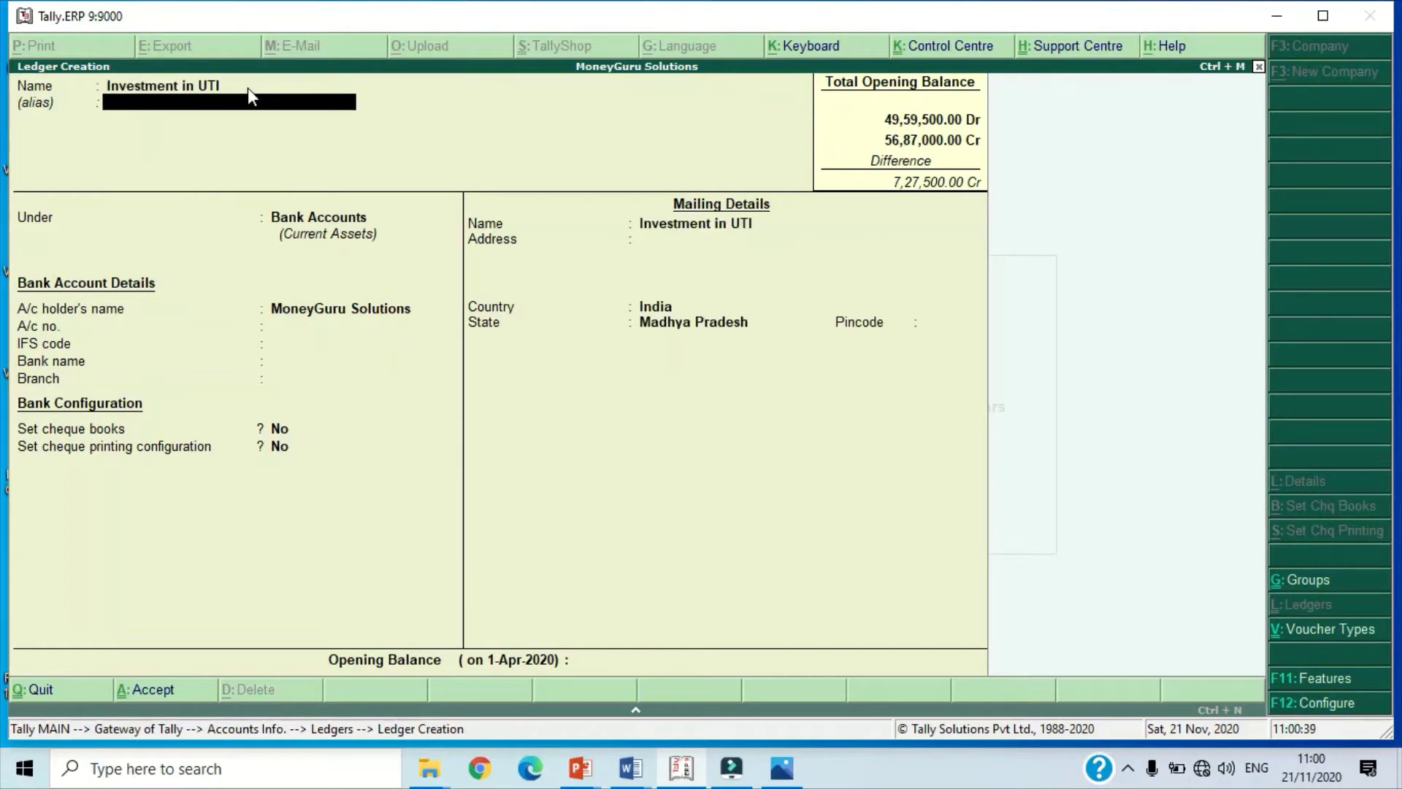
{"action": "key", "text": "Return"}
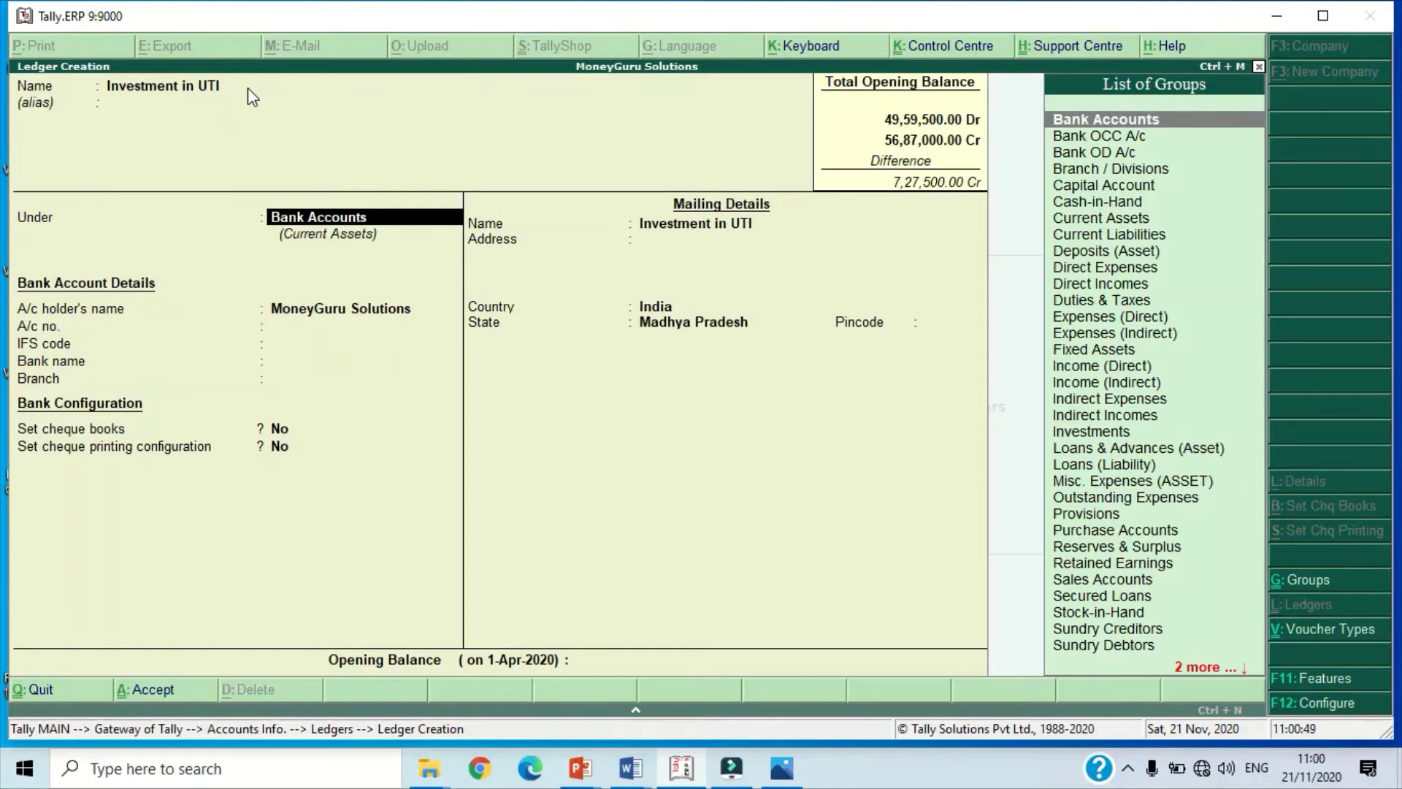
{"action": "type", "text": "I"}
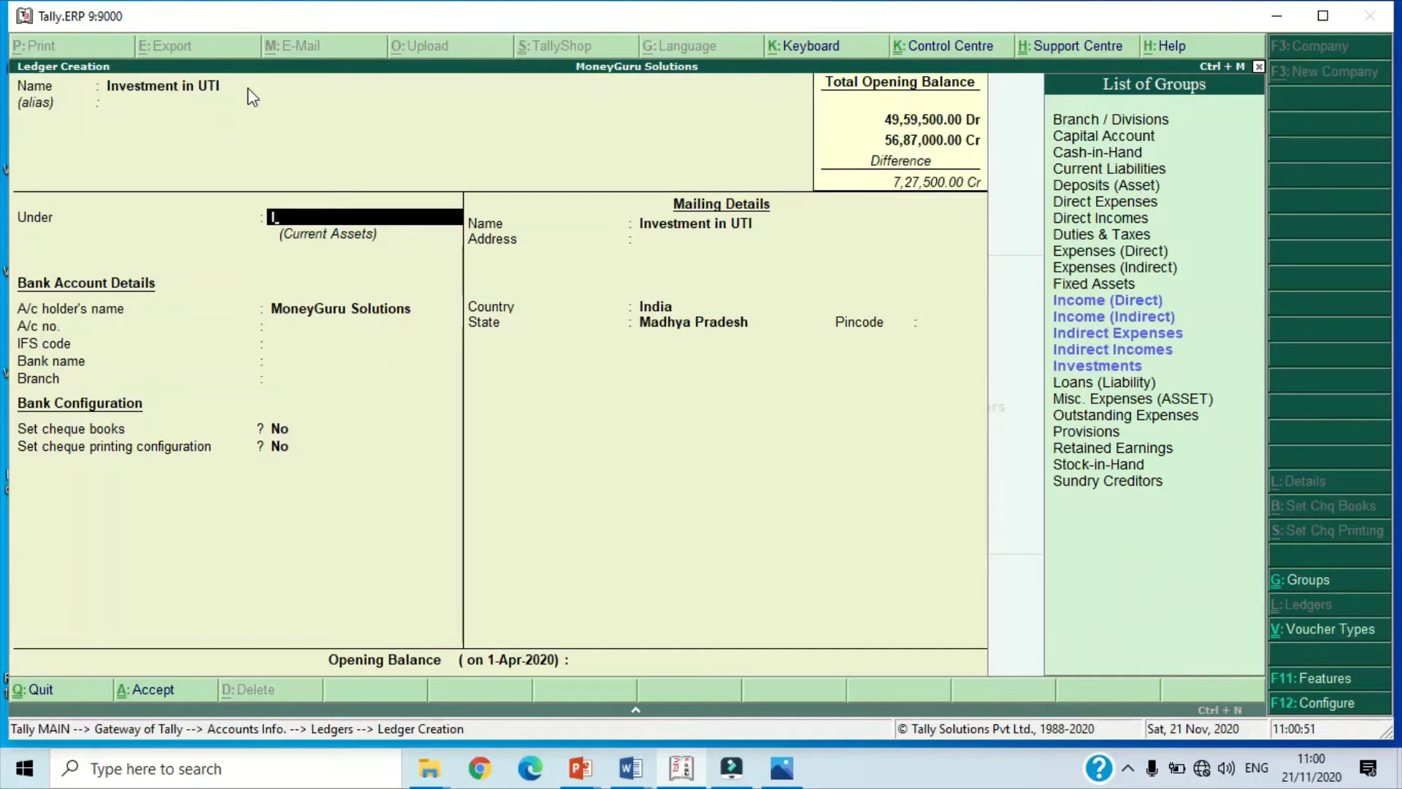
{"action": "type", "text": "nv"}
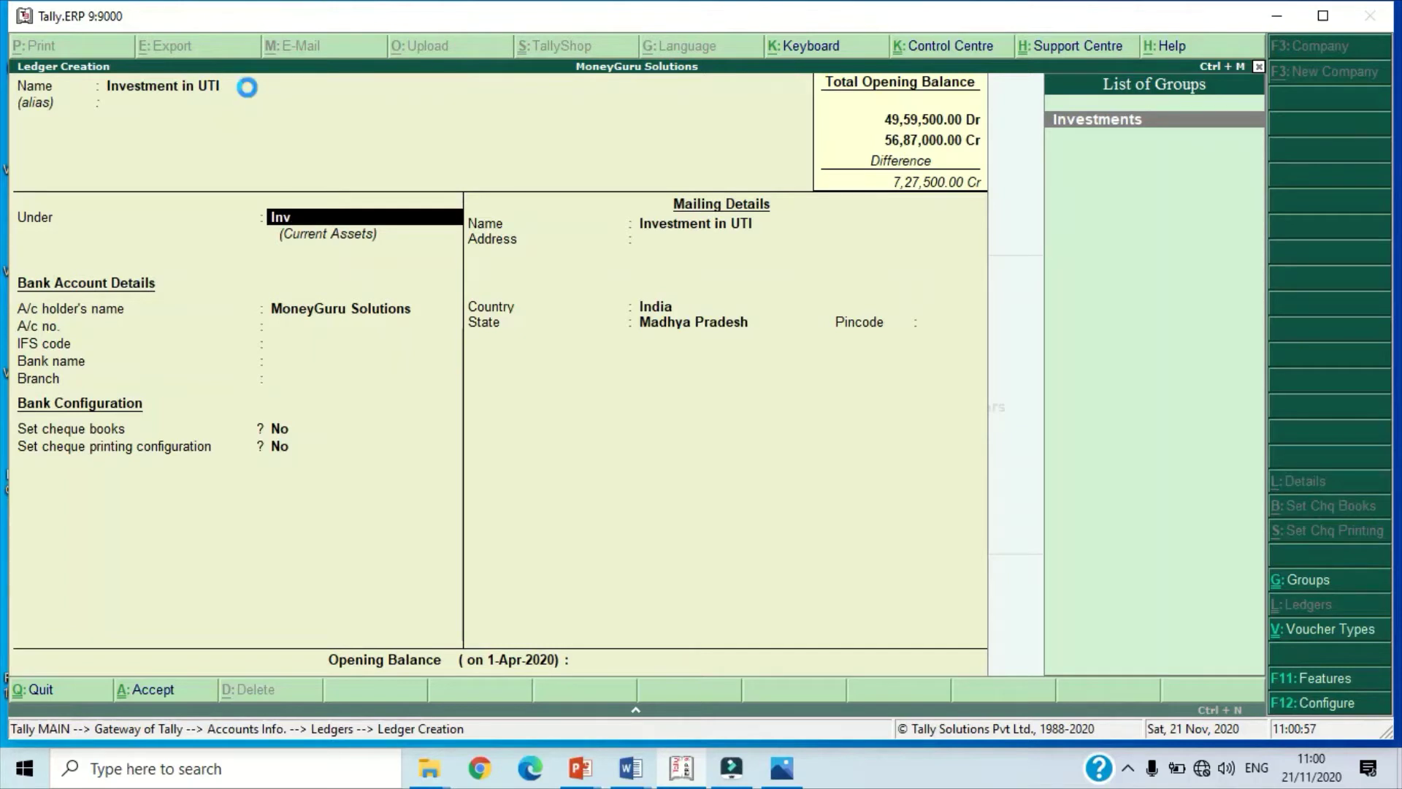
{"action": "key", "text": "Return"}
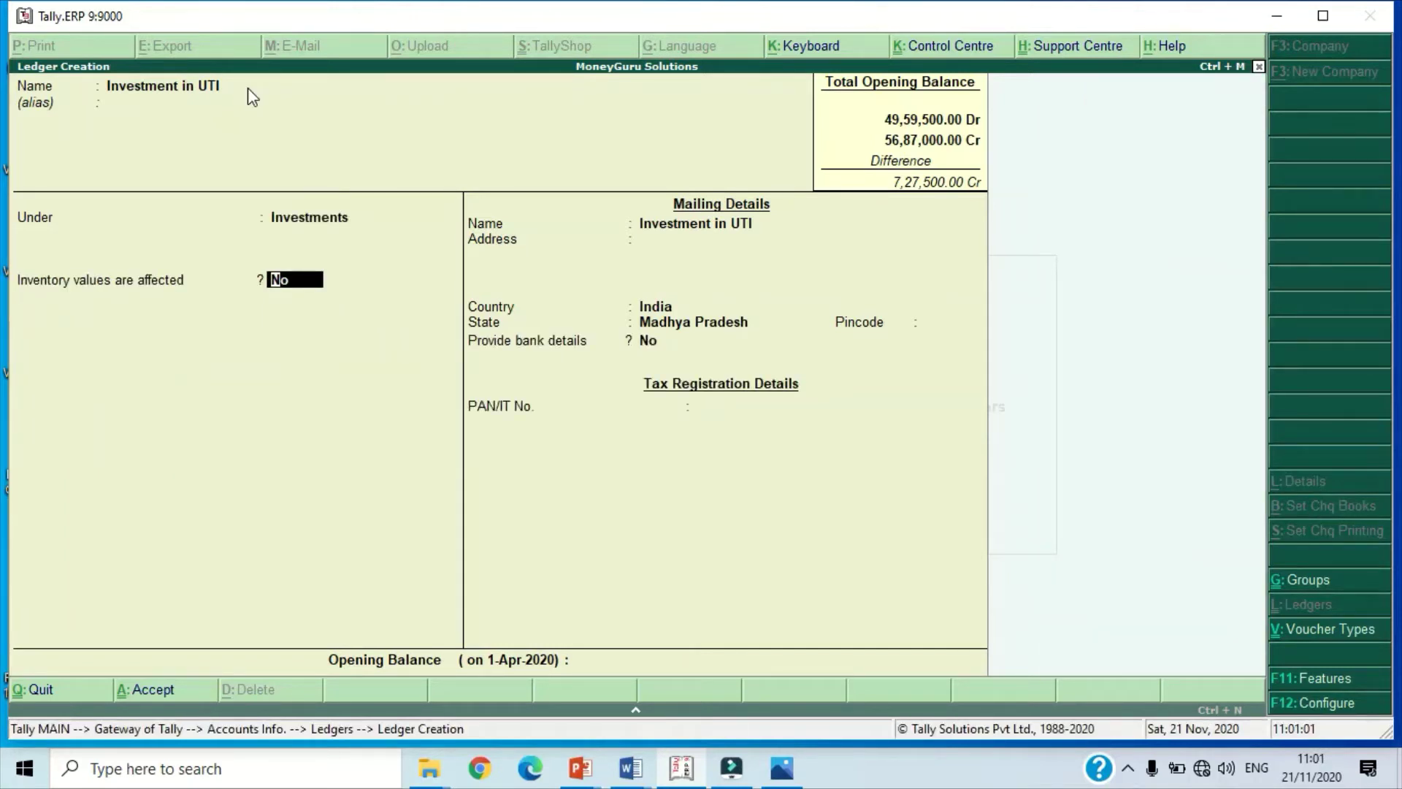
Step: Give the Investment in UTI ledger an opening balance of 2,00,000 Dr and save it
{"action": "key", "text": "Return"}
{"action": "key", "text": "Return"}
{"action": "key", "text": "Return"}
{"action": "key", "text": "Return"}
{"action": "key", "text": "Return"}
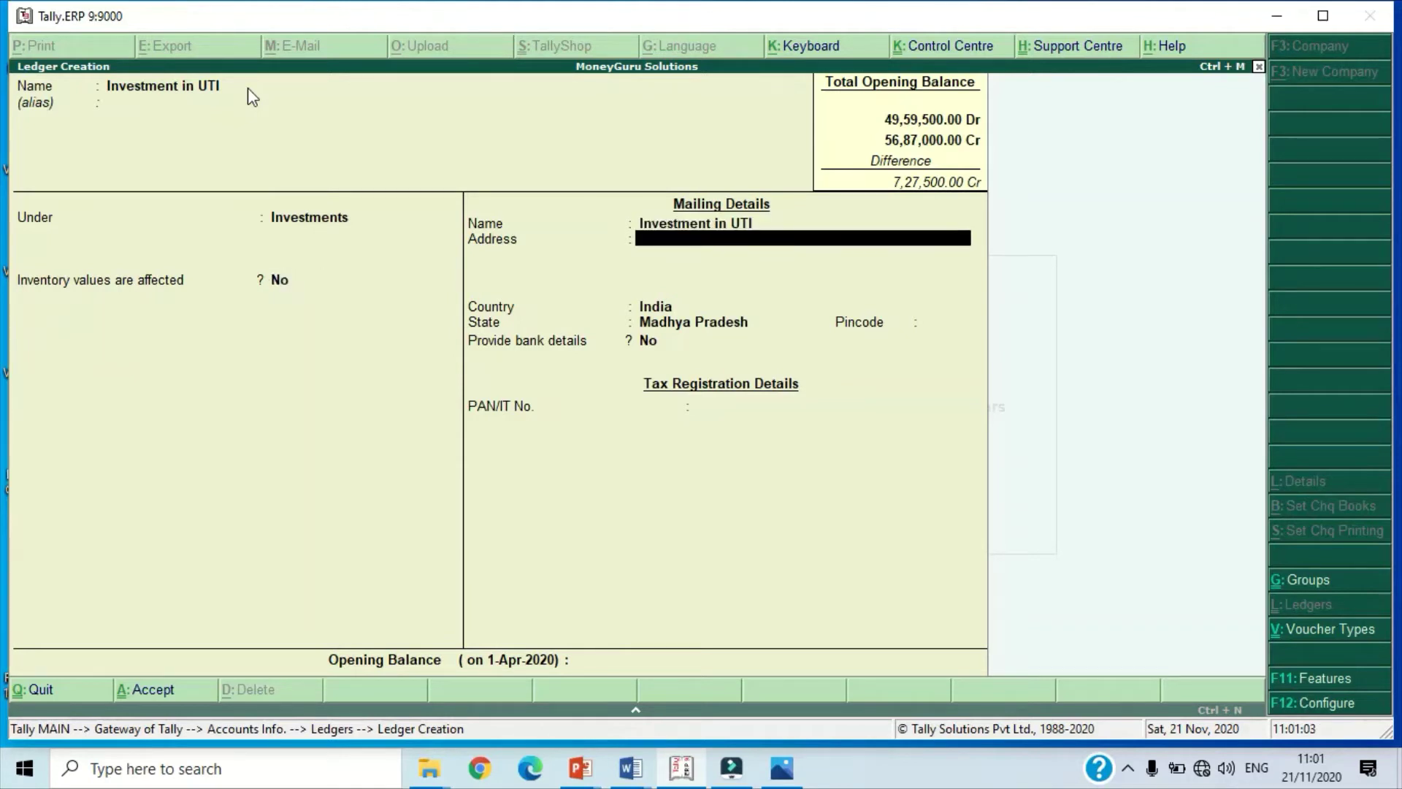
{"action": "key", "text": "Return"}
{"action": "key", "text": "Return"}
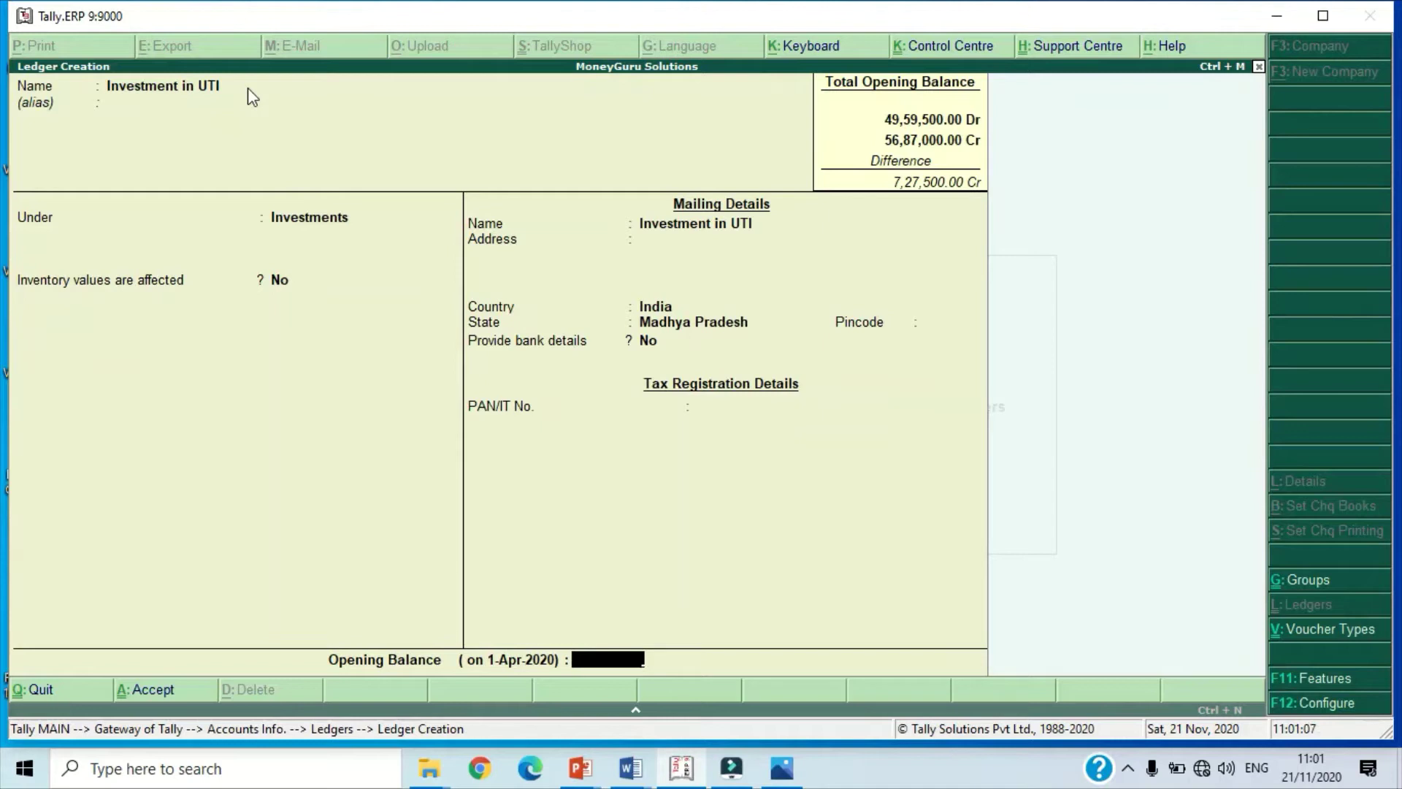
{"action": "type", "text": "200000"}
{"action": "key", "text": "Return"}
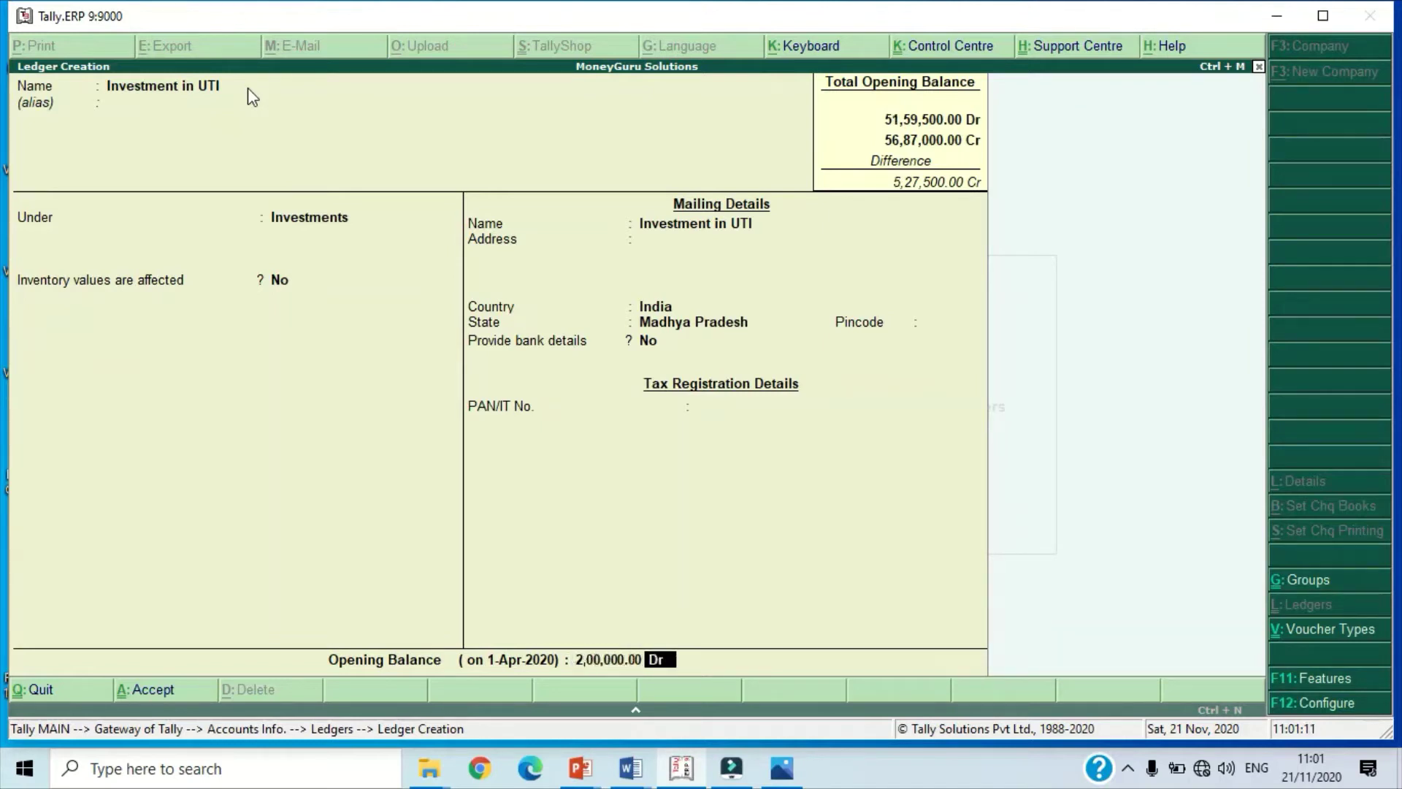
{"action": "key", "text": "Return"}
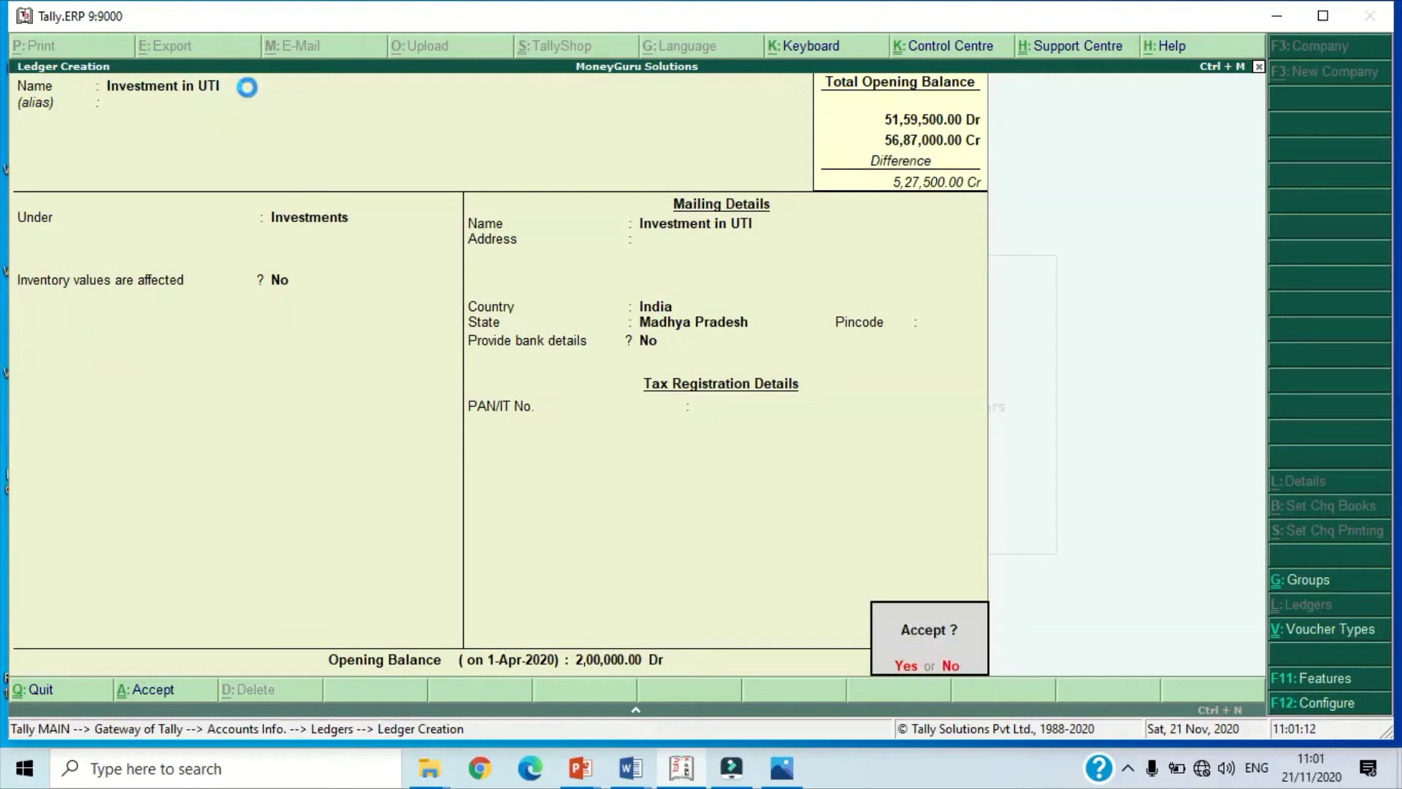
{"action": "key", "text": "Return"}
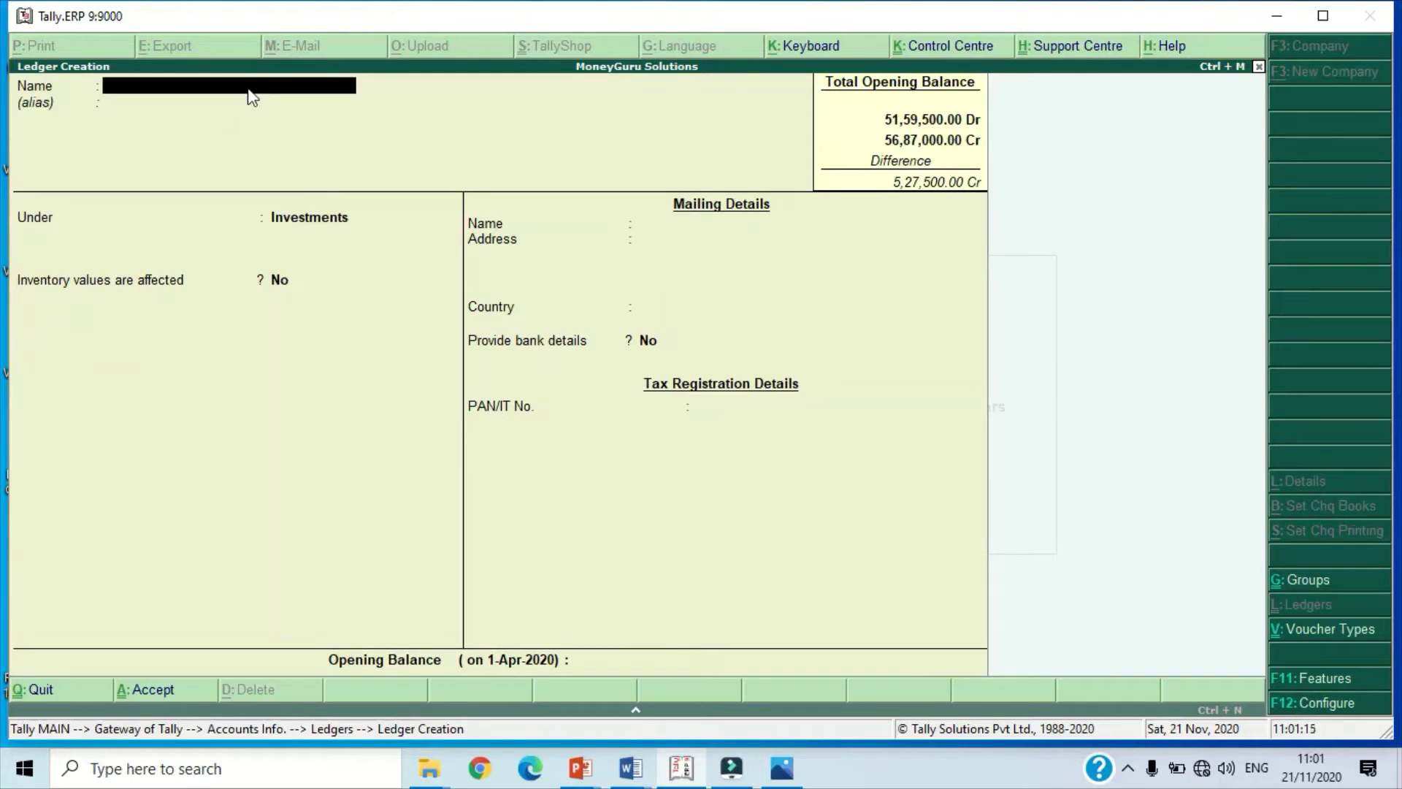
Step: Name the next ledger Investment in TATA Finance and keep it under Investments
{"action": "type", "text": "Inves"}
{"action": "type", "text": "tmne"}
{"action": "key", "text": "BackSpace"}
{"action": "key", "text": "BackSpace"}
{"action": "key", "text": "BackSpace"}
{"action": "type", "text": "ent in TATA Fi"}
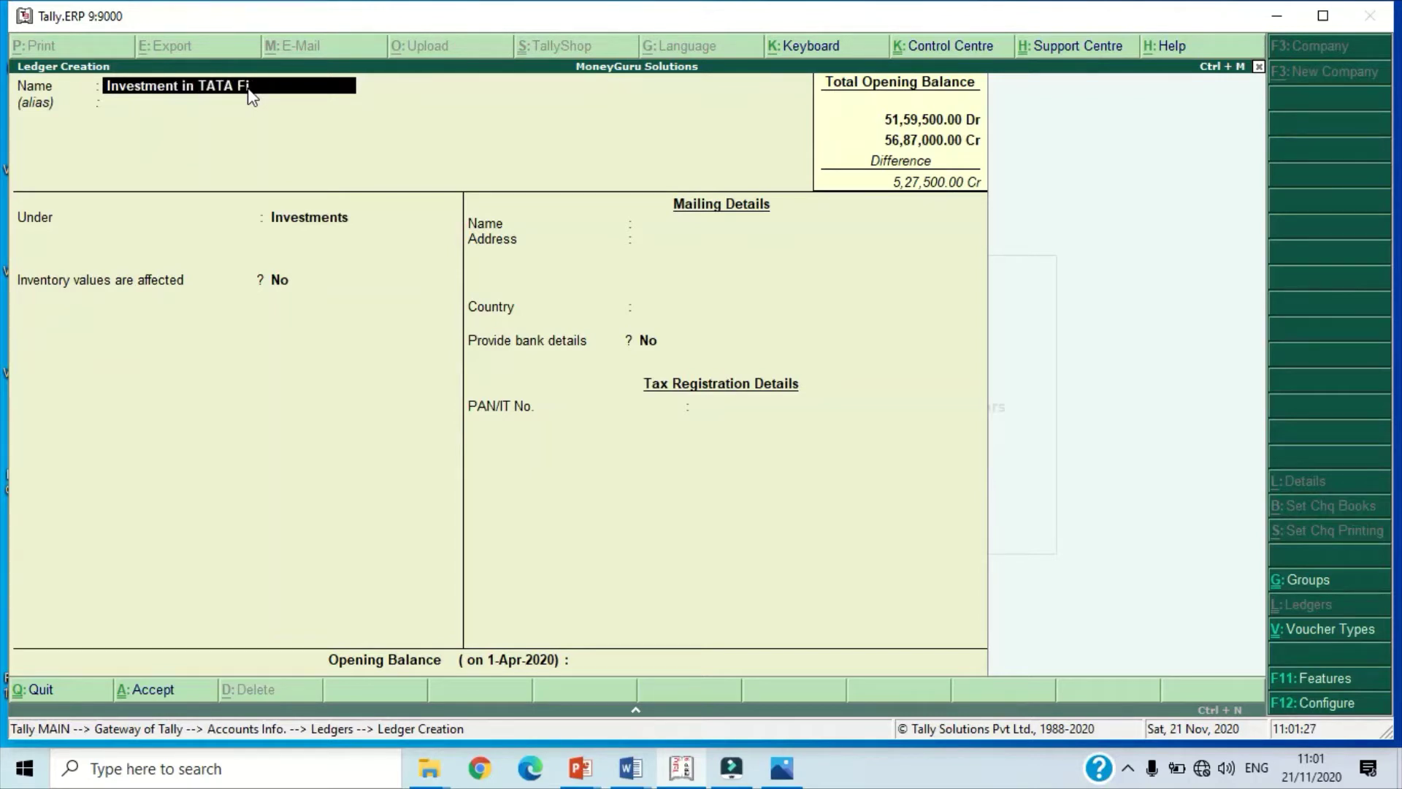
{"action": "type", "text": "nance"}
{"action": "key", "text": "Return"}
{"action": "key", "text": "Return"}
{"action": "key", "text": "Return"}
Step: Give the Investment in TATA Finance ledger an opening balance of 3,00,000 Dr and save it
{"action": "key", "text": "Return"}
{"action": "key", "text": "Return"}
{"action": "key", "text": "Return"}
{"action": "key", "text": "Return"}
{"action": "key", "text": "Return"}
{"action": "key", "text": "Return"}
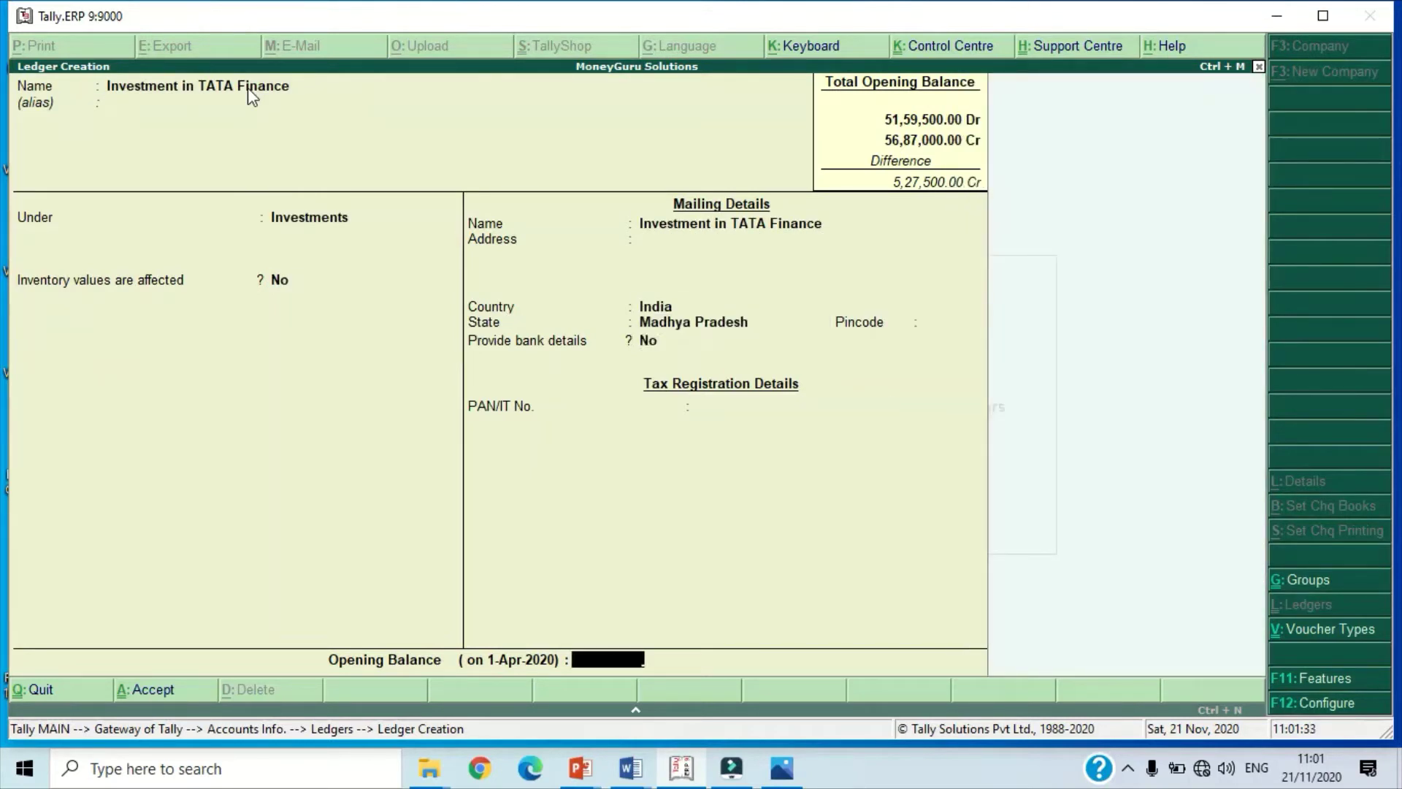
{"action": "type", "text": "3,00,00"}
{"action": "type", "text": "0"}
{"action": "key", "text": "Return"}
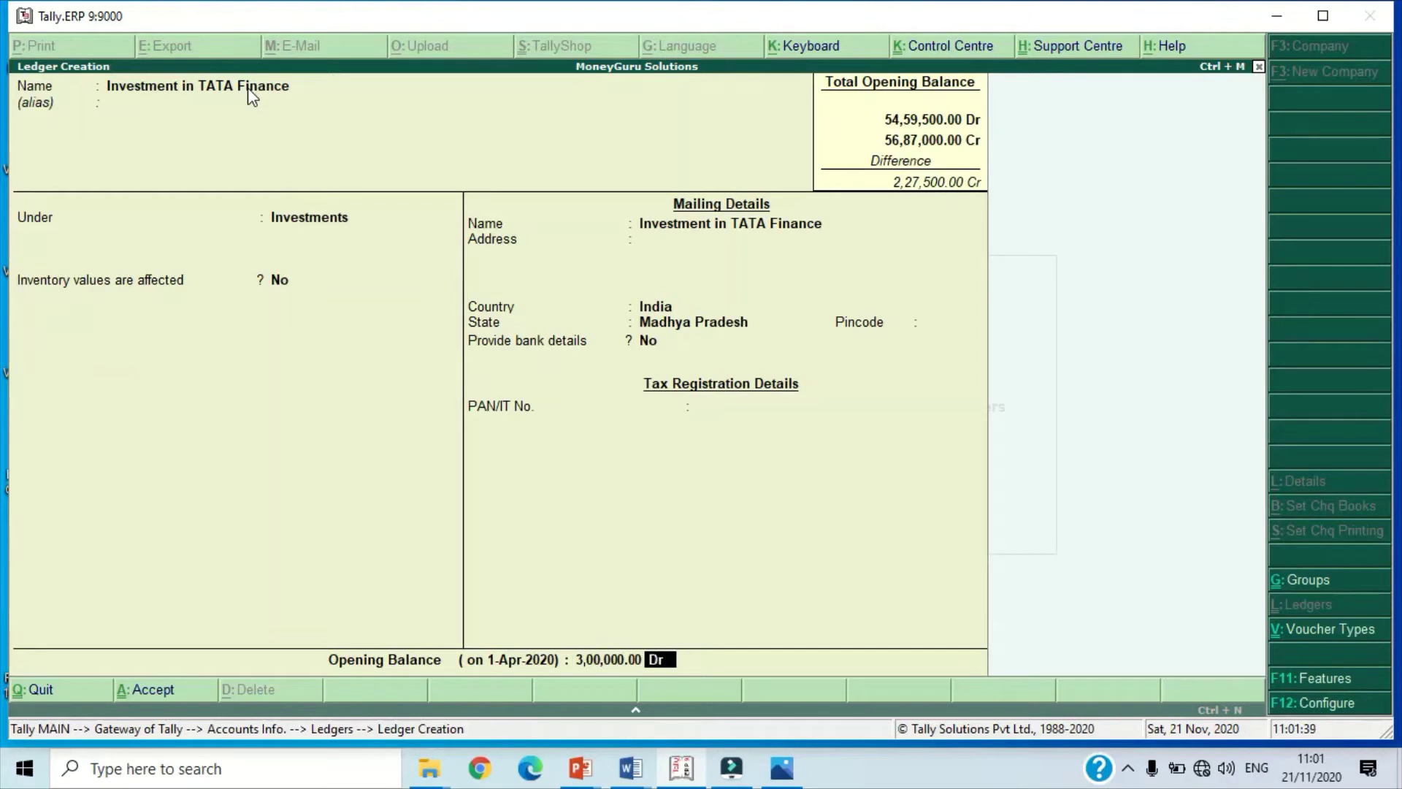
{"action": "key", "text": "Return"}
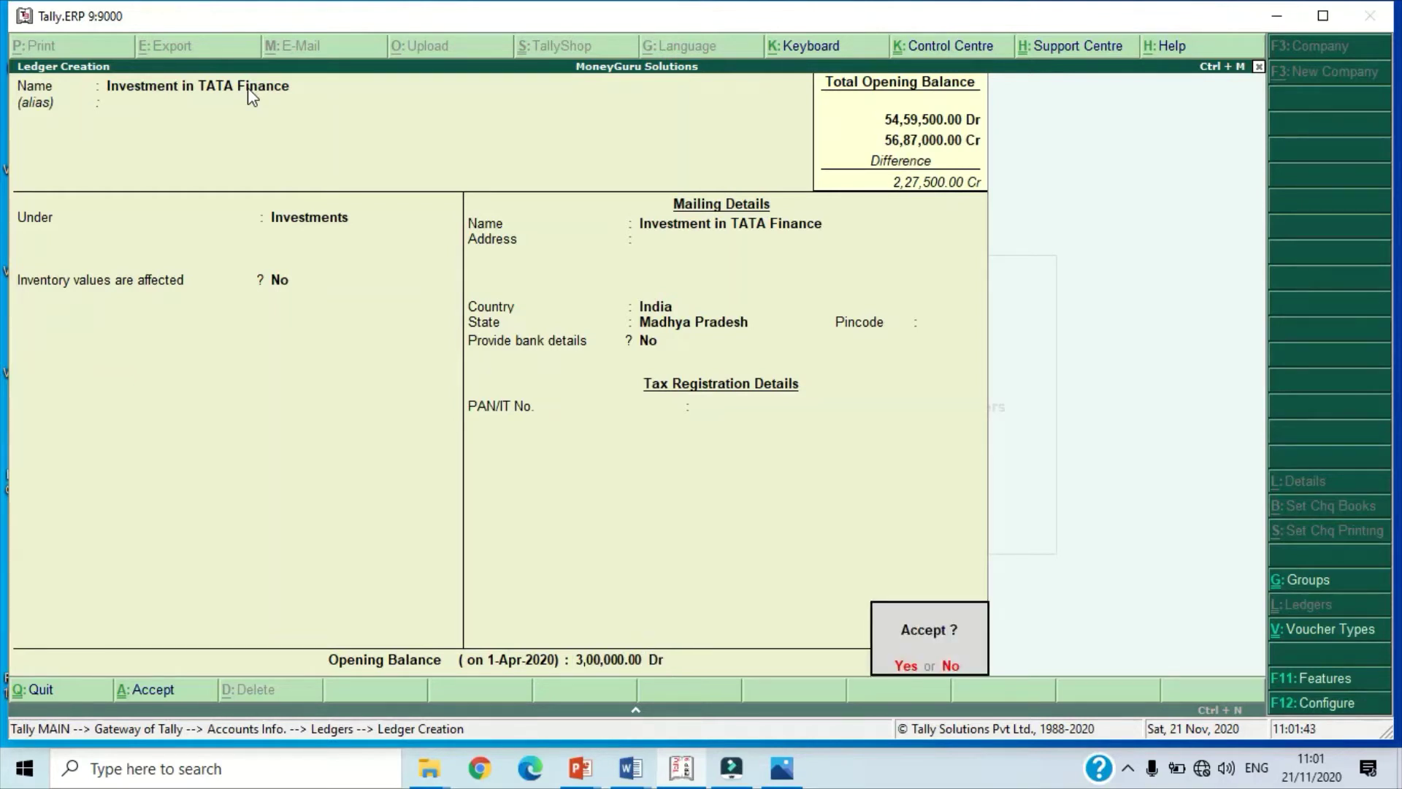
{"action": "left_click", "coordinate": [246, 87]}
{"action": "key", "text": "Return"}
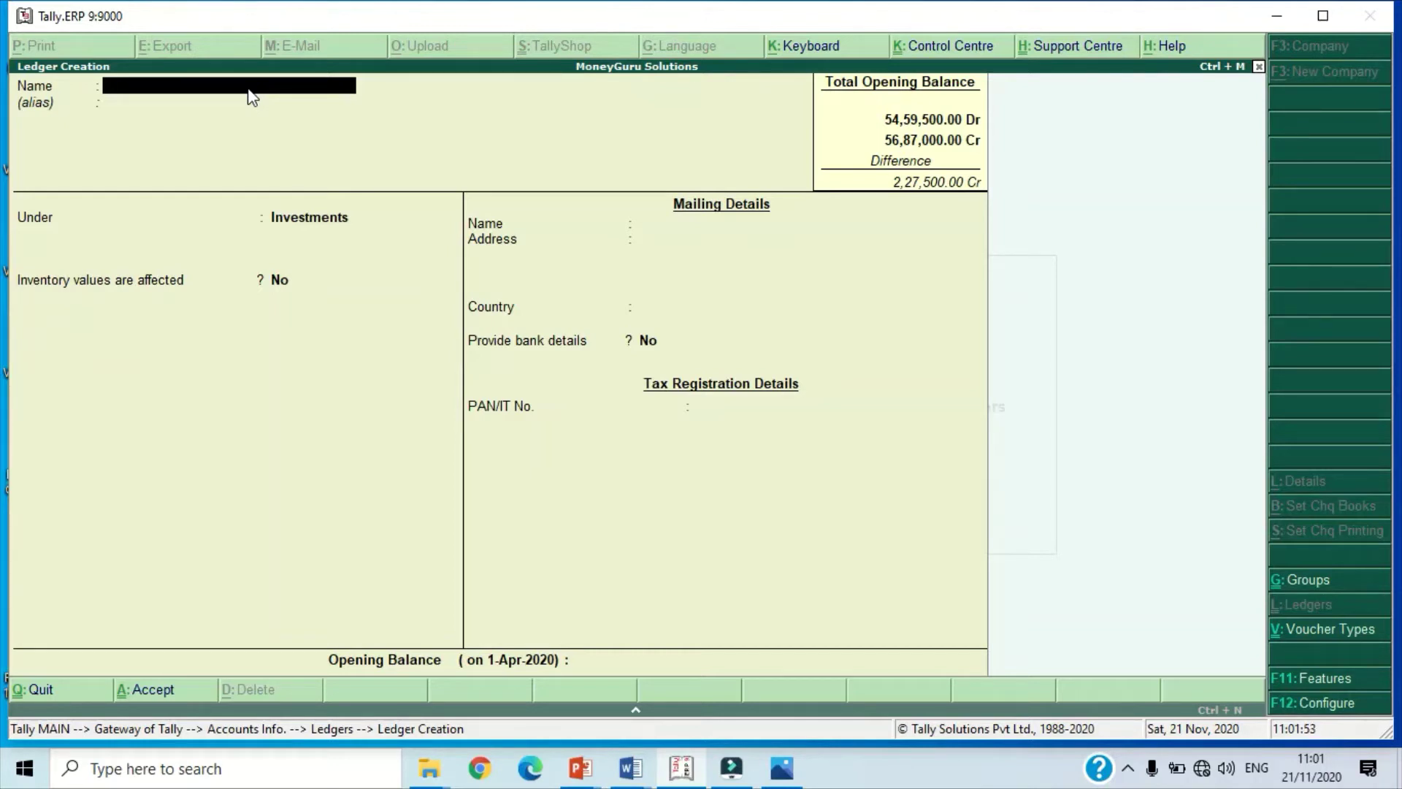
Step: Name the next ledger Shourya Ltd and place it under Sundry Debtors
{"action": "type", "text": "Shourya Ltd"}
{"action": "key", "text": "Return"}
{"action": "key", "text": "Return"}
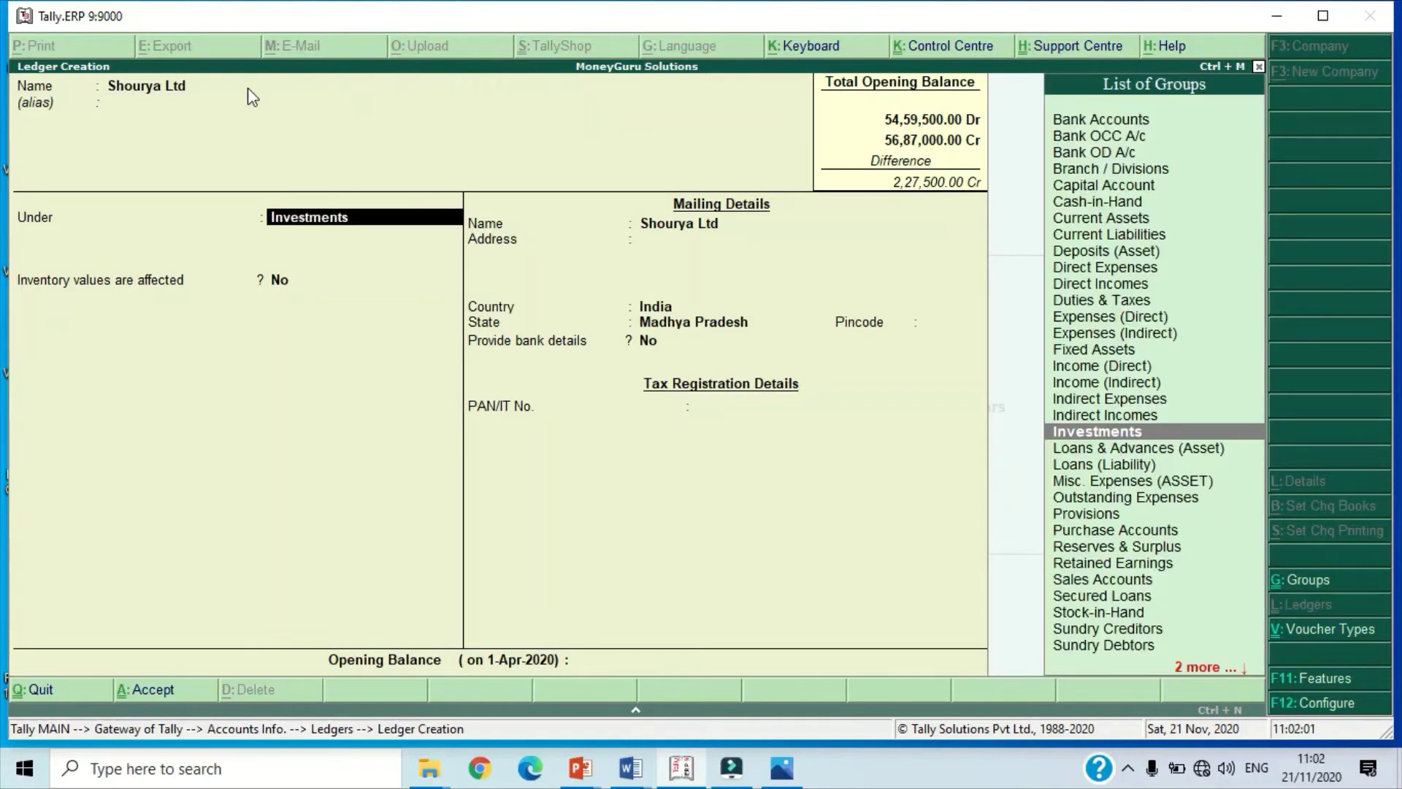
{"action": "type", "text": "Su"}
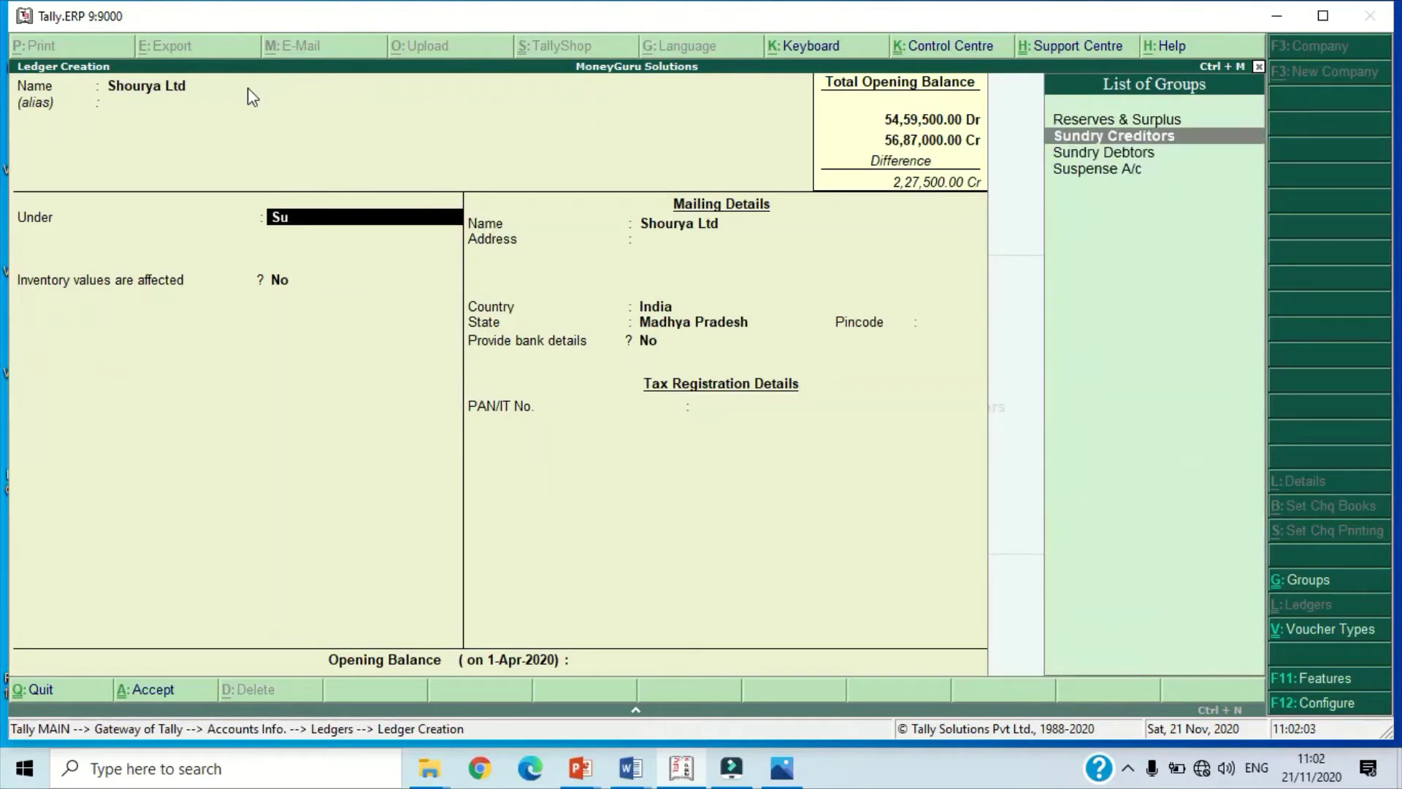
{"action": "key", "text": "Down"}
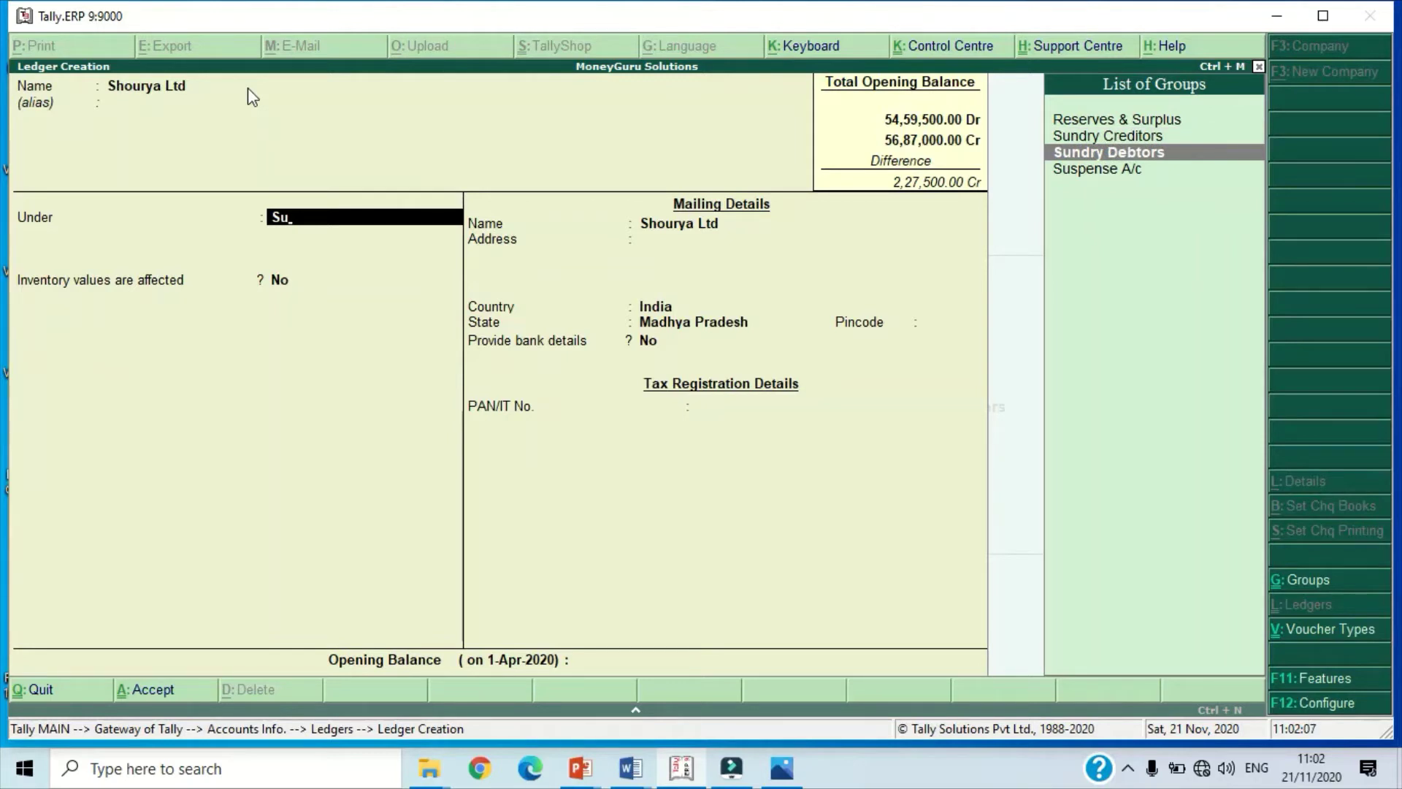
{"action": "key", "text": "Return"}
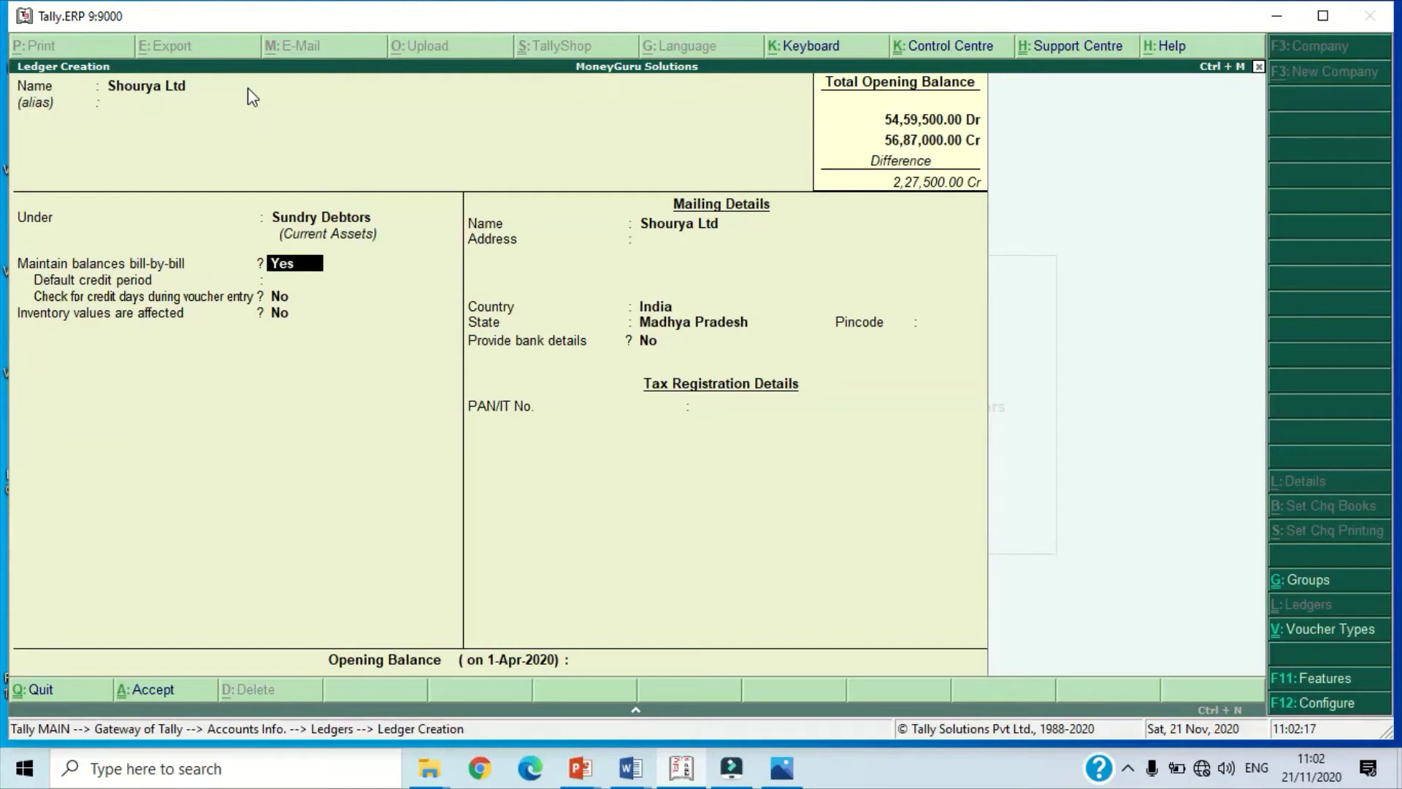
Step: Maintain Shourya Ltd's balances bill-by-bill with a default credit period of 10 days, leaving the other details at their defaults
{"action": "key", "text": "Return"}
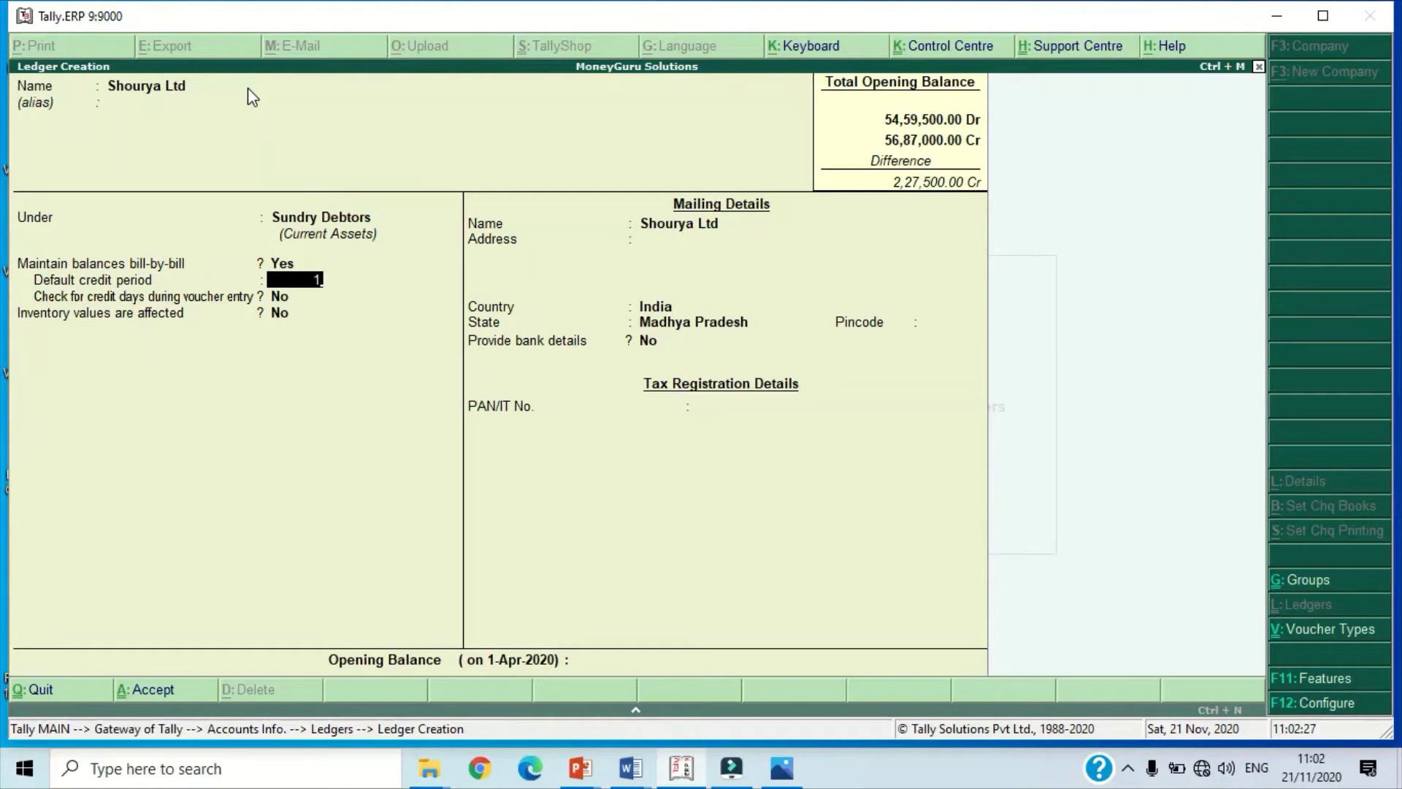
{"action": "type", "text": "0"}
{"action": "key", "text": "Return"}
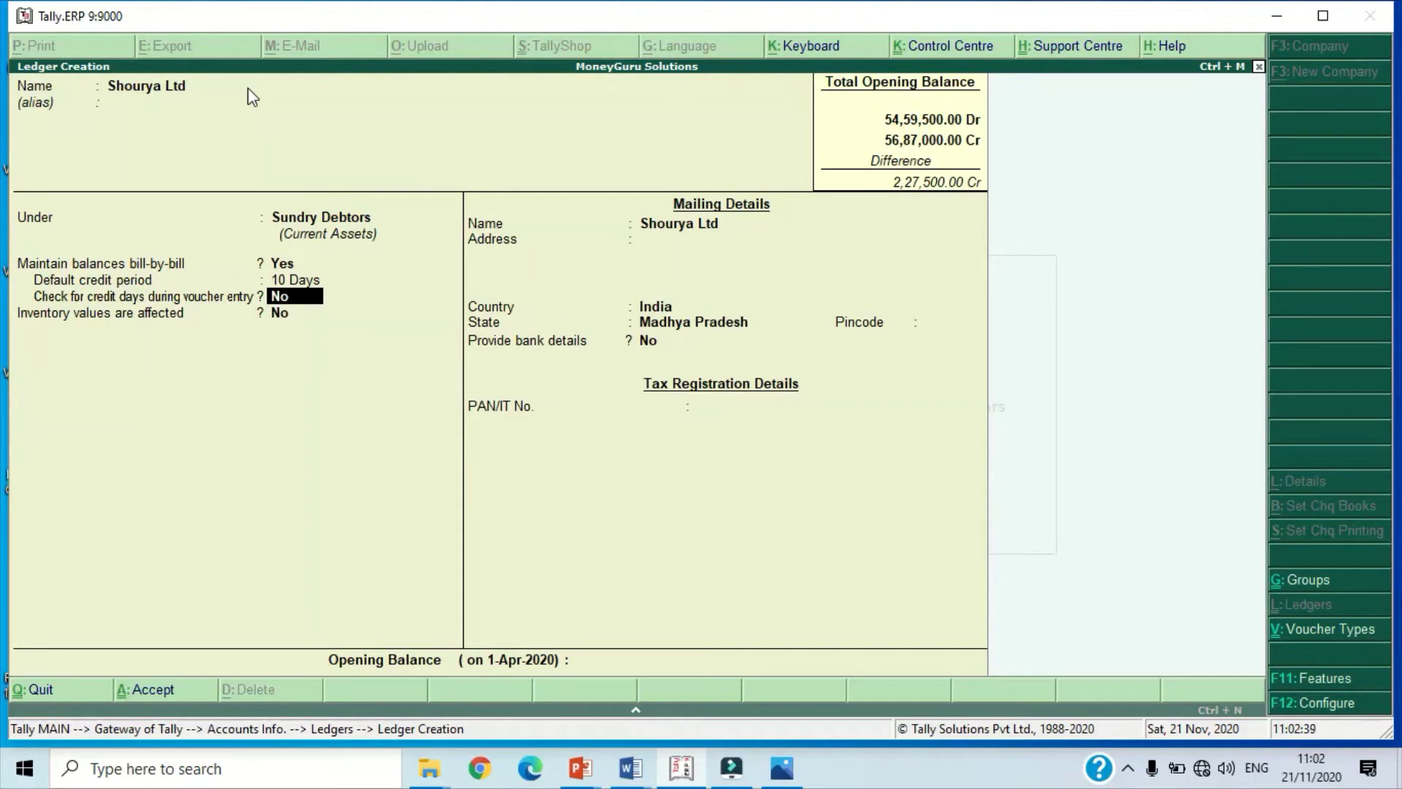
{"action": "key", "text": "Return"}
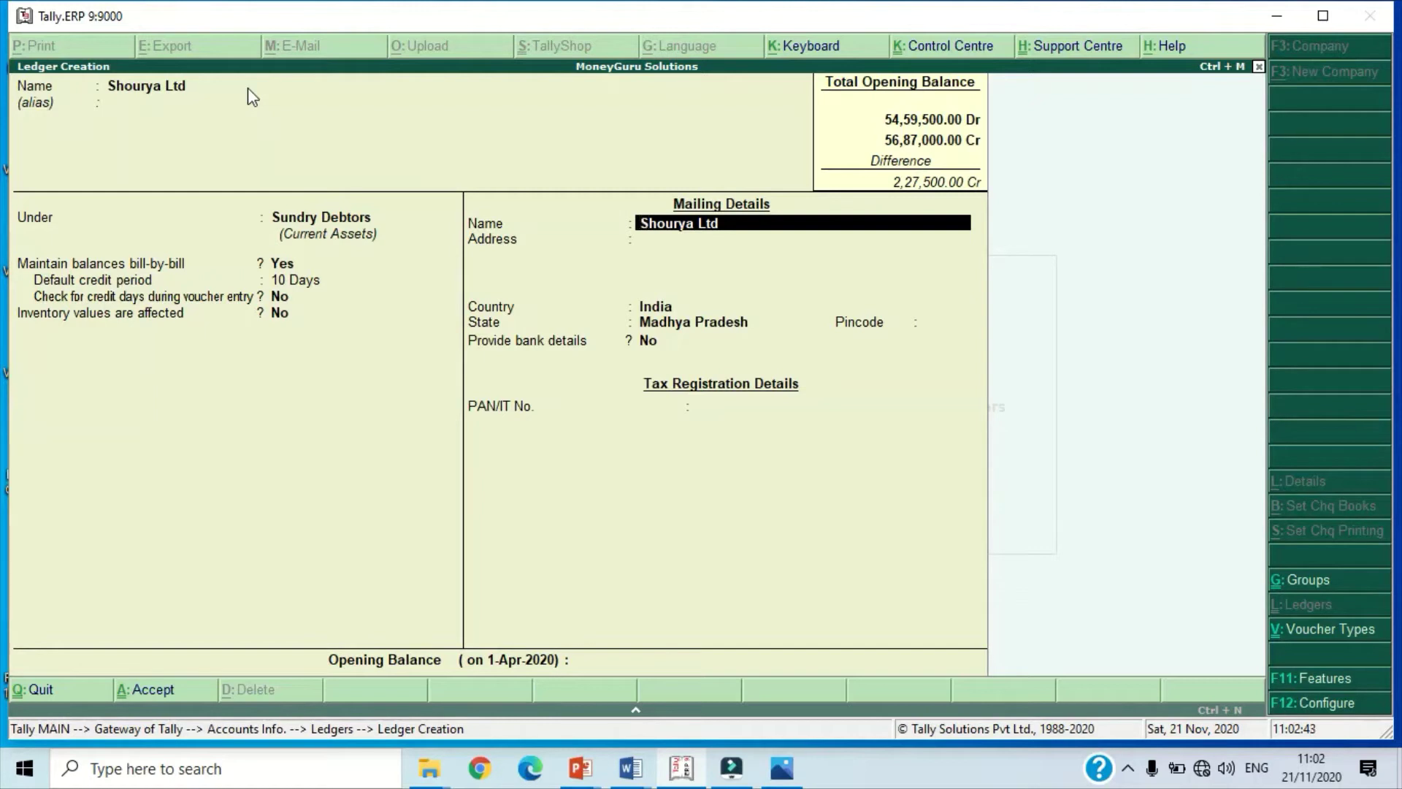
{"action": "key", "text": "Return"}
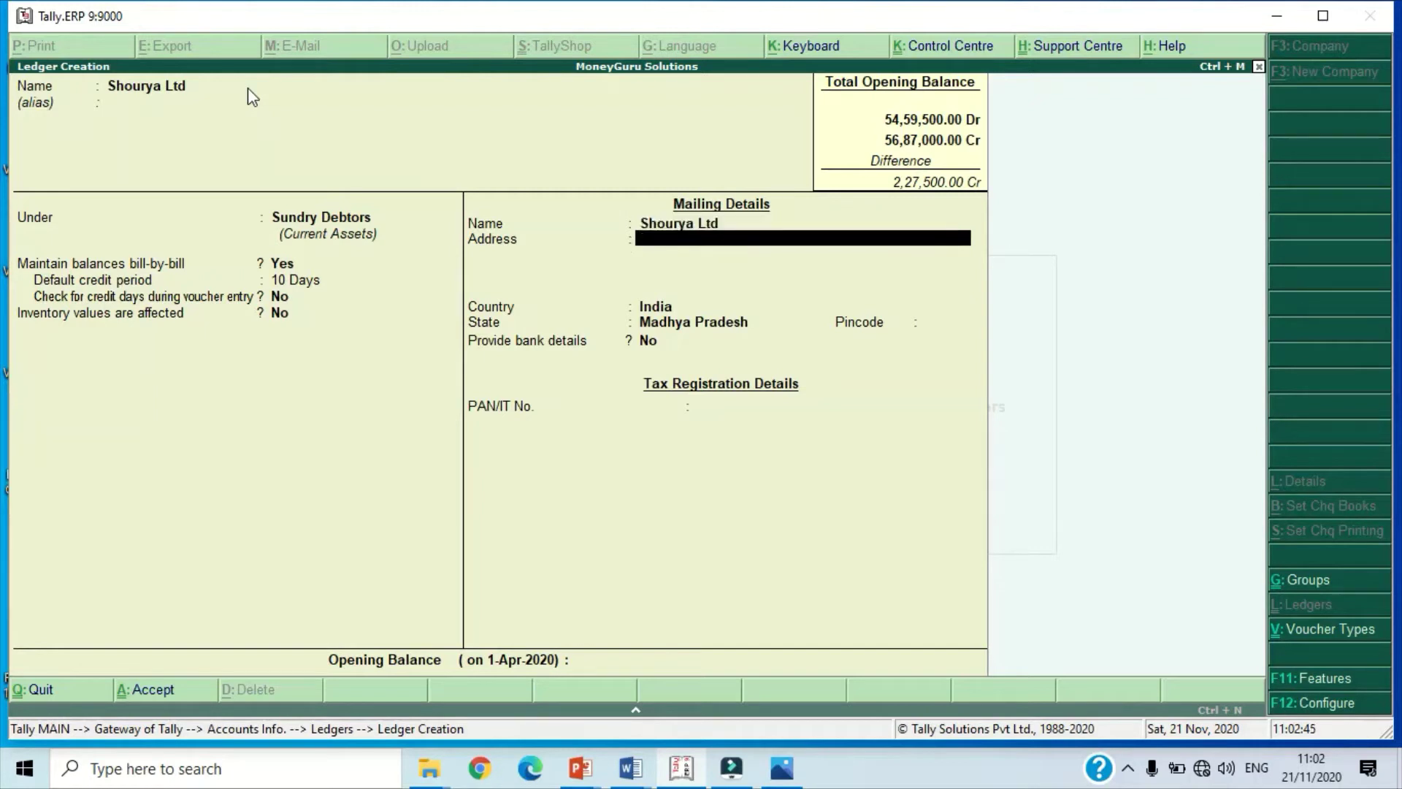
{"action": "key", "text": "Return"}
{"action": "key", "text": "Return"}
{"action": "key", "text": "Return"}
{"action": "key", "text": "Return"}
{"action": "key", "text": "Return"}
{"action": "key", "text": "Return"}
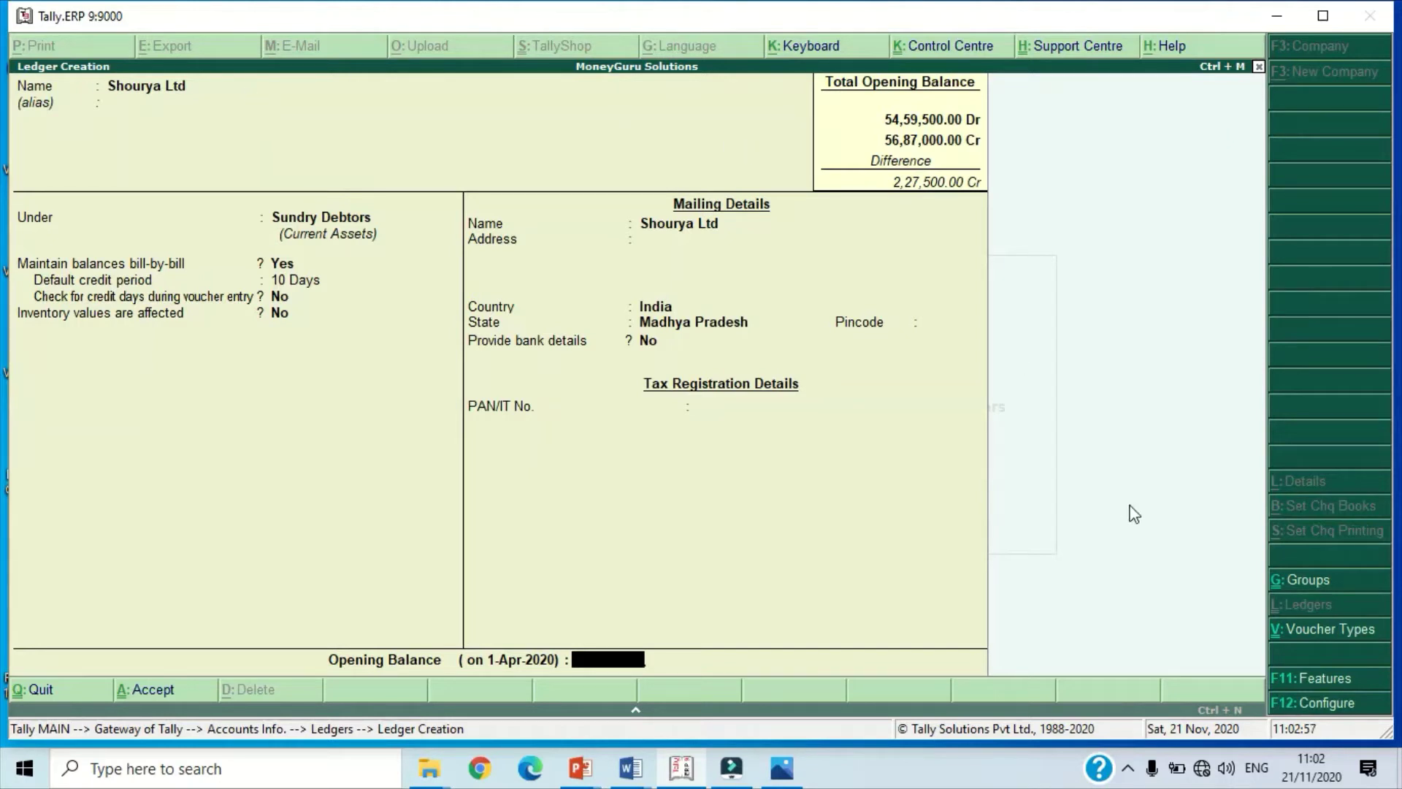
Step: Enable contact details for ledger accounts in the ledger configuration and save the setting
{"action": "left_click", "coordinate": [1334, 704]}
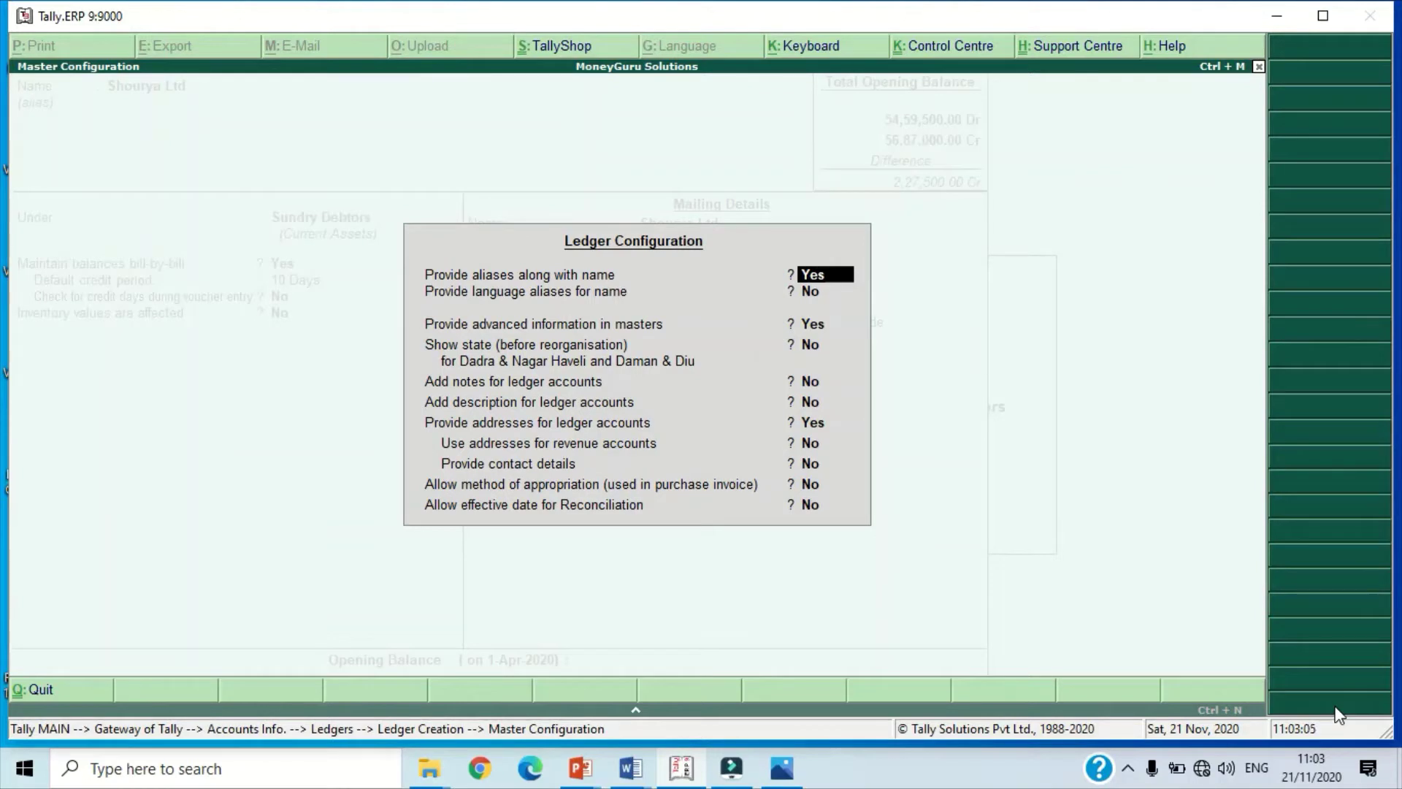
{"action": "key", "text": "Return"}
{"action": "key", "text": "Return"}
{"action": "key", "text": "Return"}
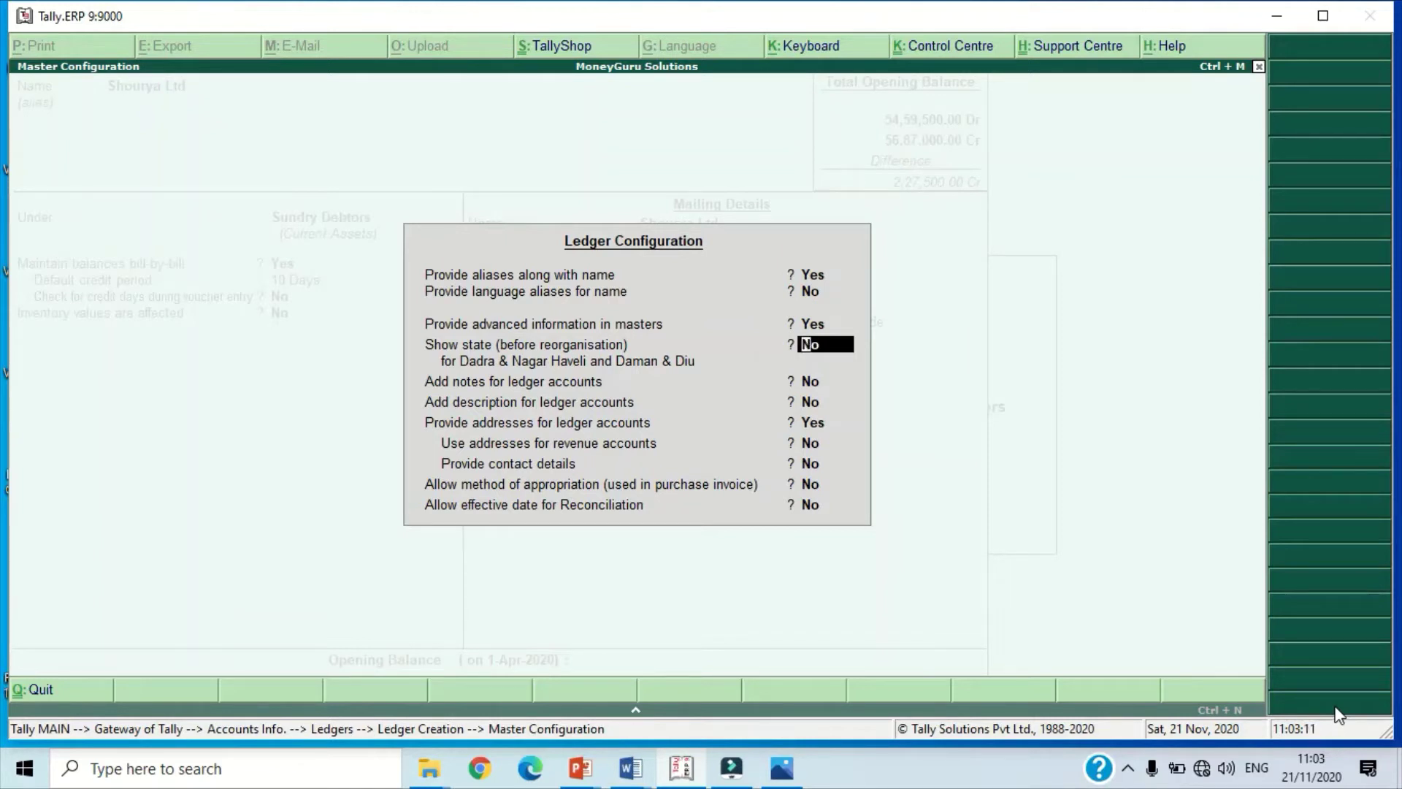
{"action": "key", "text": "Return"}
{"action": "key", "text": "Return"}
{"action": "key", "text": "Return"}
{"action": "key", "text": "Return"}
{"action": "key", "text": "Return"}
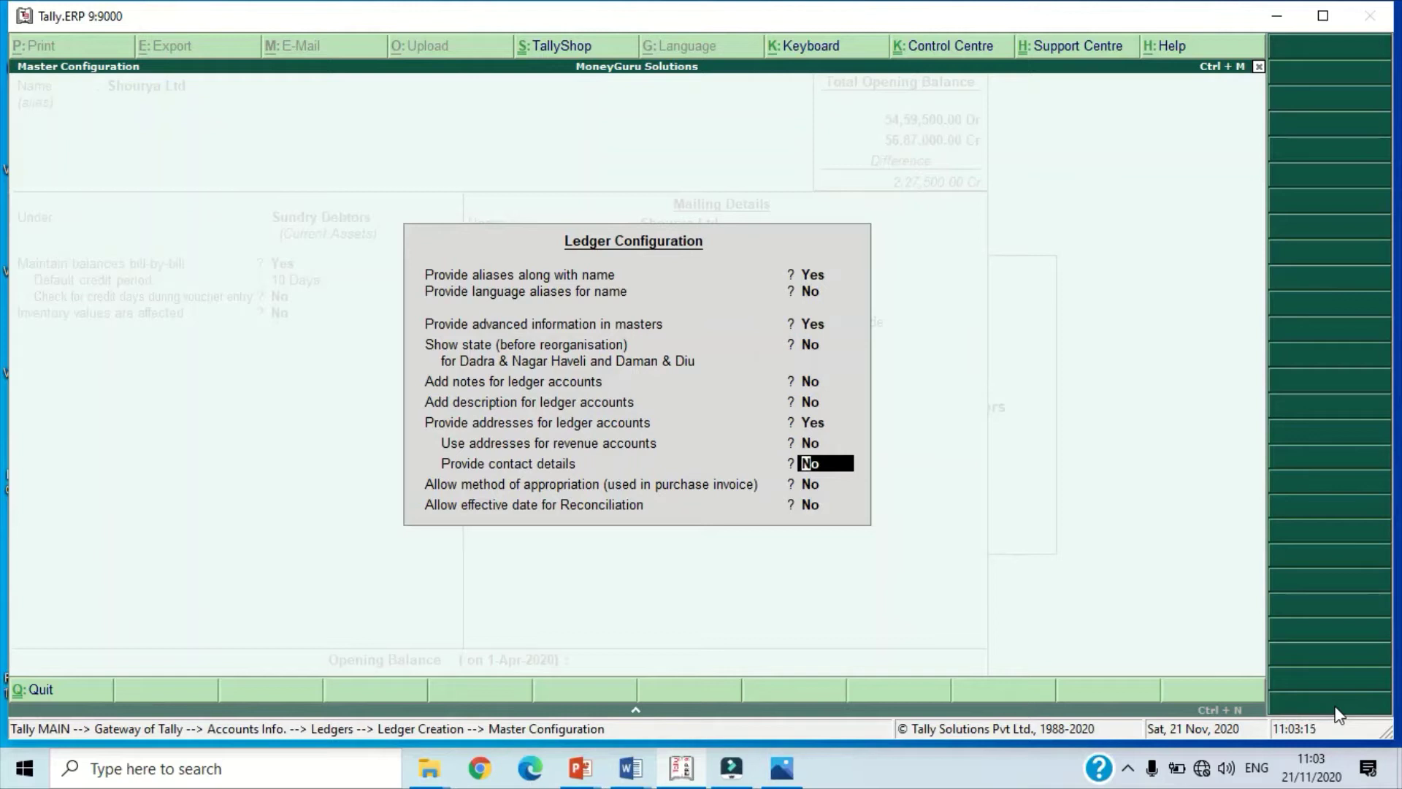
{"action": "type", "text": "y"}
{"action": "key", "text": "Return"}
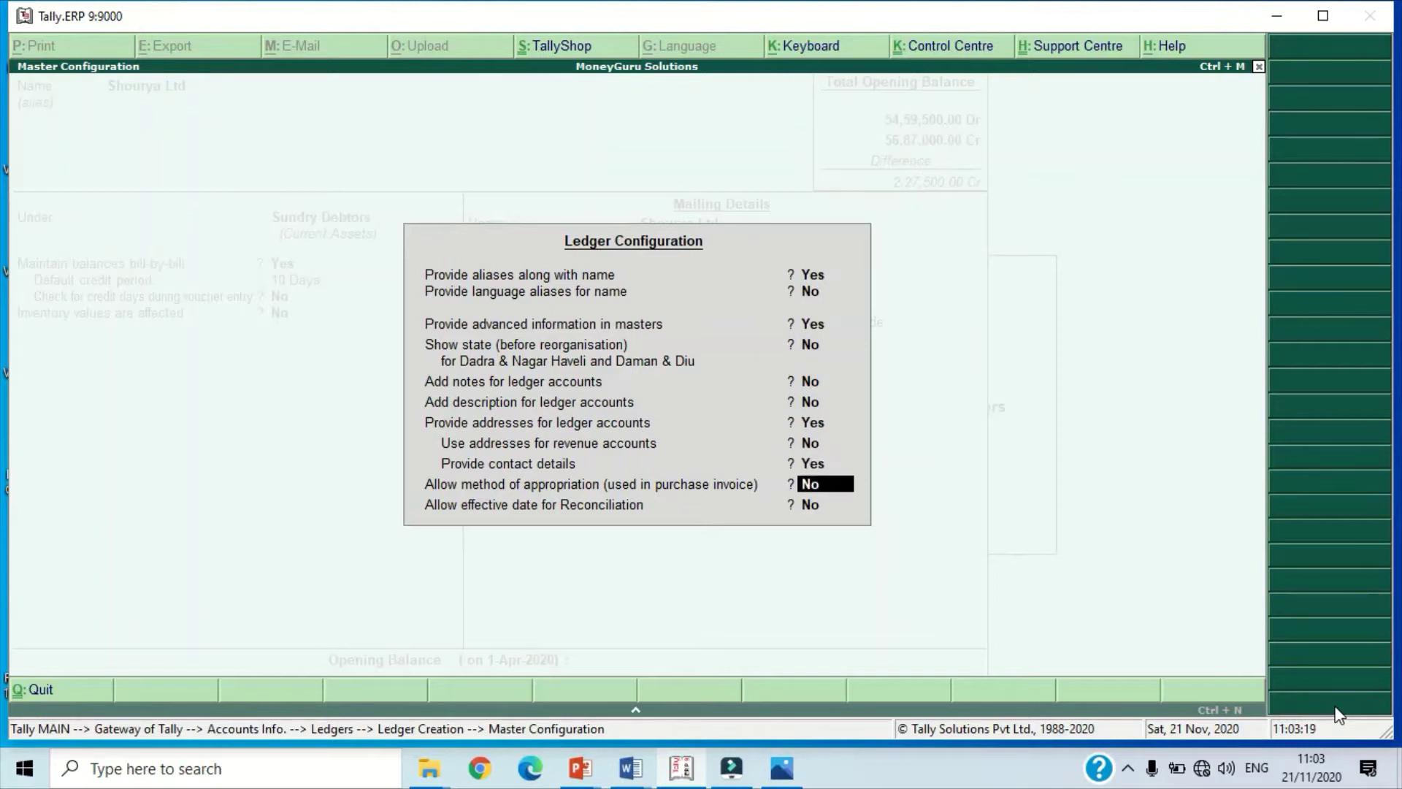
{"action": "key", "text": "ctrl+a"}
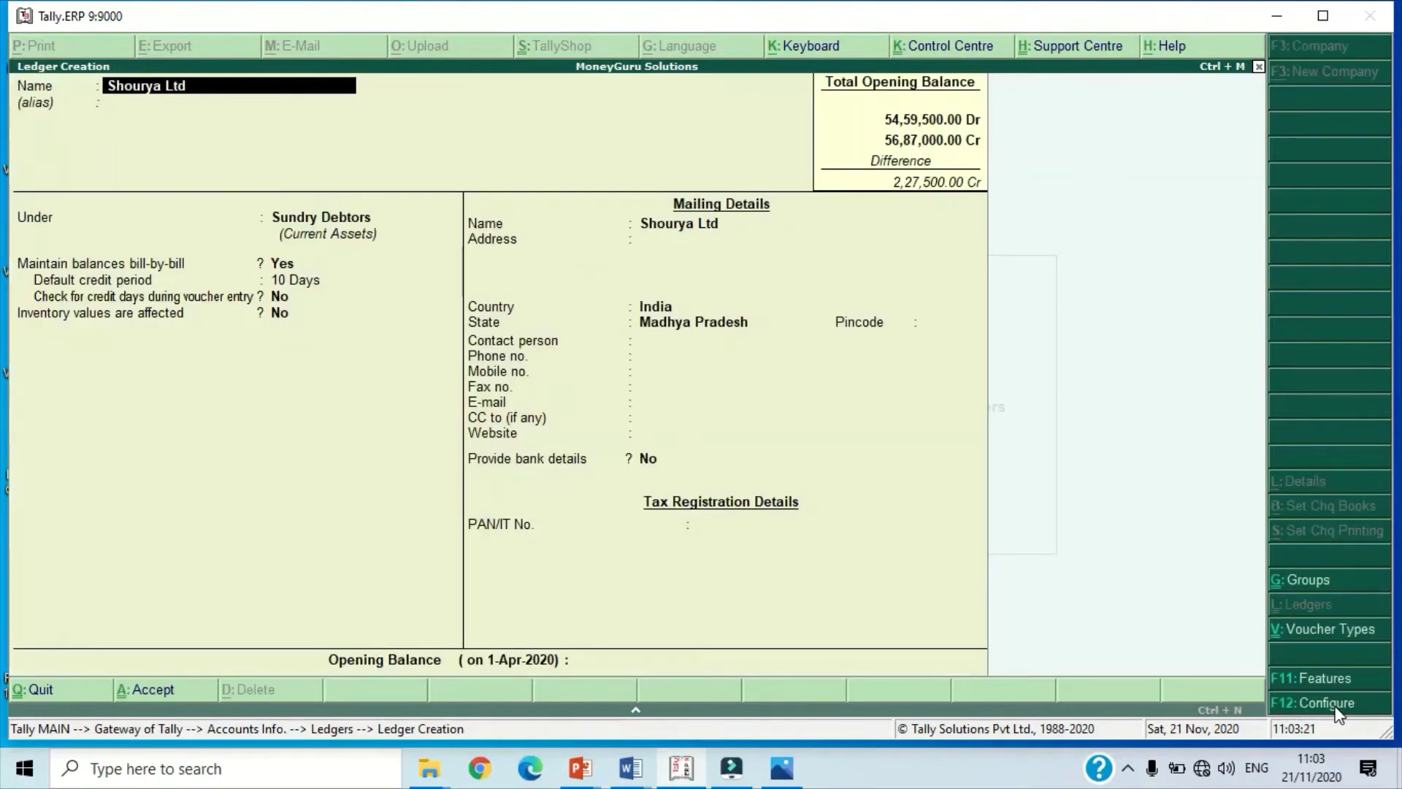
Step: Keep Shourya Ltd's existing ledger and address settings and leave its contact, bank and PAN details unfilled
{"action": "key", "text": "Return"}
{"action": "key", "text": "Return"}
{"action": "key", "text": "Return"}
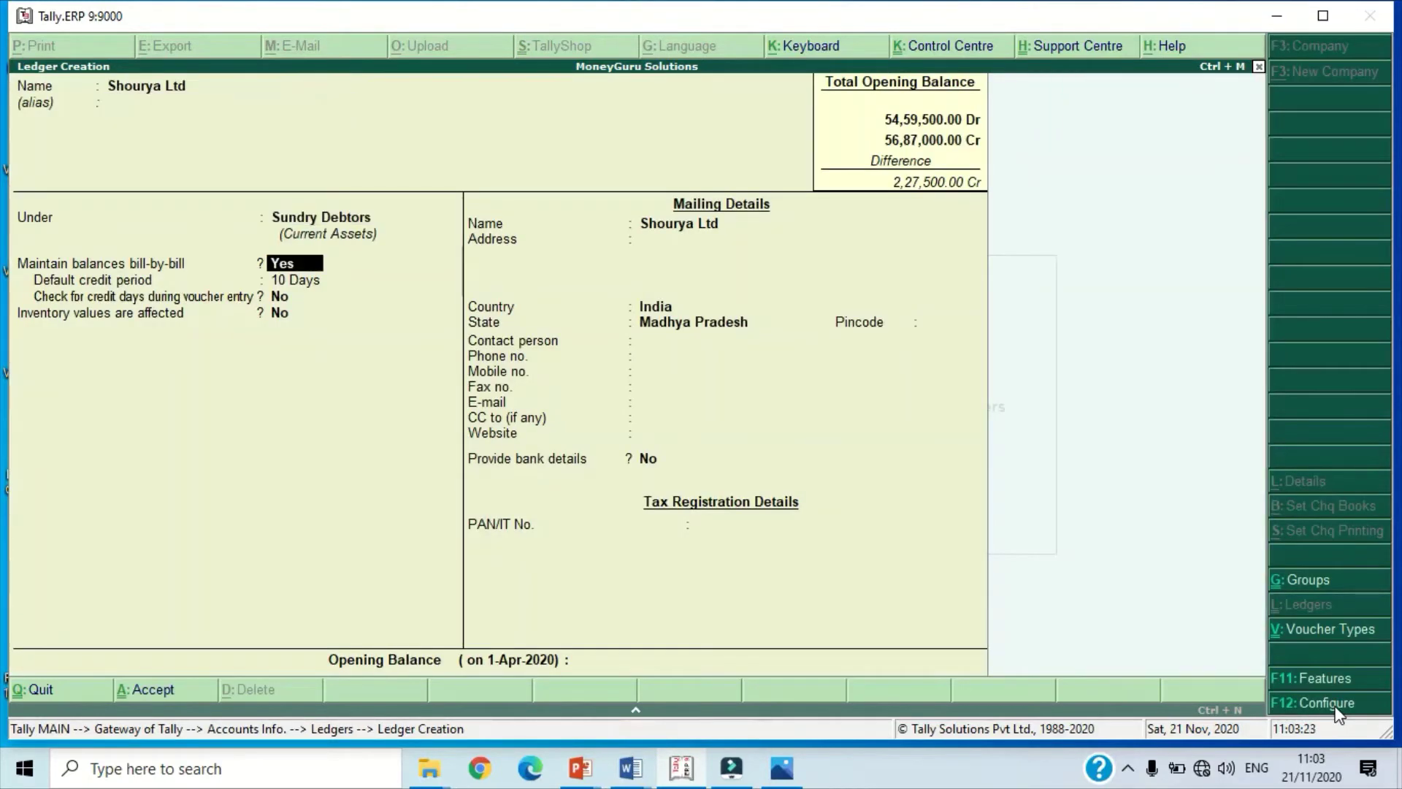
{"action": "key", "text": "Return"}
{"action": "key", "text": "Return"}
{"action": "key", "text": "Return"}
{"action": "key", "text": "Return"}
{"action": "key", "text": "Return"}
{"action": "key", "text": "Return"}
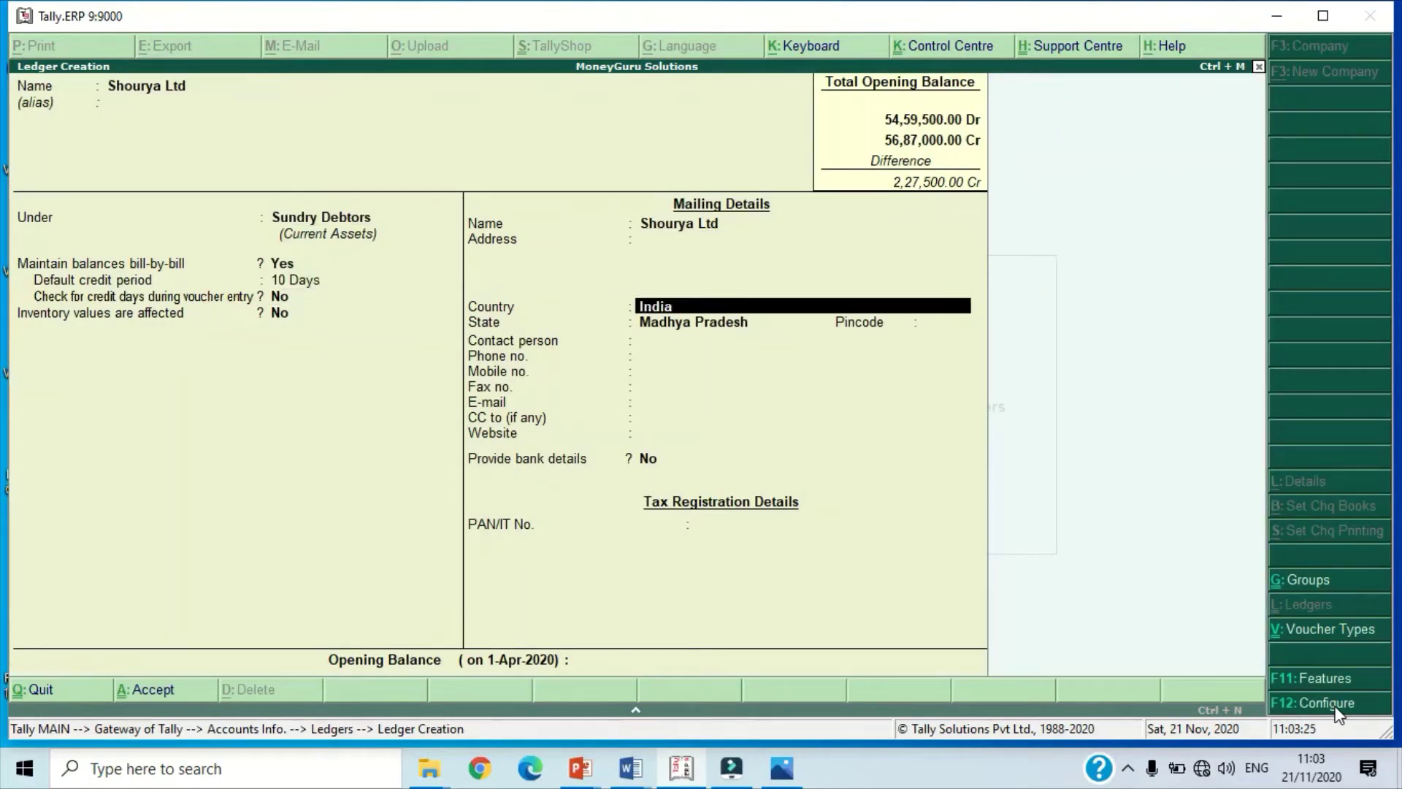
{"action": "key", "text": "Return"}
{"action": "key", "text": "Return"}
{"action": "key", "text": "Return"}
{"action": "key", "text": "Return"}
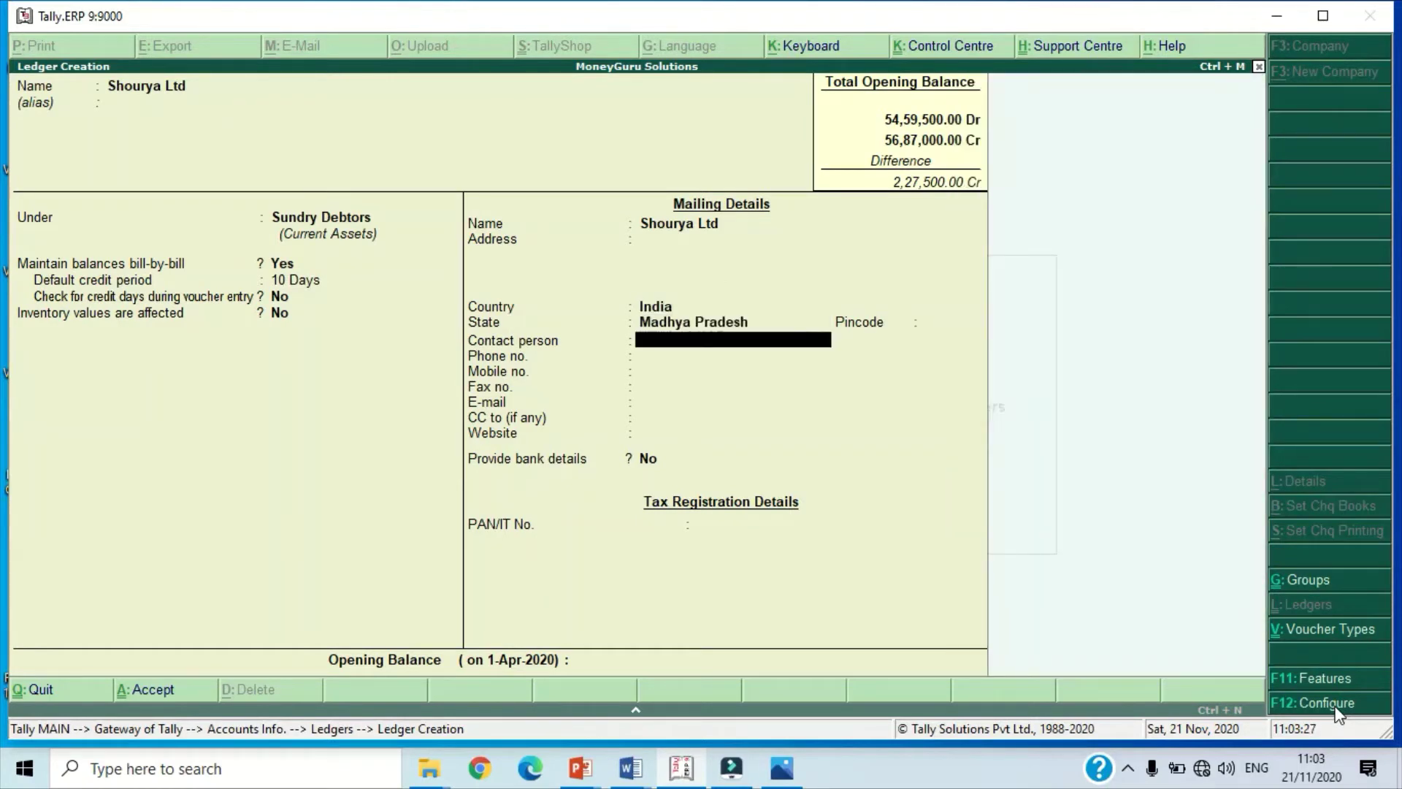
{"action": "key", "text": "Return"}
{"action": "key", "text": "Return"}
{"action": "key", "text": "Return"}
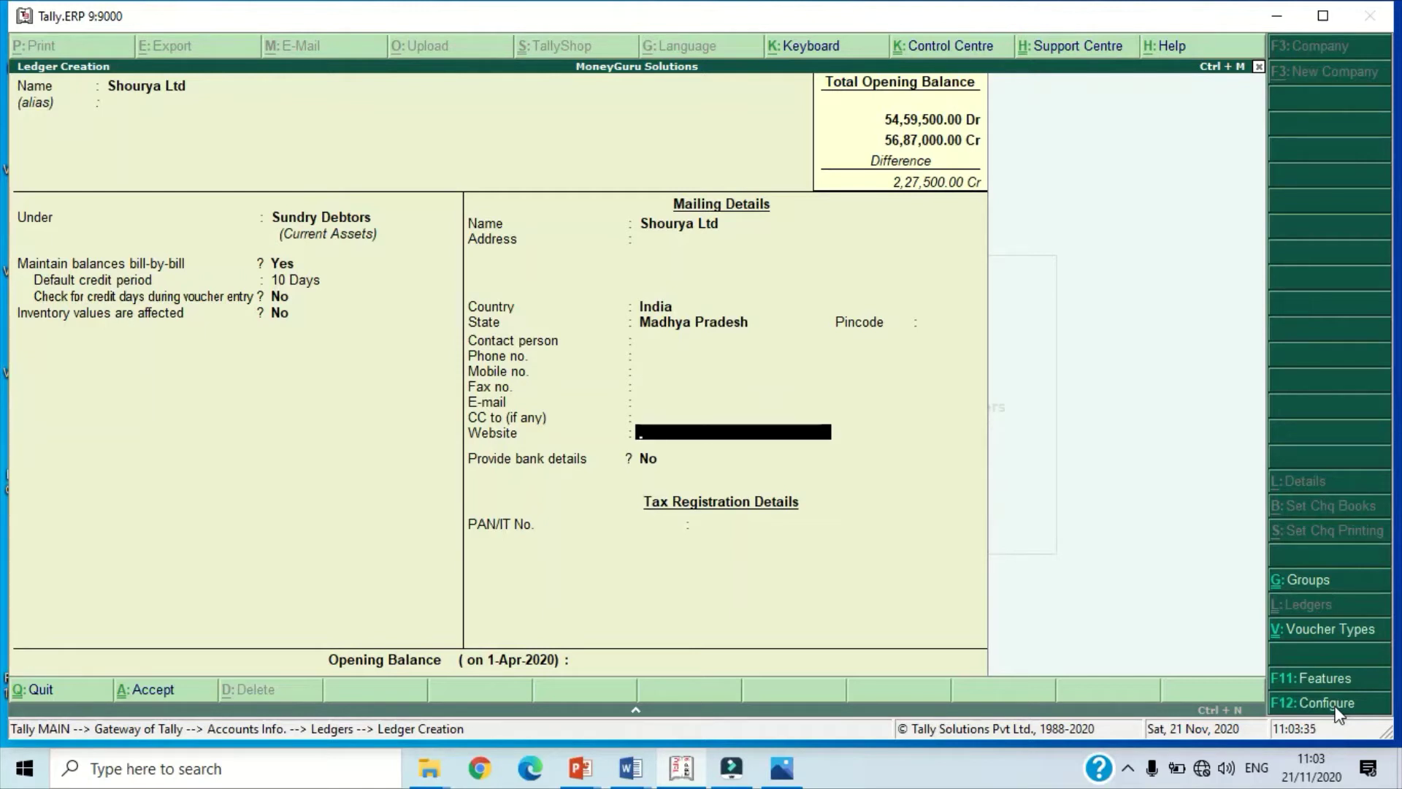
{"action": "key", "text": "Return"}
{"action": "key", "text": "Return"}
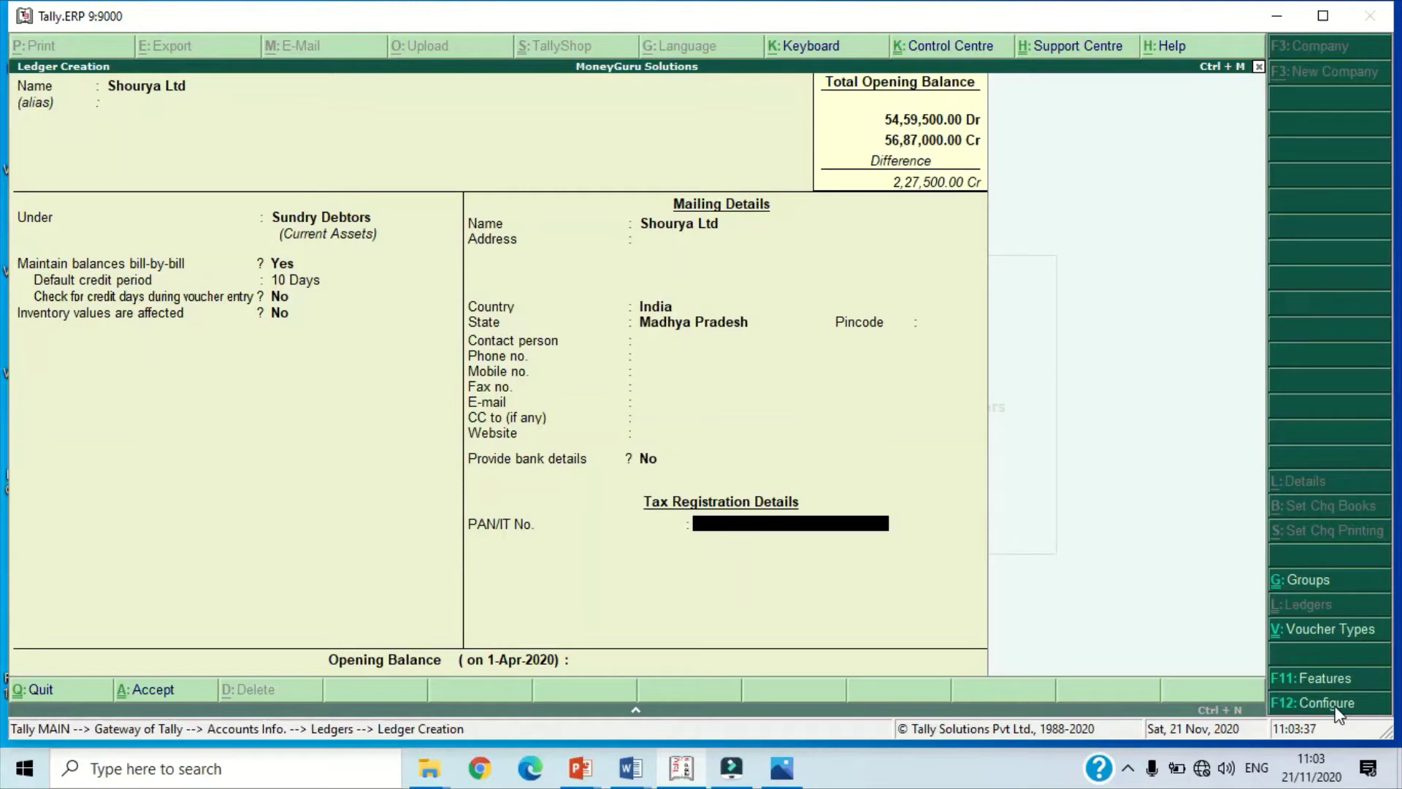
{"action": "key", "text": "Return"}
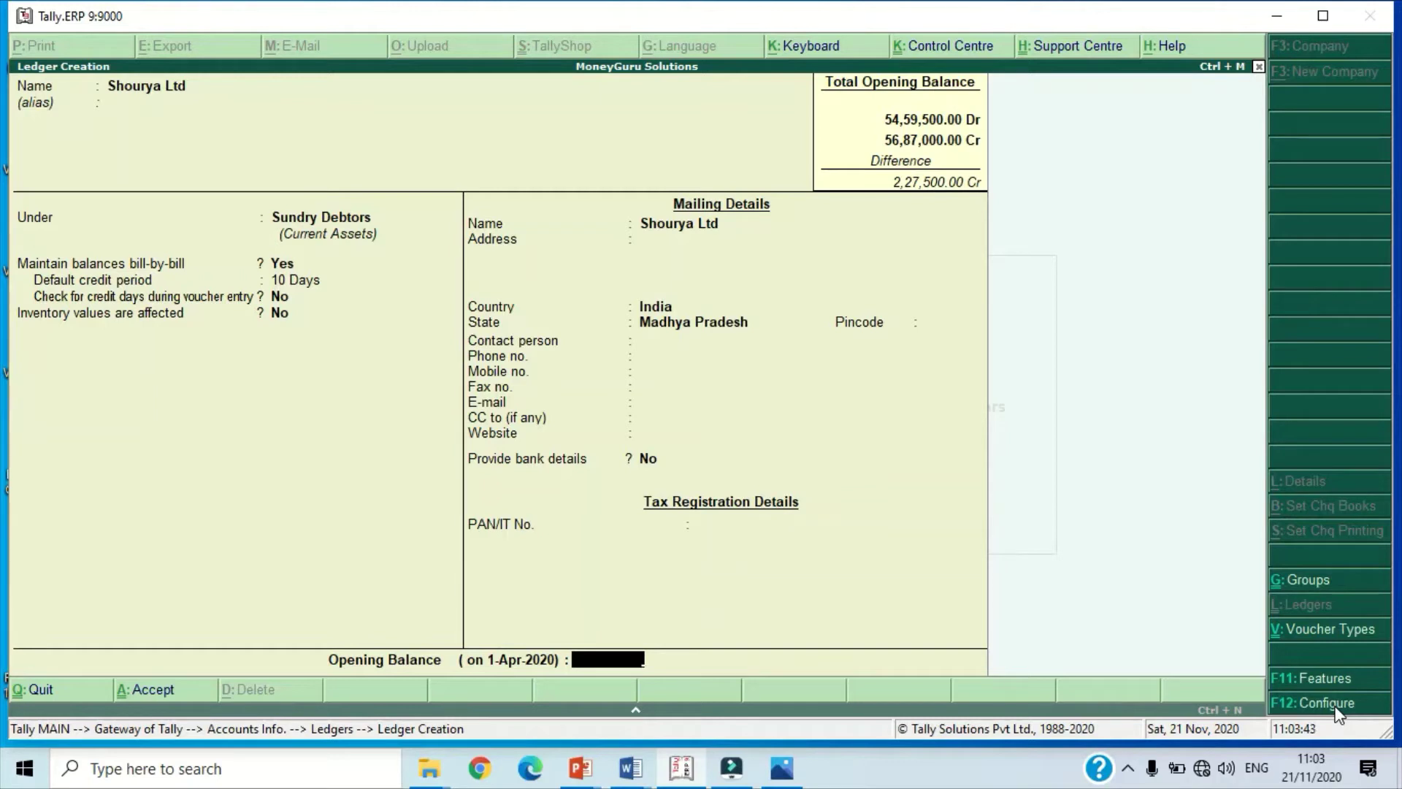
Step: Give the Shourya Ltd ledger an opening balance of 15,000 Dr
{"action": "type", "text": "15000"}
{"action": "key", "text": "Return"}
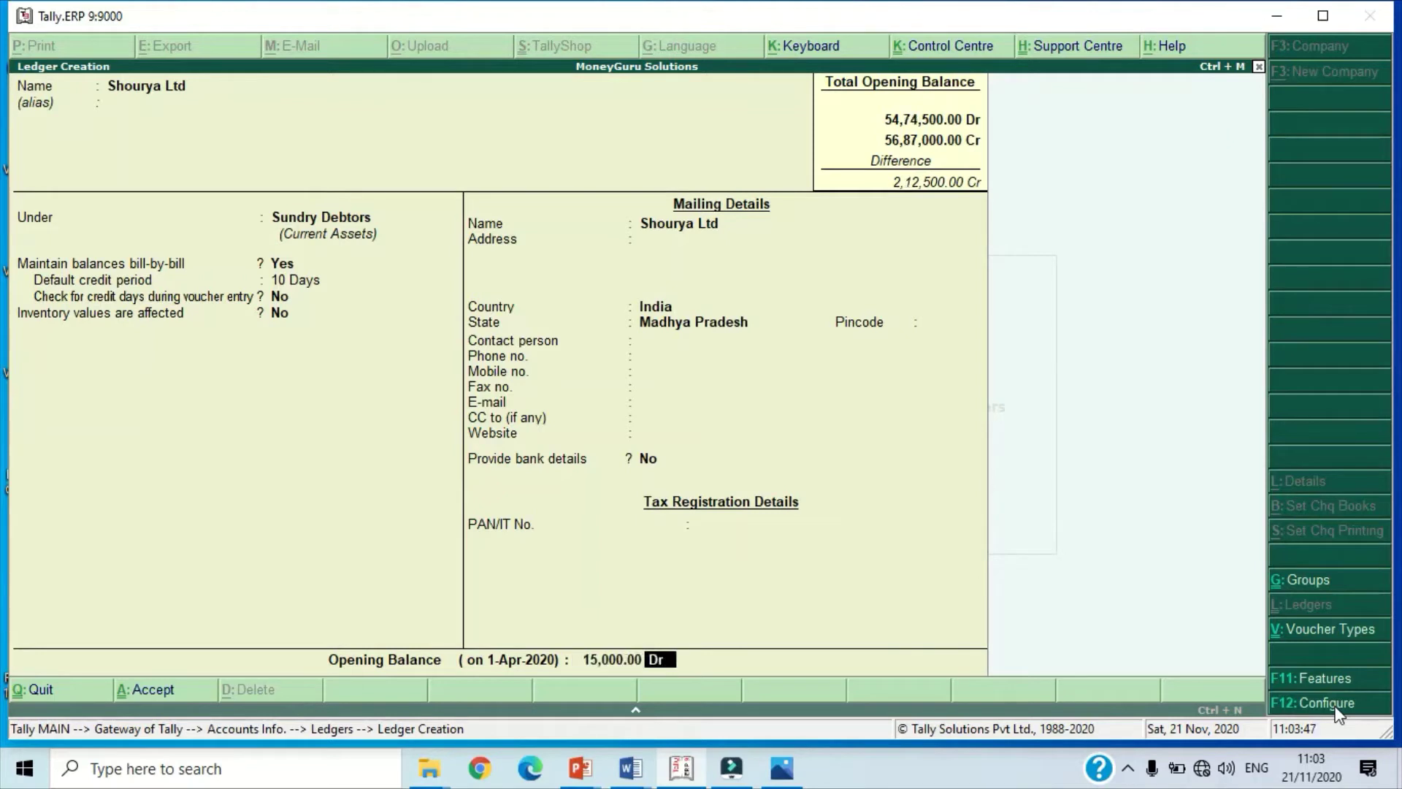
{"action": "key", "text": "Return"}
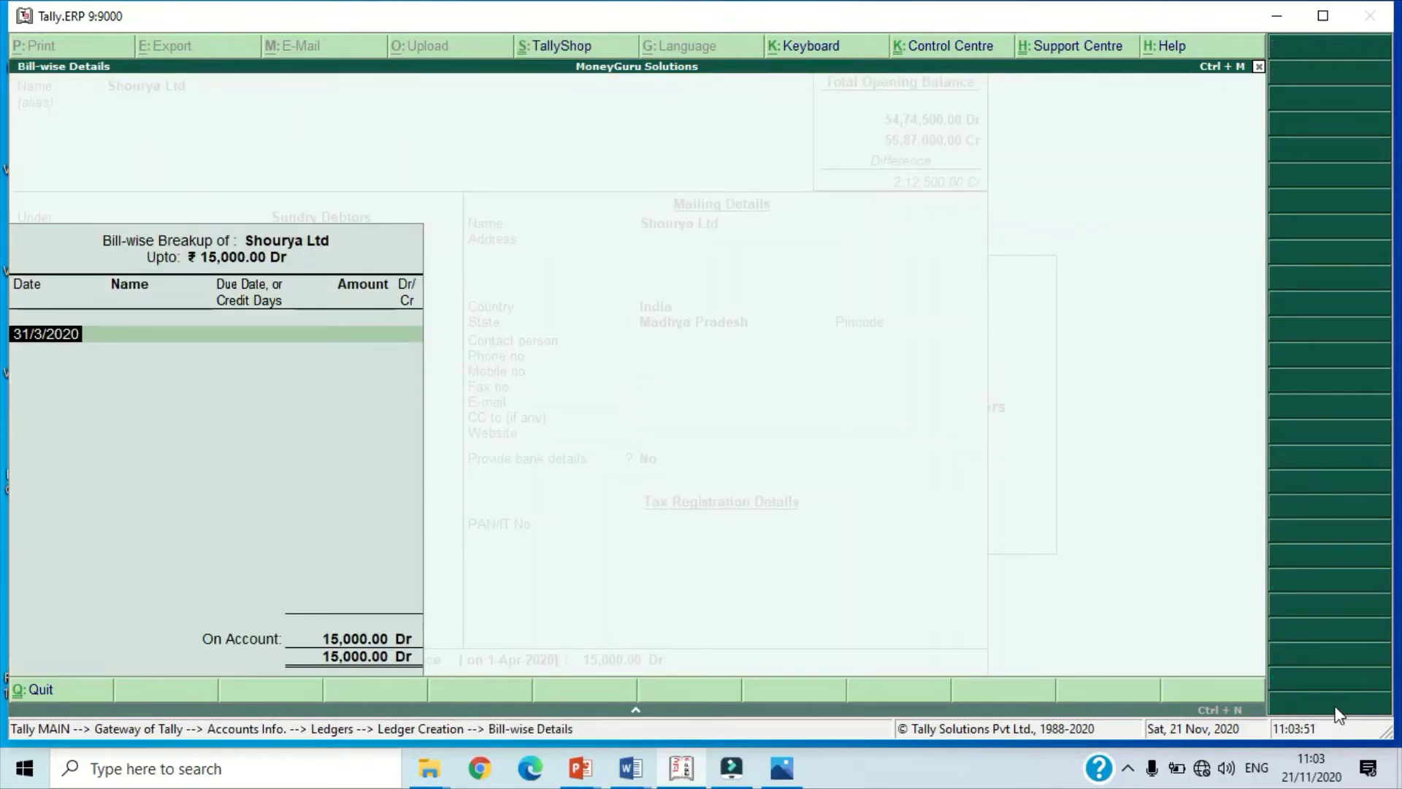
Step: Allocate Shourya Ltd's full 15,000 Dr opening balance to bill SL/547 dated 31/3/2020 and save the ledger
{"action": "key", "text": "Return"}
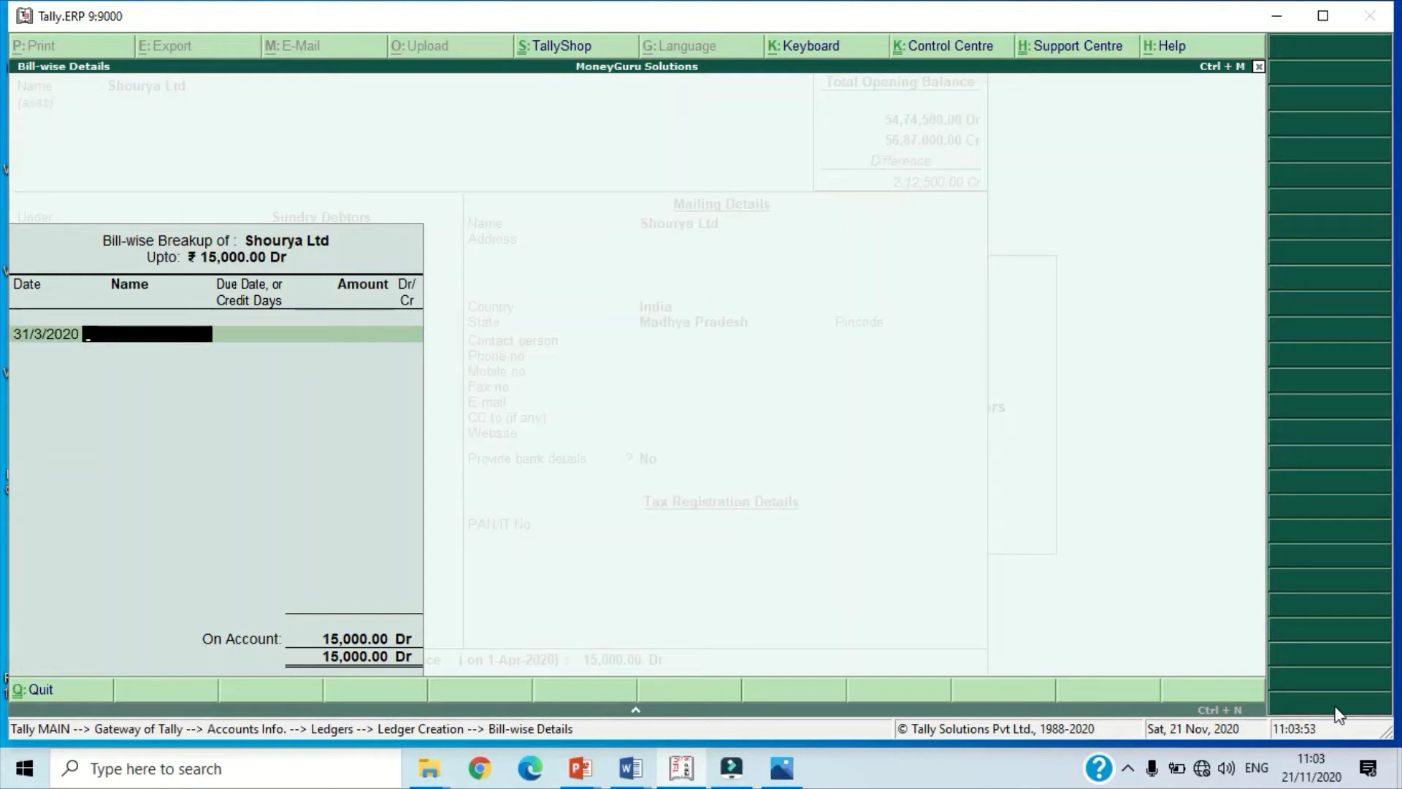
{"action": "type", "text": "SL/547"}
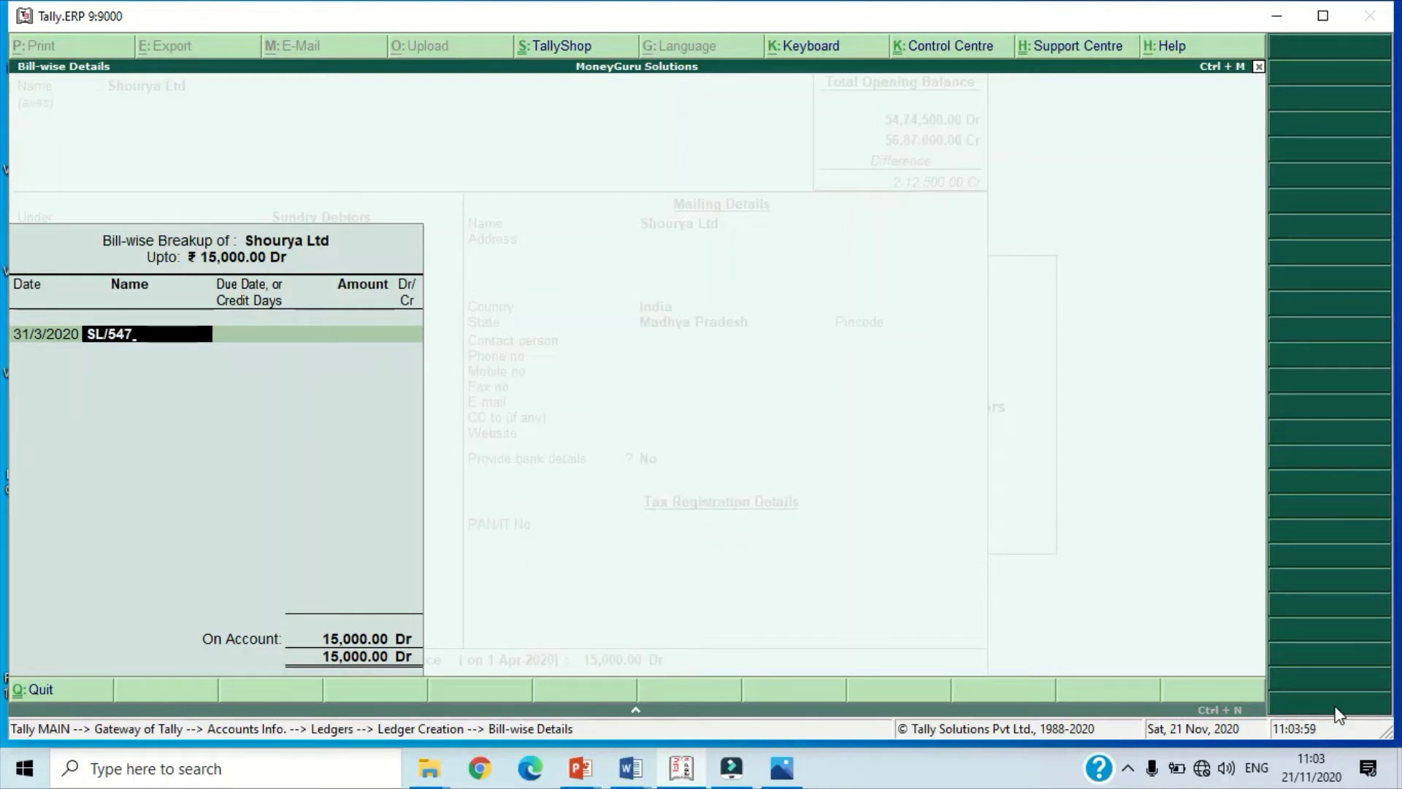
{"action": "key", "text": "Return"}
{"action": "key", "text": "Return"}
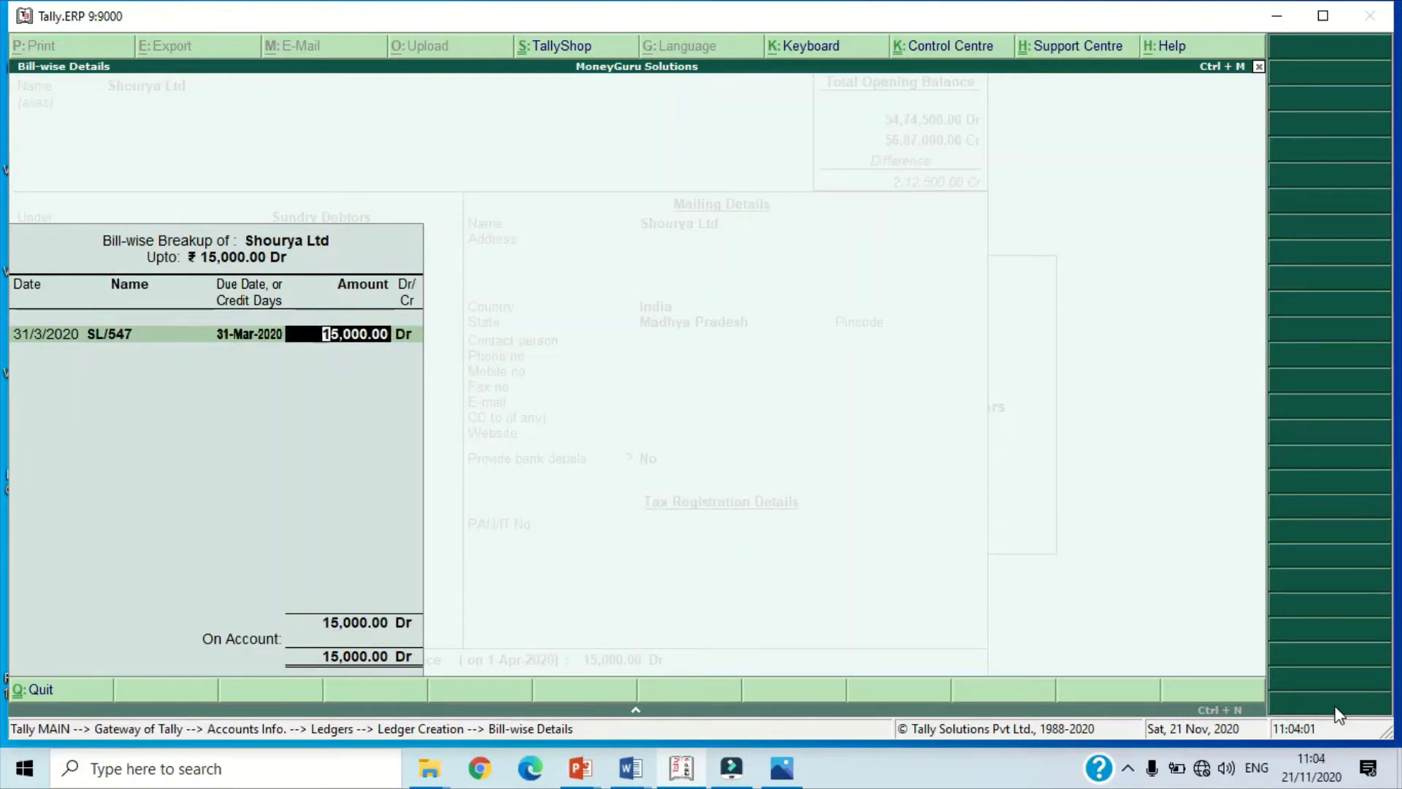
{"action": "key", "text": "Return"}
{"action": "key", "text": "Return"}
{"action": "key", "text": "Return"}
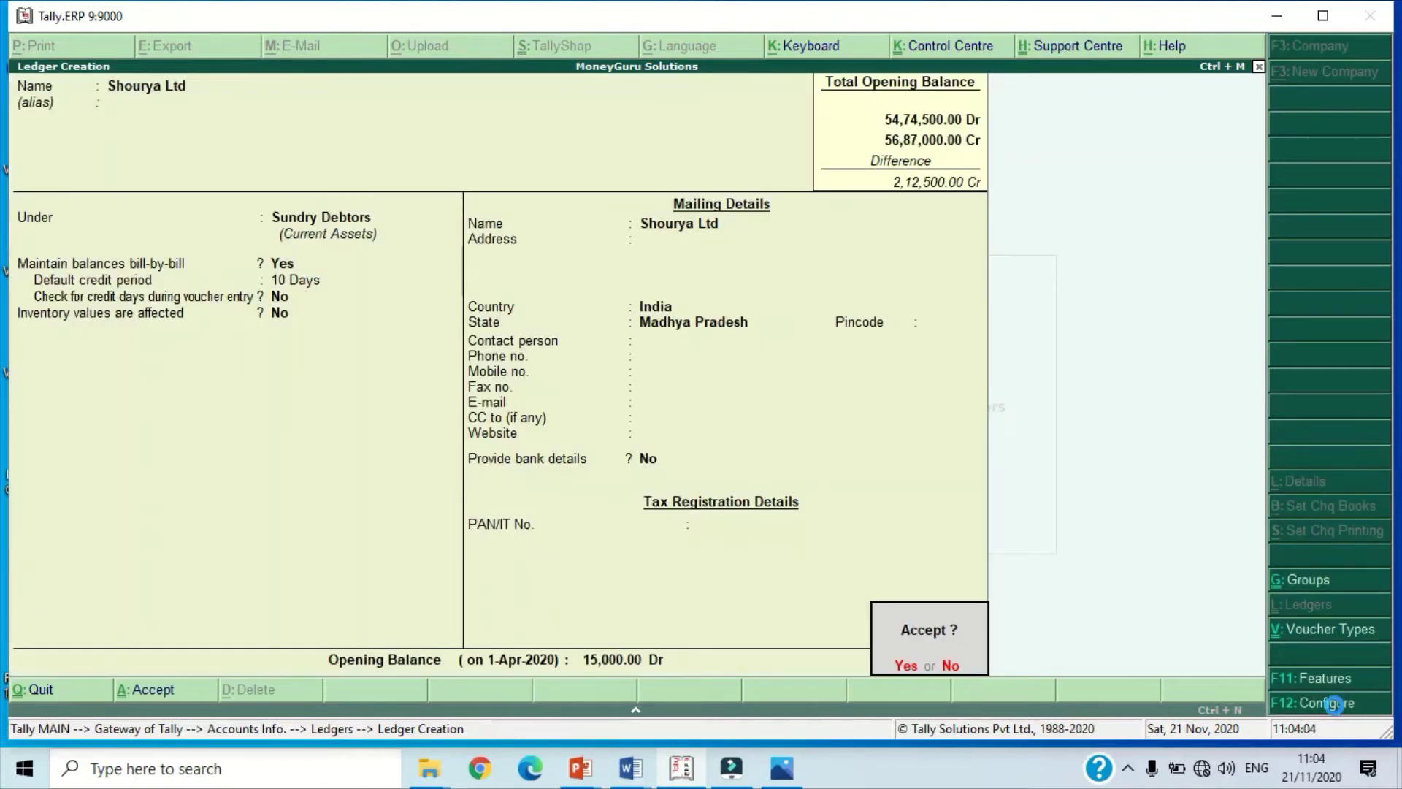
{"action": "key", "text": "Return"}
Step: Name the next ledger Samriddhi Enterprises, keeping it under Sundry Debtors with balances maintained bill-by-bill
{"action": "type", "text": "S"}
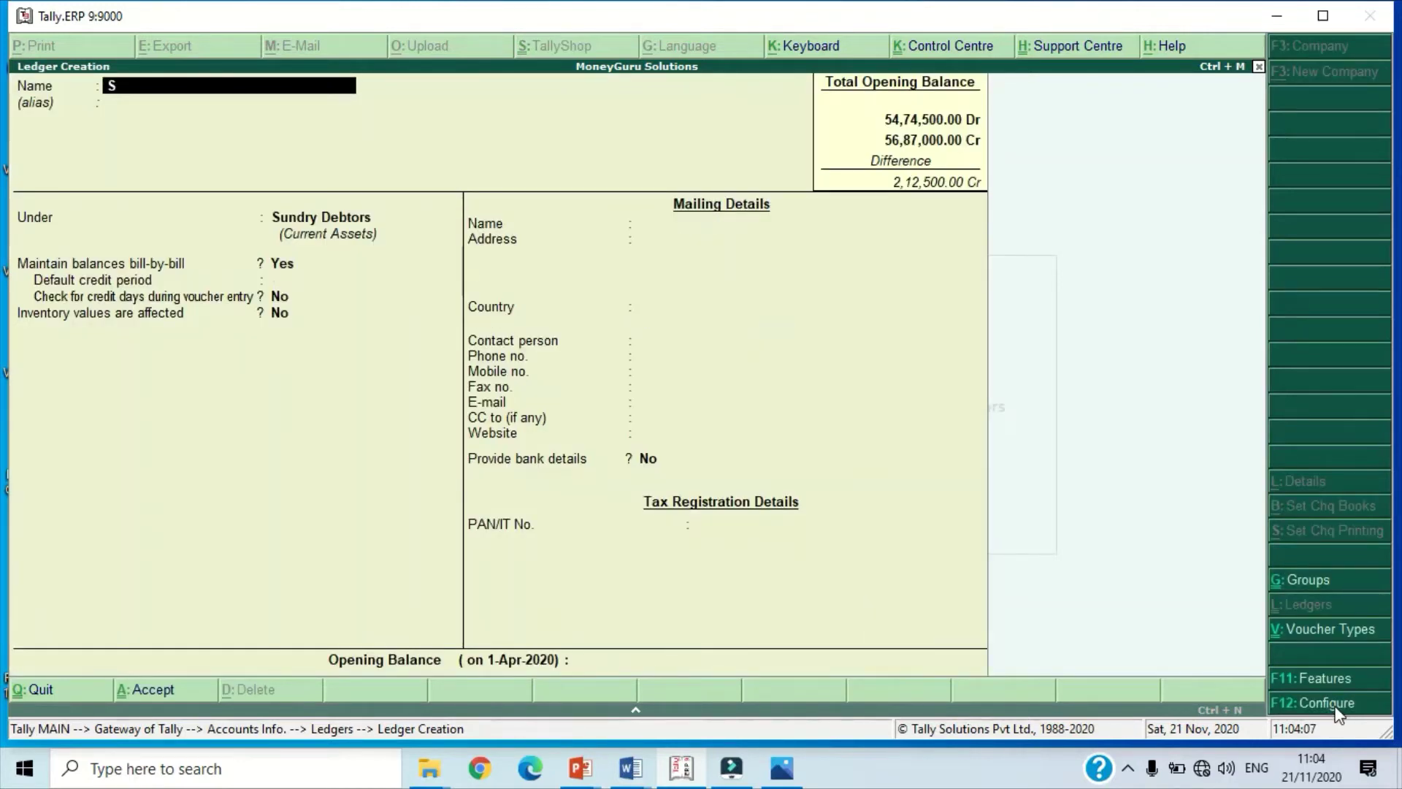
{"action": "type", "text": "amriddhi"}
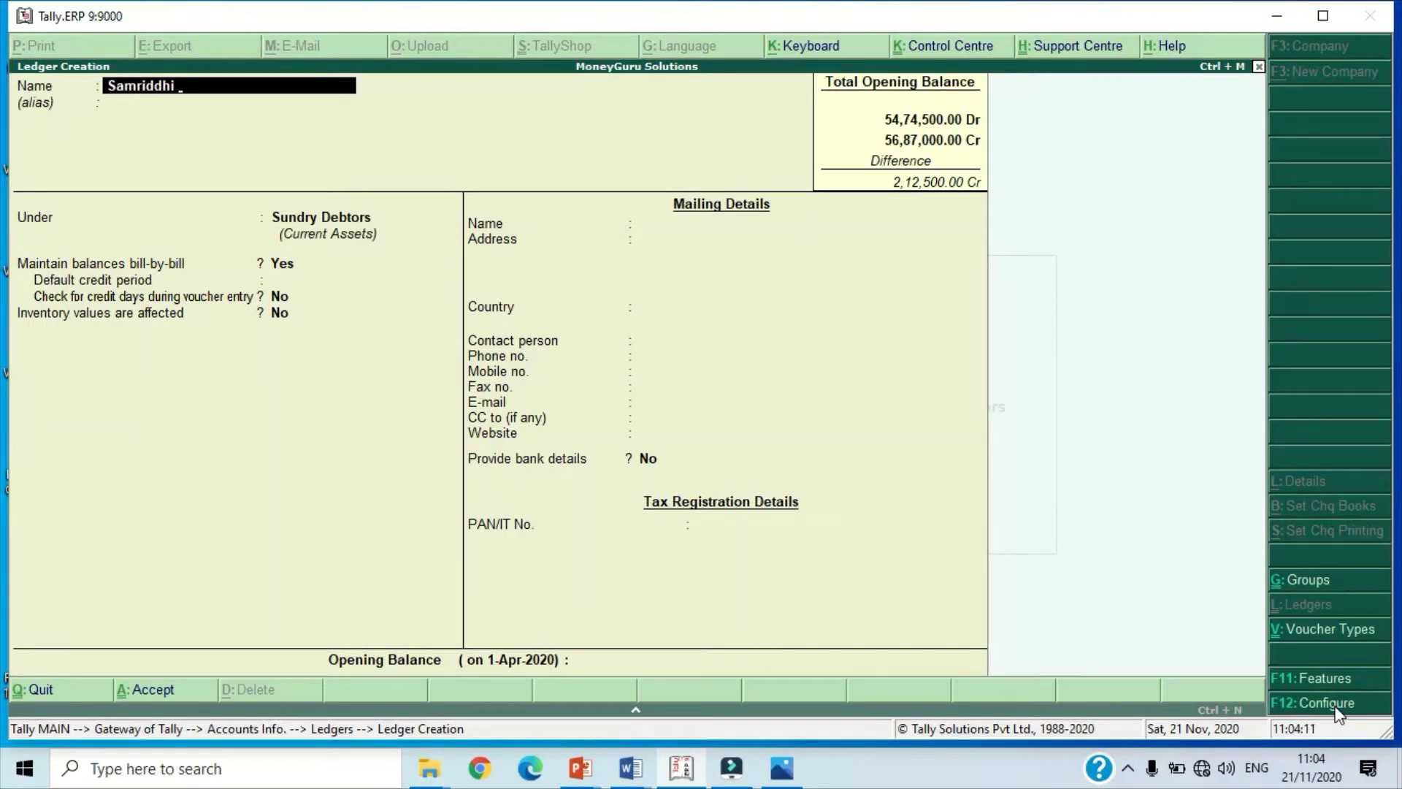
{"action": "type", "text": " T"}
{"action": "key", "text": "BackSpace"}
{"action": "type", "text": "Enterprises"}
{"action": "key", "text": "Return"}
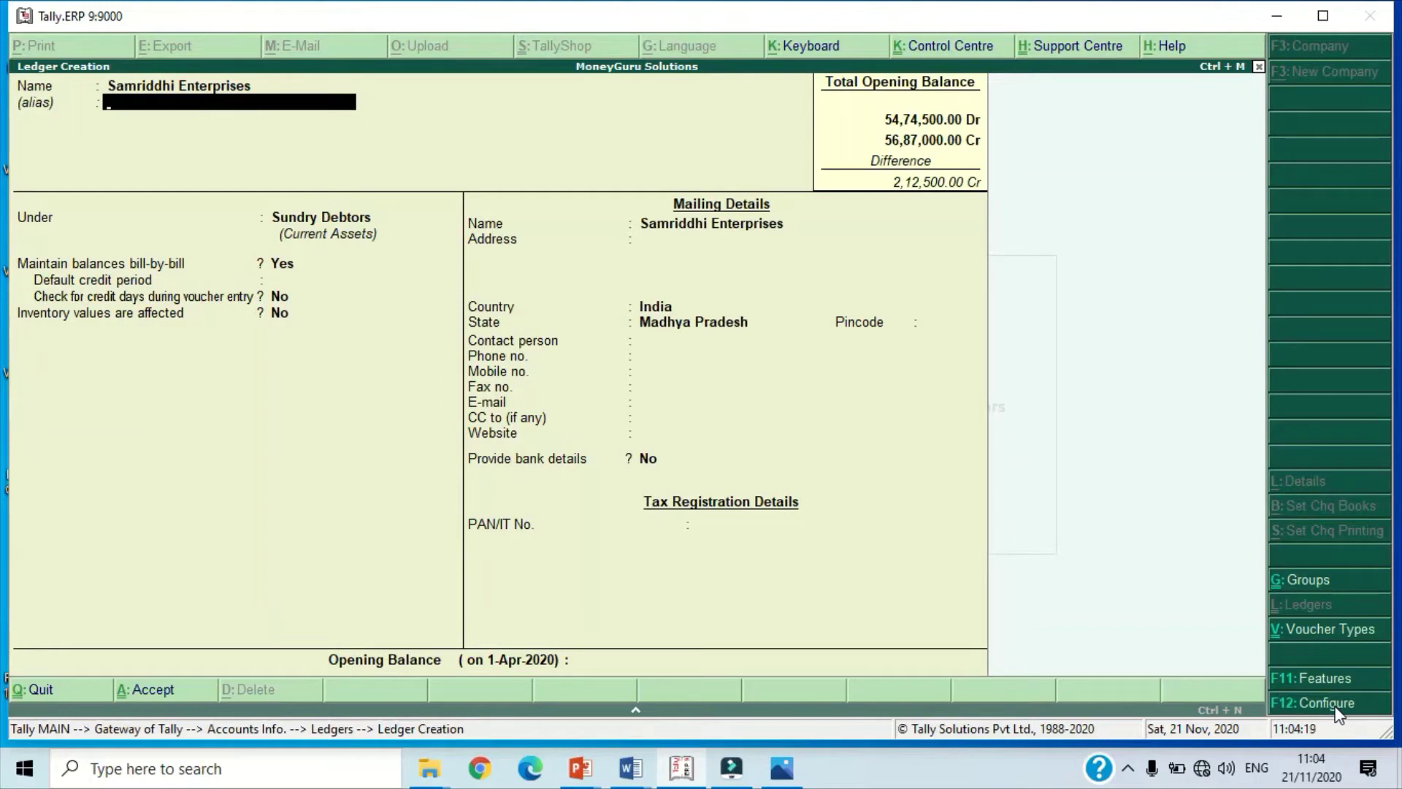
{"action": "key", "text": "Return"}
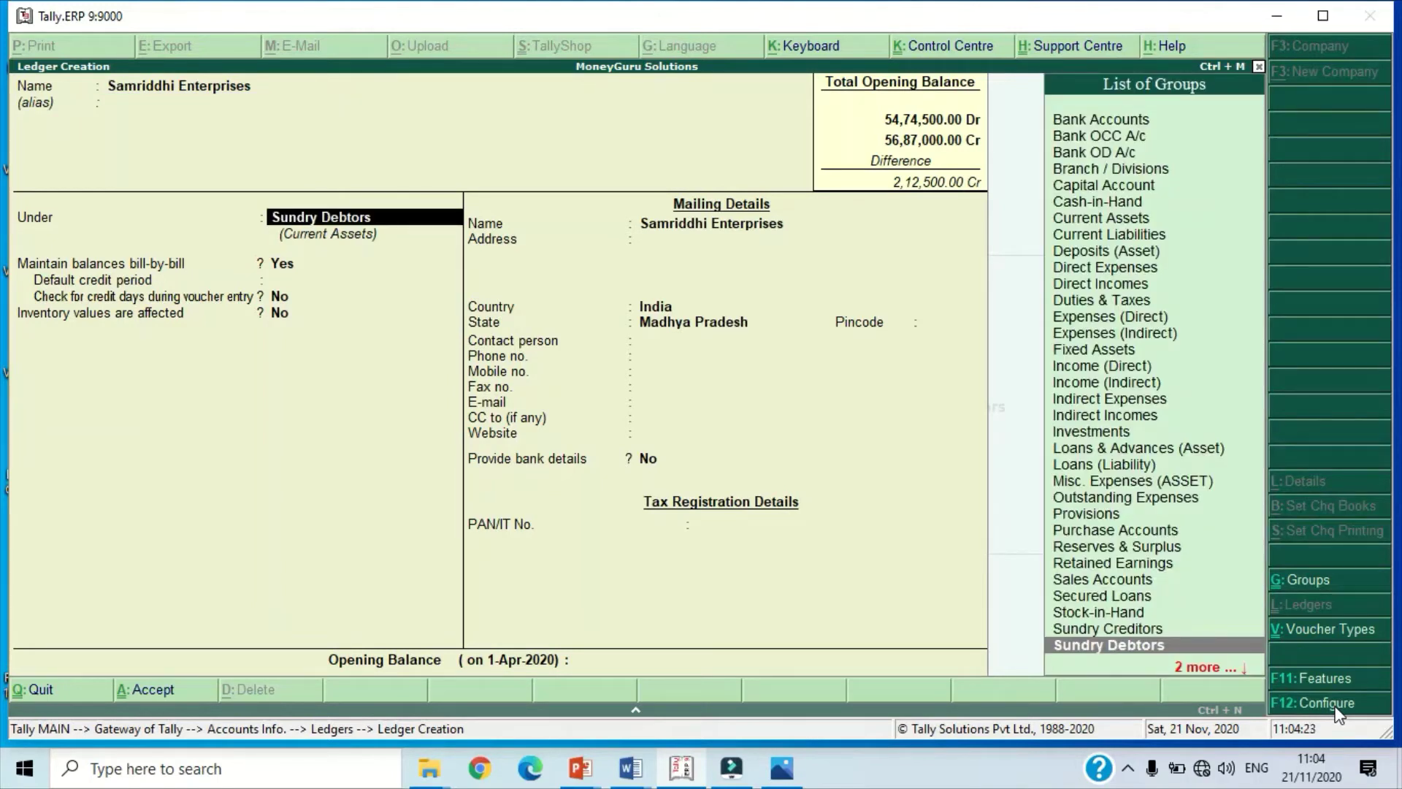
{"action": "key", "text": "Return"}
{"action": "key", "text": "Return"}
{"action": "key", "text": "Return"}
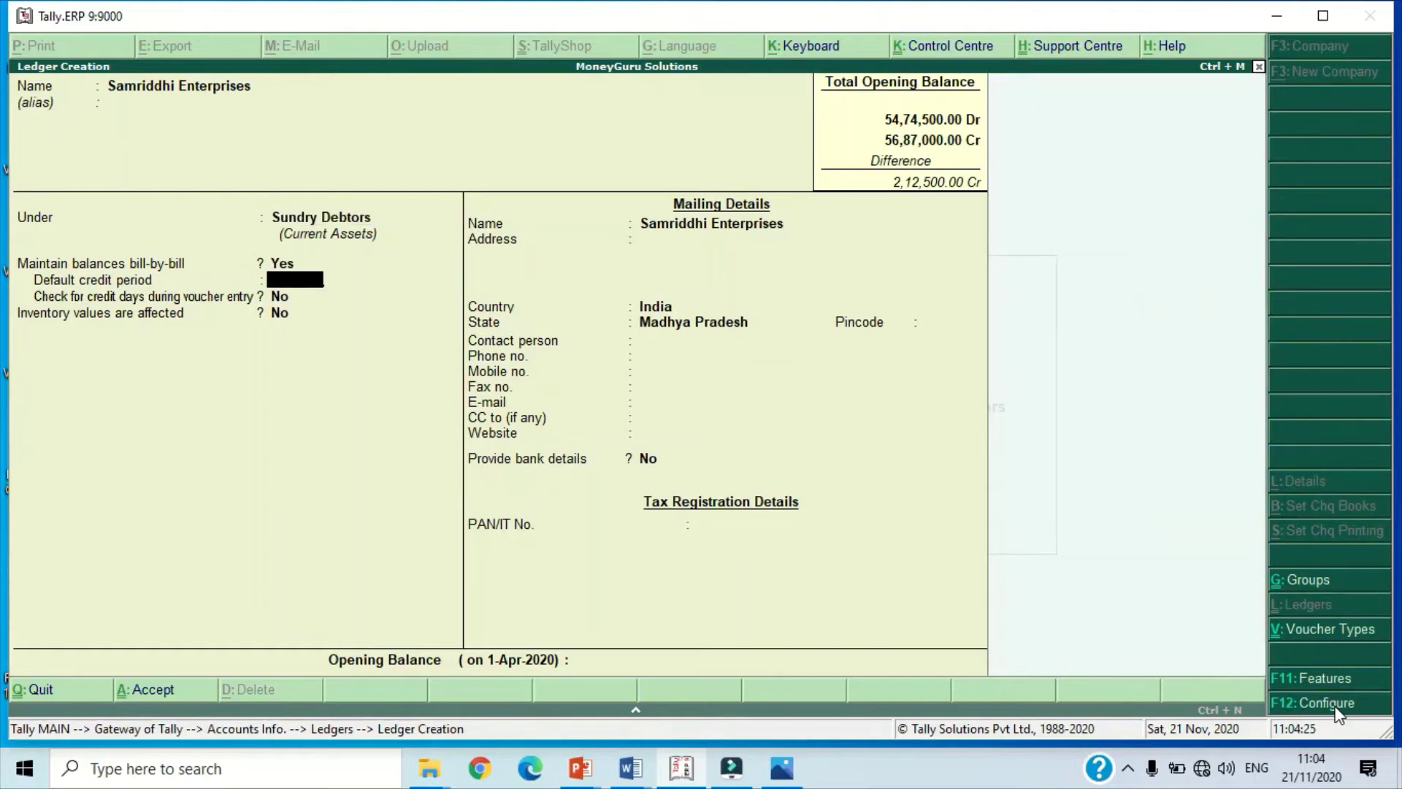
Step: Leave Samriddhi Enterprises' credit period, contact and tax details blank, keeping India and Madhya Pradesh as country and state
{"action": "key", "text": "Return"}
{"action": "key", "text": "Return"}
{"action": "key", "text": "Return"}
{"action": "key", "text": "Return"}
{"action": "key", "text": "Return"}
{"action": "key", "text": "Return"}
{"action": "key", "text": "Return"}
{"action": "key", "text": "Return"}
{"action": "key", "text": "Return"}
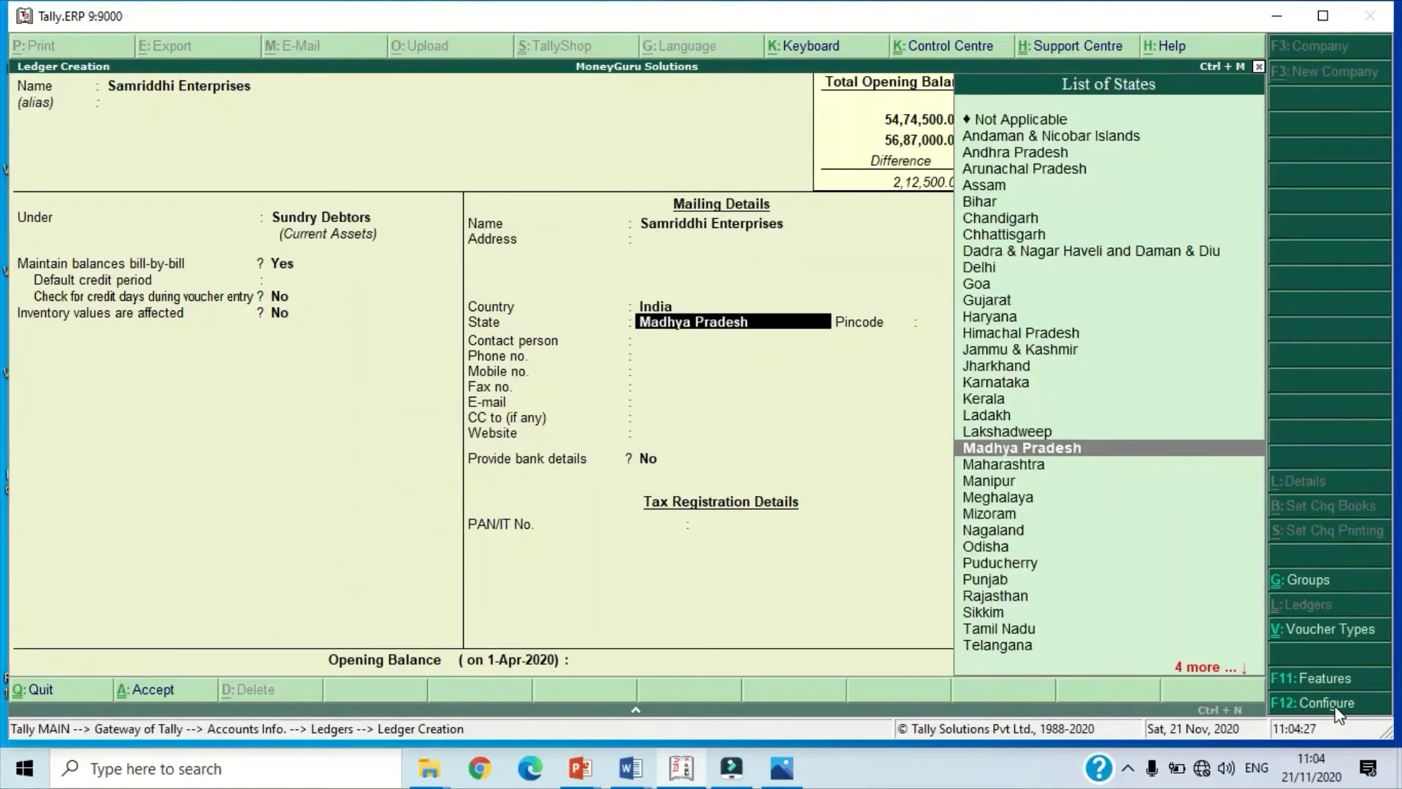
{"action": "key", "text": "Return"}
{"action": "key", "text": "Return"}
{"action": "key", "text": "Return"}
{"action": "key", "text": "Return"}
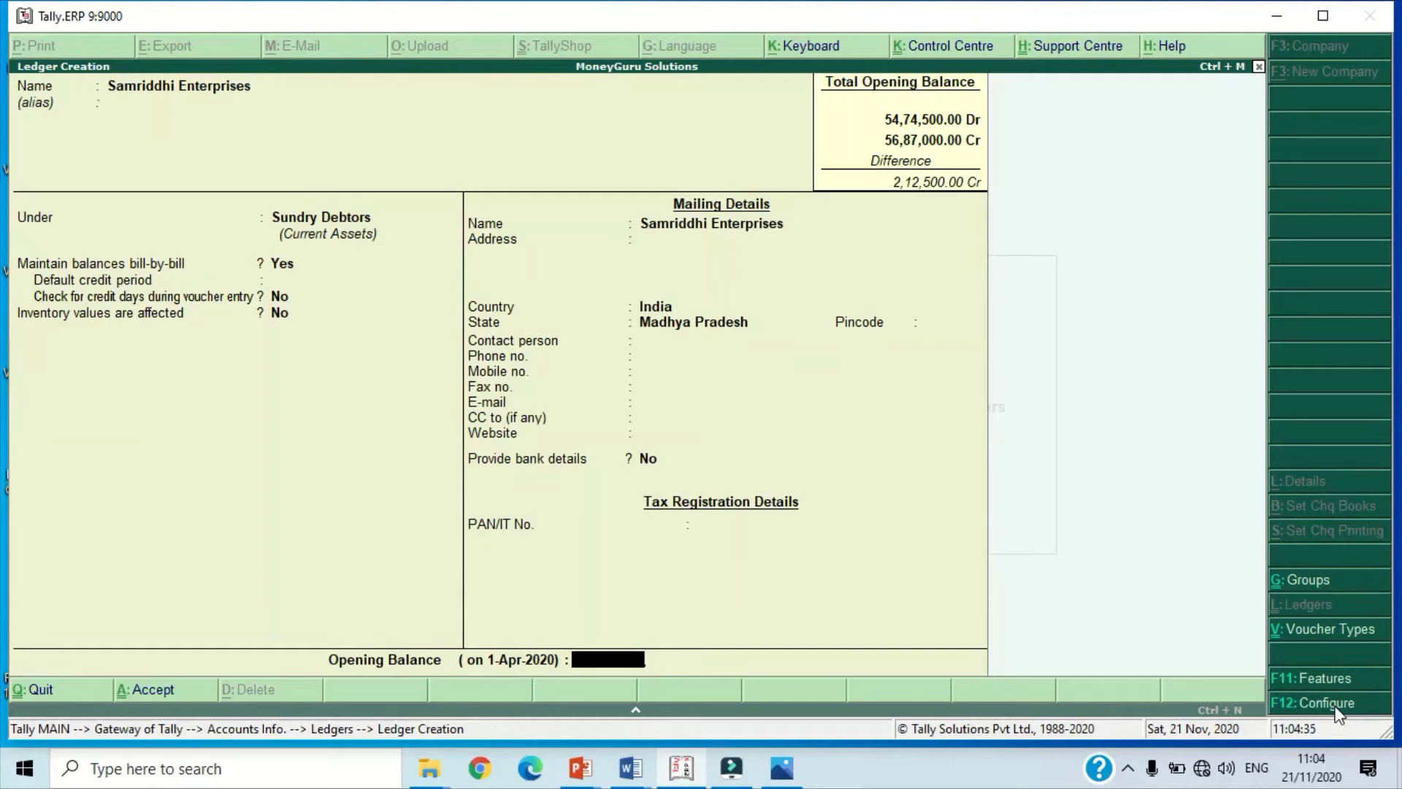
Step: Give the Samriddhi Enterprises ledger an opening balance of 7,500 Dr
{"action": "type", "text": "7500"}
{"action": "key", "text": "Return"}
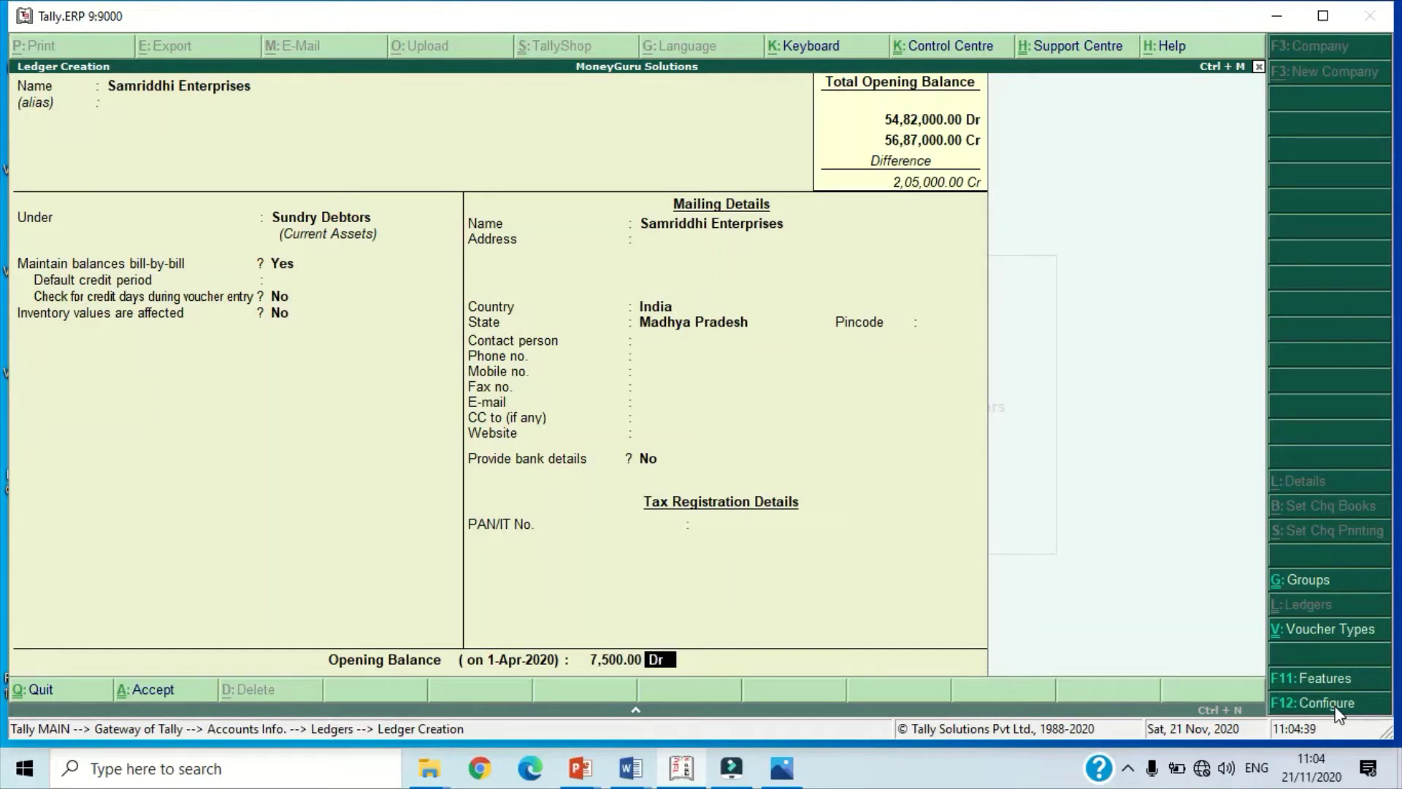
{"action": "key", "text": "Return"}
Step: Allocate Samriddhi Enterprises' full 7,500 Dr opening balance to bill SE/231 dated 31/3/2020 and save the ledger
{"action": "key", "text": "Return"}
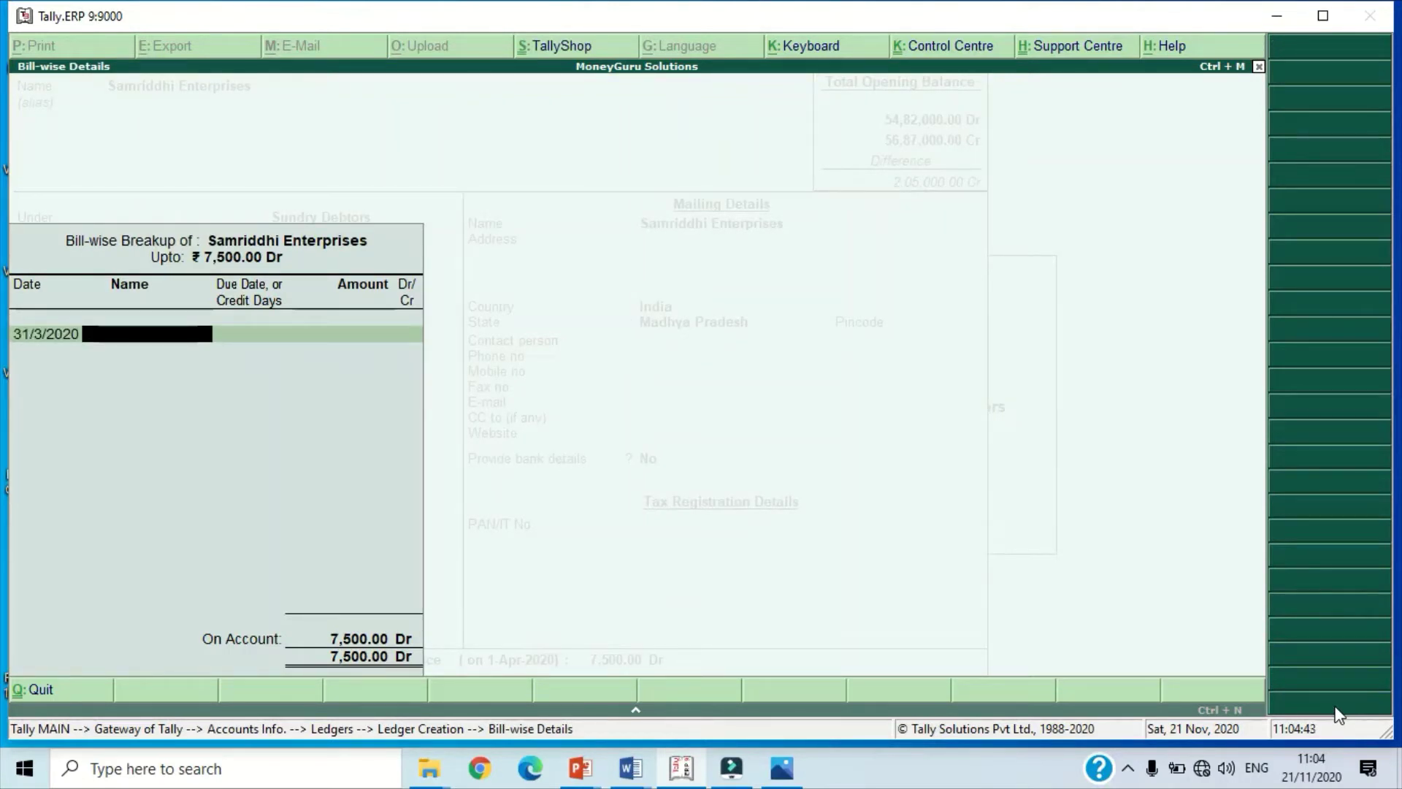
{"action": "type", "text": "SE/231"}
{"action": "key", "text": "Return"}
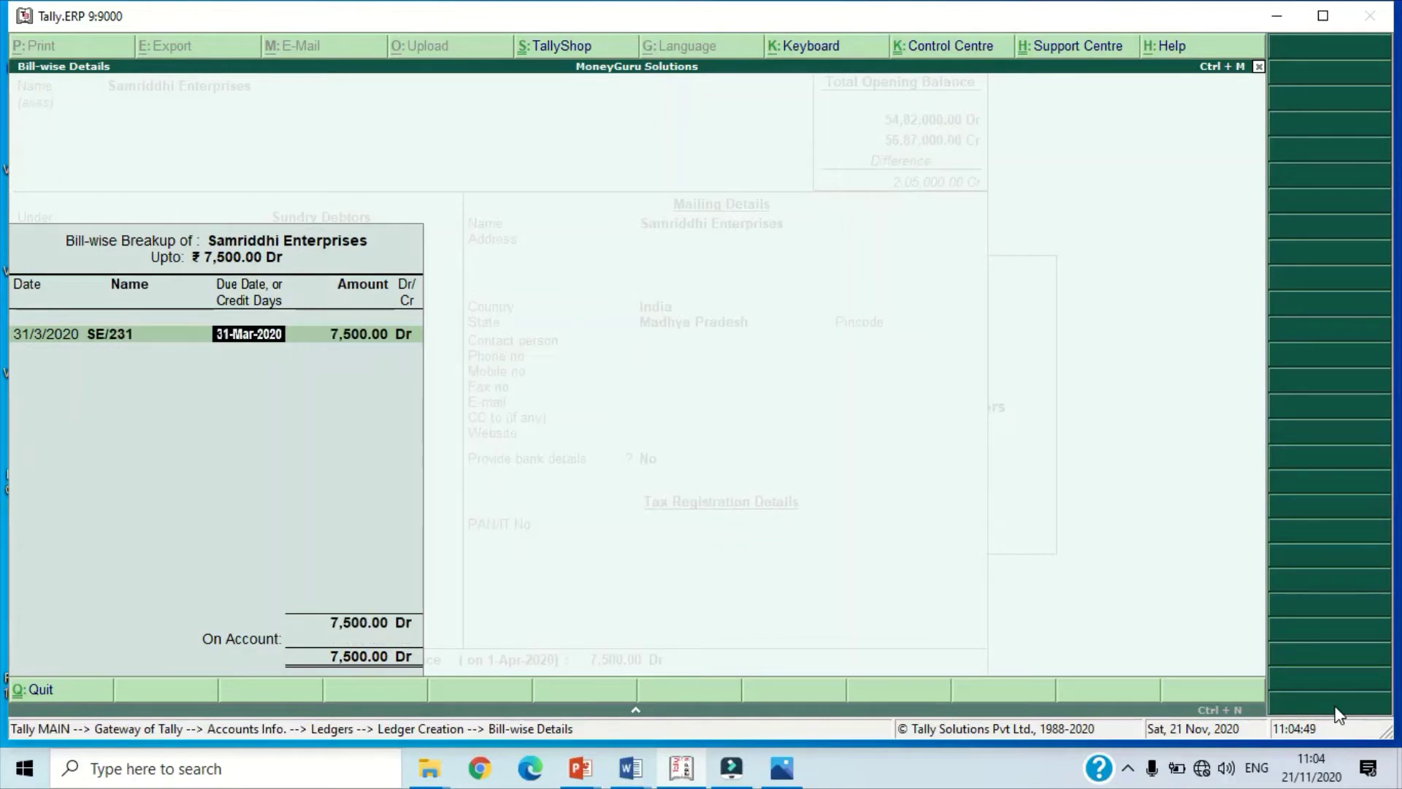
{"action": "key", "text": "Return"}
{"action": "key", "text": "Return"}
{"action": "key", "text": "Return"}
{"action": "key", "text": "Return"}
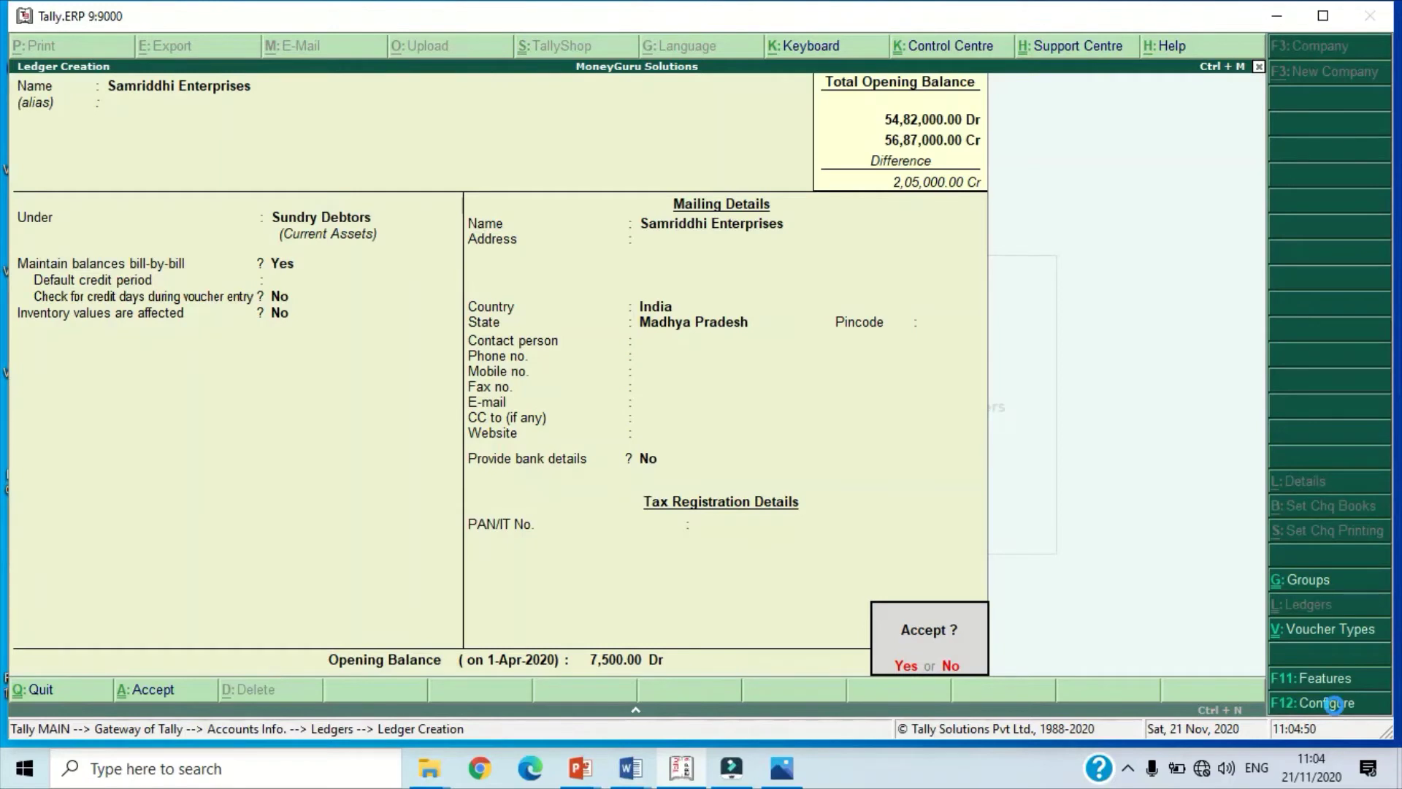
{"action": "key", "text": "Return"}
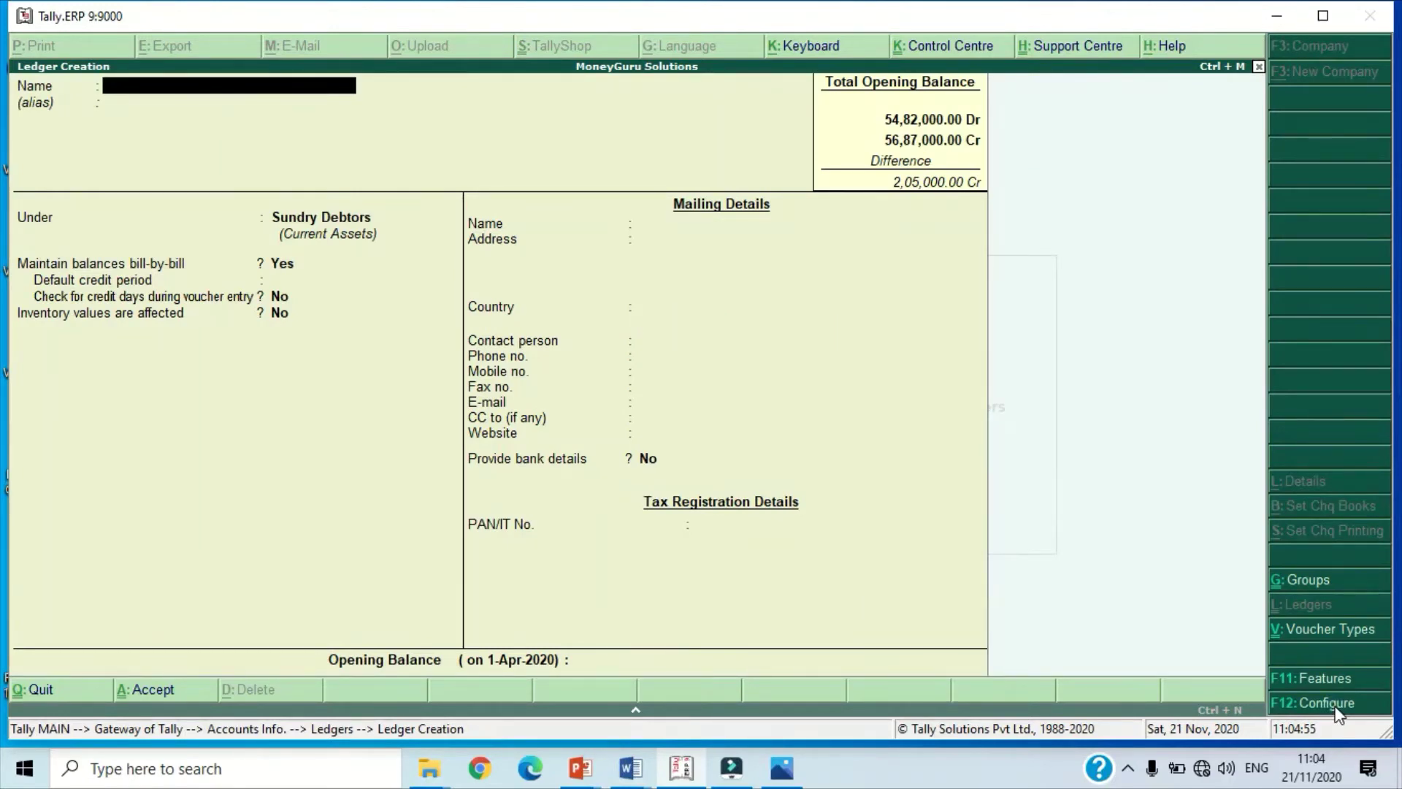
Step: Name the next ledger Stock in Hand and place it under the Stock-in-Hand group
{"action": "type", "text": "Stock in Hand"}
{"action": "key", "text": "Return"}
{"action": "key", "text": "Return"}
{"action": "type", "text": "S"}
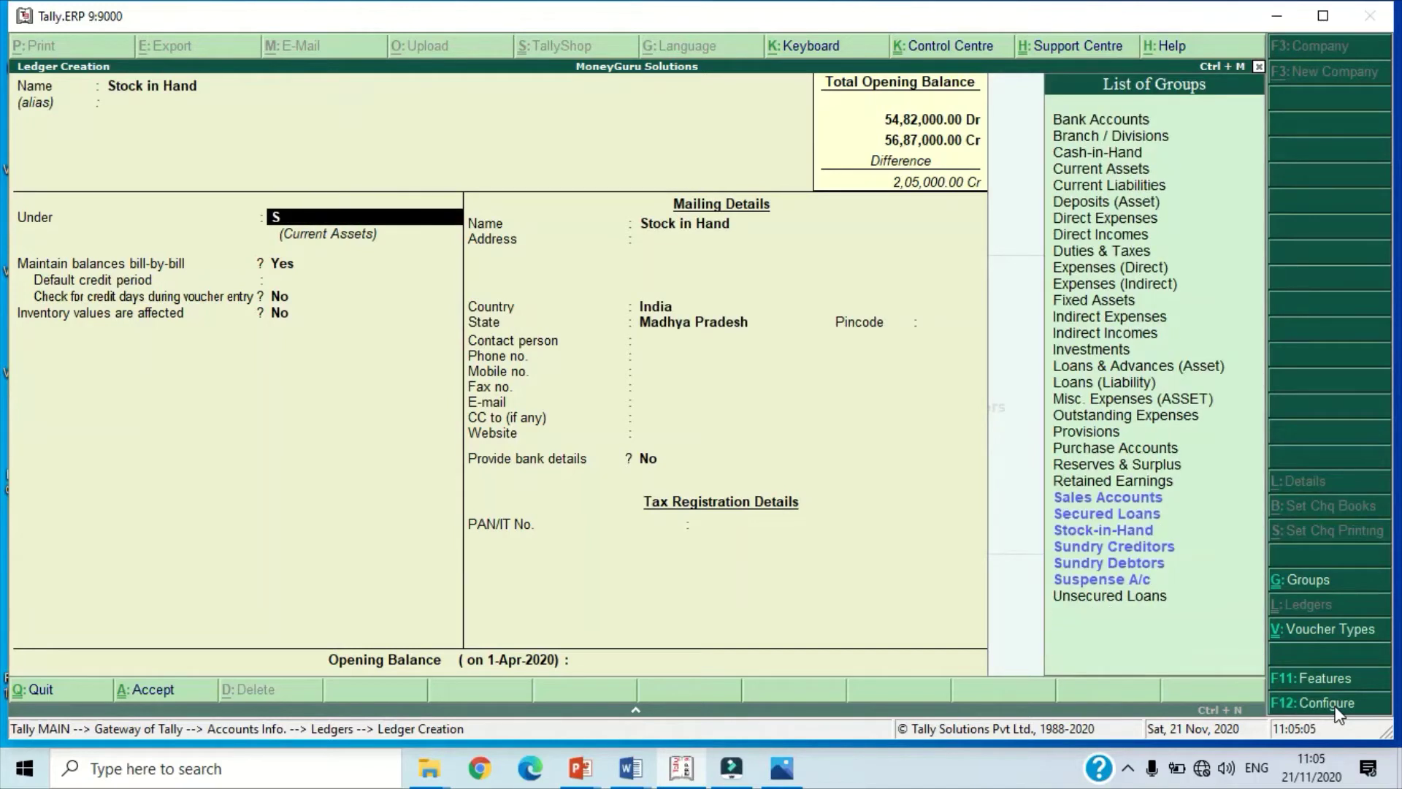
{"action": "type", "text": "u"}
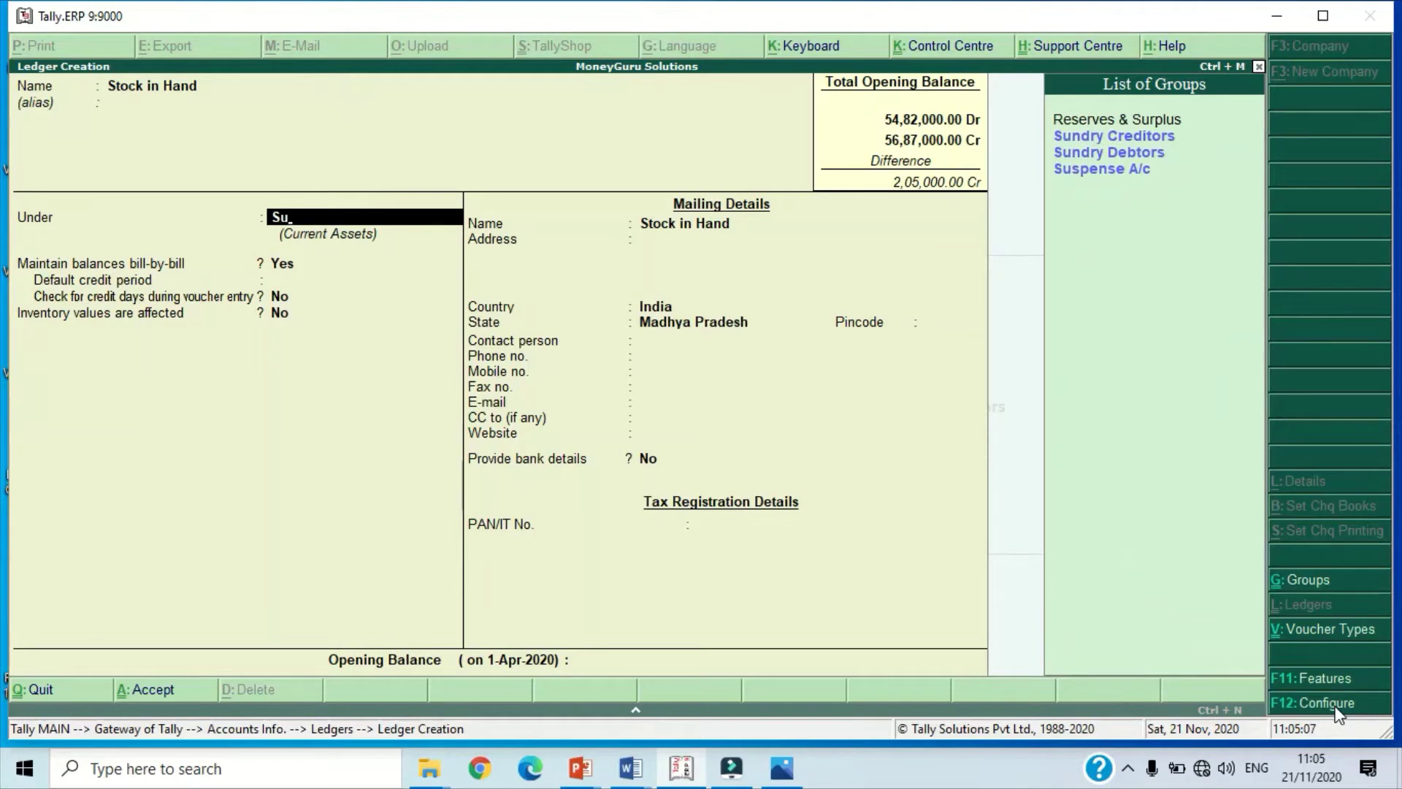
{"action": "key", "text": "BackSpace"}
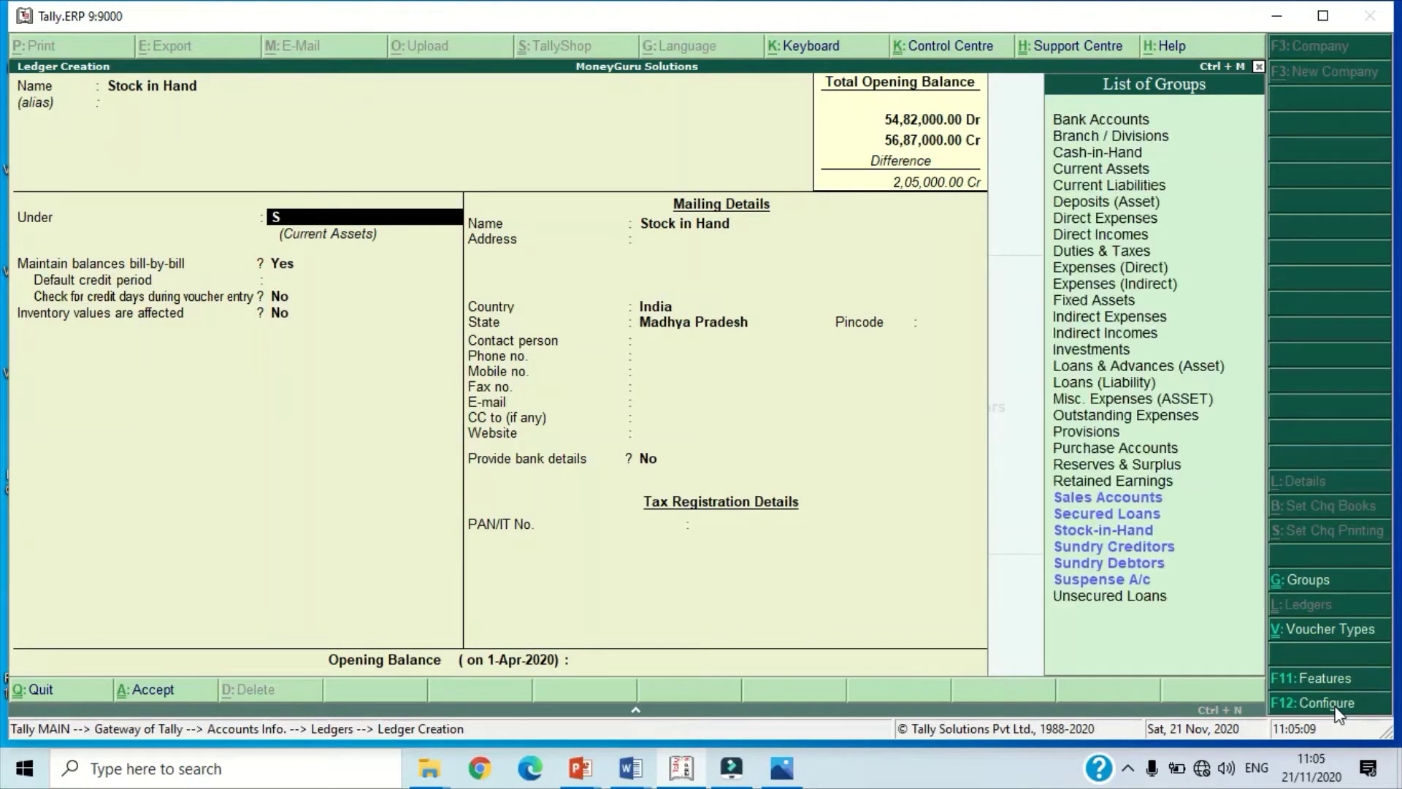
{"action": "type", "text": "to"}
{"action": "key", "text": "Return"}
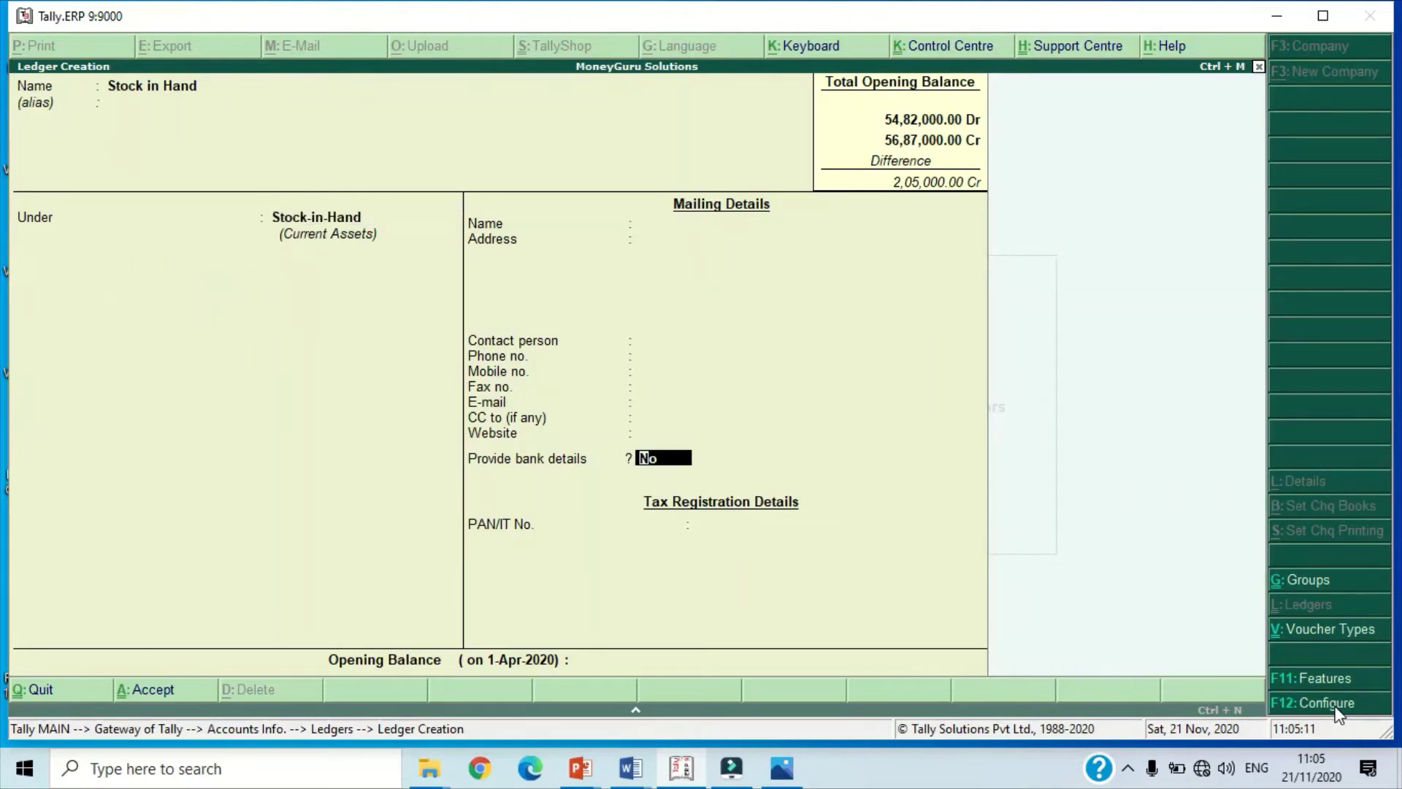
Step: Give the Stock in Hand ledger an opening balance of 50,000 Dr without bank details and save it
{"action": "key", "text": "Return"}
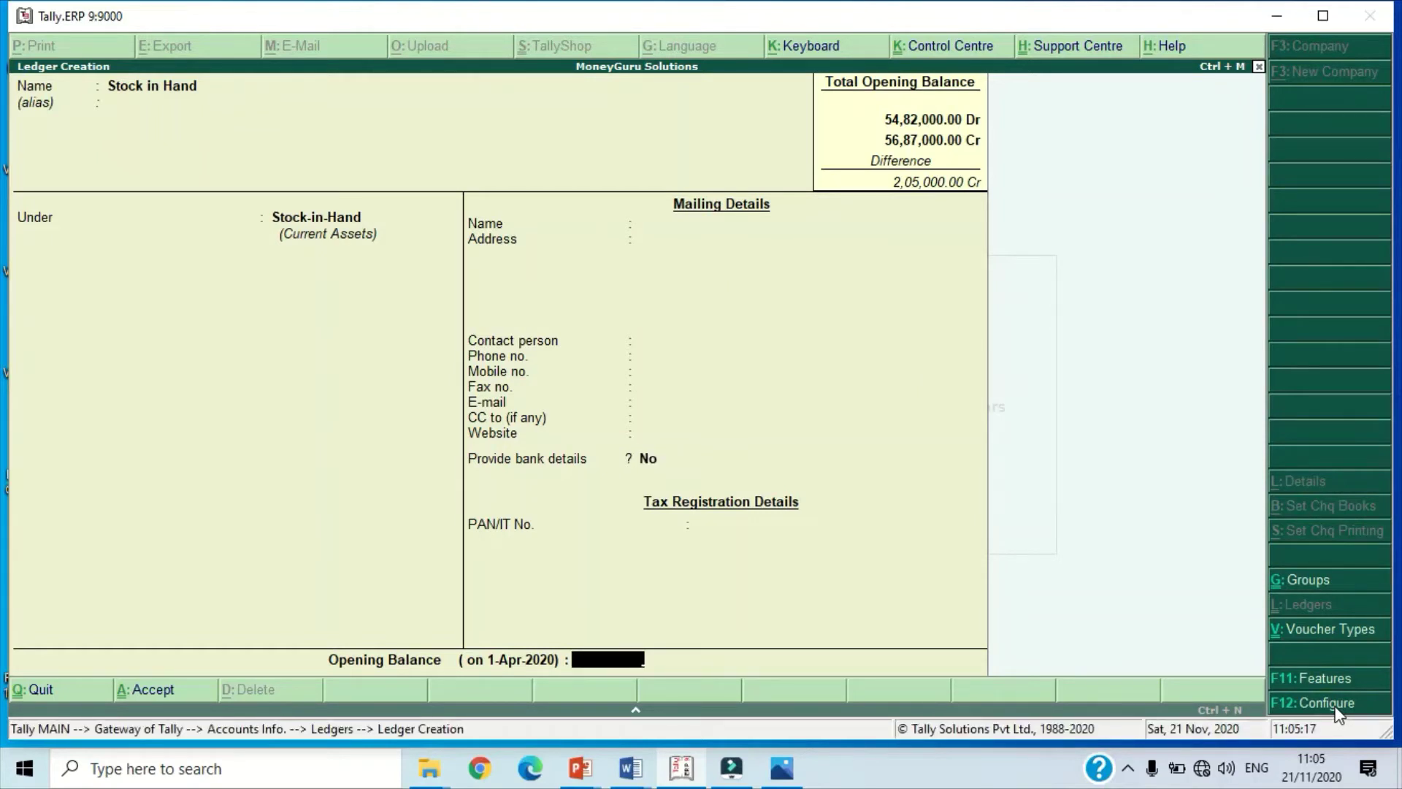
{"action": "type", "text": "50000"}
{"action": "key", "text": "Return"}
{"action": "key", "text": "Return"}
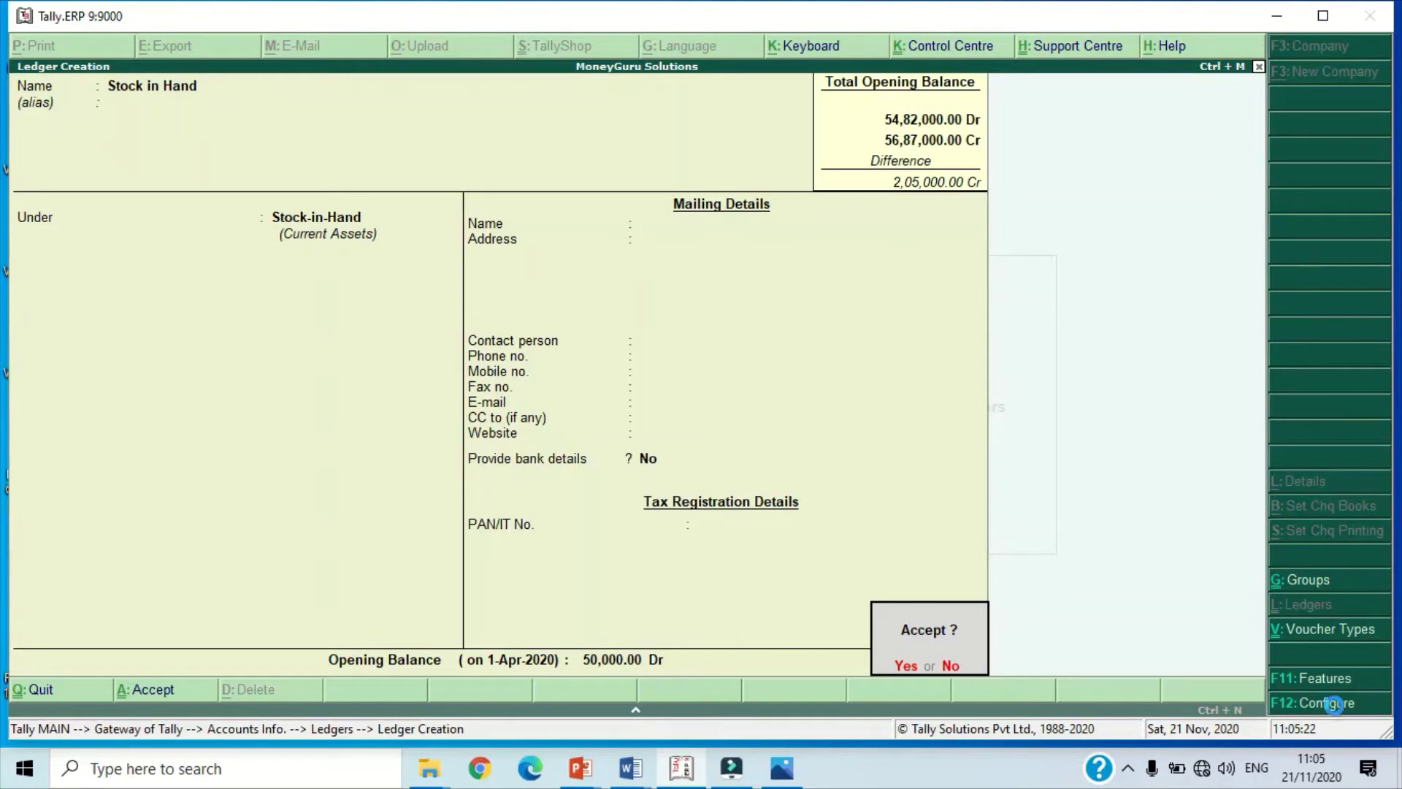
{"action": "key", "text": "Return"}
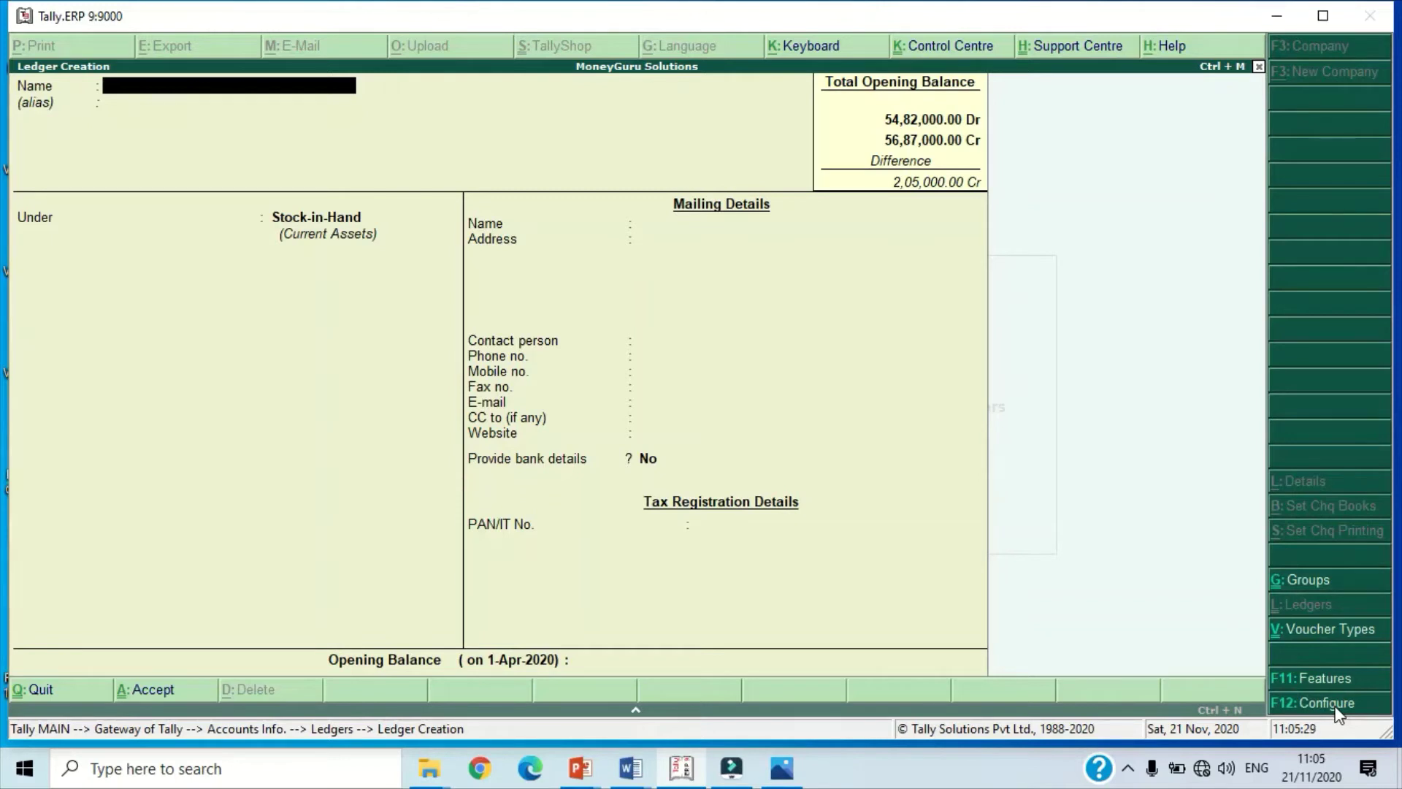
Step: Name the next ledger Pre Paid Salary and start a new group for it named Prepaid Payments
{"action": "type", "text": "Pre Paid Salary"}
{"action": "key", "text": "Return"}
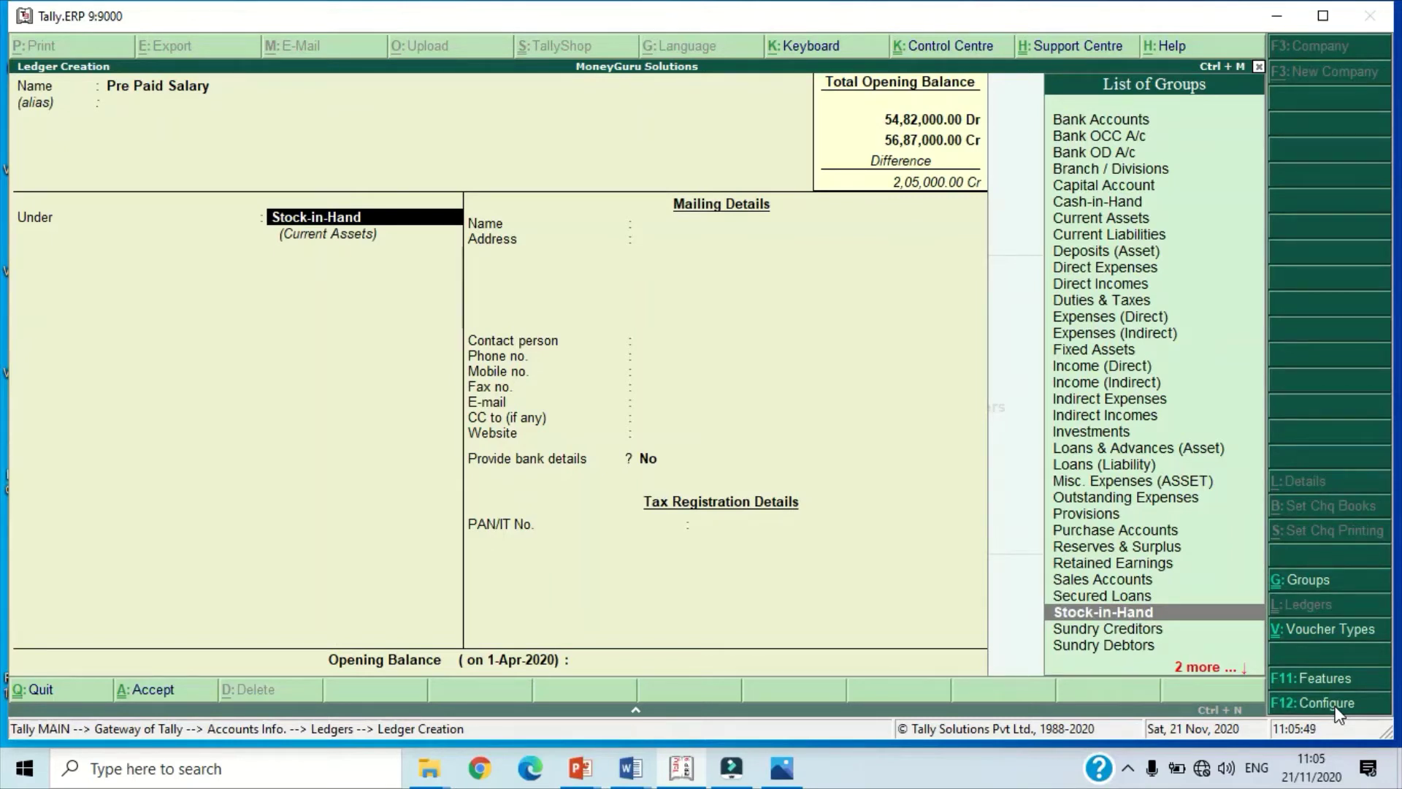
{"action": "key", "text": "alt+c"}
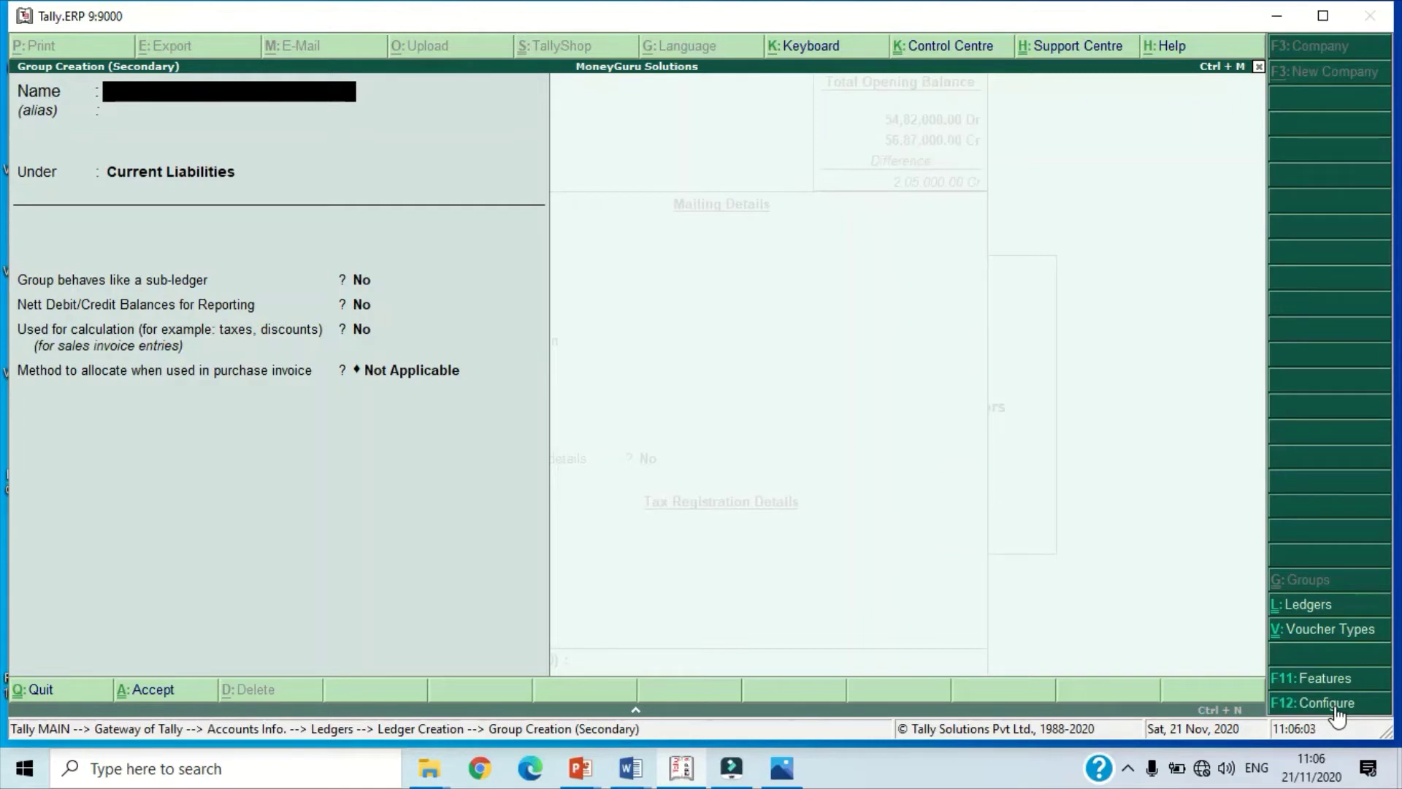
{"action": "type", "text": "Prepais"}
{"action": "key", "text": "BackSpace"}
{"action": "type", "text": "d"}
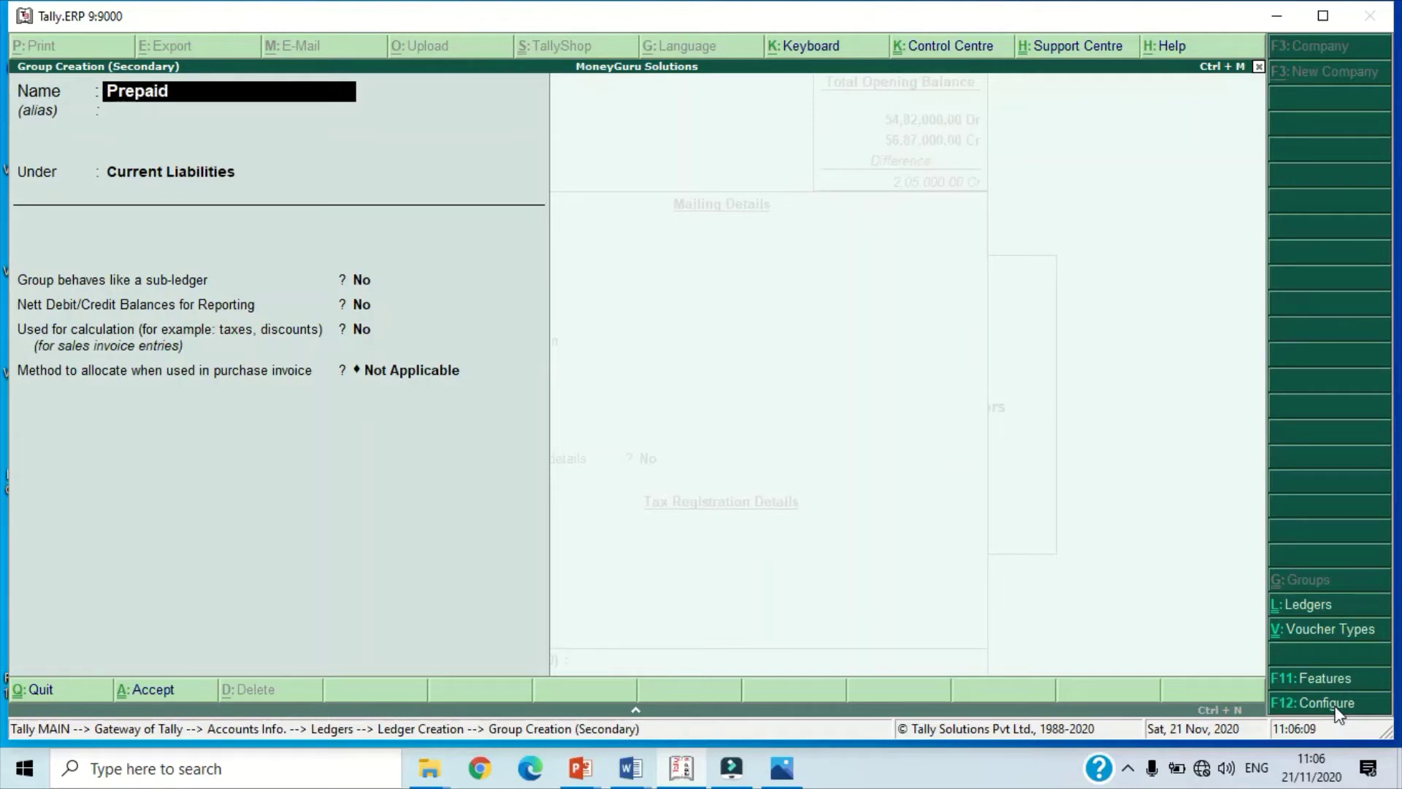
{"action": "type", "text": " Payments"}
{"action": "key", "text": "Return"}
{"action": "key", "text": "Return"}
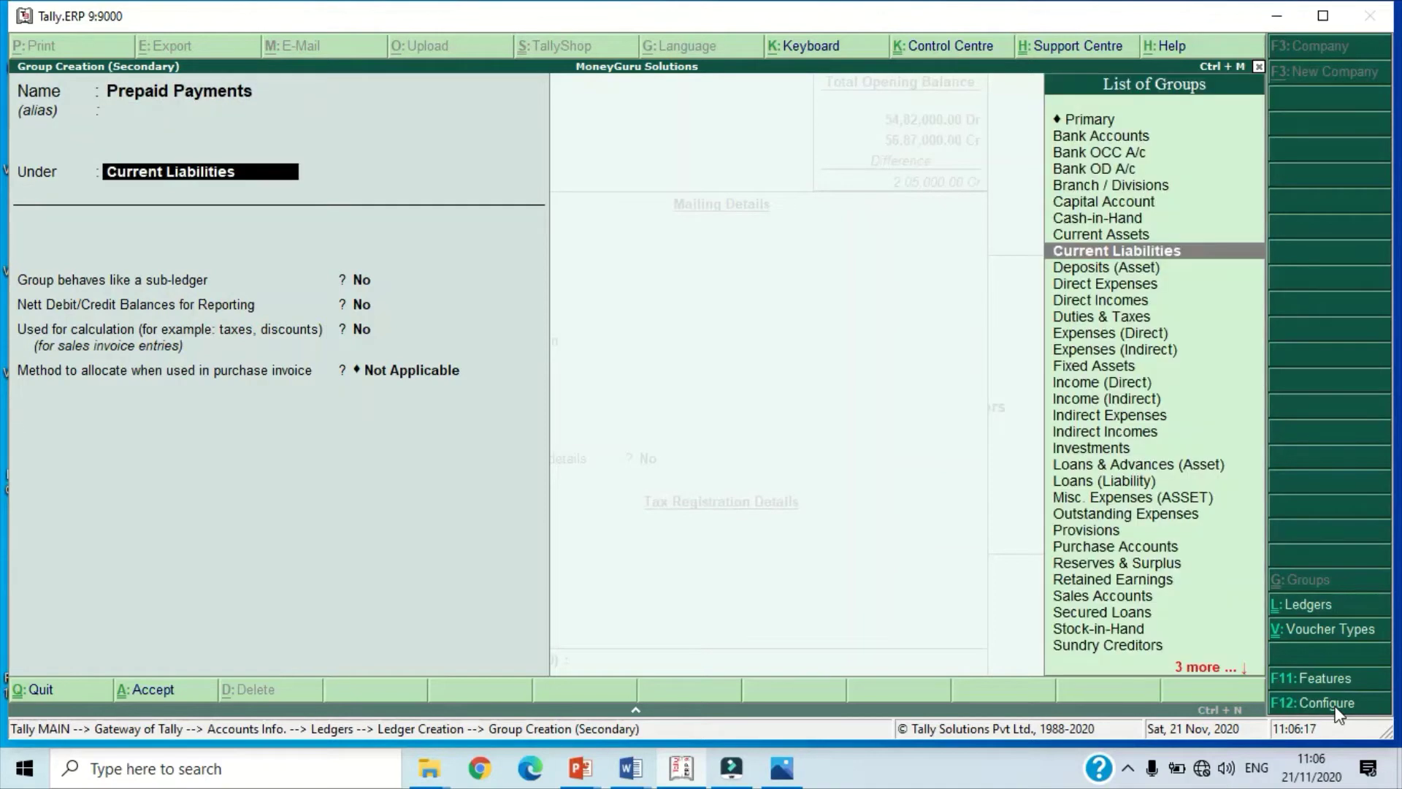
Step: Place the Prepaid Payments group under Current Assets, keep its remaining options at their defaults and save it
{"action": "type", "text": "Cu"}
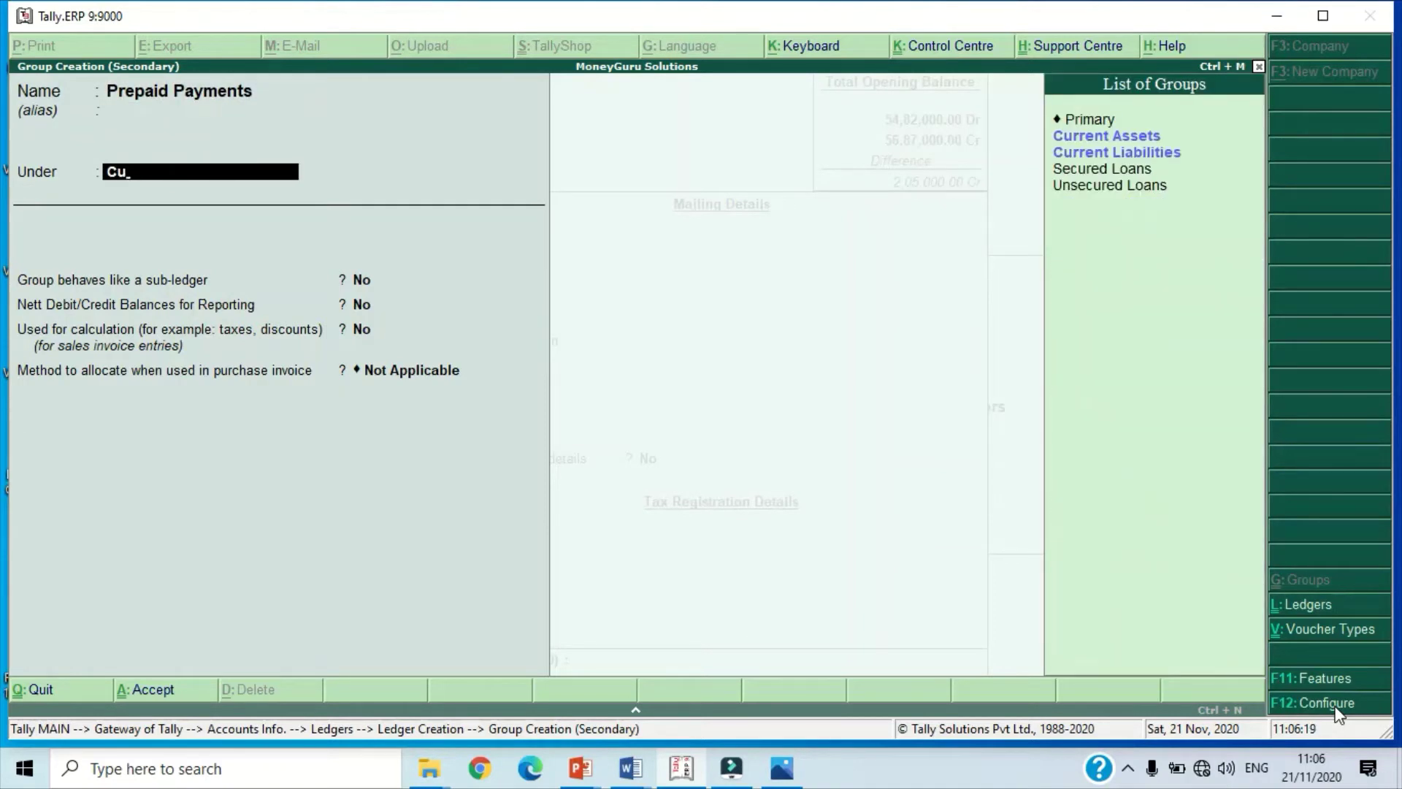
{"action": "key", "text": "Return"}
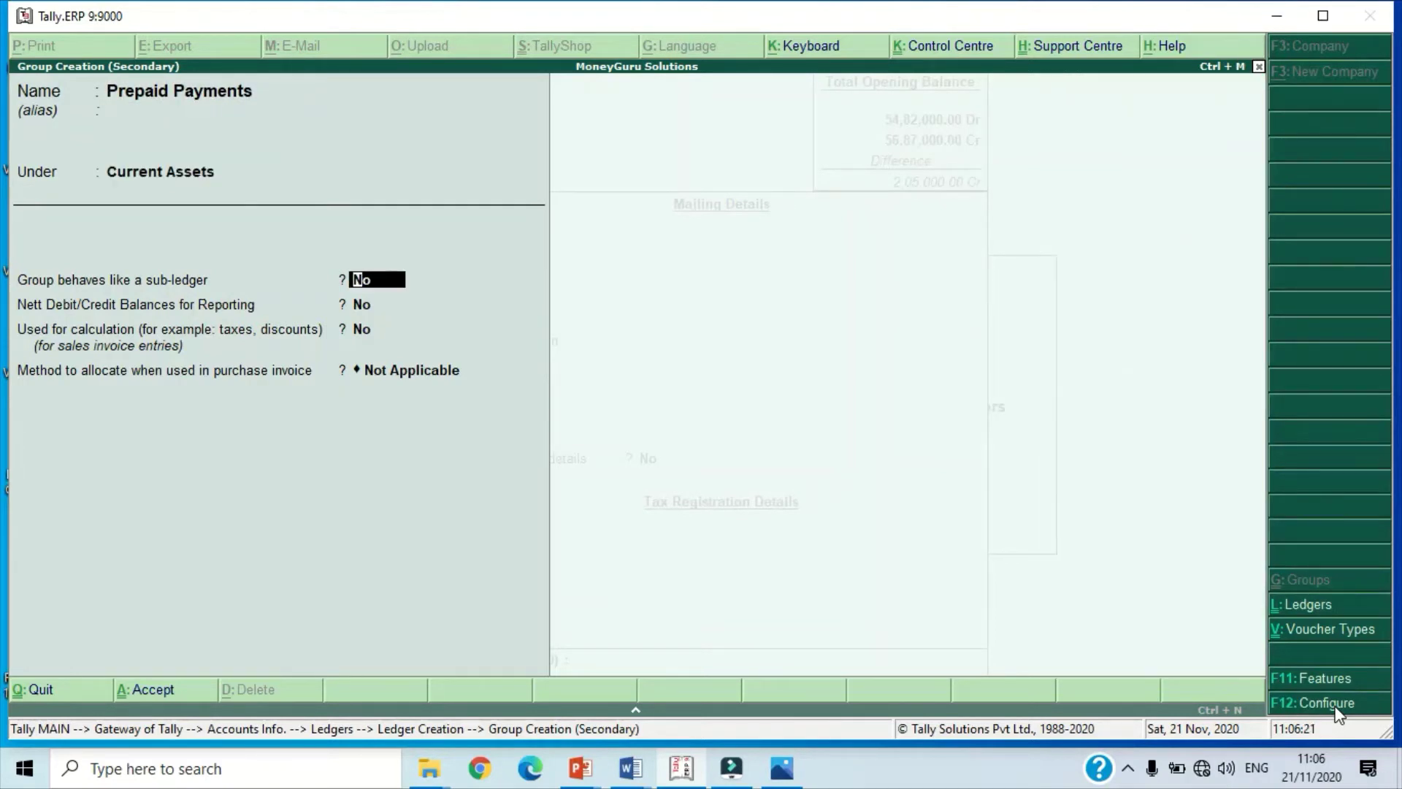
{"action": "key", "text": "Return"}
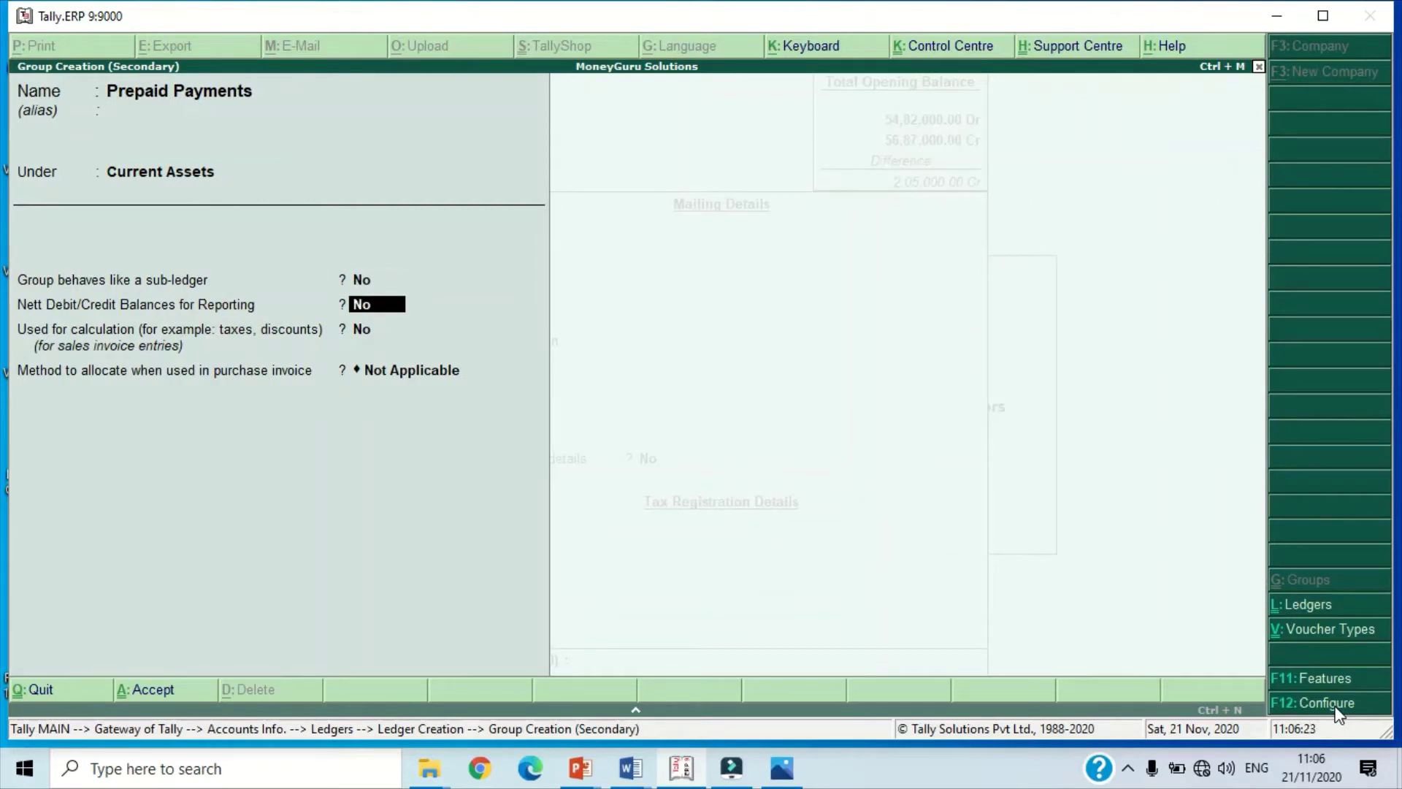
{"action": "key", "text": "Return"}
{"action": "key", "text": "Return"}
{"action": "key", "text": "Return"}
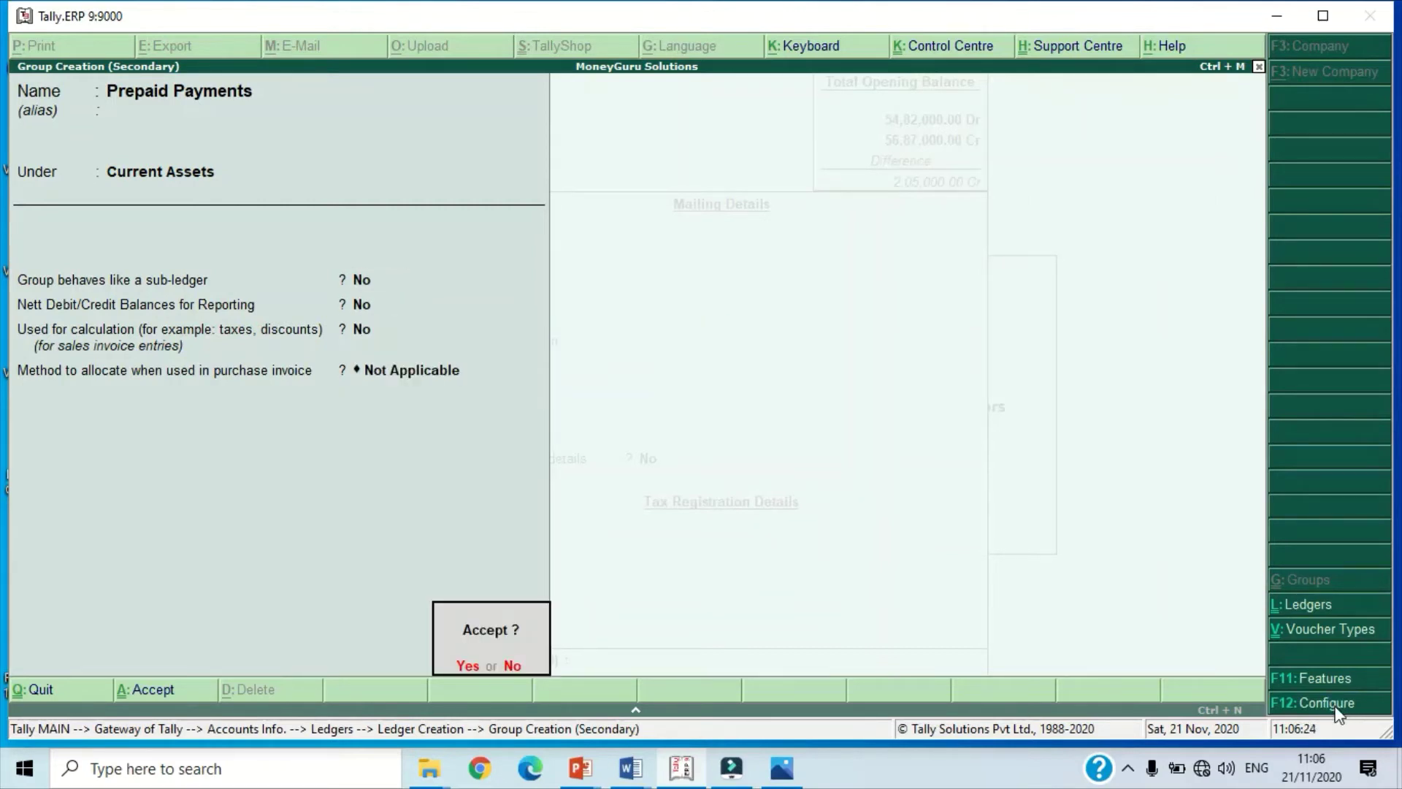
{"action": "key", "text": "Return"}
Step: Give the Pre Paid Salary ledger an opening balance of 5,000 Dr without bank details and save it
{"action": "key", "text": "Return"}
{"action": "key", "text": "Return"}
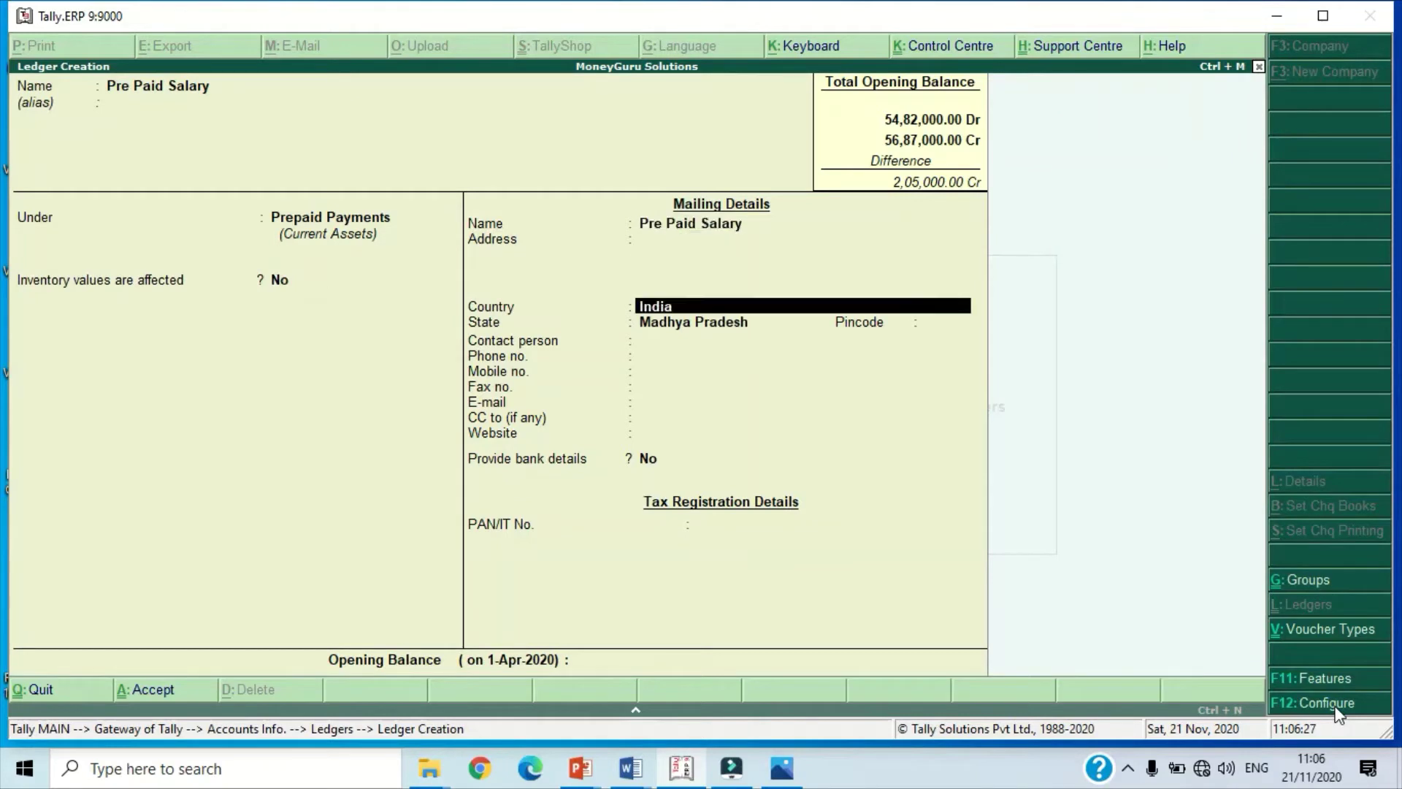
{"action": "key", "text": "Return"}
{"action": "key", "text": "Return"}
{"action": "key", "text": "Return"}
{"action": "key", "text": "Return"}
{"action": "key", "text": "Return"}
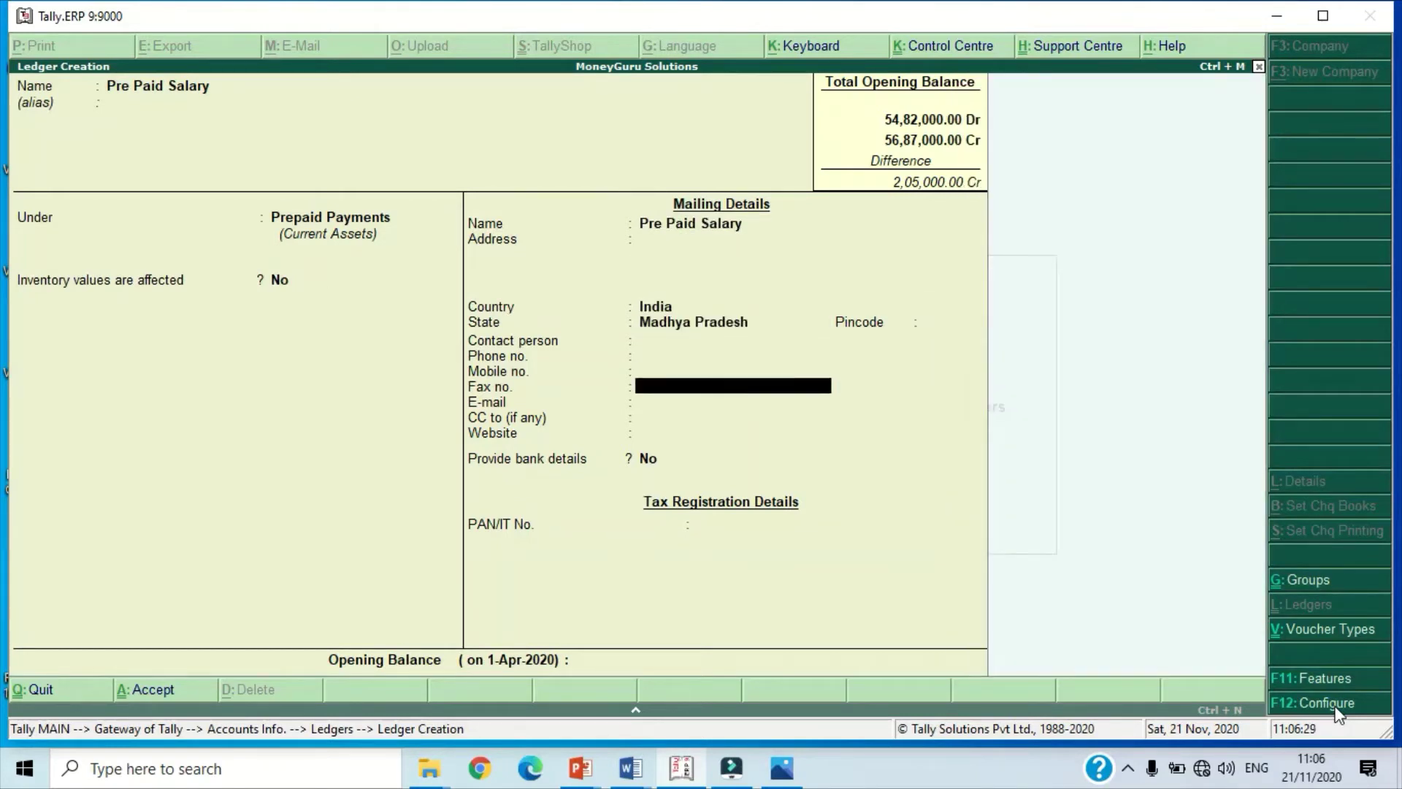
{"action": "key", "text": "Return"}
{"action": "key", "text": "Return"}
{"action": "key", "text": "Return"}
{"action": "key", "text": "Return"}
{"action": "key", "text": "Return"}
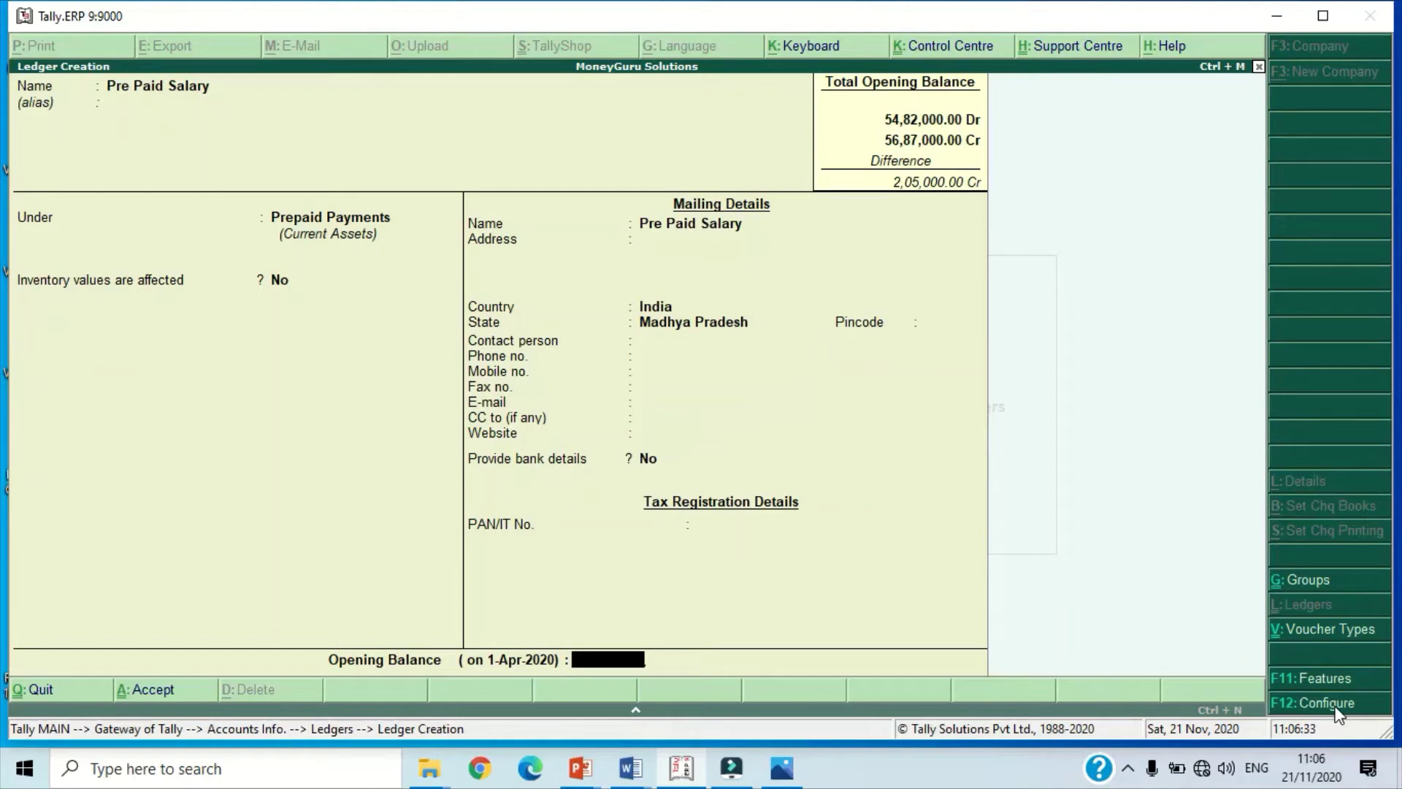
{"action": "type", "text": "5000"}
{"action": "key", "text": "Return"}
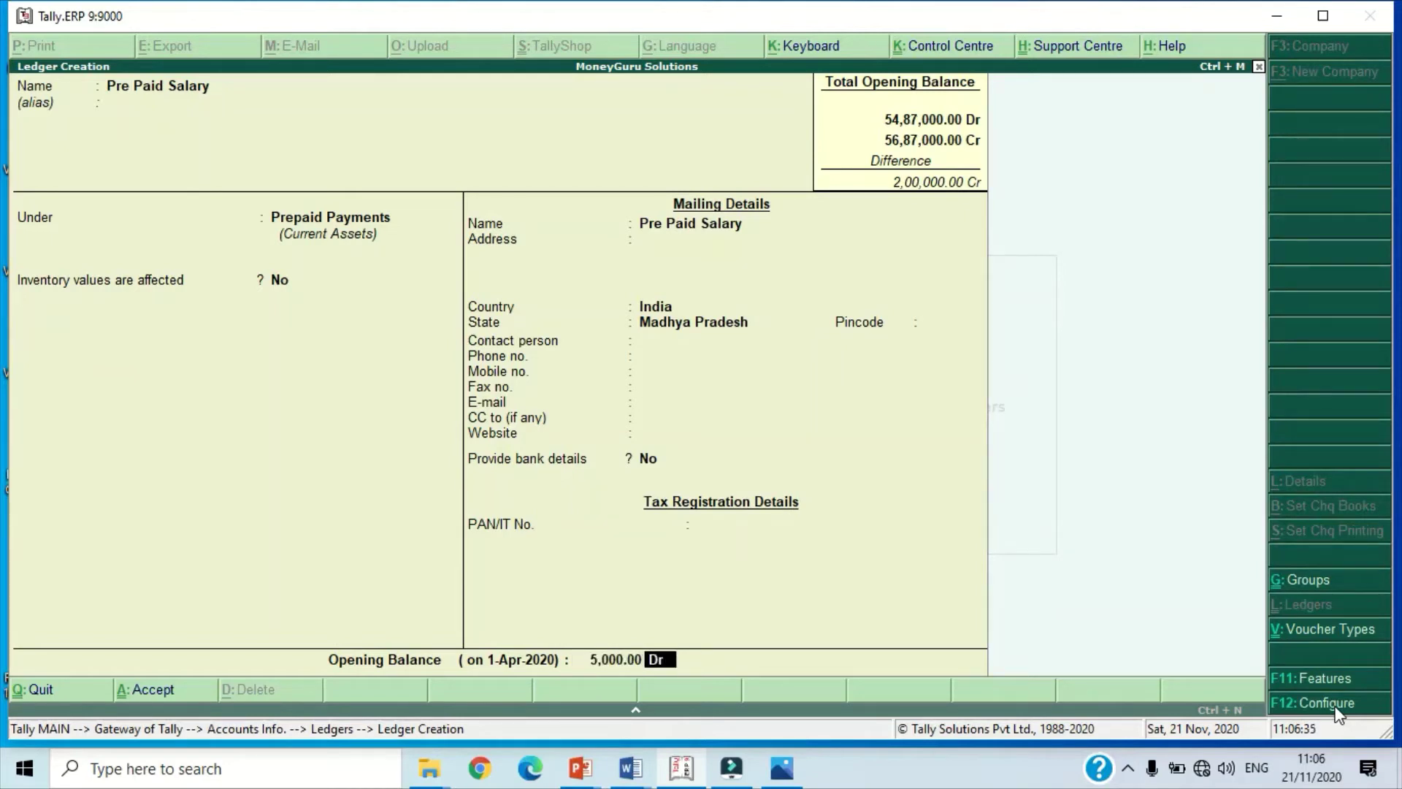
{"action": "key", "text": "Return"}
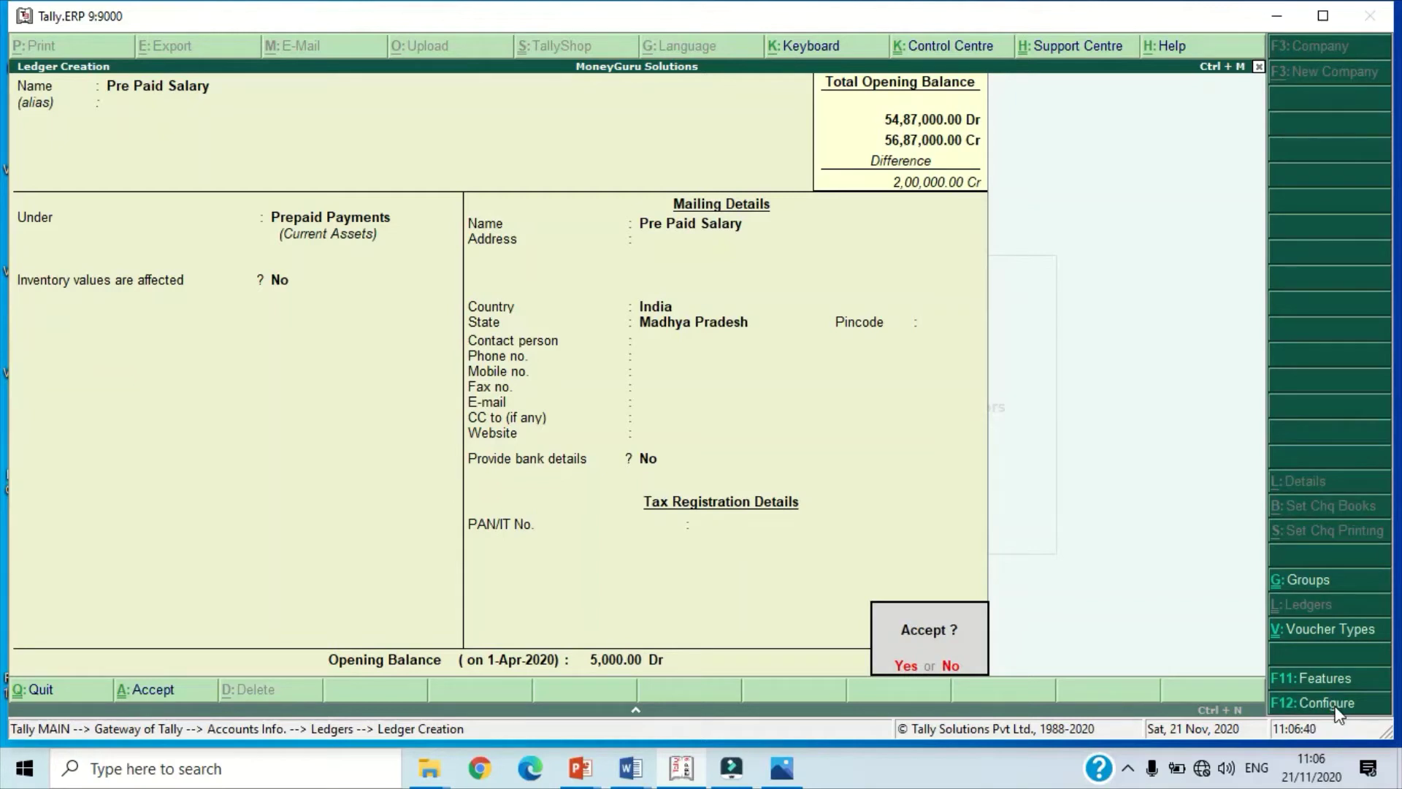
{"action": "key", "text": "Return"}
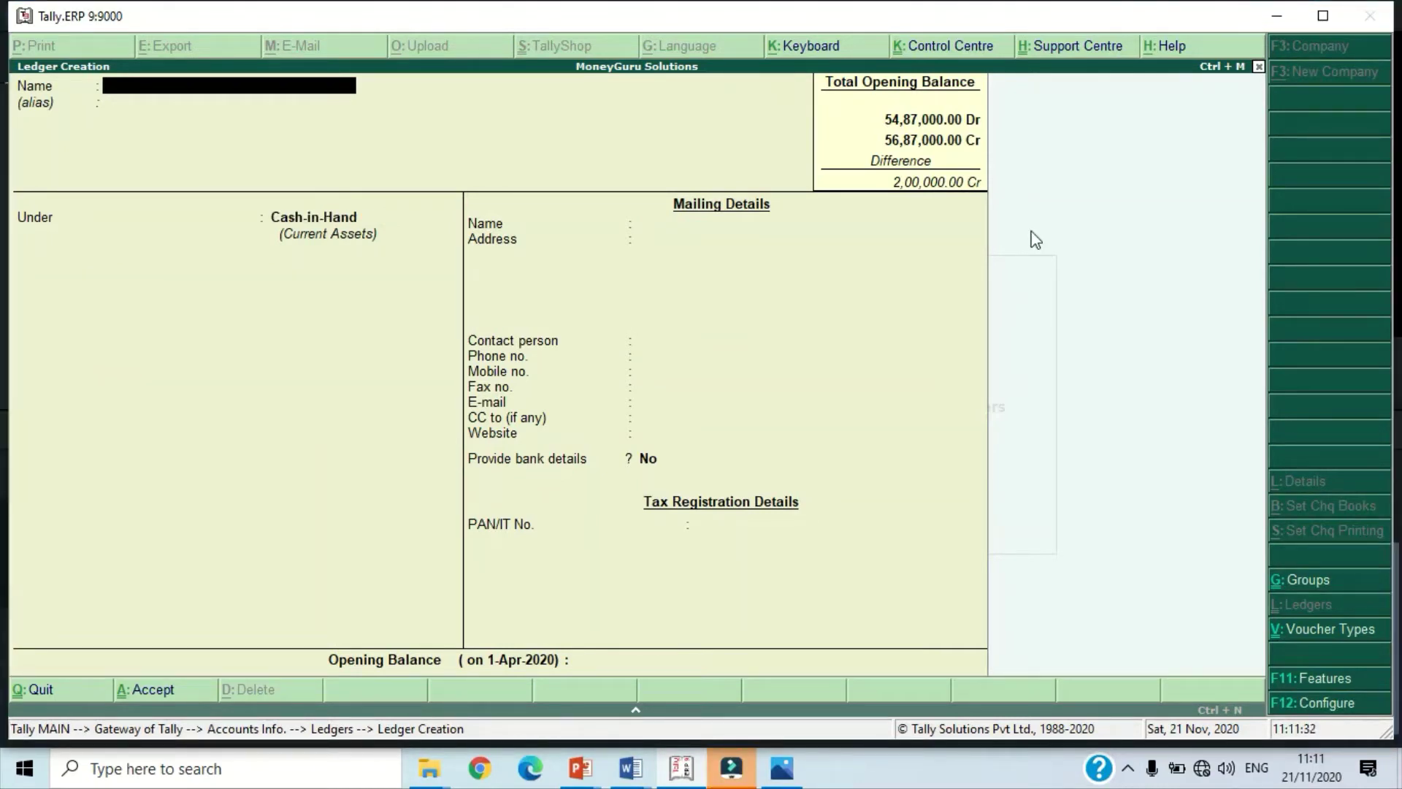
{"action": "type", "text": "Cash"}
{"action": "key", "text": "Return"}
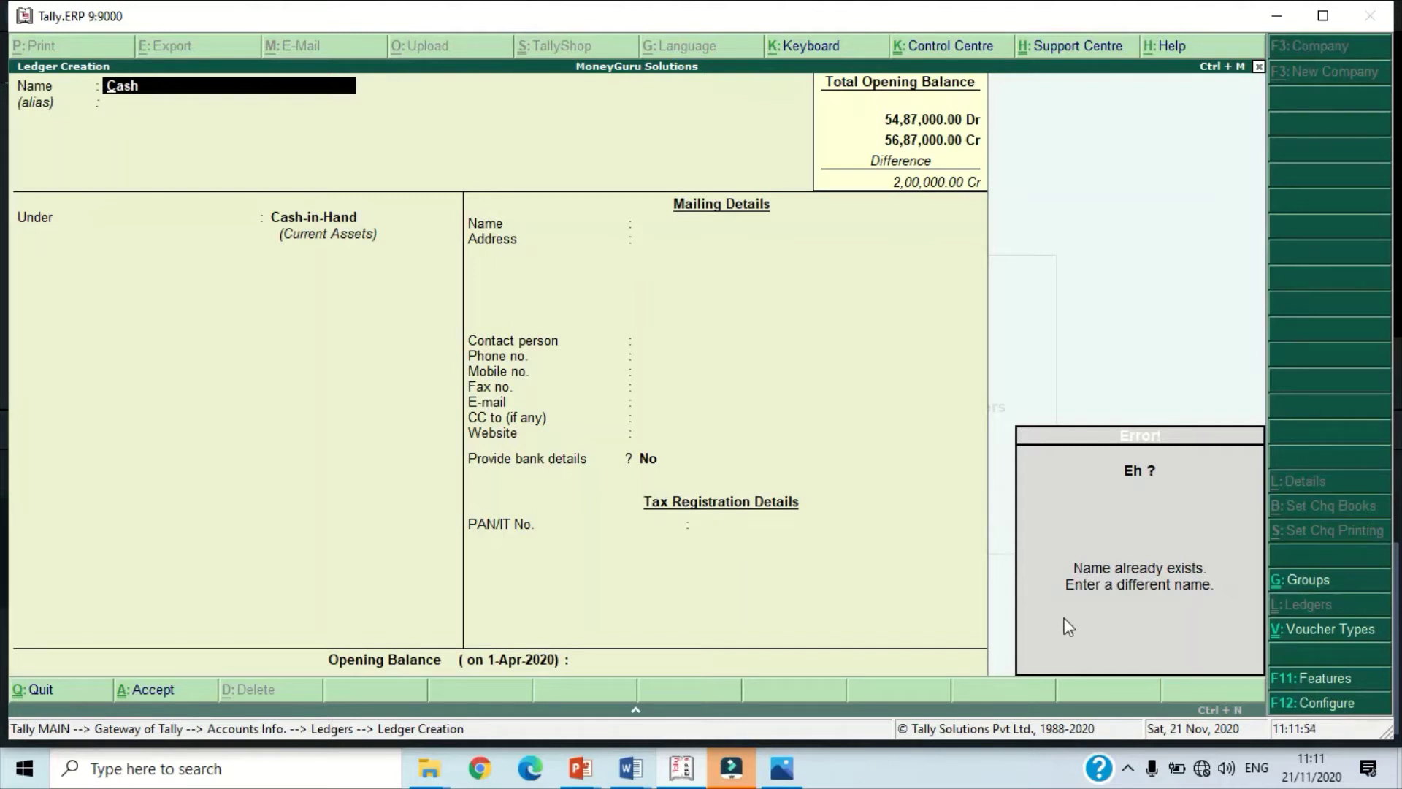
{"action": "key", "text": "Escape"}
Step: Leave ledger creation and open the existing Cash ledger for alteration
{"action": "key", "text": "Escape"}
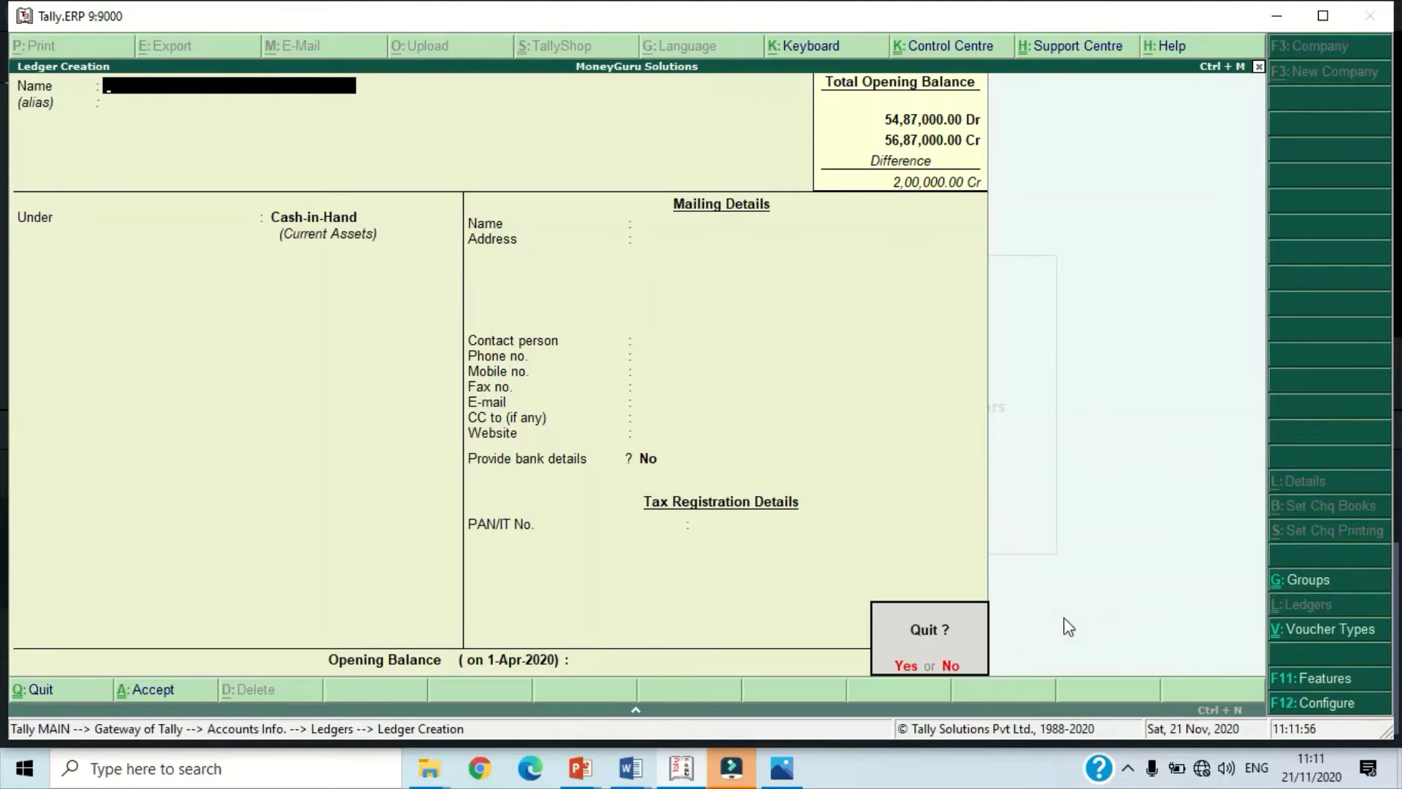
{"action": "key", "text": "y"}
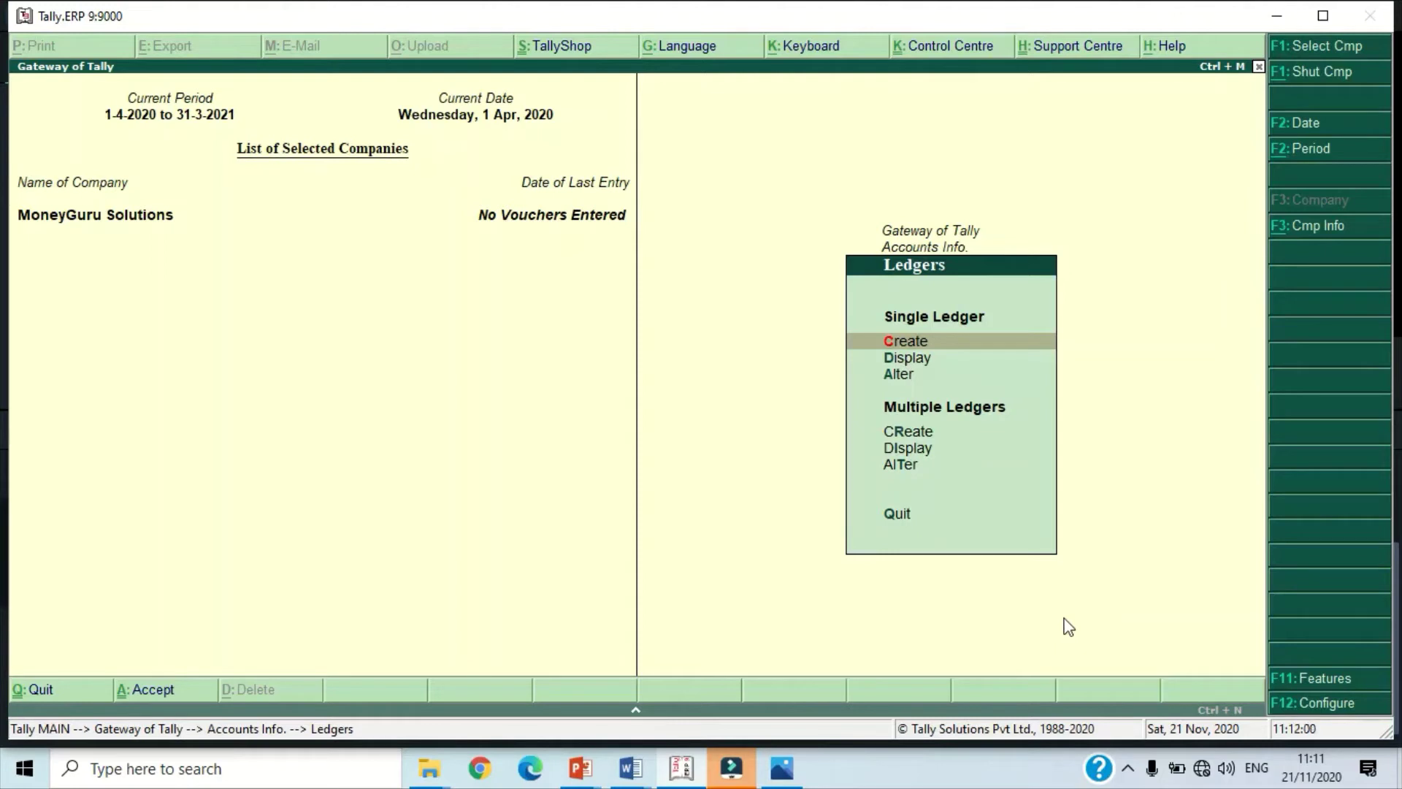
{"action": "key", "text": "Down"}
{"action": "key", "text": "Down"}
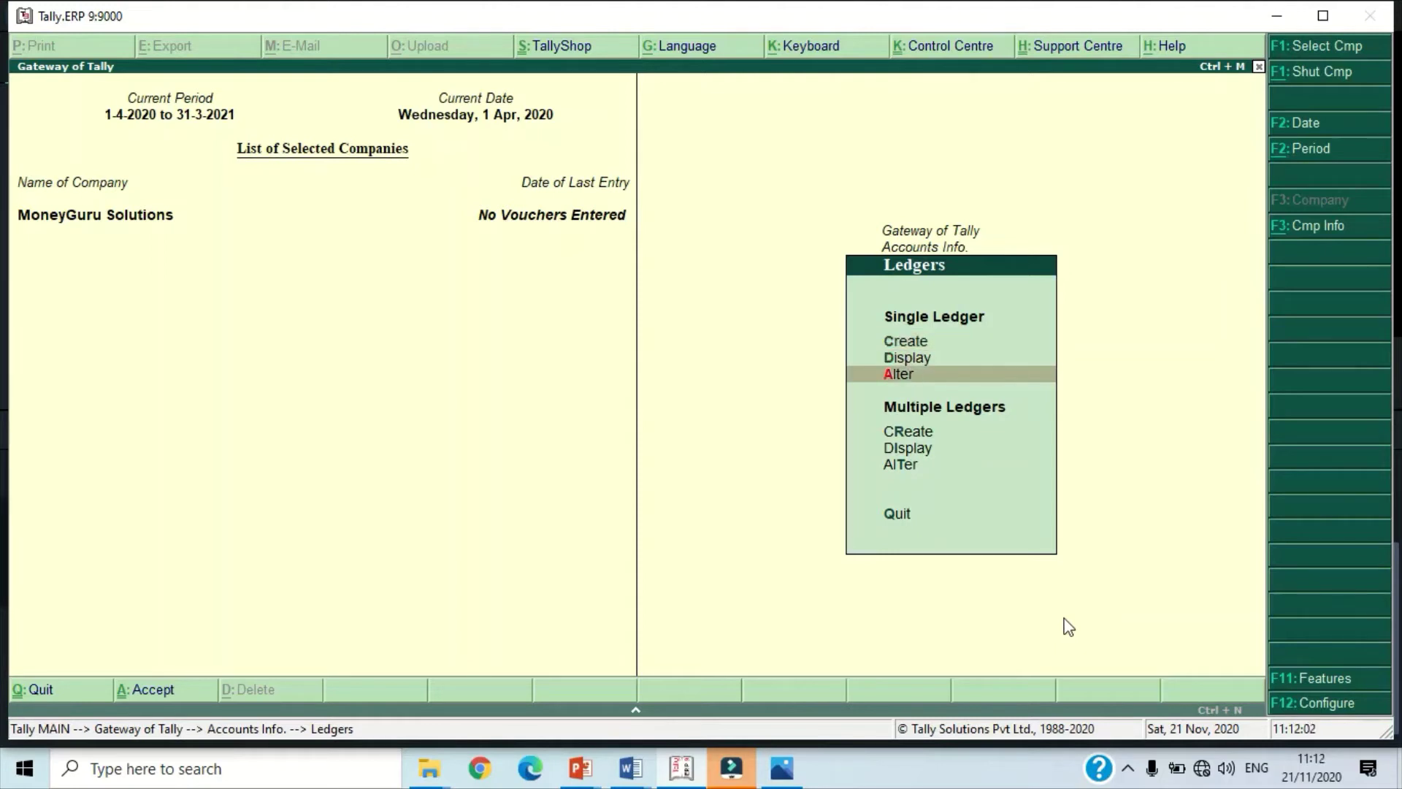
{"action": "key", "text": "Return"}
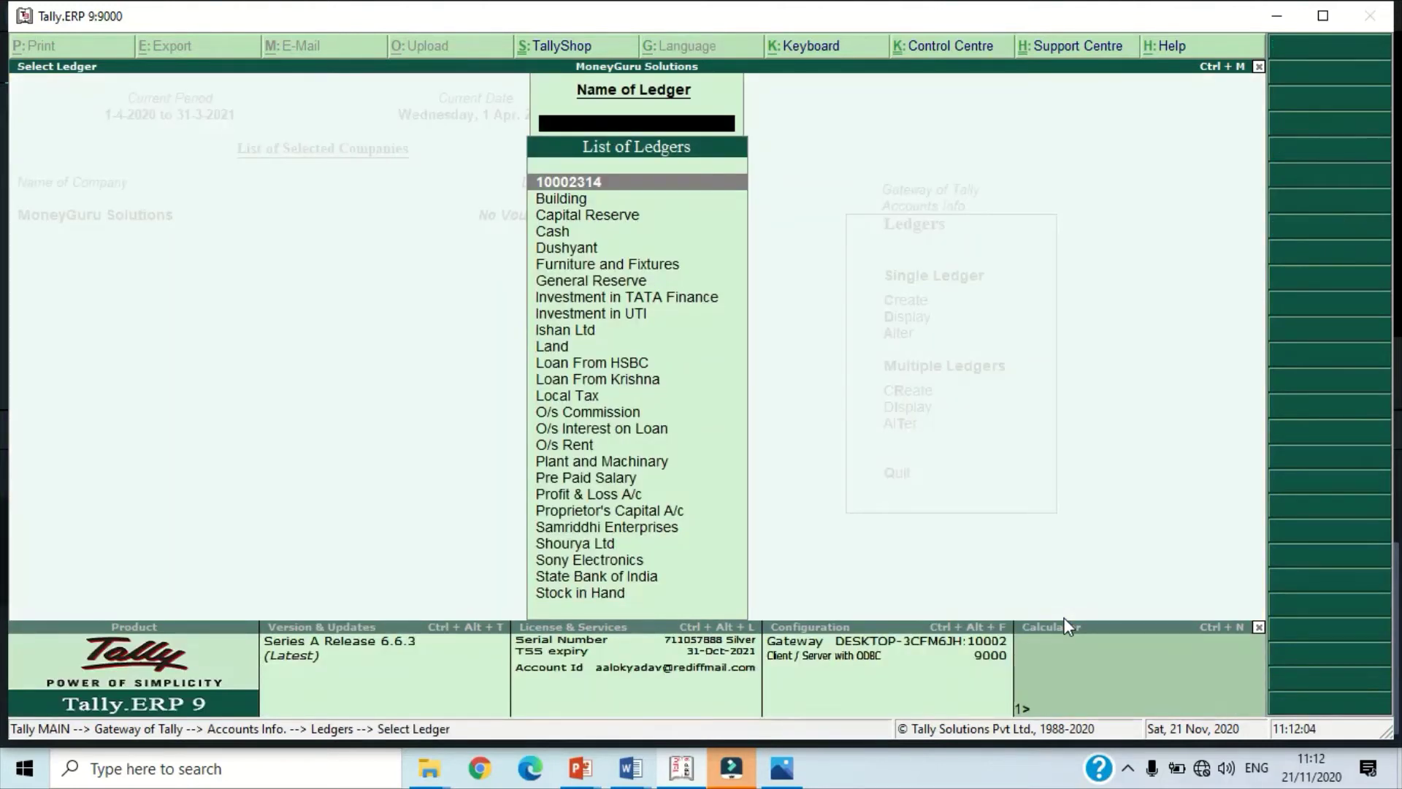
{"action": "type", "text": "Cas"}
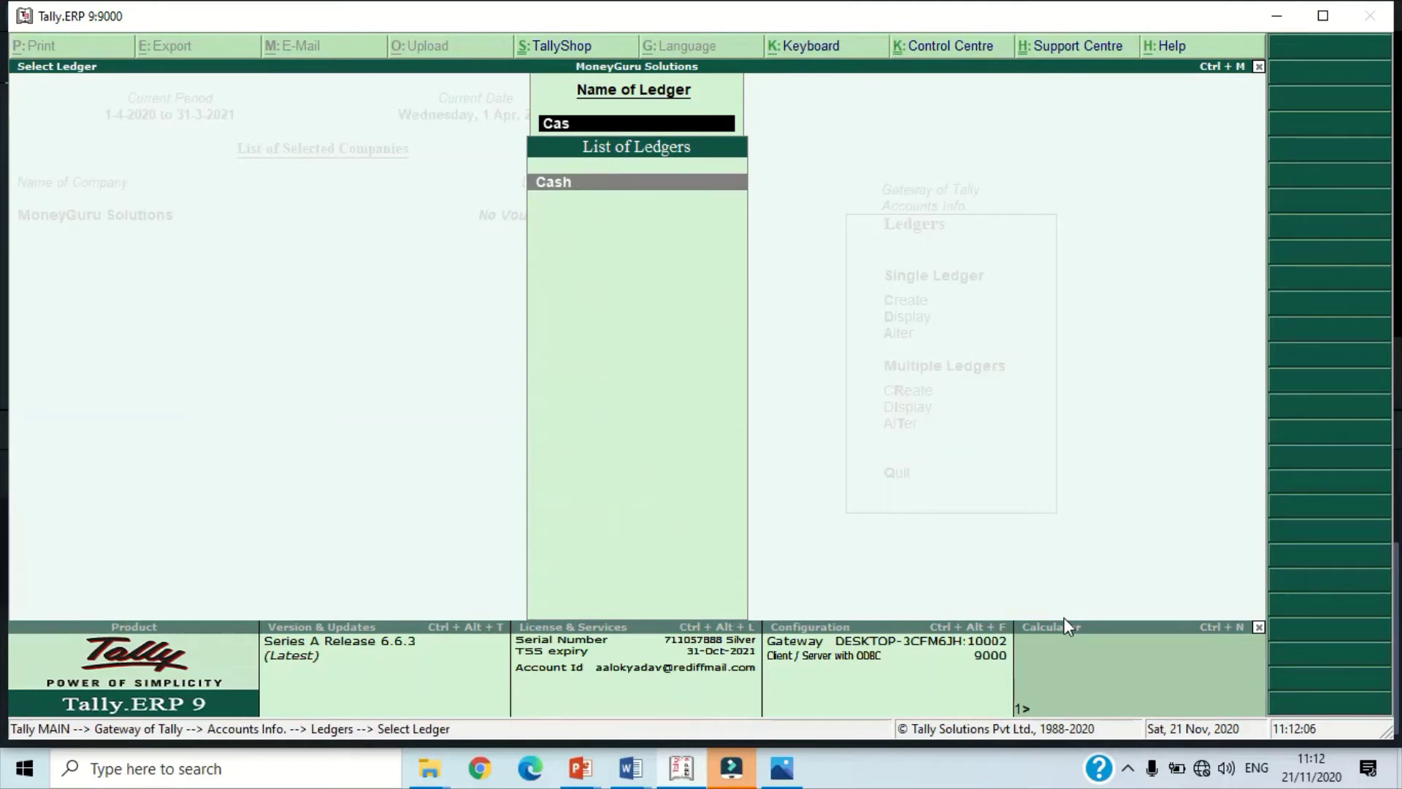
{"action": "key", "text": "Return"}
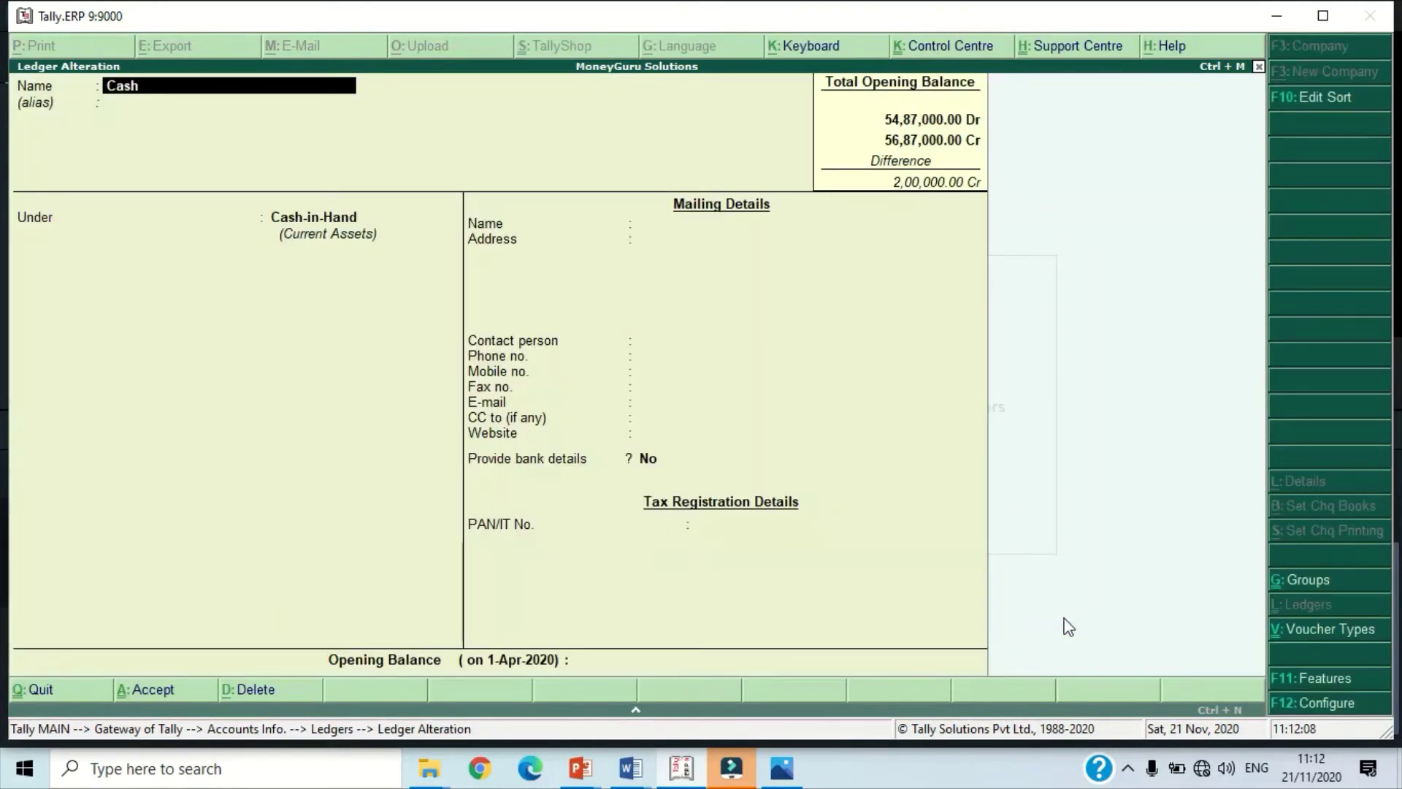
Step: Set the Cash ledger's opening balance to 1,50,000 Dr and save it
{"action": "key", "text": "Return"}
{"action": "key", "text": "Return"}
{"action": "key", "text": "Return"}
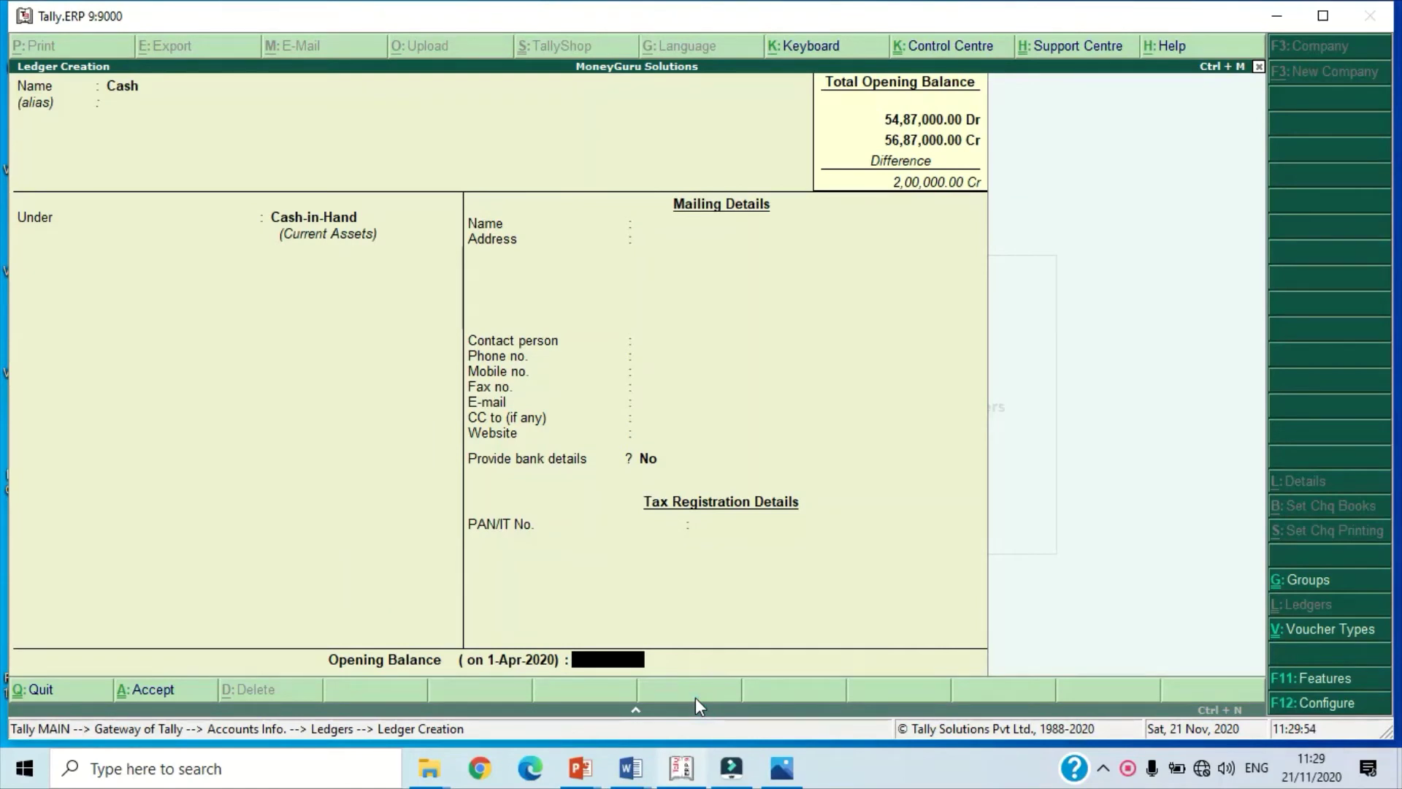
{"action": "type", "text": "150000"}
{"action": "key", "text": "Return"}
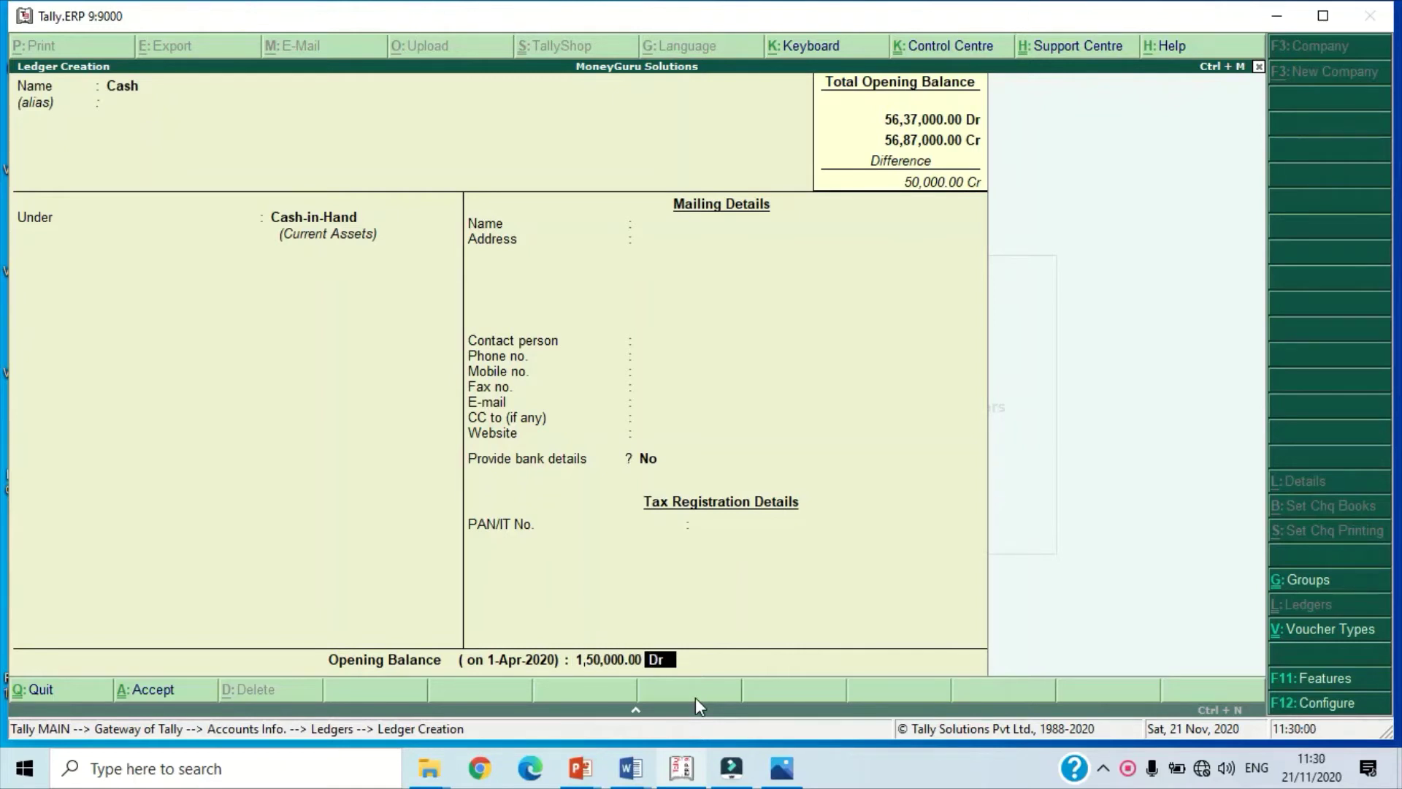
{"action": "key", "text": "Return"}
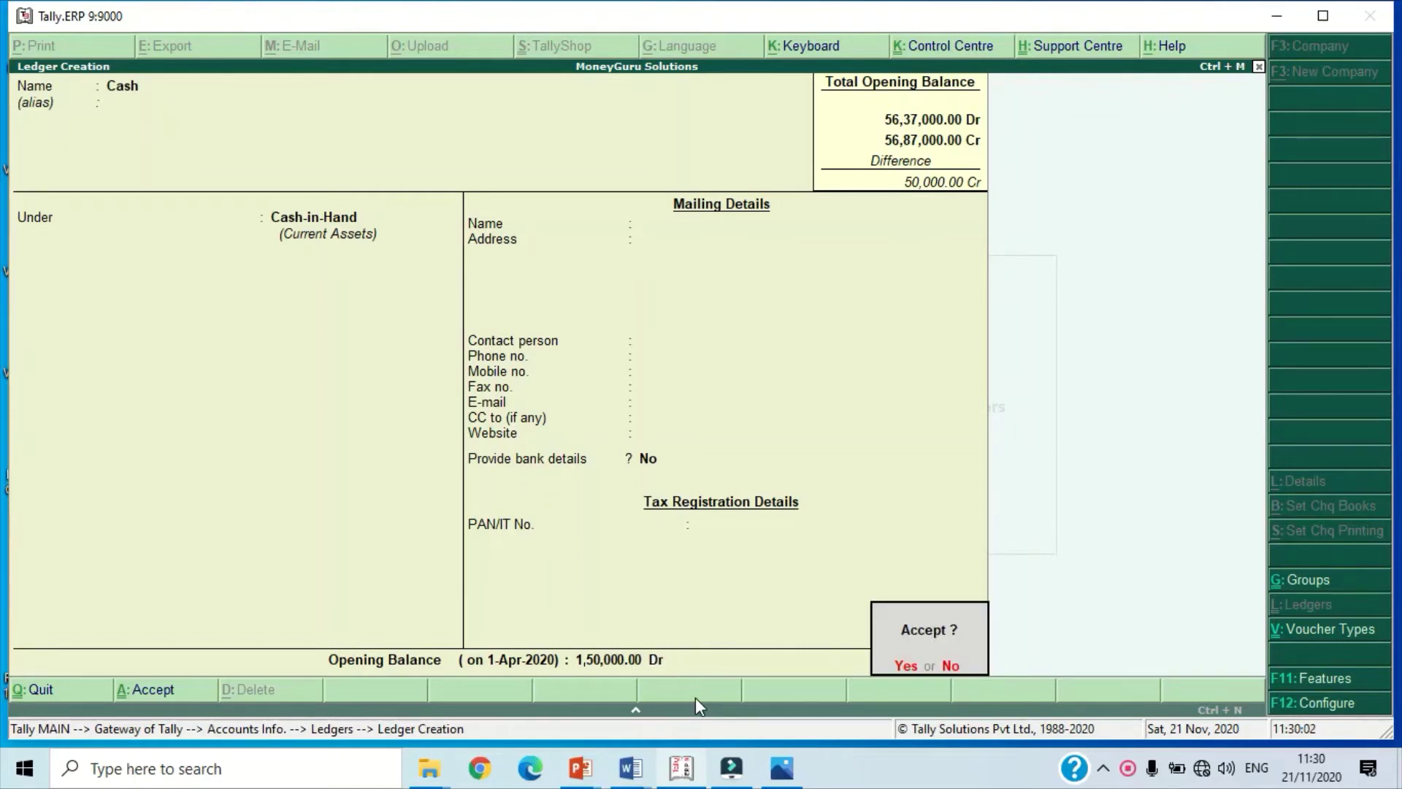
{"action": "key", "text": "Return"}
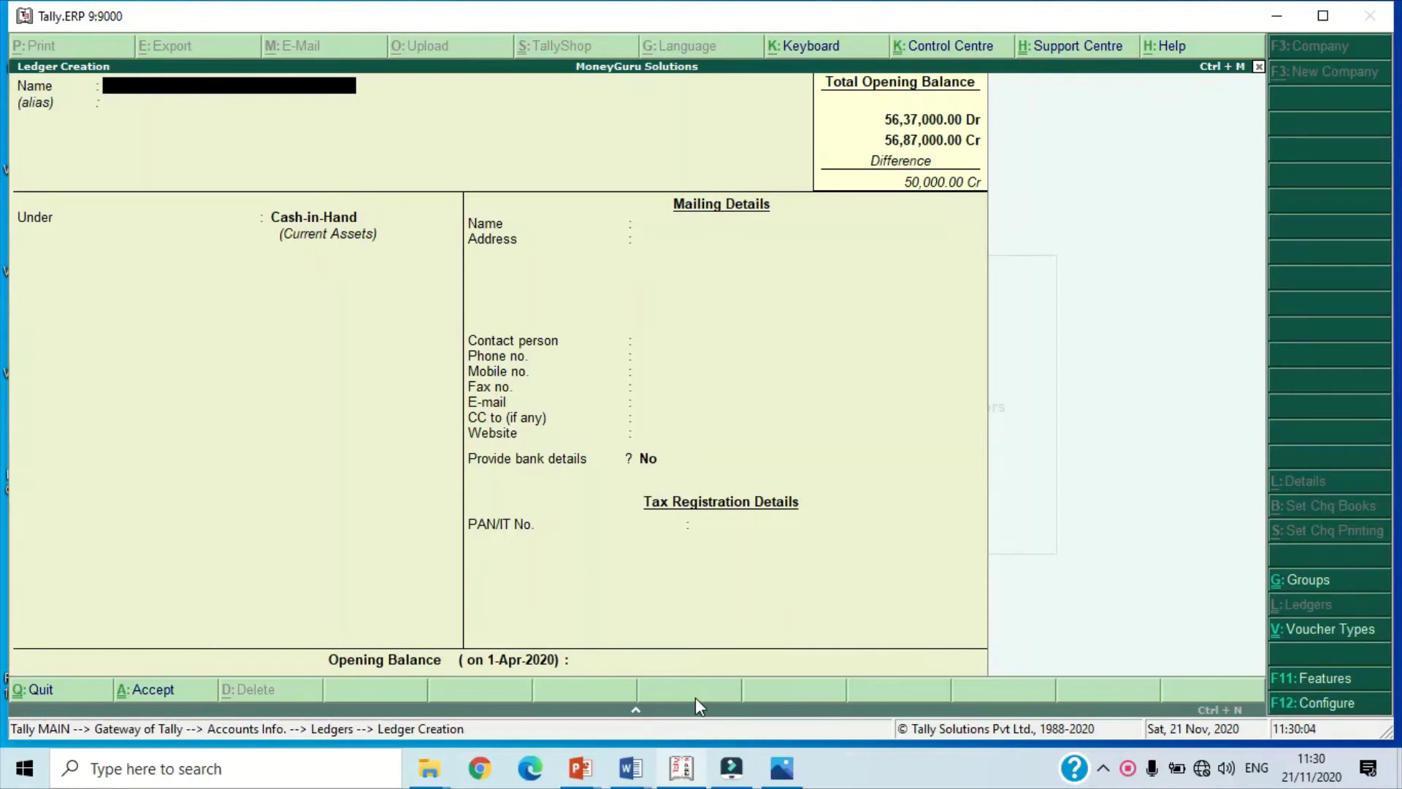
Step: Leave the ledger entry form and display the State Bank of India ledger for review
{"action": "key", "text": "Escape"}
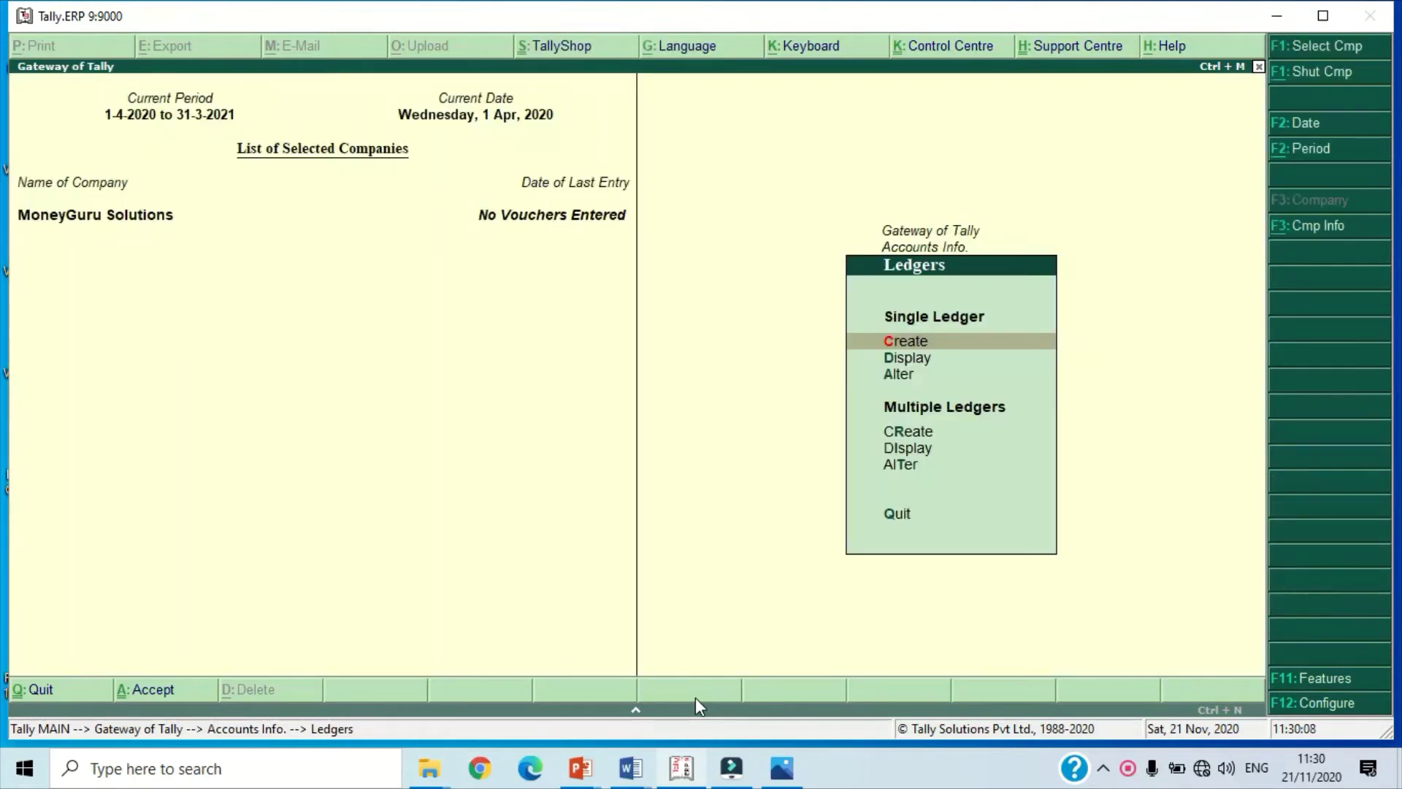
{"action": "key", "text": "Down"}
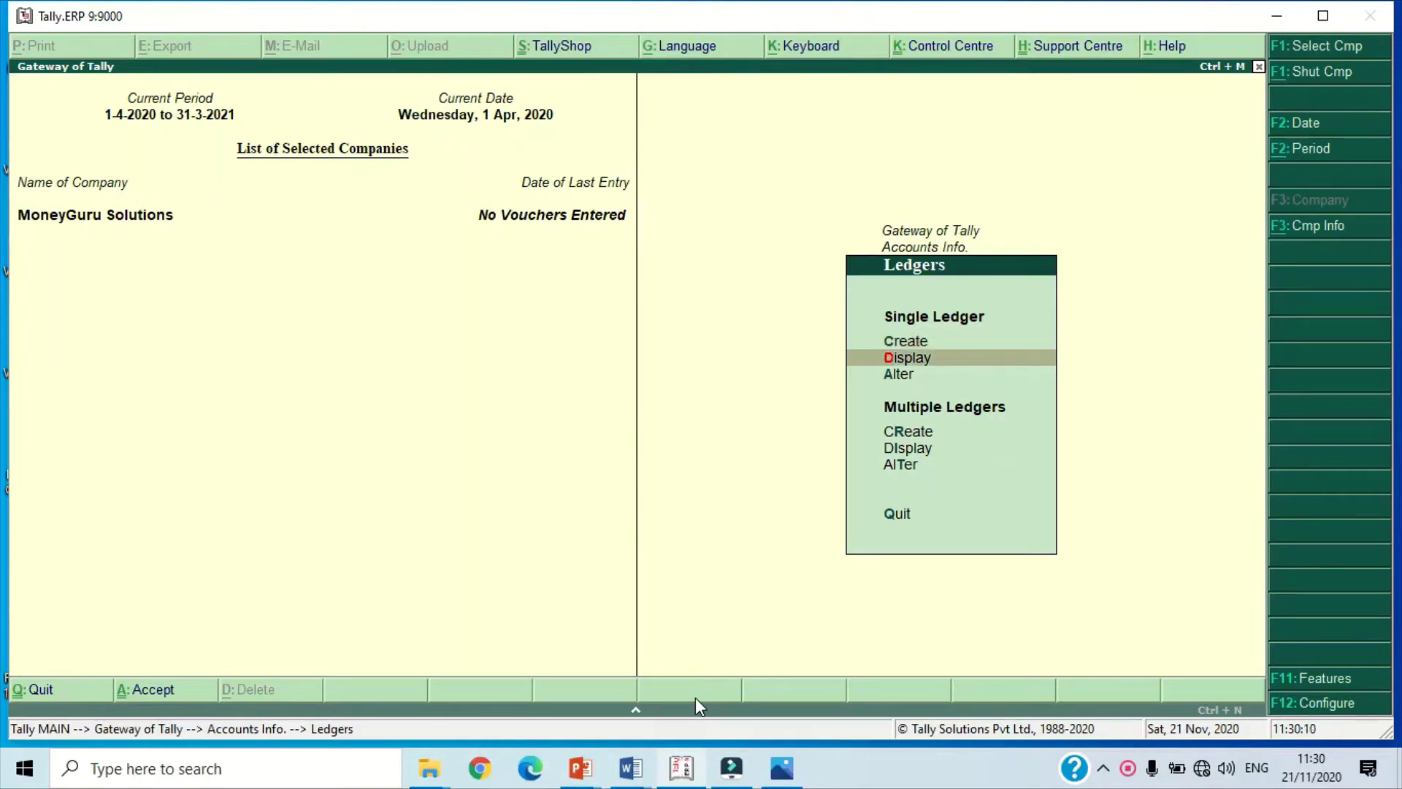
{"action": "key", "text": "Down"}
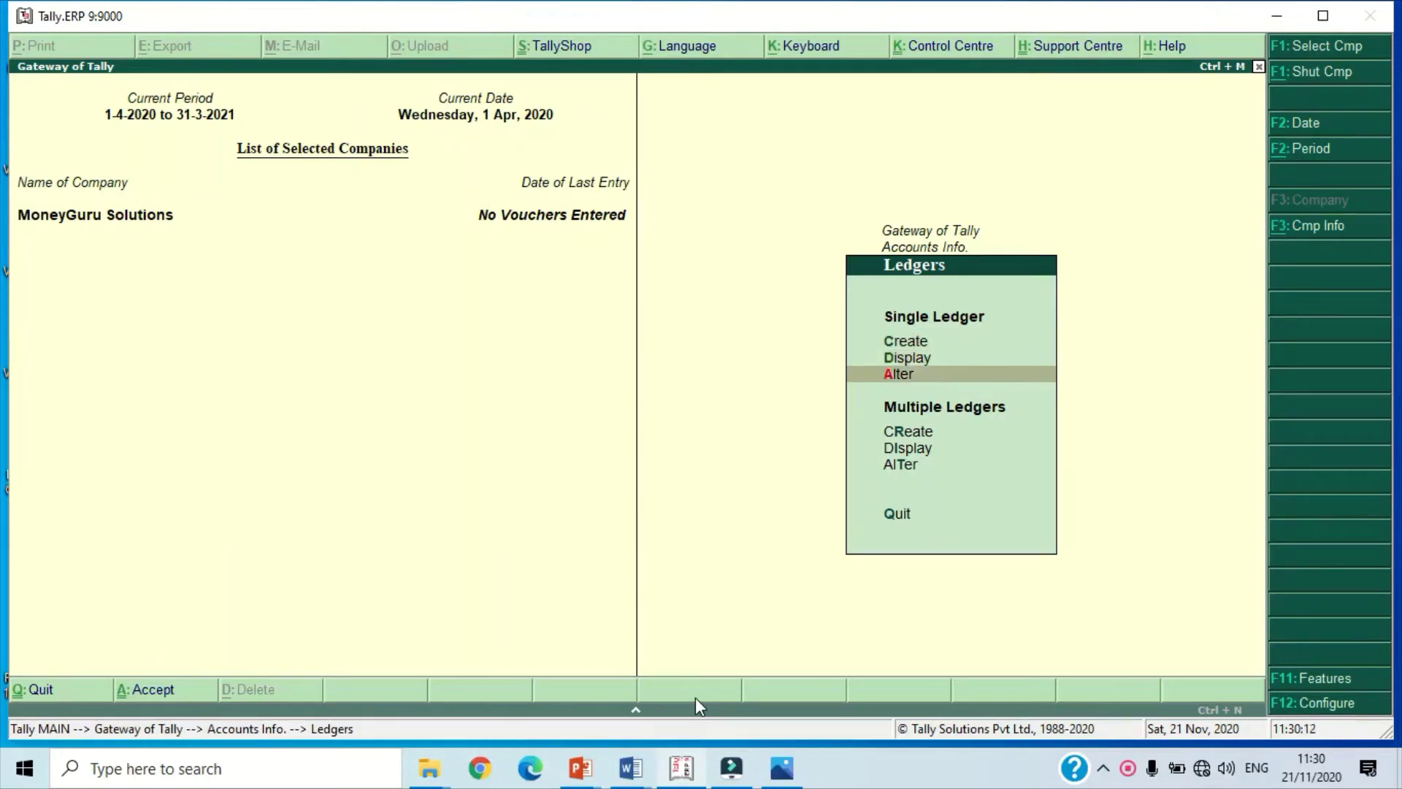
{"action": "key", "text": "Down"}
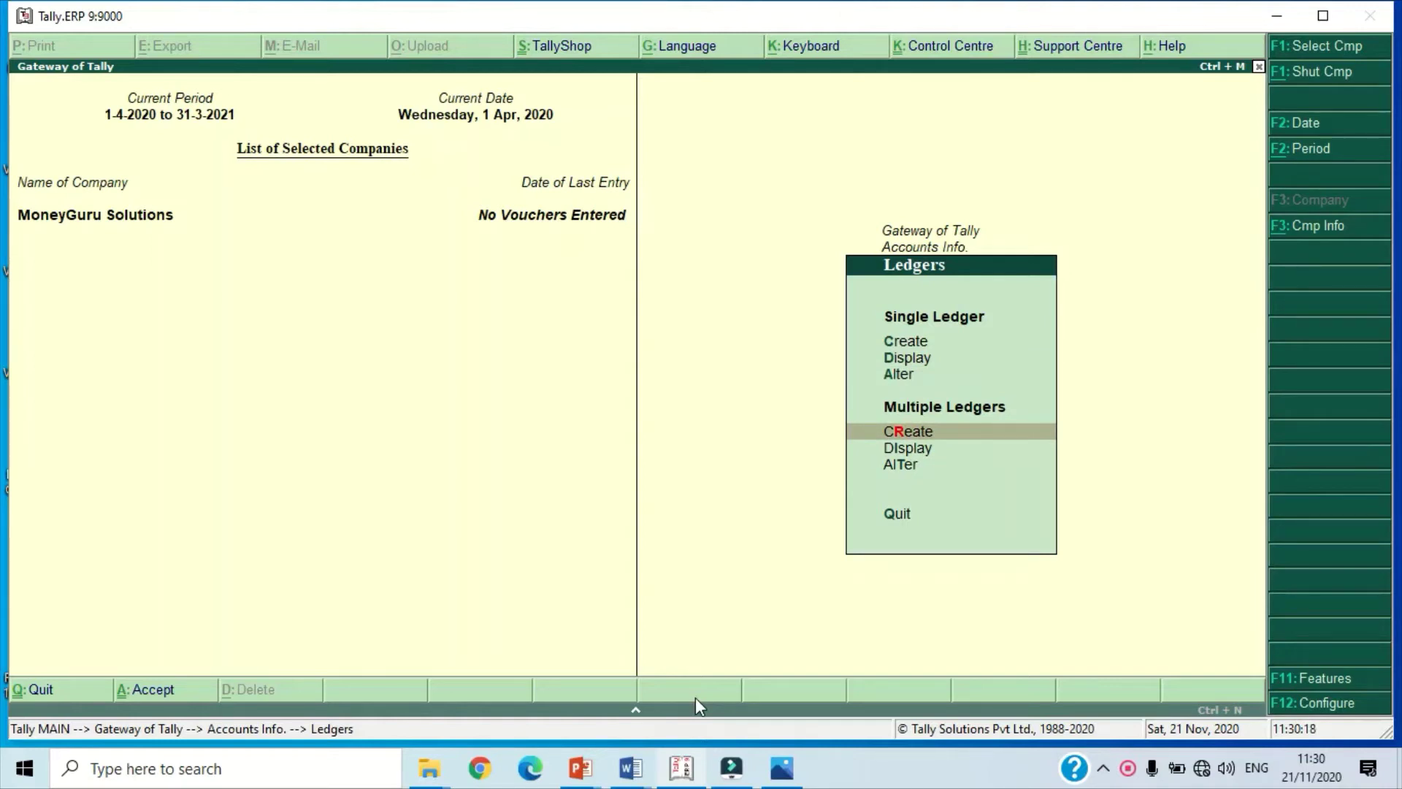
{"action": "key", "text": "Up"}
{"action": "key", "text": "Up"}
{"action": "key", "text": "Return"}
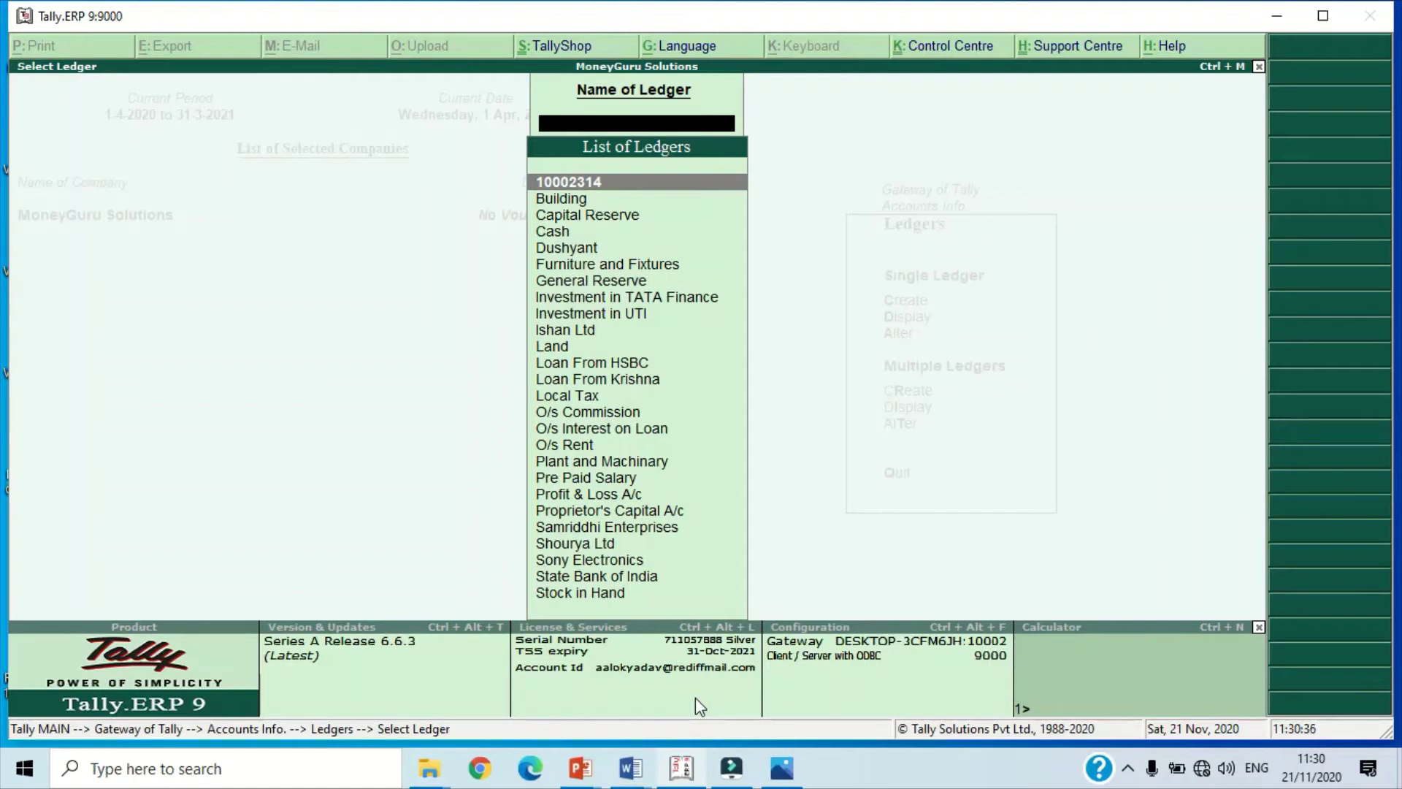
{"action": "key", "text": "Return"}
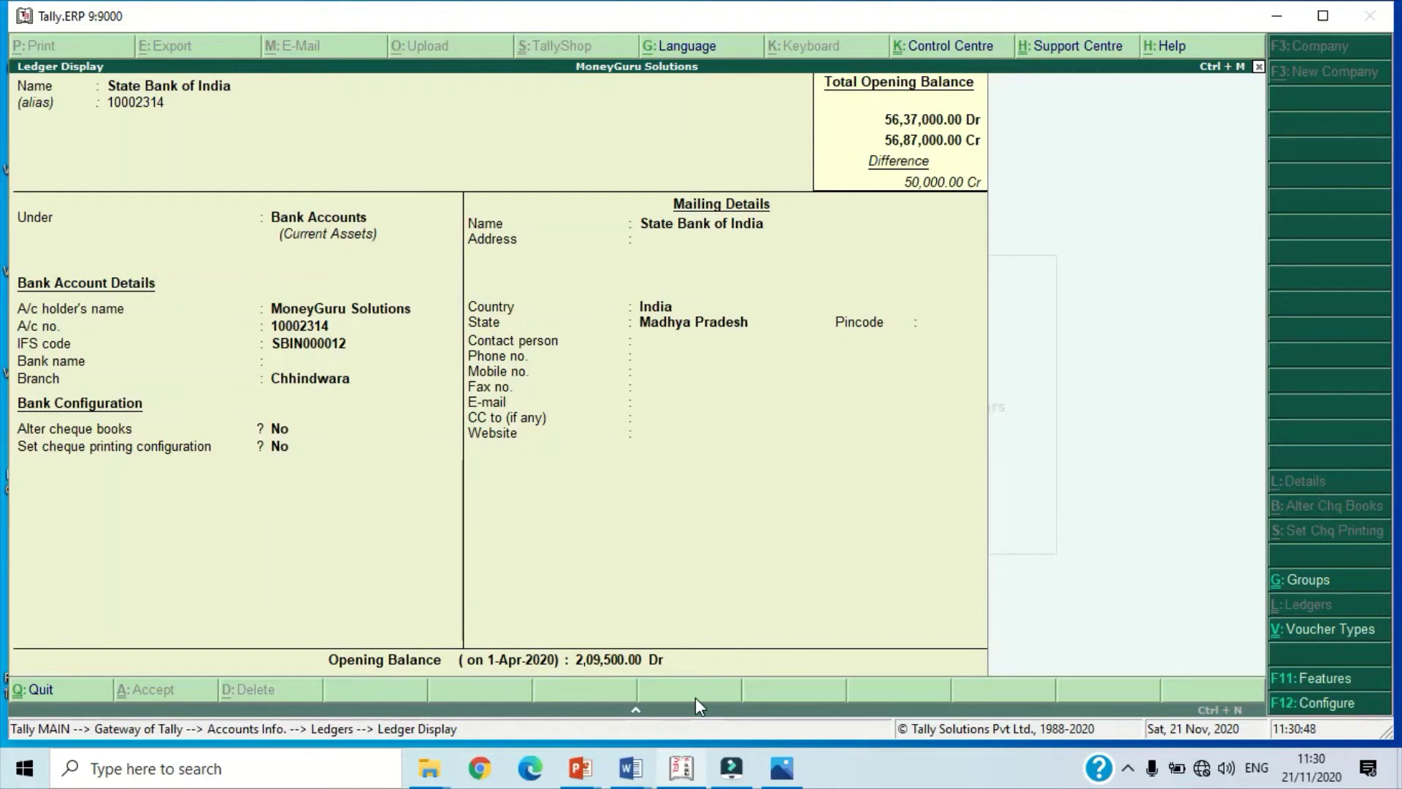
Step: Review the opening balances and groups of the individual ledgers from Stock in Hand back to Cash, and leave the ledger display
{"action": "key", "text": "Page_Down"}
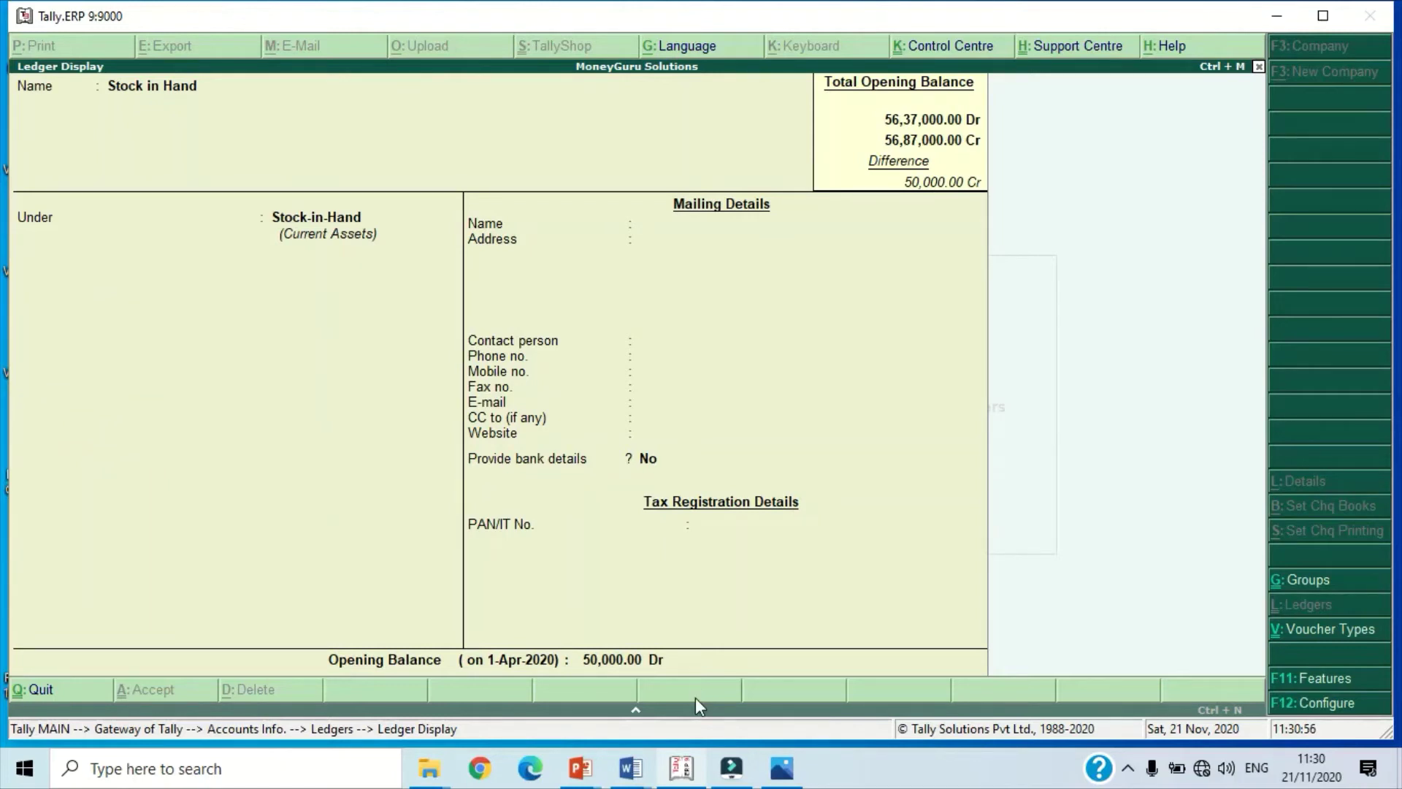
{"action": "key", "text": "Page_Up"}
{"action": "key", "text": "Page_Up"}
{"action": "key", "text": "Page_Up"}
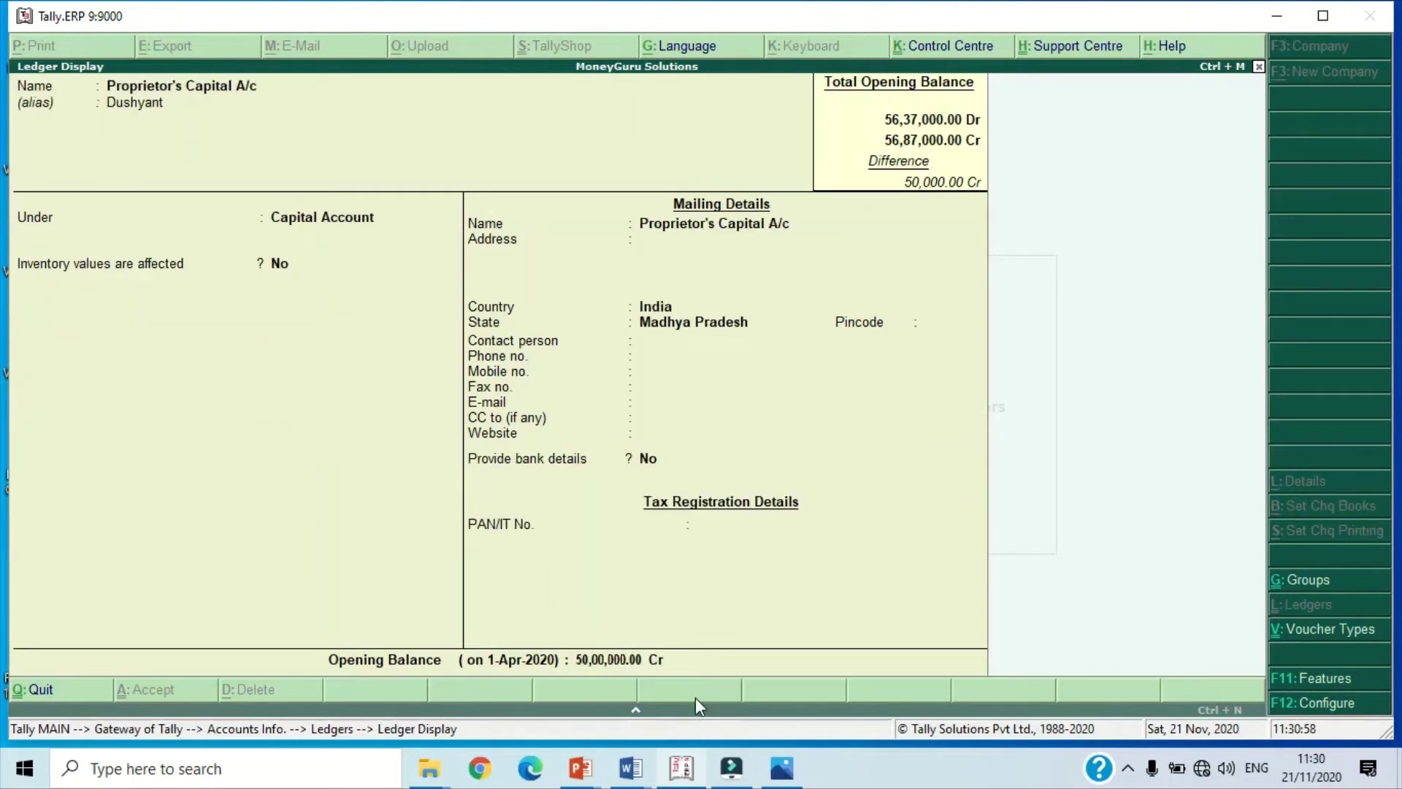
{"action": "key", "text": "Page_Up"}
{"action": "key", "text": "Page_Up"}
{"action": "key", "text": "Page_Up"}
{"action": "key", "text": "Page_Up"}
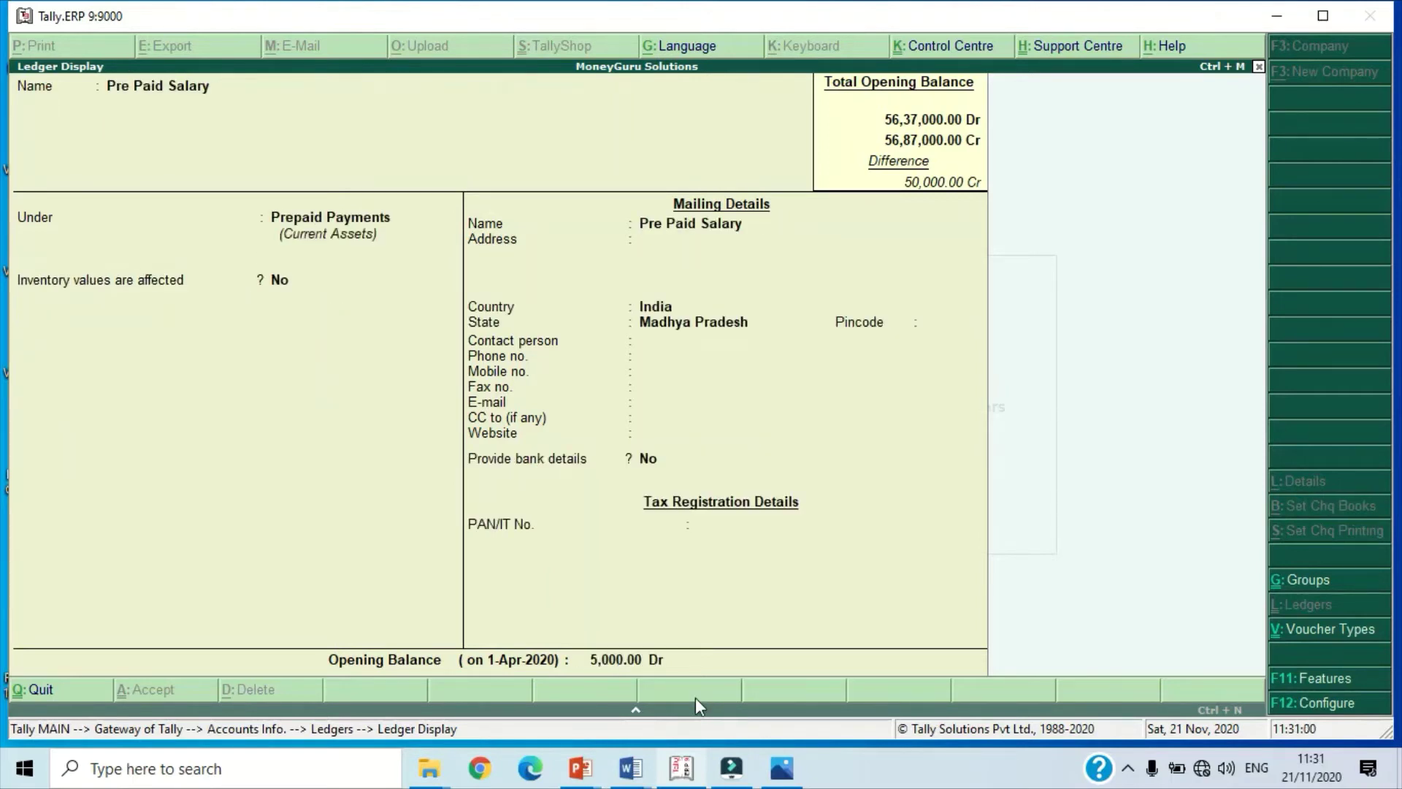
{"action": "key", "text": "Page_Up"}
{"action": "key", "text": "Page_Up"}
{"action": "key", "text": "Page_Up"}
{"action": "key", "text": "Page_Up"}
{"action": "key", "text": "Page_Up"}
{"action": "key", "text": "Page_Up"}
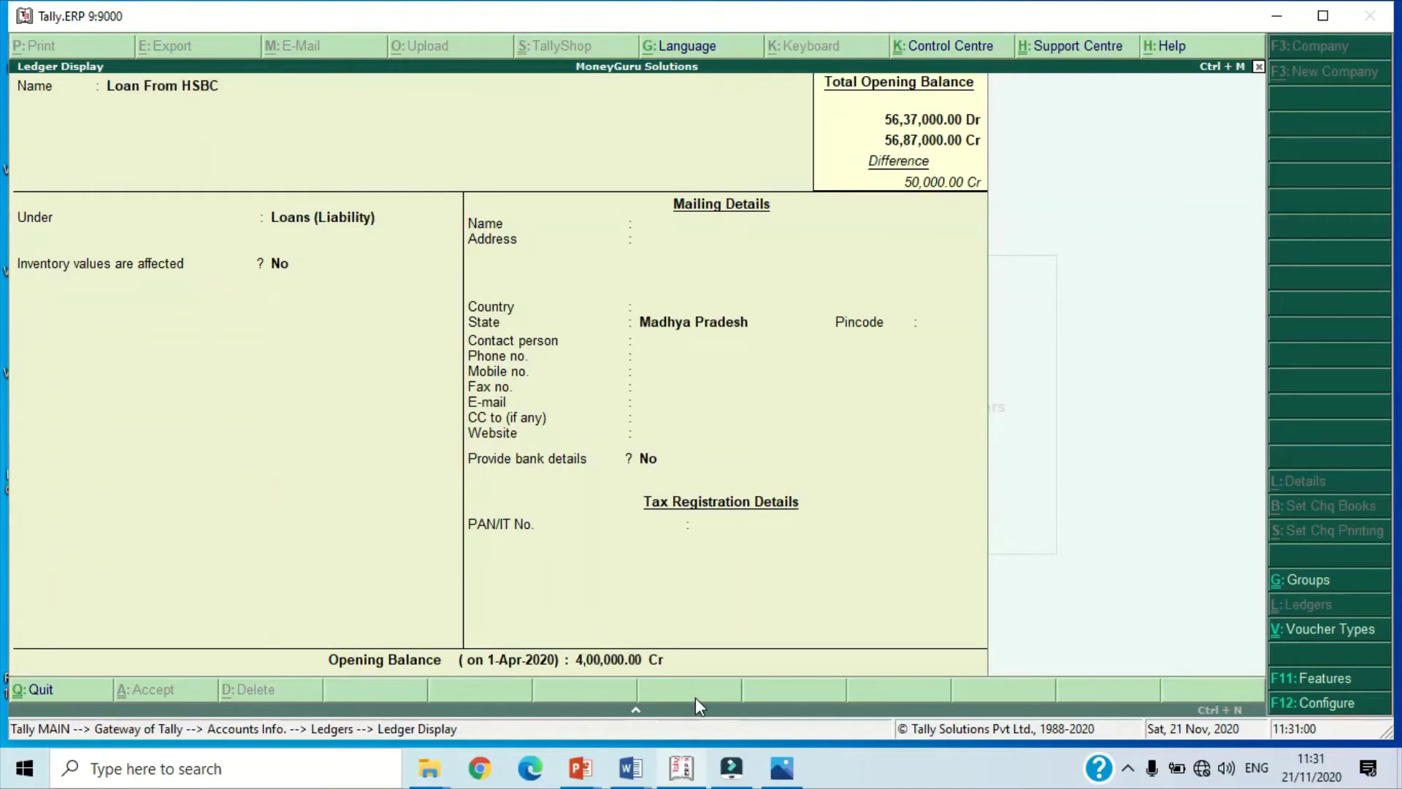
{"action": "key", "text": "Page_Up"}
{"action": "key", "text": "Page_Up"}
{"action": "key", "text": "Page_Up"}
{"action": "key", "text": "Page_Up"}
{"action": "key", "text": "Page_Up"}
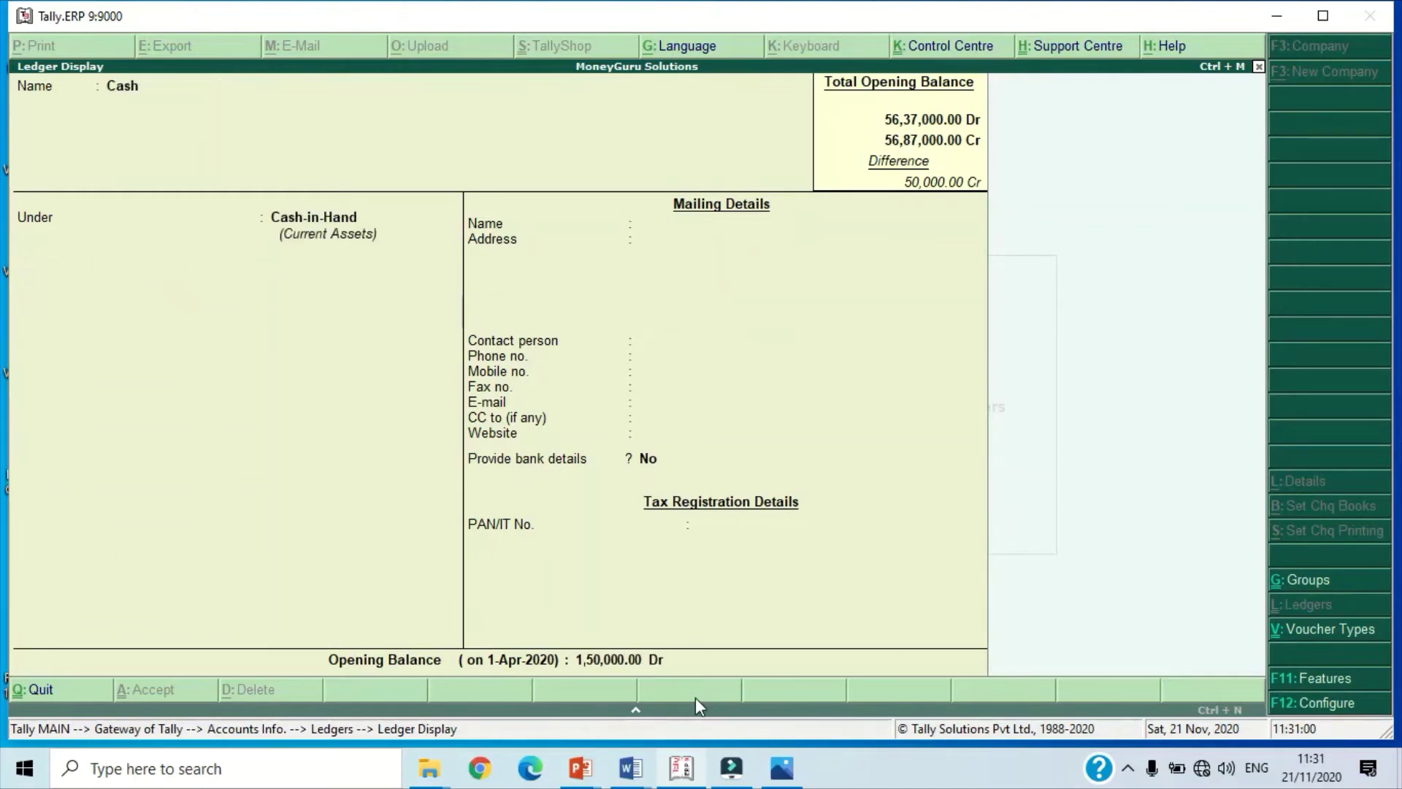
{"action": "key", "text": "Escape"}
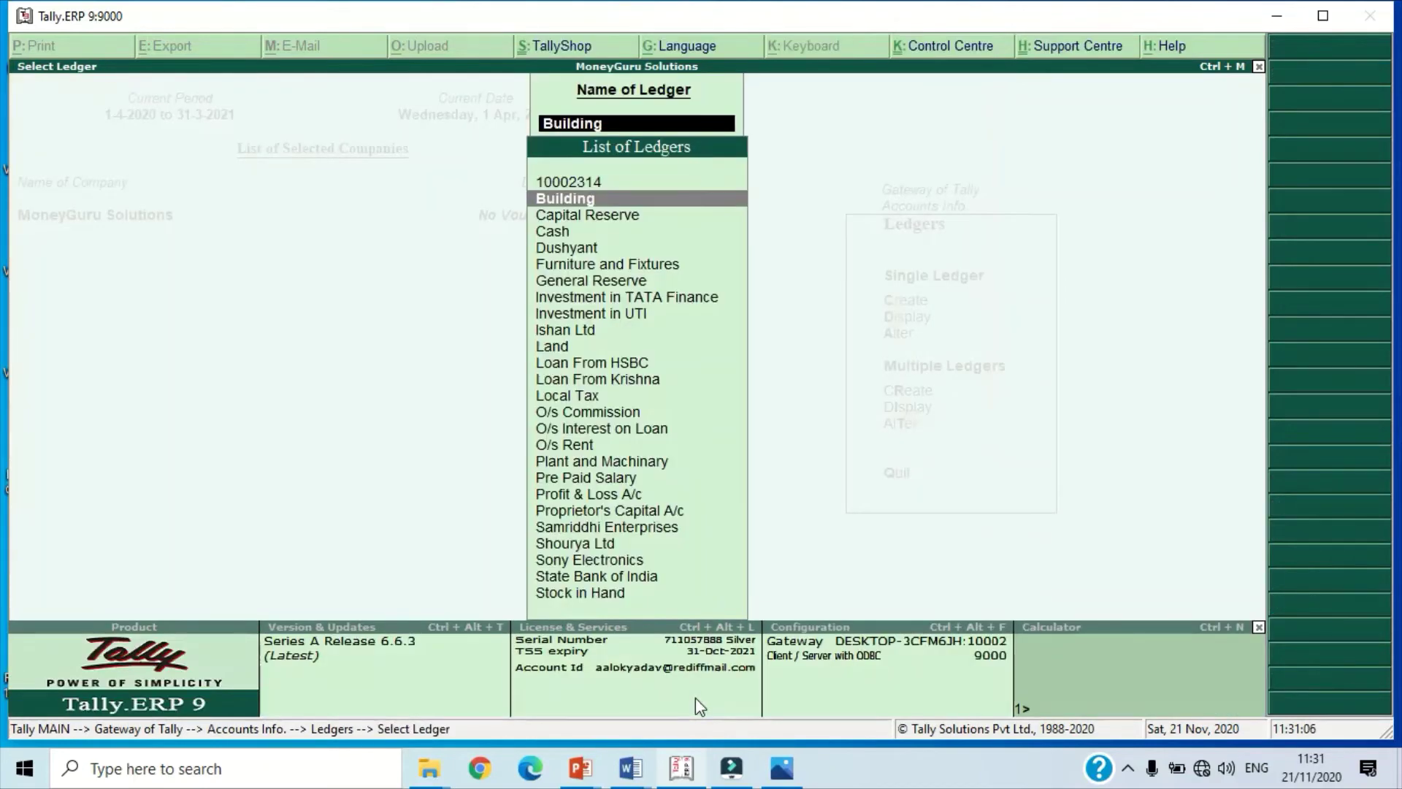
{"action": "key", "text": "Escape"}
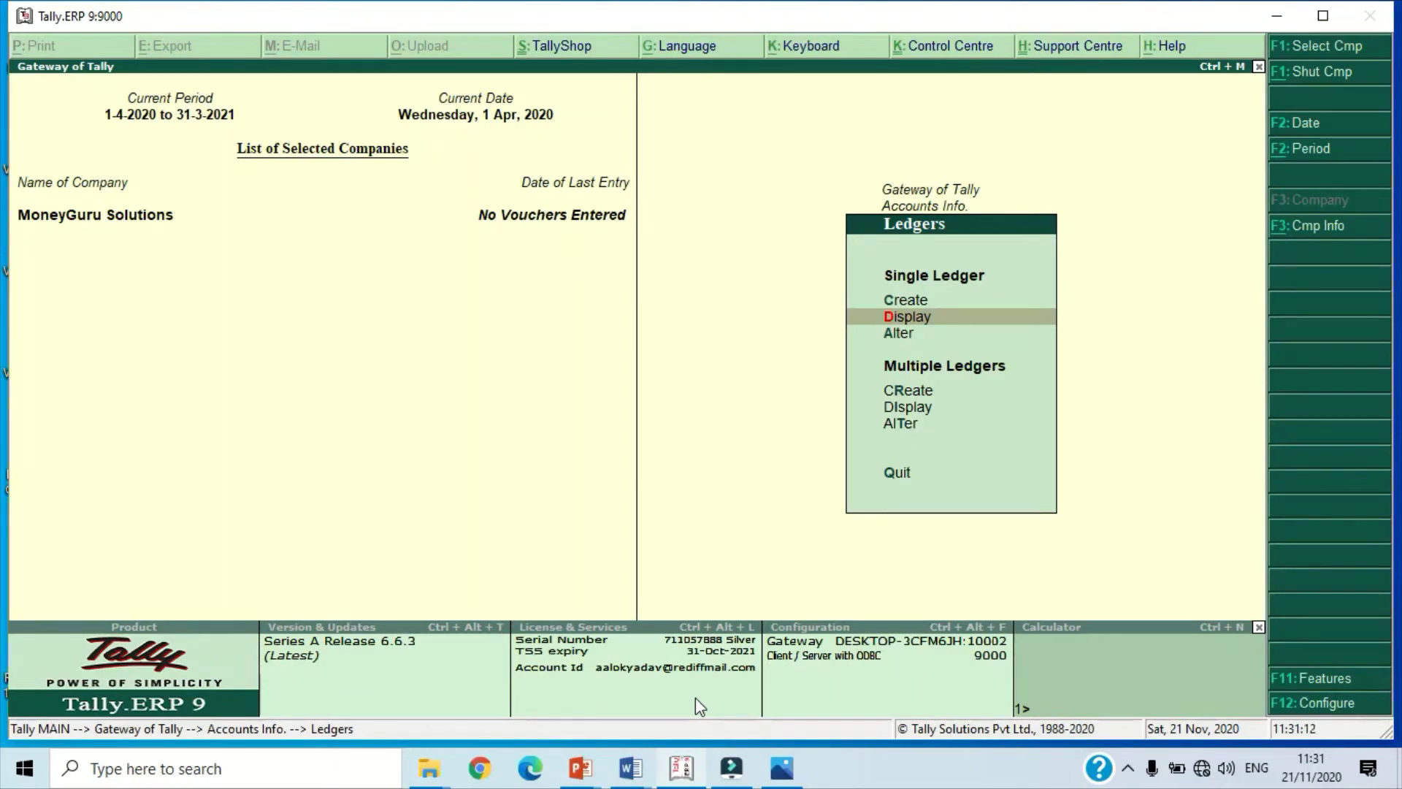
Step: Display all ledgers in one list to check their groups and opening balances, and close the list
{"action": "key", "text": "Down"}
{"action": "key", "text": "Down"}
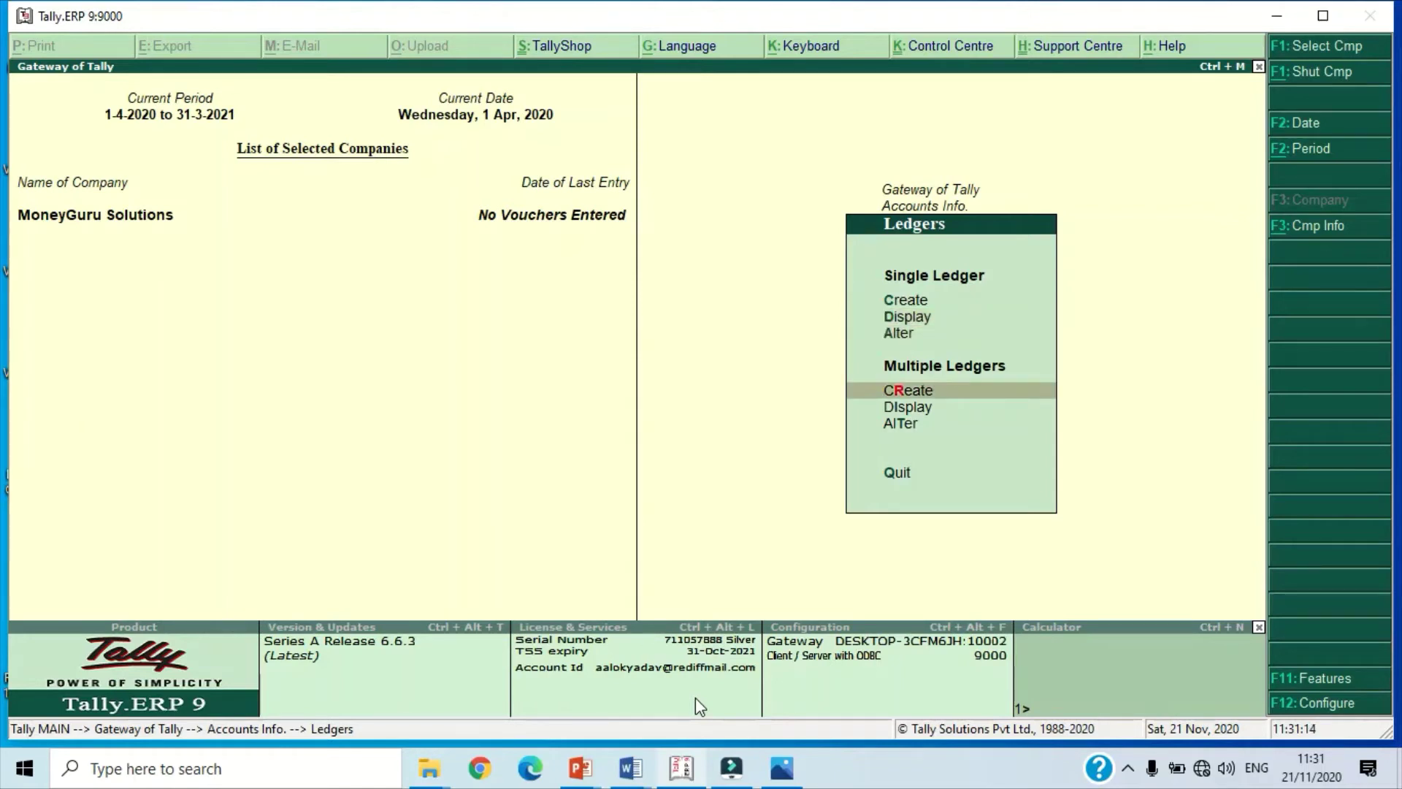
{"action": "key", "text": "Down"}
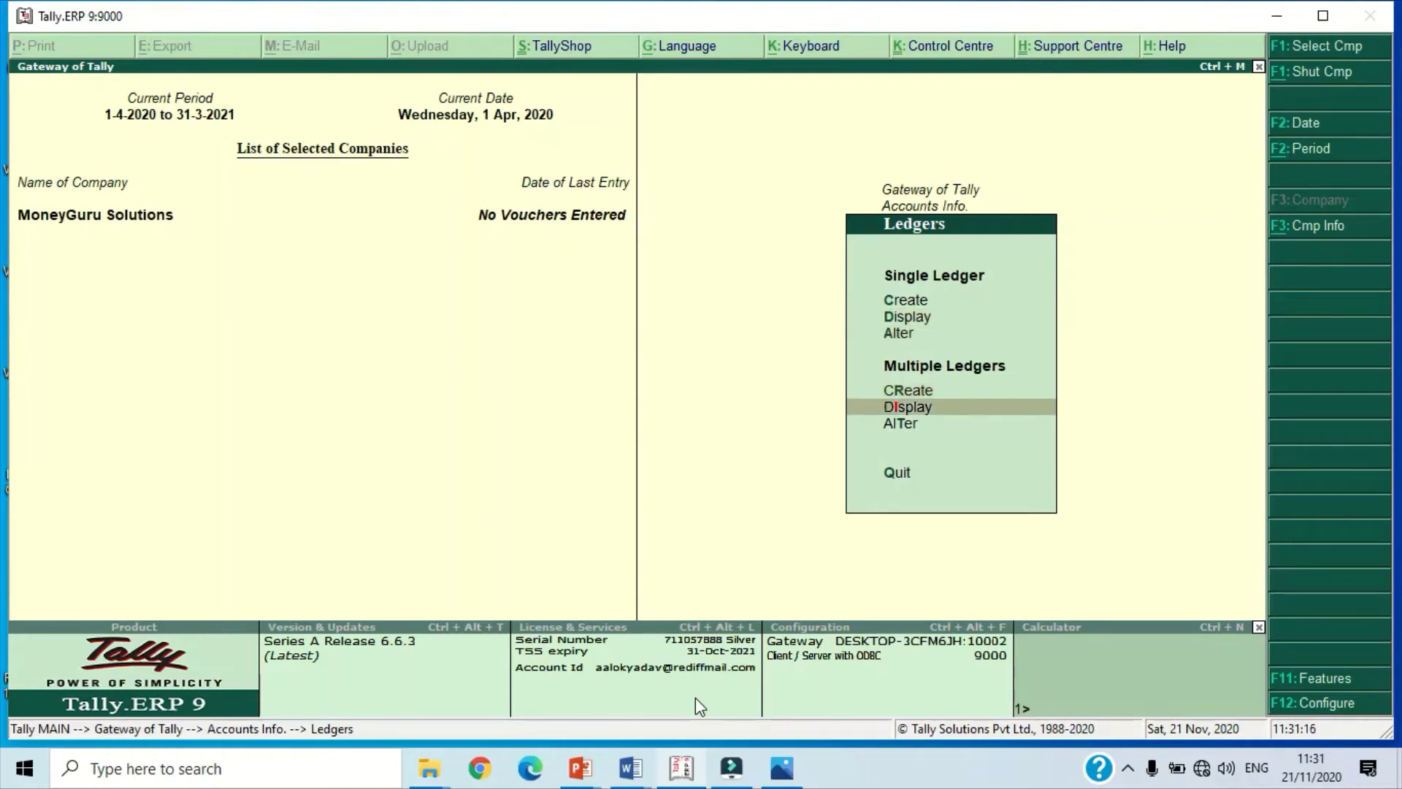
{"action": "key", "text": "Return"}
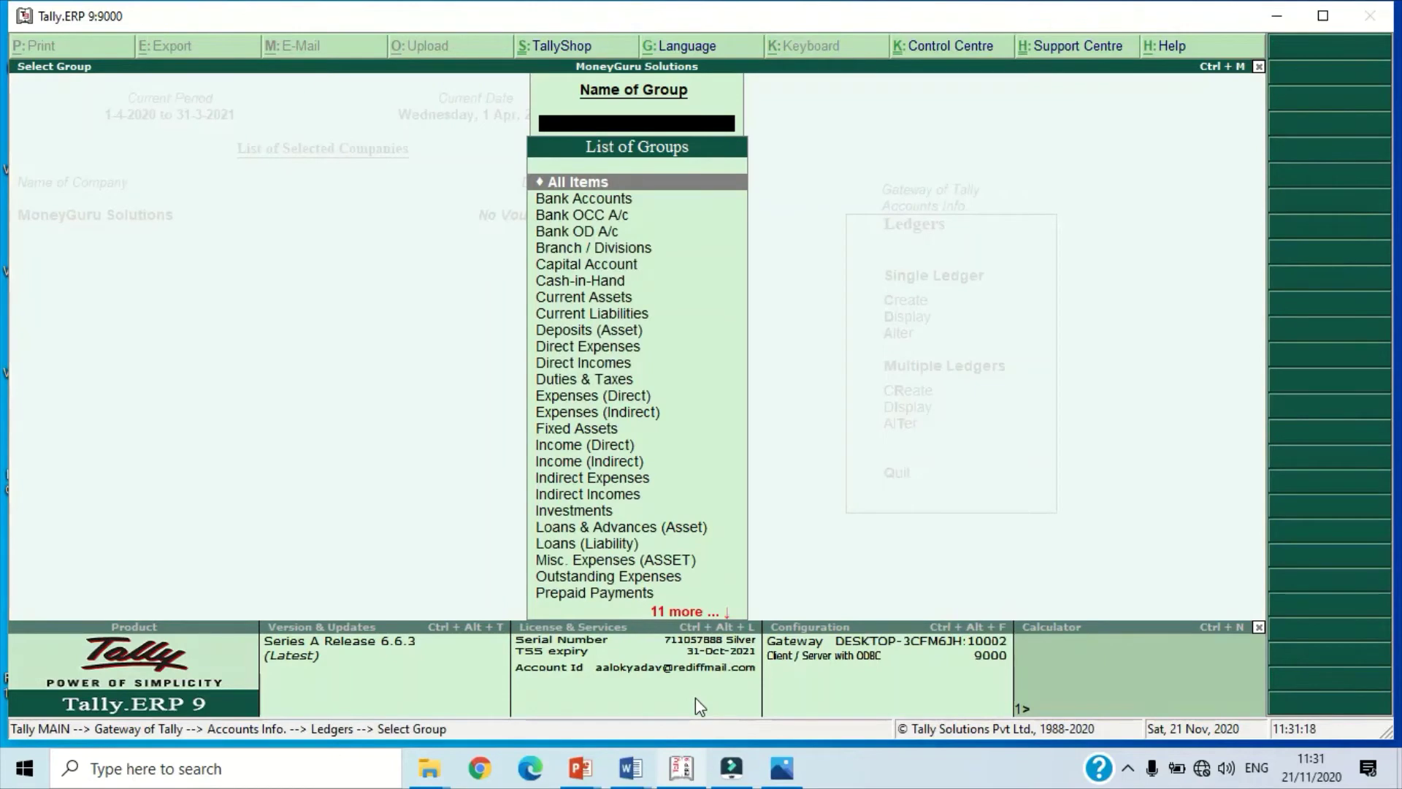
{"action": "key", "text": "Return"}
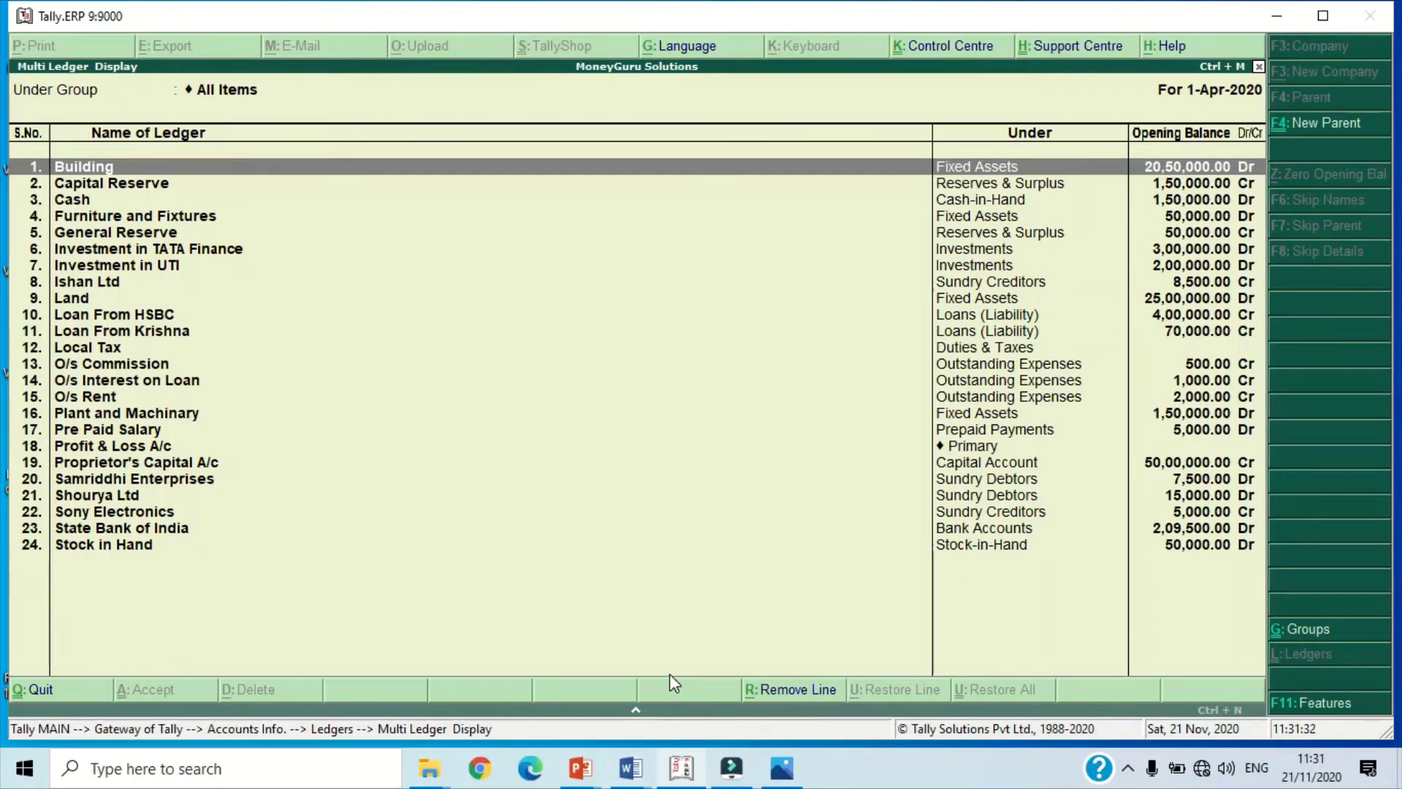
{"action": "key", "text": "Escape"}
{"action": "key", "text": "Escape"}
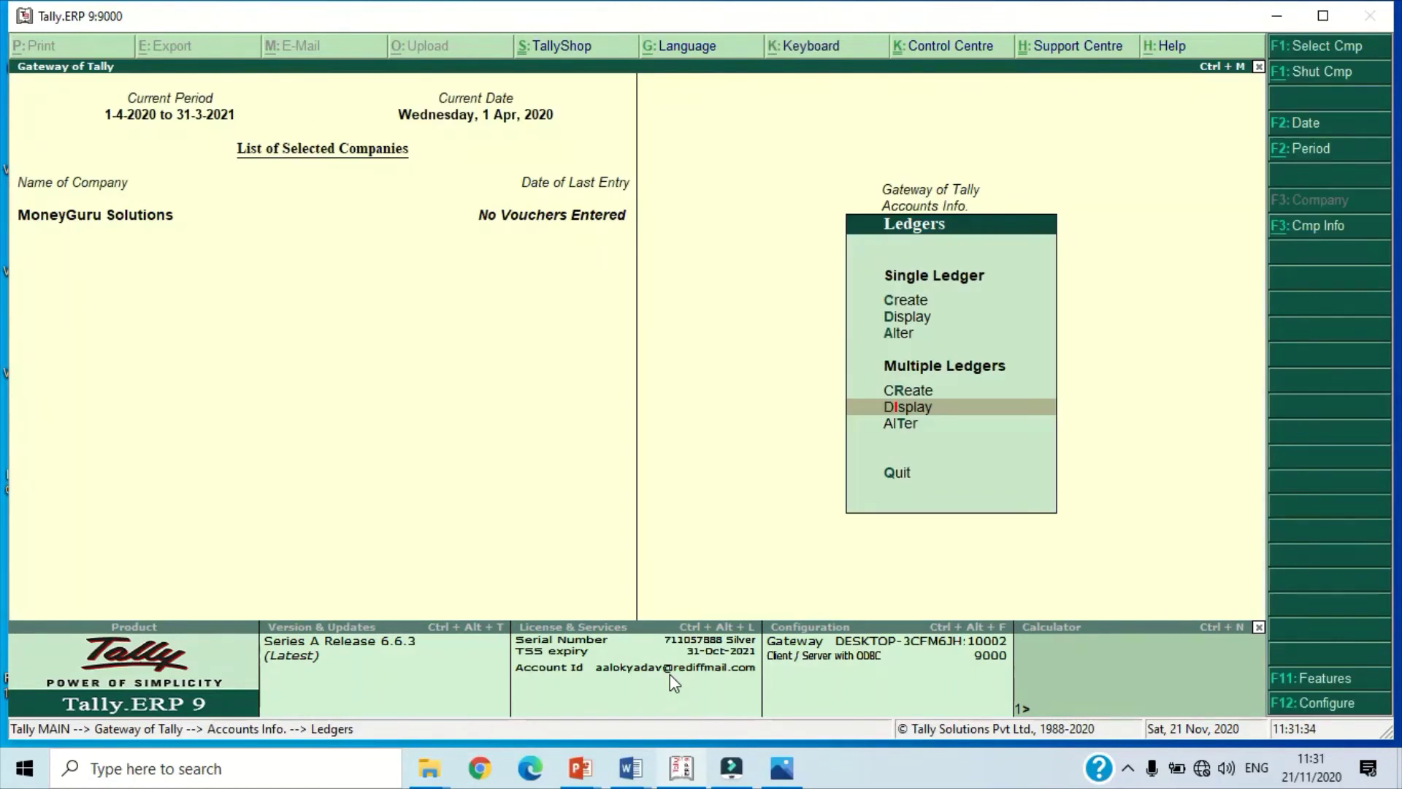
Step: Open the multiple-ledger alteration list for All Items
{"action": "key", "text": "Up"}
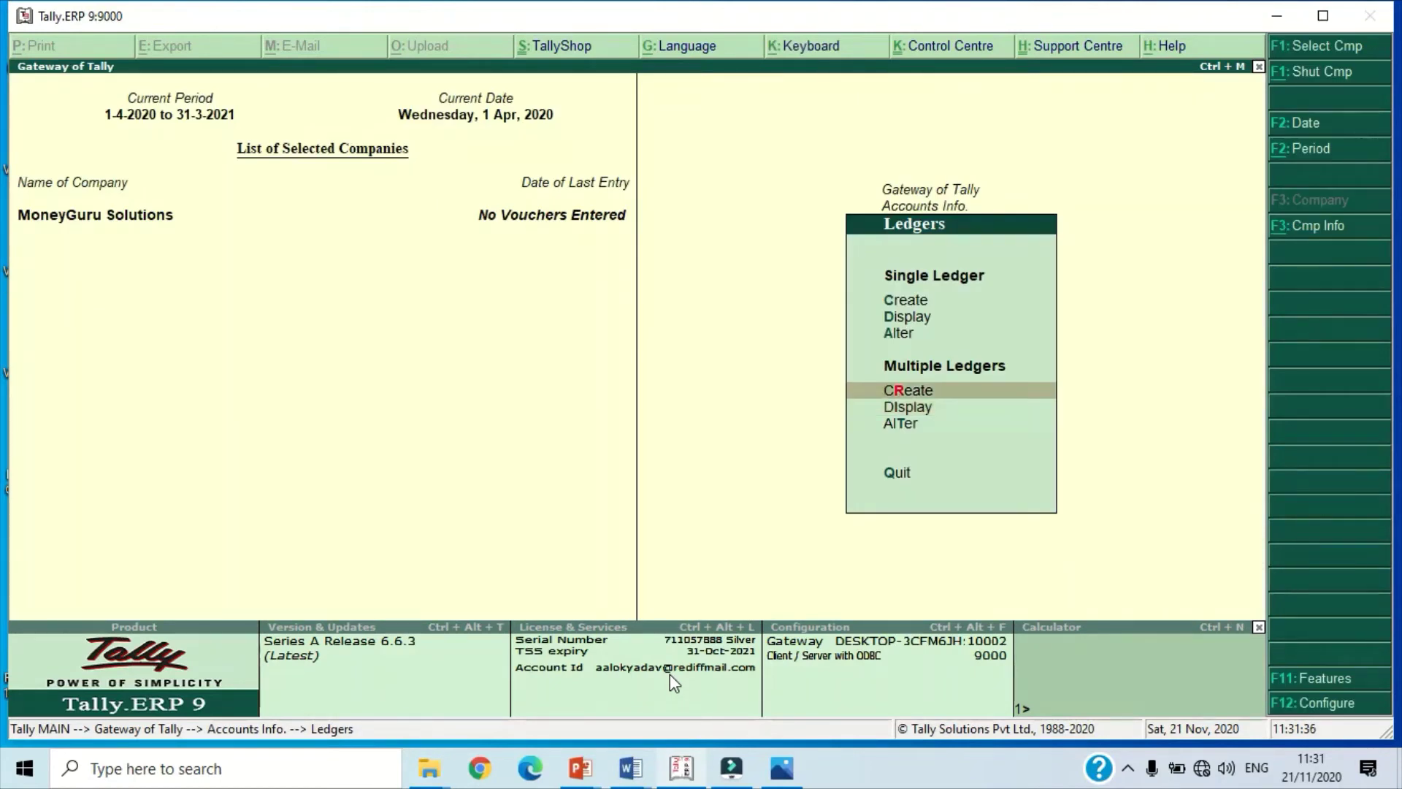
{"action": "key", "text": "Down"}
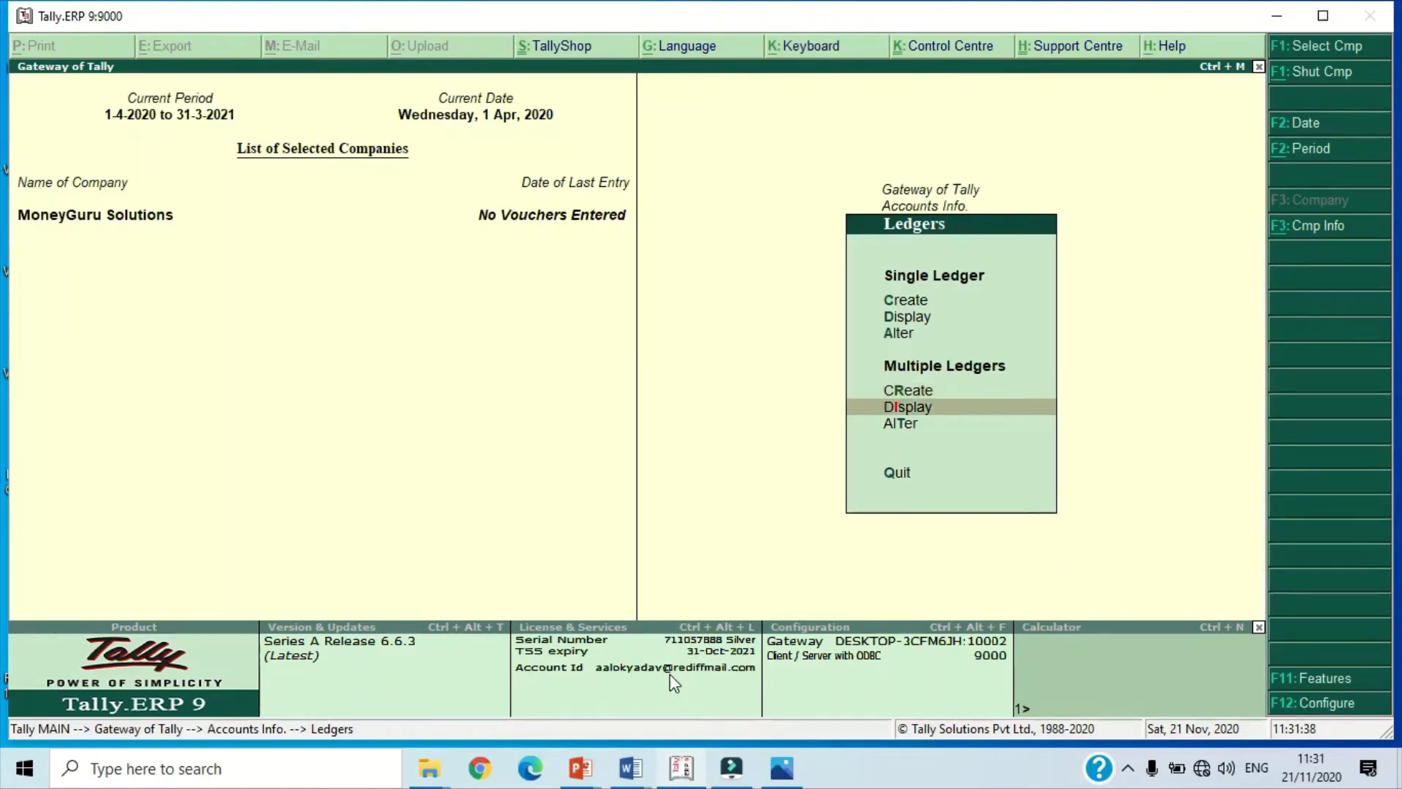
{"action": "key", "text": "Down"}
{"action": "key", "text": "Return"}
{"action": "key", "text": "Return"}
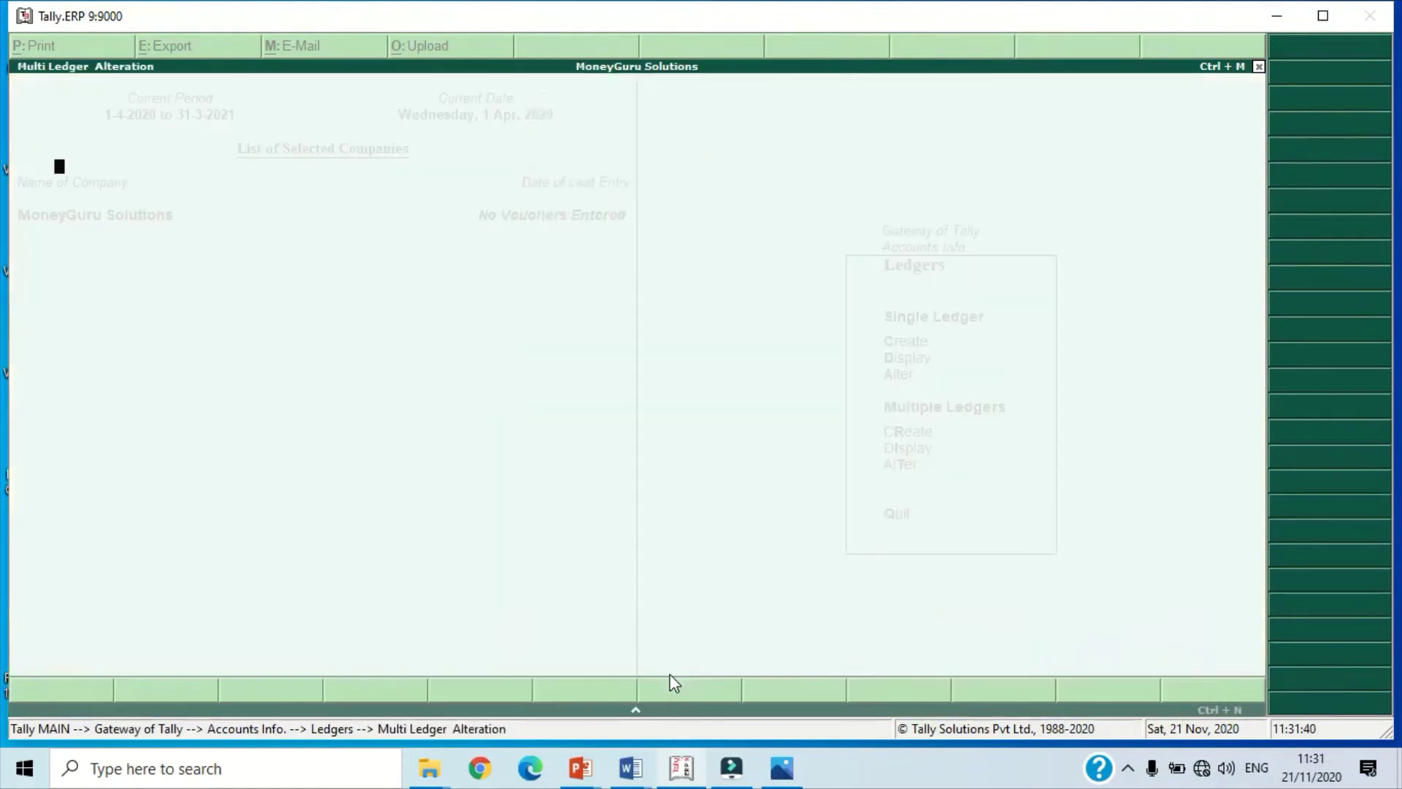
Step: Step through the Building, Capital Reserve and Cash entries, accept the ledger list and return to Accounts Info
{"action": "key", "text": "Return"}
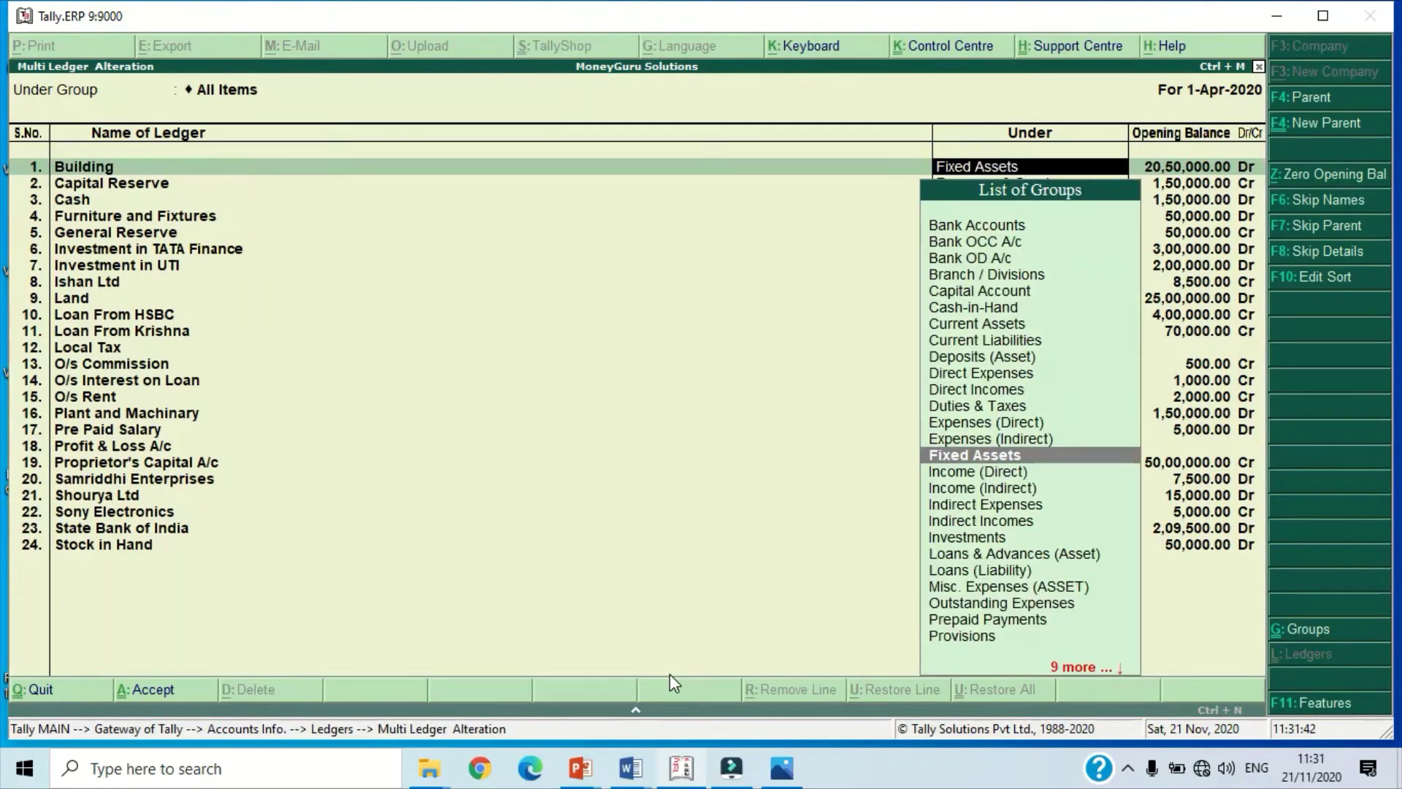
{"action": "key", "text": "BackSpace"}
{"action": "key", "text": "Return"}
{"action": "key", "text": "Return"}
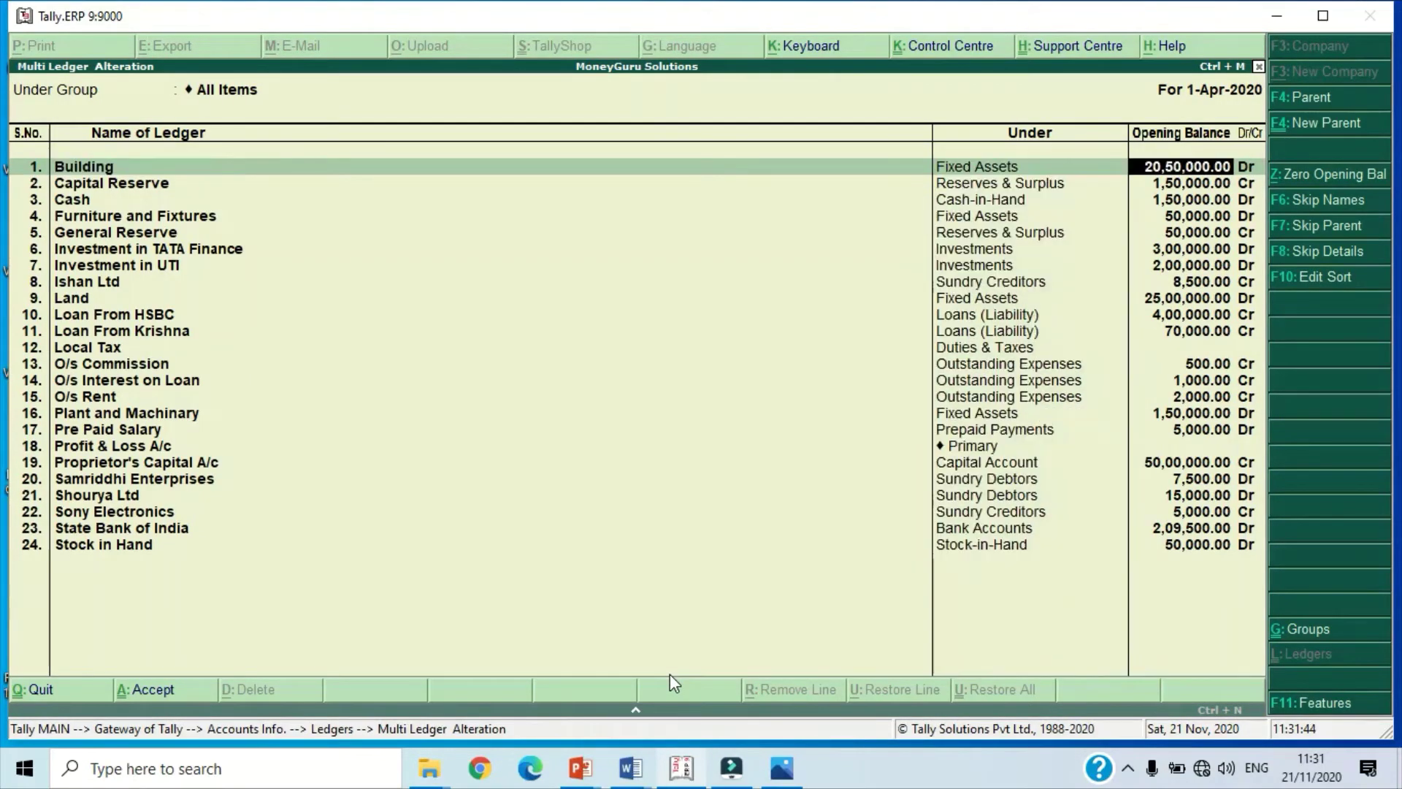
{"action": "key", "text": "Return"}
{"action": "key", "text": "Return"}
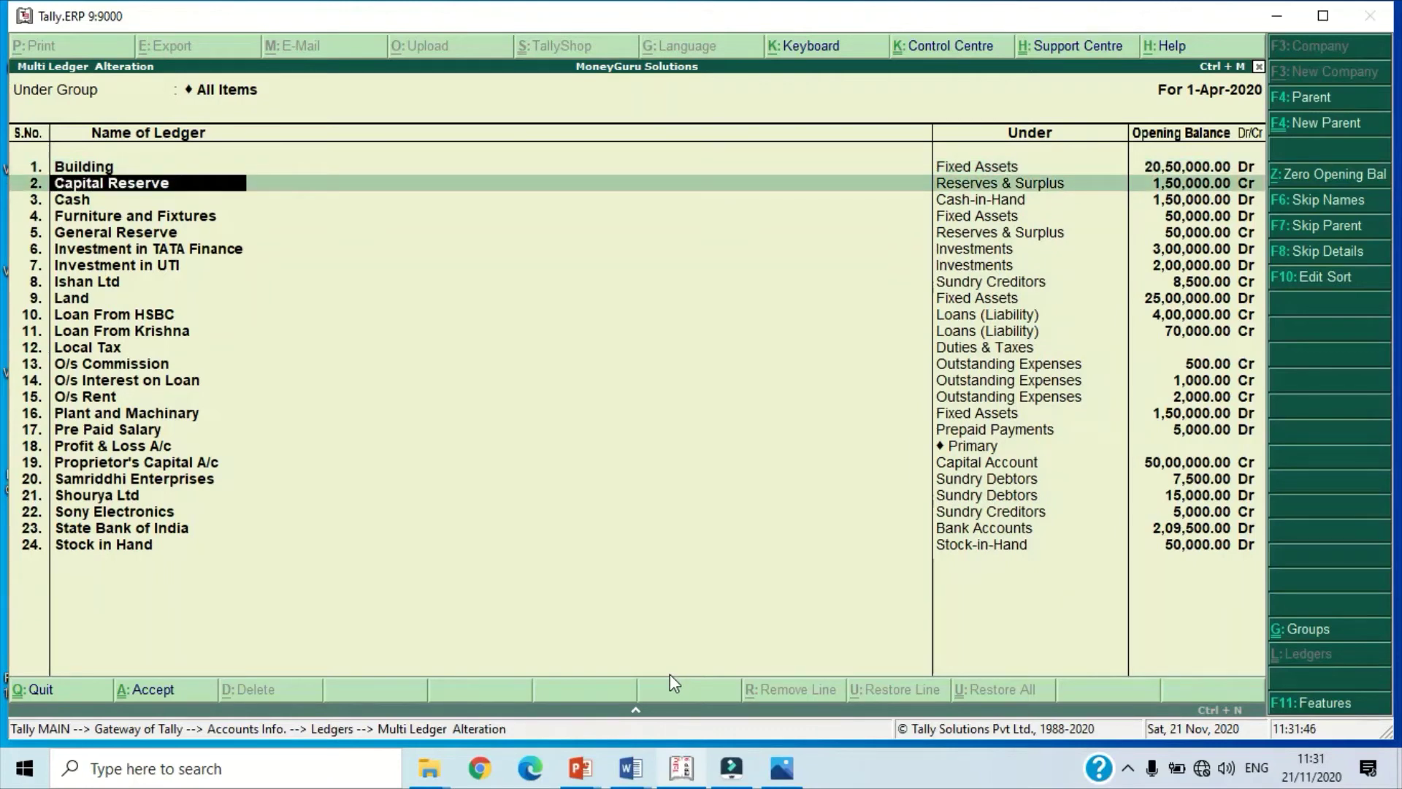
{"action": "key", "text": "Return"}
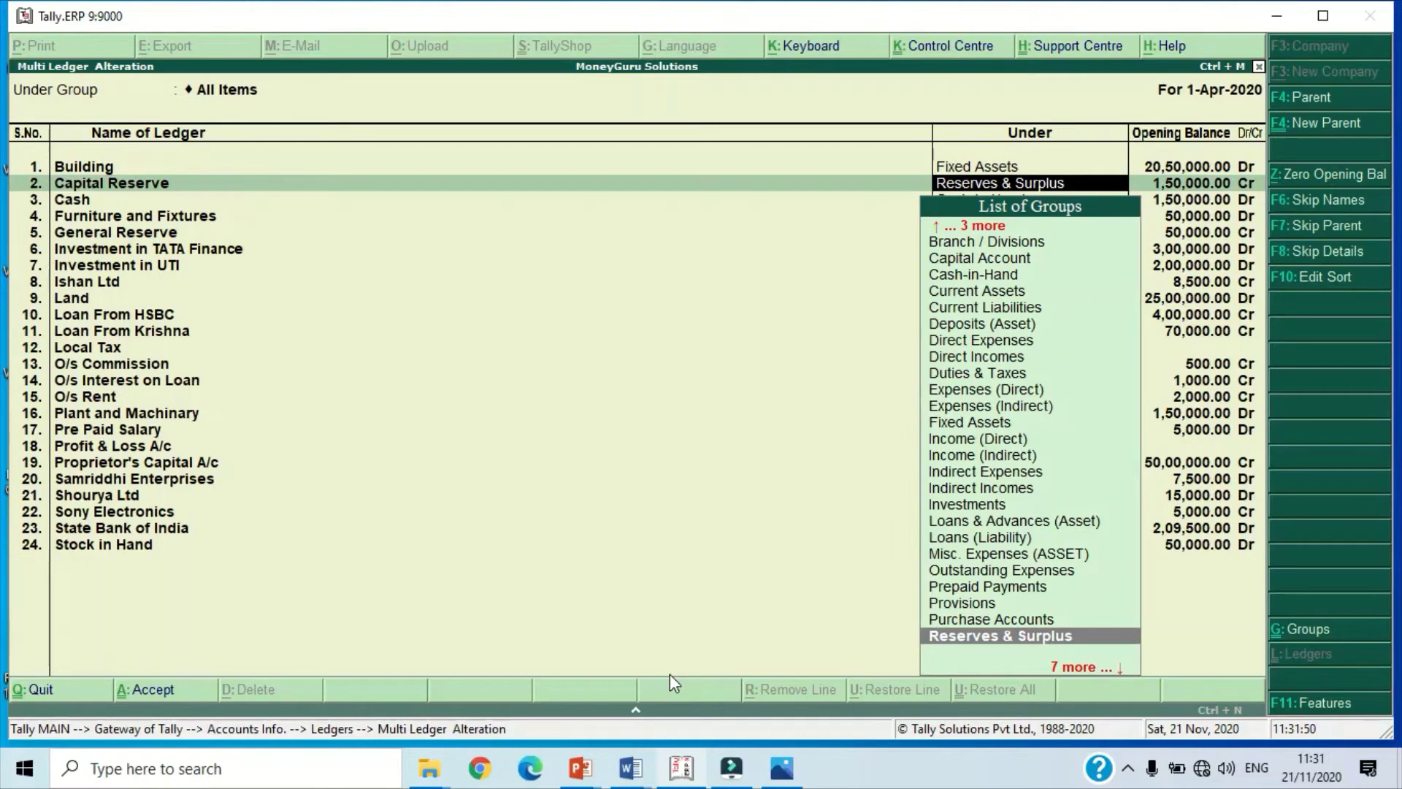
{"action": "key", "text": "Return"}
{"action": "key", "text": "Return"}
{"action": "key", "text": "Return"}
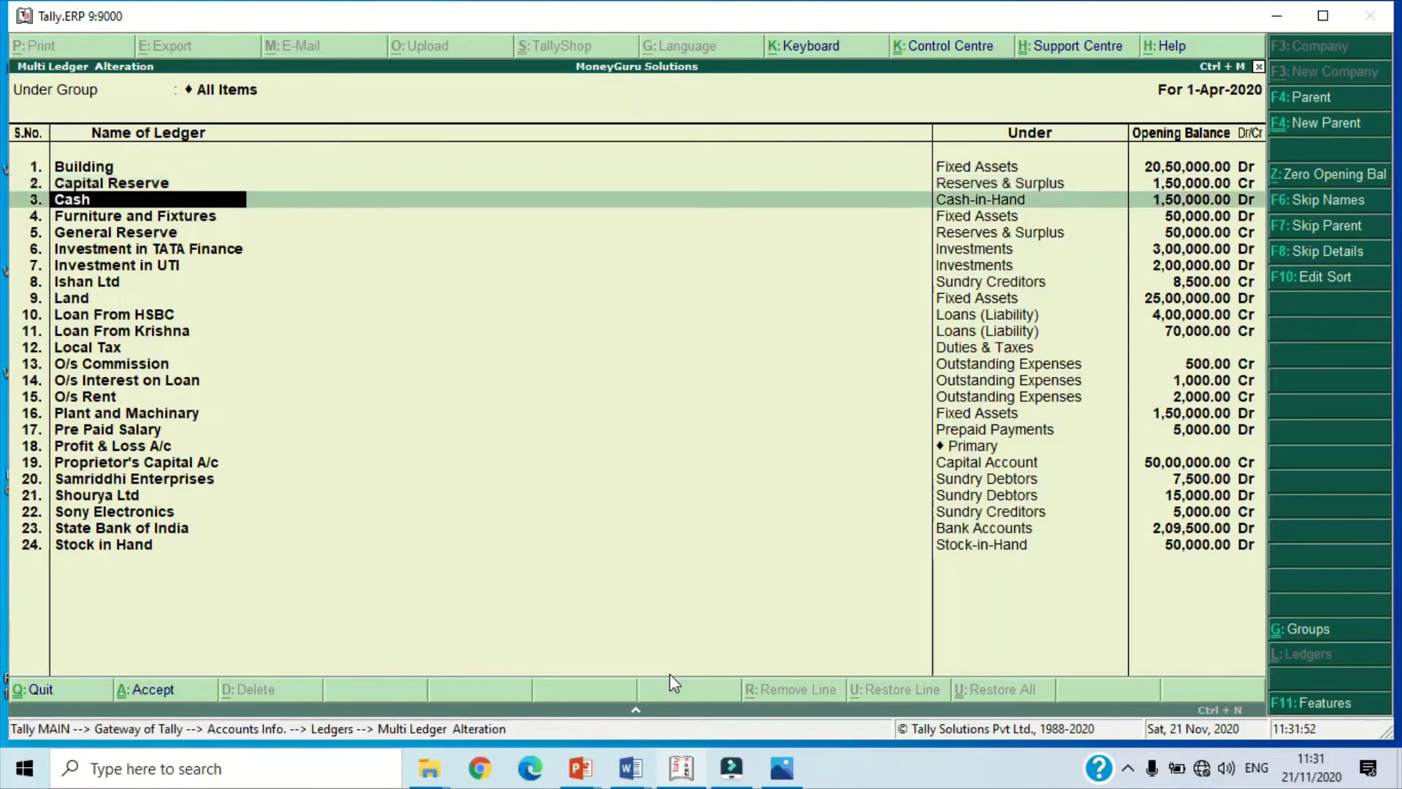
{"action": "key", "text": "Return"}
{"action": "key", "text": "Return"}
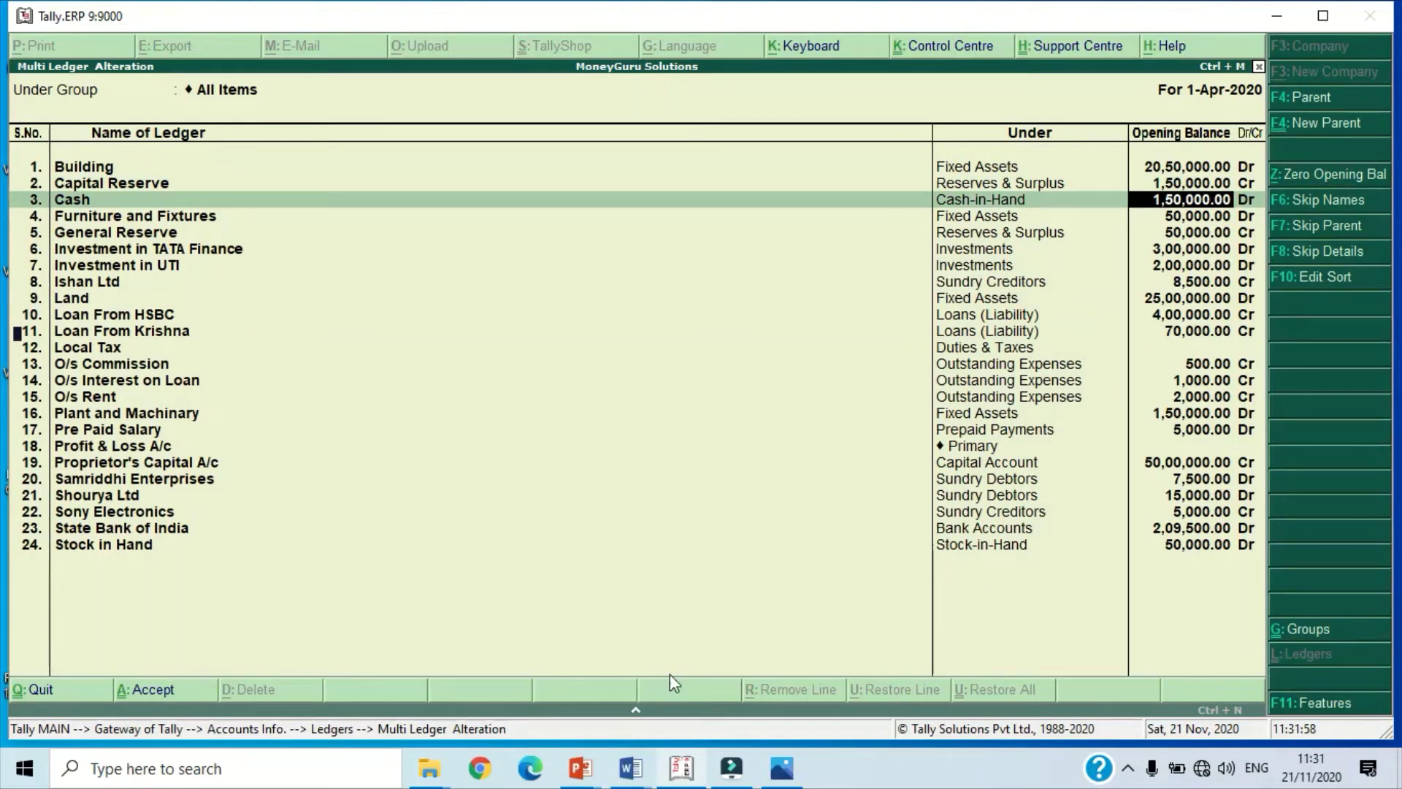
{"action": "key", "text": "ctrl+a"}
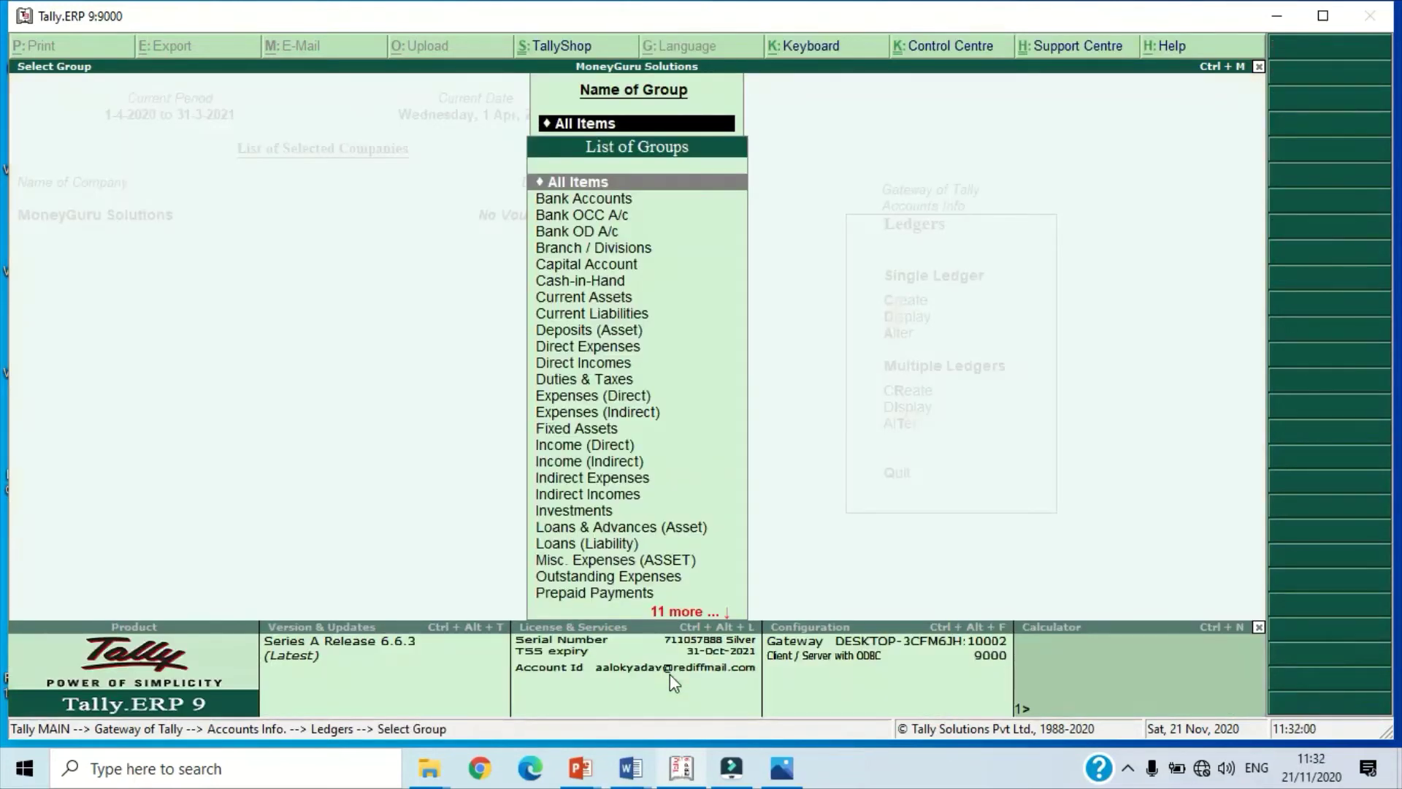
{"action": "key", "text": "Escape"}
{"action": "key", "text": "Escape"}
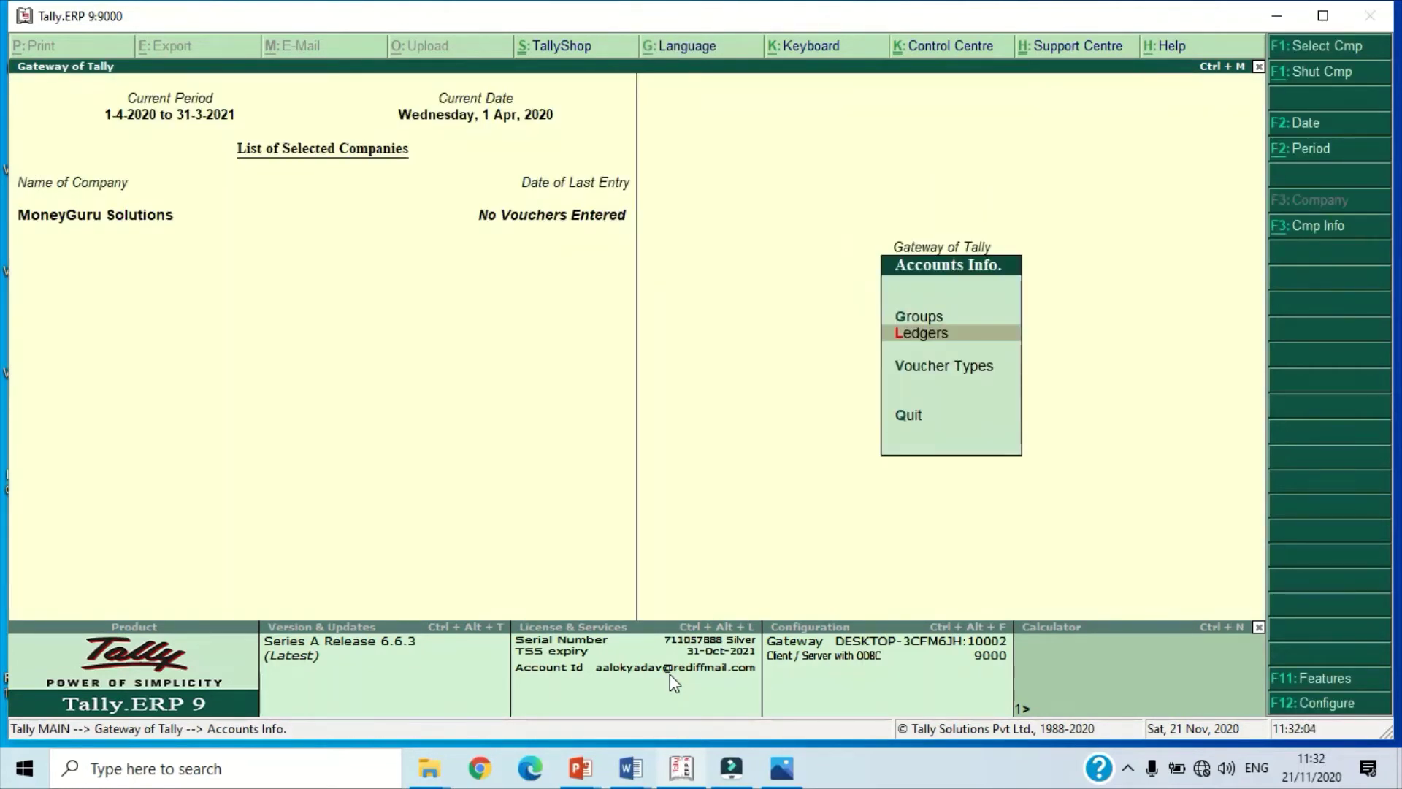
Step: Create a single ledger named Mr X under Cash-in-Hand with an opening balance of 15,000 Dr, save it and leave ledger creation
{"action": "key", "text": "Return"}
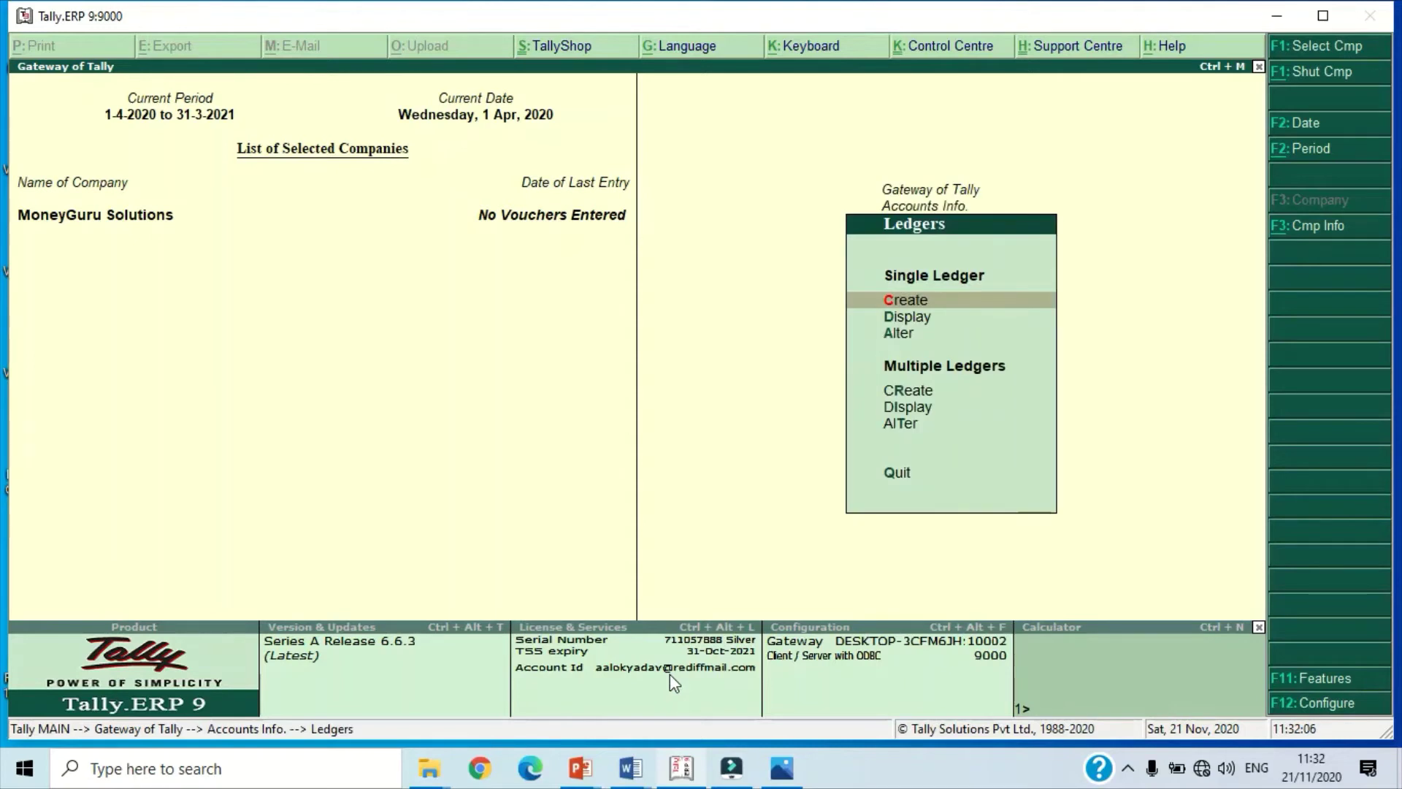
{"action": "key", "text": "Down"}
{"action": "key", "text": "Down"}
{"action": "key", "text": "Up"}
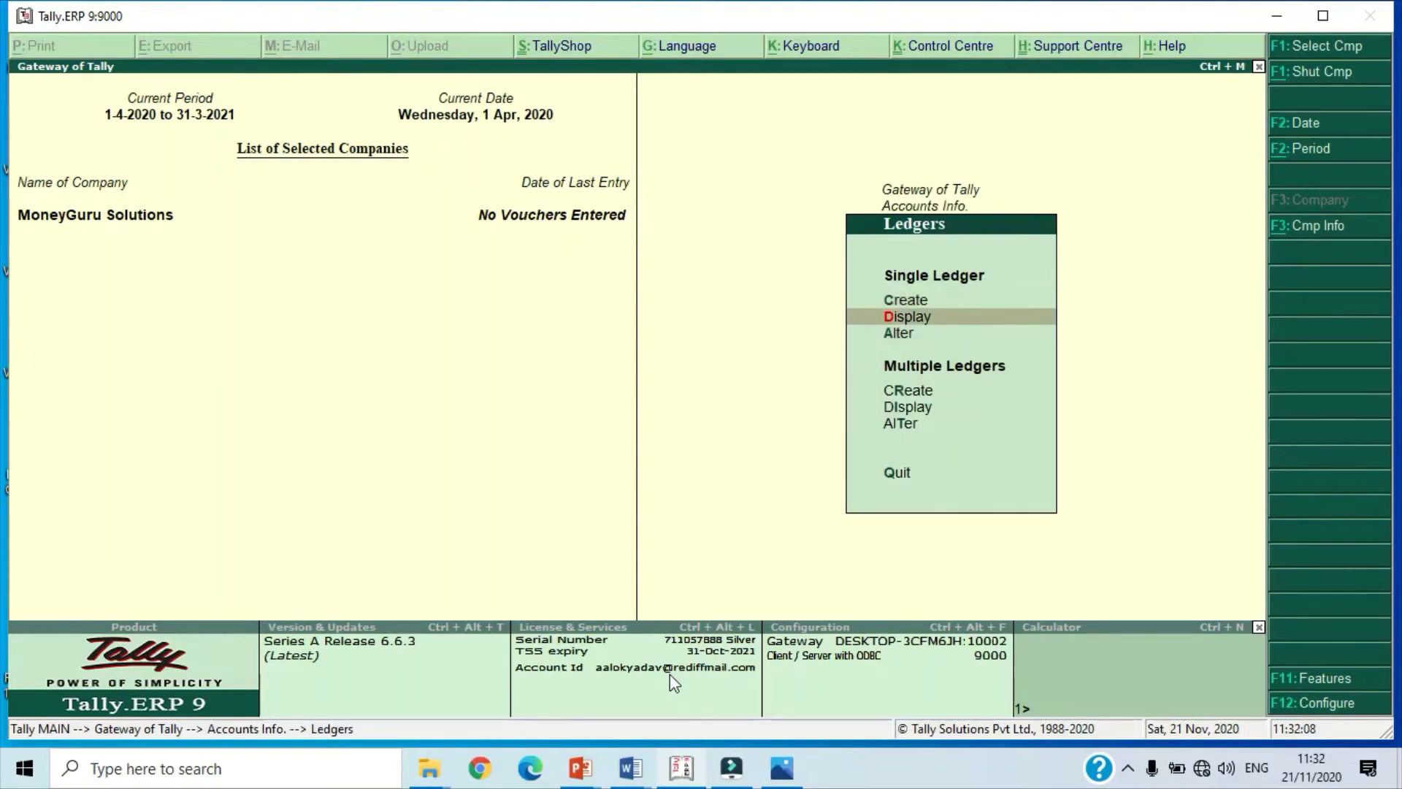
{"action": "key", "text": "Up"}
{"action": "key", "text": "Return"}
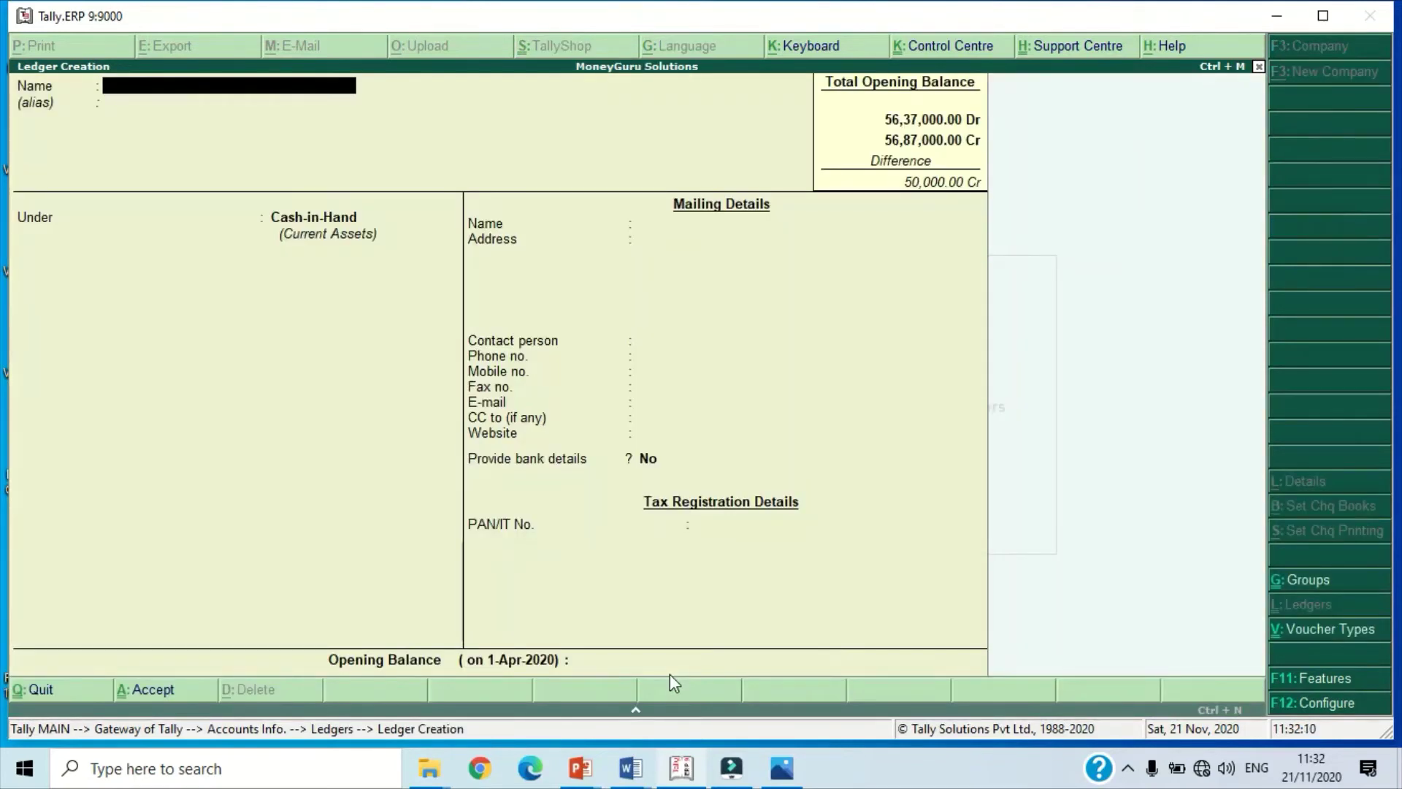
{"action": "type", "text": "Mr X"}
{"action": "key", "text": "Return"}
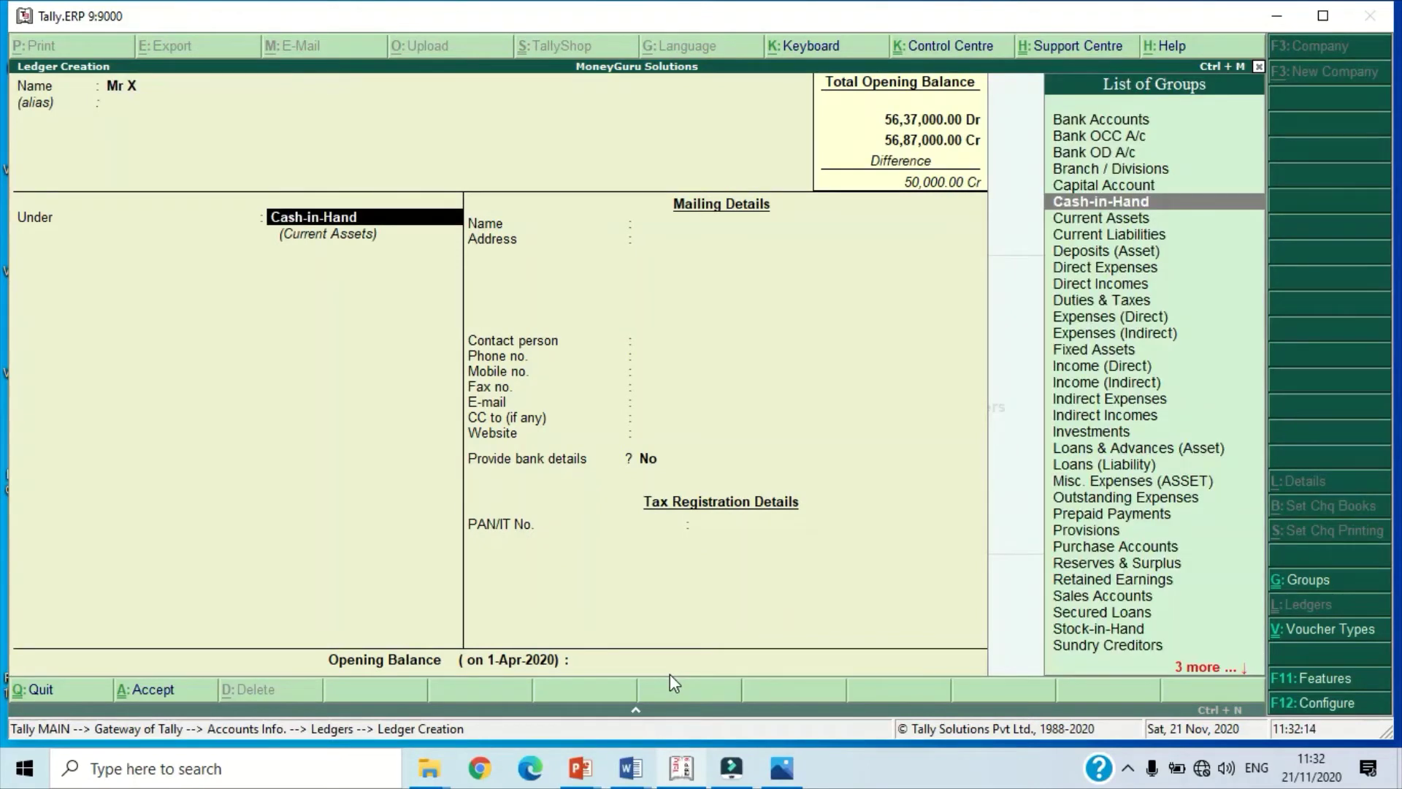
{"action": "key", "text": "Return"}
{"action": "key", "text": "Return"}
{"action": "type", "text": "15"}
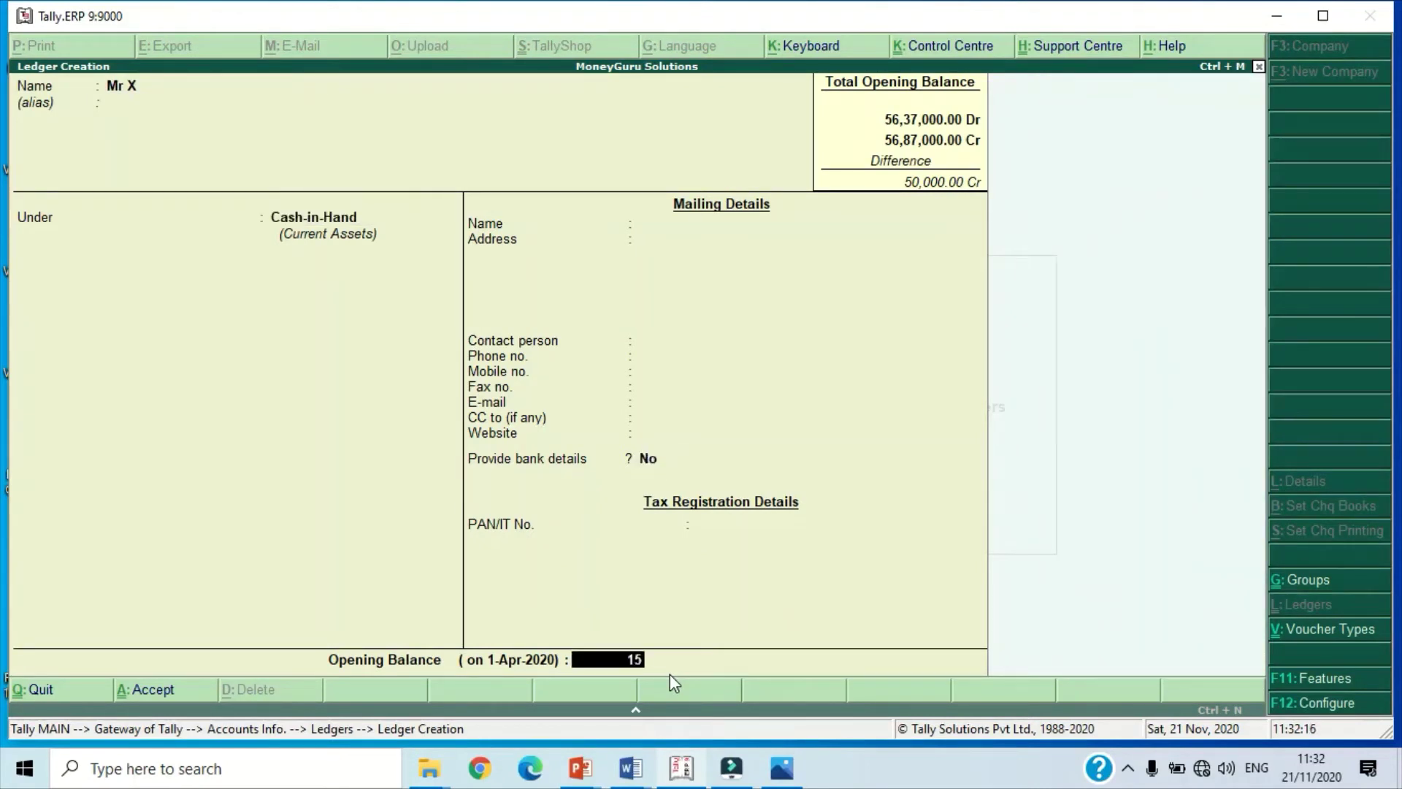
{"action": "type", "text": ",000"}
{"action": "key", "text": "Return"}
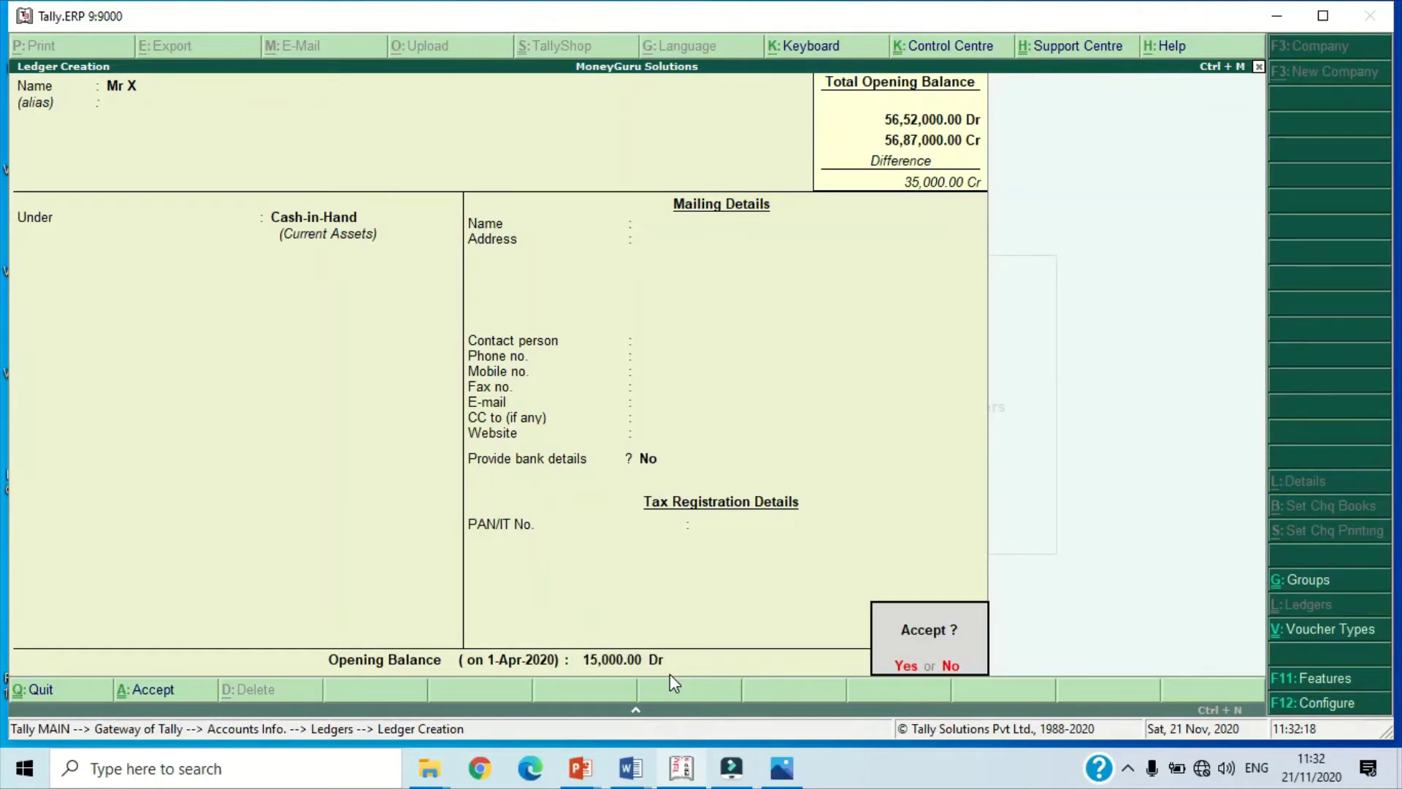
{"action": "key", "text": "Return"}
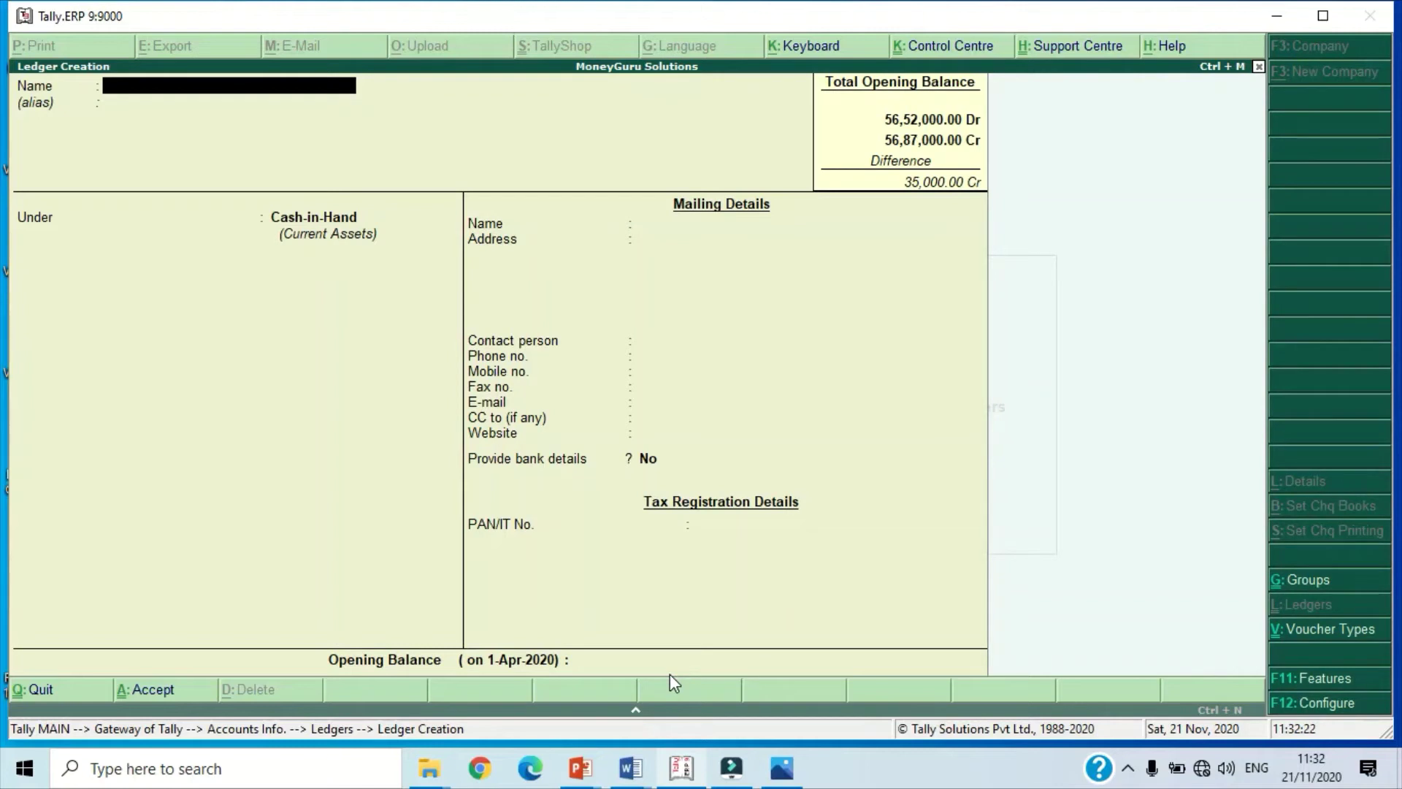
{"action": "key", "text": "Escape"}
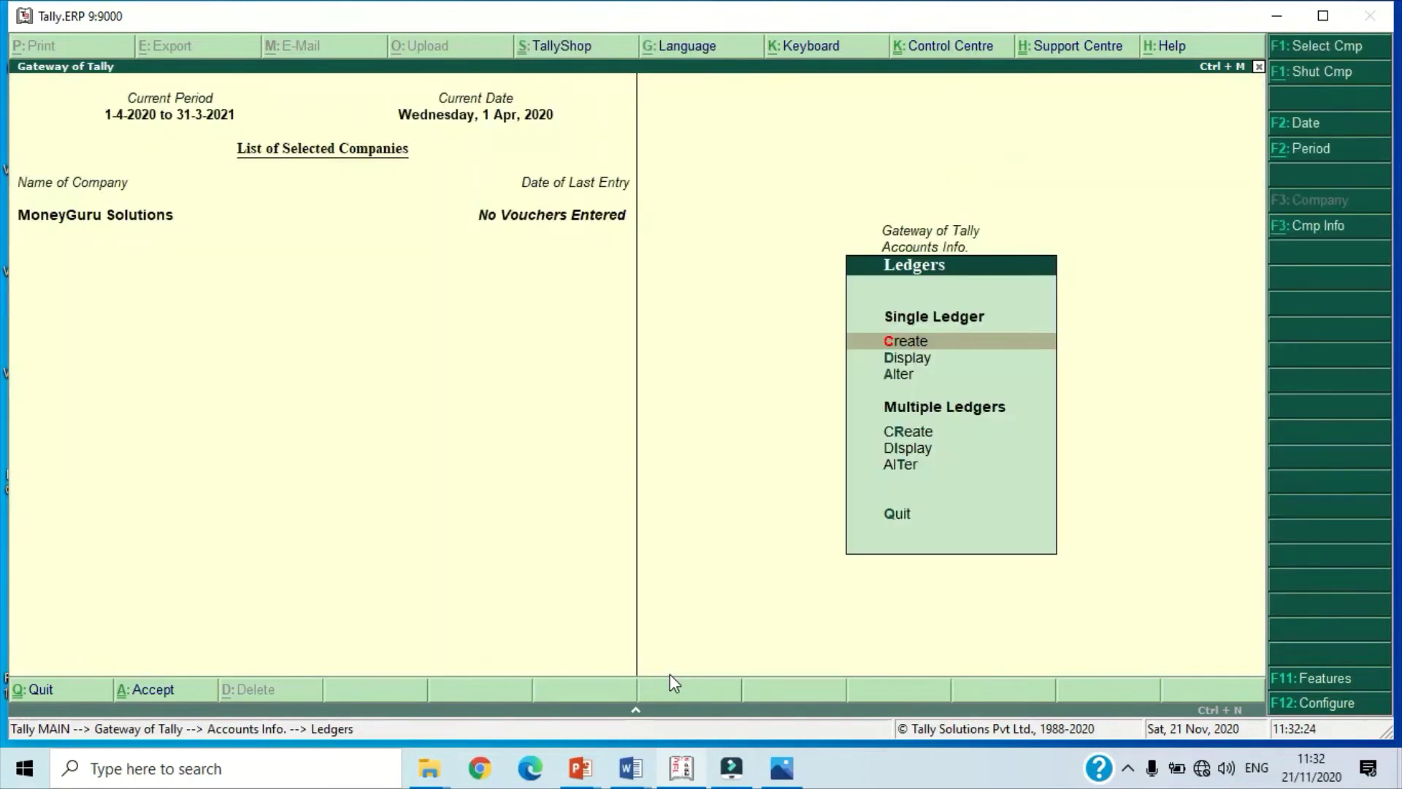
Step: Open the Mr X ledger in single-ledger alteration and delete it, confirming the deletion
{"action": "key", "text": "Escape"}
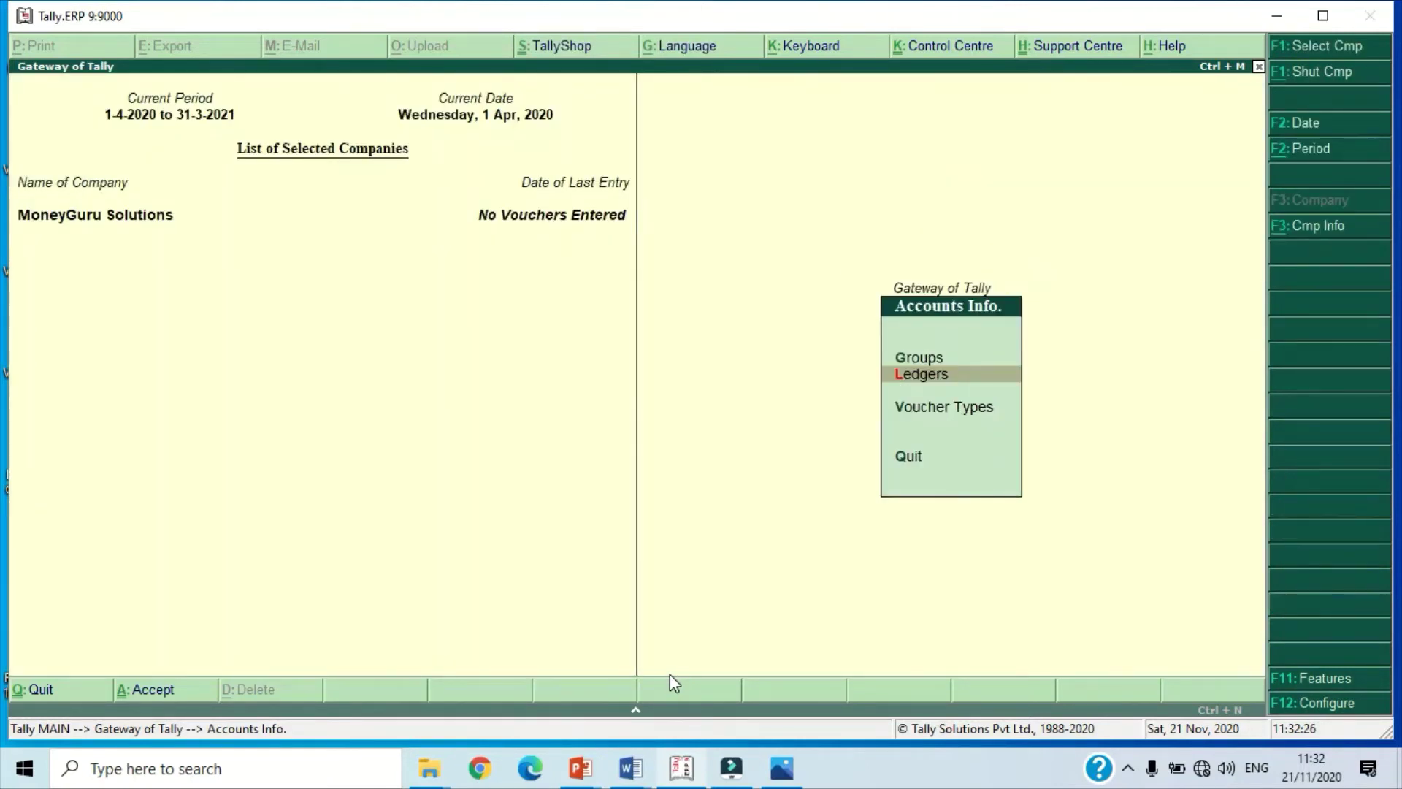
{"action": "key", "text": "Return"}
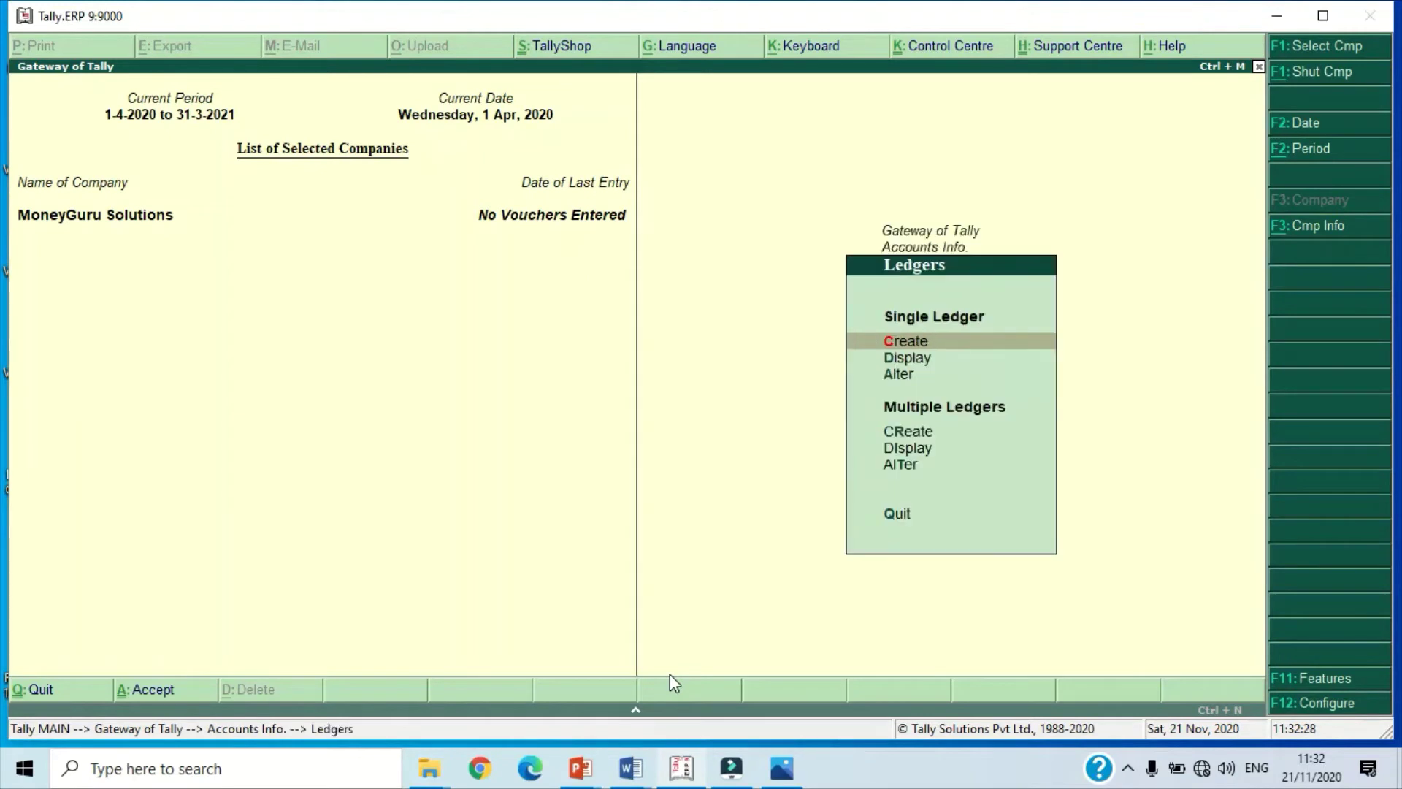
{"action": "key", "text": "Down"}
{"action": "key", "text": "Down"}
{"action": "key", "text": "Return"}
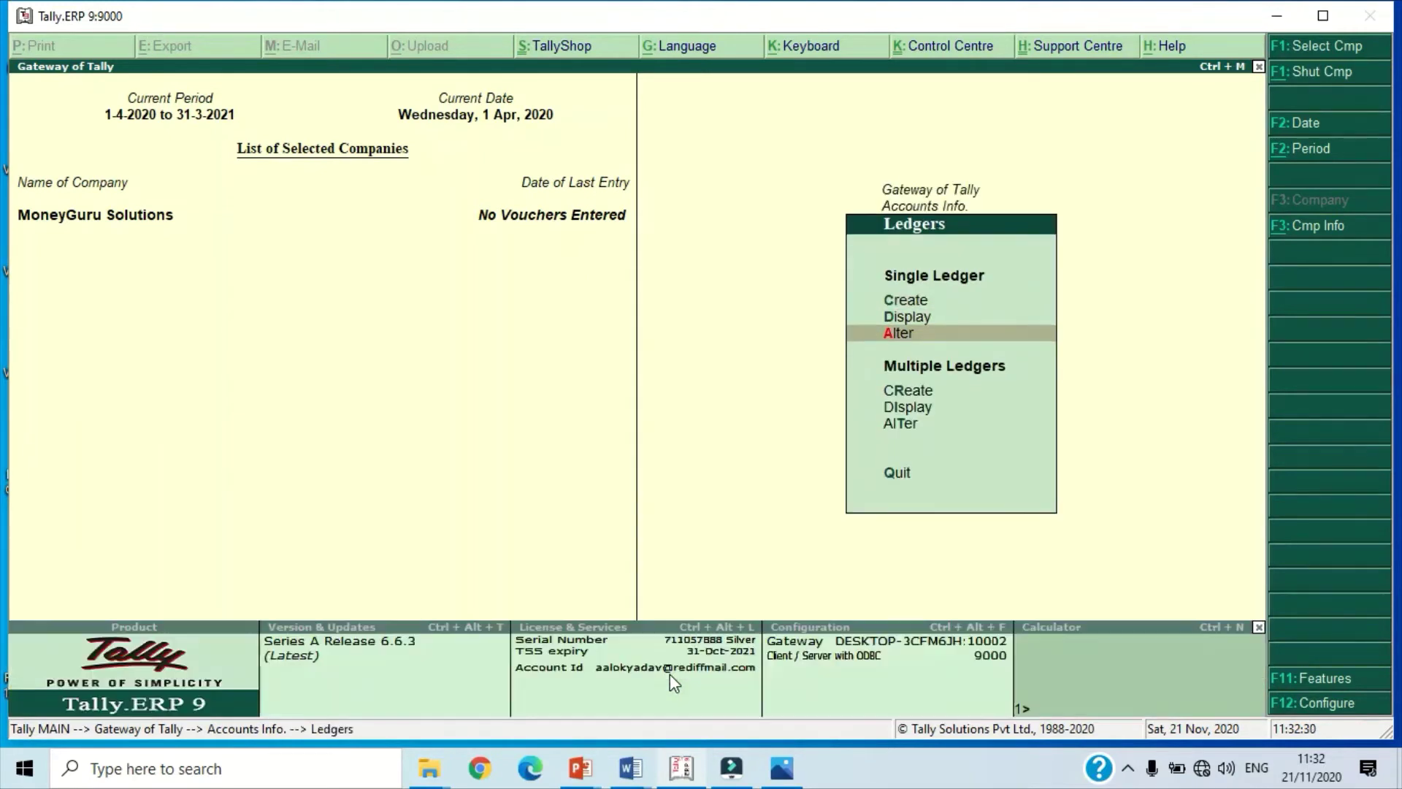
{"action": "type", "text": "Mr"}
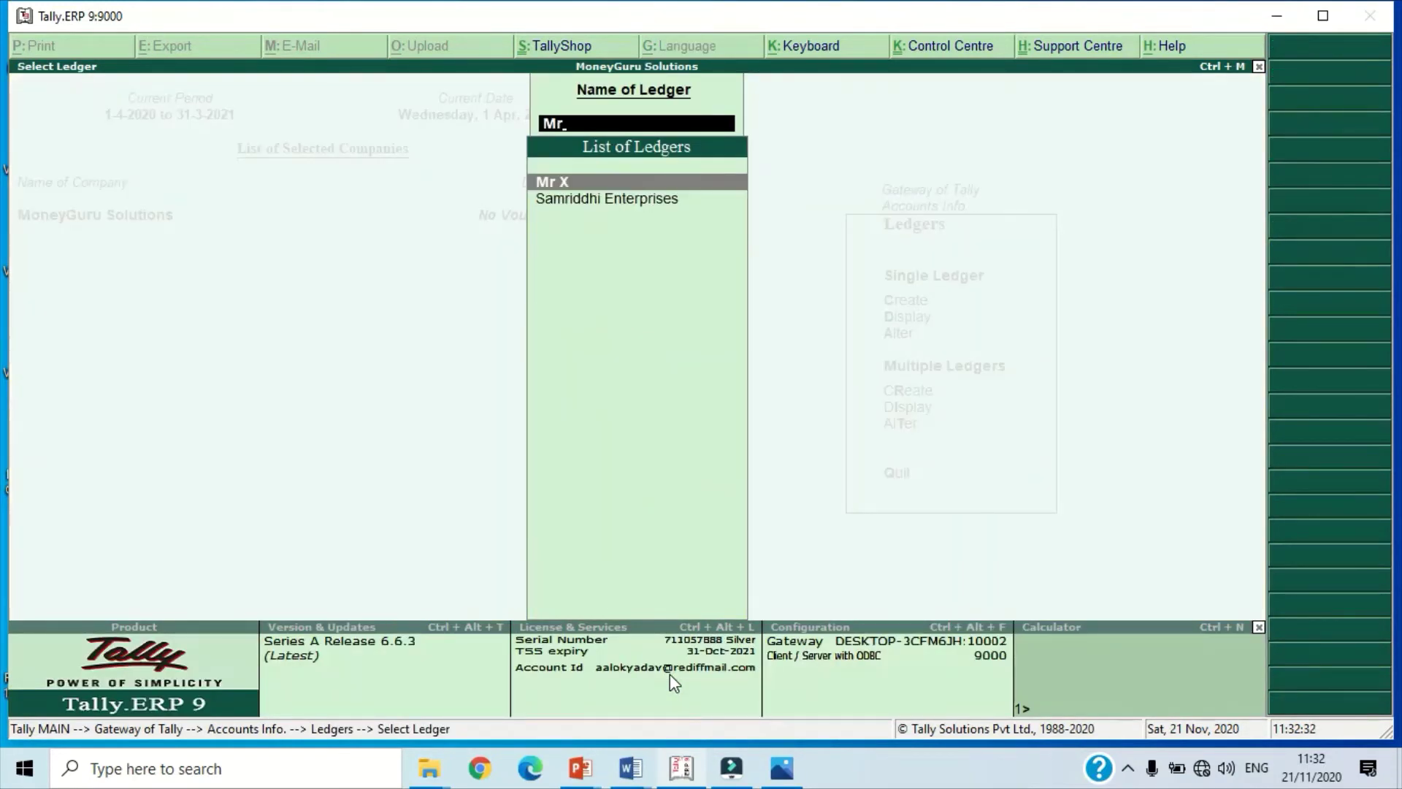
{"action": "key", "text": "Return"}
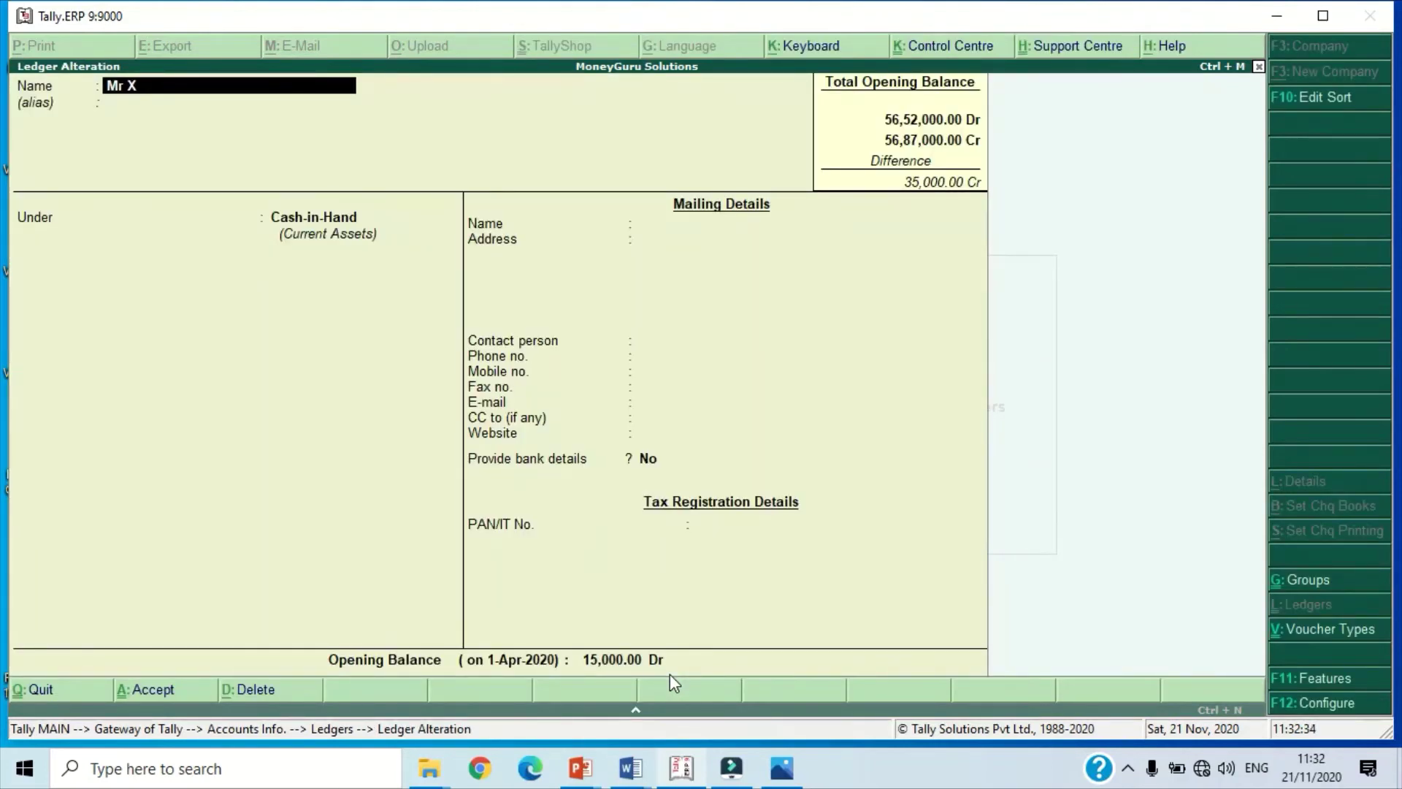
{"action": "key", "text": "alt+d"}
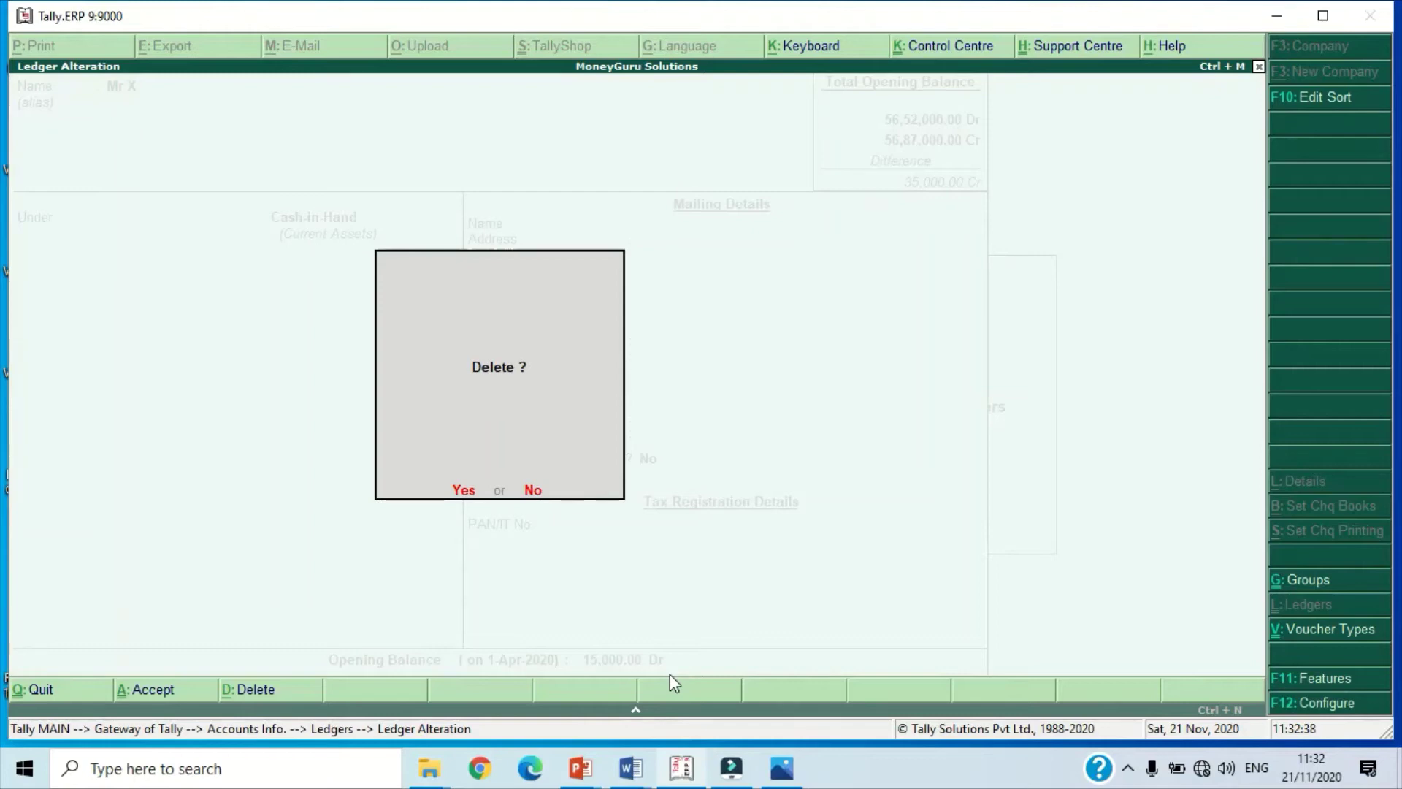
{"action": "key", "text": "y"}
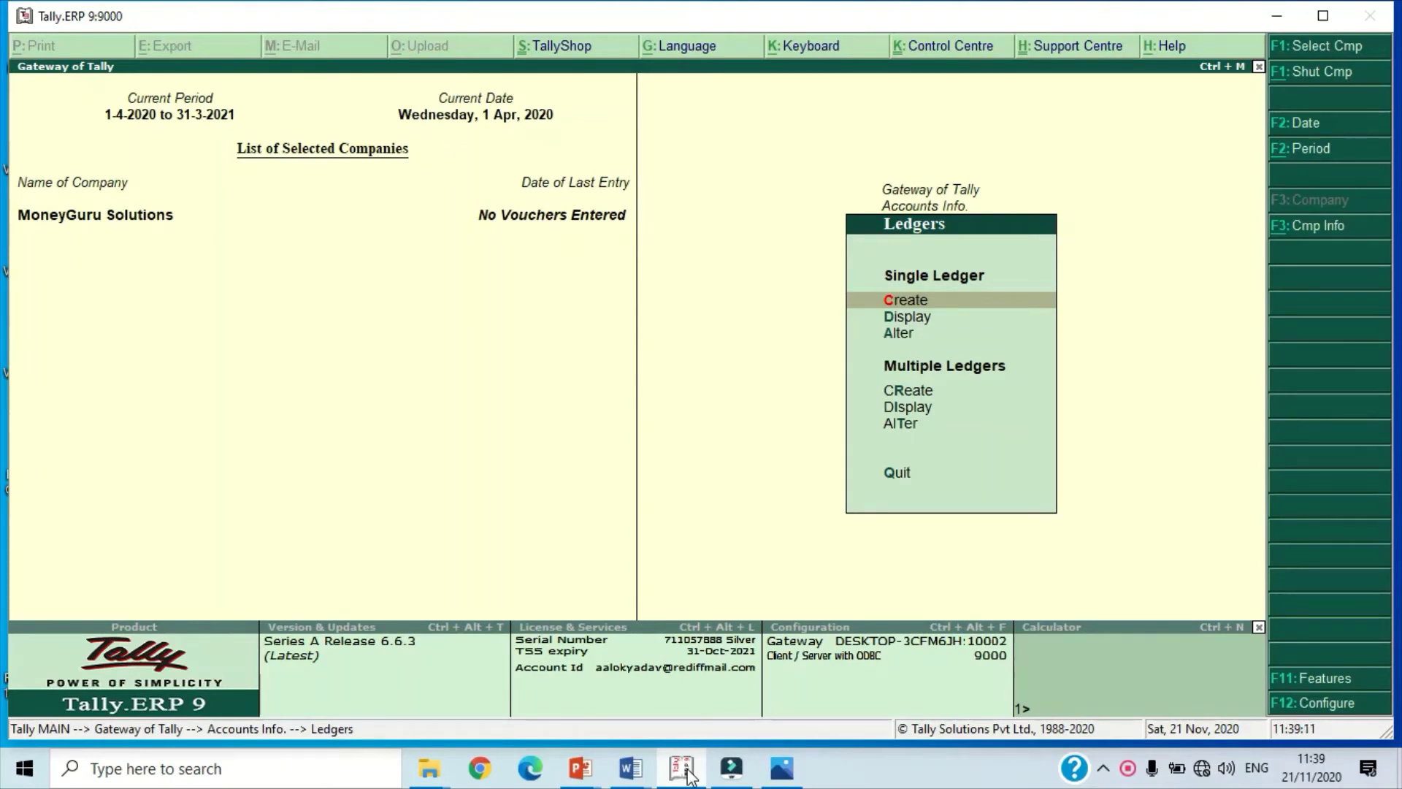
{"action": "key", "text": "Down"}
{"action": "key", "text": "Down"}
{"action": "key", "text": "Down"}
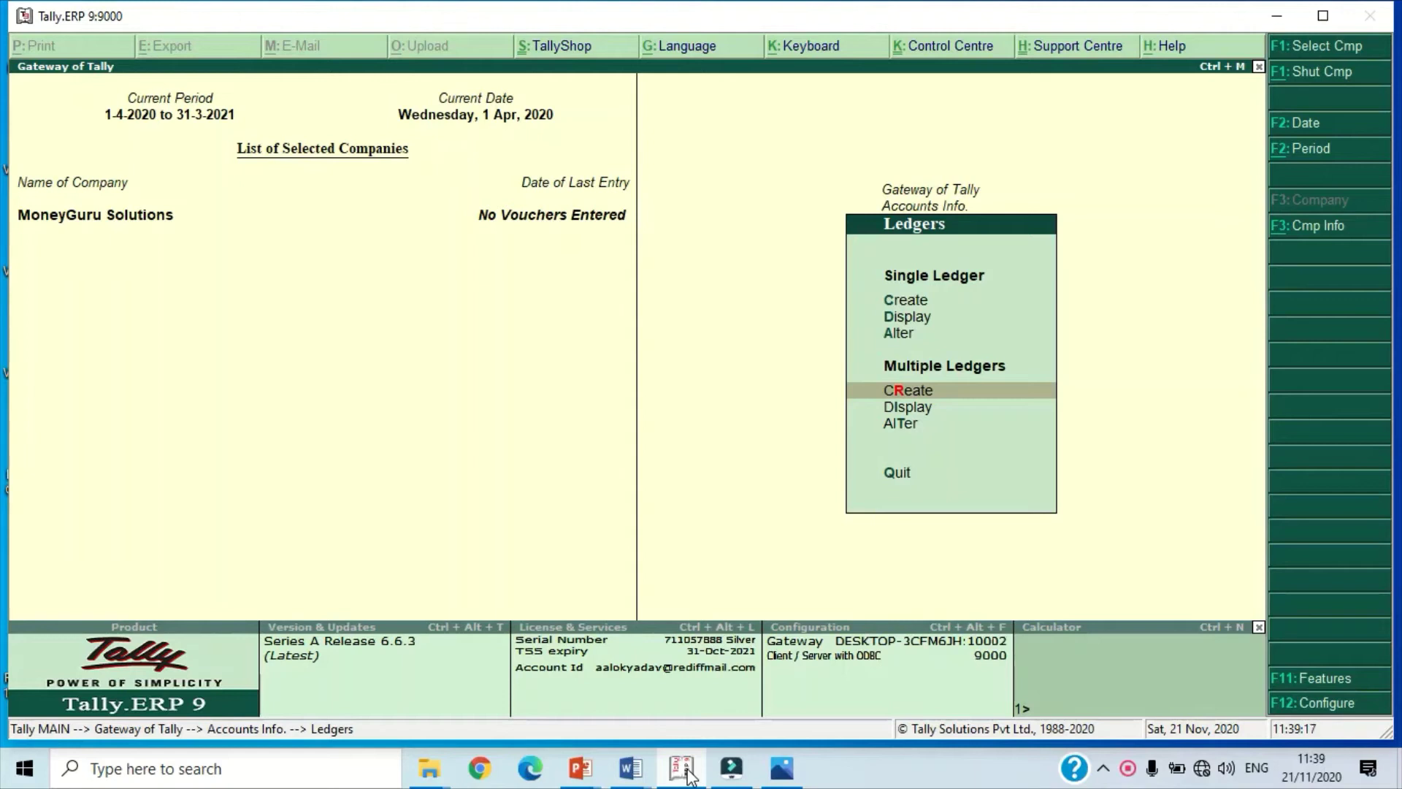
{"action": "key", "text": "Down"}
{"action": "key", "text": "Down"}
{"action": "key", "text": "Up"}
{"action": "key", "text": "Up"}
{"action": "key", "text": "Up"}
{"action": "key", "text": "Up"}
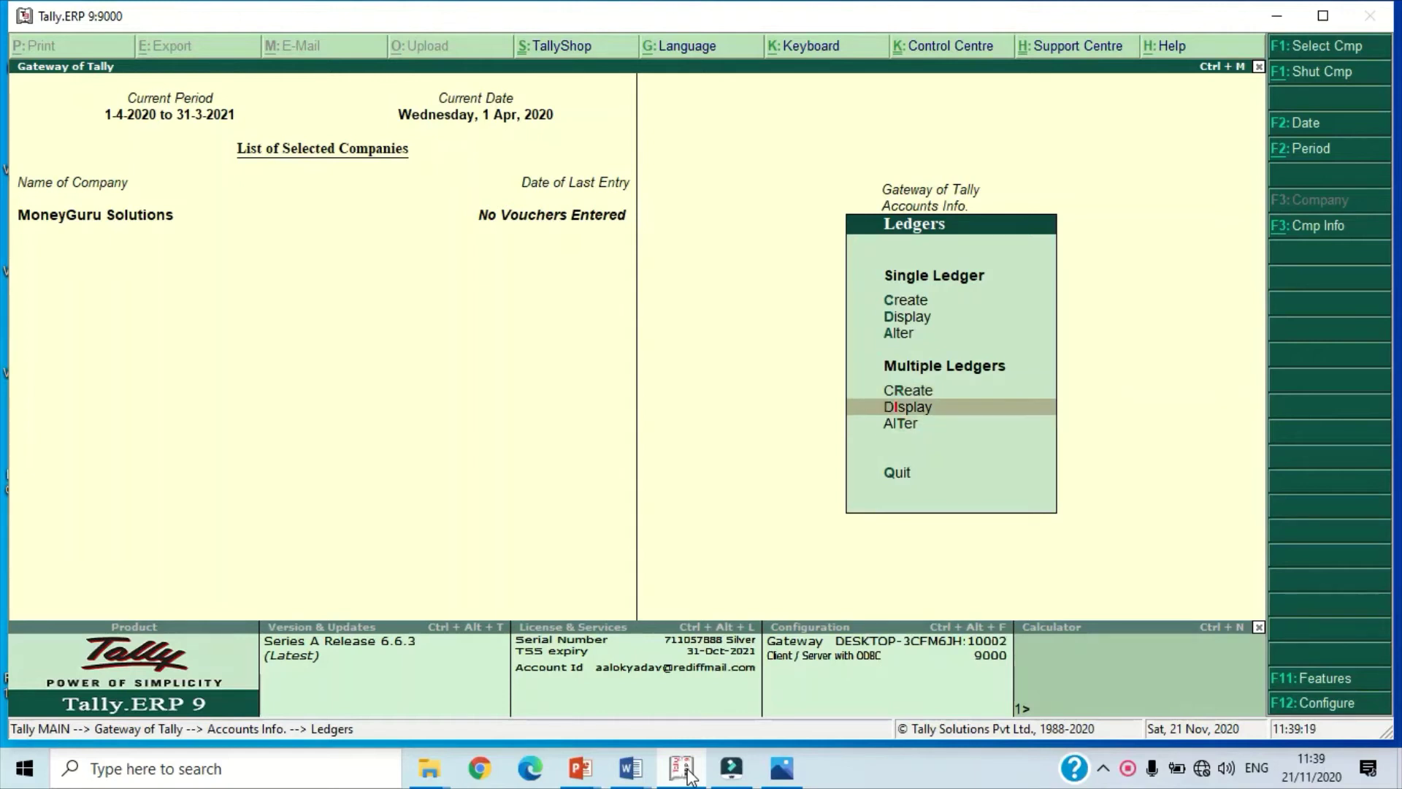
{"action": "key", "text": "Down"}
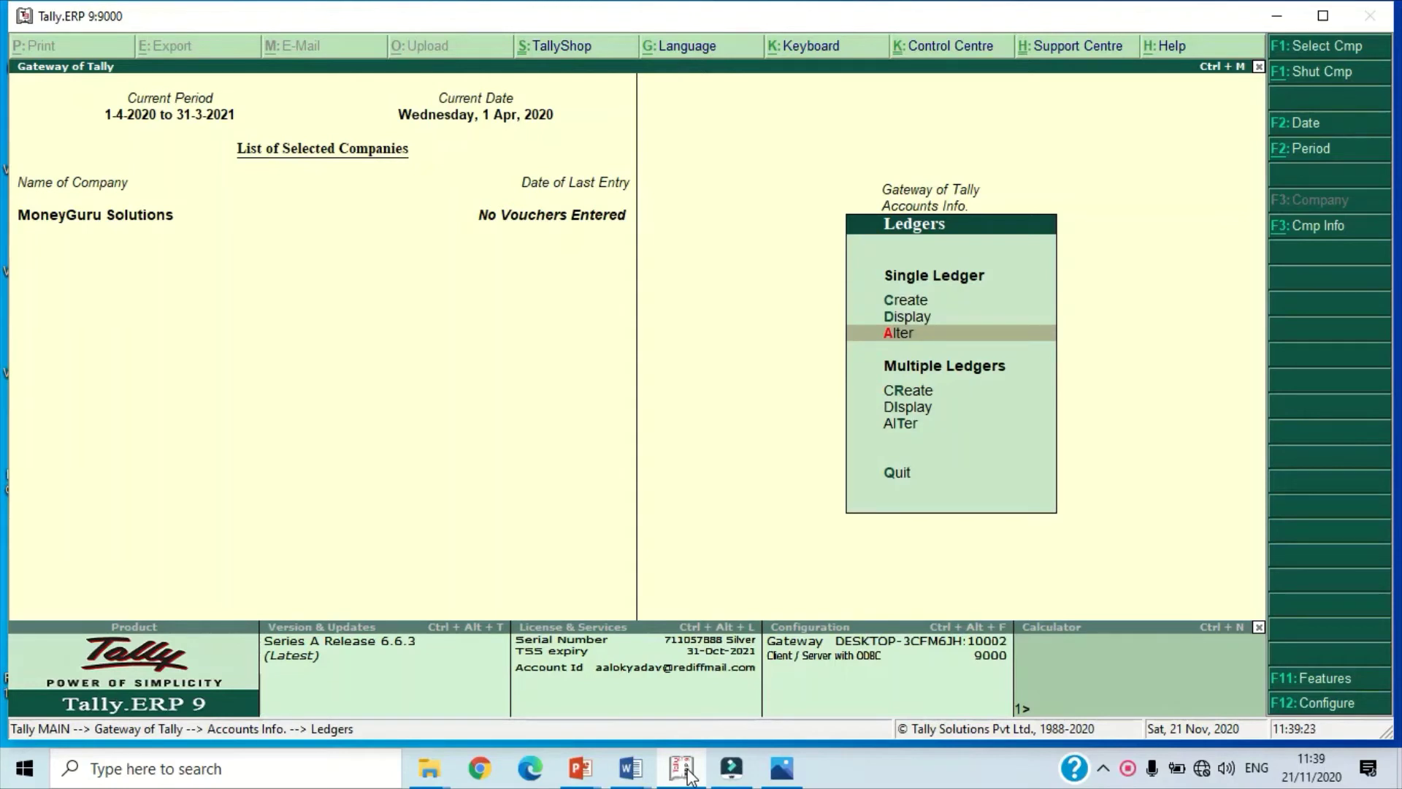
{"action": "key", "text": "Down"}
{"action": "key", "text": "Down"}
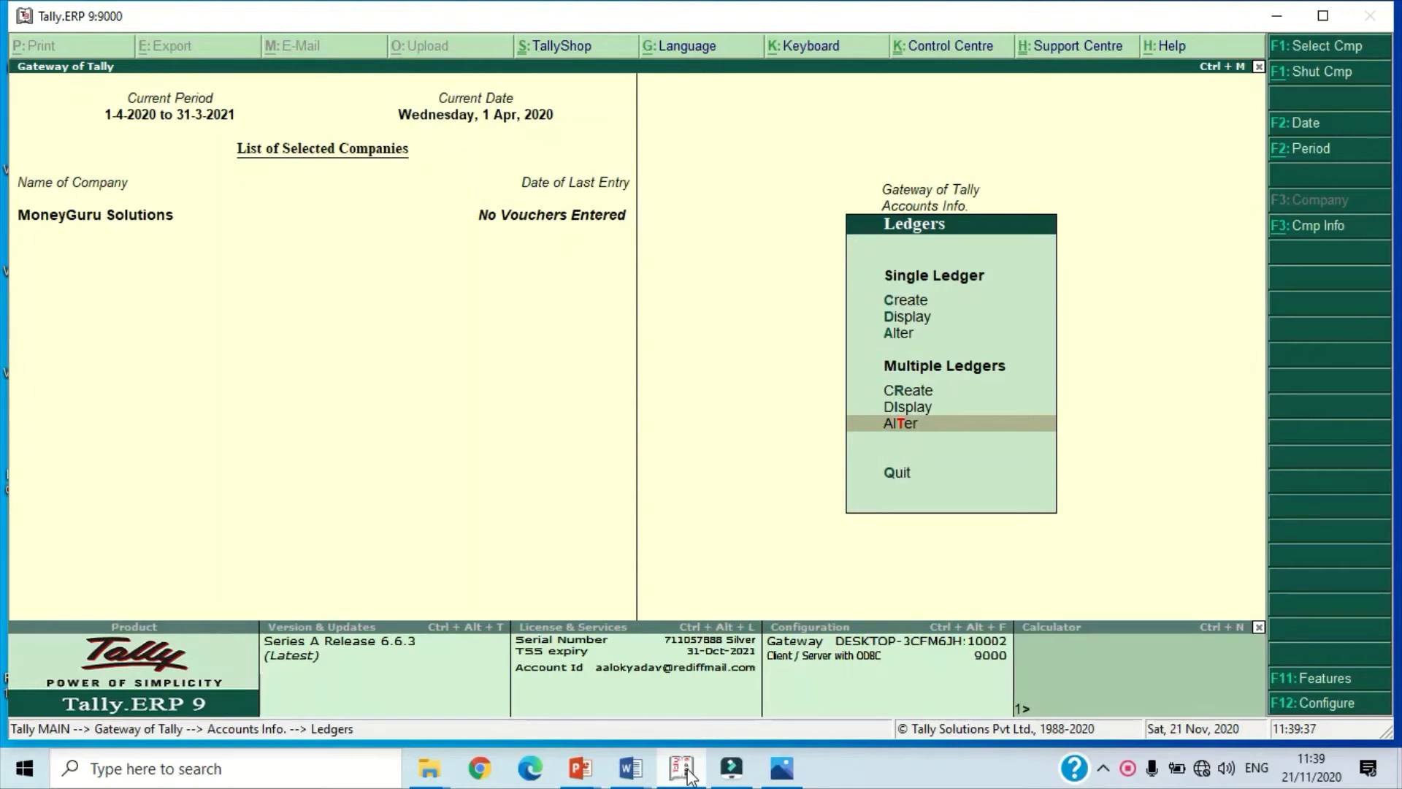
{"action": "key", "text": "Up"}
{"action": "key", "text": "Up"}
{"action": "key", "text": "Up"}
{"action": "key", "text": "Up"}
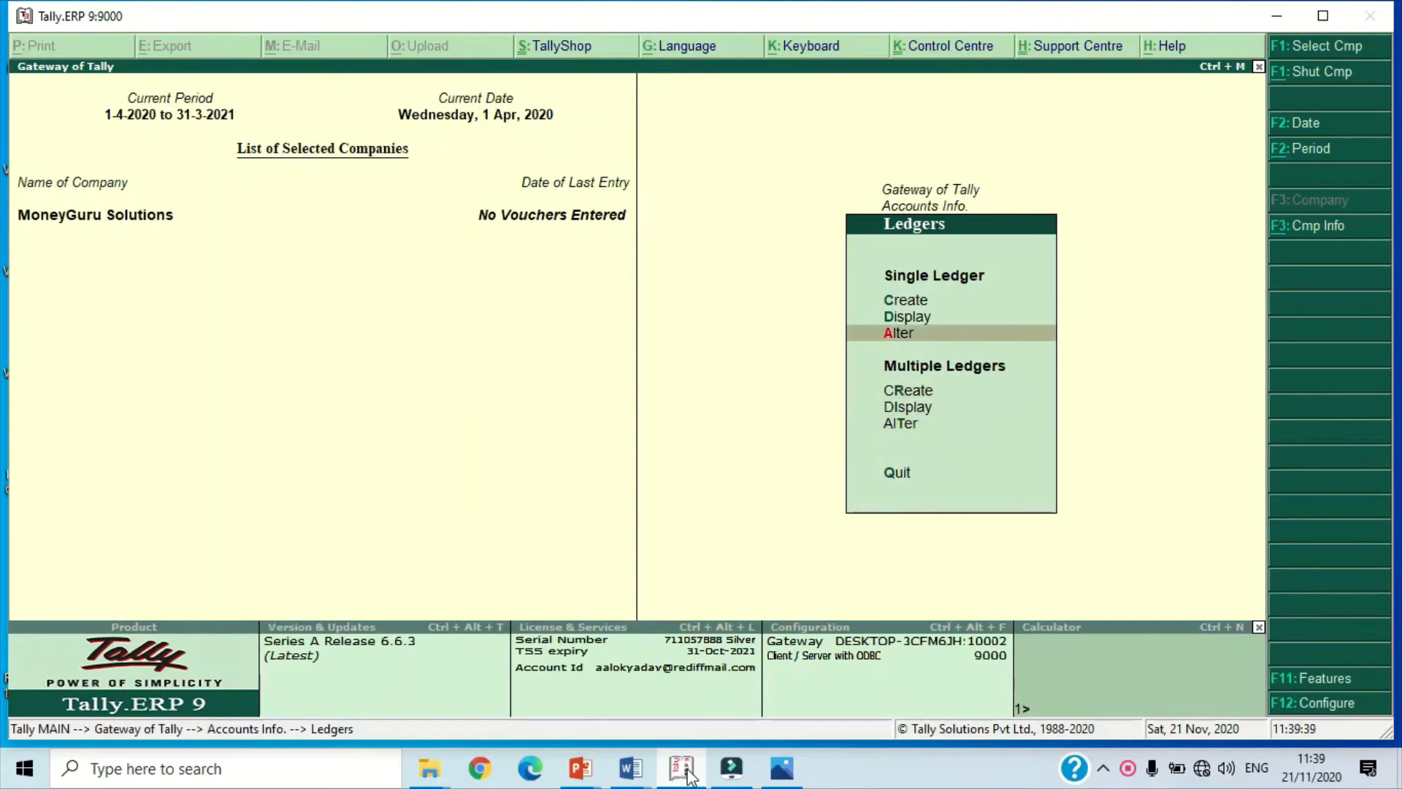
Step: Open the State Bank of India ledger for single-ledger alteration, request its deletion, decline it and leave the ledger selection
{"action": "key", "text": "Down"}
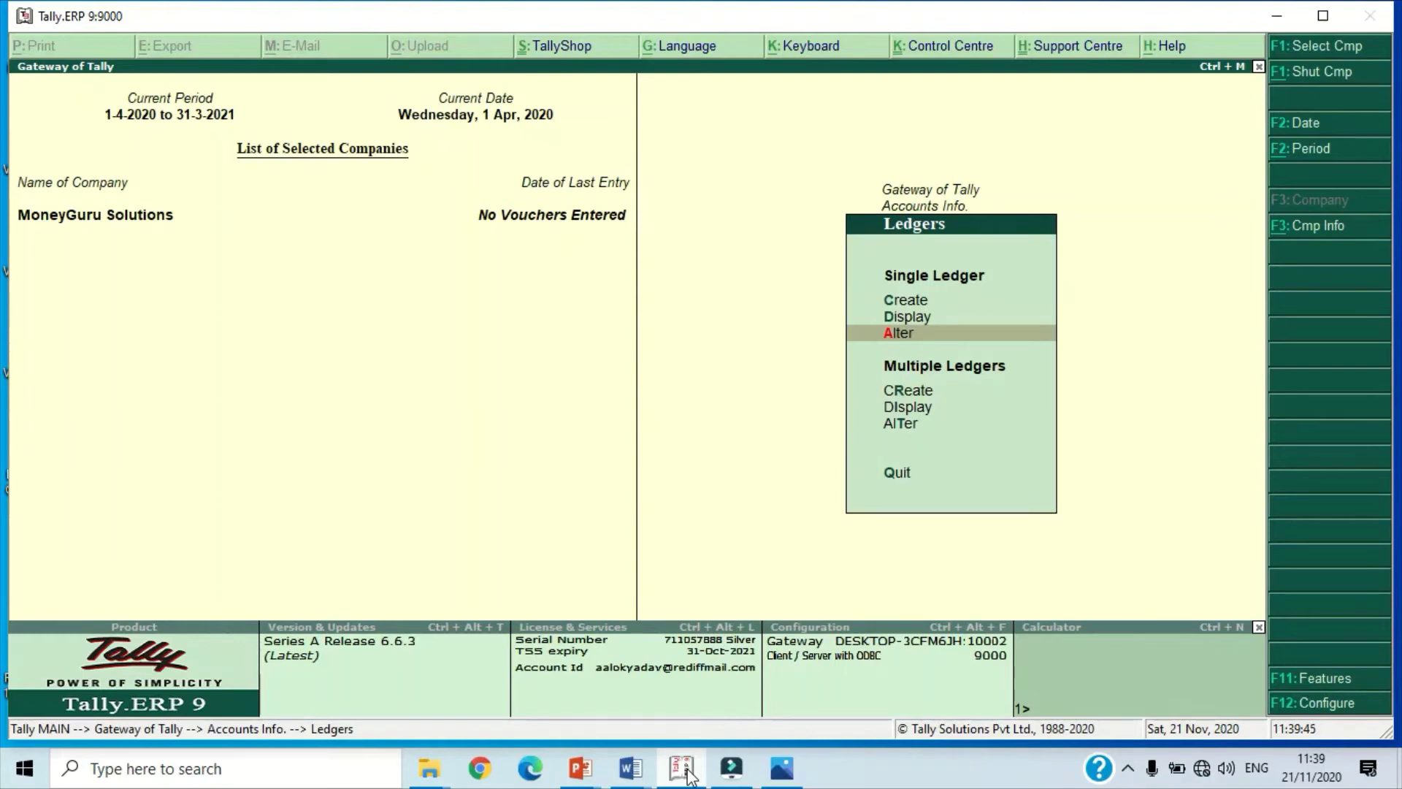
{"action": "key", "text": "Return"}
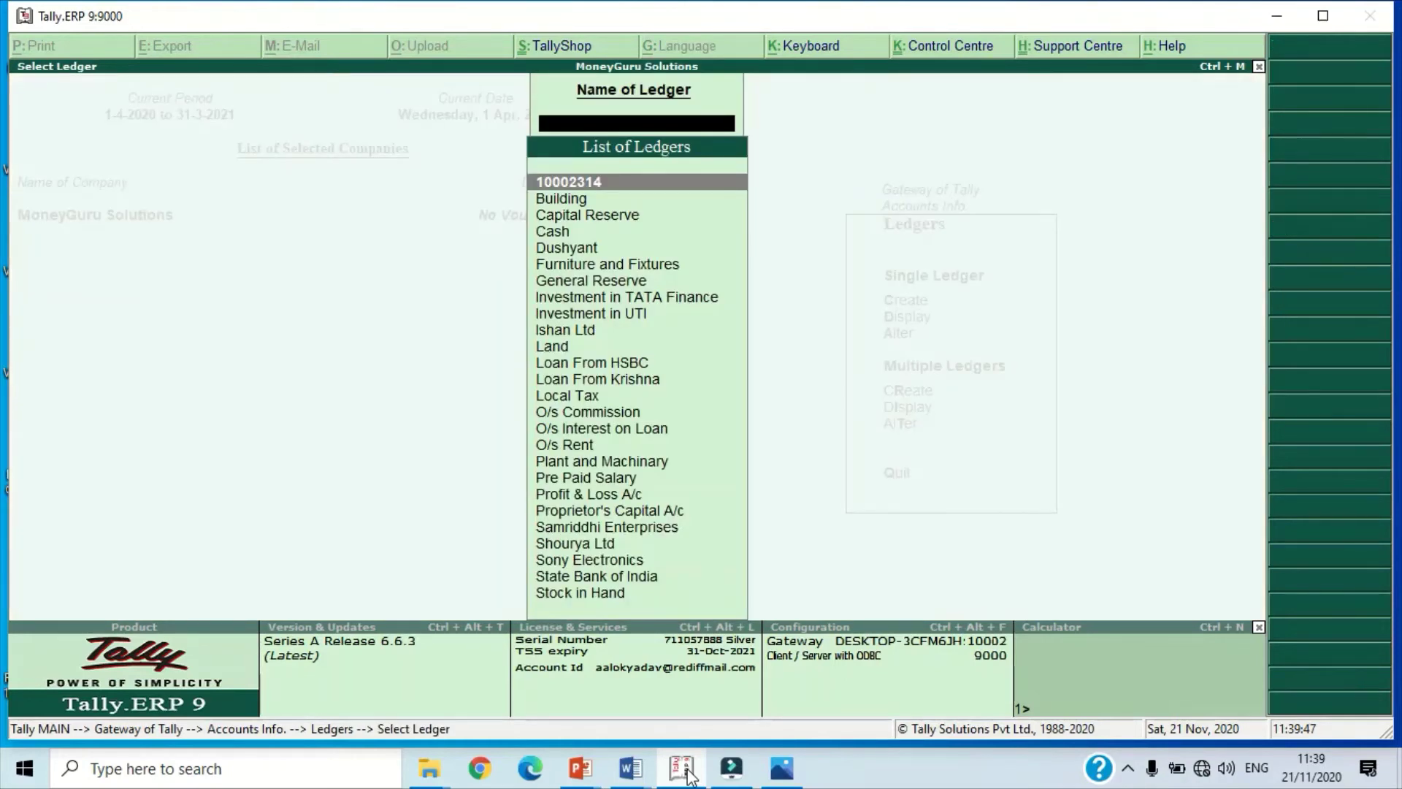
{"action": "key", "text": "Return"}
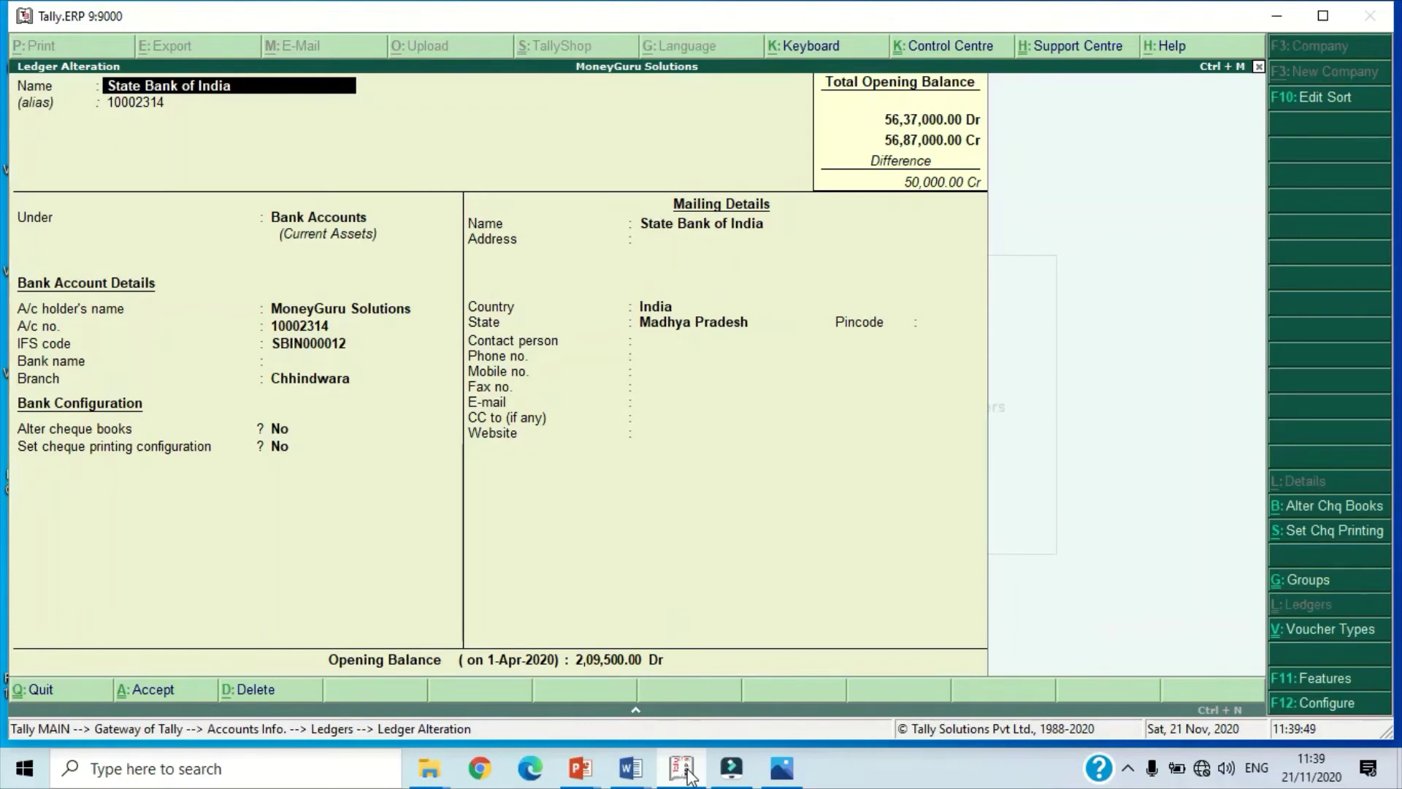
{"action": "key", "text": "alt+d"}
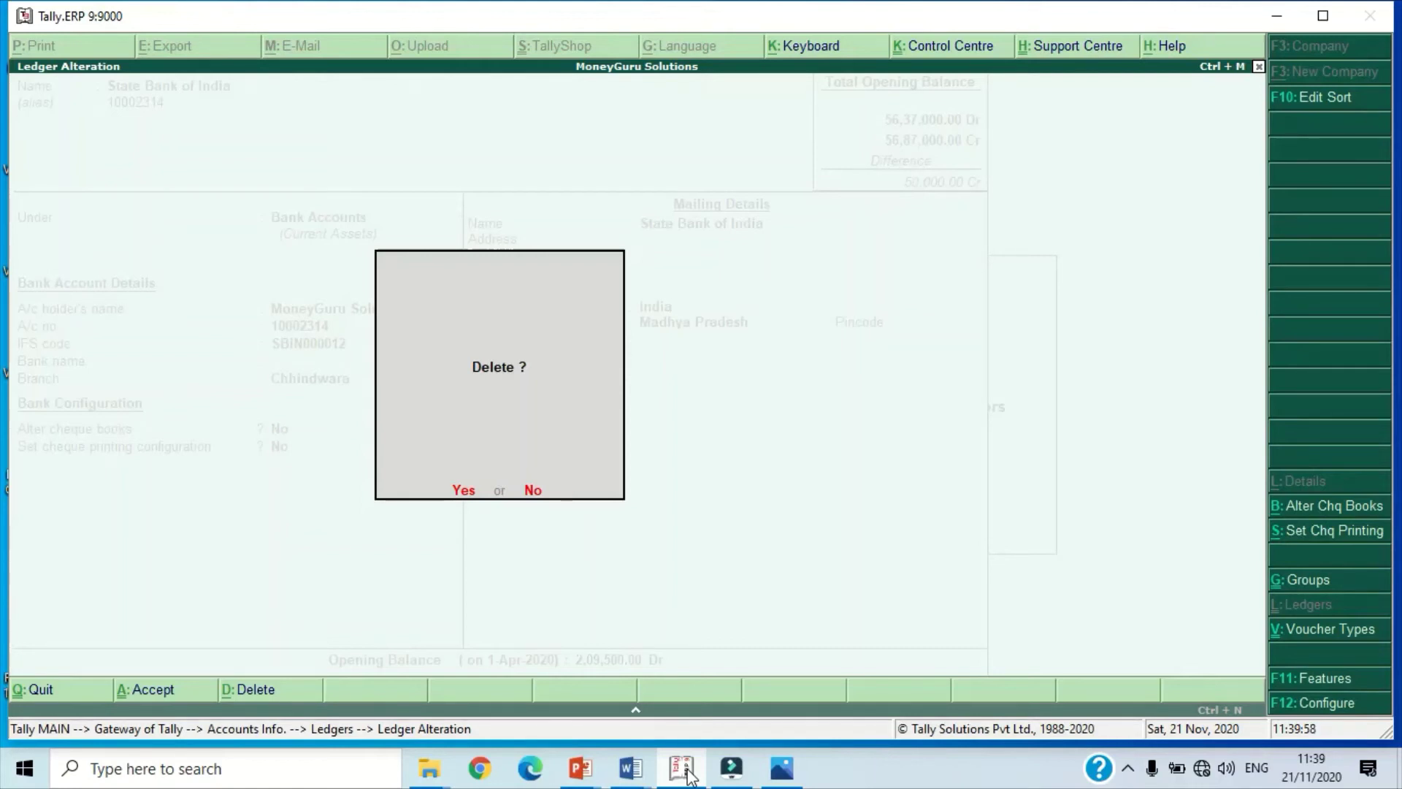
{"action": "key", "text": "n"}
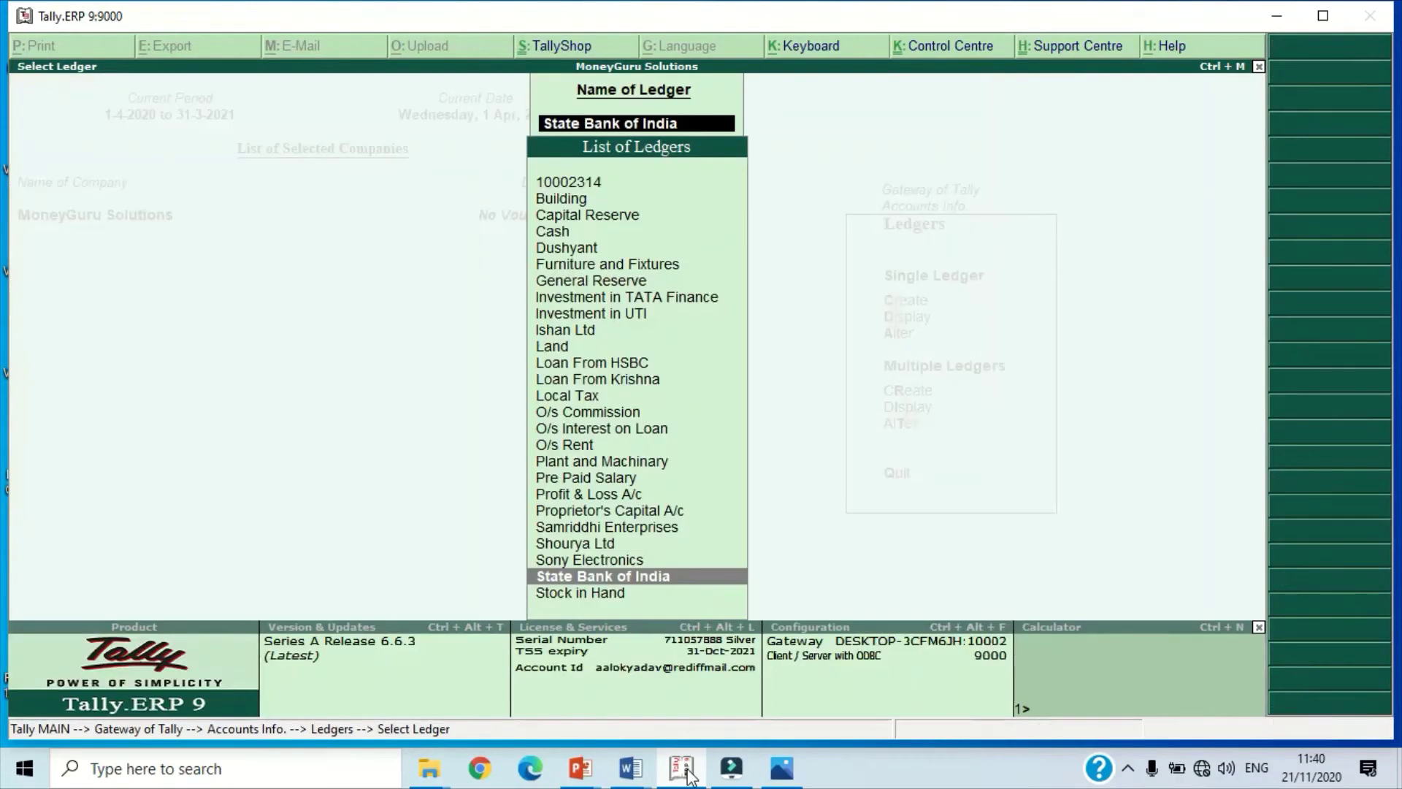
{"action": "key", "text": "Escape"}
{"action": "key", "text": "BackSpace"}
{"action": "key", "text": "Escape"}
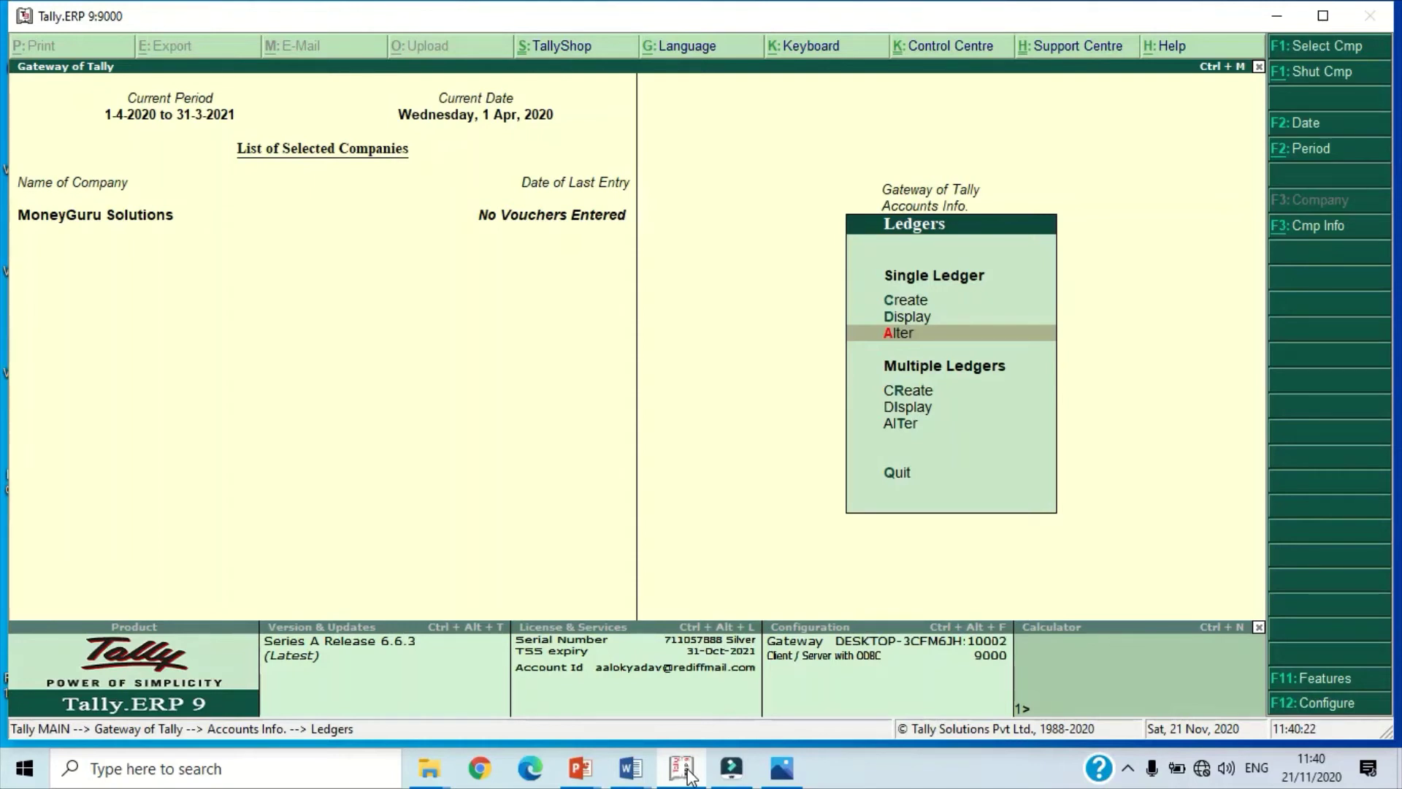
Step: Display the List of Accounts, examine the groups and ledgers down to Profit & Loss A/c, and return to the Gateway of Tally
{"action": "key", "text": "Escape"}
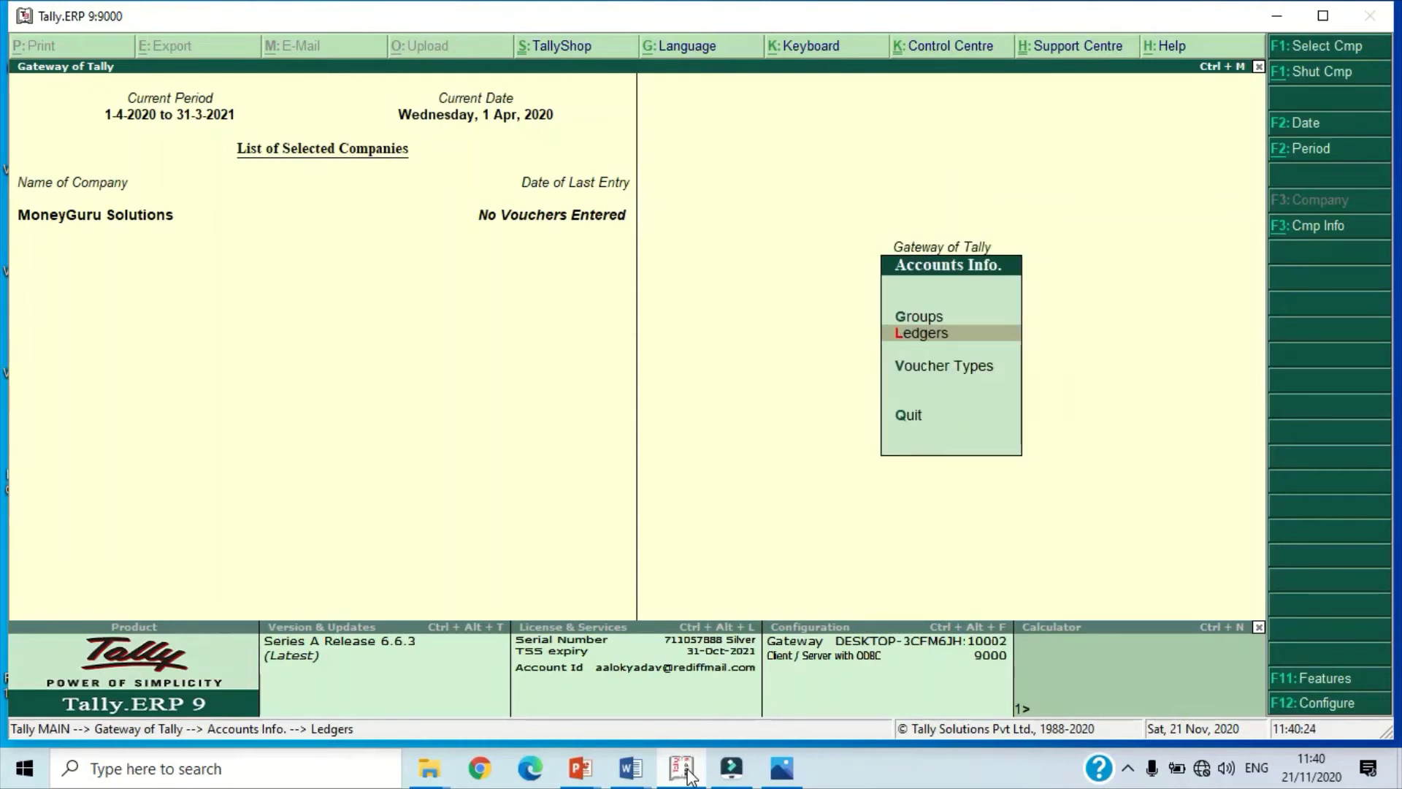
{"action": "key", "text": "Escape"}
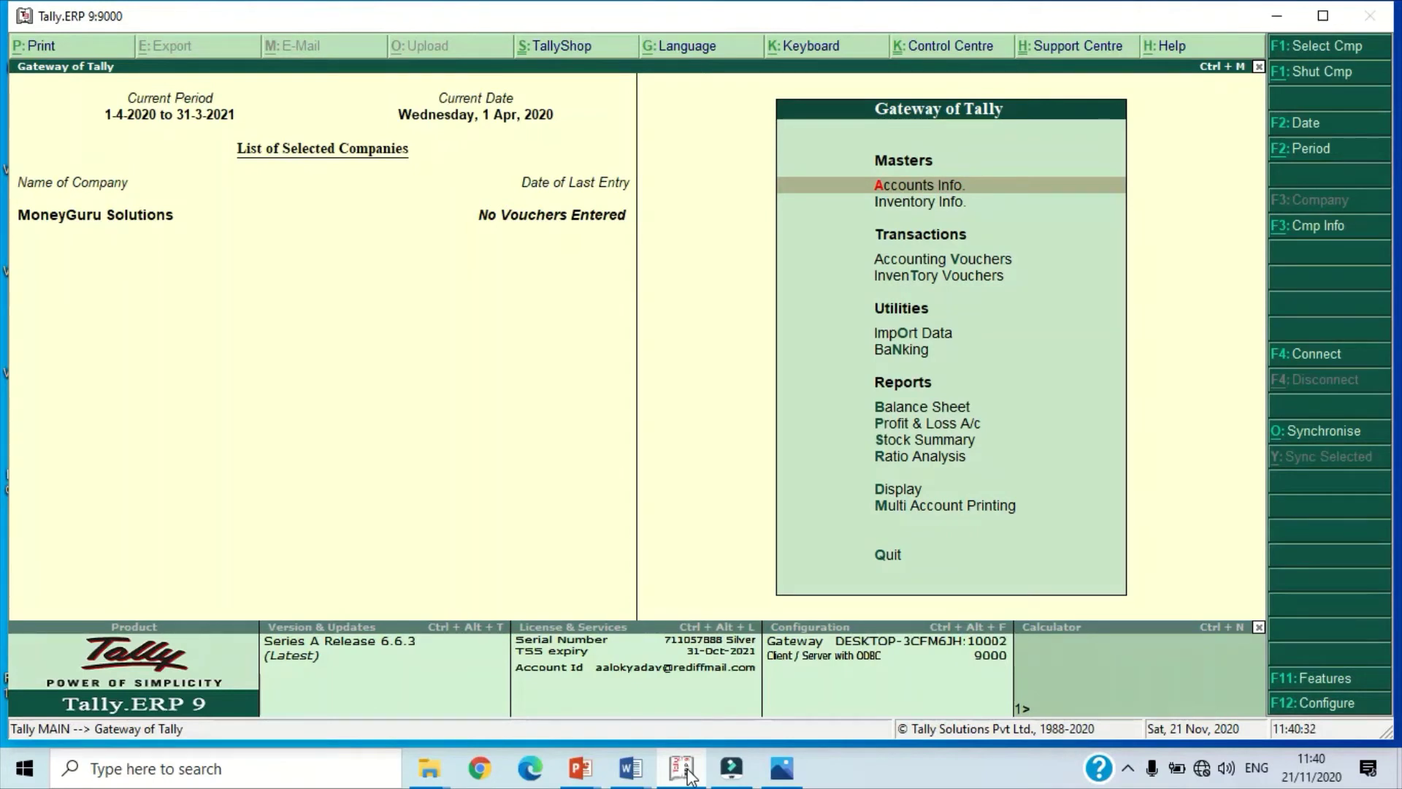
{"action": "key", "text": "d"}
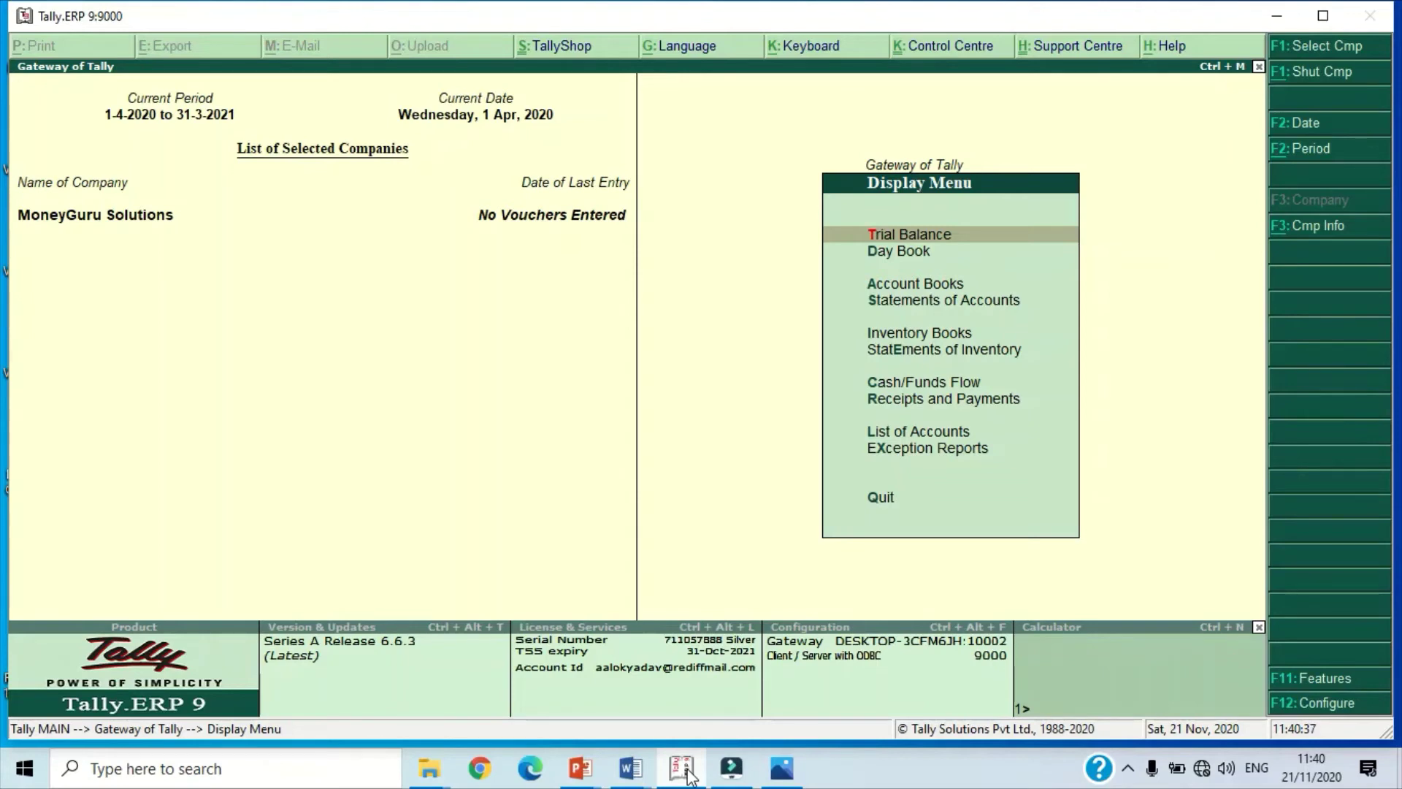
{"action": "key", "text": "l"}
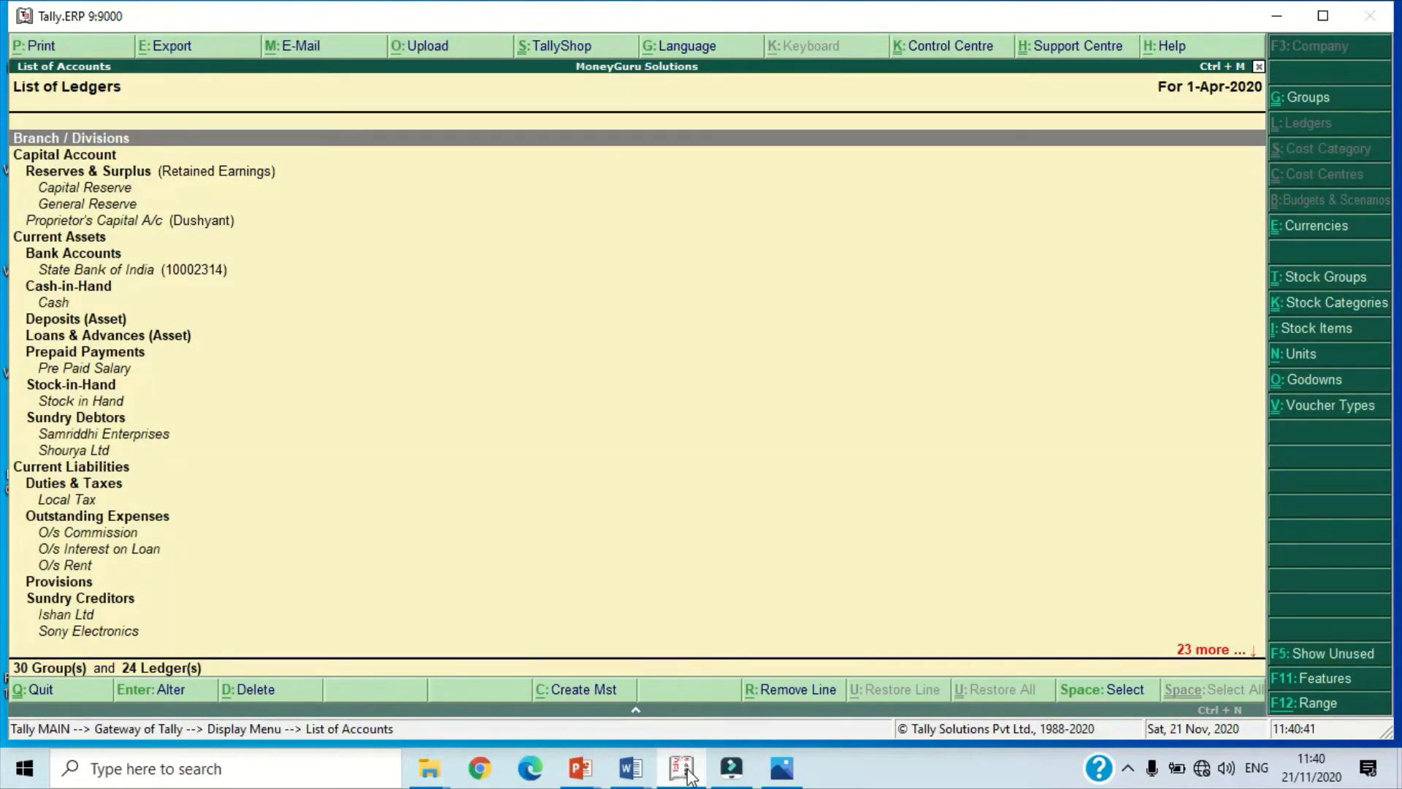
{"action": "key", "text": "Down"}
{"action": "key", "text": "Down"}
{"action": "key", "text": "Down"}
{"action": "key", "text": "Down"}
{"action": "key", "text": "Down"}
{"action": "key", "text": "Down"}
{"action": "key", "text": "Down"}
{"action": "key", "text": "Down"}
{"action": "key", "text": "Down"}
{"action": "key", "text": "Down"}
{"action": "key", "text": "Down"}
{"action": "key", "text": "Down"}
{"action": "key", "text": "Down"}
{"action": "key", "text": "Down"}
{"action": "key", "text": "Down"}
{"action": "key", "text": "Down"}
{"action": "key", "text": "Down"}
{"action": "key", "text": "Down"}
{"action": "key", "text": "Down"}
{"action": "key", "text": "Down"}
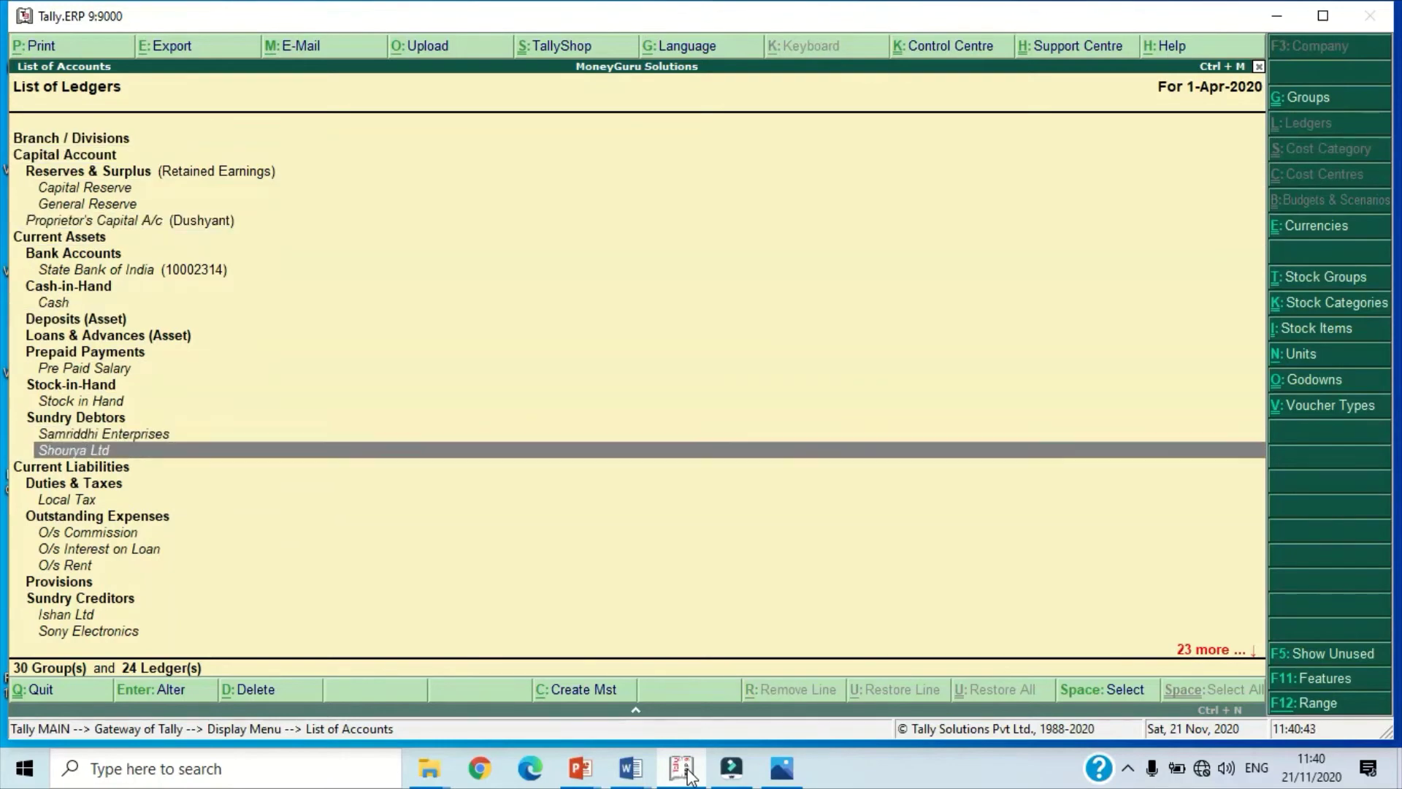
{"action": "key", "text": "Down"}
{"action": "key", "text": "Down"}
{"action": "key", "text": "Down"}
{"action": "key", "text": "Down"}
{"action": "key", "text": "Down"}
{"action": "key", "text": "Down"}
{"action": "key", "text": "Down"}
{"action": "key", "text": "Down"}
{"action": "key", "text": "Down"}
{"action": "key", "text": "Down"}
{"action": "key", "text": "Down"}
{"action": "key", "text": "Down"}
{"action": "key", "text": "Down"}
{"action": "key", "text": "Down"}
{"action": "key", "text": "Down"}
{"action": "key", "text": "Down"}
{"action": "key", "text": "Down"}
{"action": "key", "text": "Down"}
{"action": "key", "text": "Up"}
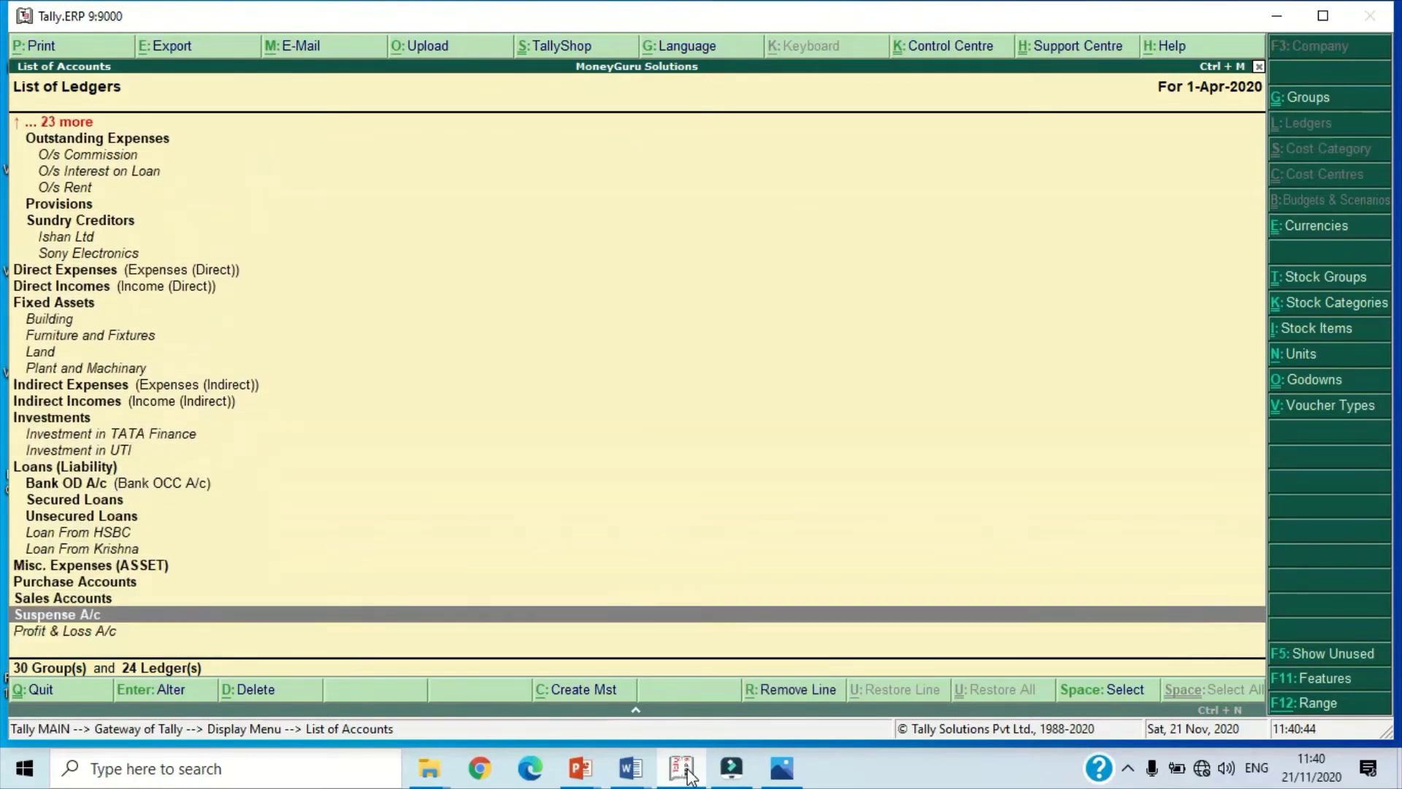
{"action": "key", "text": "Up"}
{"action": "key", "text": "Up"}
{"action": "key", "text": "Up"}
{"action": "key", "text": "Up"}
{"action": "key", "text": "Up"}
{"action": "key", "text": "Up"}
{"action": "key", "text": "Up"}
{"action": "key", "text": "Up"}
{"action": "key", "text": "Up"}
{"action": "key", "text": "Up"}
{"action": "key", "text": "Up"}
{"action": "key", "text": "Up"}
{"action": "key", "text": "Up"}
{"action": "key", "text": "Up"}
{"action": "key", "text": "Up"}
{"action": "key", "text": "Up"}
{"action": "key", "text": "Up"}
{"action": "key", "text": "Up"}
{"action": "key", "text": "Up"}
{"action": "key", "text": "Up"}
{"action": "key", "text": "Up"}
{"action": "key", "text": "Up"}
{"action": "key", "text": "Up"}
{"action": "key", "text": "Up"}
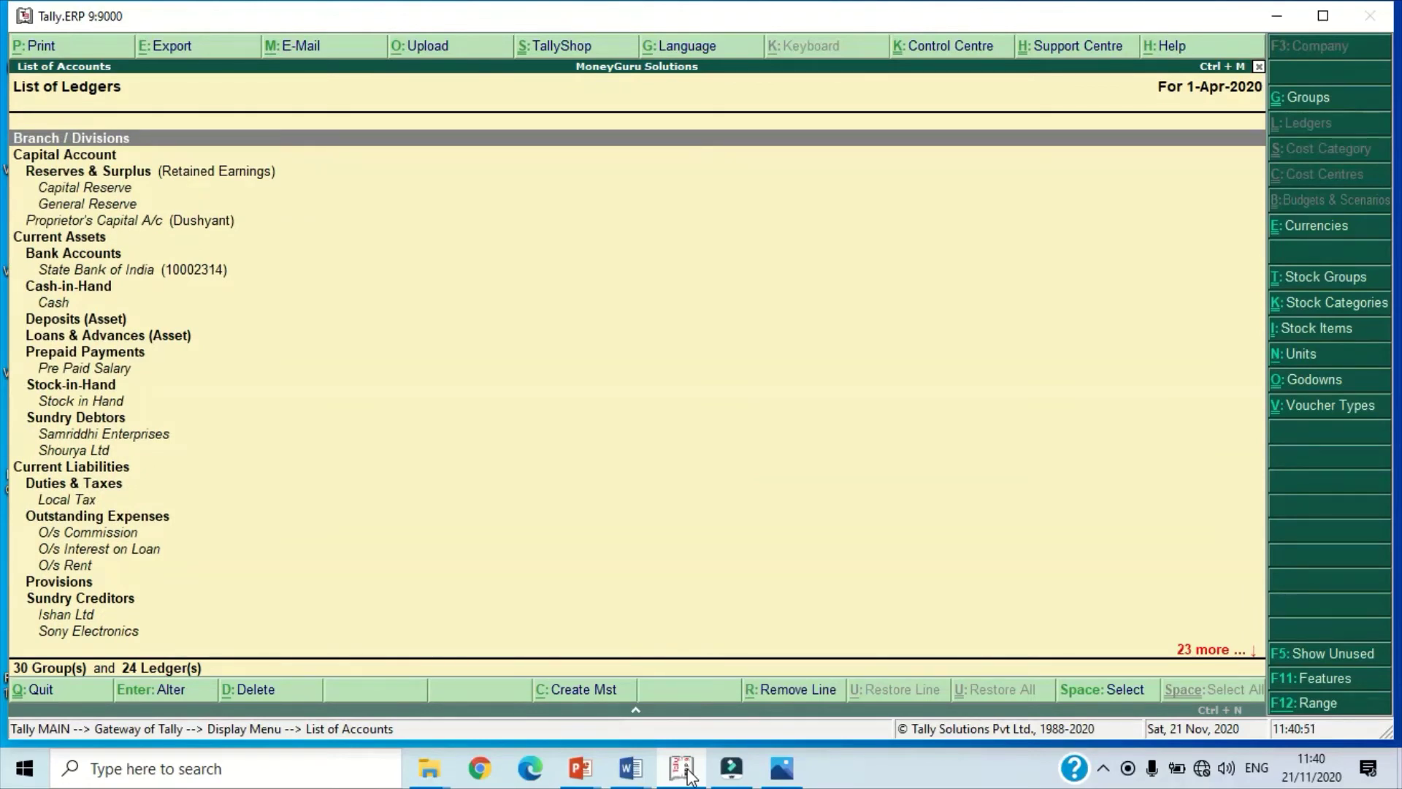
{"action": "key", "text": "Escape"}
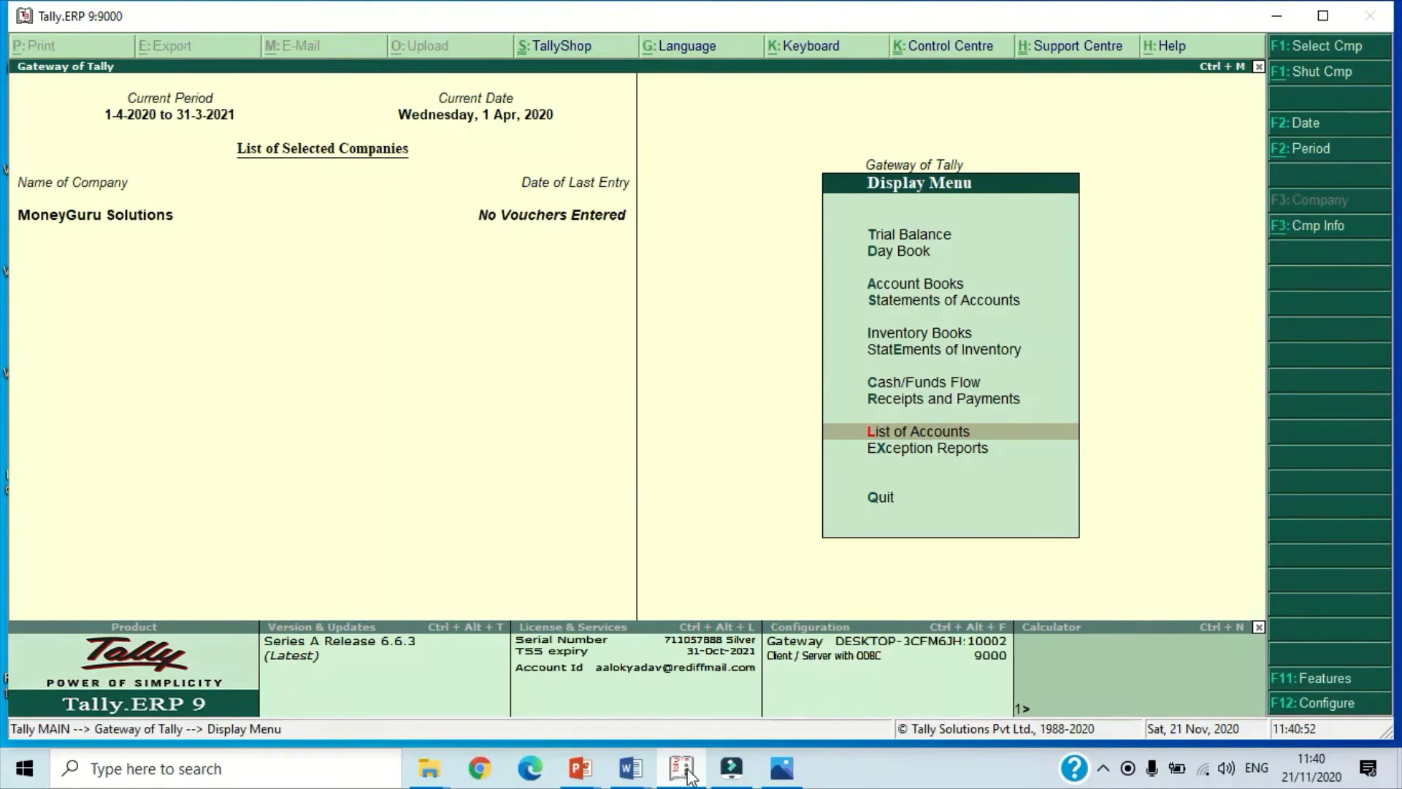
{"action": "key", "text": "Escape"}
{"action": "key", "text": "Escape"}
{"action": "key", "text": "Escape"}
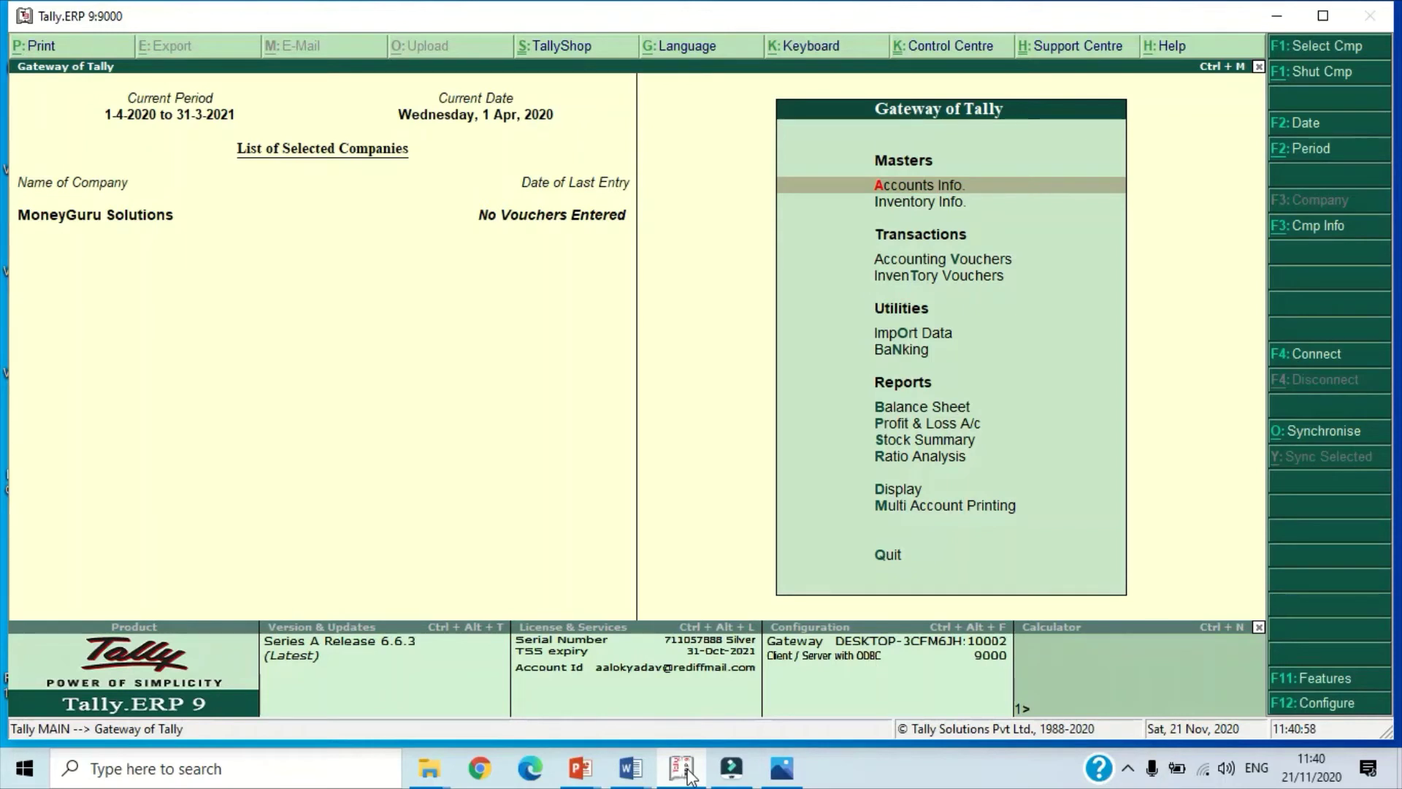
Step: Open the Balance Sheet in detailed view and check the assets side from Fixed Assets down to Outstanding Expenses
{"action": "key", "text": "b"}
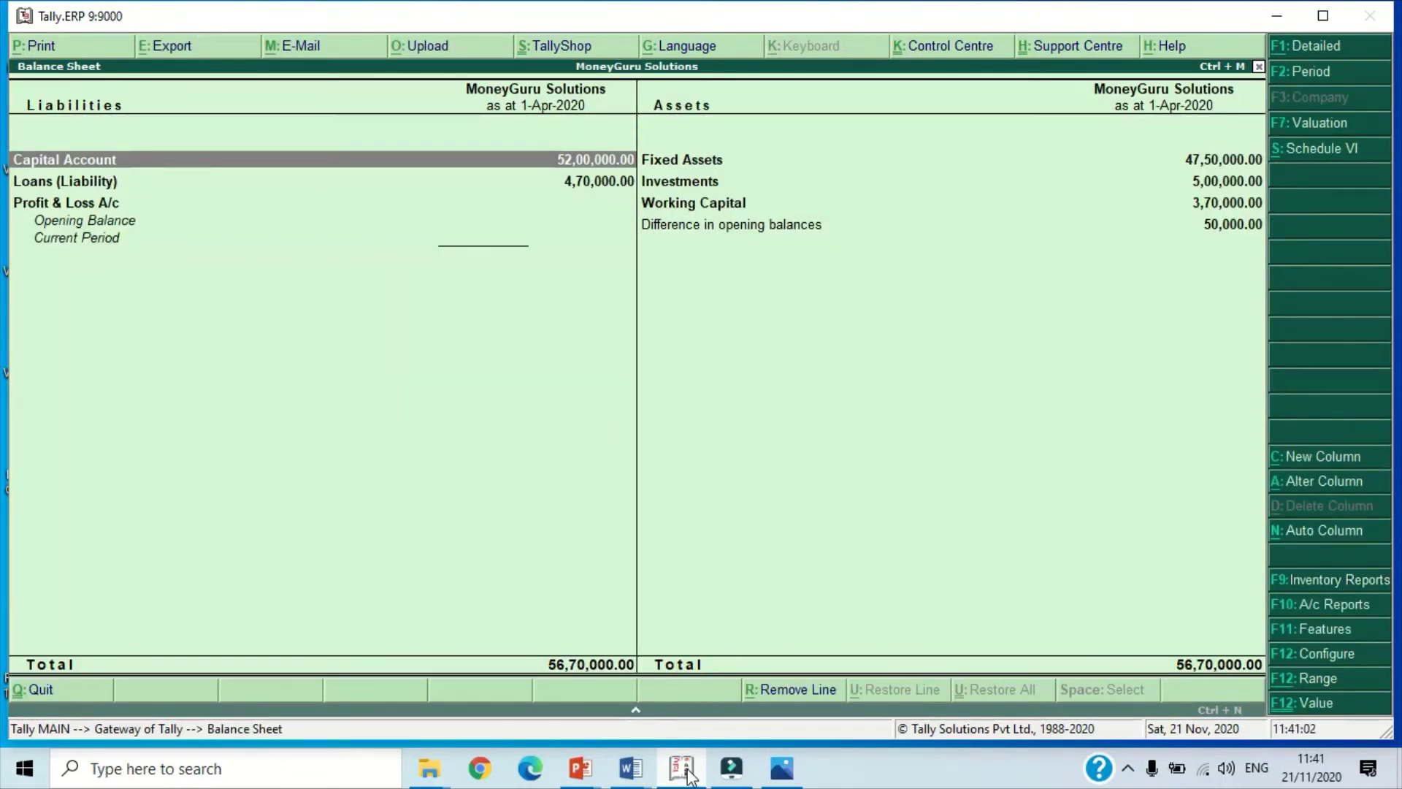
{"action": "key", "text": "alt+F1"}
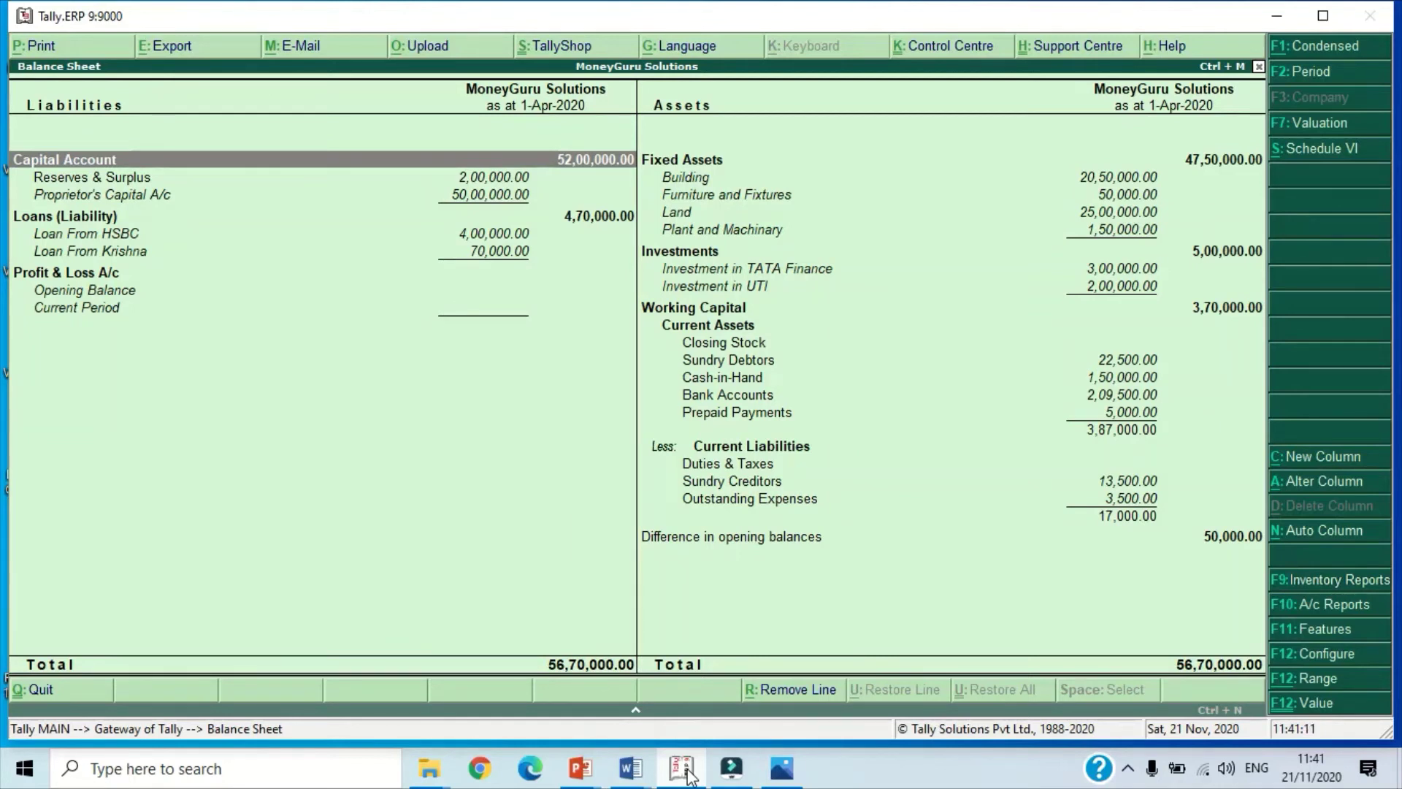
{"action": "key", "text": "Right"}
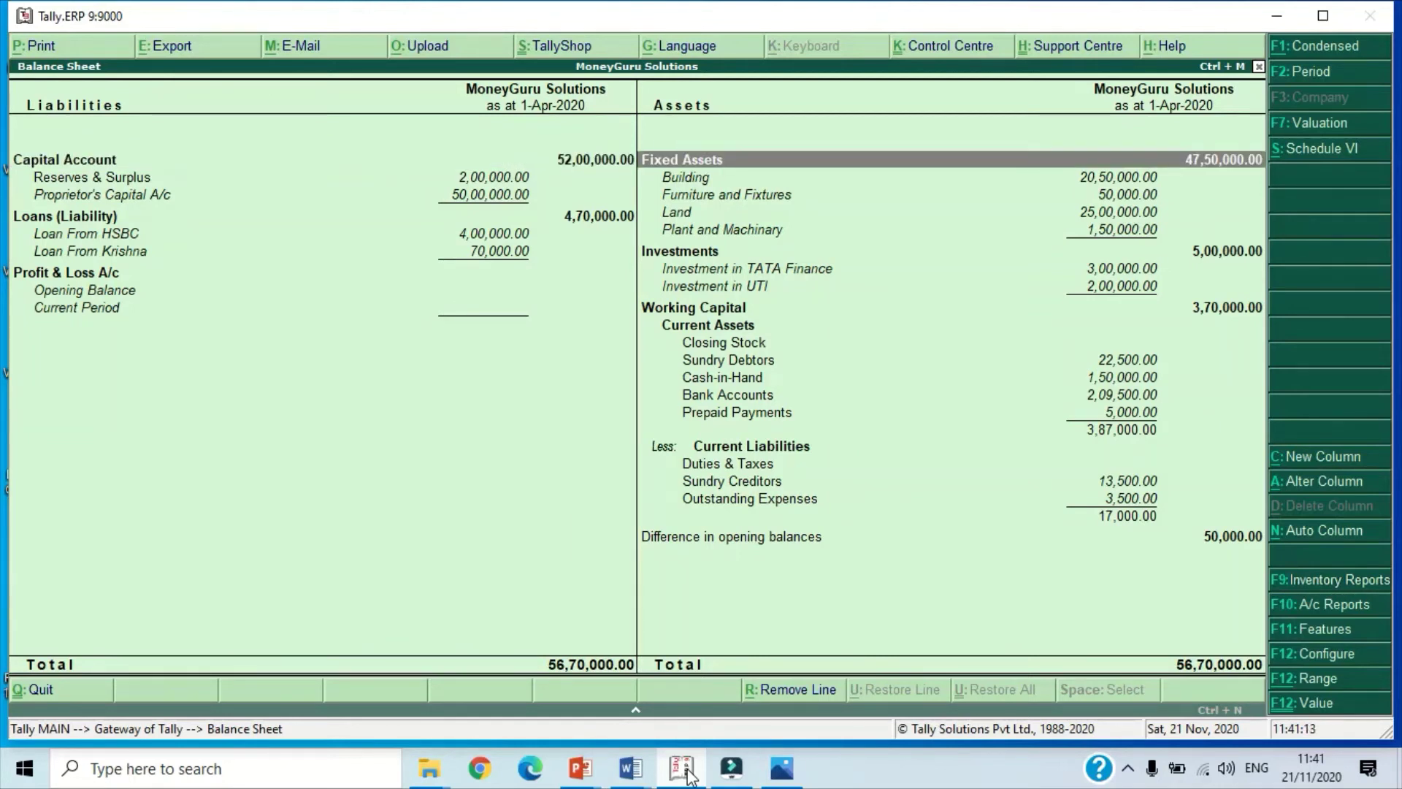
{"action": "key", "text": "Down"}
{"action": "key", "text": "Down"}
{"action": "key", "text": "Down"}
{"action": "key", "text": "Down"}
{"action": "key", "text": "Down"}
{"action": "key", "text": "Down"}
{"action": "key", "text": "Down"}
{"action": "key", "text": "Down"}
{"action": "key", "text": "Down"}
{"action": "key", "text": "Down"}
{"action": "key", "text": "Down"}
{"action": "key", "text": "Down"}
{"action": "key", "text": "Down"}
{"action": "key", "text": "Down"}
{"action": "key", "text": "Down"}
{"action": "key", "text": "Down"}
{"action": "key", "text": "Down"}
{"action": "key", "text": "Down"}
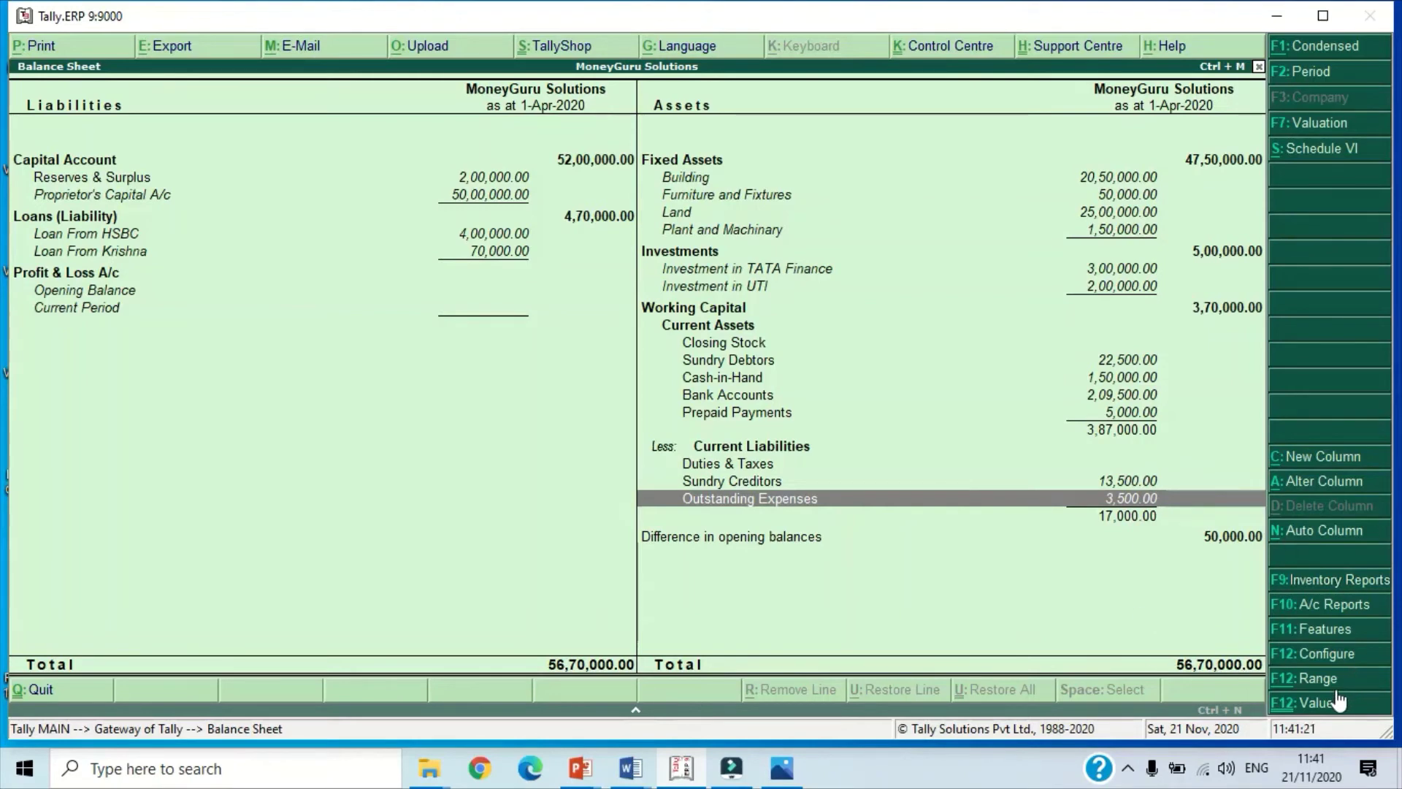
Step: Set Integrate accounts and inventory to No in the company's Accounting Features and save the change
{"action": "left_click", "coordinate": [1319, 630]}
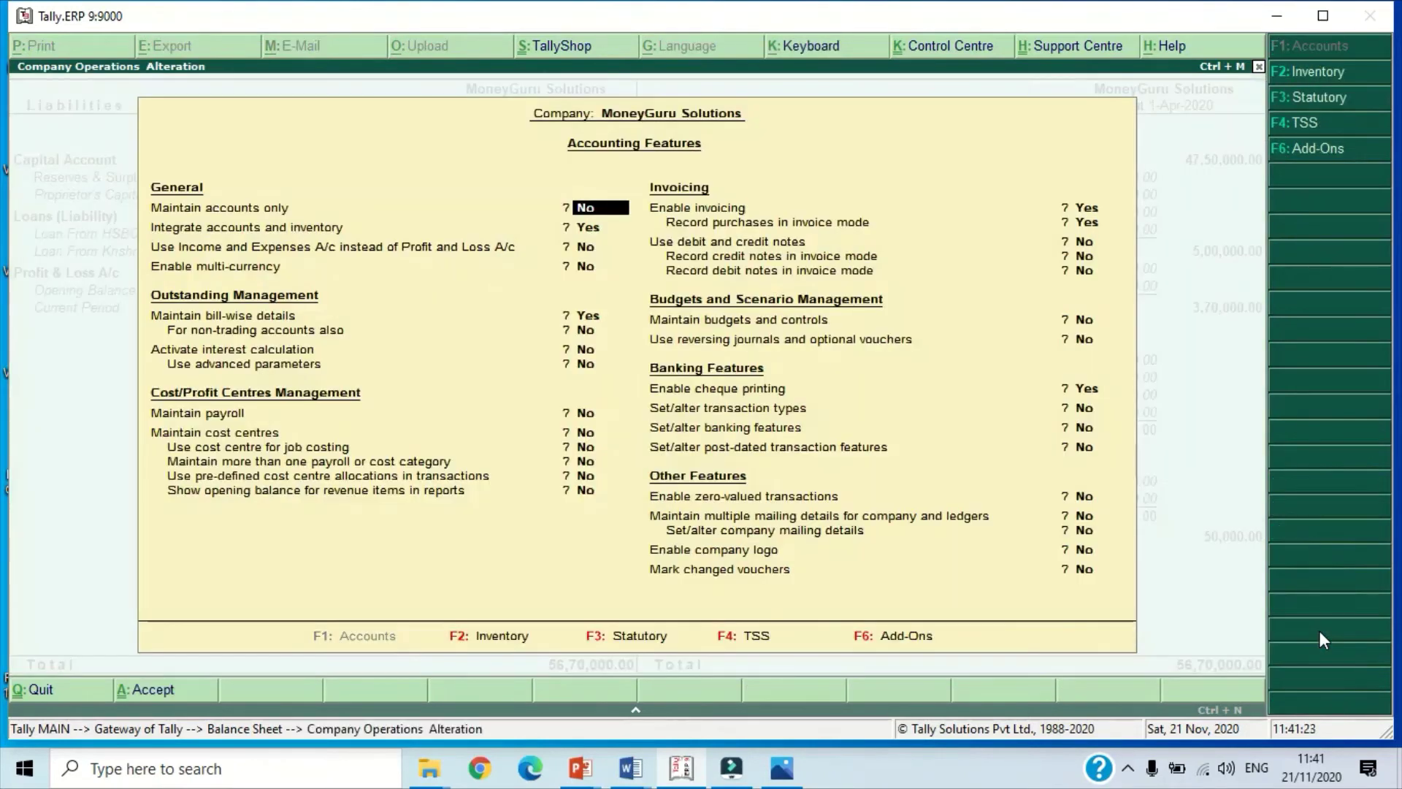
{"action": "key", "text": "Return"}
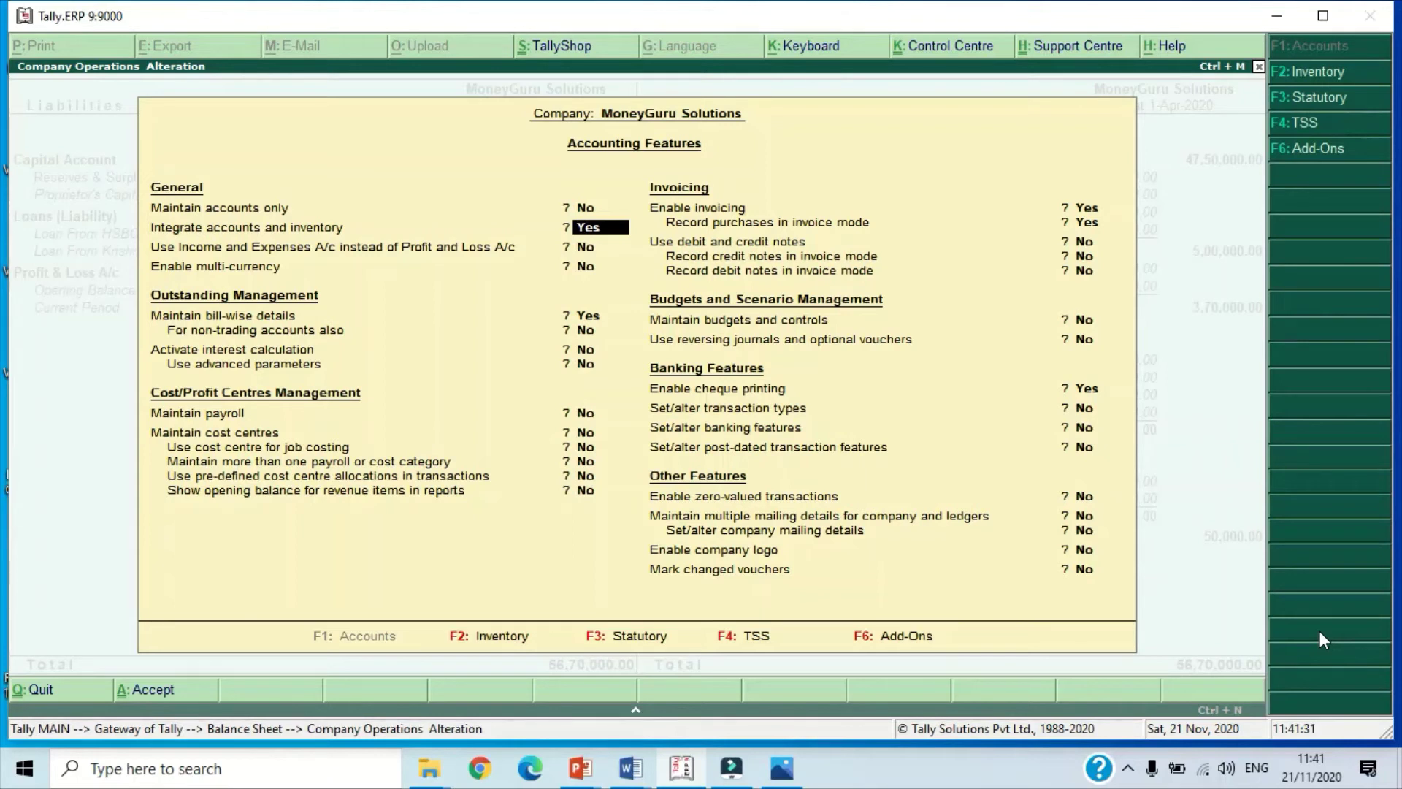
{"action": "type", "text": "n"}
{"action": "key", "text": "Return"}
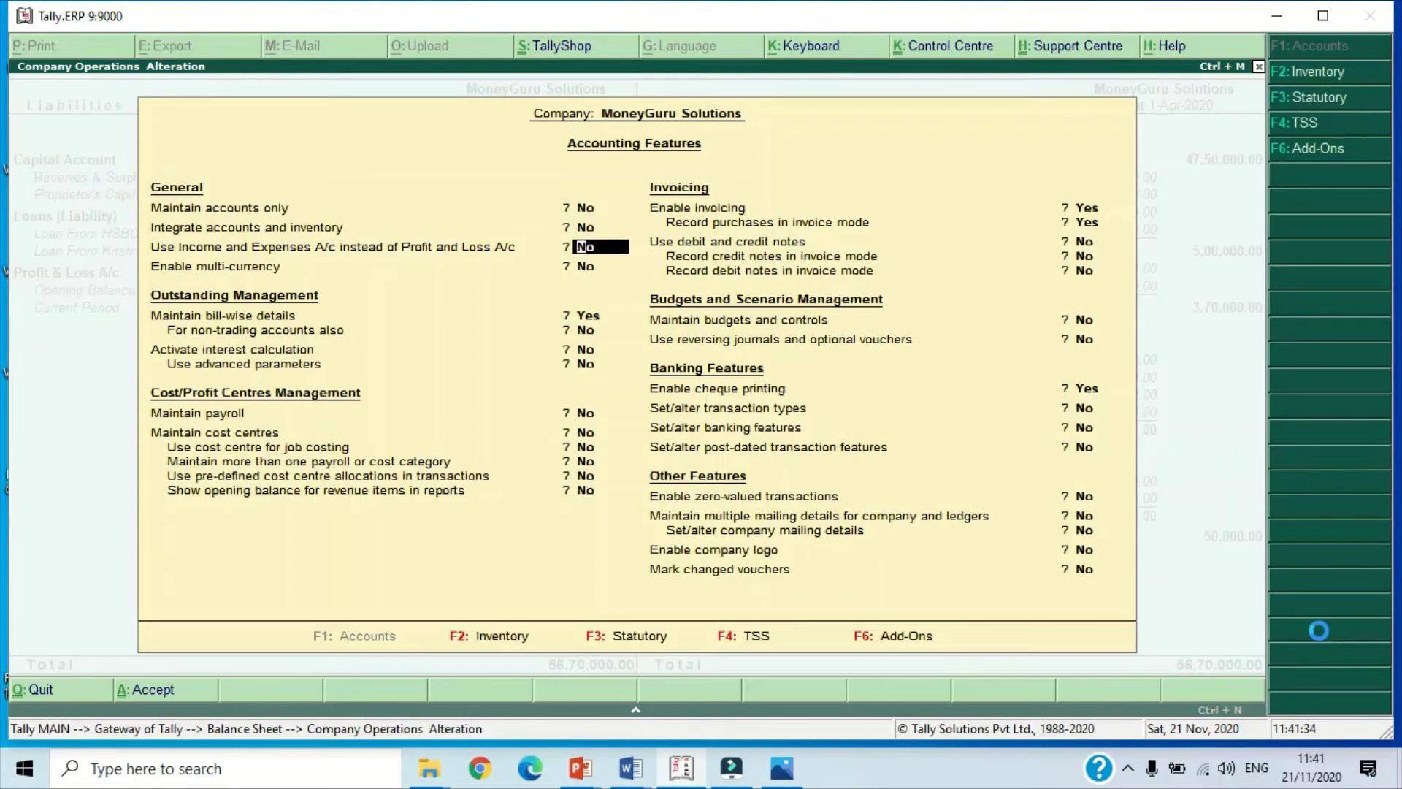
{"action": "key", "text": "ctrl+a"}
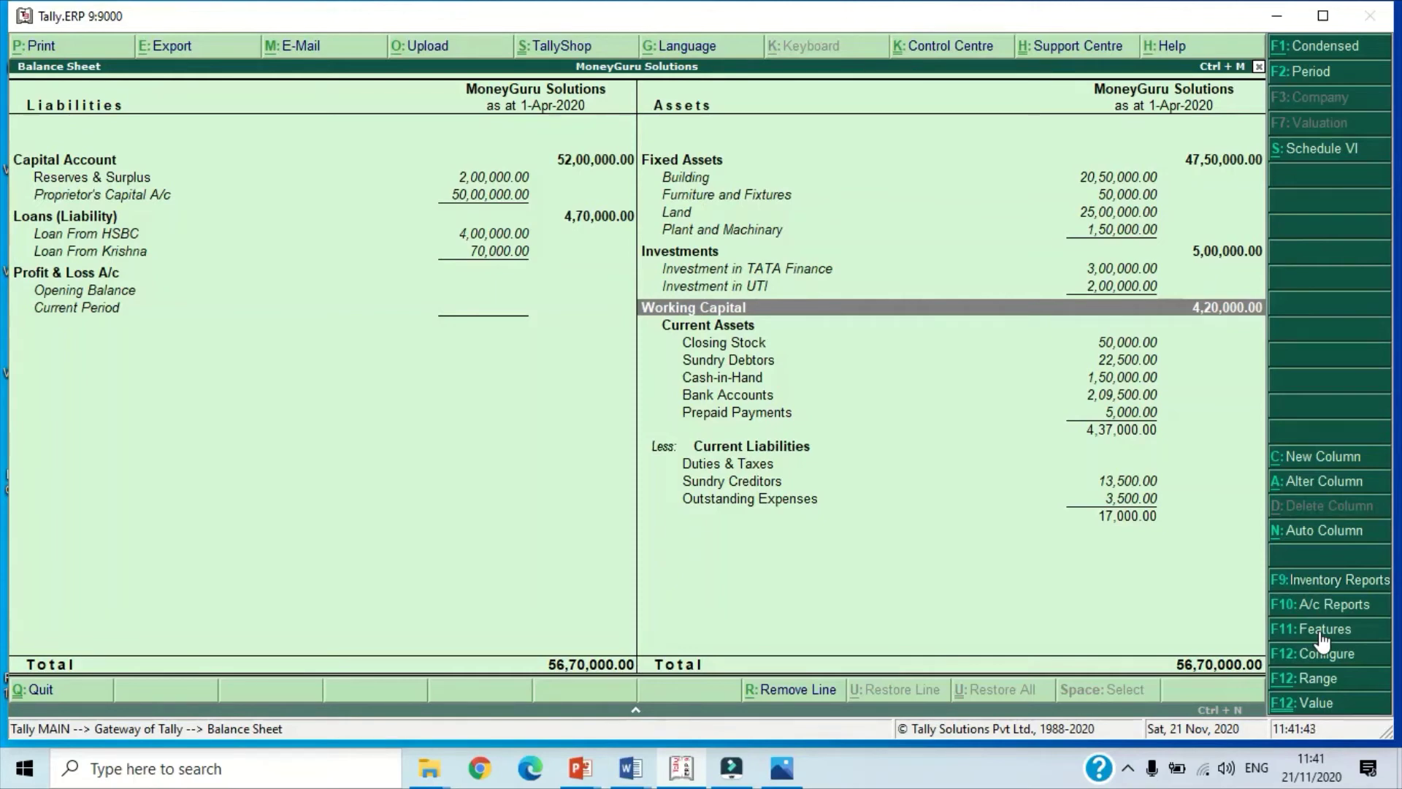
Step: Set Integrate accounts and inventory to Yes in the company's Accounting Features and save the change
{"action": "left_click", "coordinate": [1321, 631]}
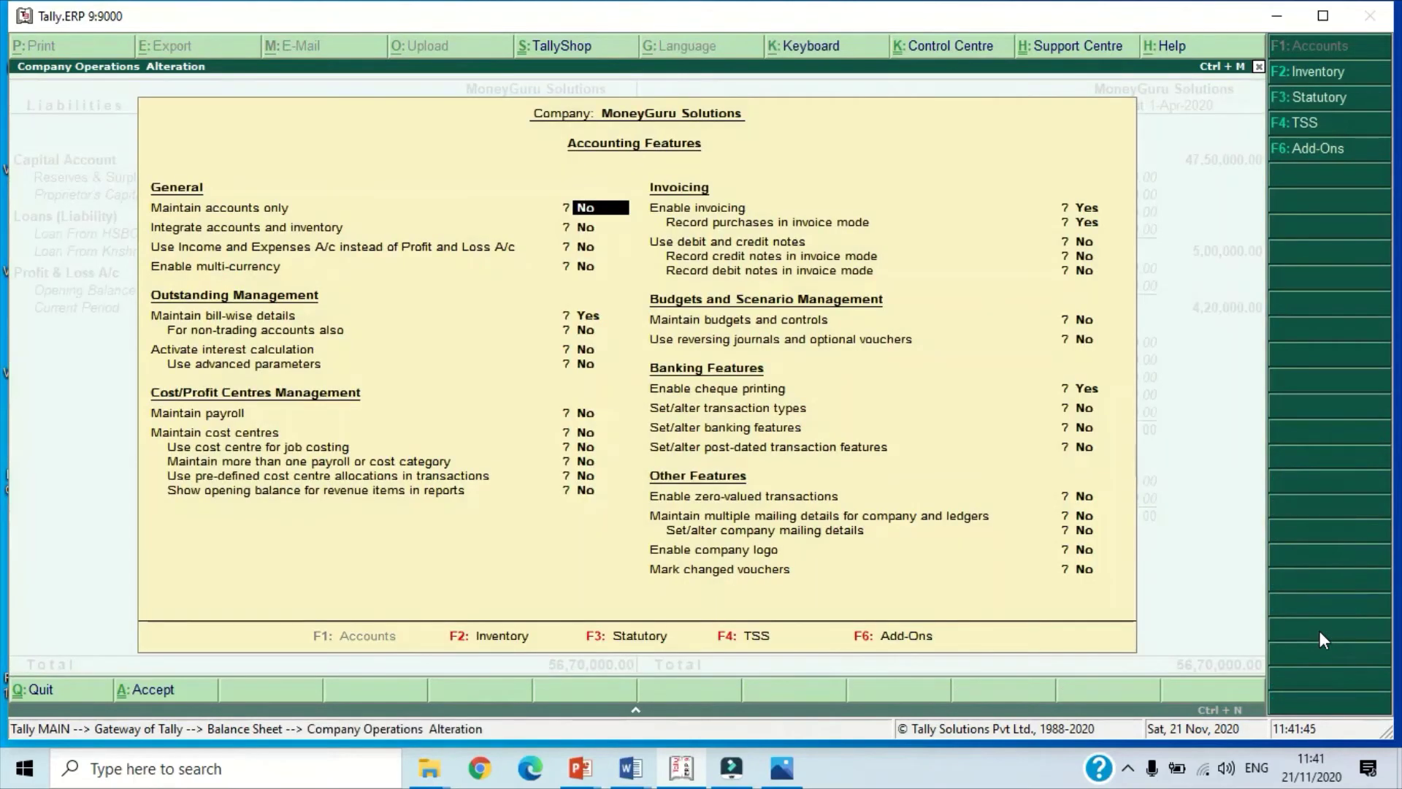
{"action": "key", "text": "Return"}
{"action": "type", "text": "y"}
{"action": "key", "text": "Return"}
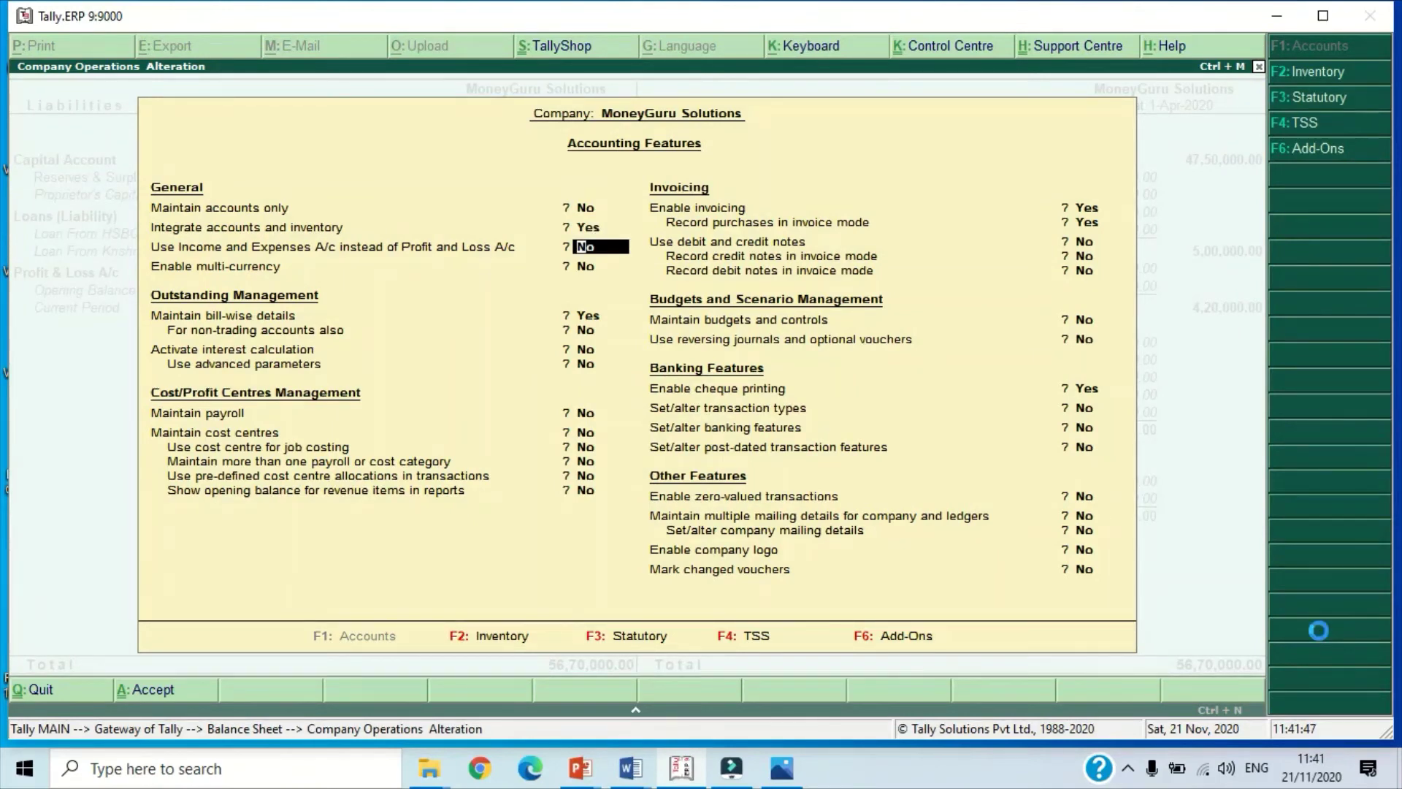
{"action": "key", "text": "ctrl+a"}
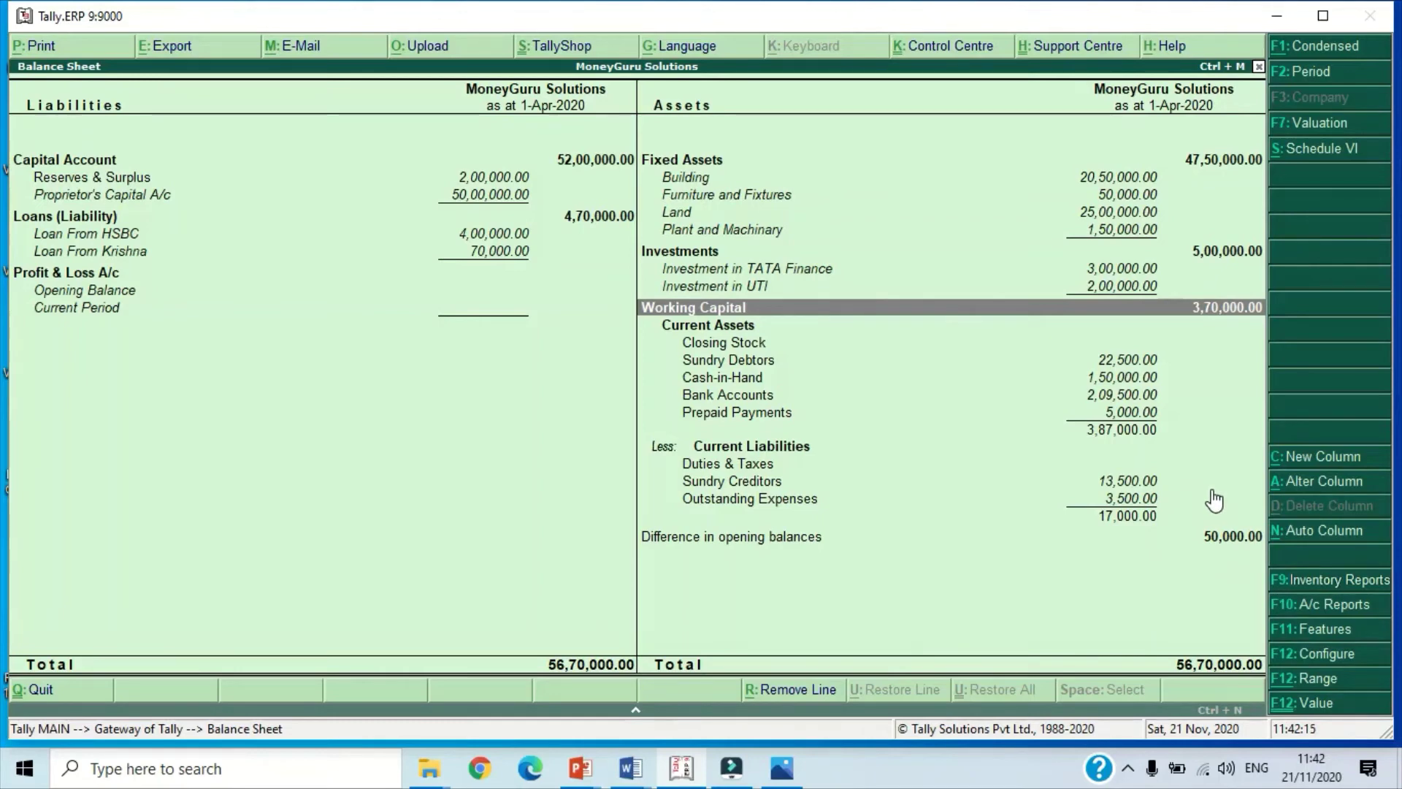
Step: Leave the Balance Sheet and display the company's Trial Balance in detailed view
{"action": "key", "text": "Escape"}
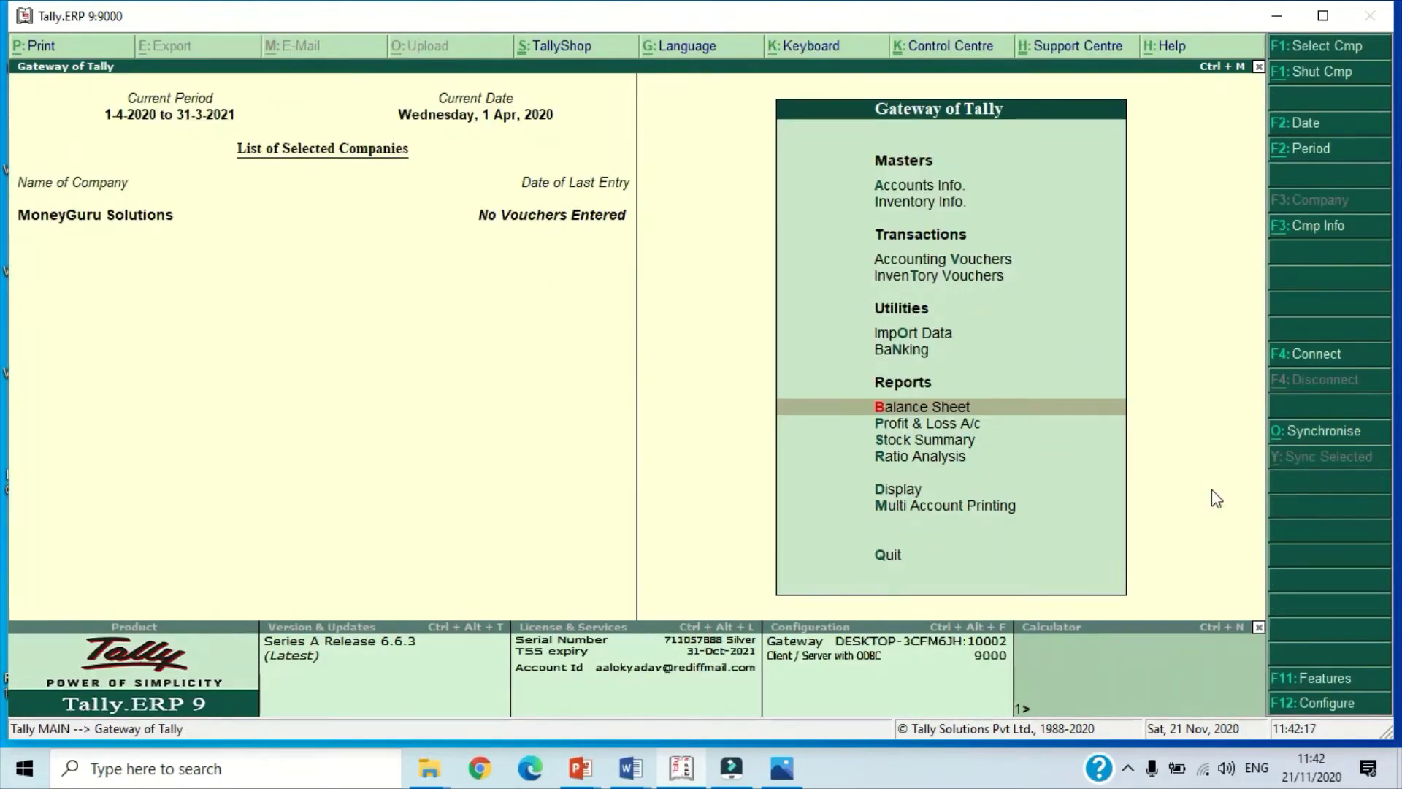
{"action": "key", "text": "d"}
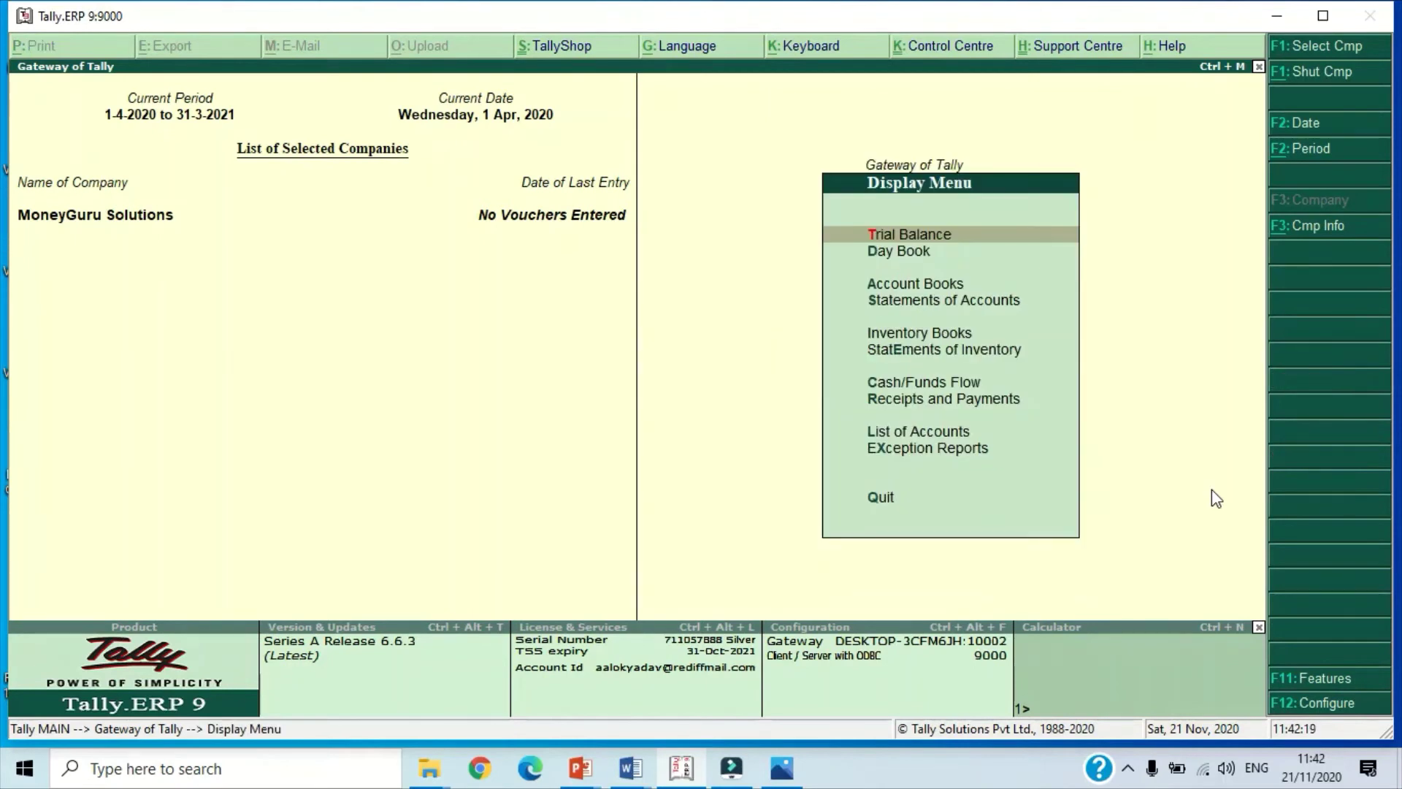
{"action": "key", "text": "t"}
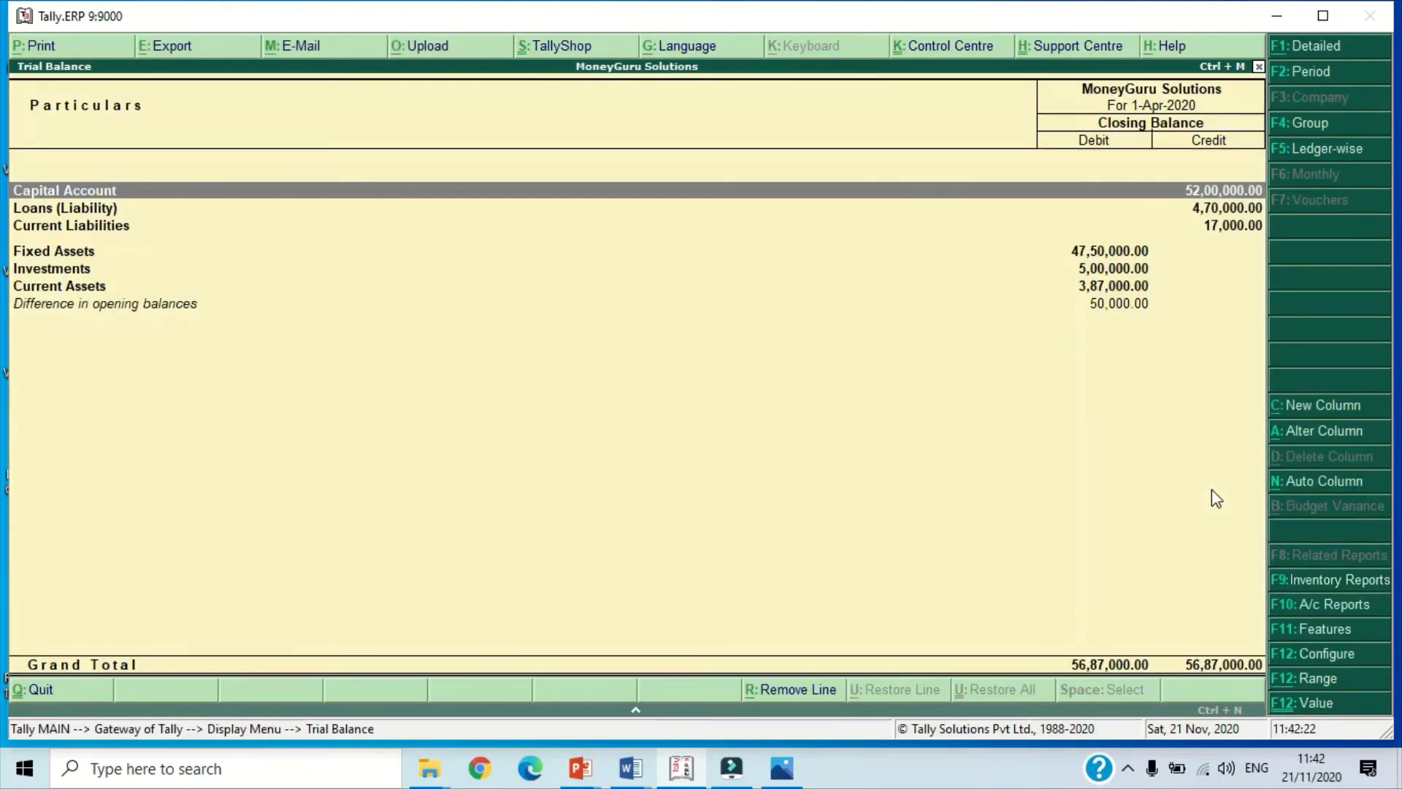
{"action": "key", "text": "alt+F1"}
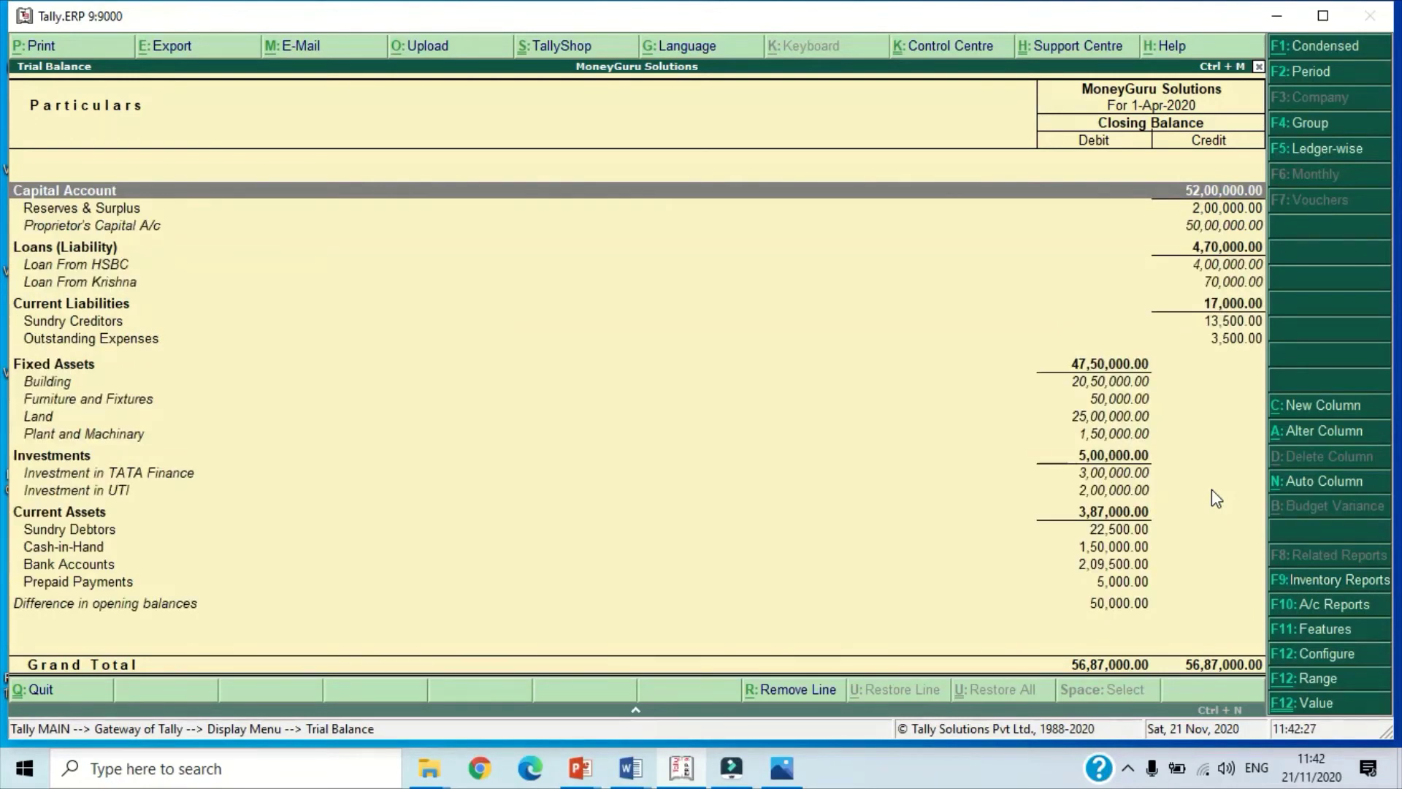
Step: Examine the Trial Balance from Capital Account down to Prepaid Payments, view it ledger-wise, and return to the Display Menu
{"action": "key", "text": "Down"}
{"action": "key", "text": "Down"}
{"action": "key", "text": "Down"}
{"action": "key", "text": "Down"}
{"action": "key", "text": "Down"}
{"action": "key", "text": "Down"}
{"action": "key", "text": "Down"}
{"action": "key", "text": "Down"}
{"action": "key", "text": "Down"}
{"action": "key", "text": "Down"}
{"action": "key", "text": "Down"}
{"action": "key", "text": "Down"}
{"action": "key", "text": "Down"}
{"action": "key", "text": "Down"}
{"action": "key", "text": "Down"}
{"action": "key", "text": "Down"}
{"action": "key", "text": "Down"}
{"action": "key", "text": "Down"}
{"action": "key", "text": "Down"}
{"action": "key", "text": "Down"}
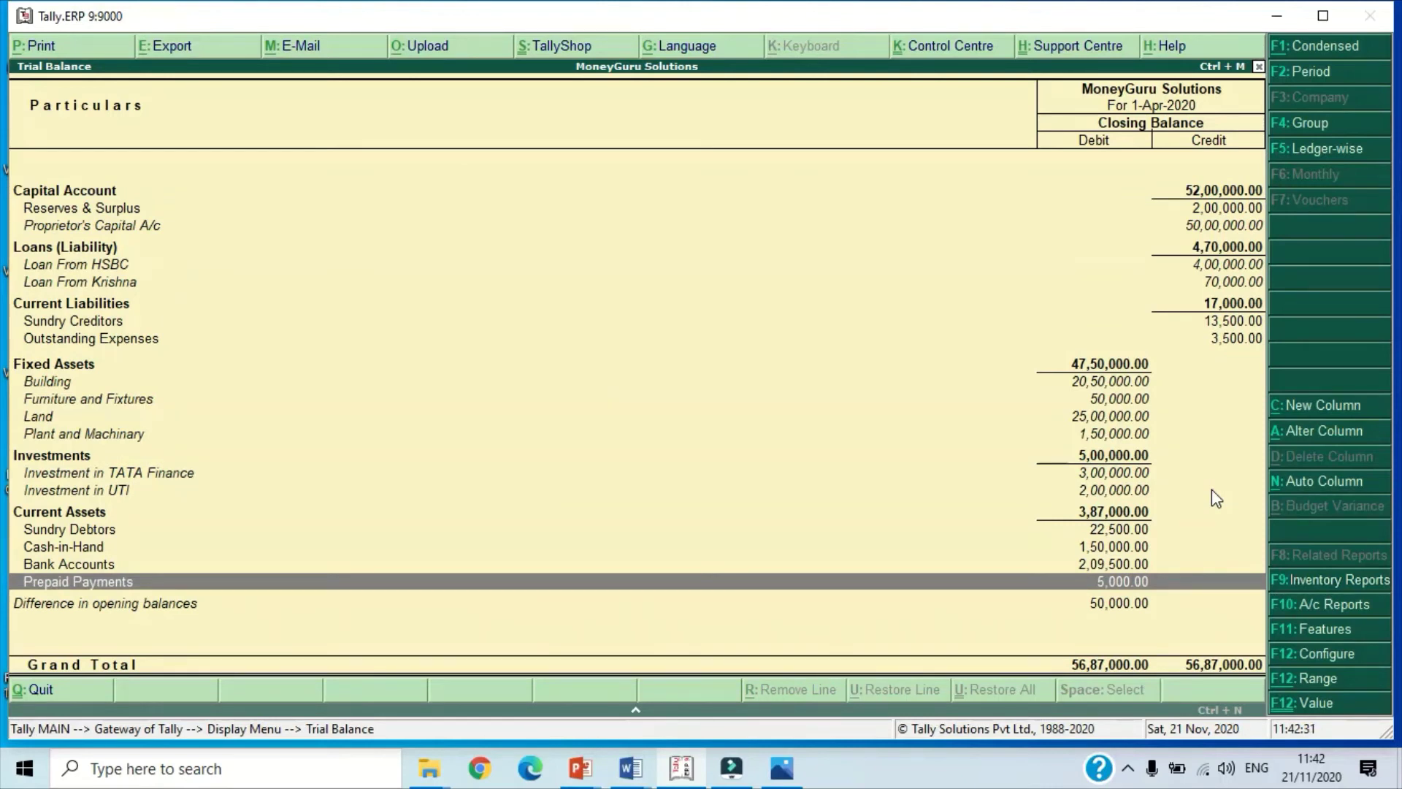
{"action": "left_click", "coordinate": [1323, 153]}
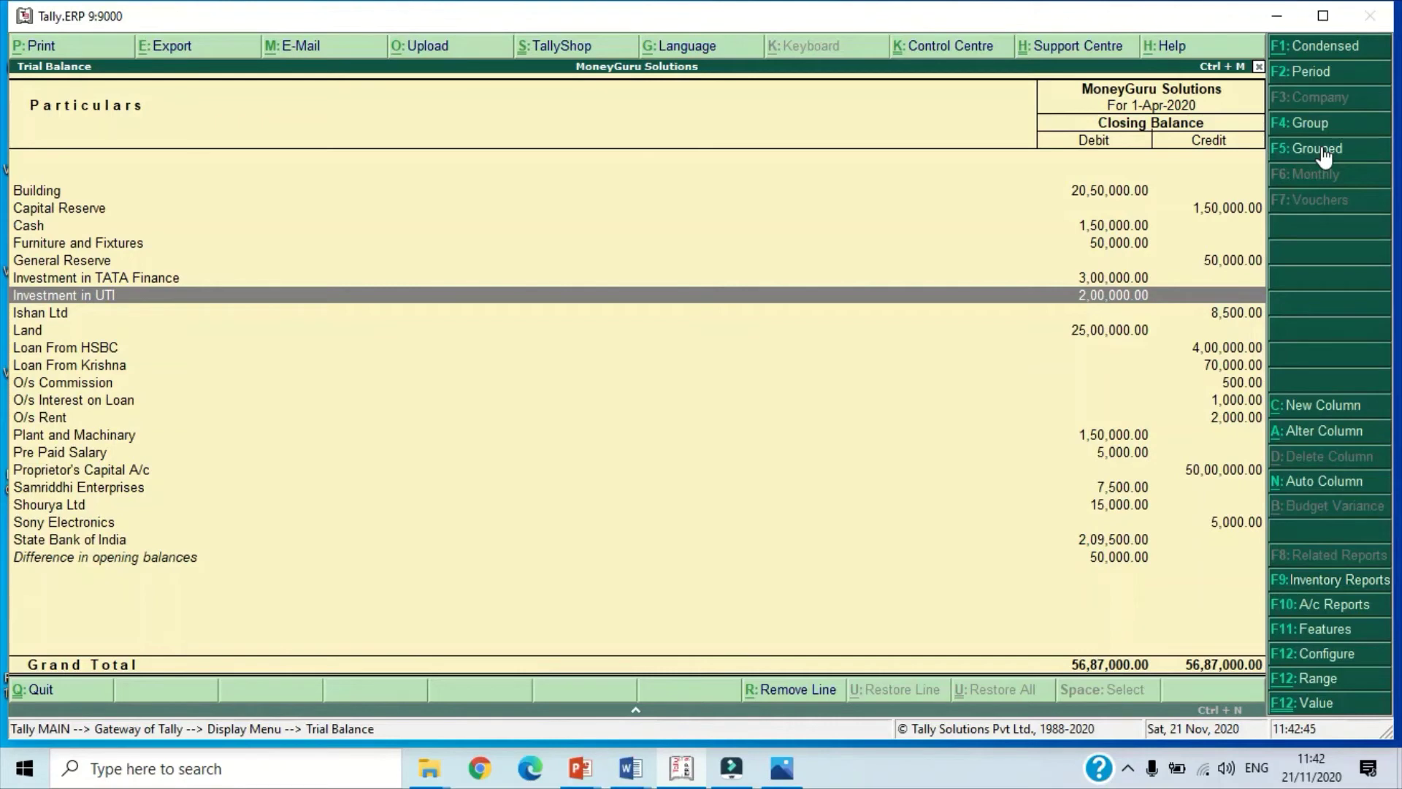
{"action": "key", "text": "Escape"}
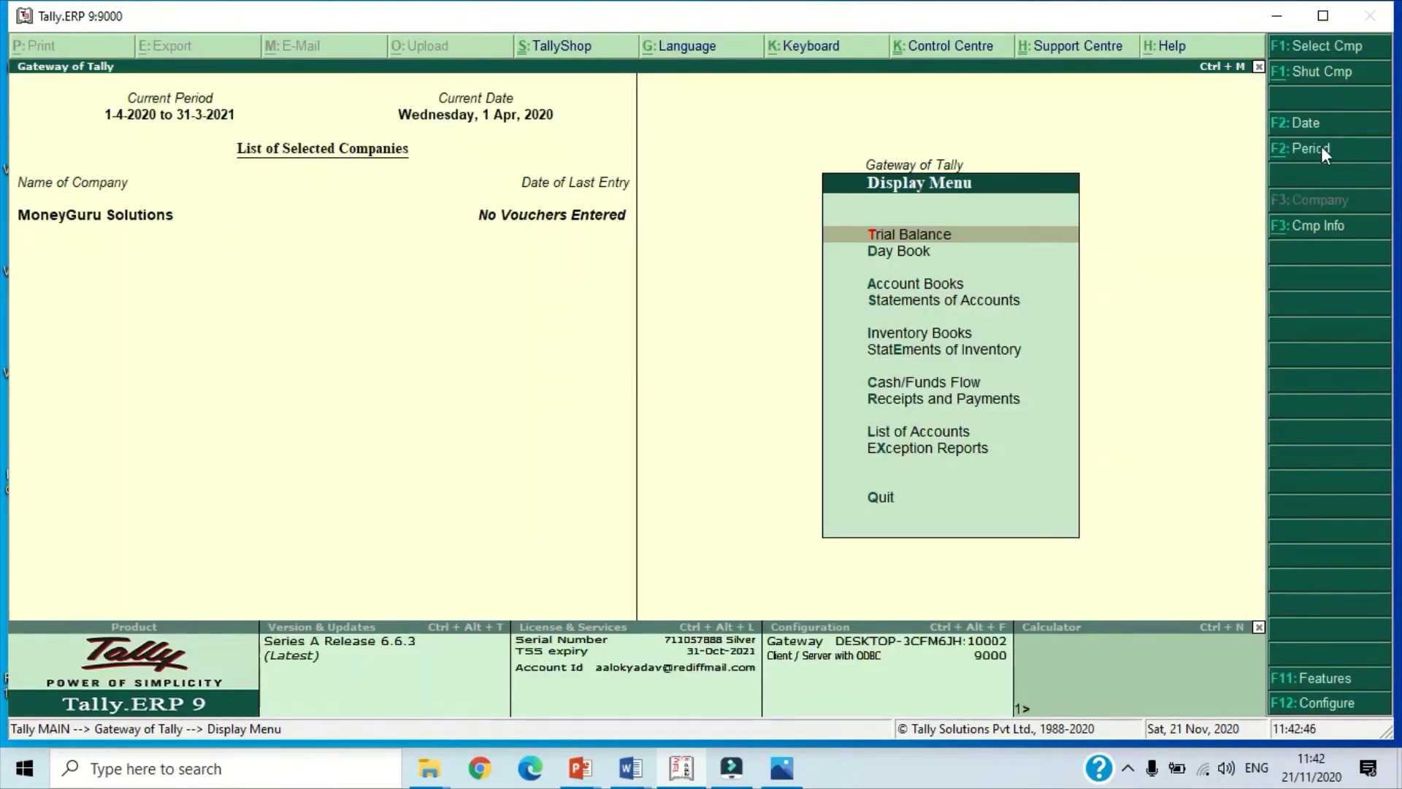